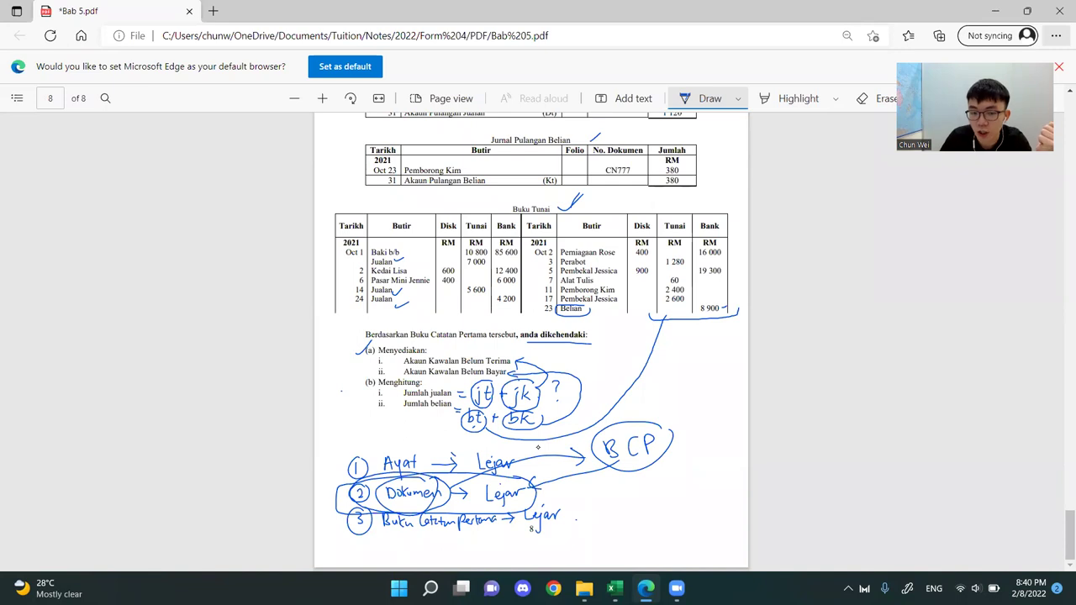
# Circle the word "Lejar" in the second line of the handwritten list on page 8
pyautogui.moveTo(504, 479); pyautogui.dragTo(522, 484)
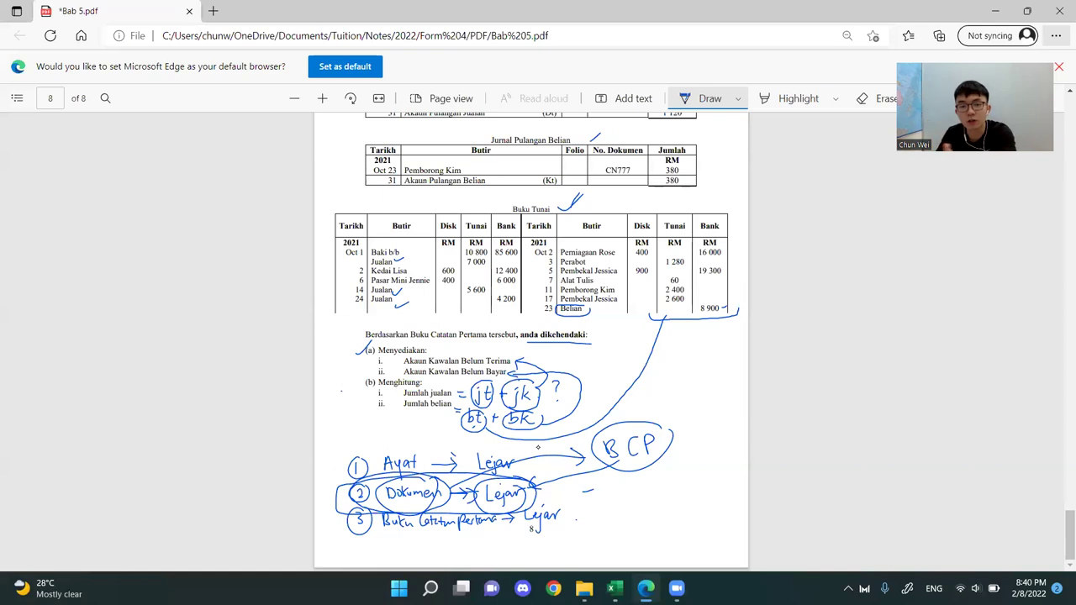
# Underline the required Akaun Kawalan Belum Terima and Belum Bayar in the instructions of questions 3 and 5
pyautogui.scroll(15, 539, 448)
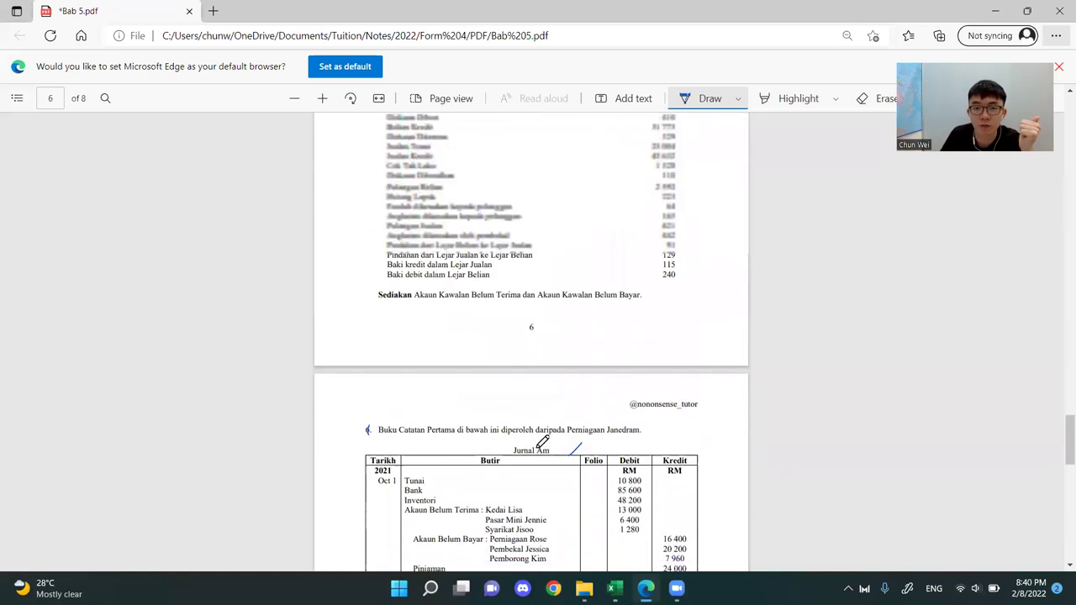
pyautogui.scroll(5, 542, 441)
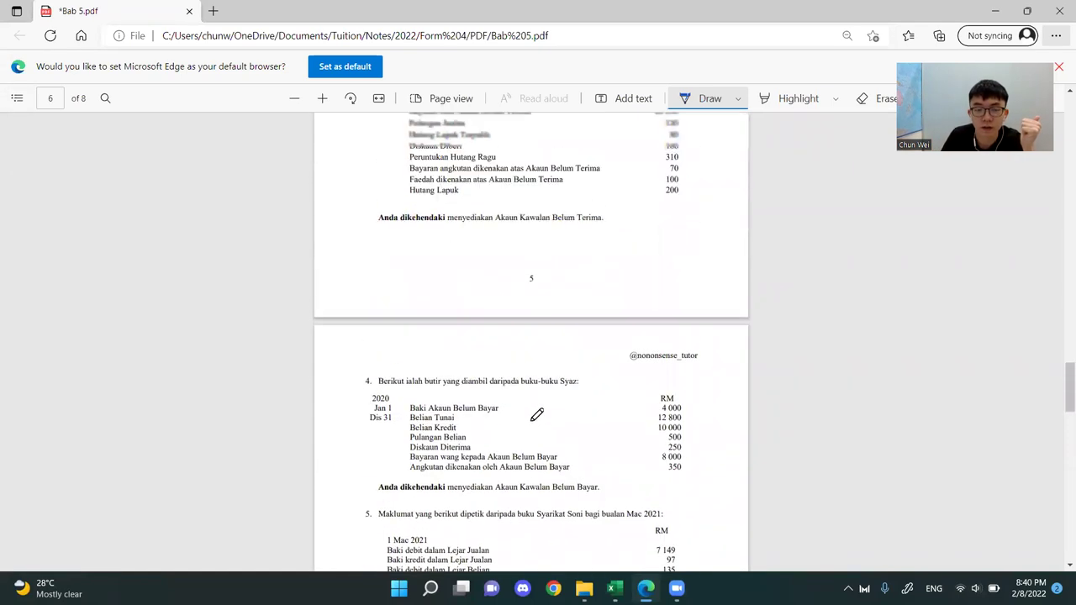
pyautogui.scroll(1, 536, 415)
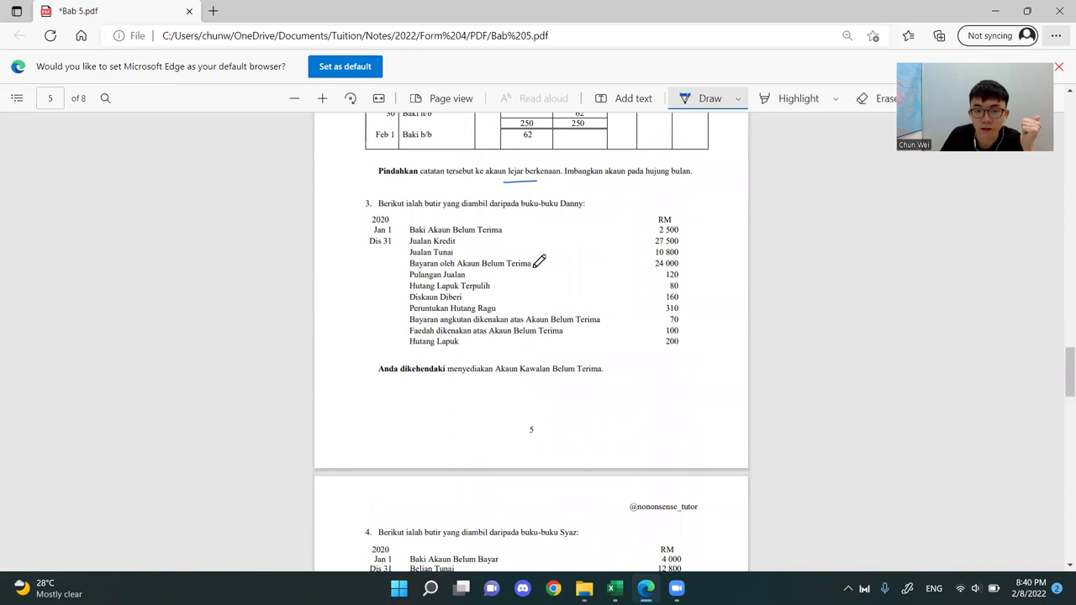
pyautogui.moveTo(505, 384); pyautogui.dragTo(630, 379)
pyautogui.scroll(-5, 631, 382)
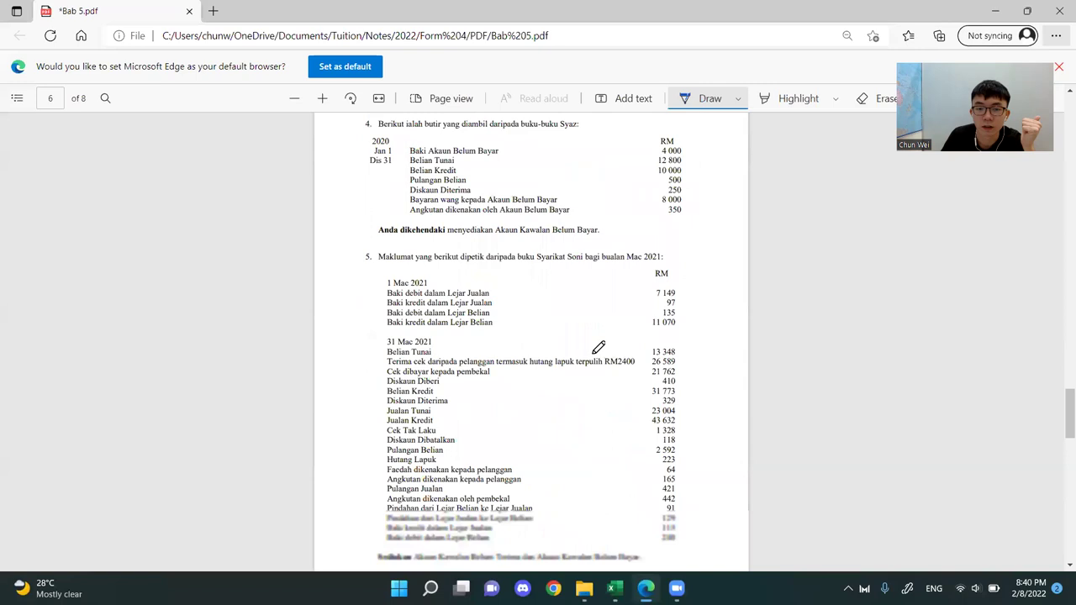
pyautogui.moveTo(472, 544); pyautogui.dragTo(617, 545)
# Underline "Buku Catatan Pertama" in the third line of the handwritten list on page 8
pyautogui.scroll(-7, 637, 429)
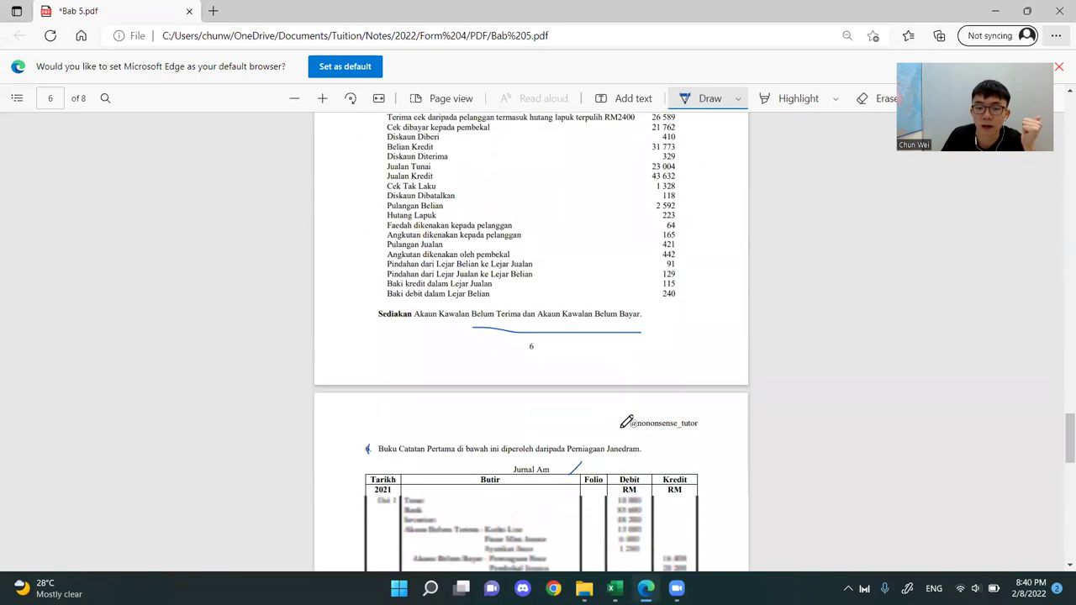
pyautogui.scroll(-7, 626, 418)
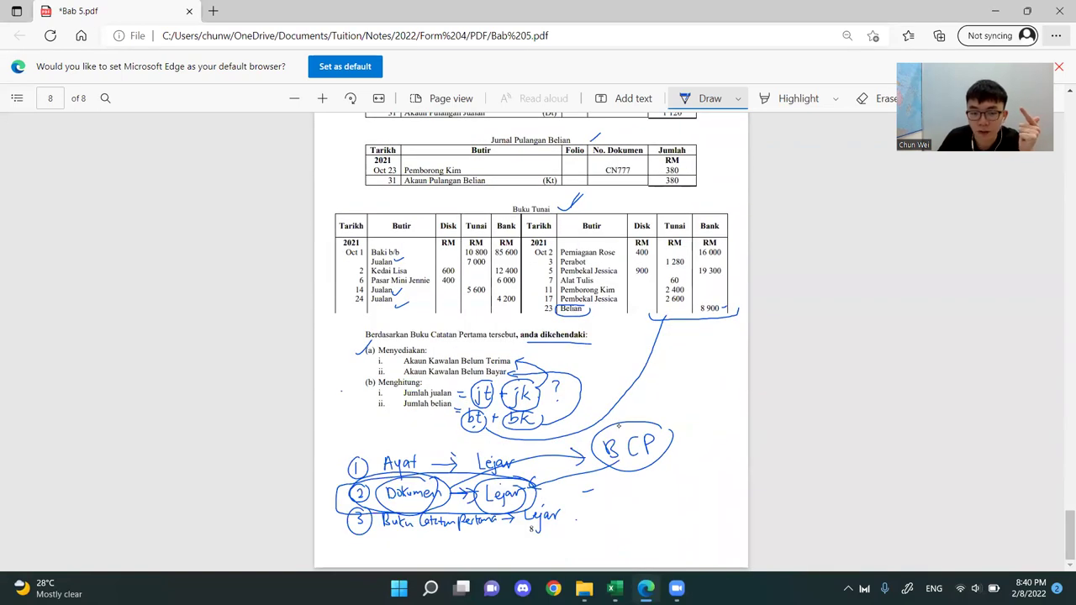
pyautogui.moveTo(405, 533); pyautogui.dragTo(476, 531)
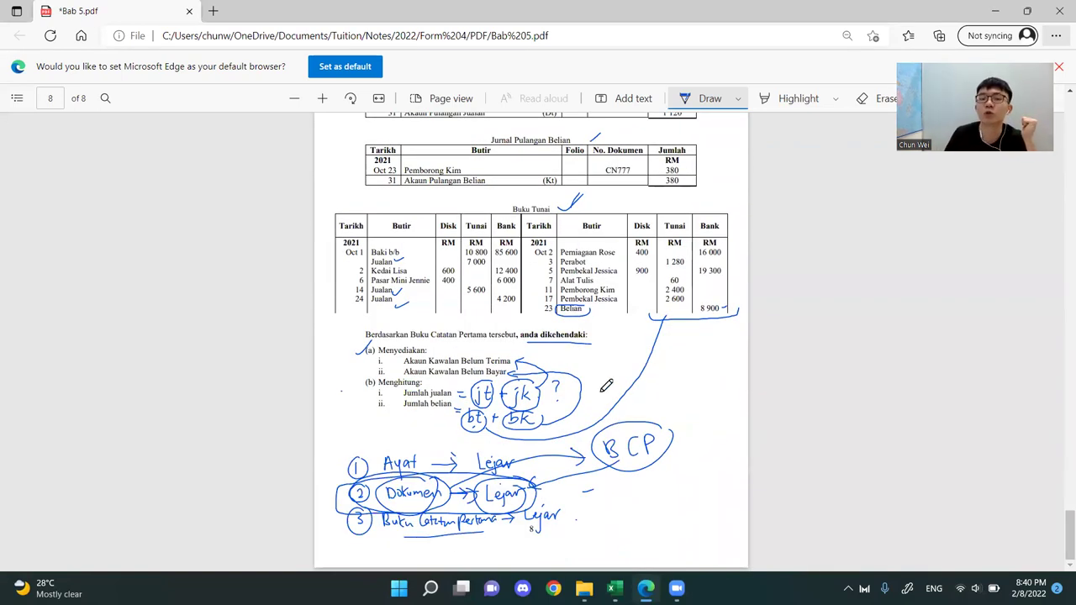
pyautogui.click(635, 343)
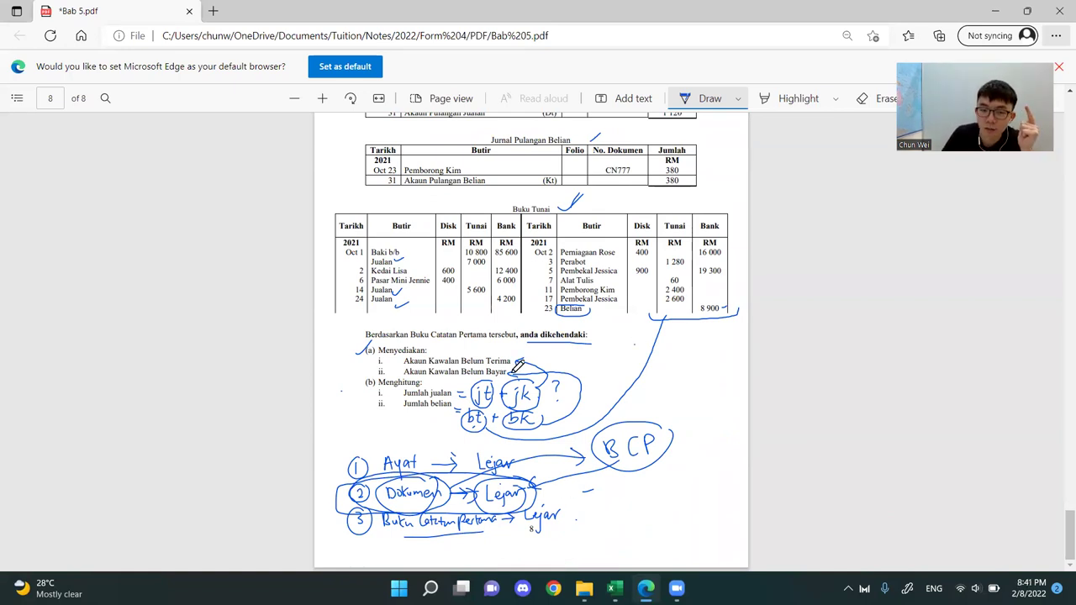
# Place the PDF on one half of the screen and the Excel workbook "Bab 5 _ Lejar" beside it
pyautogui.scroll(3, 594, 356)
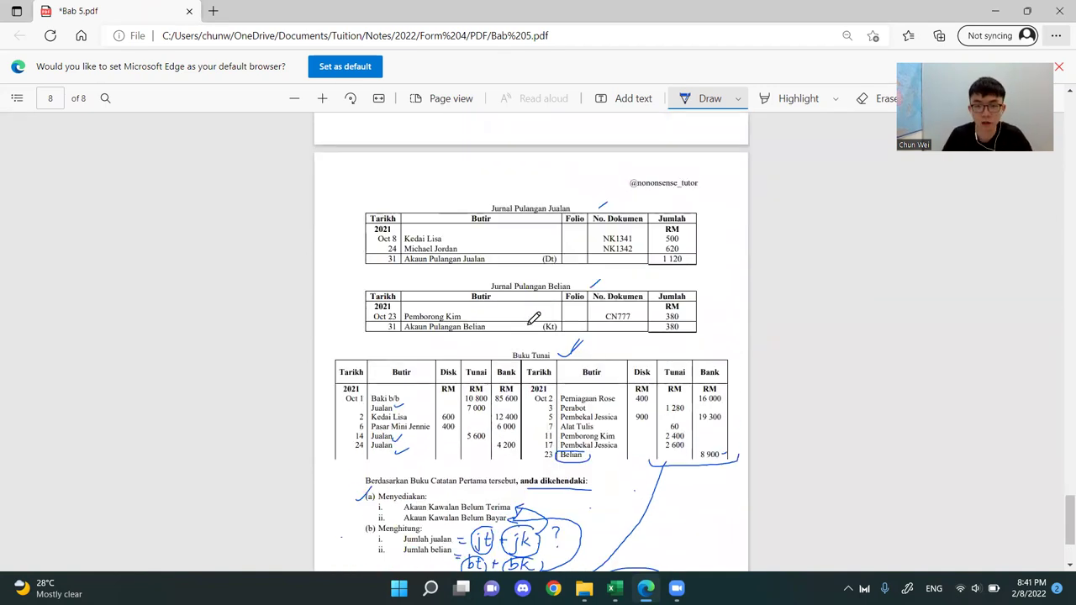
pyautogui.press('super+Left')
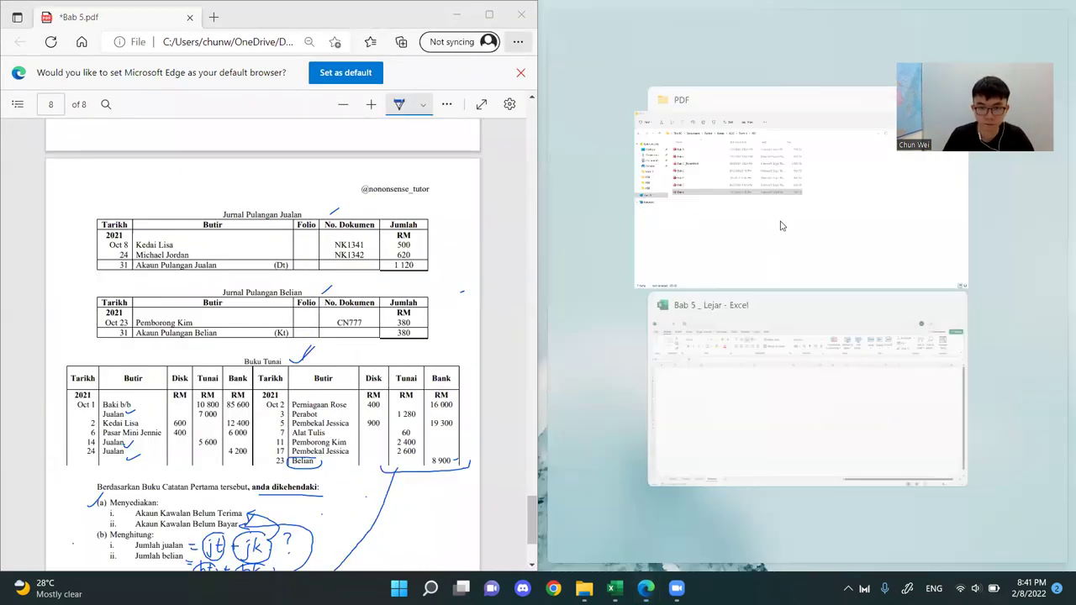
pyautogui.click(754, 409)
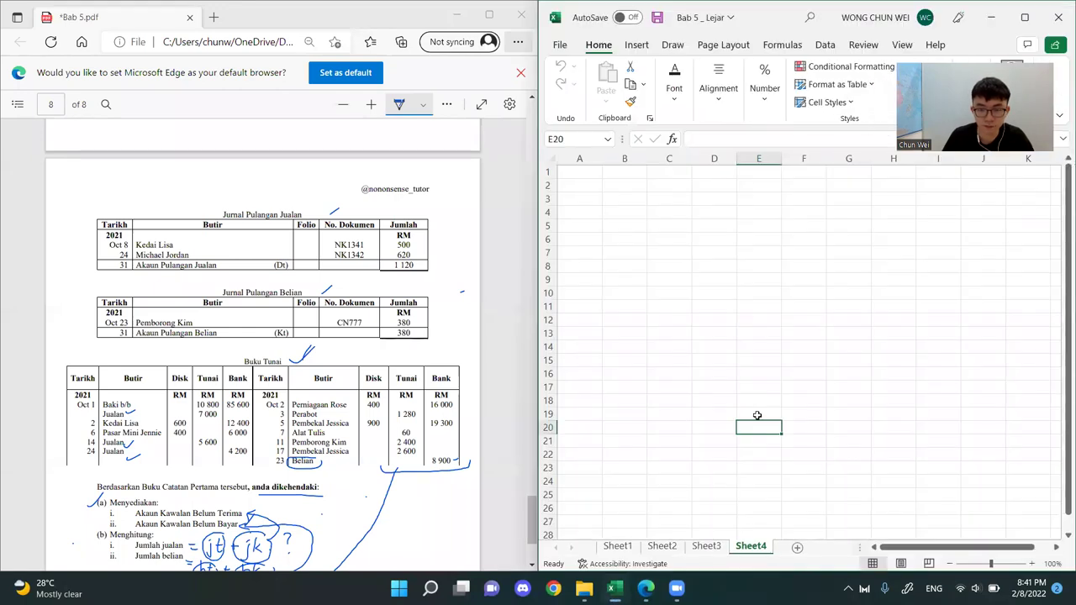
pyautogui.click(720, 290)
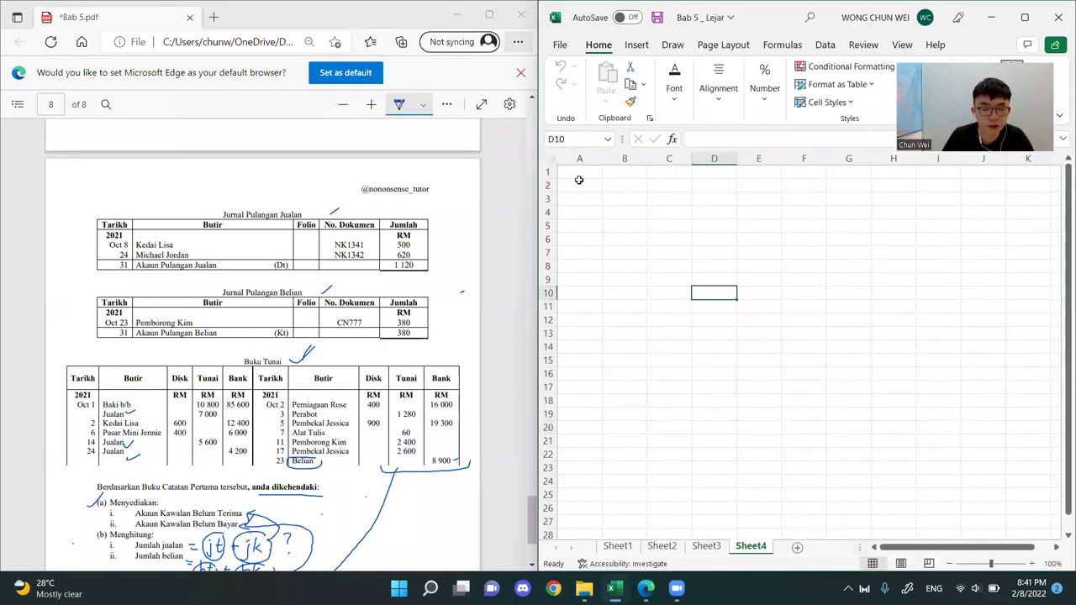
# Bring question 6 into view in the PDF, enter "6." as text in cell A1 and narrow column A
pyautogui.scroll(10, 248, 378)
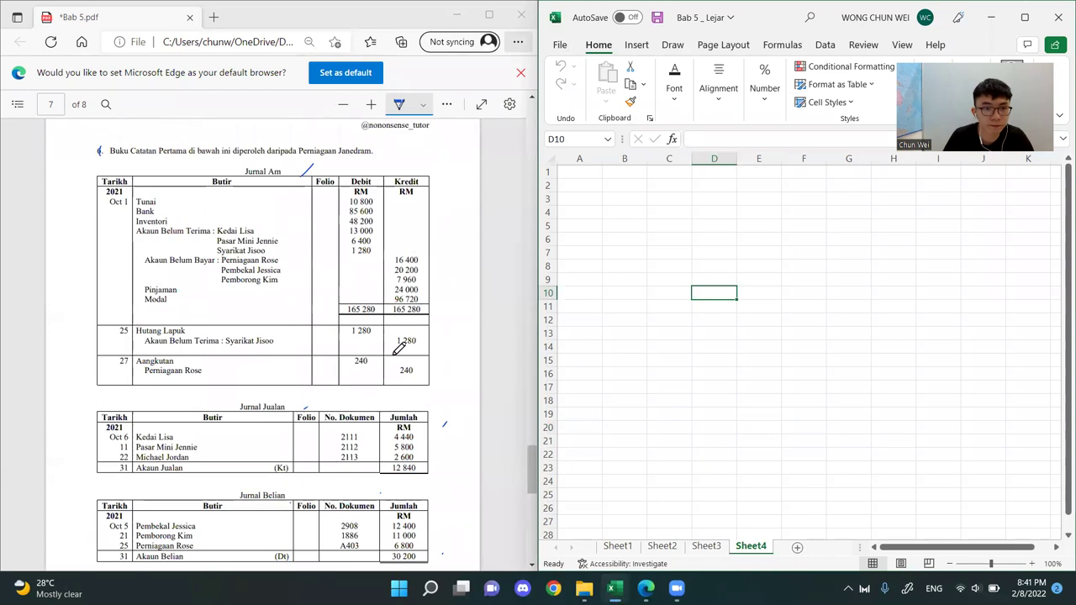
pyautogui.click(583, 173)
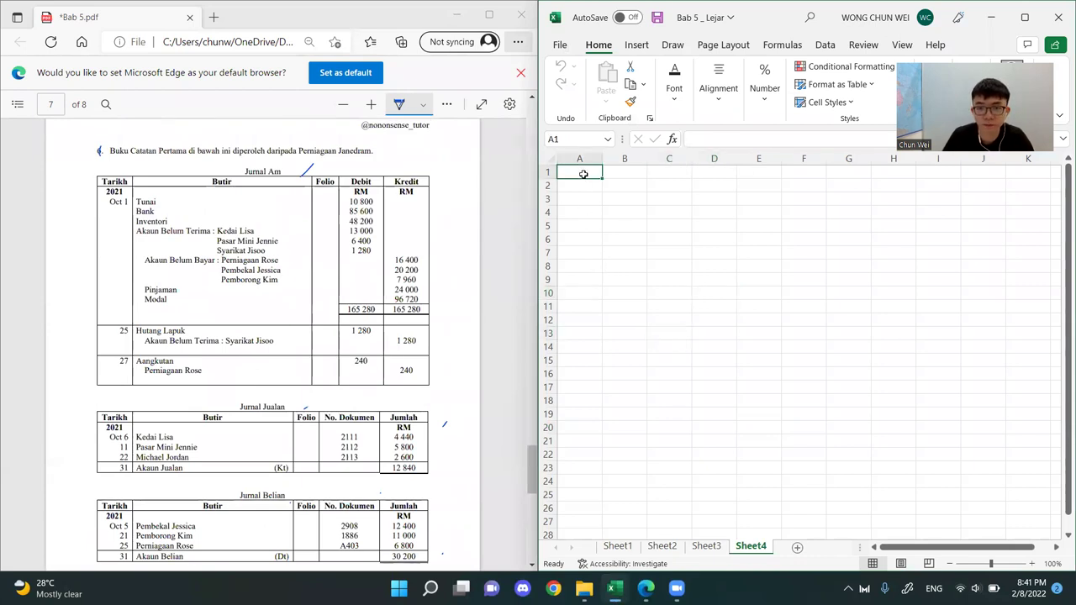
pyautogui.write('6.')
pyautogui.press('Return')
pyautogui.write('\\')
pyautogui.press('Return')
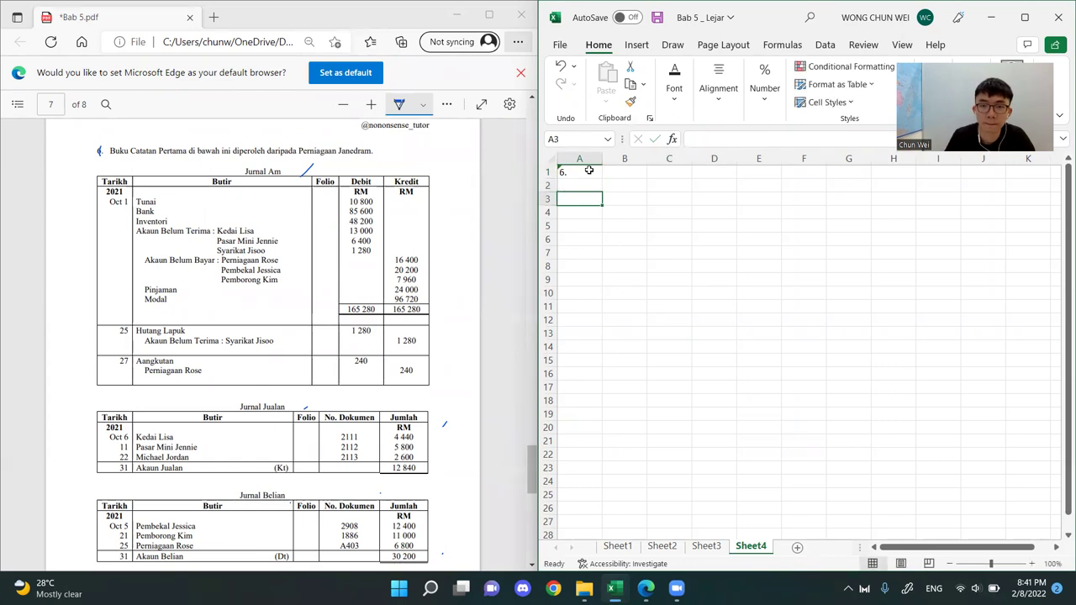
pyautogui.moveTo(601, 153); pyautogui.dragTo(575, 160)
pyautogui.click(716, 304)
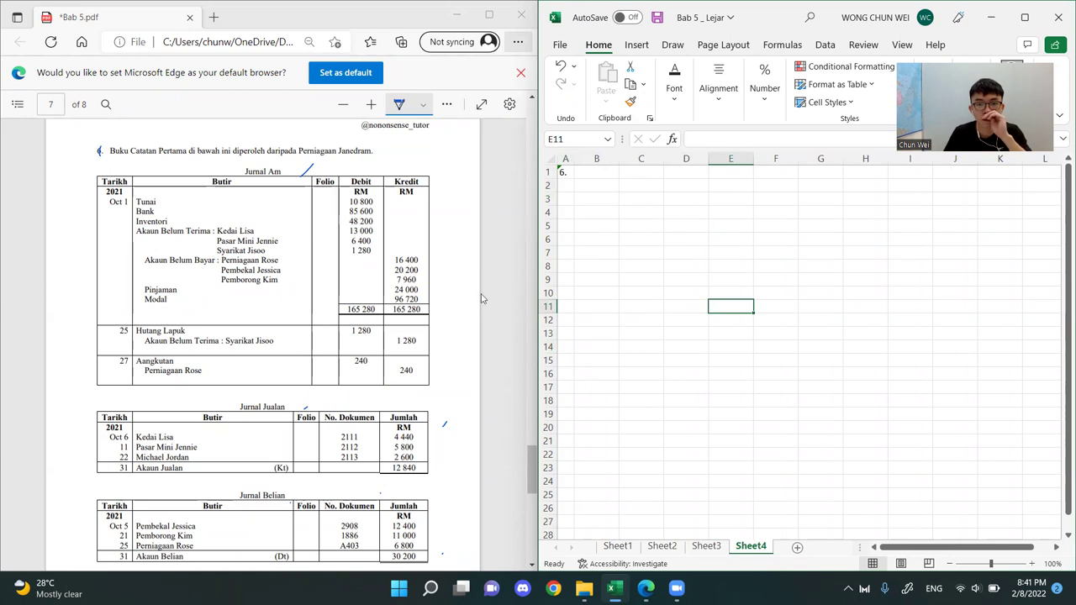
pyautogui.click(773, 222)
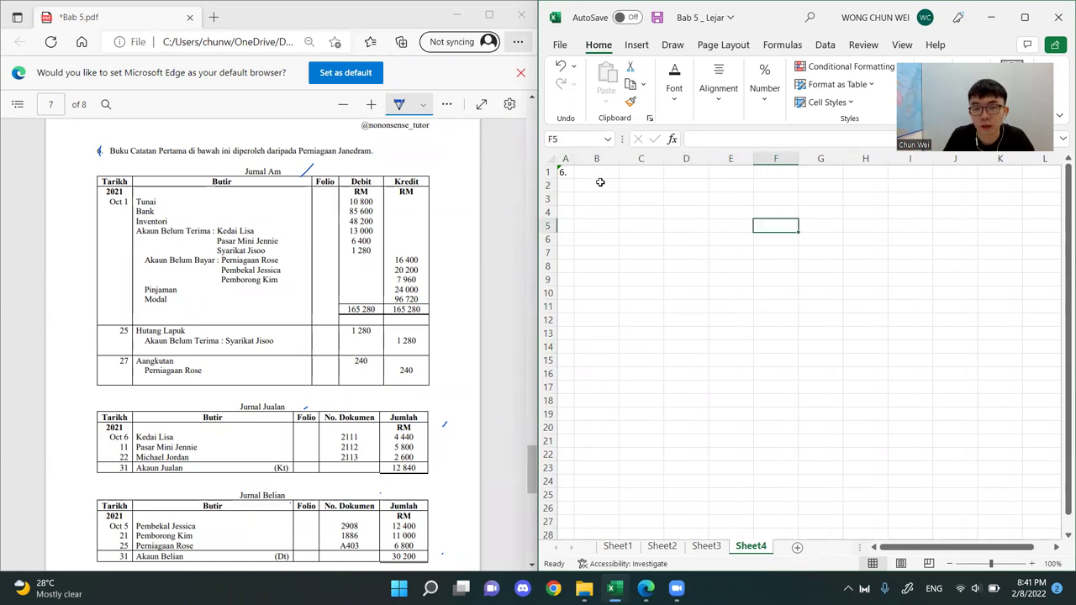
# Apply a top border to cells B2:K2 as the horizontal line of the T-account
pyautogui.moveTo(598, 184); pyautogui.dragTo(996, 185)
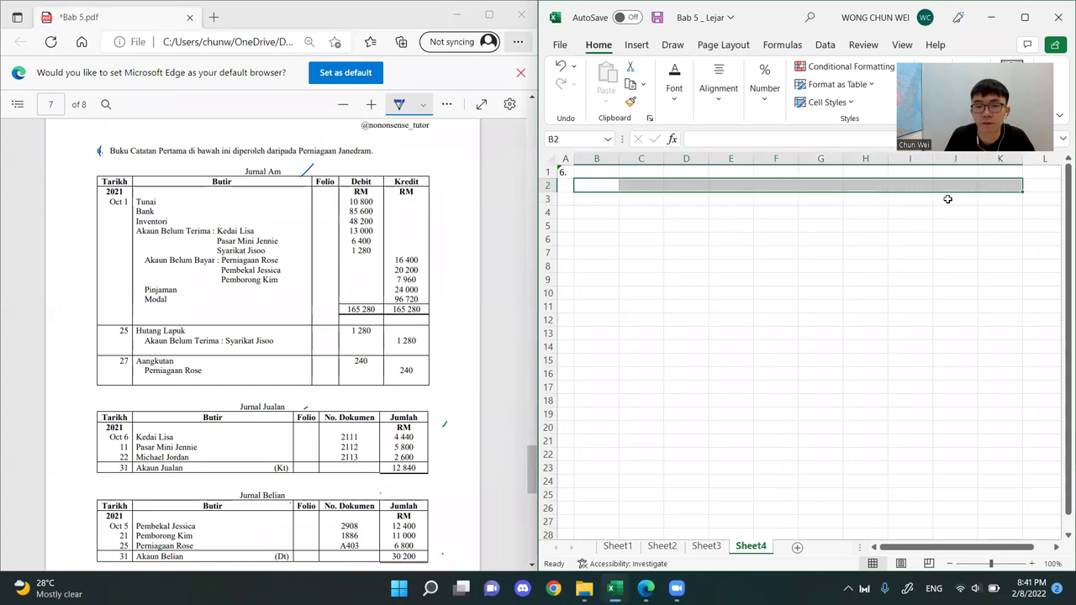
pyautogui.click(674, 87)
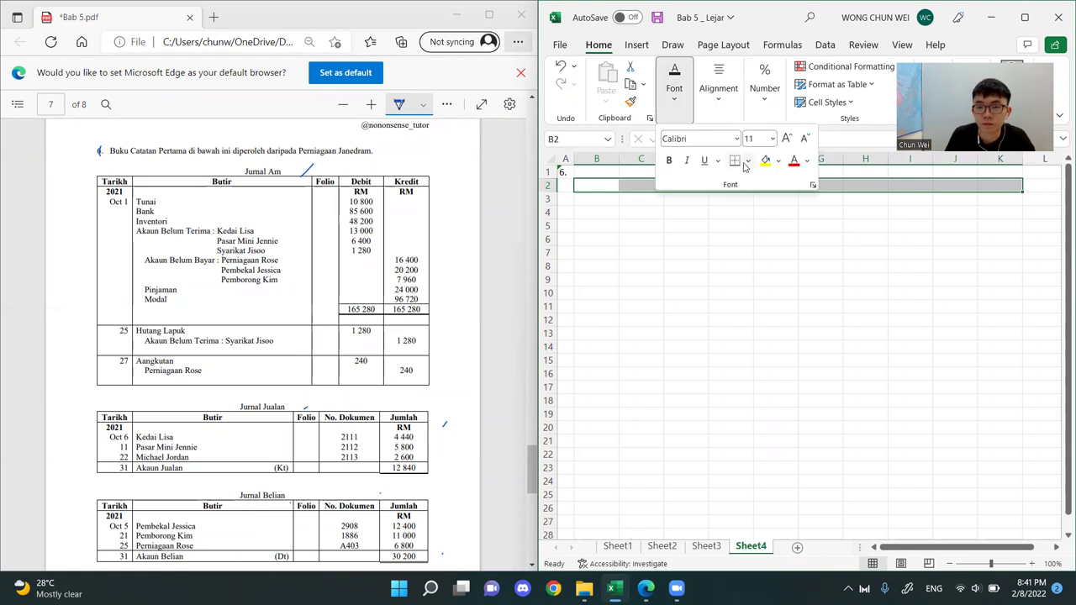
pyautogui.click(747, 161)
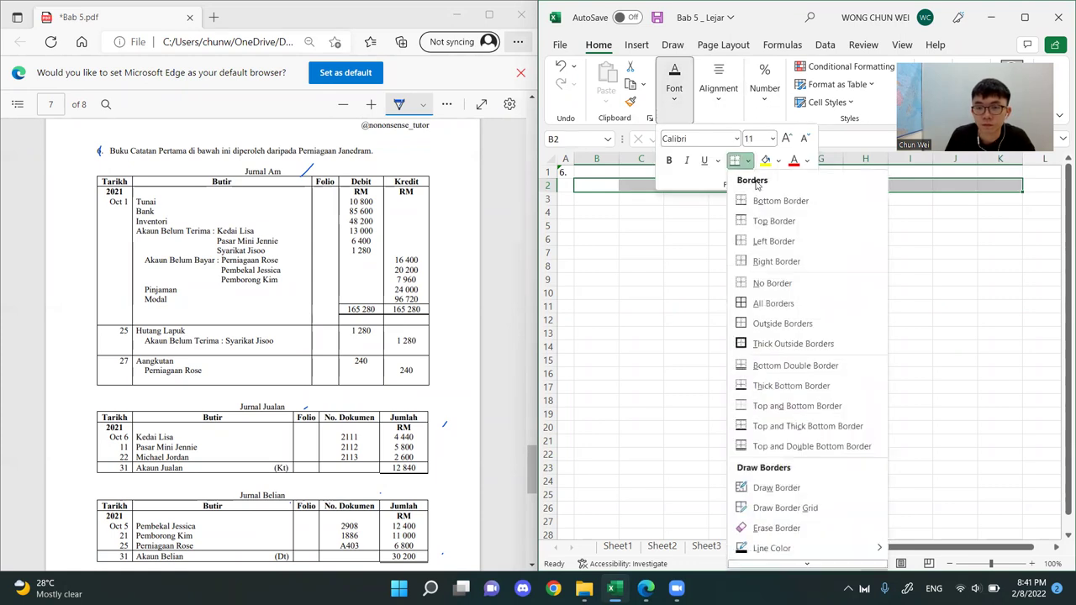
pyautogui.click(785, 221)
pyautogui.click(847, 278)
pyautogui.click(847, 277)
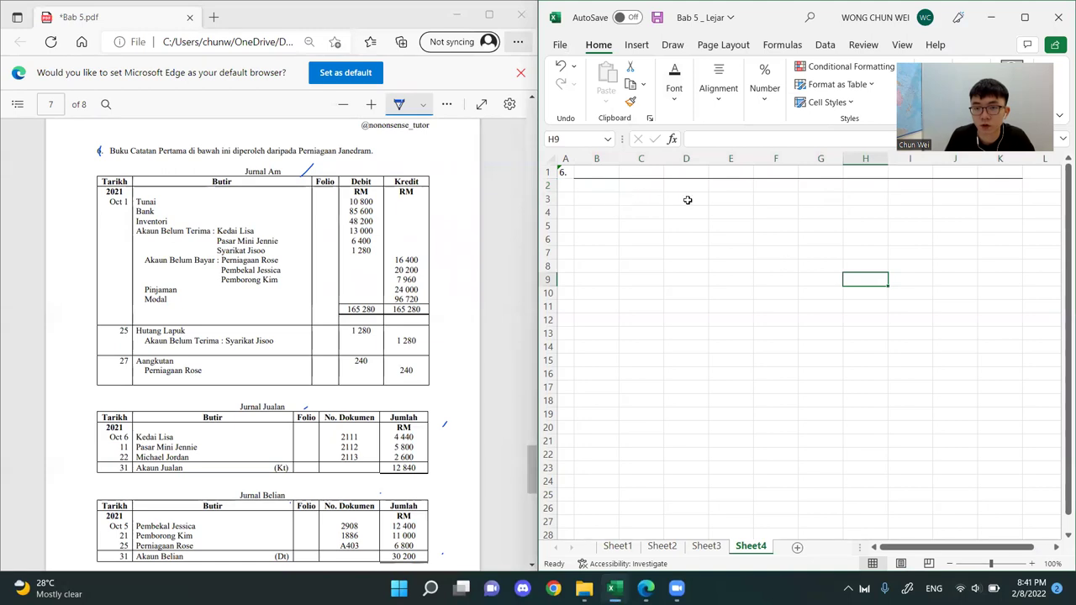
# Apply a right border to cells F2:F12 as the vertical divider of the T-account
pyautogui.moveTo(787, 183); pyautogui.dragTo(786, 326)
pyautogui.click(674, 84)
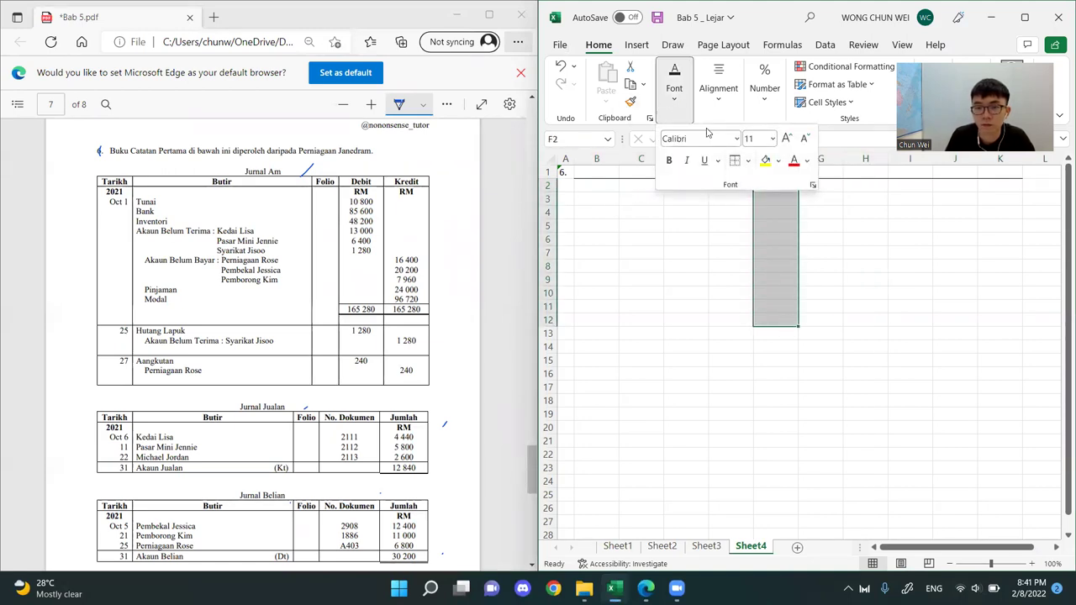
pyautogui.click(747, 162)
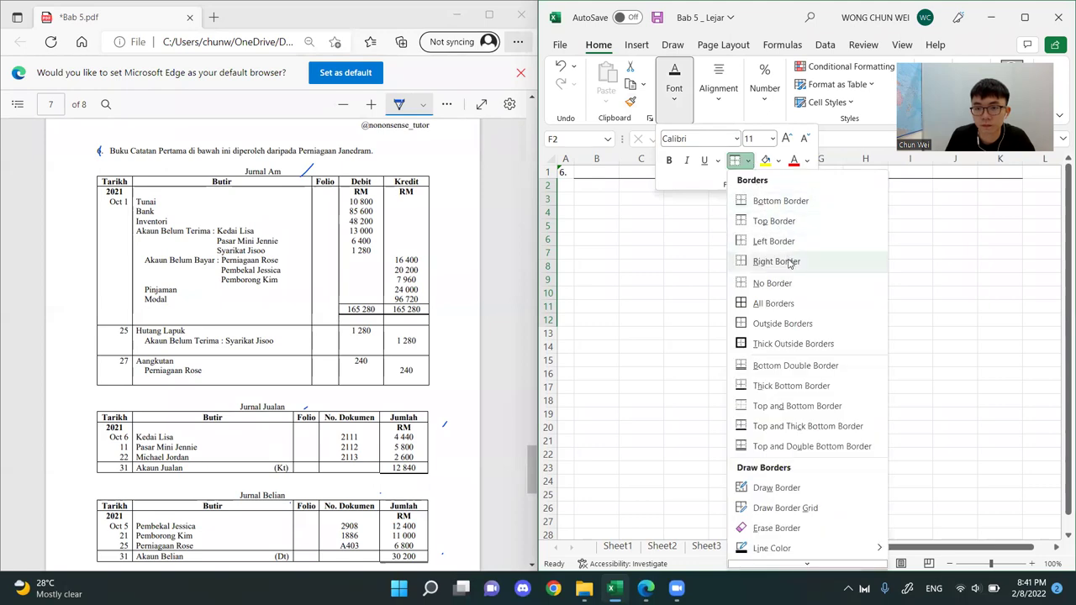
pyautogui.click(775, 262)
pyautogui.click(891, 316)
# Delete rows 9 to 13 to shorten the T-account's vertical divider
pyautogui.moveTo(775, 279); pyautogui.dragTo(780, 332)
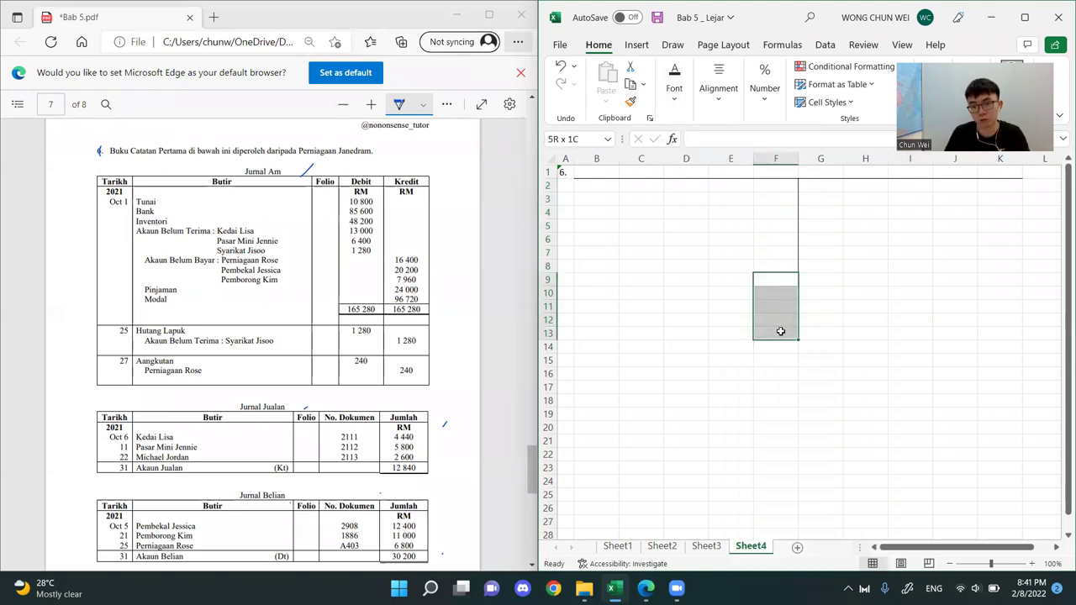
pyautogui.hotkey('shift', 'space')
pyautogui.hotkey('ctrl', '-')
pyautogui.click(853, 373)
# Insert a blank row above row 2 to make room for the account title
pyautogui.click(591, 187)
pyautogui.hotkey('shift', 'space')
pyautogui.hotkey('ctrl', '+')
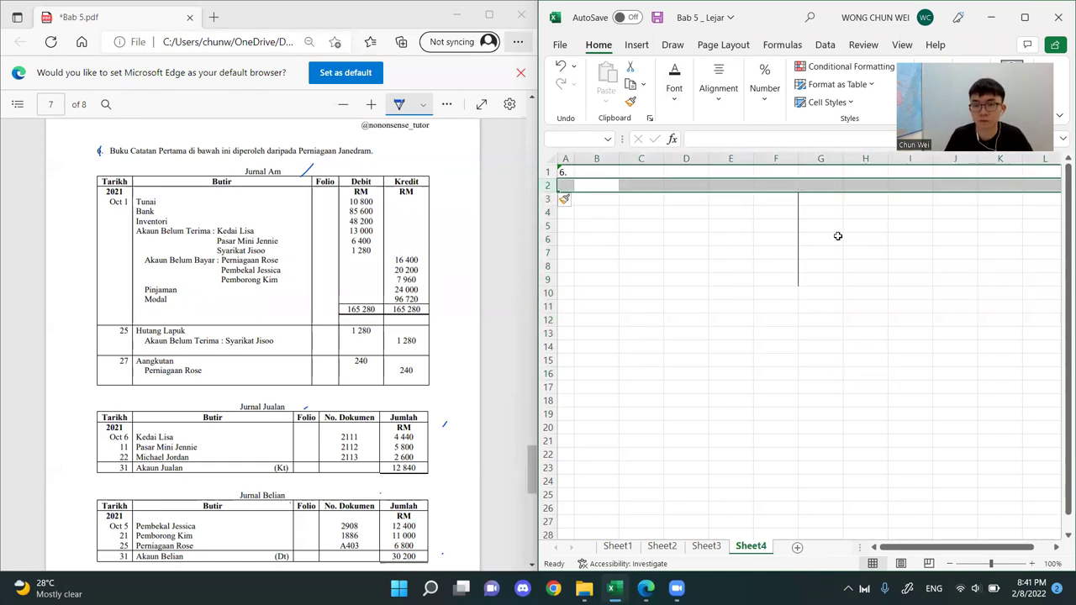
pyautogui.click(836, 252)
# Enter the account title "Akaun Kawalan Belum Terima" in cell F2
pyautogui.click(759, 183)
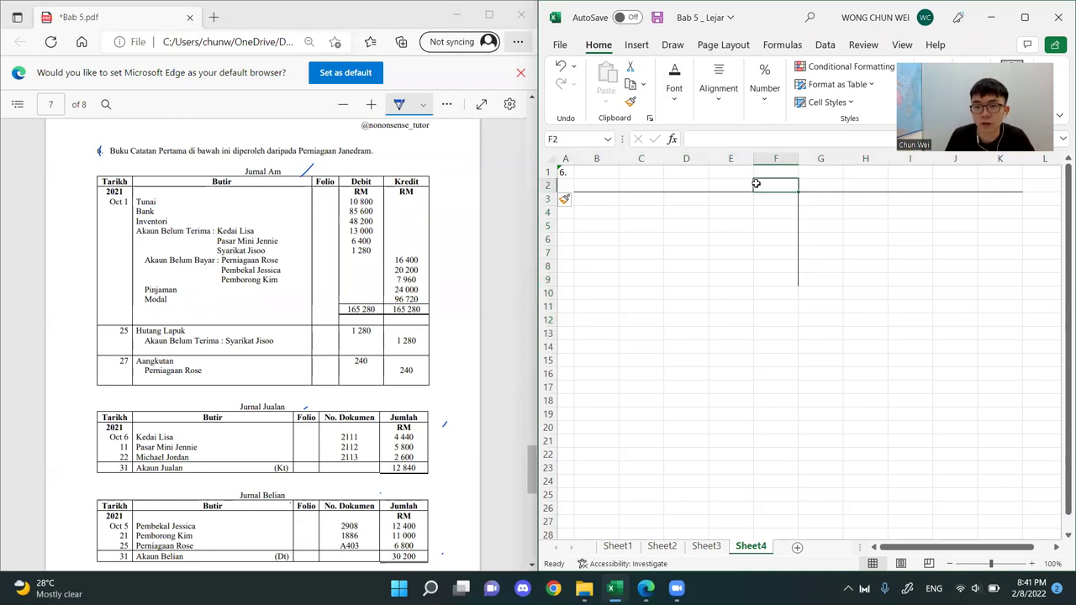
pyautogui.write('Akaun Kawalan Belum TEri')
pyautogui.press('BackSpace')
pyautogui.press('BackSpace')
pyautogui.press('BackSpace')
pyautogui.press('BackSpace')
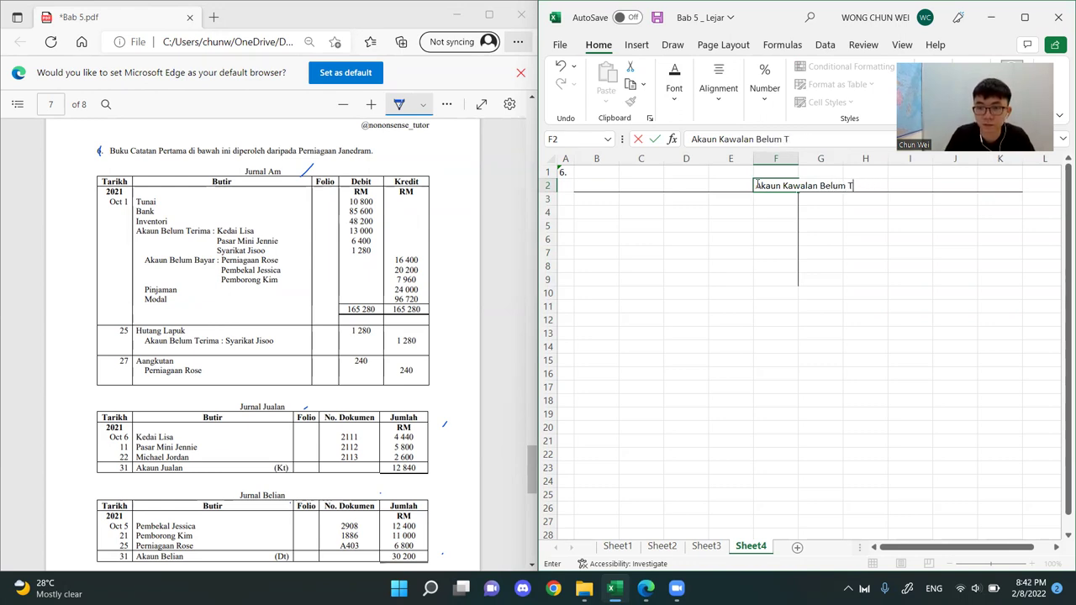
pyautogui.write('erima')
pyautogui.press('Return')
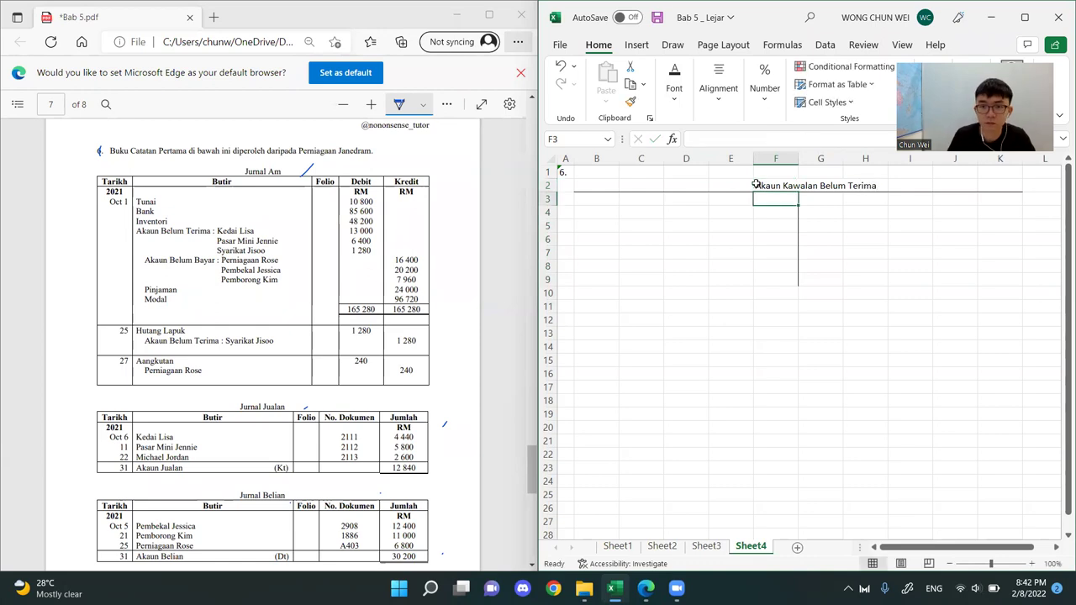
# Widen column A and extend the question label in A1 to "6. (a) i." to match the question in the PDF
pyautogui.click(769, 345)
pyautogui.scroll(-10, 368, 316)
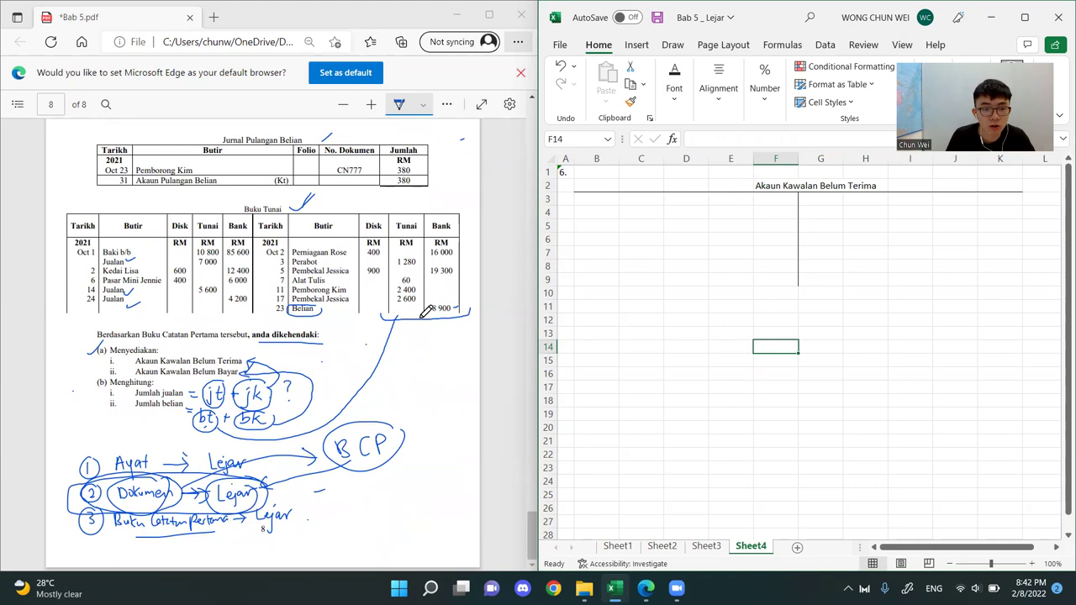
pyautogui.click(710, 306)
pyautogui.moveTo(572, 158); pyautogui.dragTo(601, 158)
pyautogui.doubleClick(594, 173)
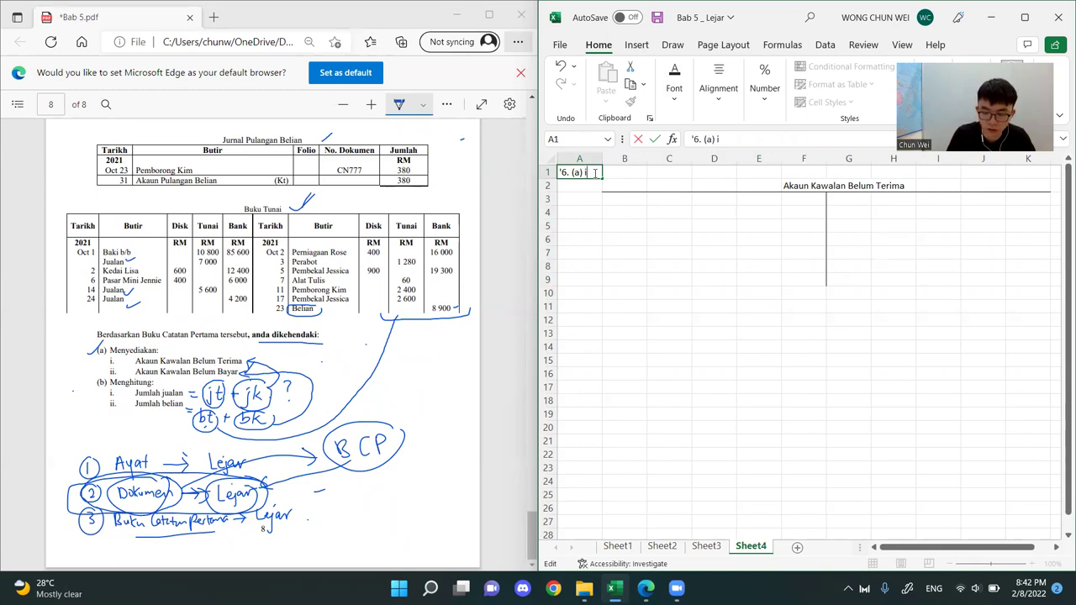
pyautogui.press('Return')
# Try to bold the question label "6. (a) i." in cell A1
pyautogui.doubleClick(578, 173)
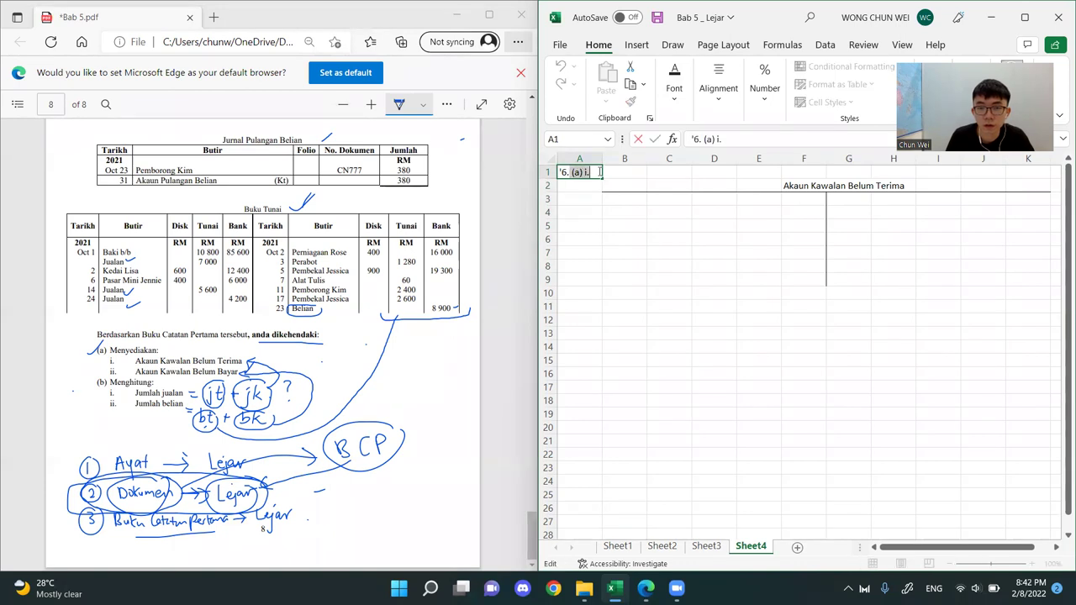
pyautogui.moveTo(599, 171); pyautogui.dragTo(599, 171)
pyautogui.hotkey('ctrl', 'b')
pyautogui.click(588, 316)
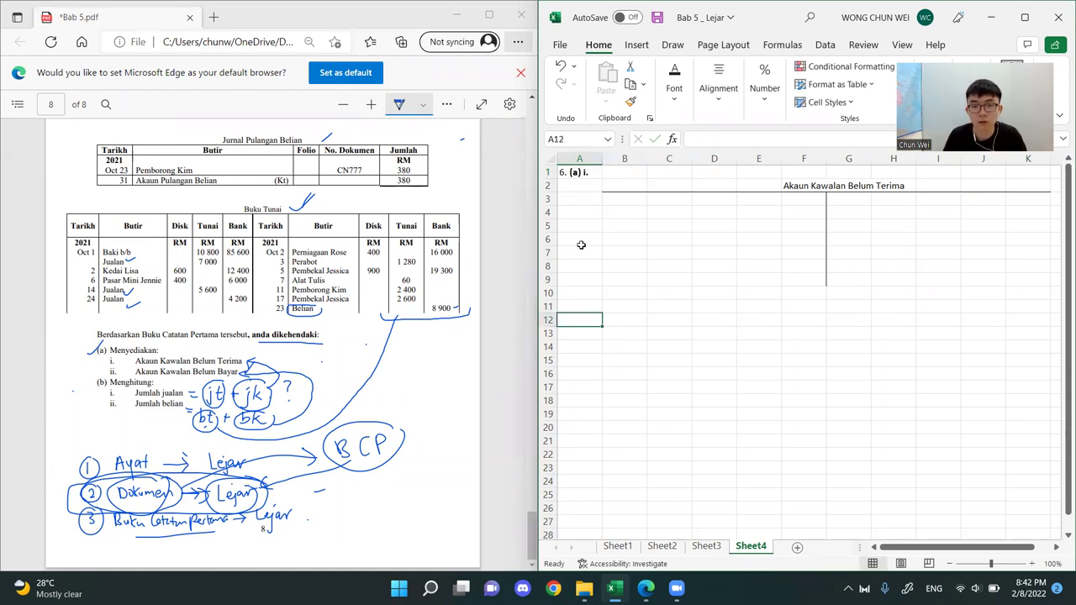
pyautogui.click(592, 174)
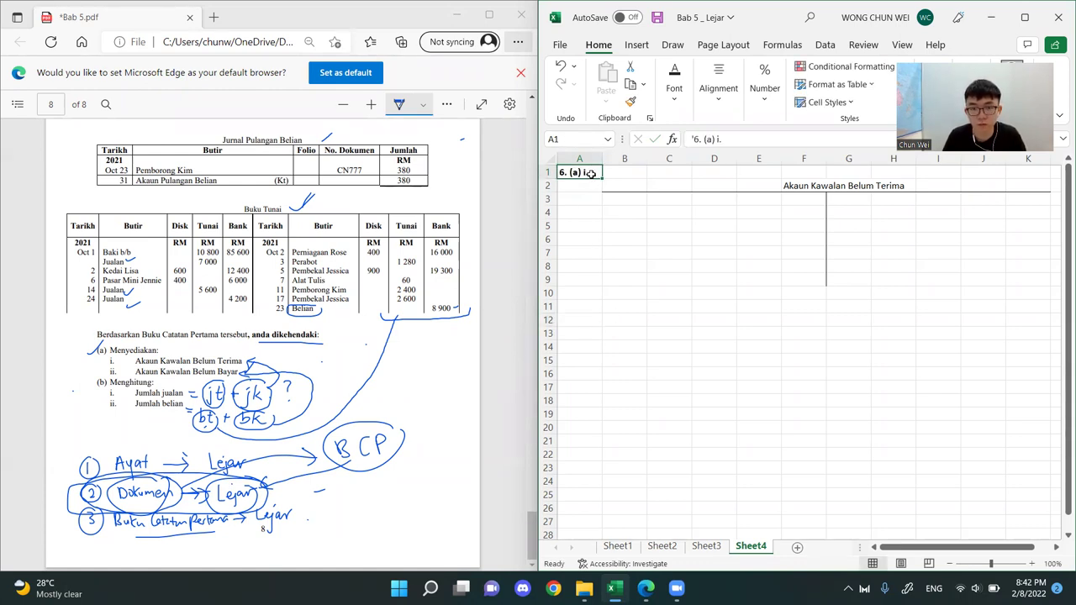
# Copy "(a) i." from the A1 label into cell A11 and change it there to "ii."
pyautogui.doubleClick(572, 173)
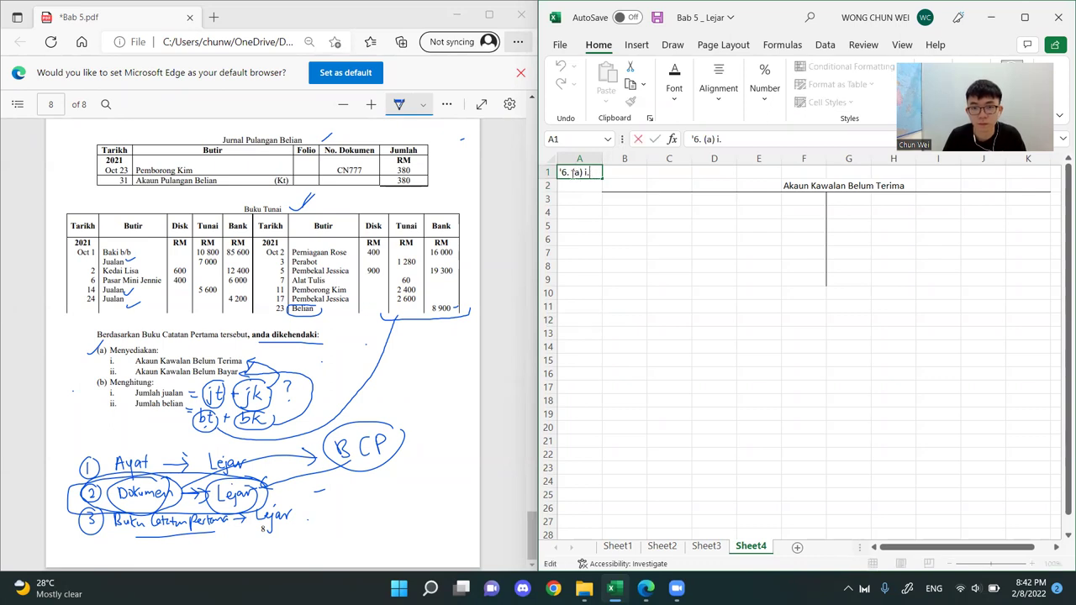
pyautogui.keyDown('shift'); pyautogui.click(599, 172); pyautogui.keyUp('shift')
pyautogui.hotkey('ctrl', 'c')
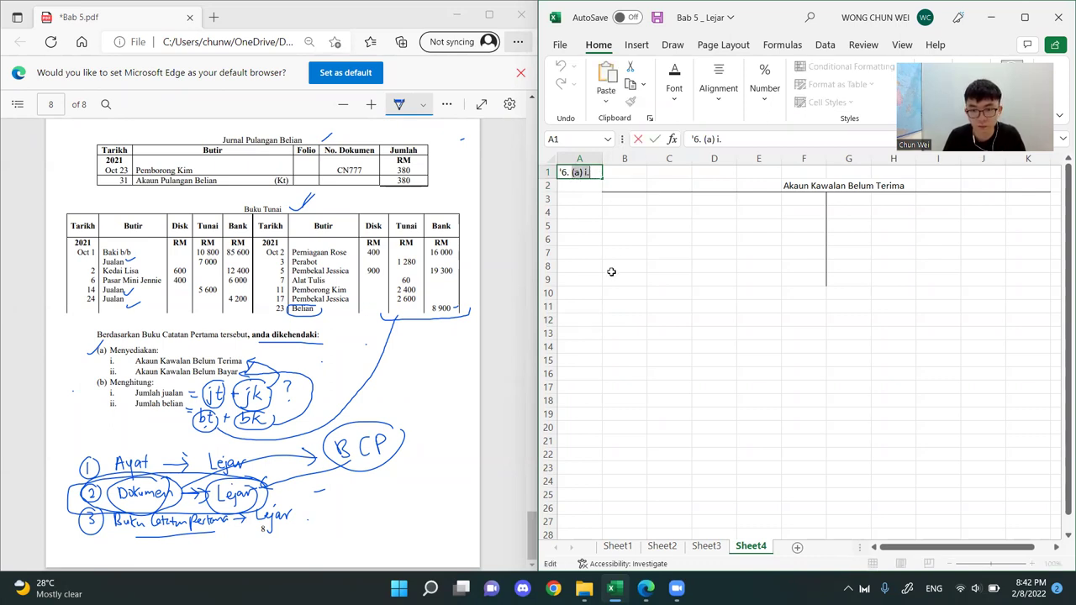
pyautogui.click(581, 307)
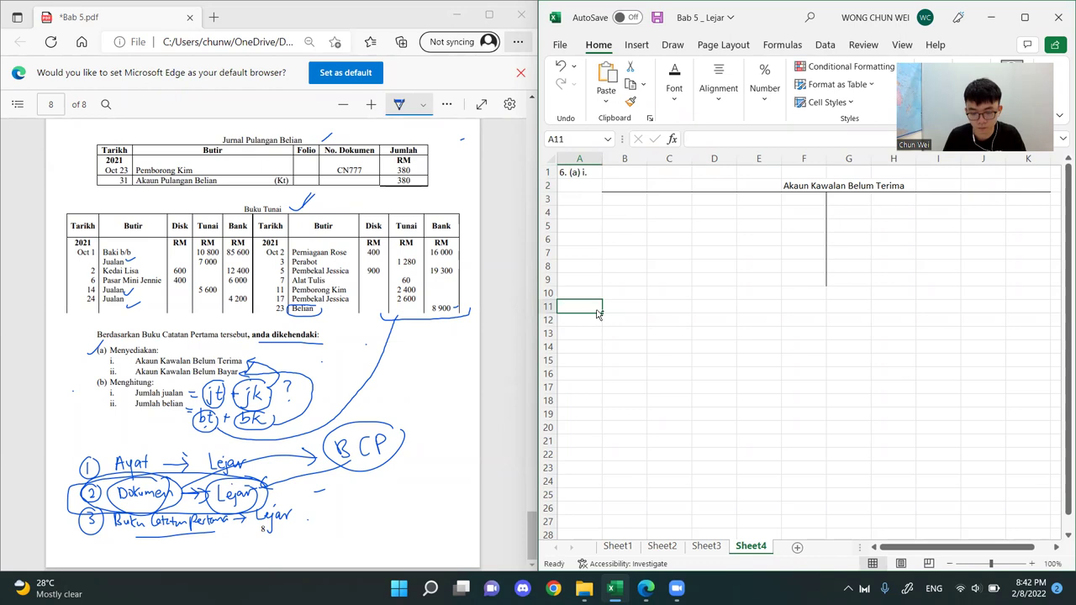
pyautogui.hotkey('ctrl', 'v')
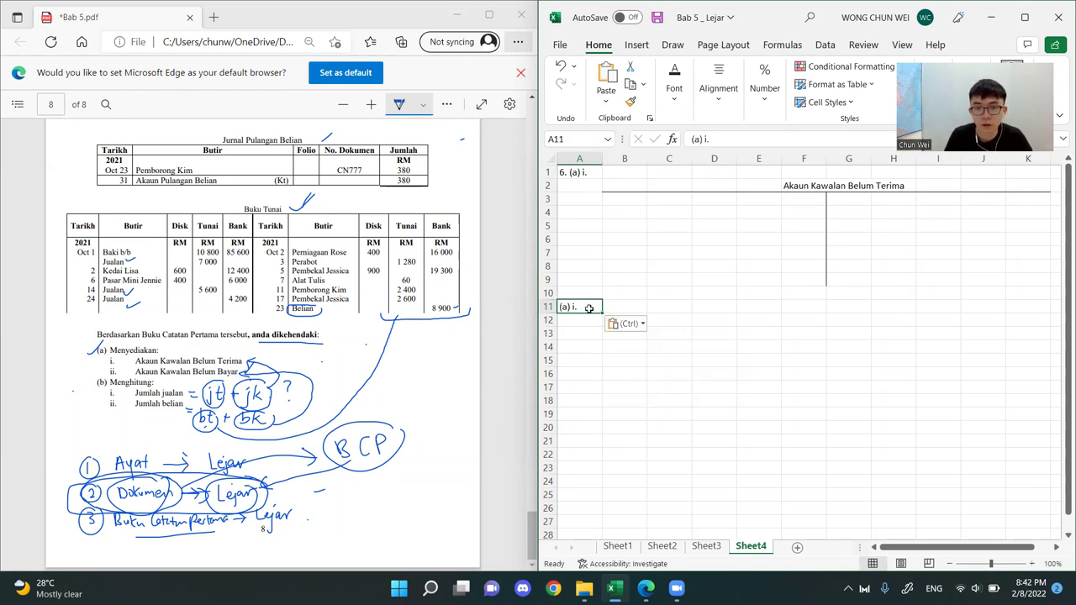
pyautogui.doubleClick(589, 308)
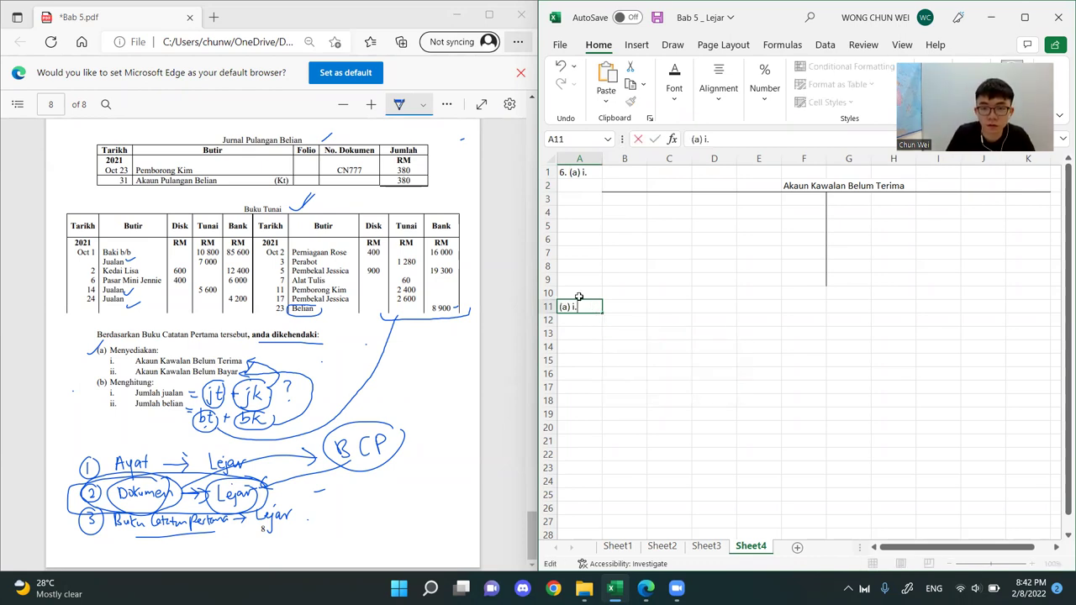
pyautogui.press('BackSpace')
pyautogui.press('BackSpace')
pyautogui.write('ii.')
pyautogui.press('Return')
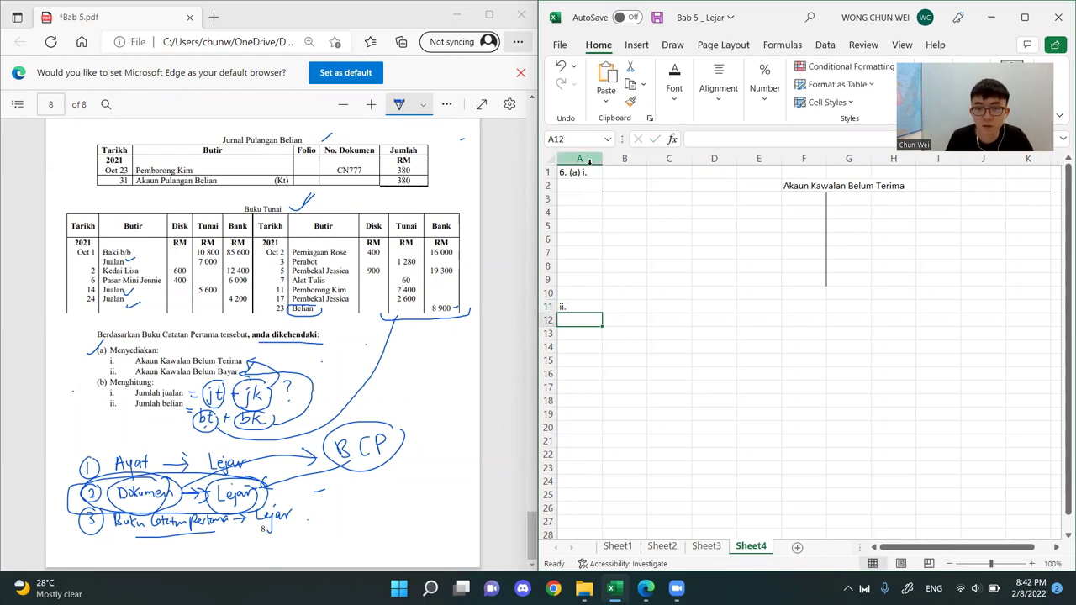
# Right-align the question labels throughout column A
pyautogui.click(579, 158)
pyautogui.click(718, 88)
pyautogui.click(745, 165)
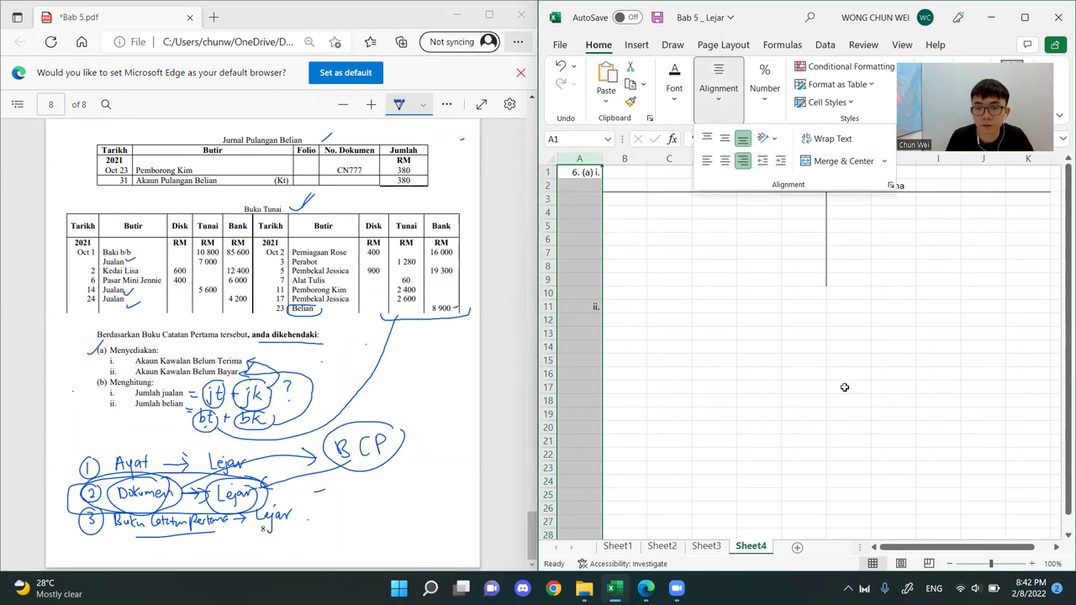
pyautogui.click(846, 387)
# Copy the receivables T-account in B2:K9 and paste it at B11 as the layout for part ii
pyautogui.moveTo(757, 211); pyautogui.dragTo(765, 295)
pyautogui.click(712, 237)
pyautogui.moveTo(645, 187); pyautogui.dragTo(1024, 287)
pyautogui.hotkey('ctrl', 'c')
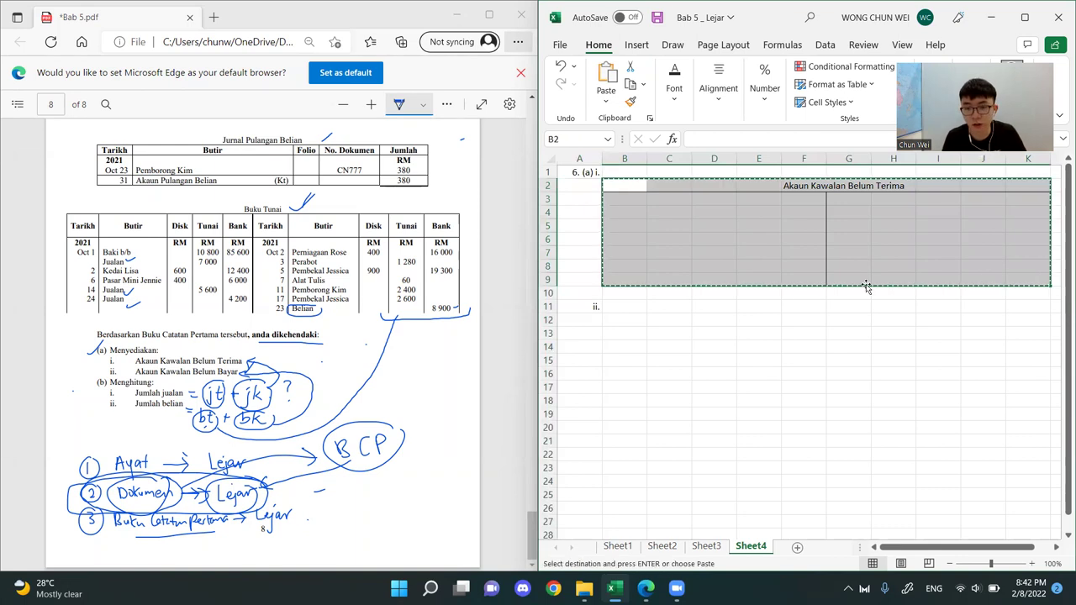
pyautogui.click(616, 307)
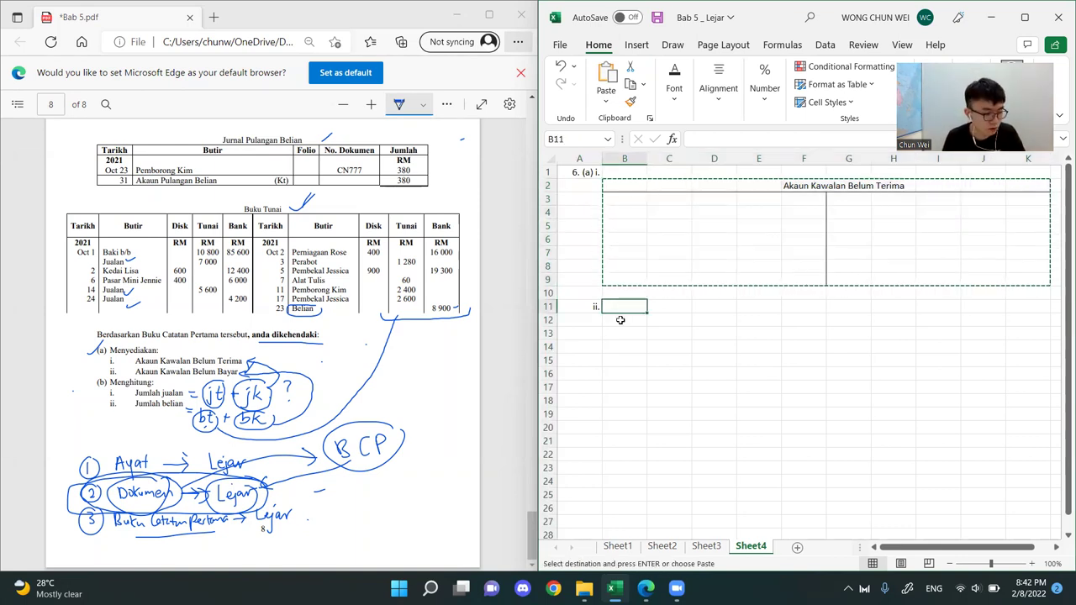
pyautogui.hotkey('ctrl', 'v')
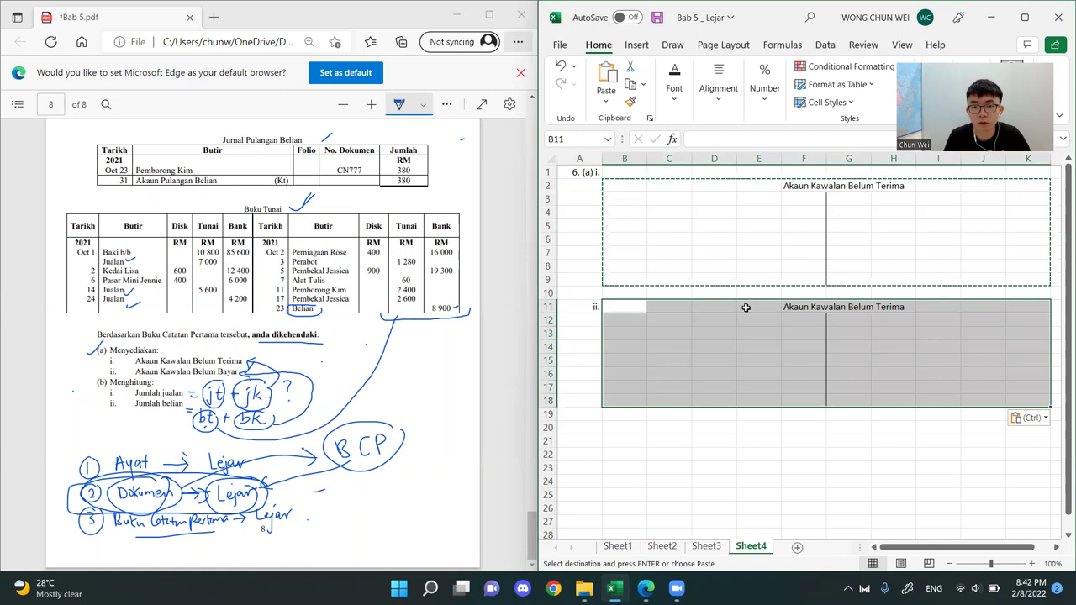
# Change the copied T-account's title in F11 to "Akaun Kawalan Belum Bayar"
pyautogui.doubleClick(815, 311)
pyautogui.doubleClick(878, 308)
pyautogui.write('Bayar')
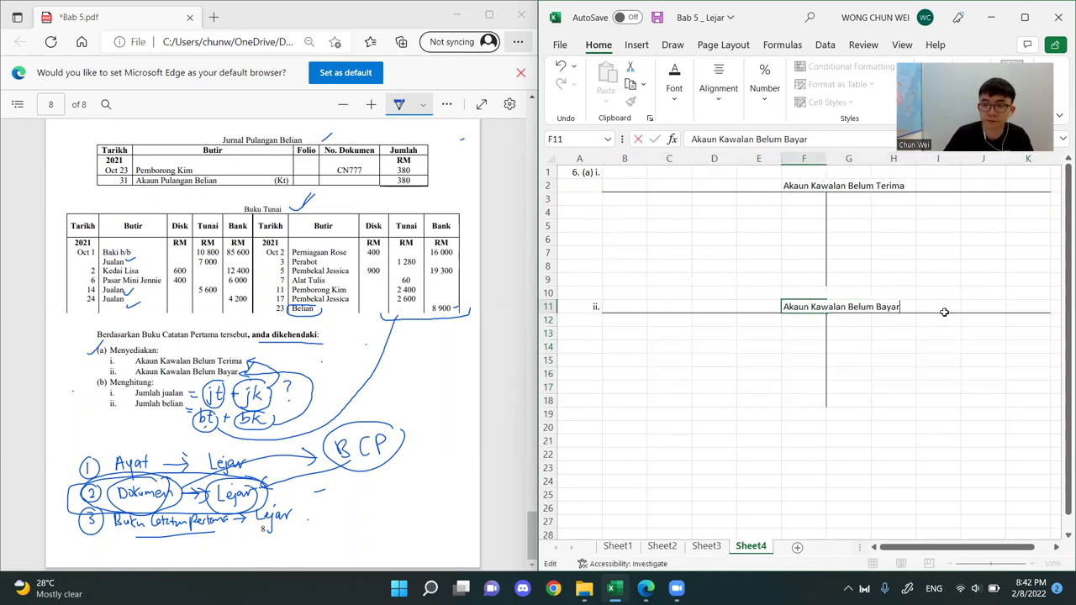
pyautogui.press('Return')
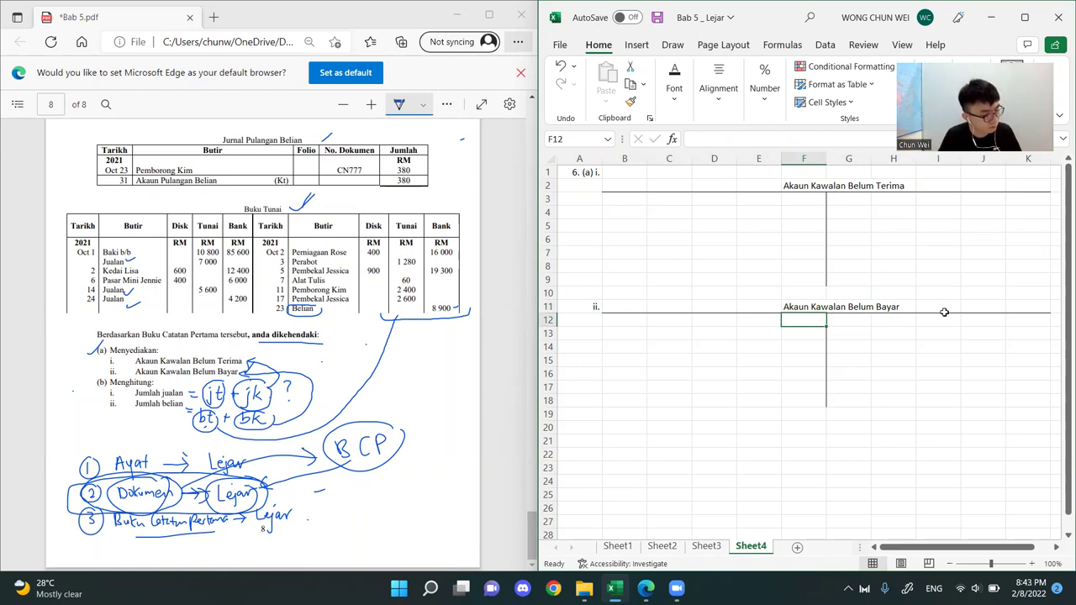
pyautogui.click(932, 402)
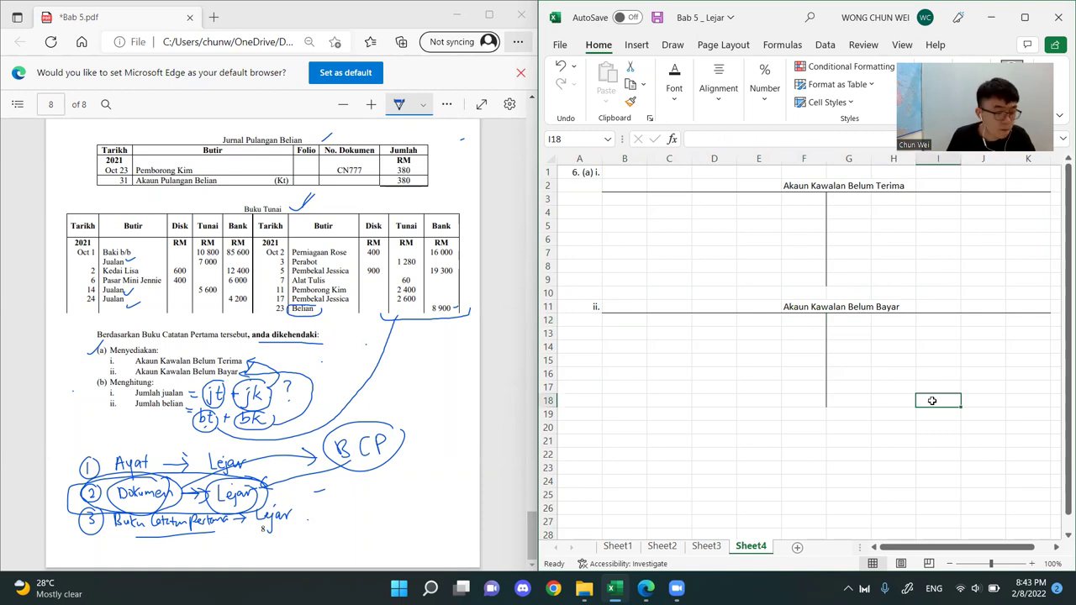
# Enter "RM" headings in F3 and K3 for both sides of the Akaun Kawalan Belum Terima
pyautogui.click(805, 201)
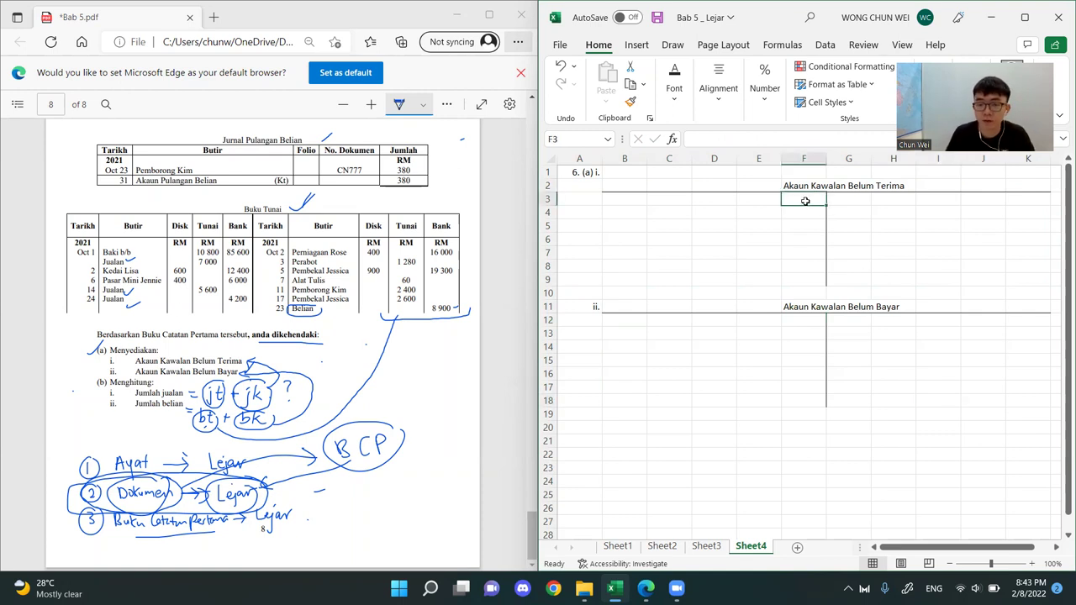
pyautogui.write('rm')
pyautogui.press('Tab')
pyautogui.press('Tab')
pyautogui.press('Left')
pyautogui.press('Left')
pyautogui.press('Left')
pyautogui.doubleClick(805, 201)
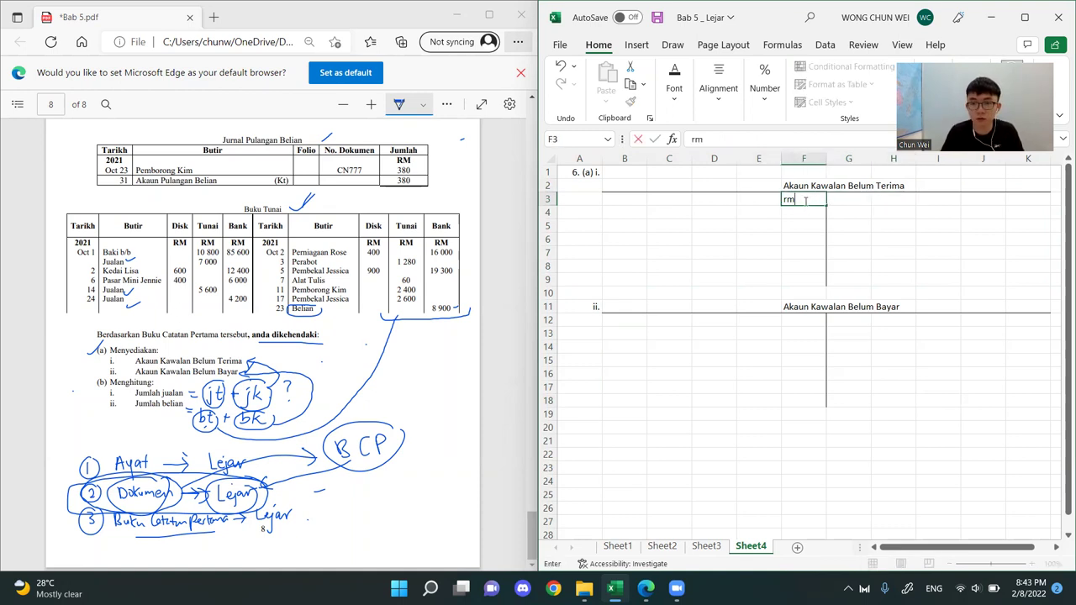
pyautogui.press('BackSpace')
pyautogui.press('BackSpace')
pyautogui.write('RM')
pyautogui.press('Right')
pyautogui.press('Right')
pyautogui.press('Right')
pyautogui.press('Right')
pyautogui.press('Right')
pyautogui.write('RM')
# Enter "RM" headings in K12 and F12 for both sides of the Akaun Kawalan Belum Bayar
pyautogui.press('Down')
pyautogui.press('Down')
pyautogui.press('Down')
pyautogui.press('Down')
pyautogui.press('Down')
pyautogui.press('Down')
pyautogui.press('Down')
pyautogui.press('Down')
pyautogui.press('Down')
pyautogui.write('RM')
pyautogui.press('Left')
pyautogui.press('Left')
pyautogui.press('Left')
pyautogui.press('Left')
pyautogui.press('Left')
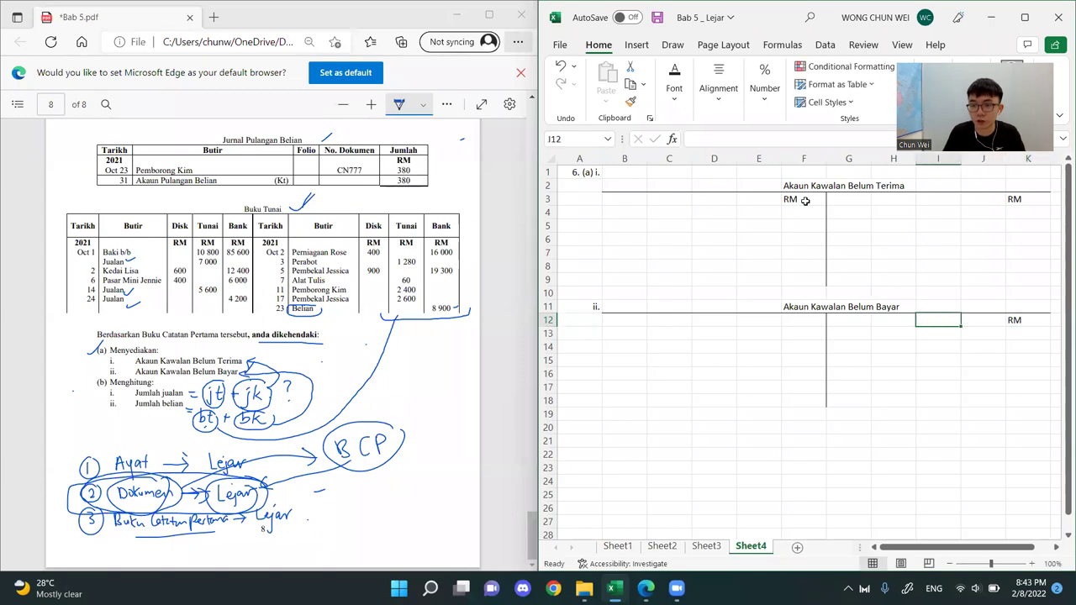
pyautogui.write('RM')
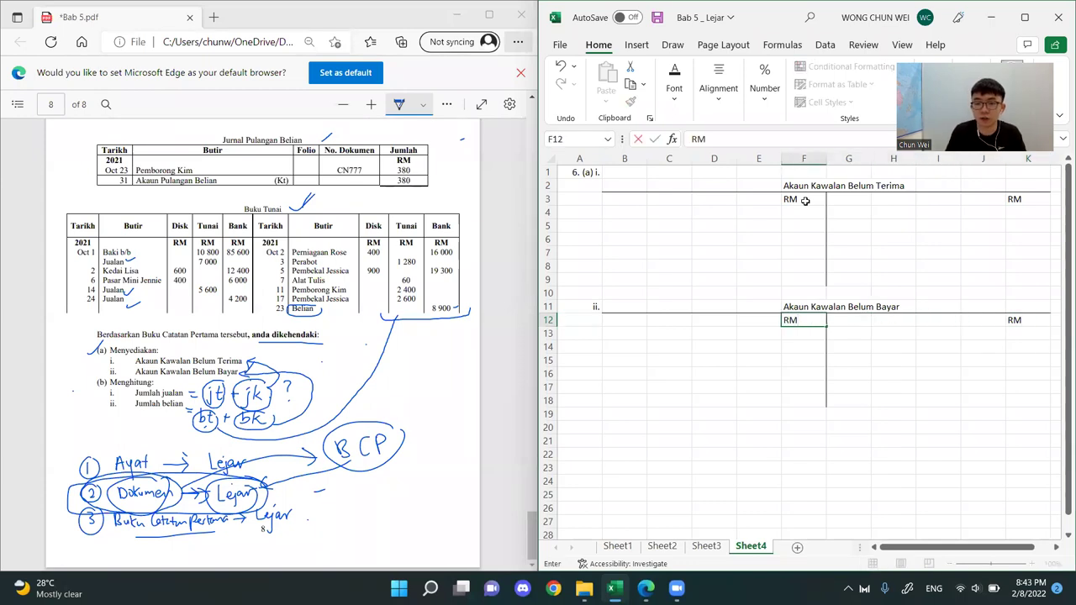
# Enter the year 2021 in B3 above the debit-side dates of the receivables account
pyautogui.press('Up')
pyautogui.press('Up')
pyautogui.press('Up')
pyautogui.press('Up')
pyautogui.press('Up')
pyautogui.press('Up')
pyautogui.press('Up')
pyautogui.press('Left')
pyautogui.press('Left')
pyautogui.press('Left')
pyautogui.press('Left')
pyautogui.press('Up')
pyautogui.press('Up')
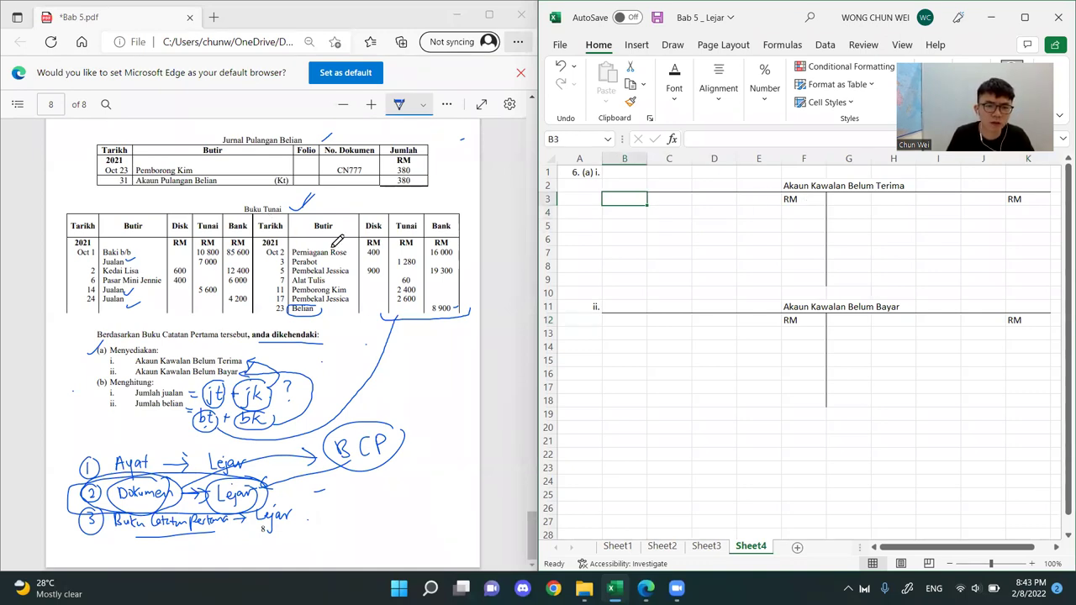
pyautogui.write('2021')
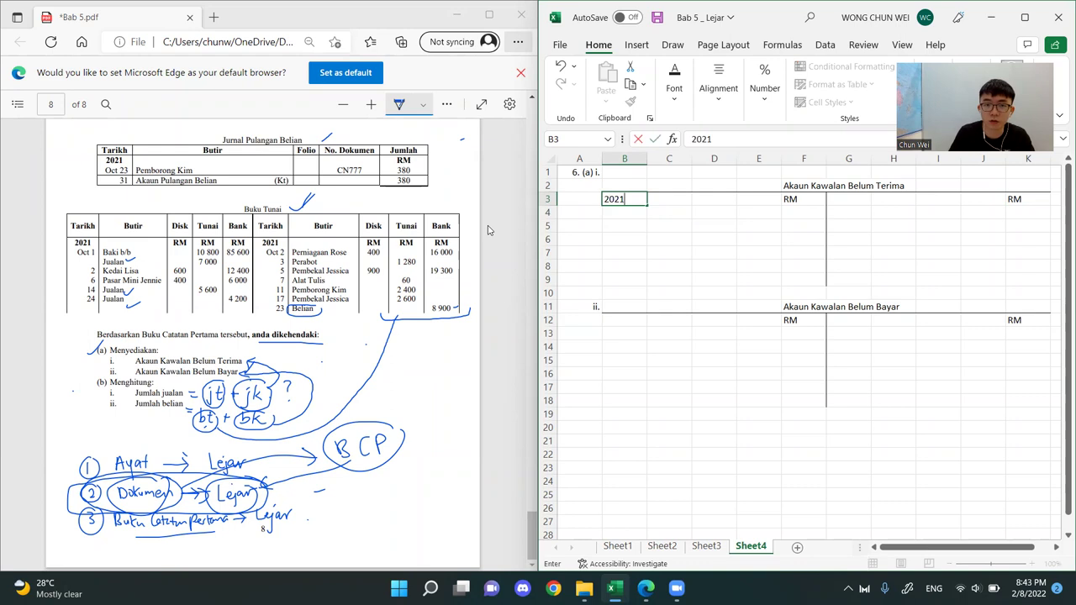
pyautogui.click(633, 250)
# Copy the year 2021 from B3 to G3, B12 and G12 on the remaining account sides
pyautogui.press('Up')
pyautogui.press('Up')
pyautogui.press('Up')
pyautogui.press('Up')
pyautogui.hotkey('ctrl', 'c')
pyautogui.click(841, 203)
pyautogui.hotkey('ctrl', 'v')
pyautogui.click(722, 237)
pyautogui.click(632, 321)
pyautogui.hotkey('ctrl', 'v')
pyautogui.click(868, 319)
pyautogui.hotkey('ctrl', 'v')
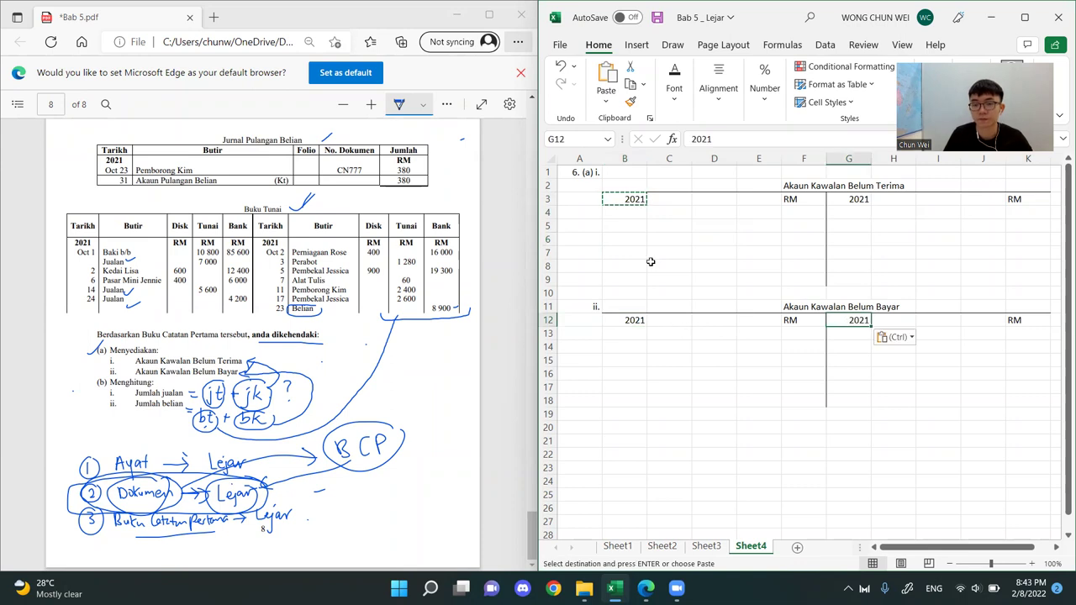
pyautogui.click(661, 265)
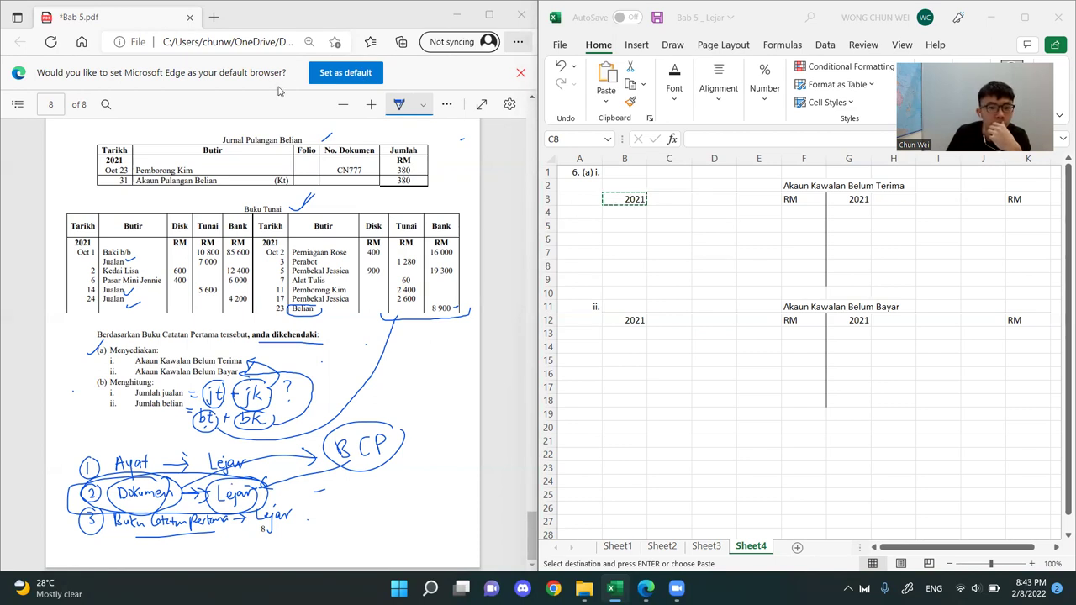
# On page 7 of the PDF, circle the Jurnal Am heading and bracket its Oct 1 entries as "Baki awal"
pyautogui.scroll(10, 377, 313)
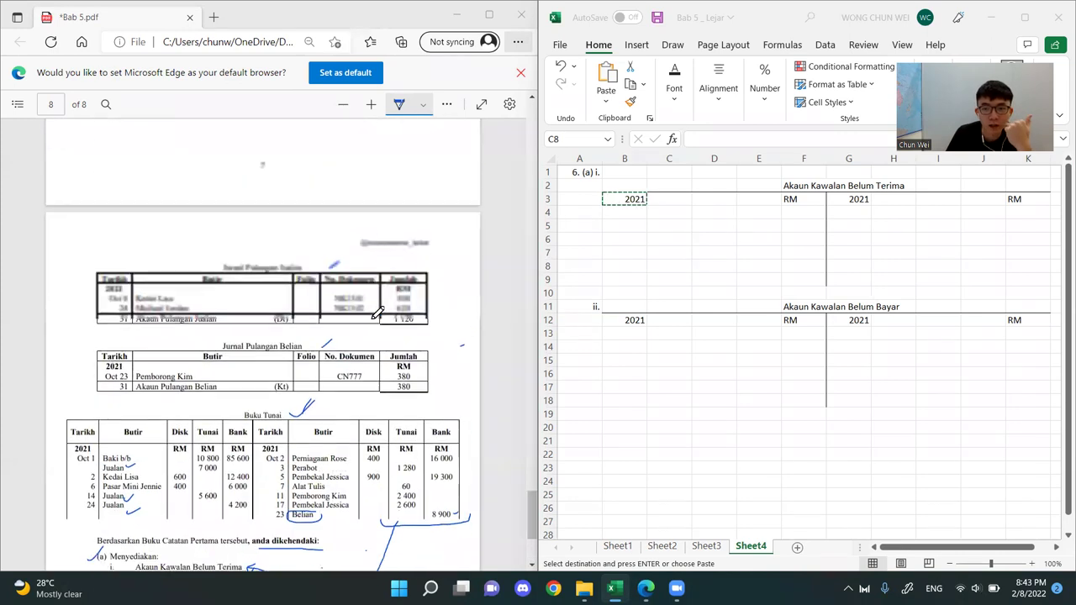
pyautogui.scroll(5, 377, 313)
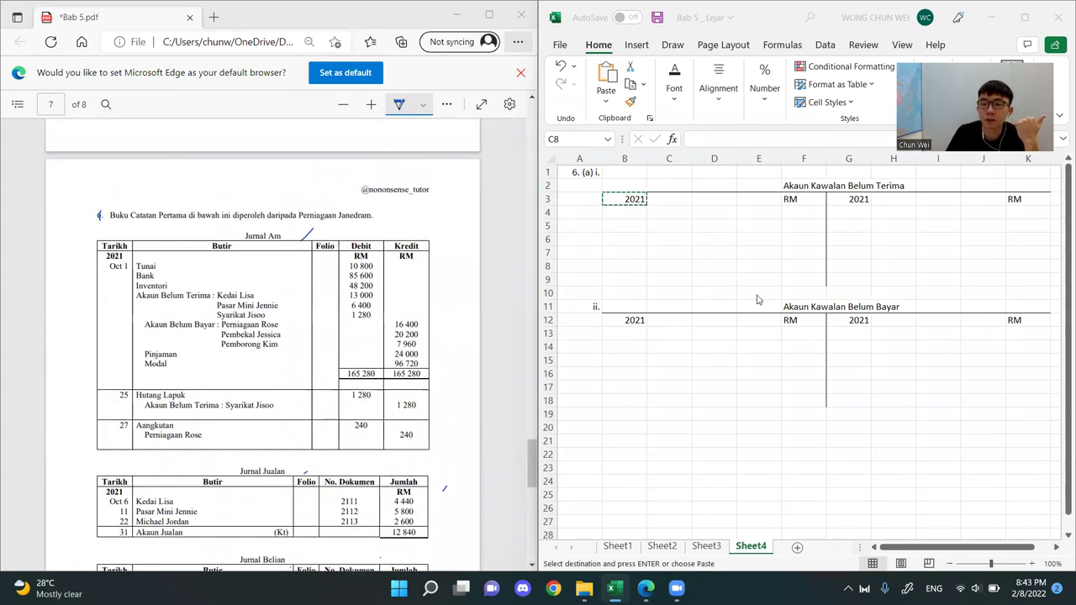
pyautogui.click(791, 294)
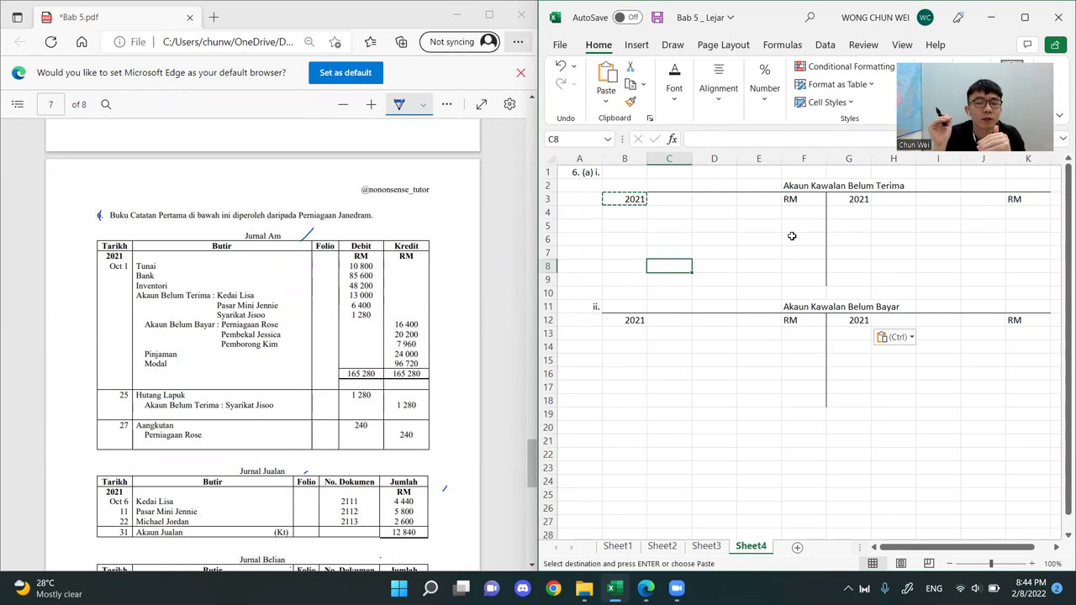
pyautogui.moveTo(644, 185); pyautogui.dragTo(1013, 281)
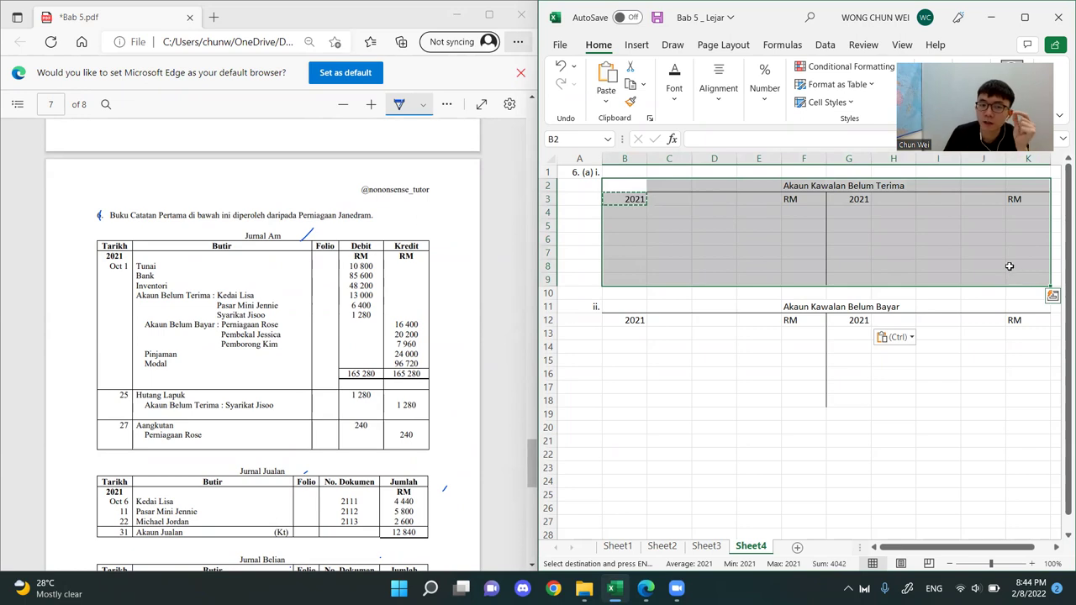
pyautogui.moveTo(280, 229)
pyautogui.mouseDown()
pyautogui.moveTo(286, 242)
pyautogui.moveTo(243, 246)
pyautogui.mouseUp()
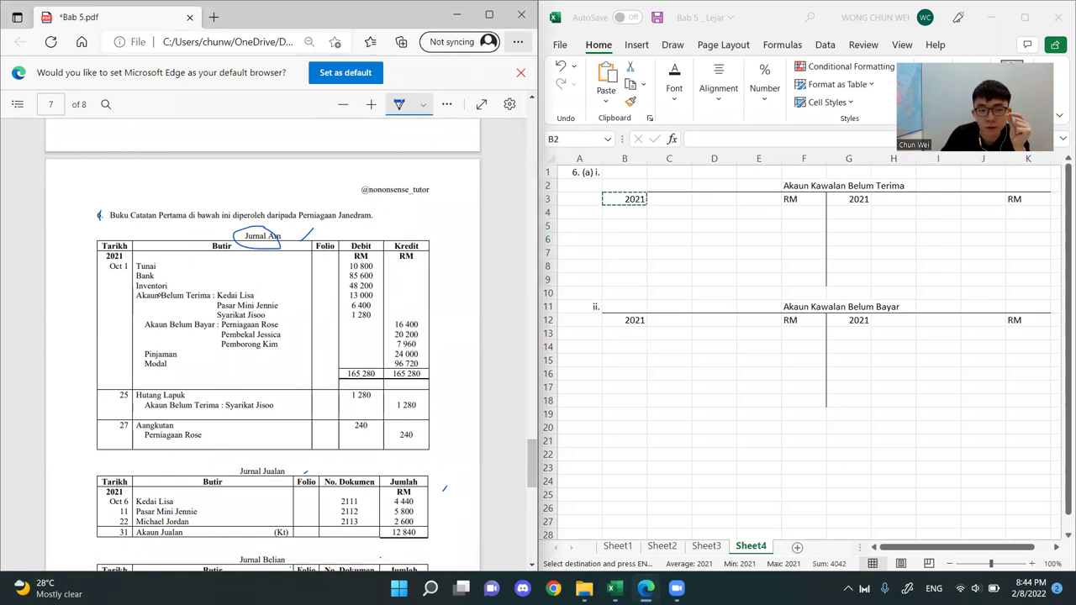
pyautogui.moveTo(108, 259)
pyautogui.mouseDown()
pyautogui.moveTo(99, 358)
pyautogui.moveTo(118, 388)
pyautogui.mouseUp()
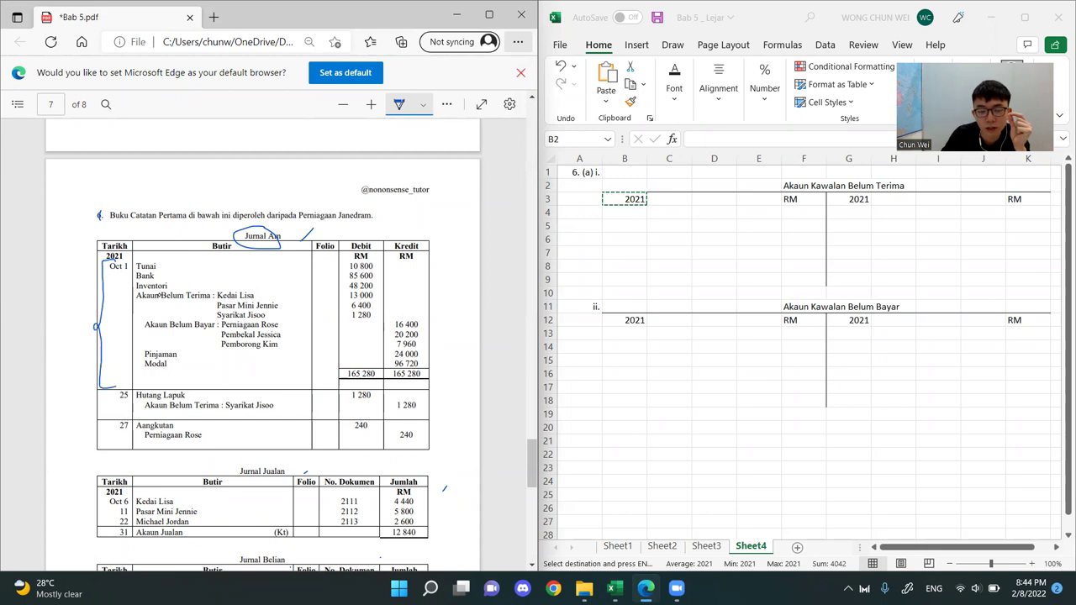
pyautogui.moveTo(55, 313)
pyautogui.mouseDown()
pyautogui.moveTo(81, 300)
pyautogui.moveTo(57, 336)
pyautogui.moveTo(83, 316)
pyautogui.mouseUp()
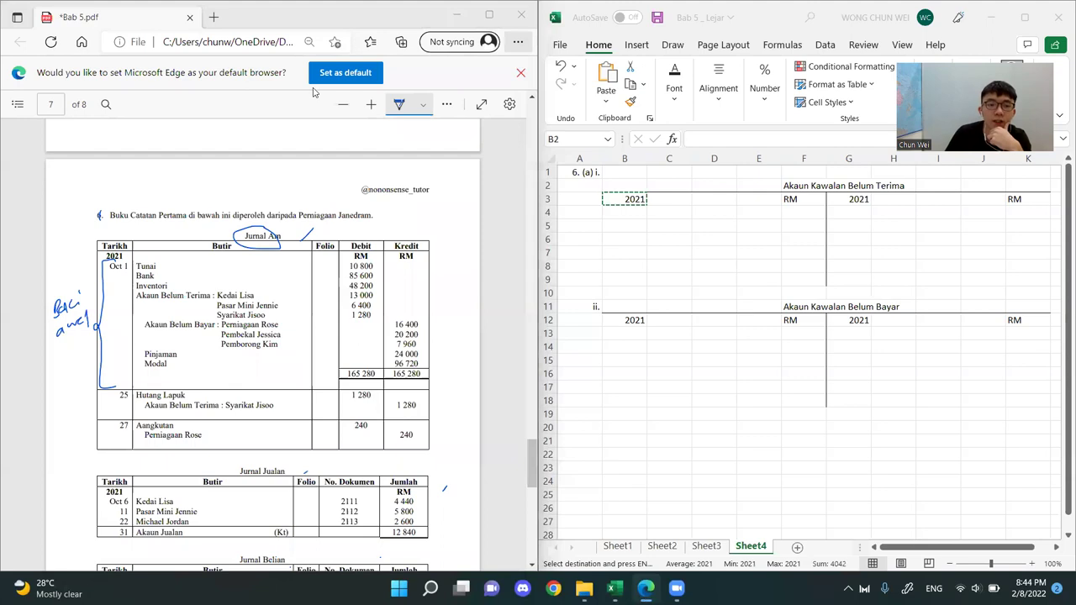
# Circle "Akaun Belum Terima" in the Oct 1 journal entry and tick Kedai Lisa, Pasar Mini Jennie and Syarikat Jisoo
pyautogui.moveTo(771, 235)
pyautogui.mouseDown()
pyautogui.moveTo(805, 187)
pyautogui.moveTo(906, 186)
pyautogui.mouseUp()
pyautogui.doubleClick(805, 186)
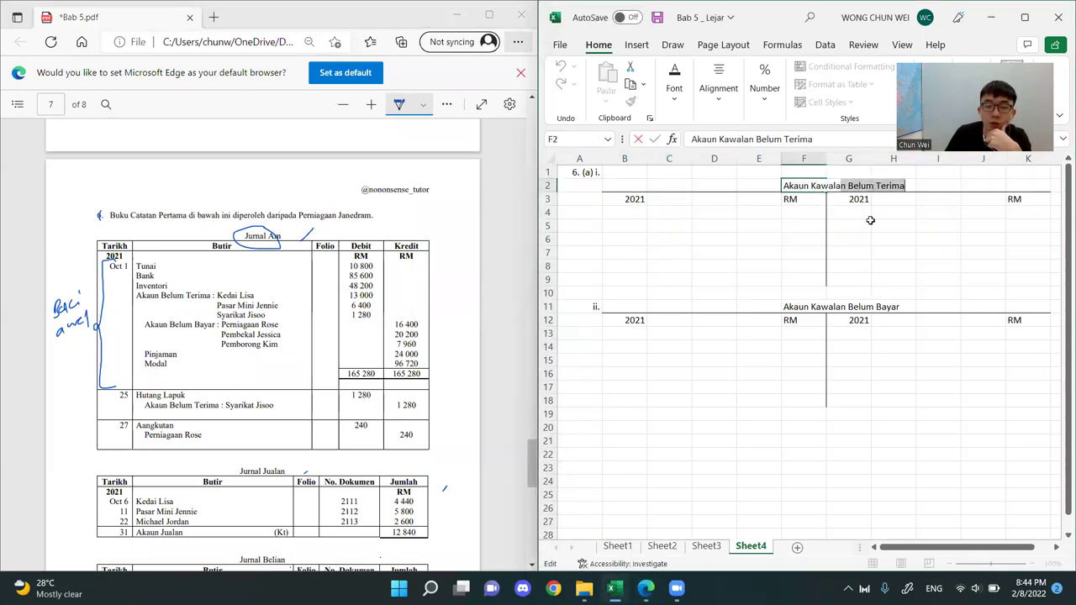
pyautogui.click(791, 281)
pyautogui.moveTo(166, 288)
pyautogui.mouseDown()
pyautogui.moveTo(136, 301)
pyautogui.moveTo(204, 296)
pyautogui.moveTo(223, 281)
pyautogui.moveTo(134, 288)
pyautogui.mouseUp()
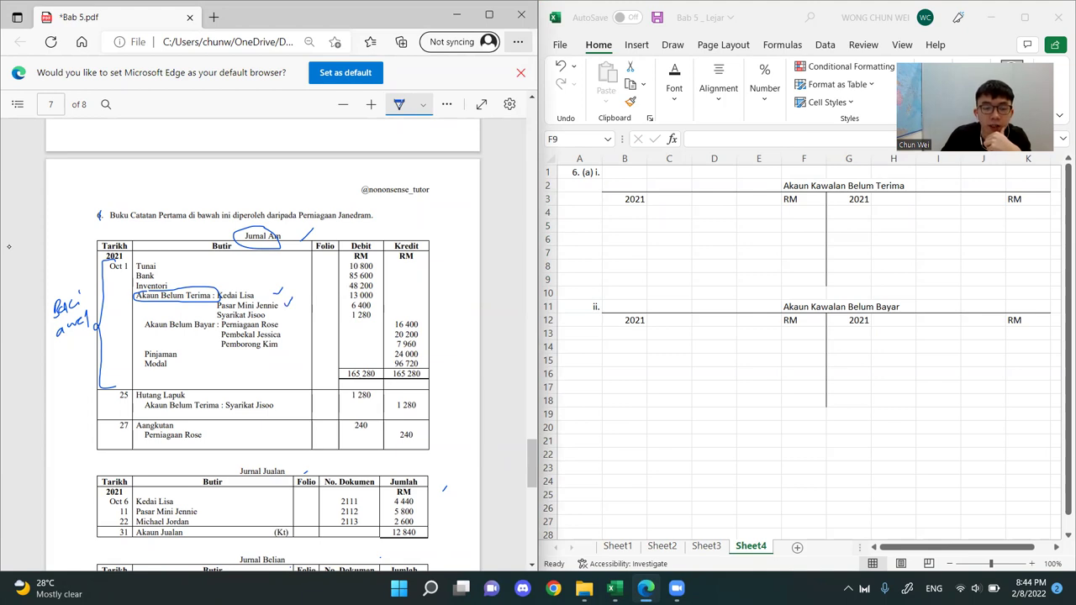
pyautogui.moveTo(276, 314); pyautogui.dragTo(288, 311)
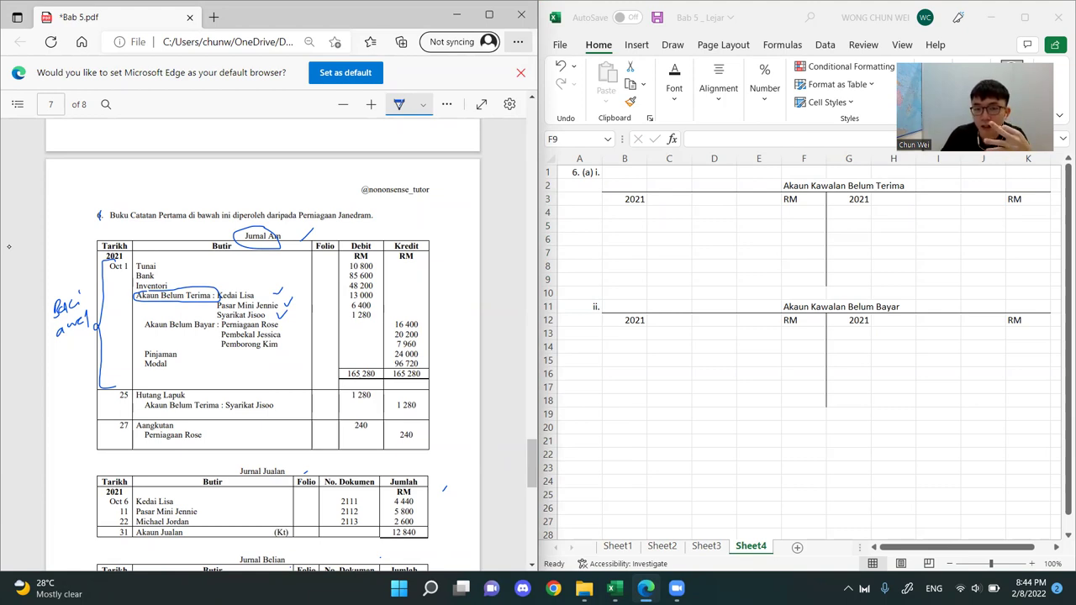
pyautogui.moveTo(812, 186); pyautogui.dragTo(889, 264)
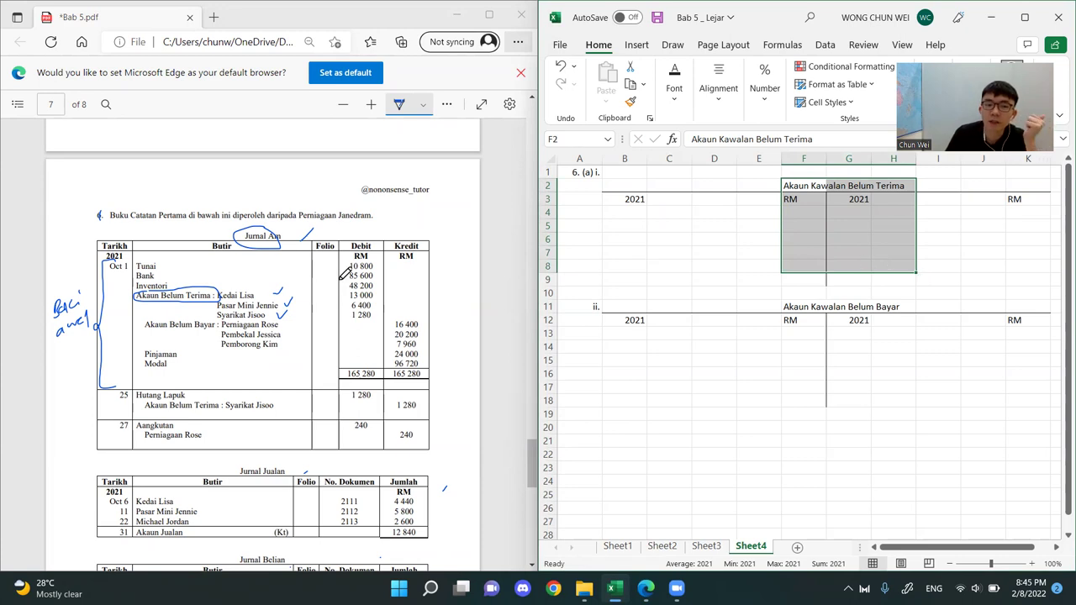
# Box the three Akaun Belum Terima amounts in the Oct 1 debit column, bracket them and write their total 20,680
pyautogui.moveTo(273, 290); pyautogui.dragTo(283, 287)
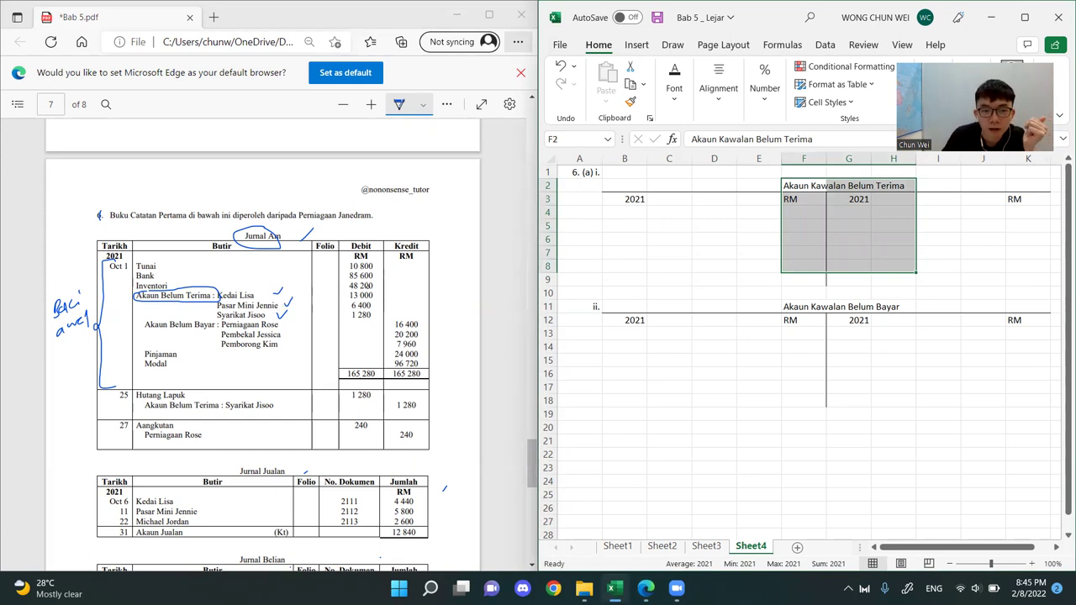
pyautogui.moveTo(350, 291)
pyautogui.mouseDown()
pyautogui.moveTo(381, 301)
pyautogui.moveTo(350, 292)
pyautogui.mouseUp()
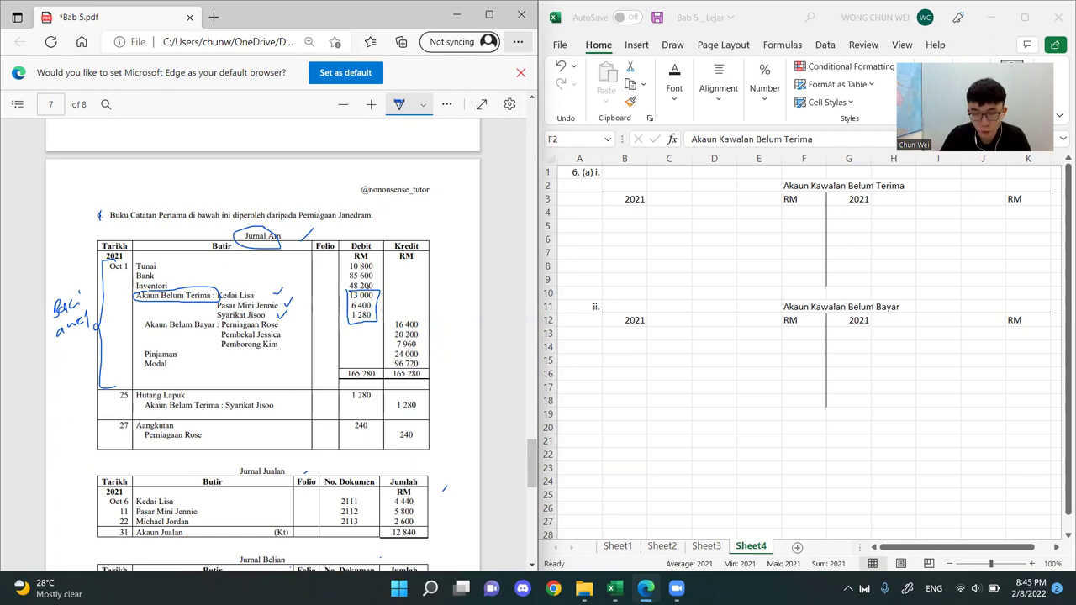
pyautogui.moveTo(343, 291); pyautogui.dragTo(337, 340)
pyautogui.moveTo(304, 308); pyautogui.dragTo(313, 315)
pyautogui.moveTo(313, 298)
pyautogui.mouseDown()
pyautogui.moveTo(311, 312)
pyautogui.moveTo(338, 295)
pyautogui.mouseUp()
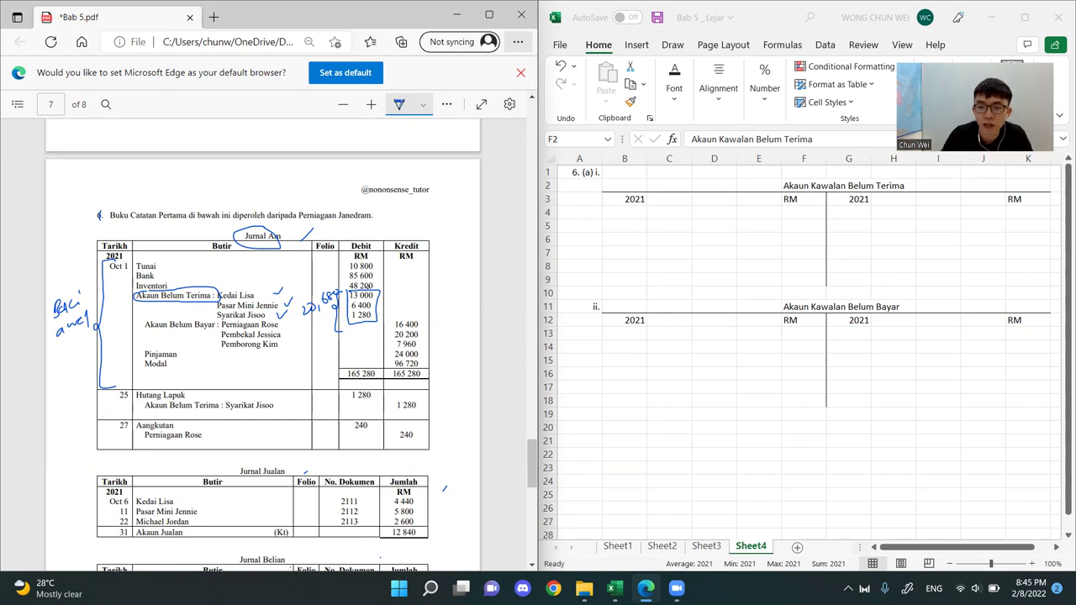
# Write "Y, N" and the note "Baki b/b – Baki awal" above question 6 in the PDF
pyautogui.moveTo(258, 167)
pyautogui.mouseDown()
pyautogui.moveTo(264, 192)
pyautogui.moveTo(315, 189)
pyautogui.moveTo(316, 166)
pyautogui.mouseUp()
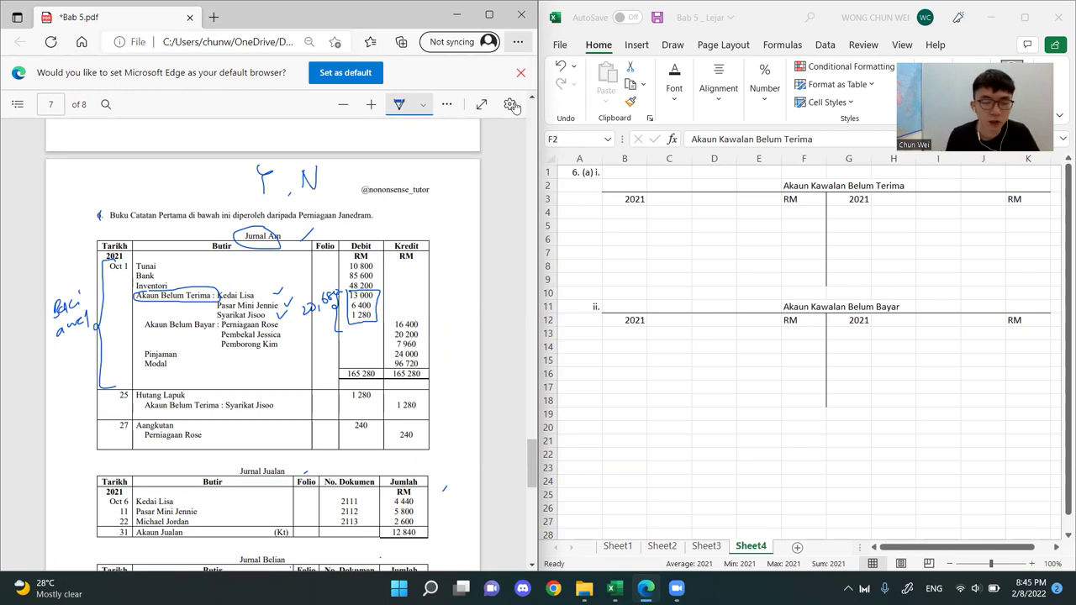
pyautogui.click(548, 90)
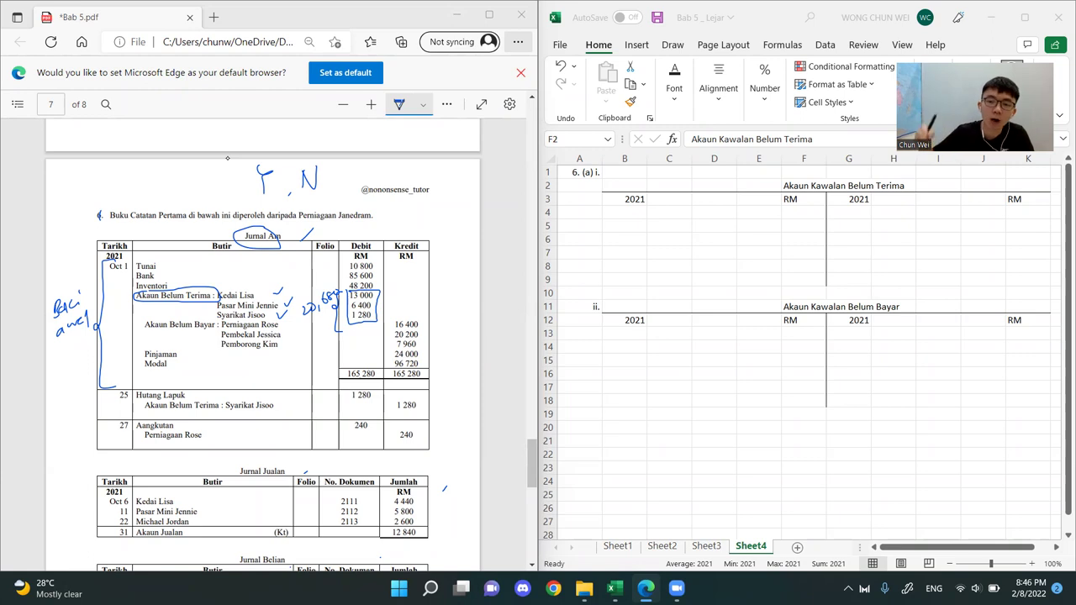
pyautogui.moveTo(66, 175)
pyautogui.mouseDown()
pyautogui.moveTo(78, 191)
pyautogui.moveTo(145, 192)
pyautogui.mouseUp()
pyautogui.moveTo(156, 181); pyautogui.dragTo(190, 183)
pyautogui.moveTo(192, 180)
pyautogui.mouseDown()
pyautogui.moveTo(213, 179)
pyautogui.moveTo(201, 197)
pyautogui.moveTo(229, 195)
pyautogui.mouseUp()
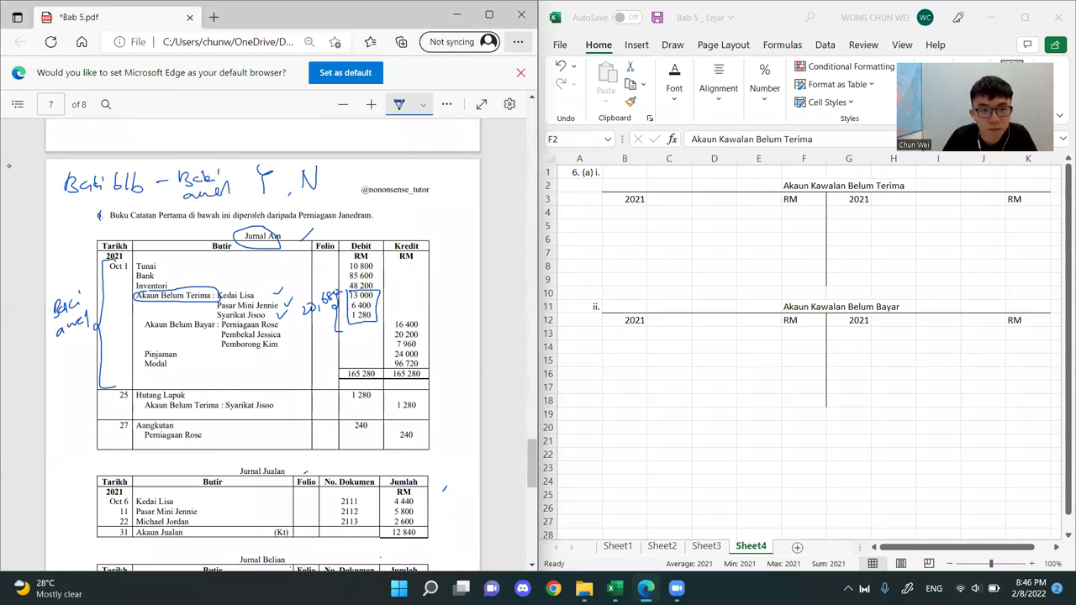
pyautogui.moveTo(798, 186); pyautogui.dragTo(903, 268)
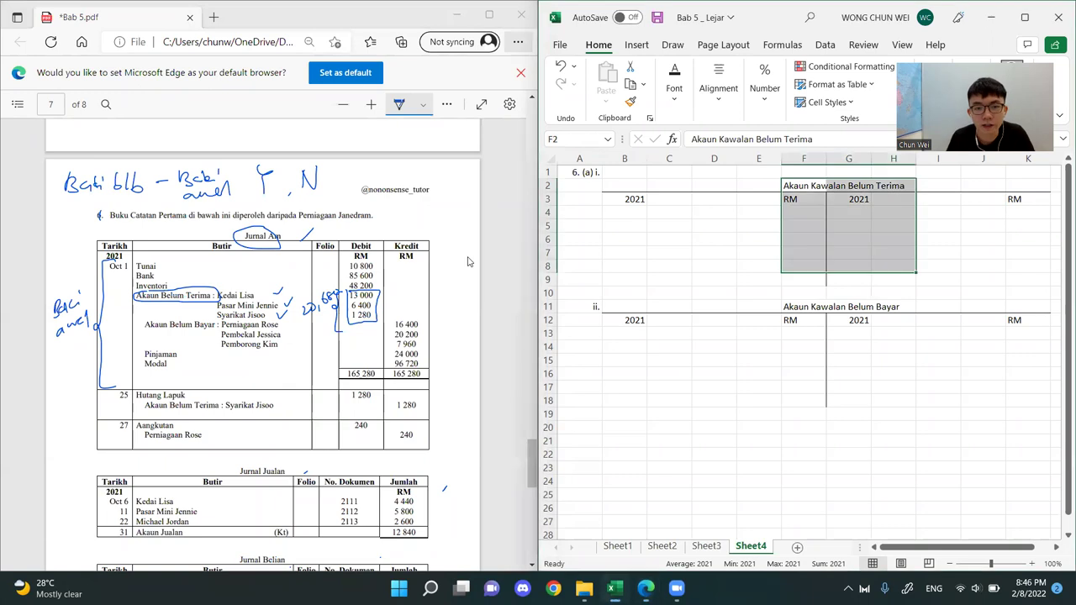
pyautogui.click(714, 292)
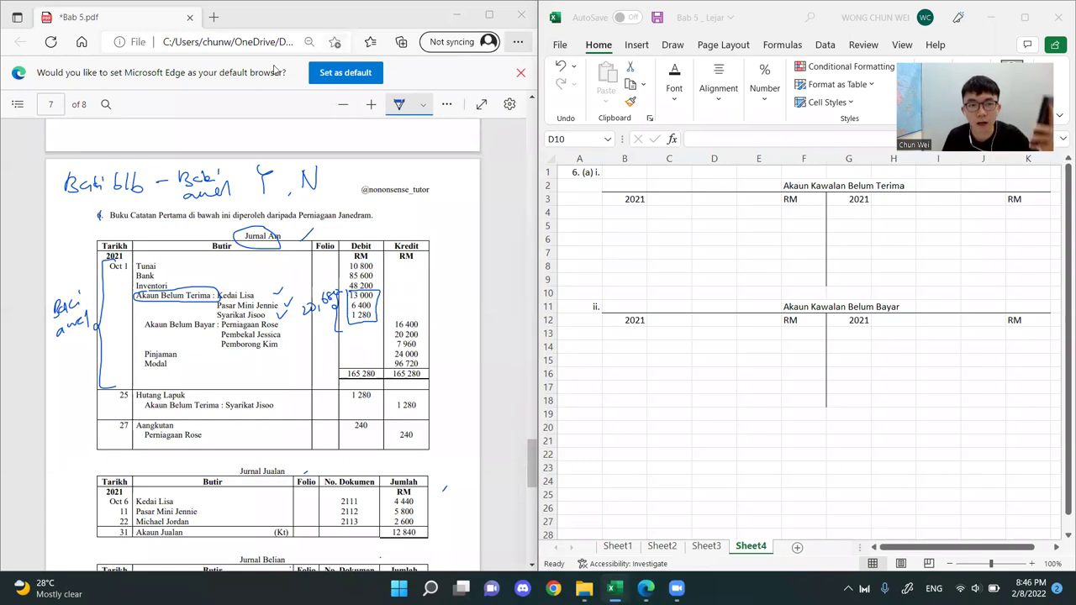
pyautogui.moveTo(797, 211); pyautogui.dragTo(636, 211)
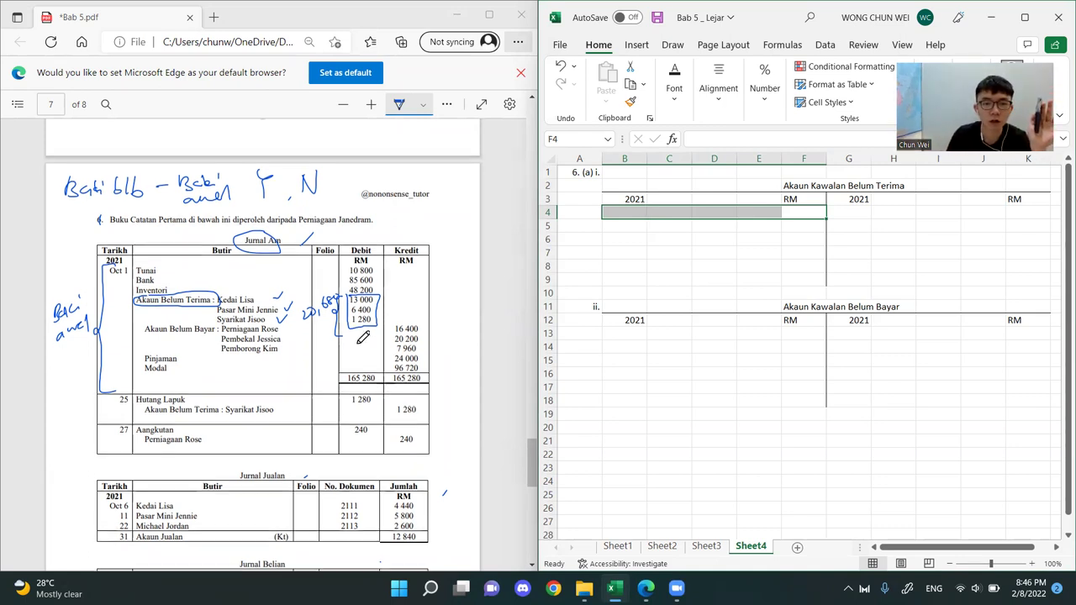
# Sketch a T-table beside the end of page 6, with Aset, Belanja and Ambilan opposite Liabiliti, Hasil and Modal, and circle Aset
pyautogui.scroll(3, 358, 342)
pyautogui.moveTo(386, 242)
pyautogui.mouseDown()
pyautogui.moveTo(404, 241)
pyautogui.moveTo(395, 263)
pyautogui.mouseUp()
pyautogui.moveTo(382, 281)
pyautogui.mouseDown()
pyautogui.moveTo(404, 269)
pyautogui.moveTo(395, 272)
pyautogui.mouseUp()
pyautogui.moveTo(450, 217); pyautogui.dragTo(461, 235)
pyautogui.moveTo(449, 238)
pyautogui.mouseDown()
pyautogui.moveTo(450, 258)
pyautogui.moveTo(461, 246)
pyautogui.mouseUp()
pyautogui.moveTo(460, 240); pyautogui.dragTo(467, 273)
pyautogui.moveTo(376, 213); pyautogui.dragTo(460, 212)
pyautogui.moveTo(437, 214); pyautogui.dragTo(438, 286)
pyautogui.moveTo(409, 225); pyautogui.dragTo(405, 235)
pyautogui.moveTo(411, 231); pyautogui.dragTo(423, 235)
pyautogui.moveTo(419, 228); pyautogui.dragTo(419, 259)
pyautogui.moveTo(420, 254); pyautogui.dragTo(422, 268)
pyautogui.moveTo(425, 252); pyautogui.dragTo(422, 280)
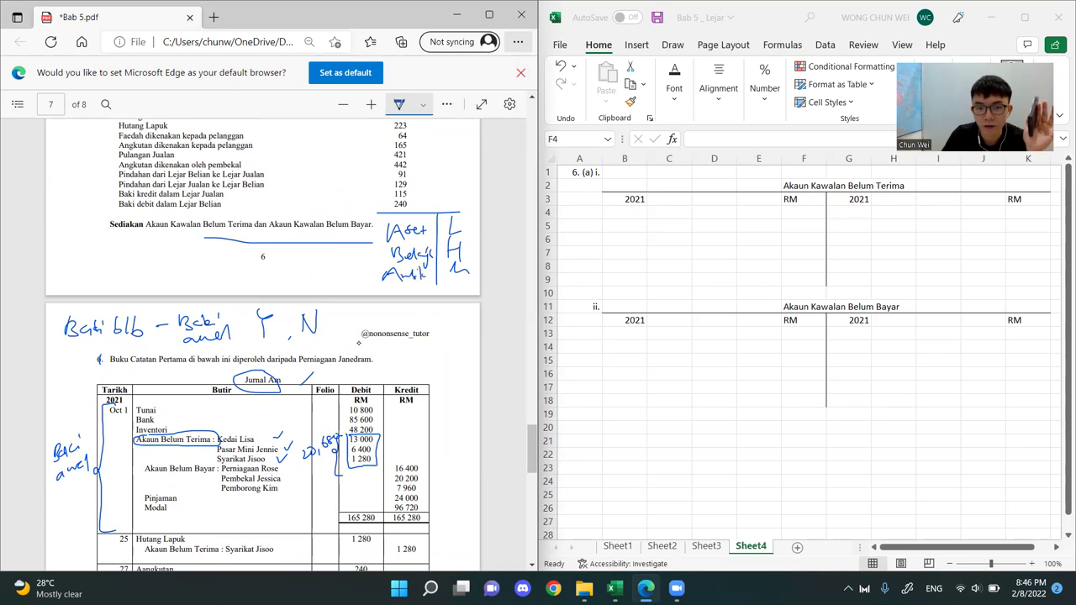
pyautogui.moveTo(465, 223); pyautogui.dragTo(463, 232)
pyautogui.moveTo(471, 226)
pyautogui.mouseDown()
pyautogui.moveTo(461, 256)
pyautogui.moveTo(475, 258)
pyautogui.moveTo(470, 278)
pyautogui.mouseUp()
pyautogui.moveTo(469, 268); pyautogui.dragTo(475, 278)
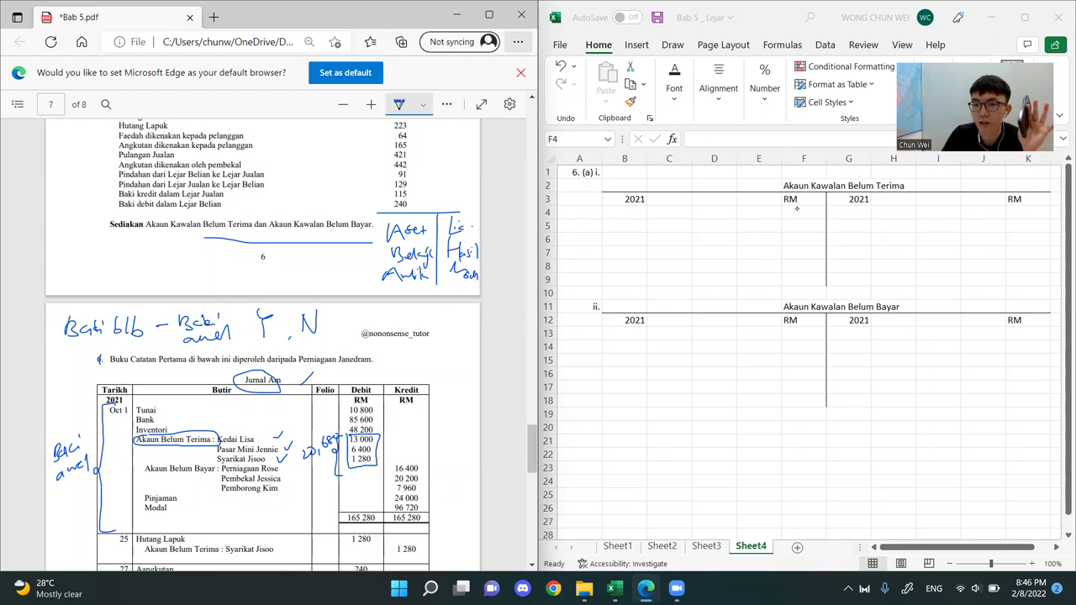
pyautogui.moveTo(417, 221); pyautogui.dragTo(411, 221)
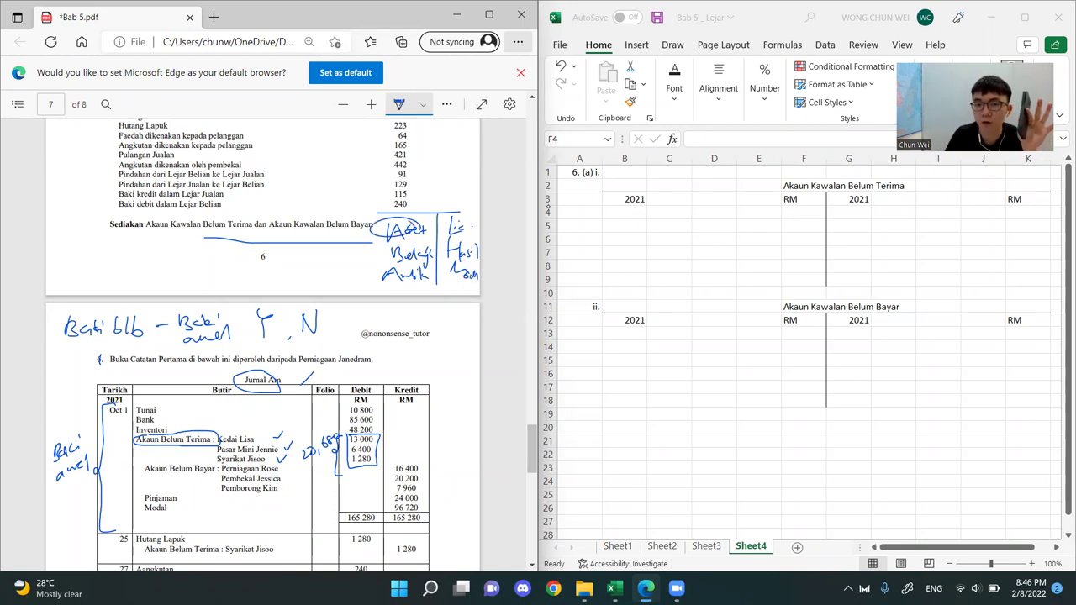
# Record the opening balance on the debit side of Akaun Kawalan Belum Terima in row 4: Okt 1, Baki b/b, 20680
pyautogui.moveTo(807, 212); pyautogui.dragTo(622, 212)
pyautogui.click(672, 212)
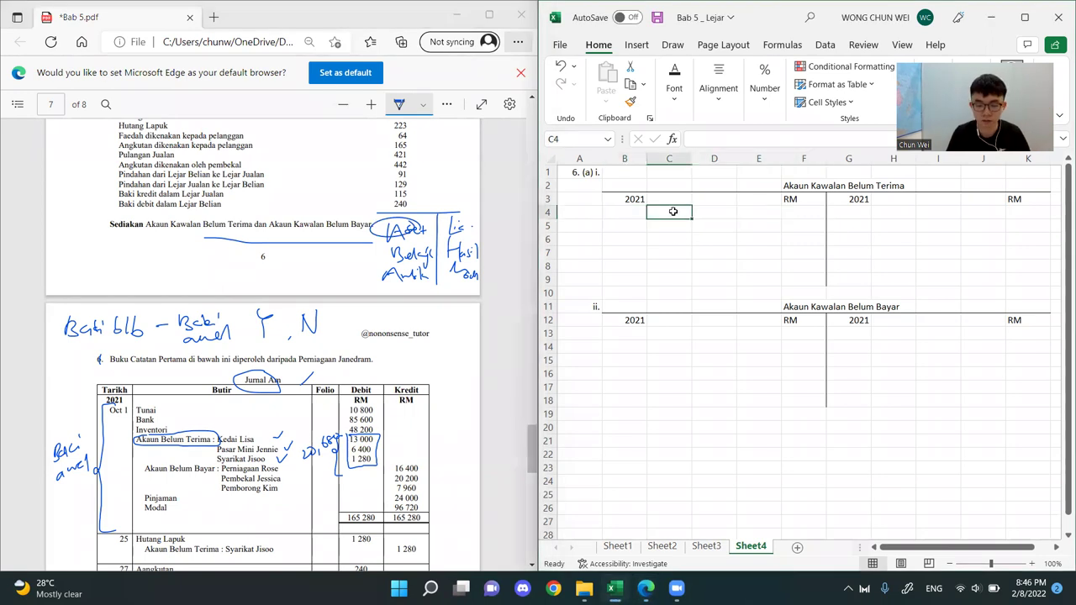
pyautogui.write('Baki b/b')
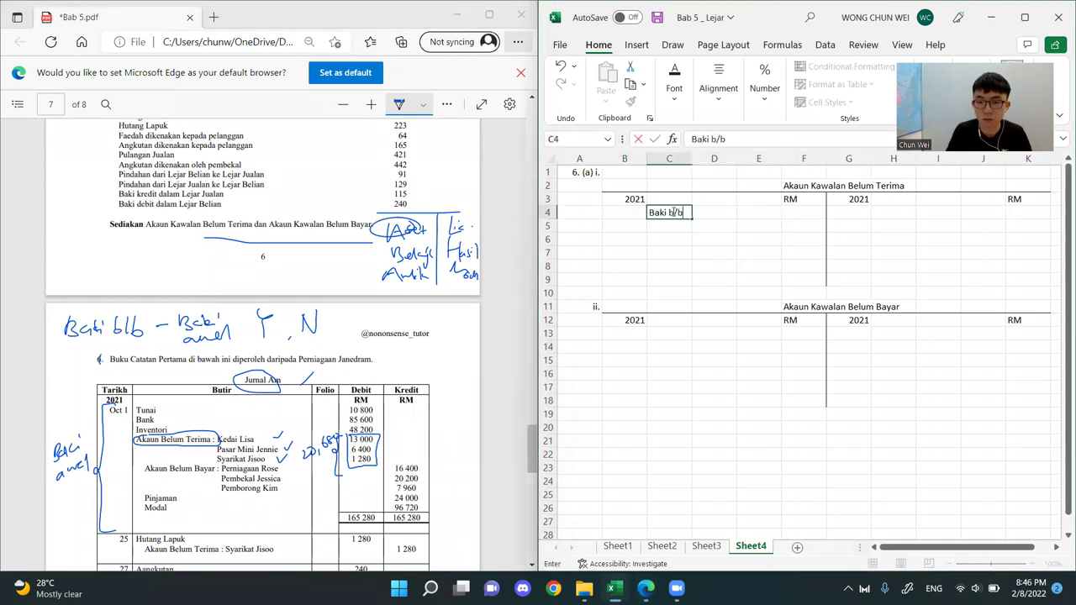
pyautogui.press('Return')
pyautogui.click(627, 211)
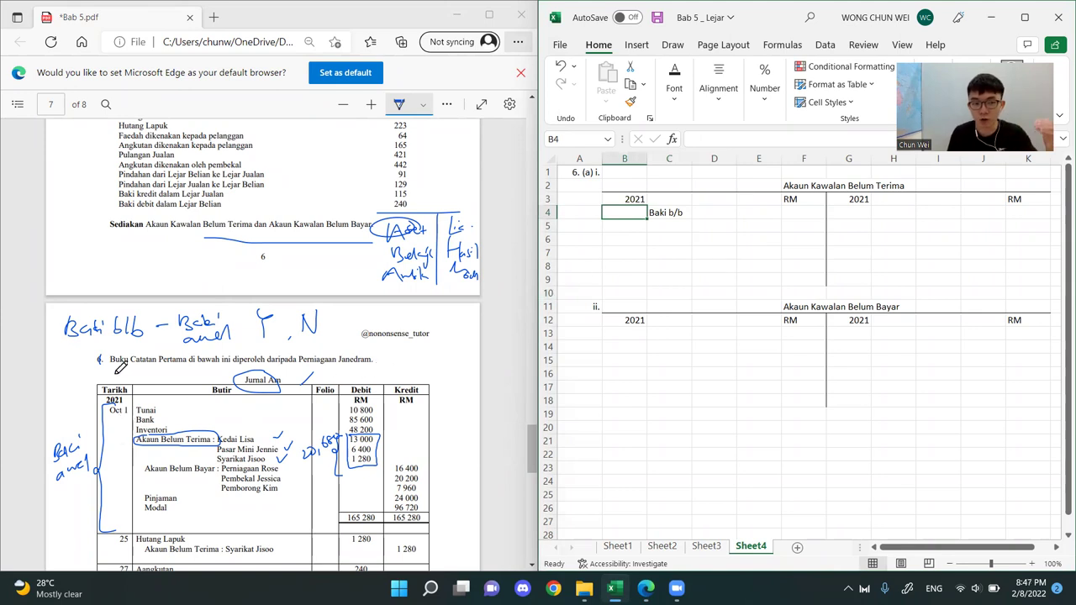
pyautogui.write("'Okt 1")
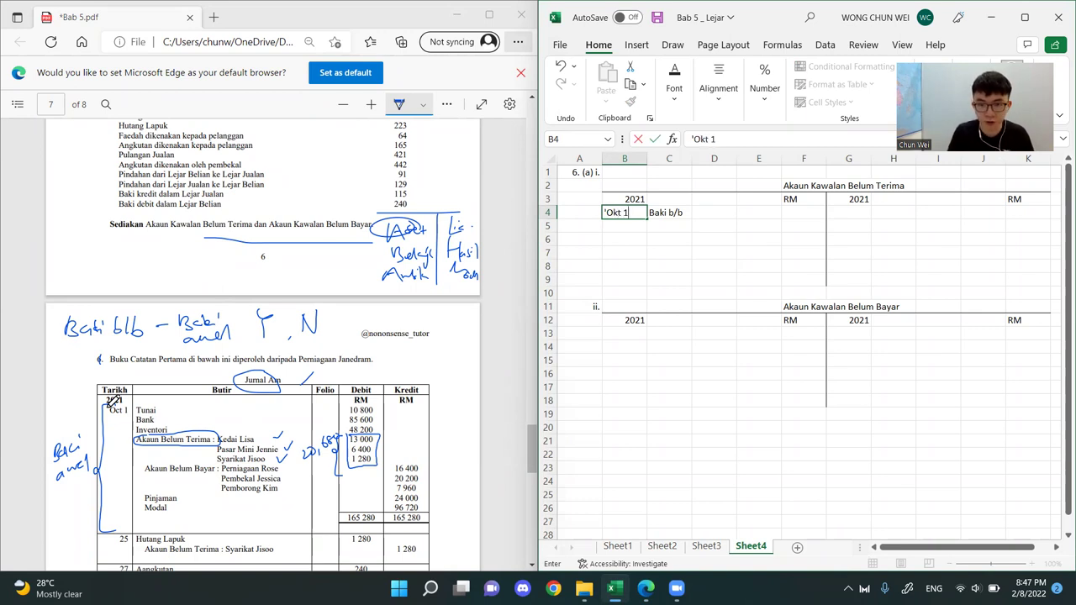
pyautogui.press('Return')
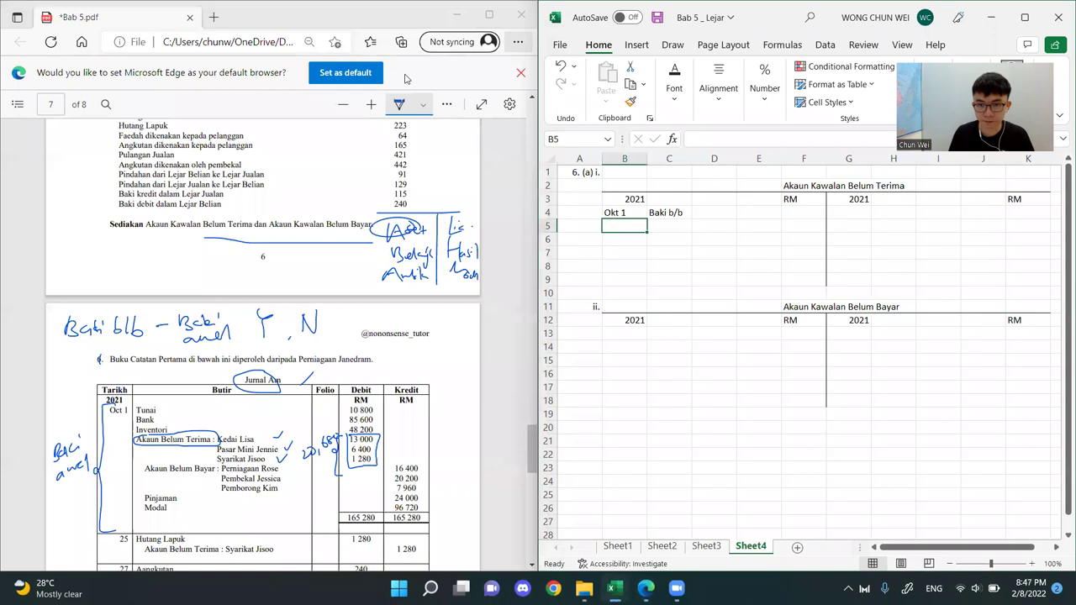
pyautogui.click(814, 212)
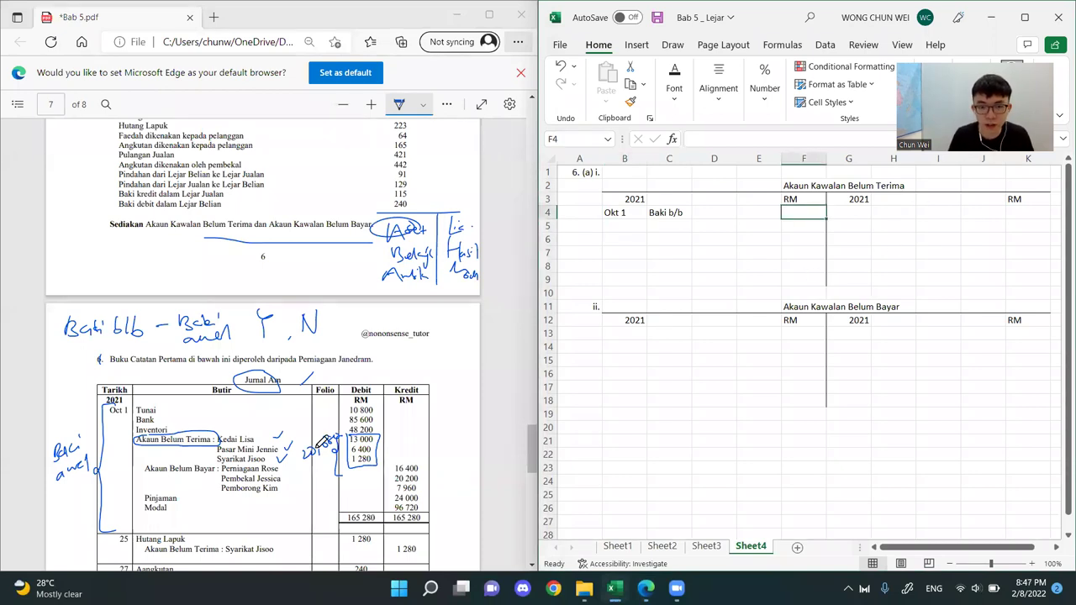
pyautogui.write('20680')
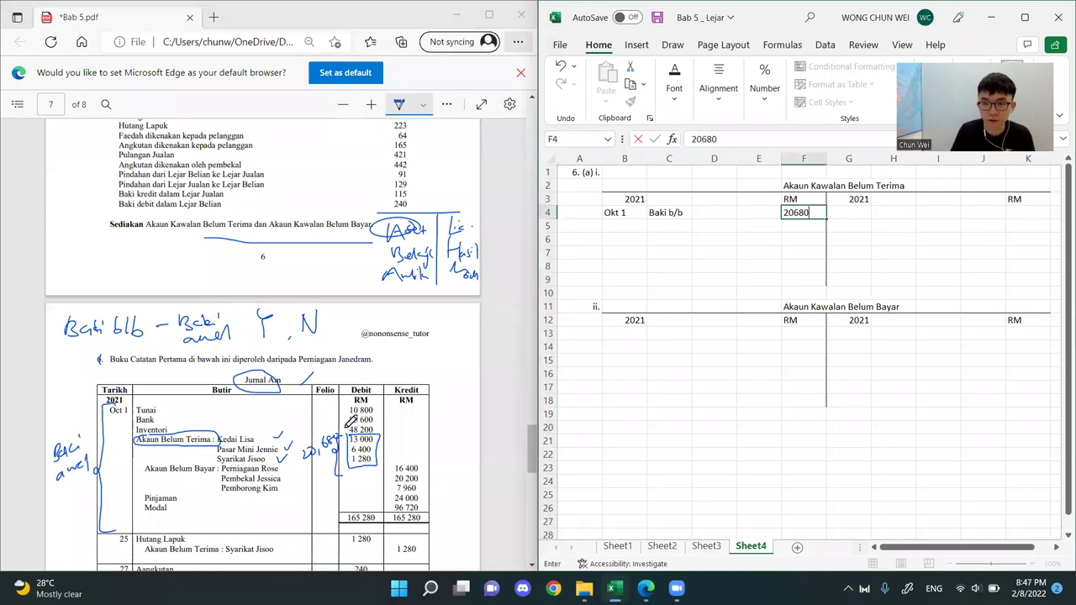
pyautogui.press('Return')
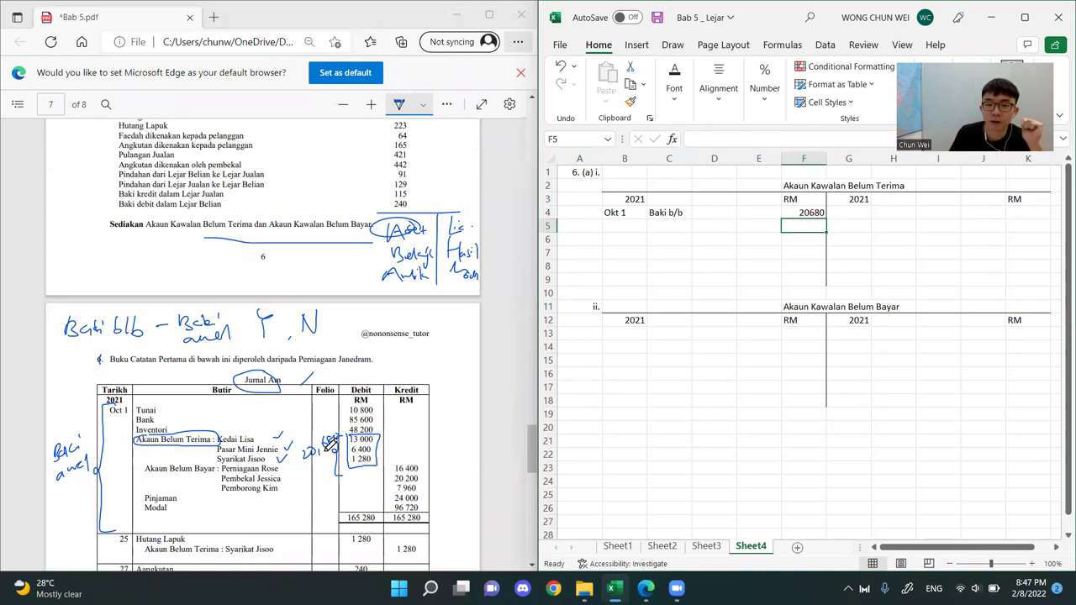
# Tick the Debit and Kredit headings of the Jurnal Am, underline Debit and outline the receivables amounts again
pyautogui.click(711, 266)
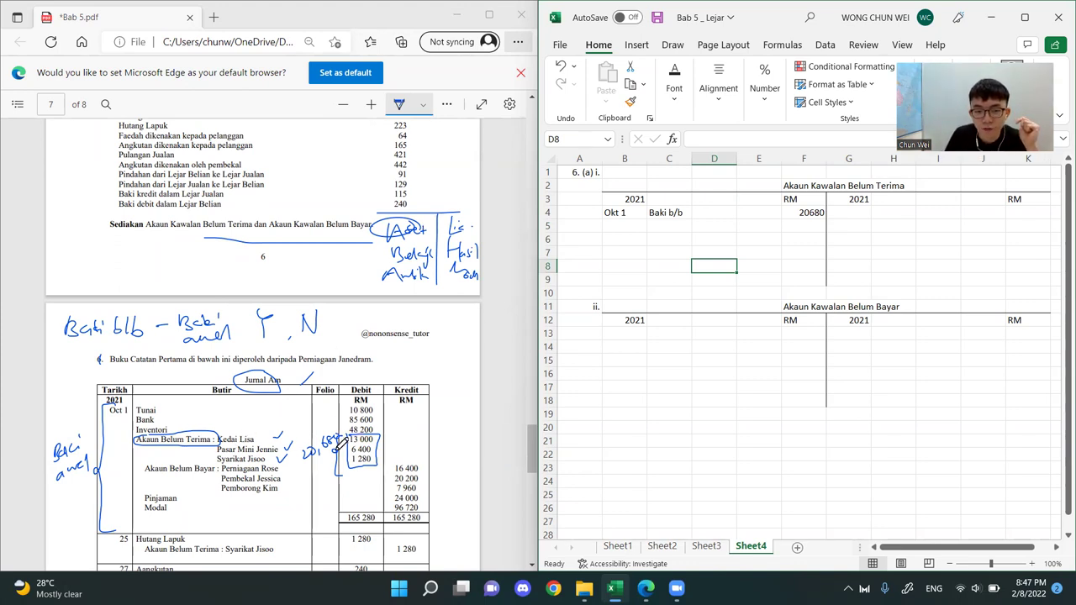
pyautogui.moveTo(368, 376); pyautogui.dragTo(431, 372)
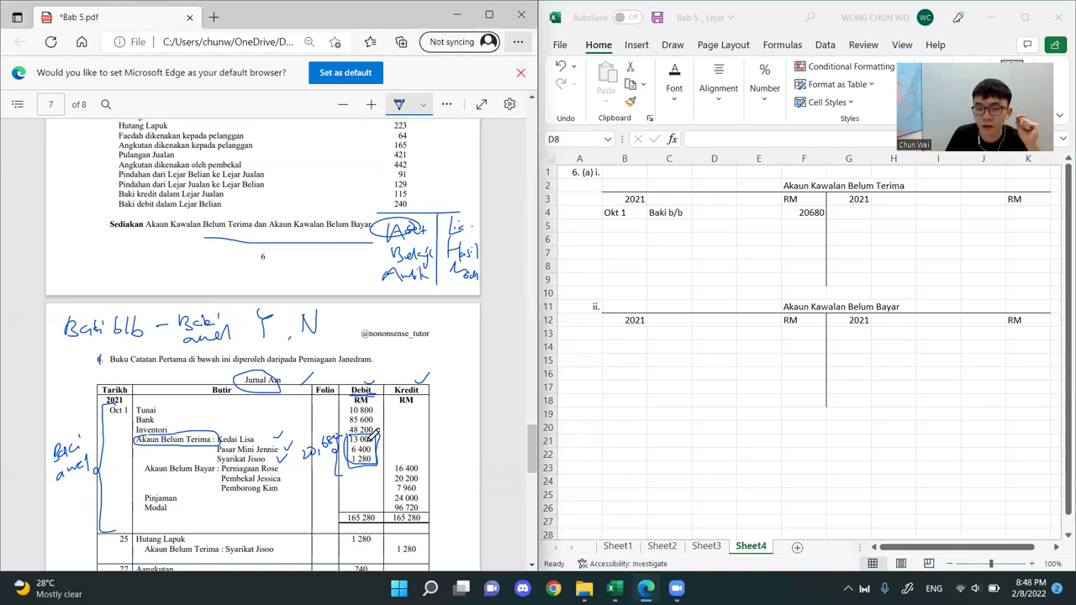
pyautogui.click(703, 345)
# Label the two sides of the receivables account with D in B2 and K in K2
pyautogui.click(803, 212)
pyautogui.moveTo(803, 174); pyautogui.dragTo(614, 255)
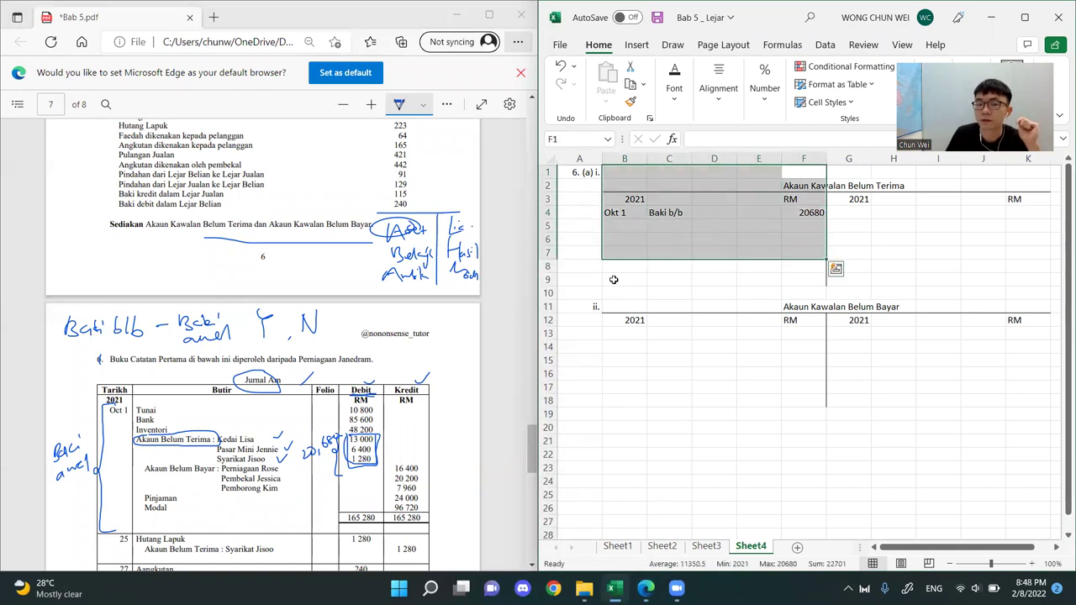
pyautogui.click(608, 184)
pyautogui.write('D')
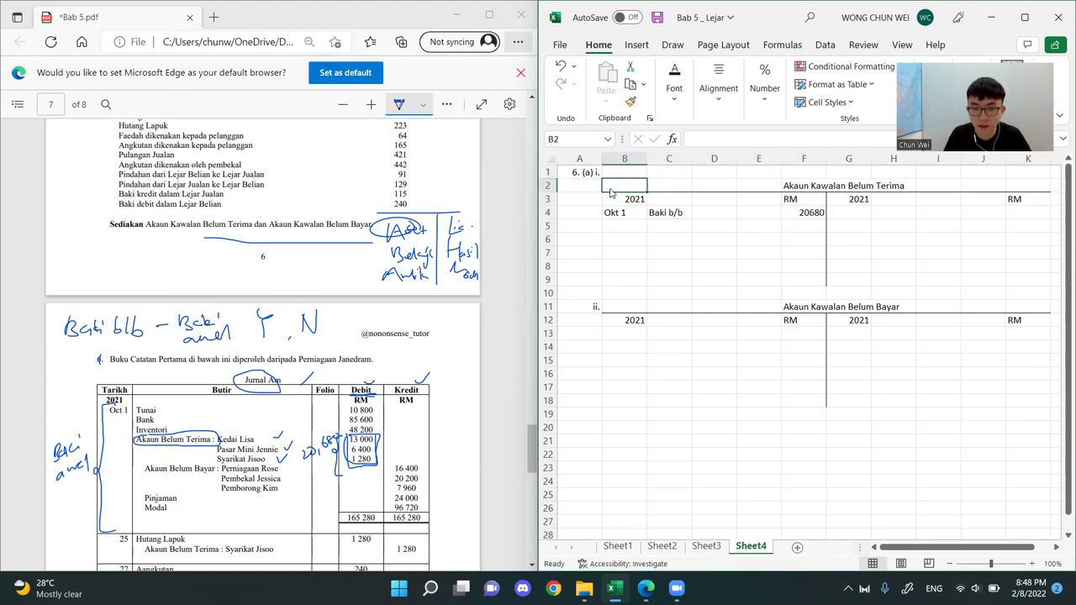
pyautogui.click(1031, 186)
pyautogui.write('K')
pyautogui.moveTo(608, 185); pyautogui.dragTo(773, 295)
pyautogui.moveTo(848, 186); pyautogui.dragTo(1044, 294)
# Clear the D and K labels from B2 and K2 of the receivables account
pyautogui.click(374, 388)
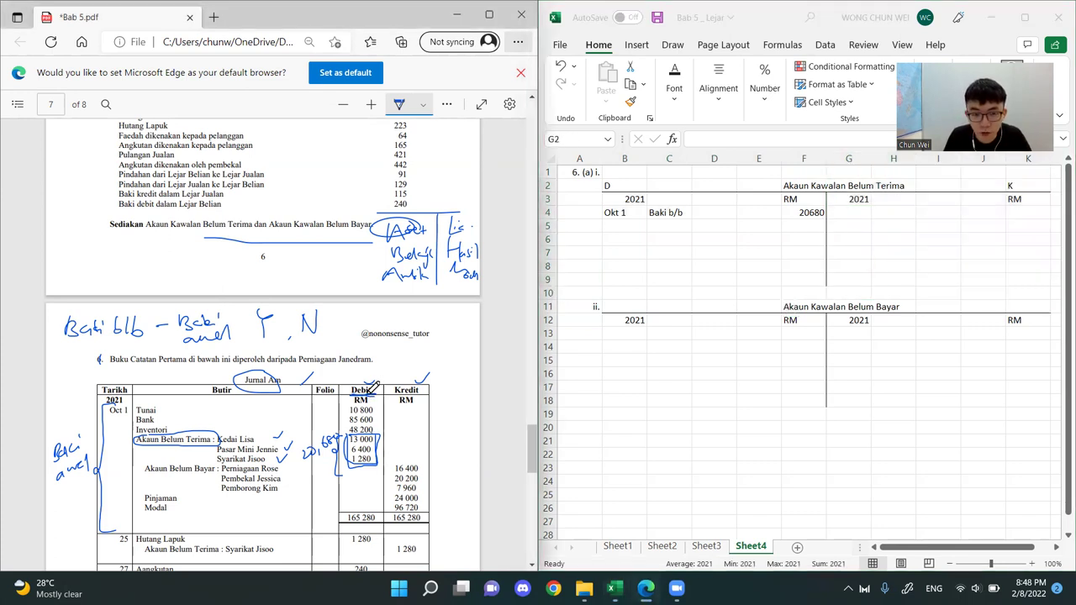
pyautogui.click(806, 228)
pyautogui.moveTo(803, 214); pyautogui.dragTo(620, 213)
pyautogui.click(628, 189)
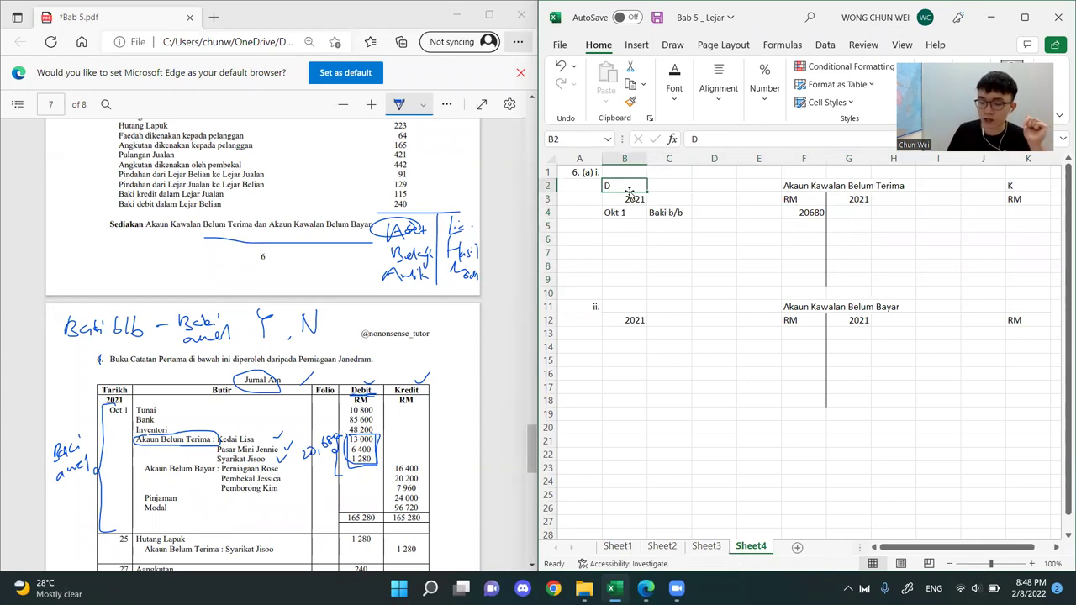
pyautogui.press('Delete')
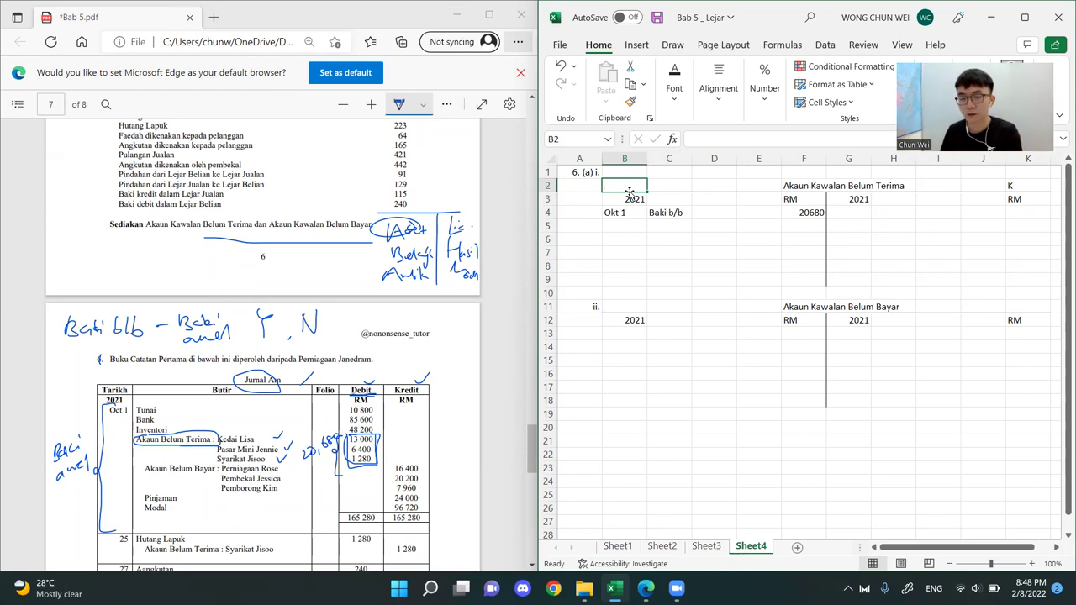
pyautogui.keyDown('ctrl'); pyautogui.click(1027, 185); pyautogui.keyUp('ctrl')
pyautogui.press('Delete')
pyautogui.click(1027, 186)
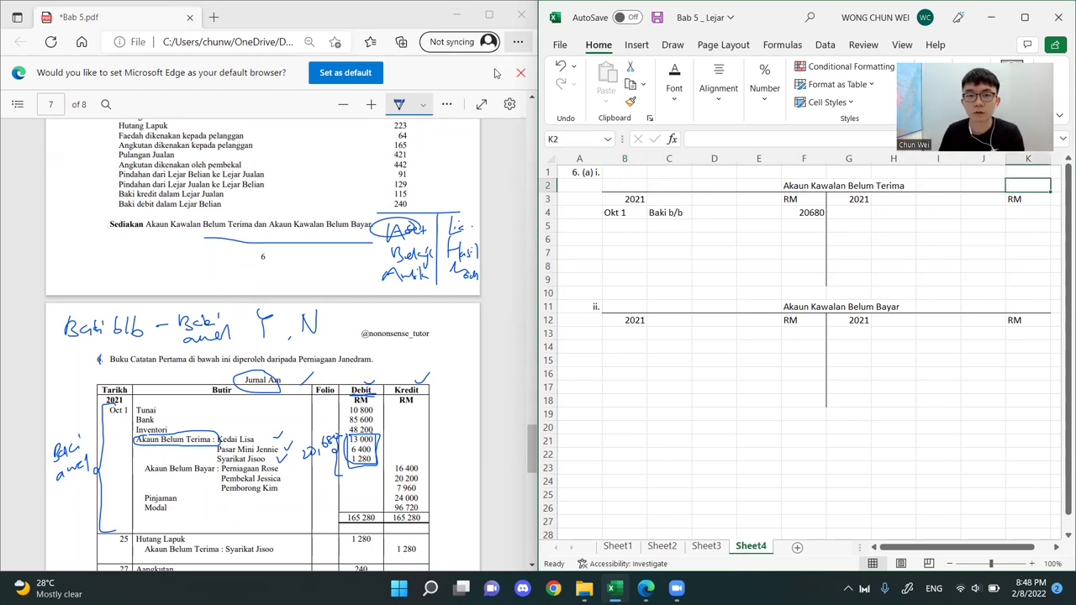
# Tick the three Akaun Belum Bayar suppliers in the Oct 1 entry, bracket their credit amounts and write the total 44,560
pyautogui.click(496, 74)
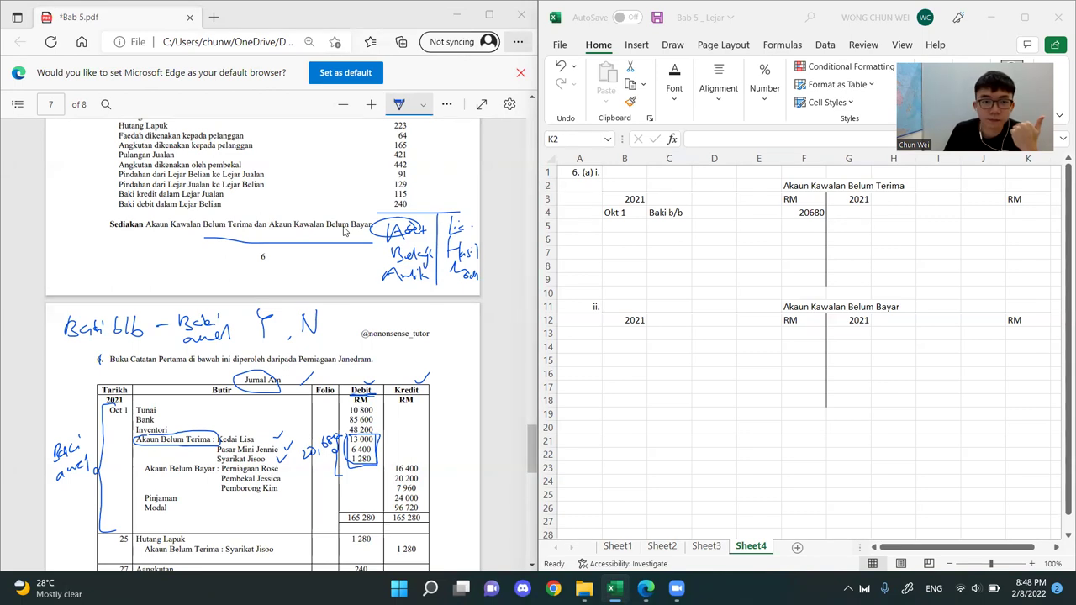
pyautogui.scroll(-1, 265, 436)
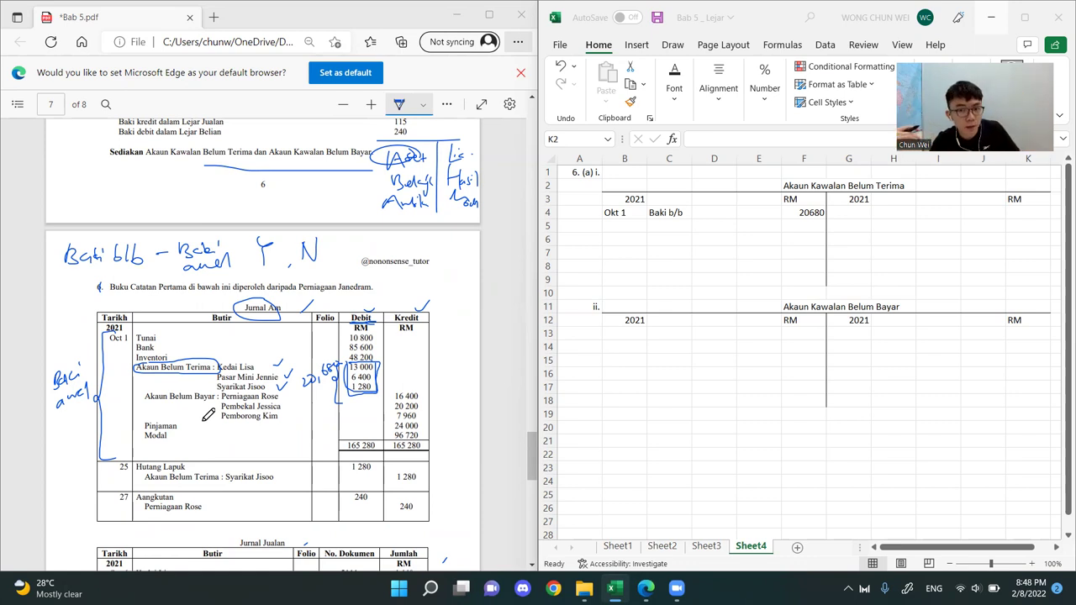
pyautogui.click(907, 427)
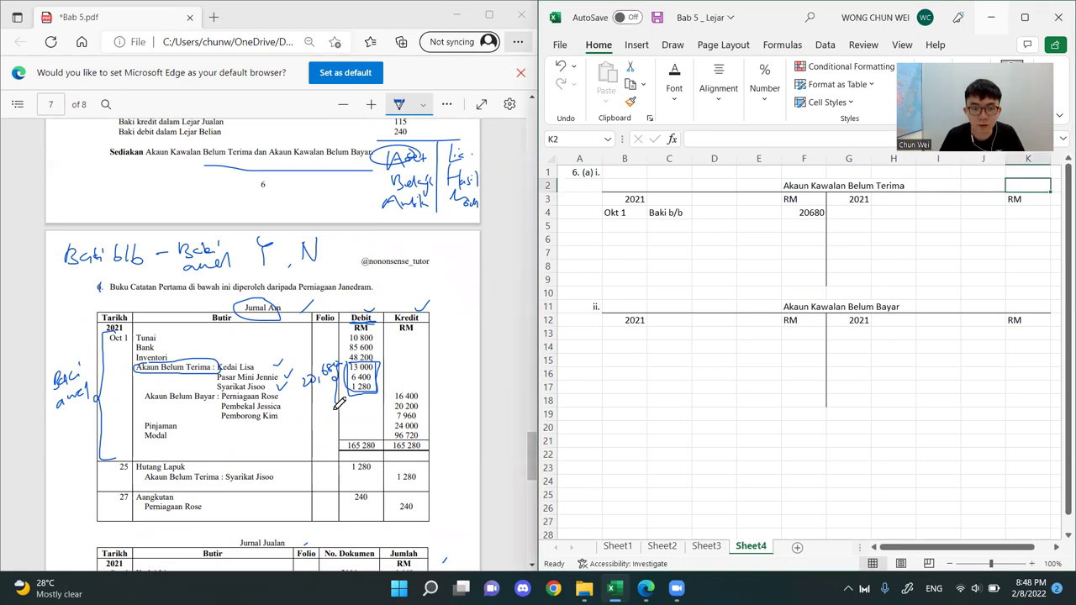
pyautogui.click(286, 393)
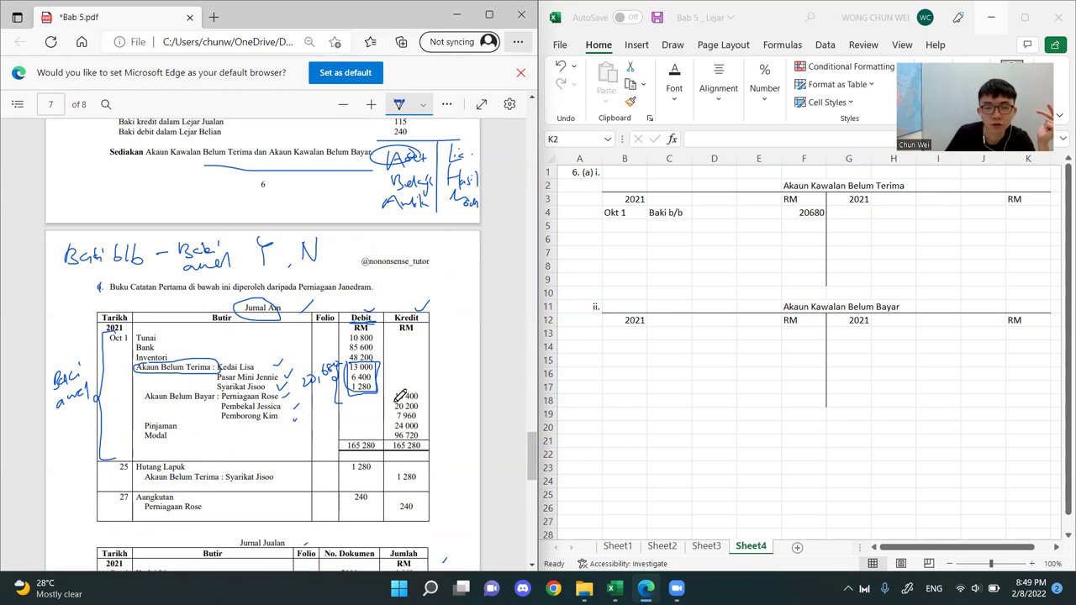
pyautogui.moveTo(423, 392)
pyautogui.mouseDown()
pyautogui.moveTo(425, 418)
pyautogui.moveTo(402, 419)
pyautogui.mouseUp()
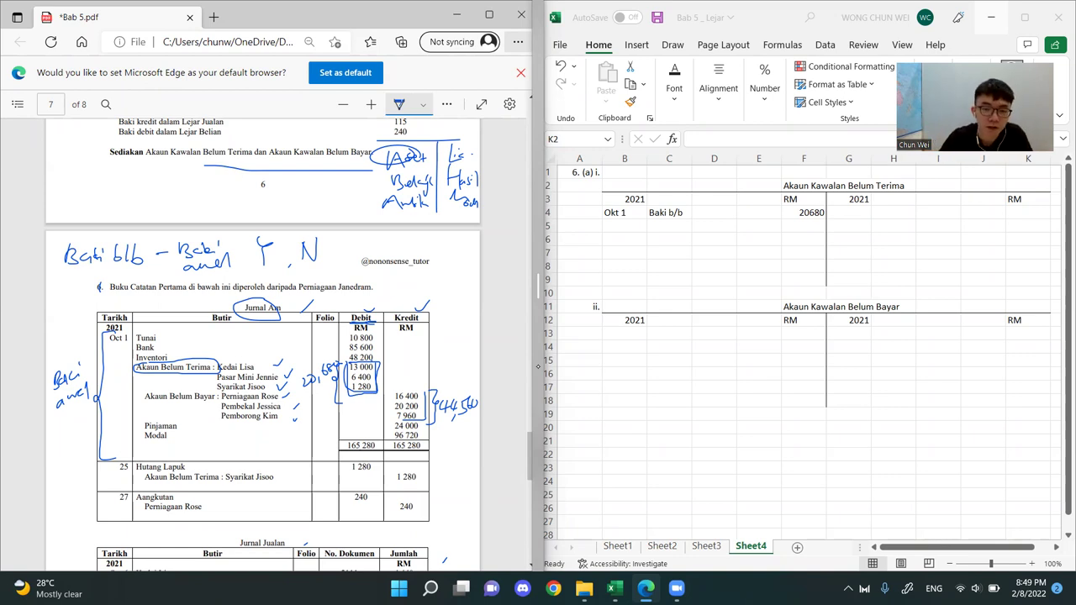
# Draw an arrow down to the 44,560 total and outline the Kredit heading of the Jurnal Am
pyautogui.moveTo(451, 355); pyautogui.dragTo(445, 407)
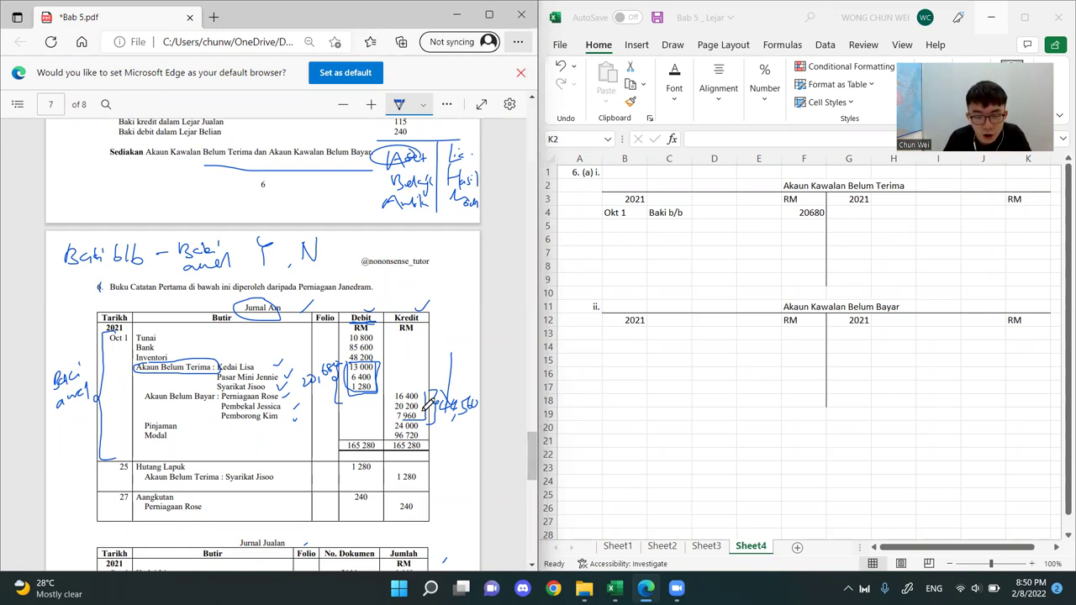
pyautogui.moveTo(430, 317)
pyautogui.mouseDown()
pyautogui.moveTo(395, 304)
pyautogui.moveTo(388, 322)
pyautogui.moveTo(424, 324)
pyautogui.moveTo(433, 309)
pyautogui.mouseUp()
pyautogui.click(861, 350)
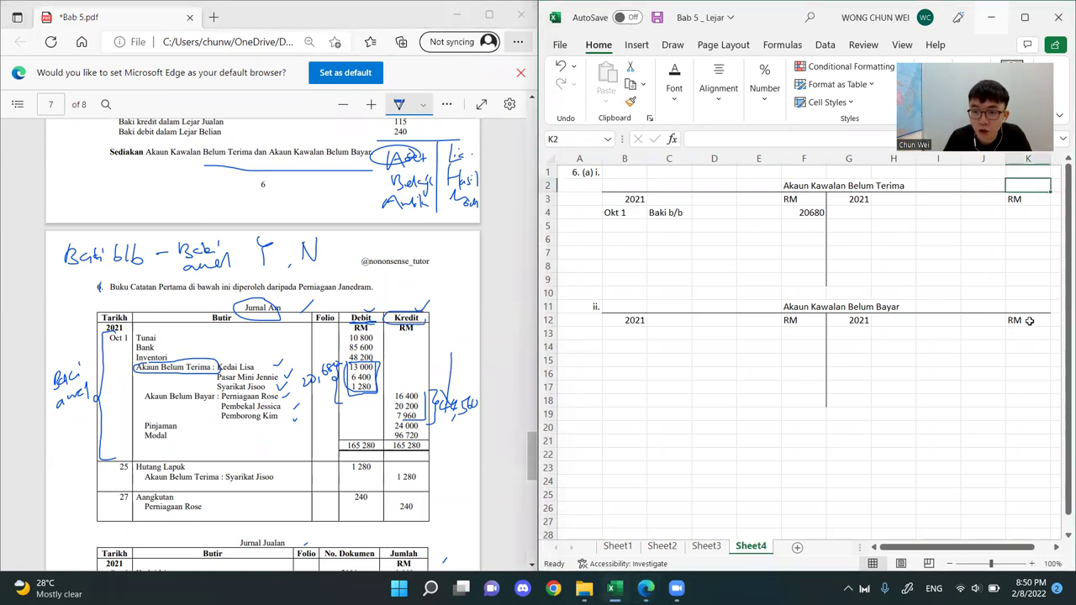
# Enter 44560 in K13 as the opening credit amount of the Akaun Kawalan Belum Bayar
pyautogui.moveTo(1029, 308); pyautogui.dragTo(1030, 429)
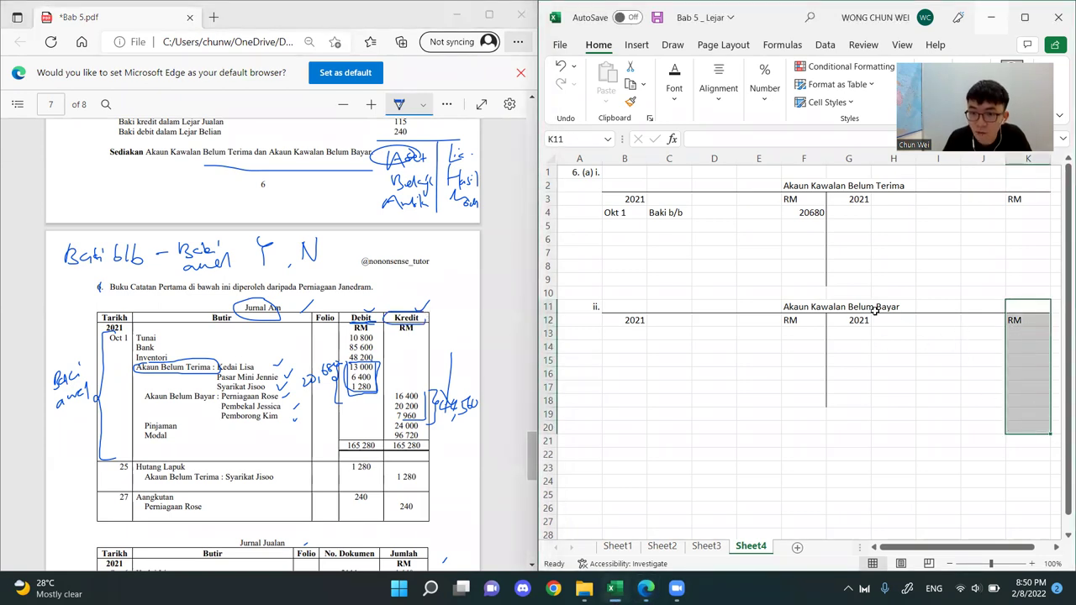
pyautogui.click(1021, 329)
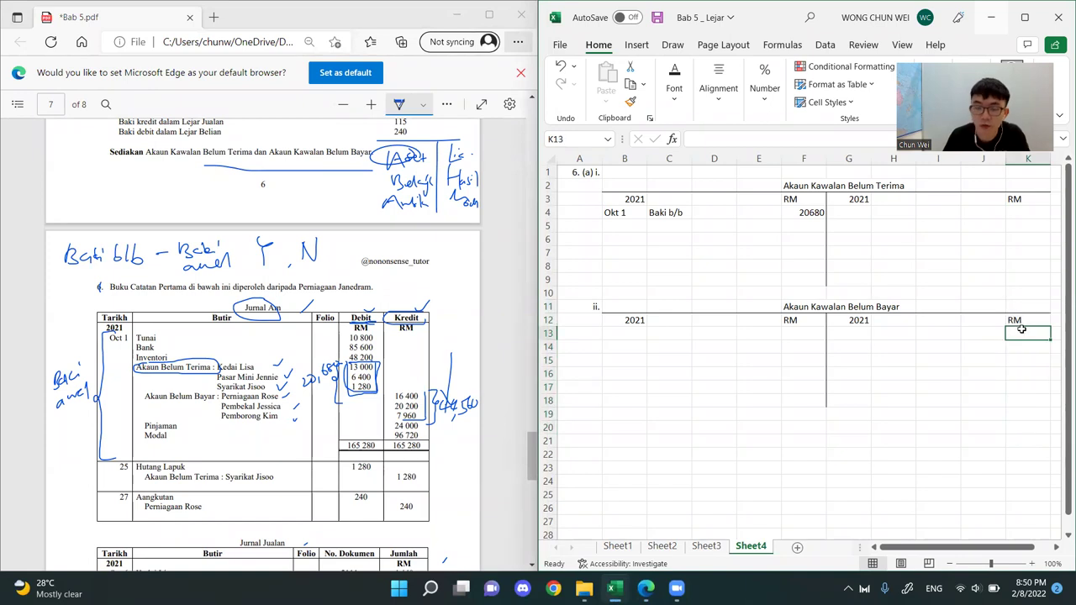
pyautogui.write('44560')
pyautogui.press('Return')
# Circle part of the handwritten Baki b/b note in the PDF and enter Baki b/b in H13 of the payables account
pyautogui.press('Left')
pyautogui.press('Left')
pyautogui.press('Left')
pyautogui.press('Up')
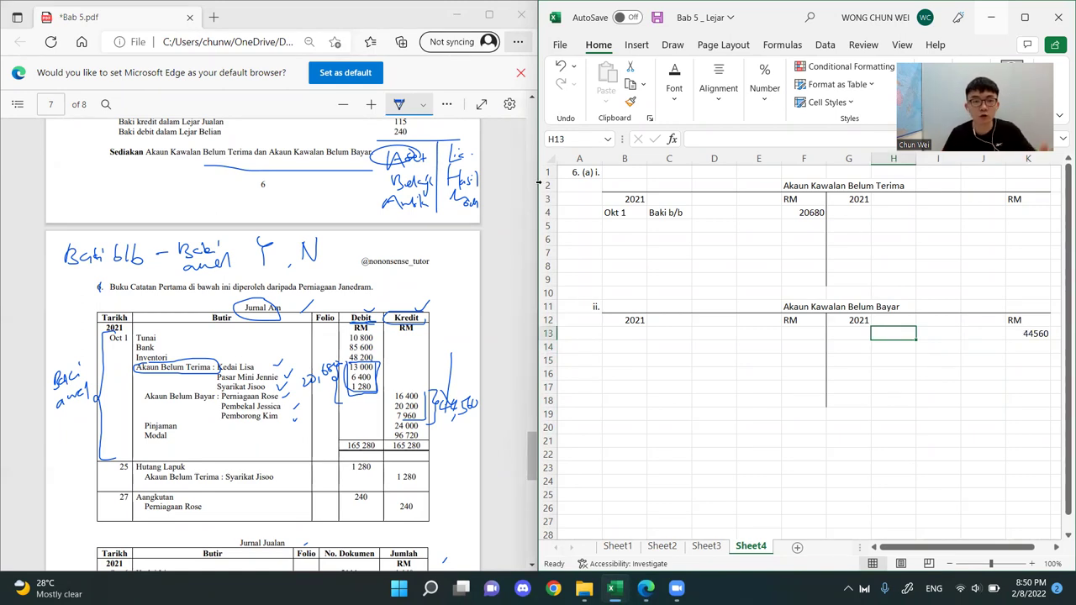
pyautogui.moveTo(136, 233); pyautogui.dragTo(101, 232)
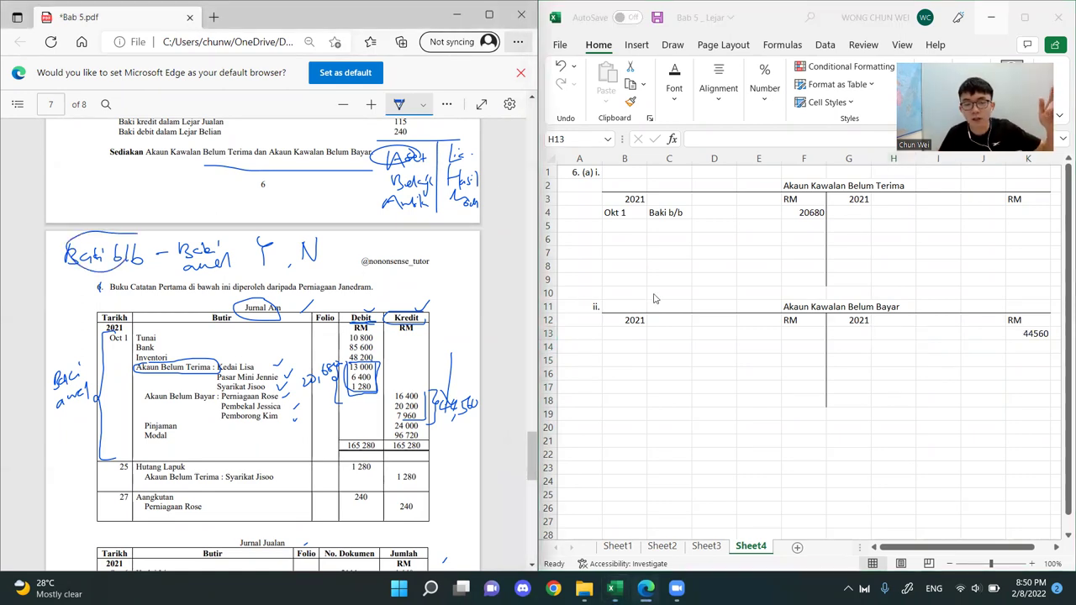
pyautogui.click(895, 334)
pyautogui.doubleClick(895, 333)
pyautogui.write('Baki b/b')
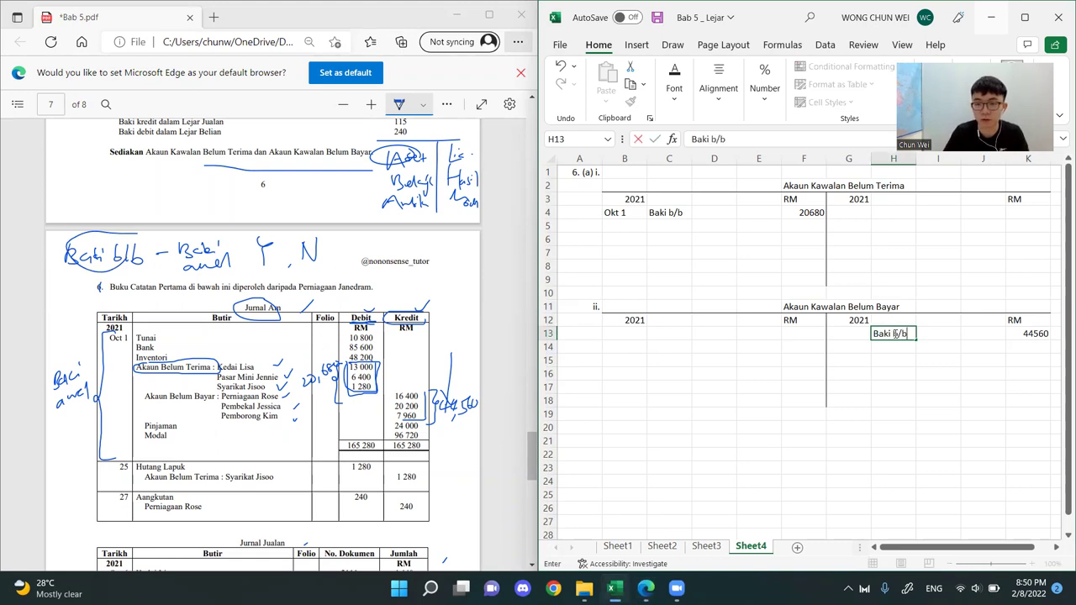
# Enter the date Okt 1 as text in G13 for the payables opening balance
pyautogui.press('Left')
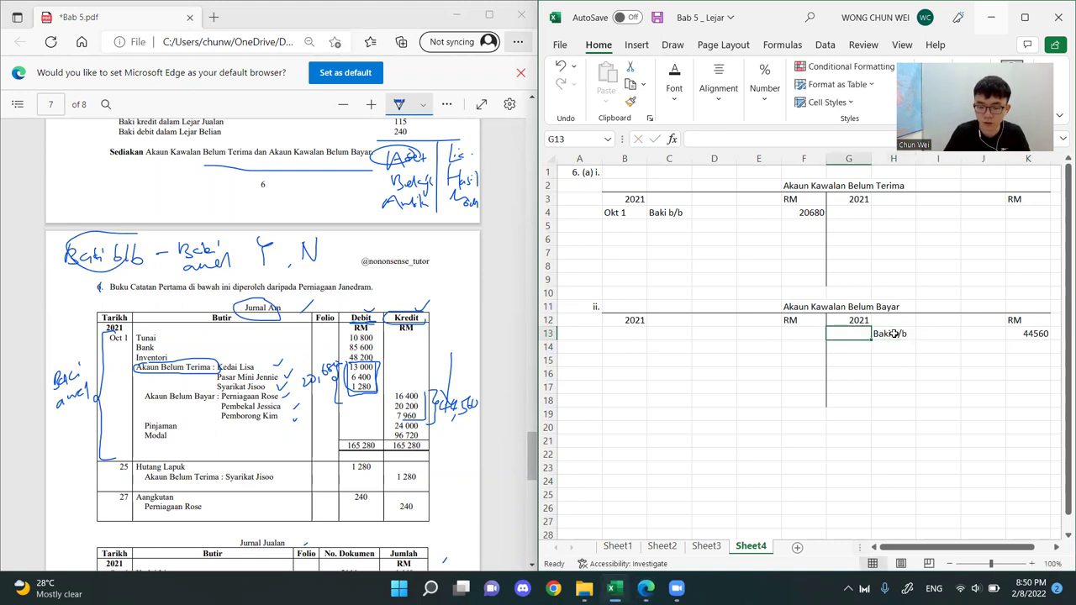
pyautogui.write("'Okt")
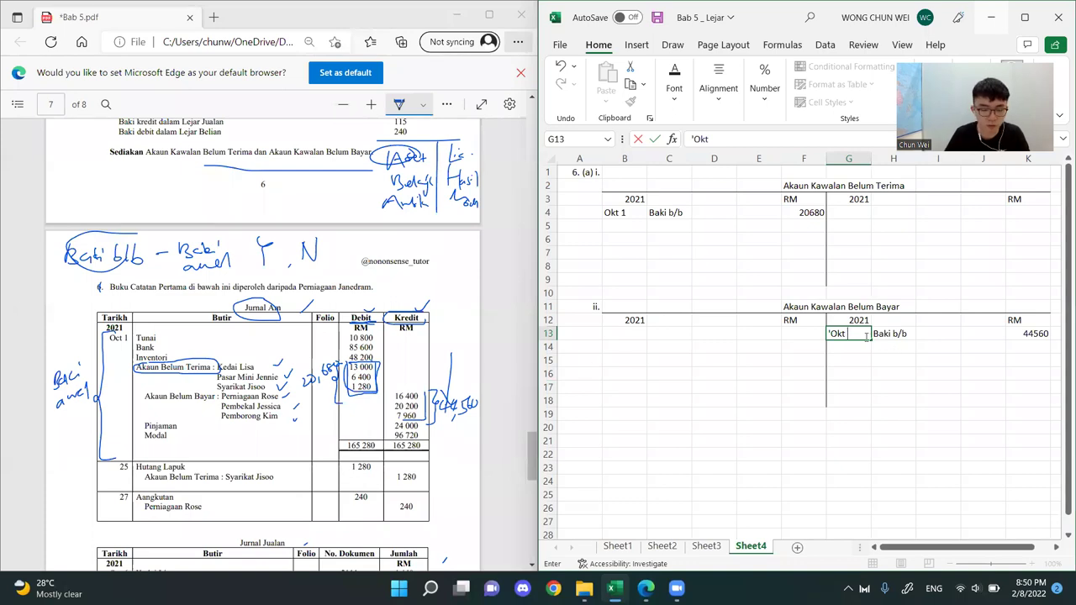
pyautogui.write('1')
pyautogui.press('Return')
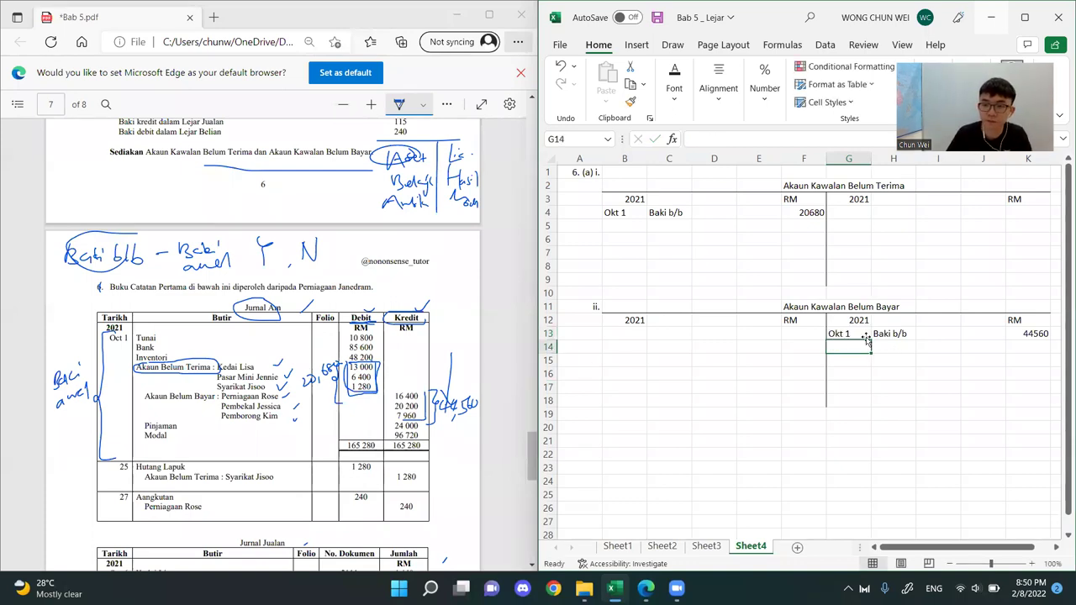
pyautogui.click(945, 400)
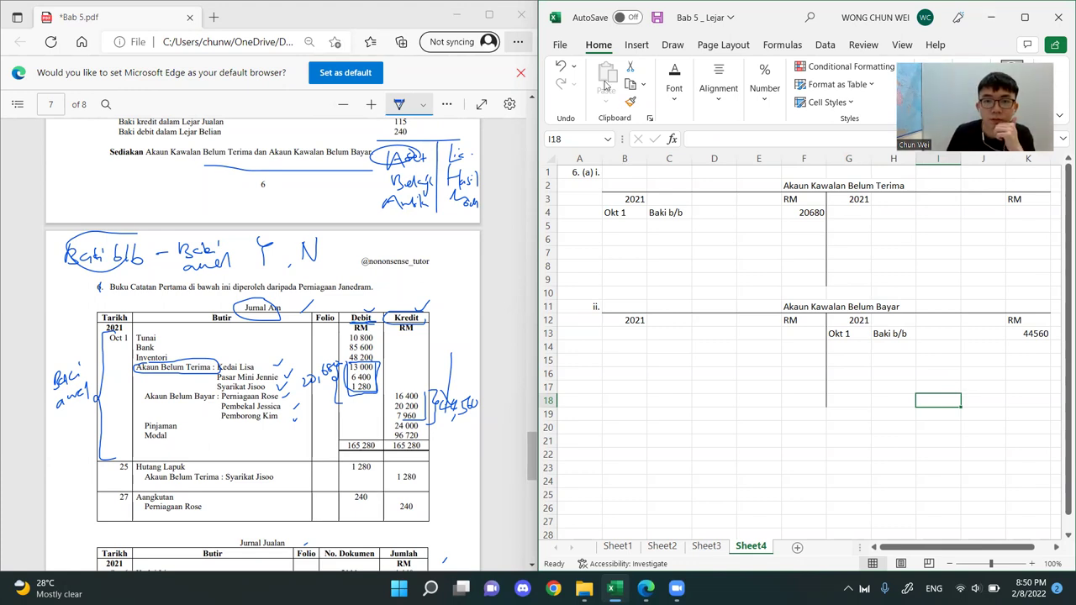
# Compare the debit side of the receivables account with the credit side of the payables account against the annotated Jurnal Am
pyautogui.click(318, 186)
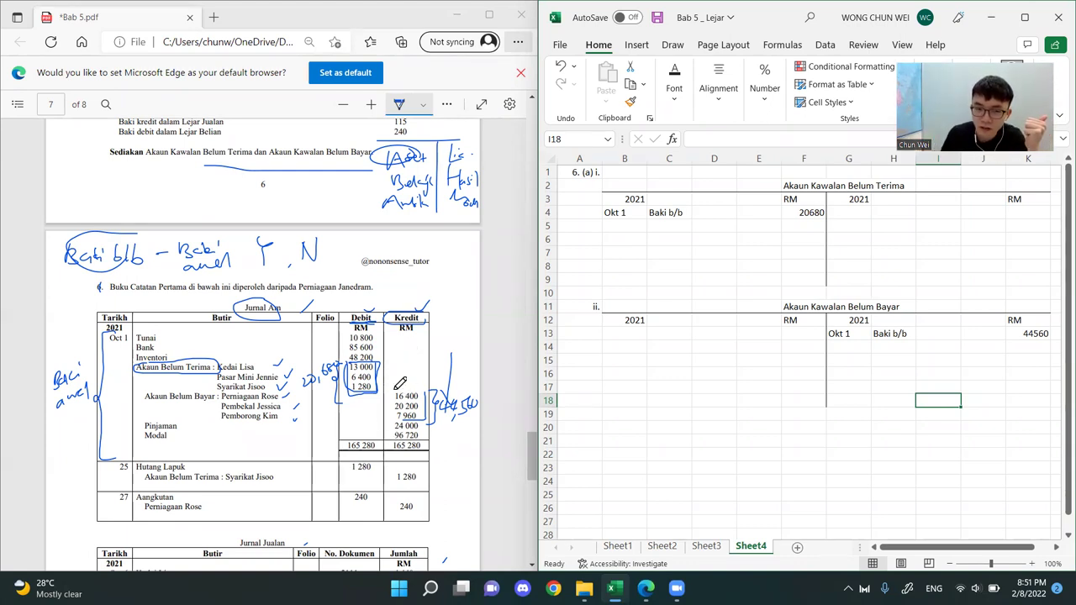
pyautogui.click(432, 308)
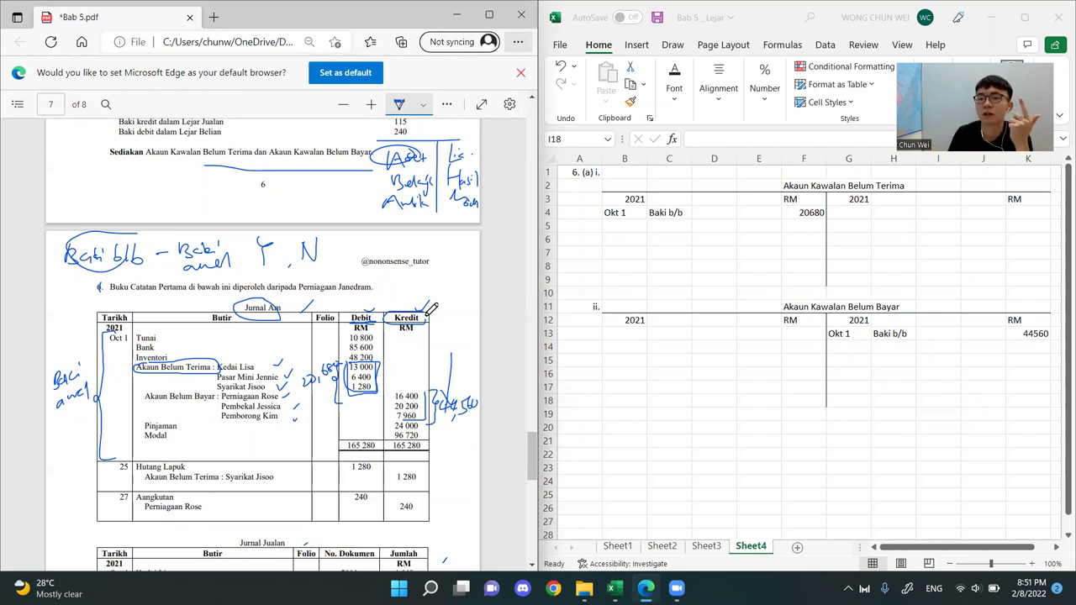
pyautogui.moveTo(804, 184); pyautogui.dragTo(754, 178)
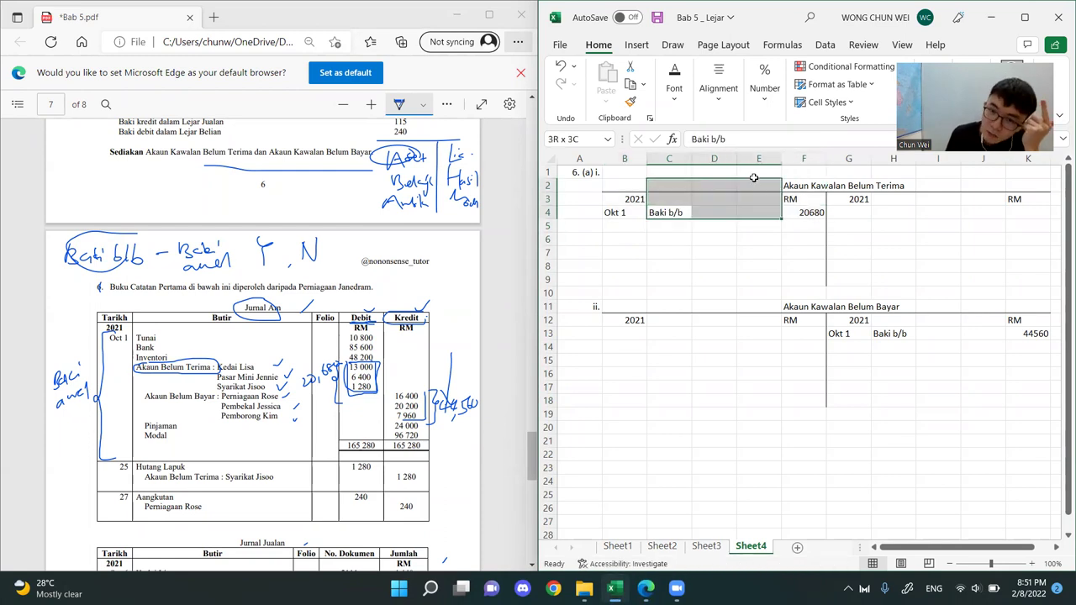
pyautogui.click(865, 292)
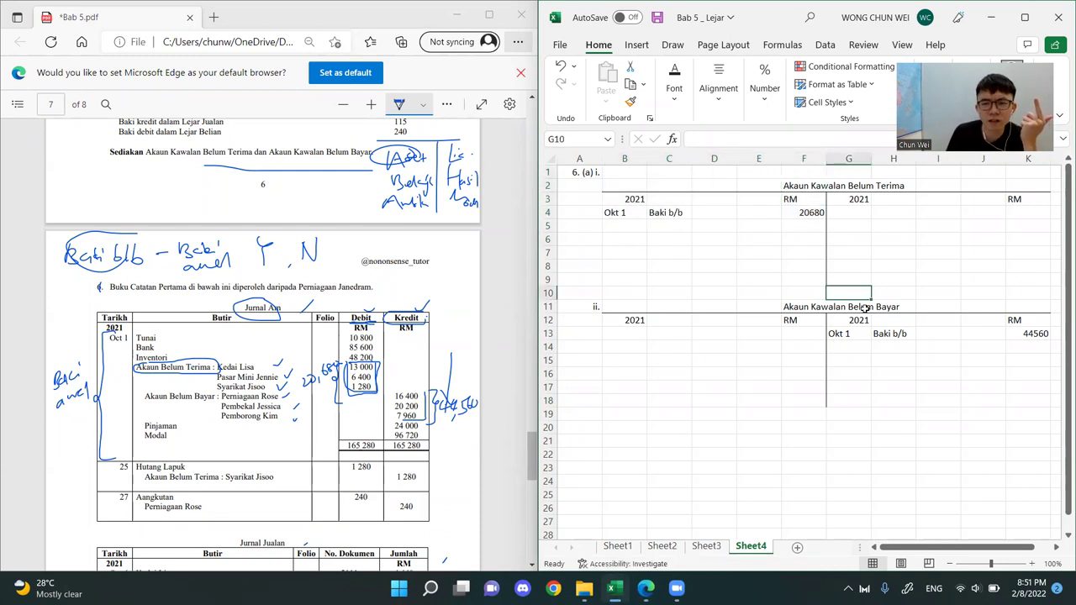
pyautogui.click(861, 310)
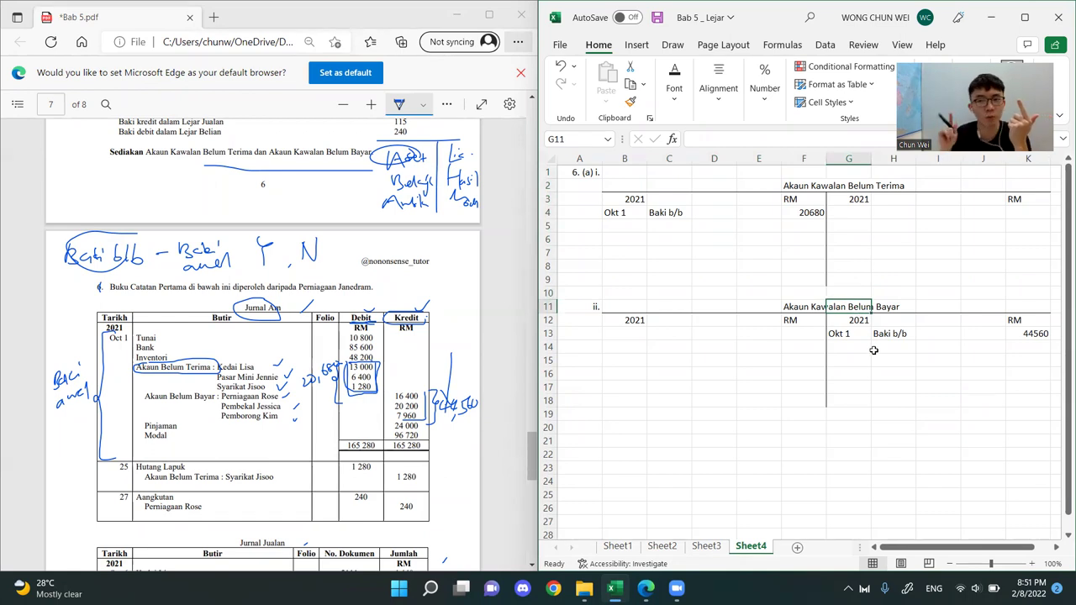
pyautogui.click(1018, 354)
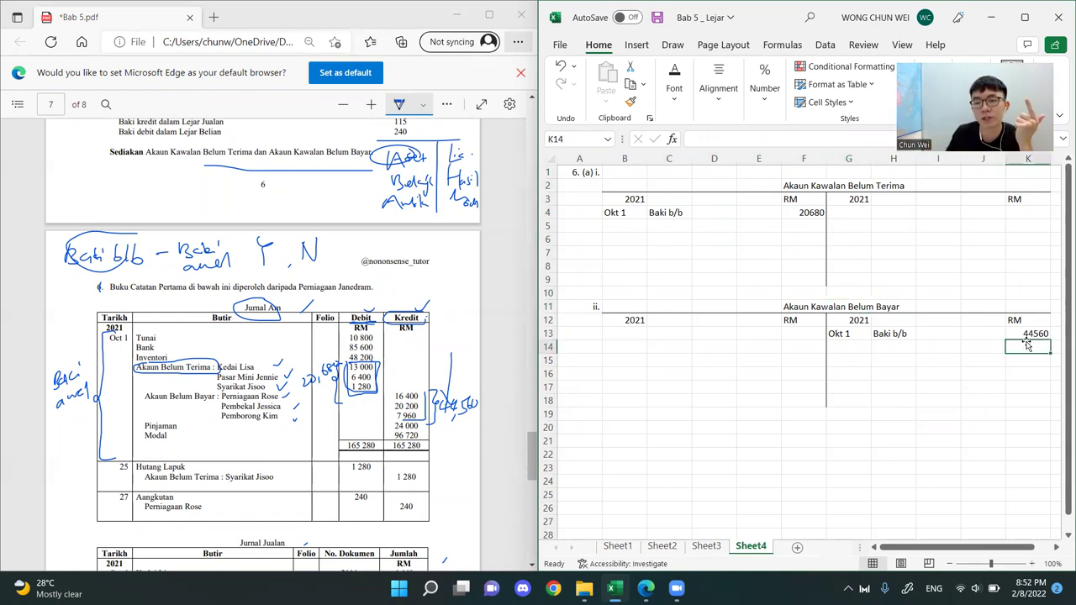
pyautogui.click(846, 530)
pyautogui.moveTo(817, 174); pyautogui.dragTo(649, 233)
pyautogui.moveTo(807, 333); pyautogui.dragTo(580, 294)
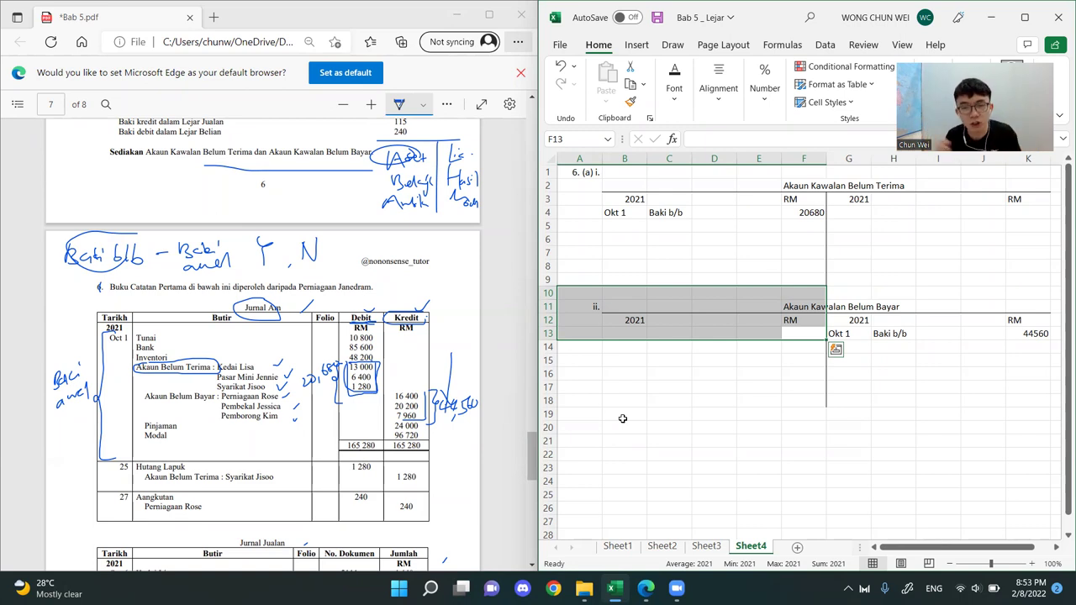
pyautogui.moveTo(802, 185); pyautogui.dragTo(626, 252)
pyautogui.moveTo(850, 294); pyautogui.dragTo(1020, 378)
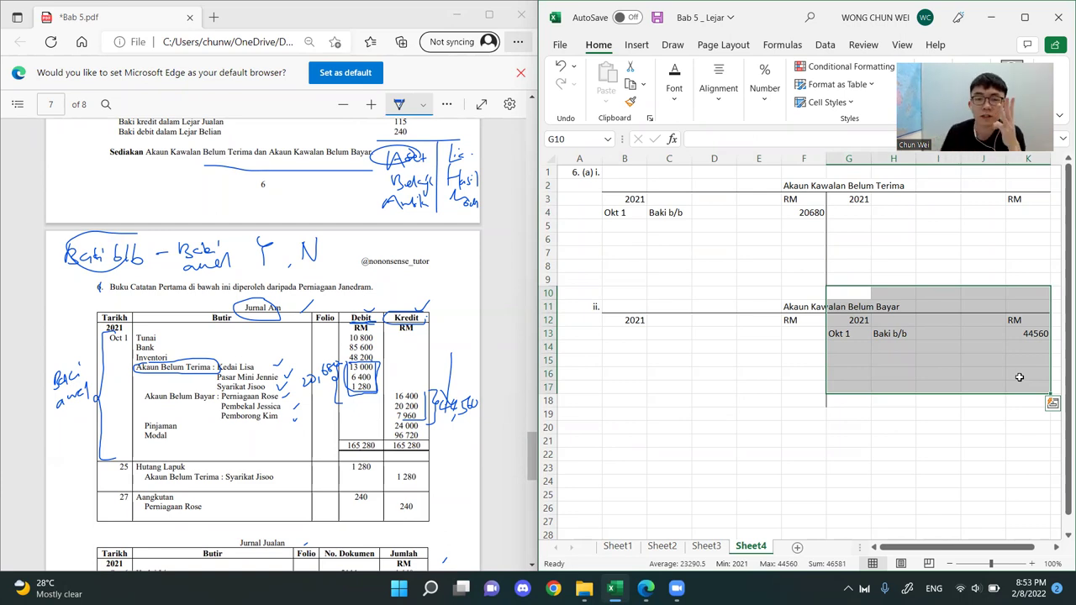
# Circle Lia. in the handwritten account-type table of the PDF and write K above it
pyautogui.click(403, 152)
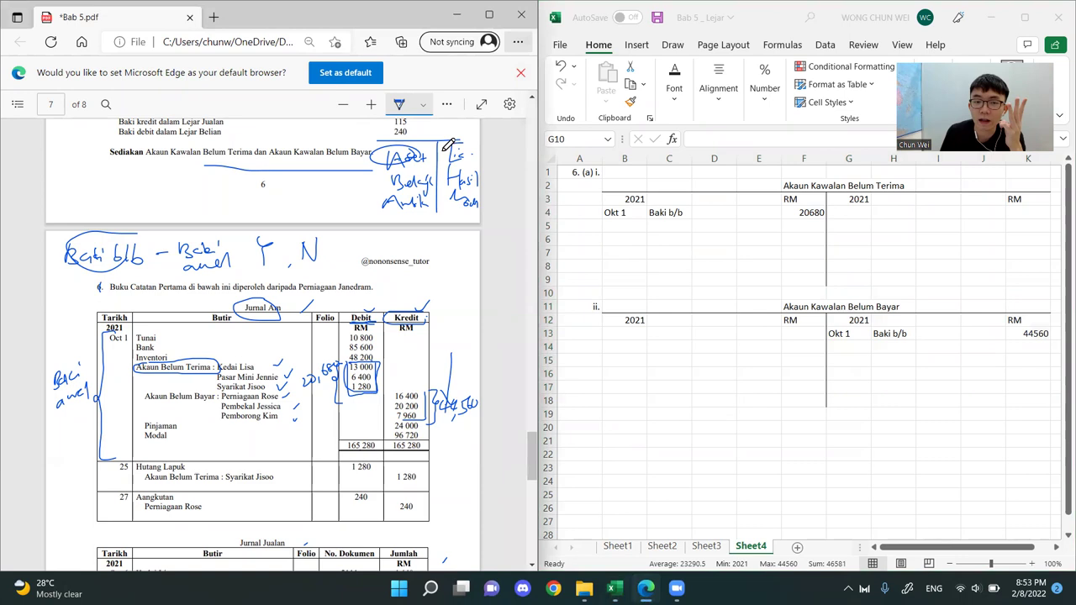
pyautogui.click(813, 304)
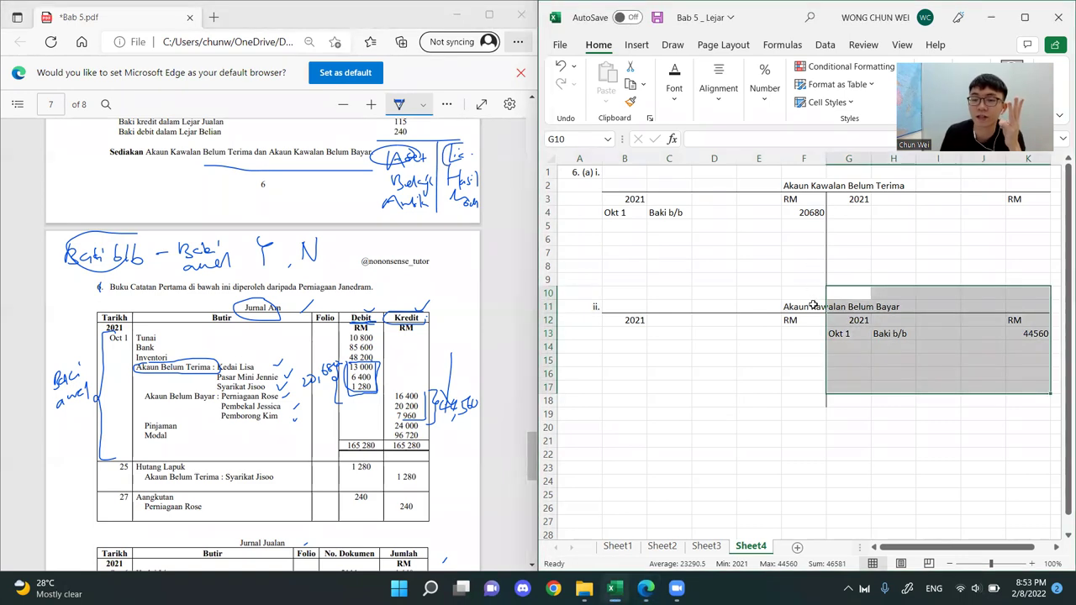
pyautogui.click(813, 304)
pyautogui.click(450, 139)
pyautogui.moveTo(452, 135)
pyautogui.mouseDown()
pyautogui.moveTo(473, 154)
pyautogui.moveTo(460, 139)
pyautogui.moveTo(444, 155)
pyautogui.moveTo(463, 156)
pyautogui.moveTo(461, 123)
pyautogui.moveTo(481, 139)
pyautogui.mouseUp()
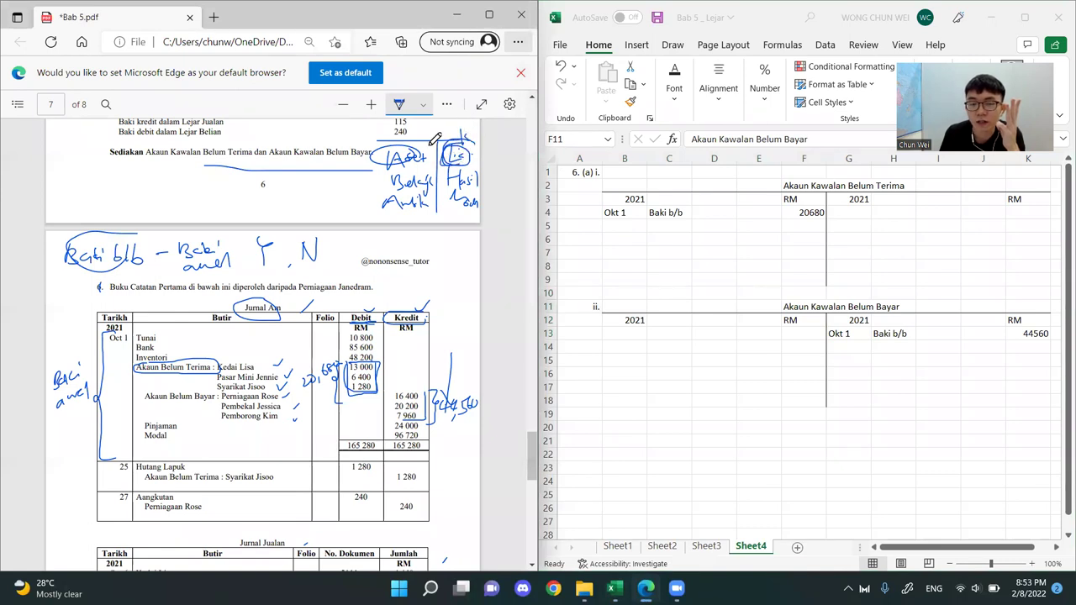
# Check the Okt 1 Baki b/b rows in the receivables and payables control accounts
pyautogui.click(804, 306)
pyautogui.moveTo(897, 334); pyautogui.dragTo(1000, 334)
pyautogui.moveTo(886, 287); pyautogui.dragTo(995, 389)
pyautogui.click(483, 76)
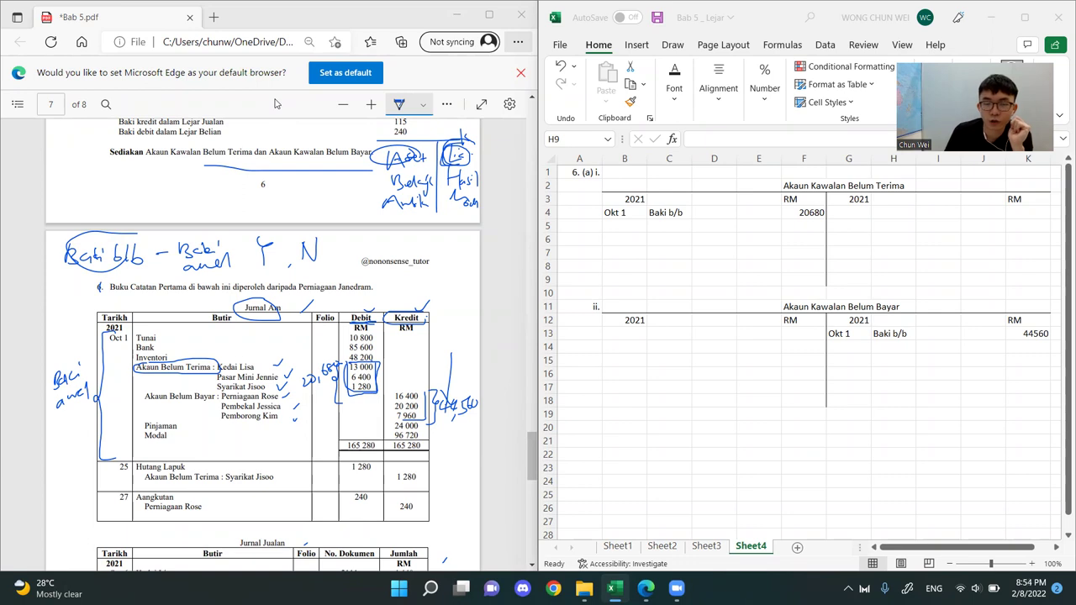
pyautogui.moveTo(1000, 391); pyautogui.dragTo(874, 274)
pyautogui.moveTo(630, 212); pyautogui.dragTo(807, 212)
pyautogui.click(925, 359)
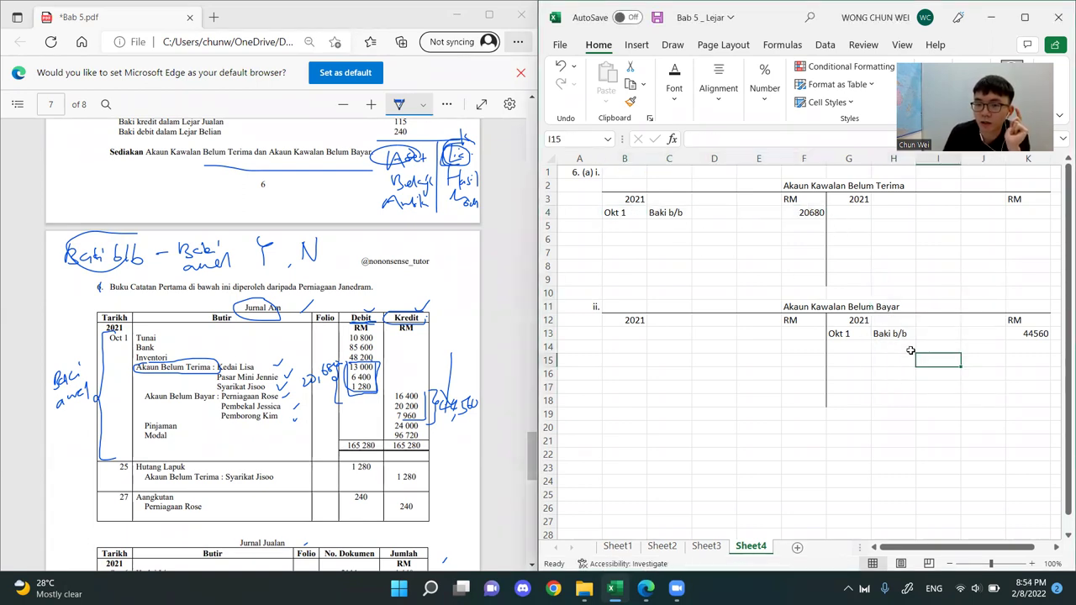
pyautogui.moveTo(838, 333); pyautogui.dragTo(1046, 334)
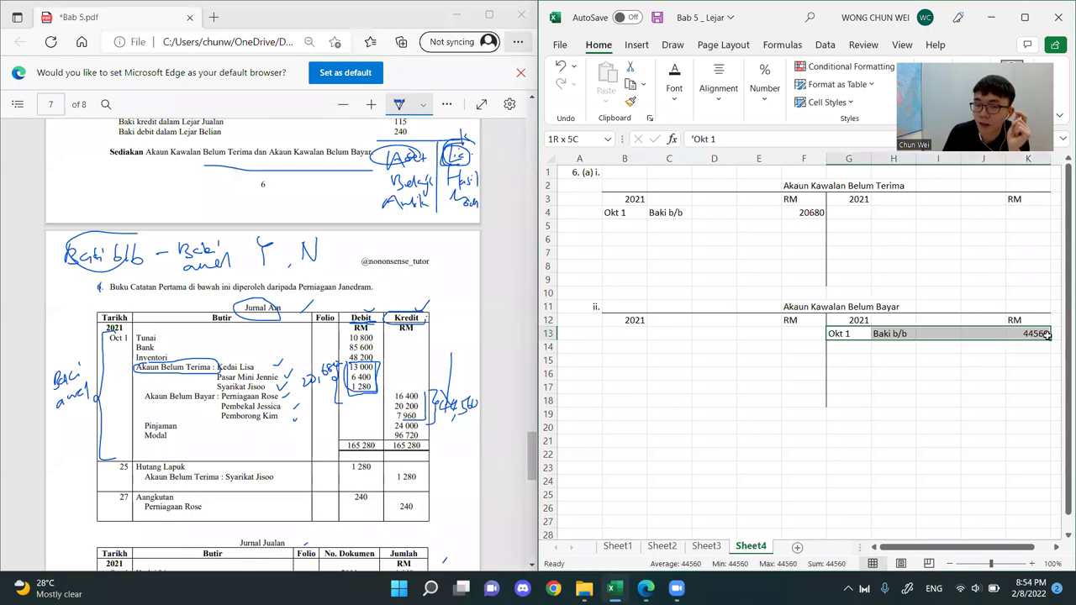
pyautogui.moveTo(769, 213); pyautogui.dragTo(580, 213)
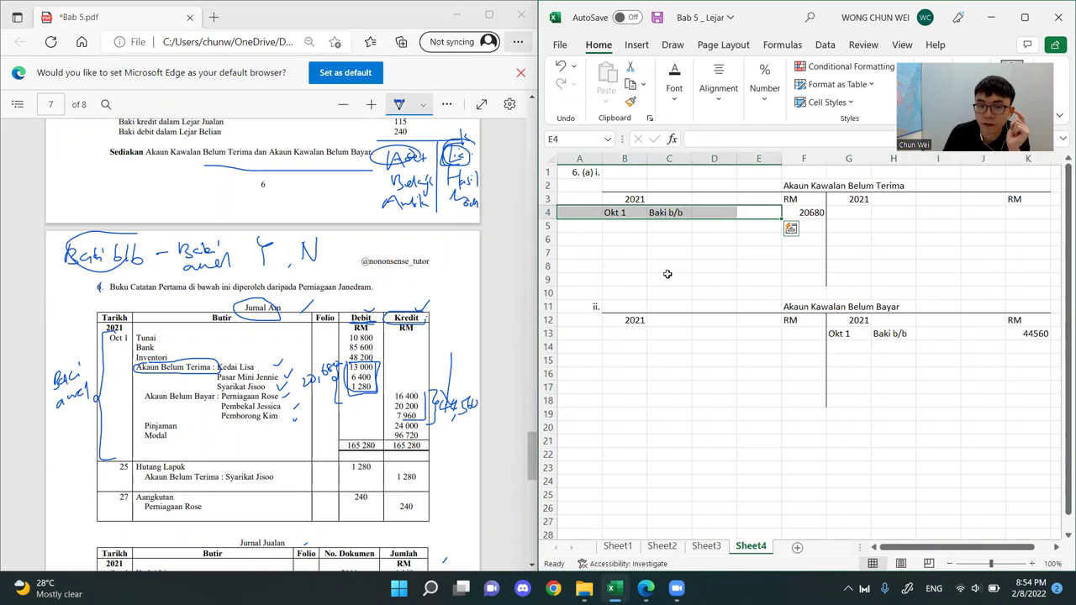
pyautogui.click(667, 274)
pyautogui.click(522, 83)
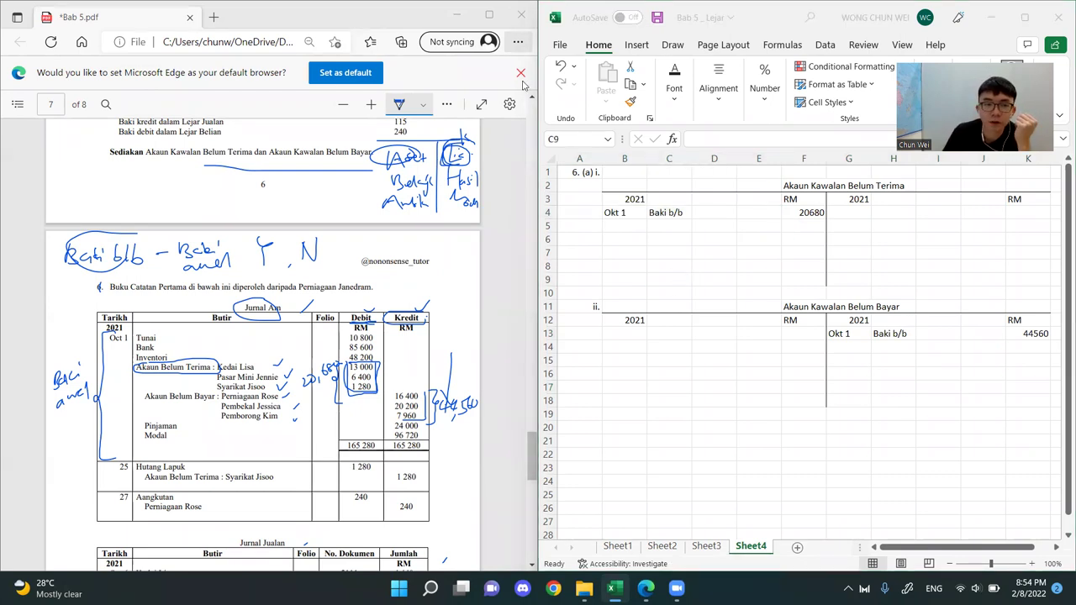
# Examine the remaining journals and Buku Tunai in the PDF, and the empty debit and credit rows of both control accounts
pyautogui.scroll(-5, 213, 336)
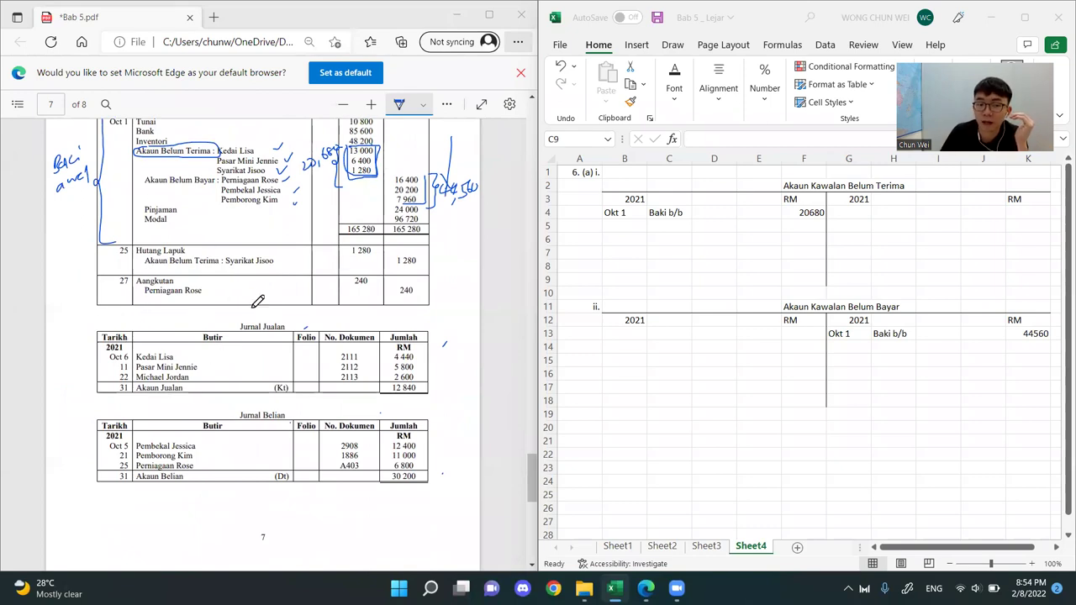
pyautogui.scroll(-5, 271, 346)
pyautogui.scroll(-3, 329, 443)
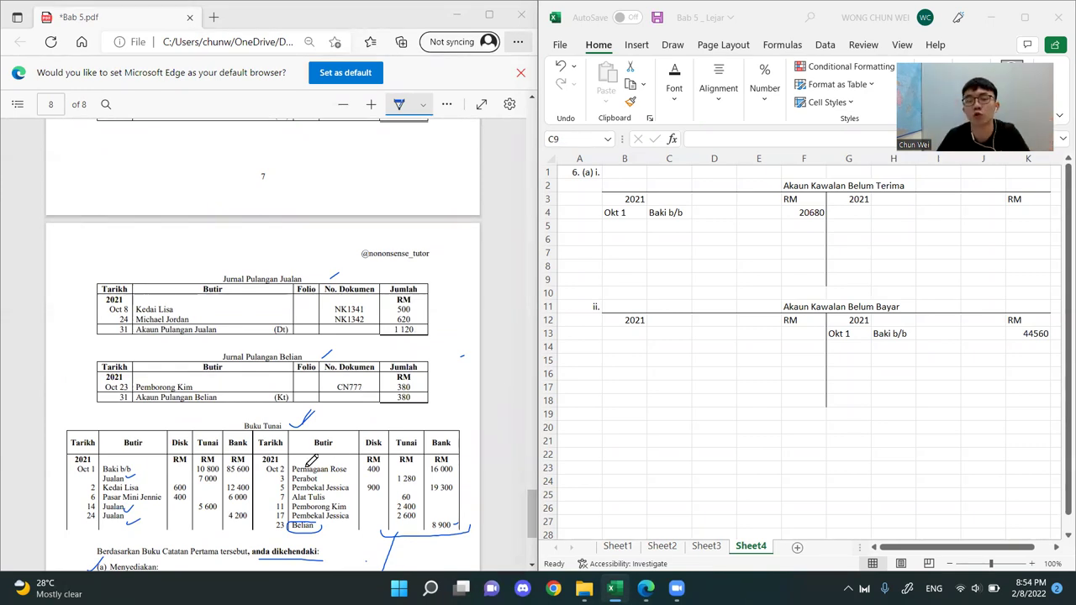
pyautogui.click(669, 279)
pyautogui.moveTo(672, 186); pyautogui.dragTo(995, 253)
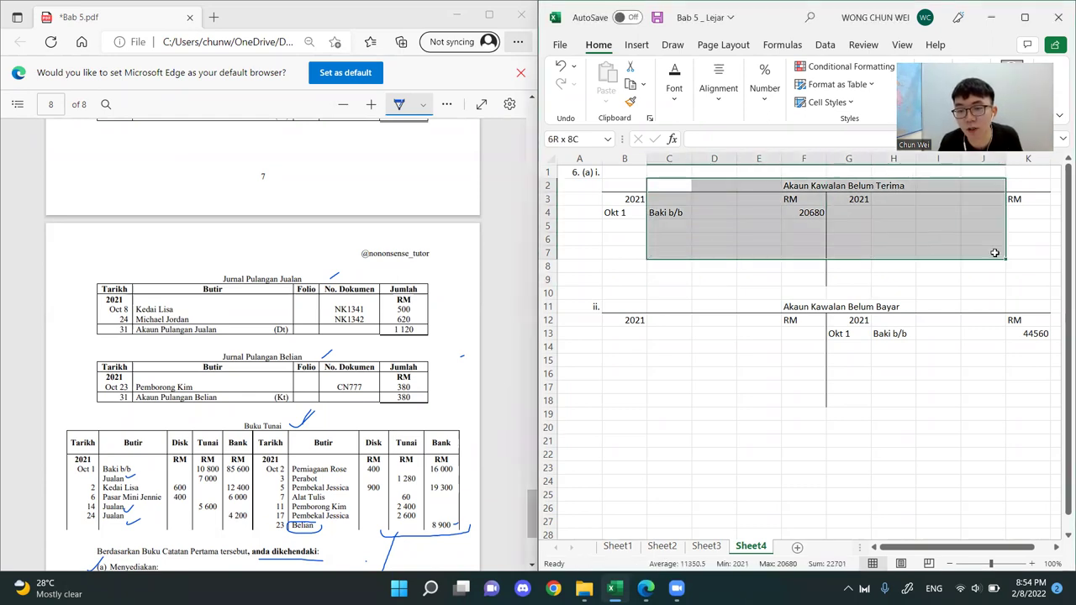
pyautogui.moveTo(626, 293); pyautogui.dragTo(1020, 410)
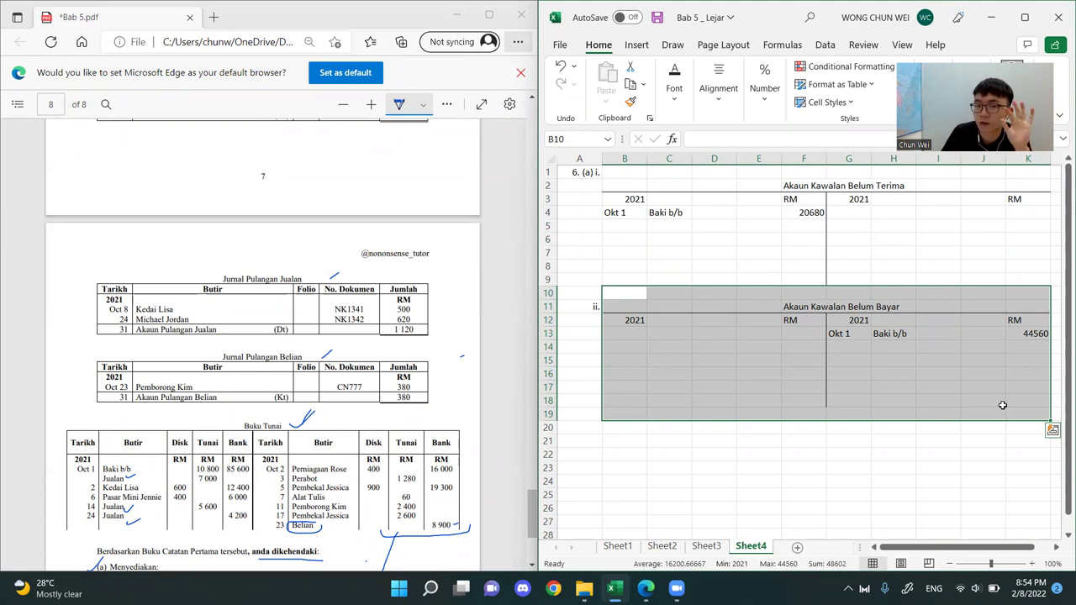
pyautogui.moveTo(686, 225); pyautogui.dragTo(685, 266)
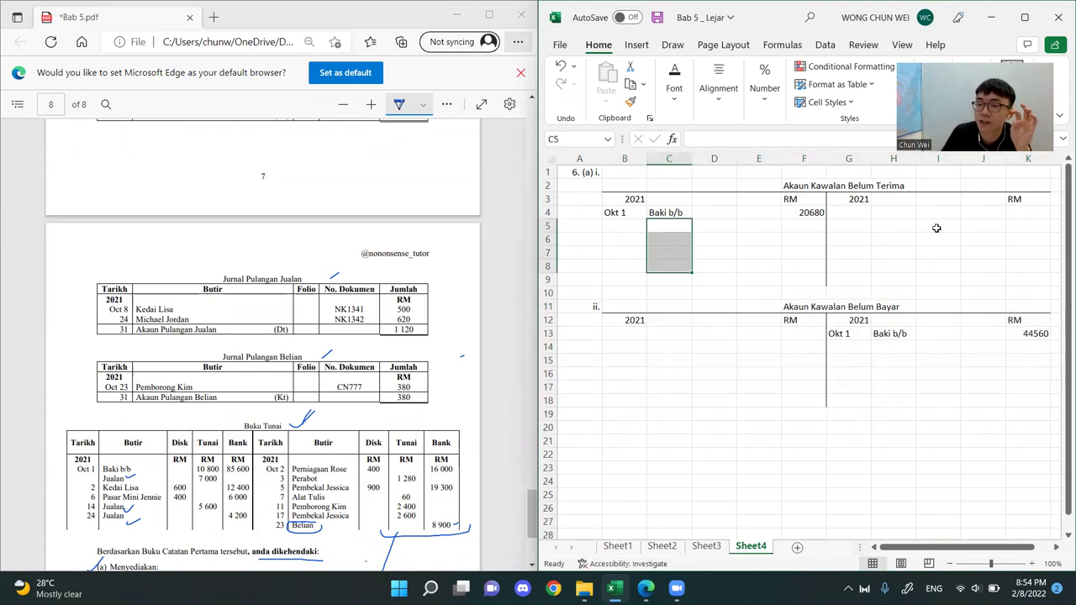
pyautogui.moveTo(938, 212); pyautogui.dragTo(954, 274)
pyautogui.moveTo(711, 347); pyautogui.dragTo(714, 401)
pyautogui.moveTo(935, 347); pyautogui.dragTo(939, 391)
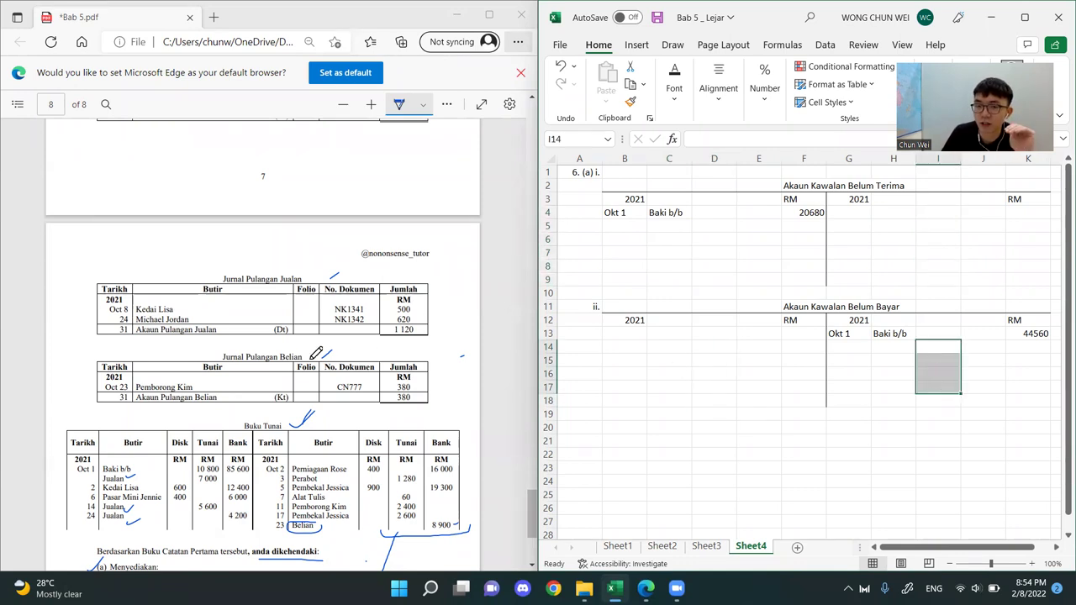
# Return to the Jurnal Am, tick the Oct 1 Baki awal note and mark the Oct 25 Hutang Lapuk entry
pyautogui.scroll(10, 309, 315)
pyautogui.scroll(-5, 286, 328)
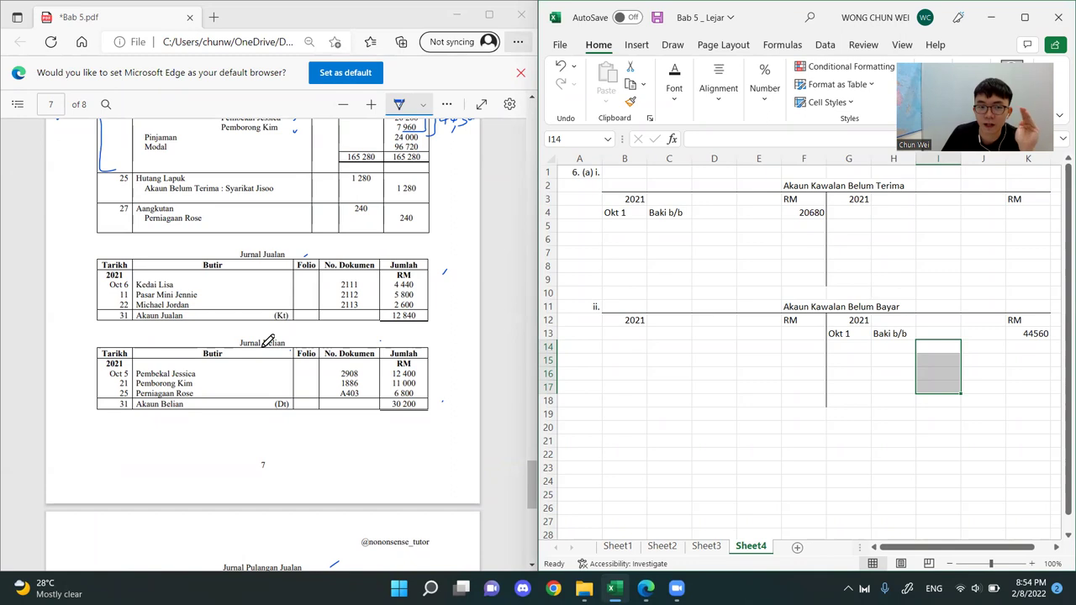
pyautogui.scroll(3, 267, 340)
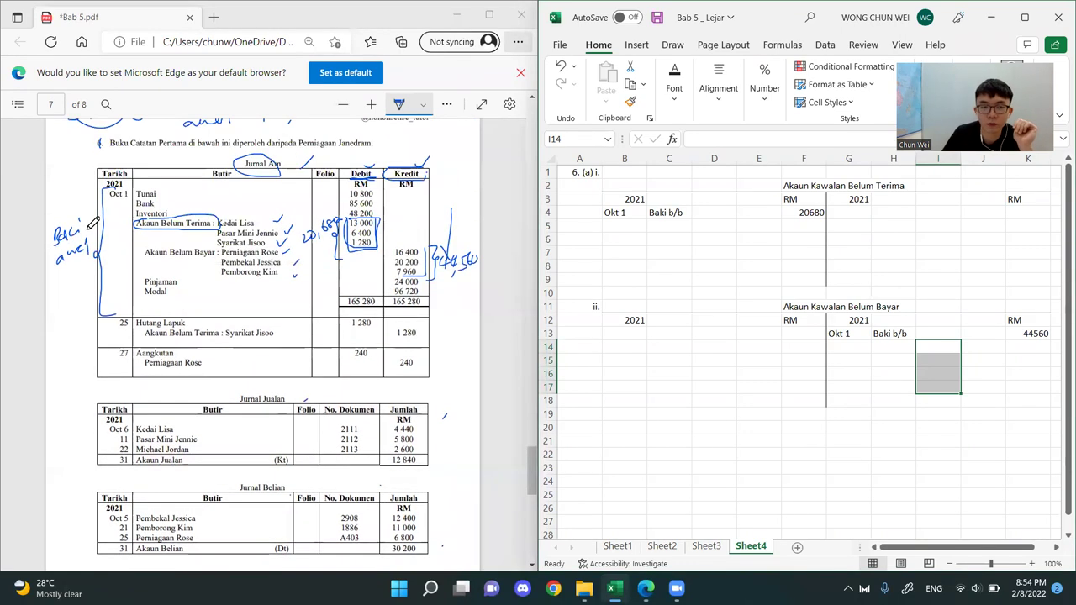
pyautogui.moveTo(78, 205); pyautogui.dragTo(90, 193)
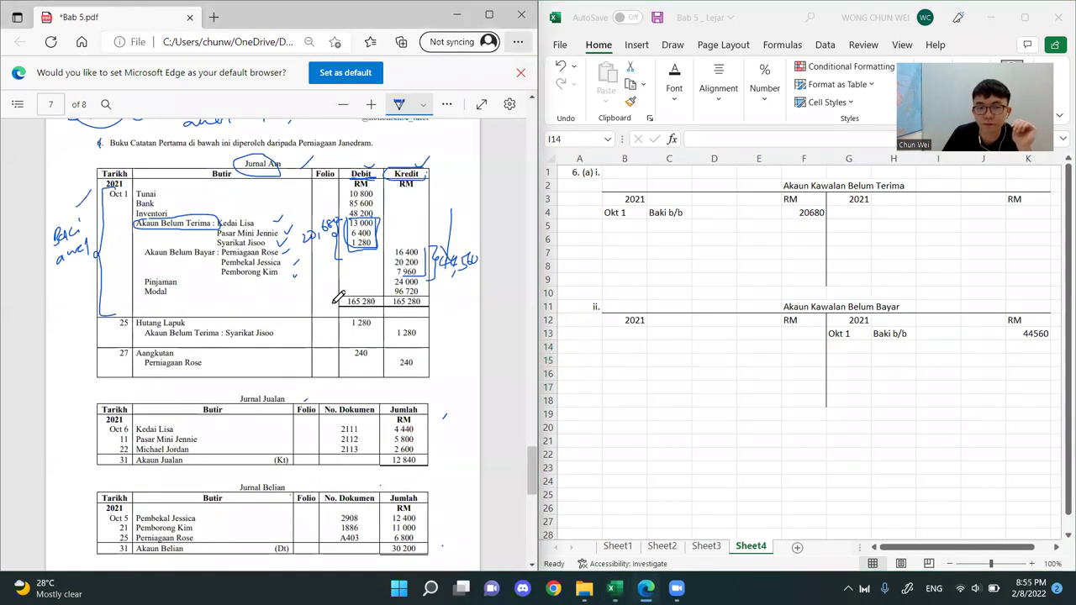
pyautogui.moveTo(106, 330); pyautogui.dragTo(111, 333)
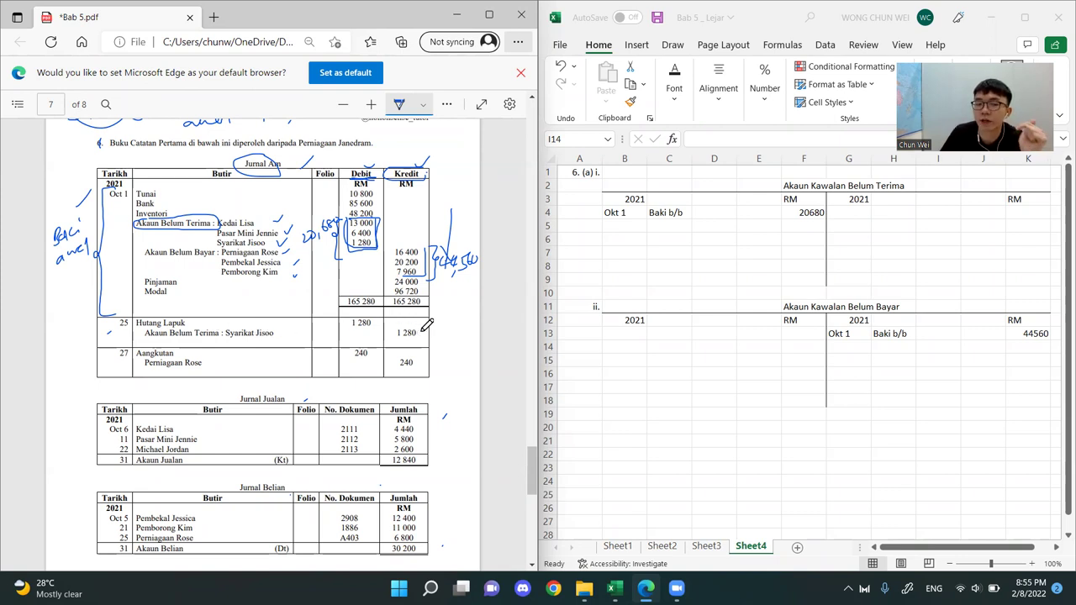
# Circle the Oct 25 Akaun Belum Terima : Syarikat Jisoo line and its 1 280 credit amount in the Jurnal Am
pyautogui.moveTo(145, 337)
pyautogui.mouseDown()
pyautogui.moveTo(290, 335)
pyautogui.moveTo(272, 320)
pyautogui.moveTo(135, 335)
pyautogui.mouseUp()
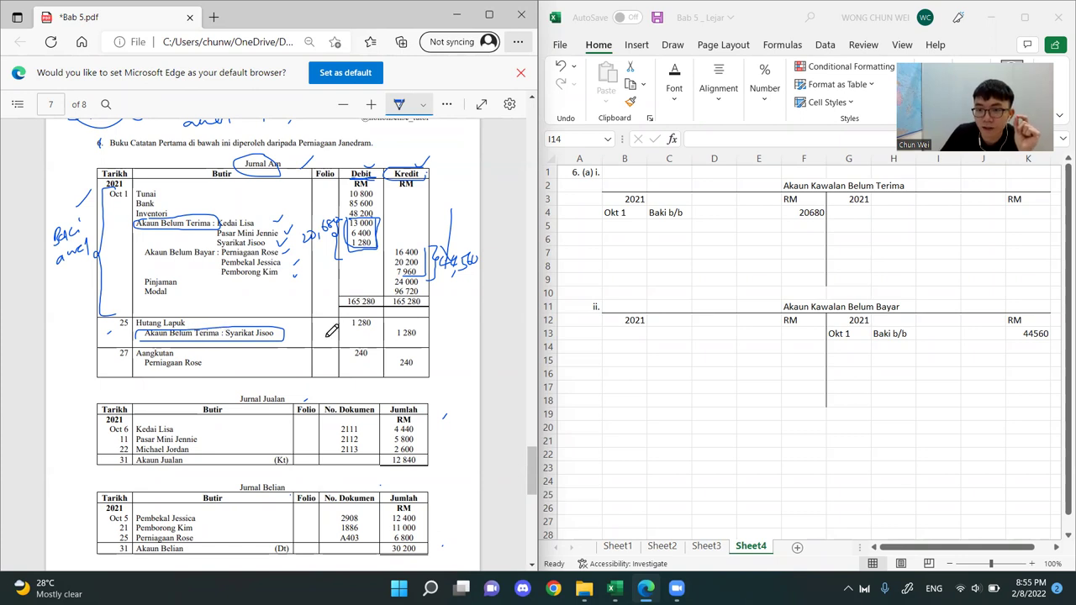
pyautogui.click(795, 185)
pyautogui.doubleClick(795, 184)
pyautogui.doubleClick(796, 185)
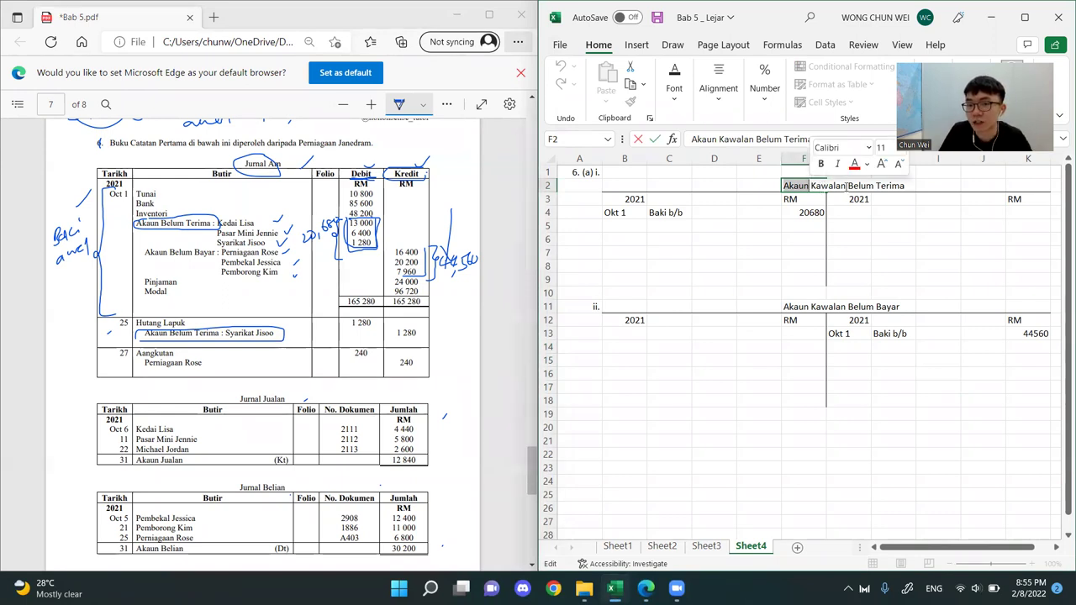
pyautogui.moveTo(845, 186); pyautogui.dragTo(903, 186)
pyautogui.doubleClick(796, 186)
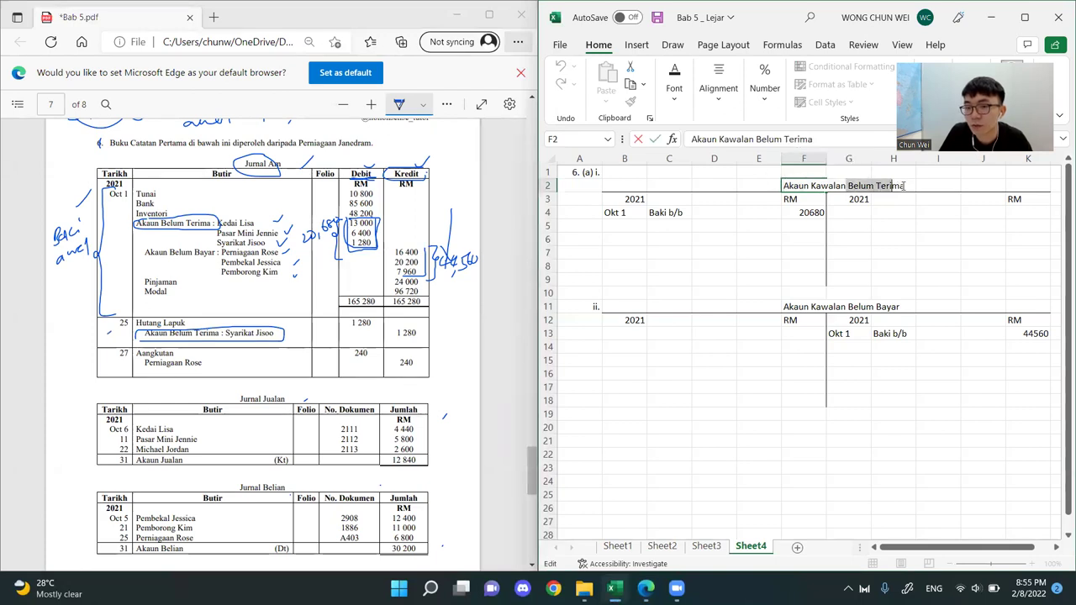
pyautogui.click(892, 252)
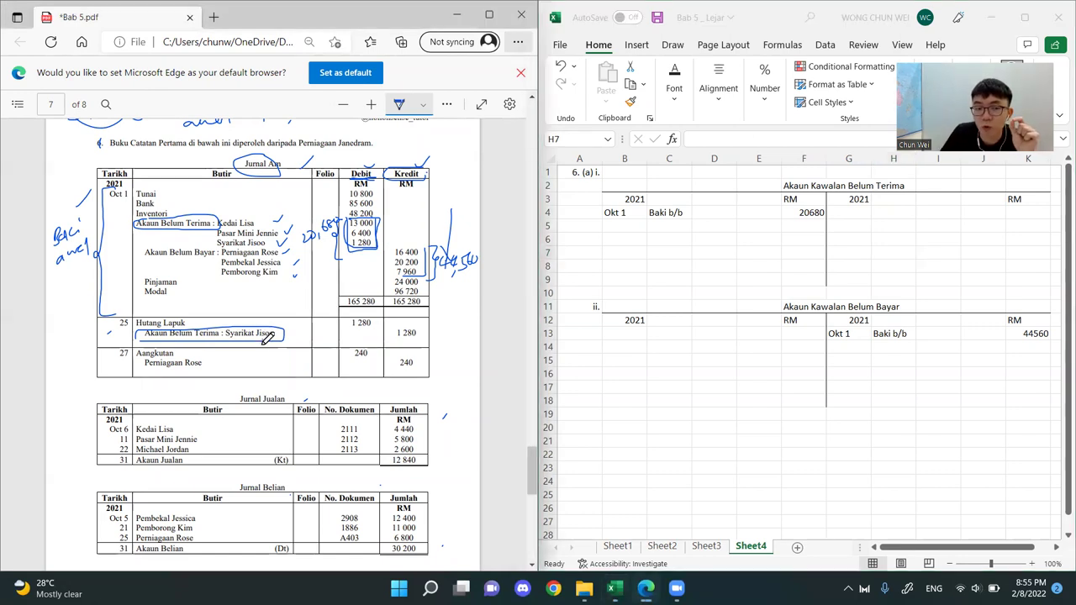
pyautogui.moveTo(669, 171); pyautogui.dragTo(1049, 259)
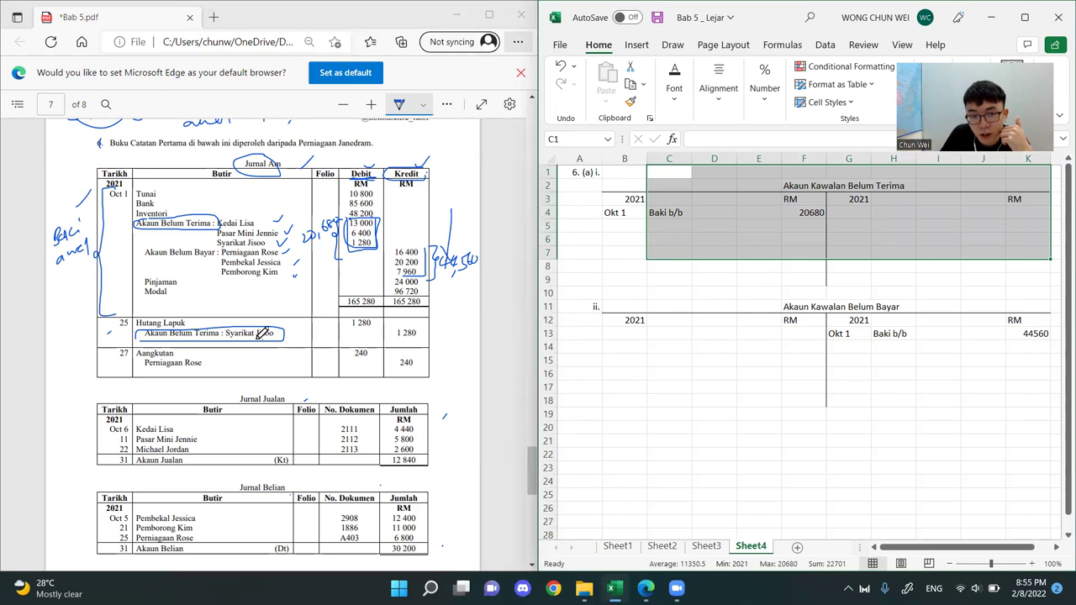
pyautogui.click(394, 335)
pyautogui.moveTo(393, 336); pyautogui.dragTo(426, 331)
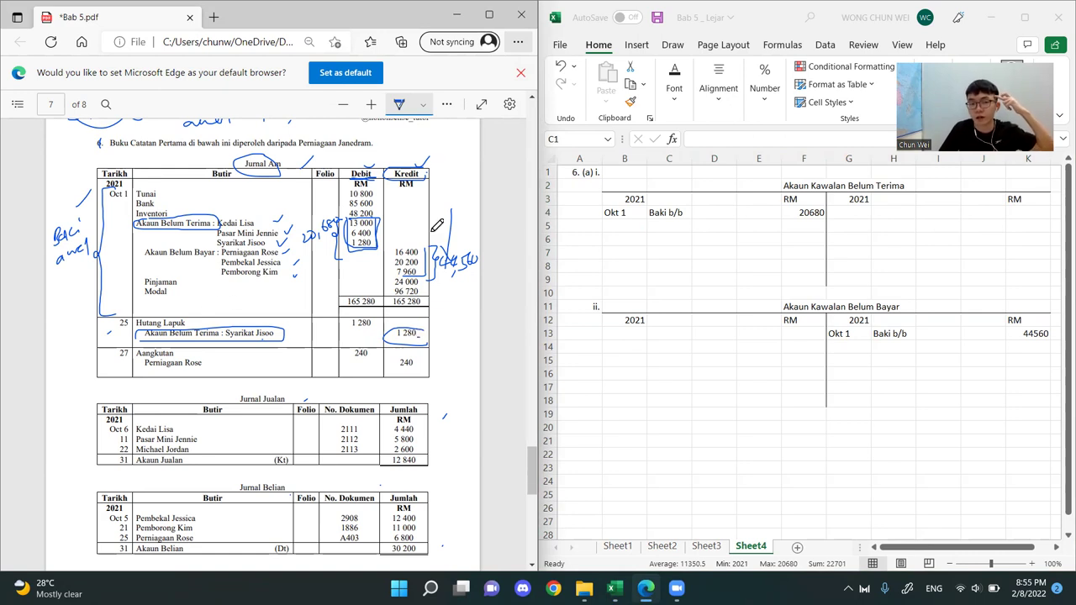
# Enter 1280 as the first credit amount in the receivables control account
pyautogui.click(991, 316)
pyautogui.click(1019, 211)
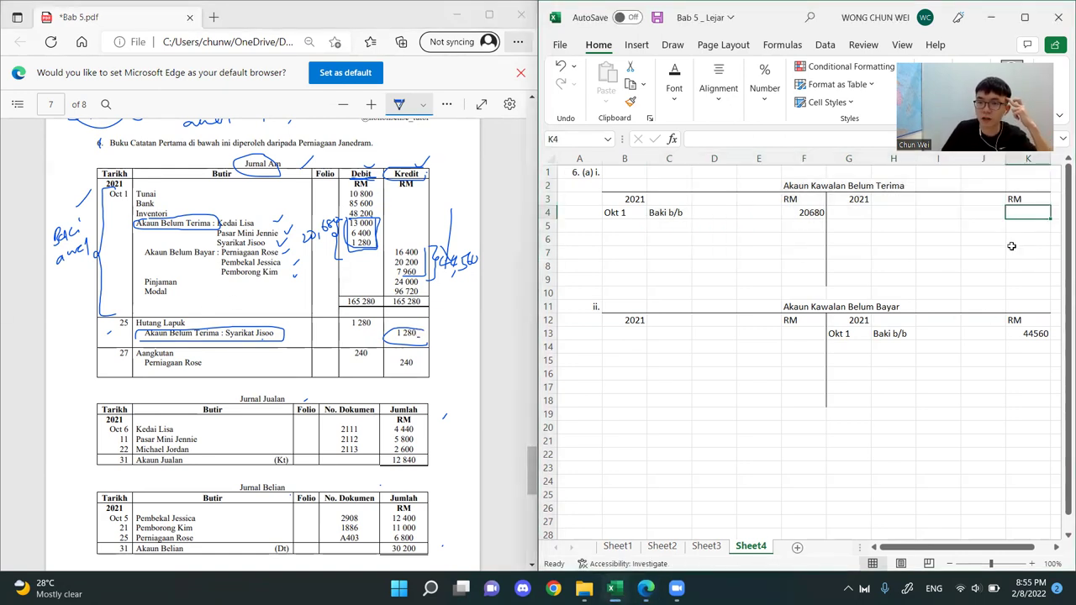
pyautogui.moveTo(874, 183); pyautogui.dragTo(1027, 307)
pyautogui.click(1027, 213)
pyautogui.write('1')
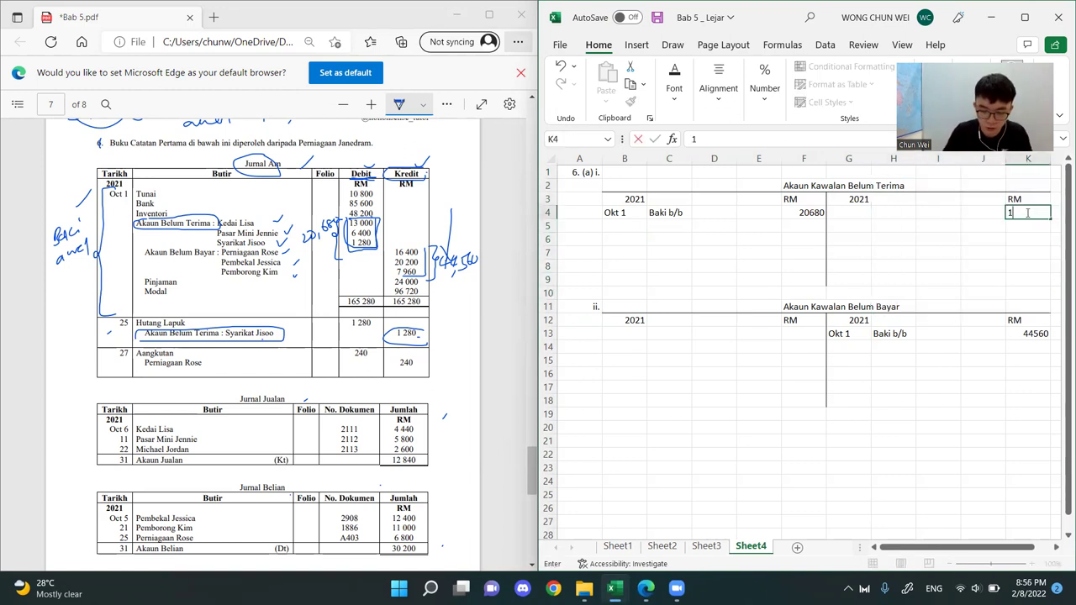
pyautogui.write('280')
pyautogui.press('Left')
pyautogui.press('Left')
pyautogui.press('Left')
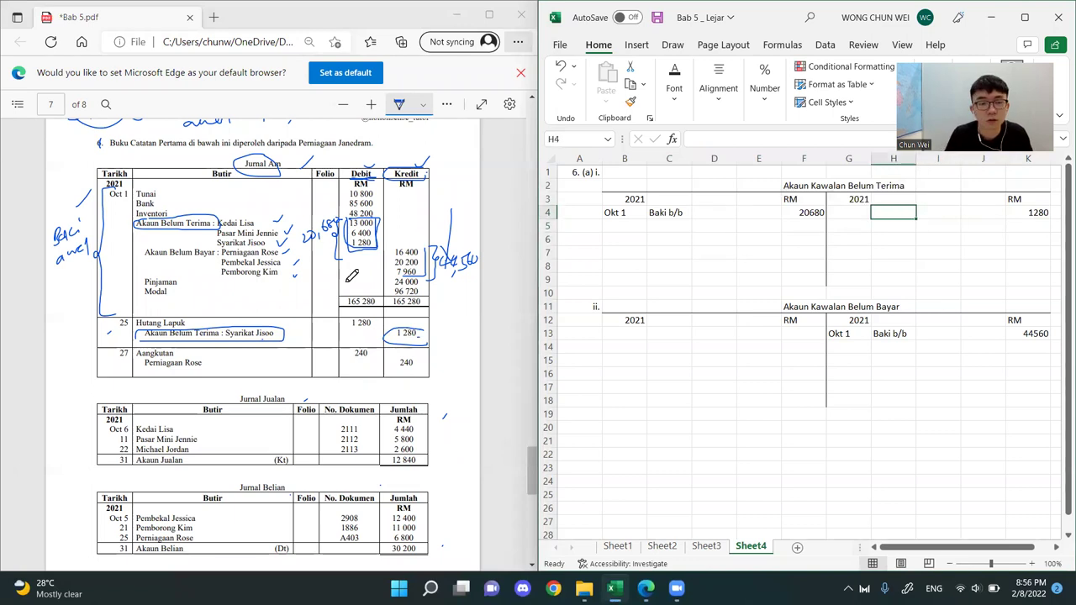
# Examine the blank details cells beside the 1280 credit in the receivables control account
pyautogui.doubleClick(894, 210)
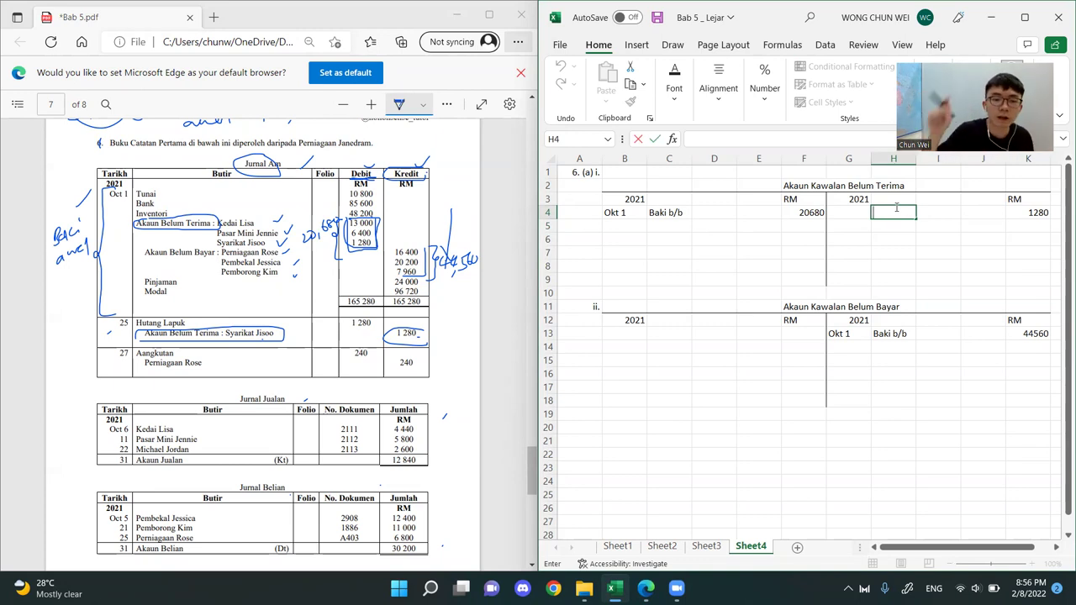
pyautogui.click(879, 237)
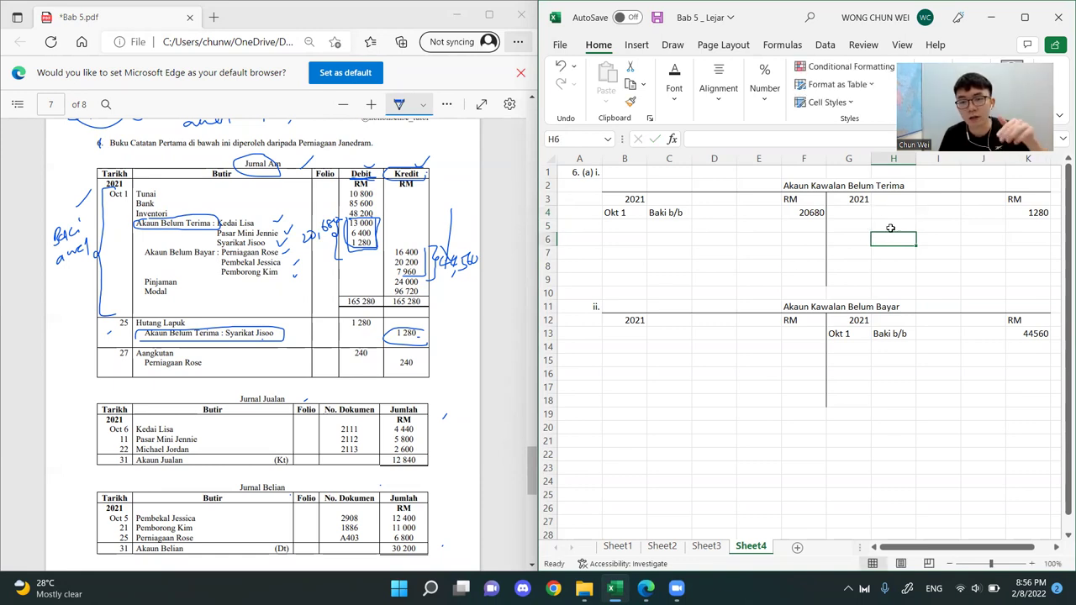
pyautogui.click(890, 217)
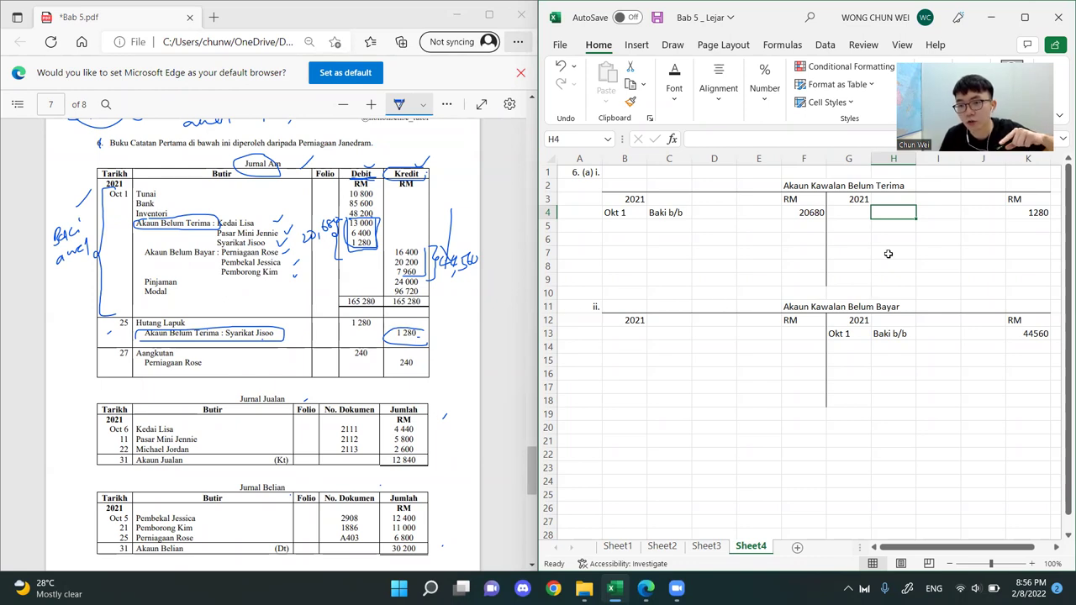
pyautogui.click(1025, 213)
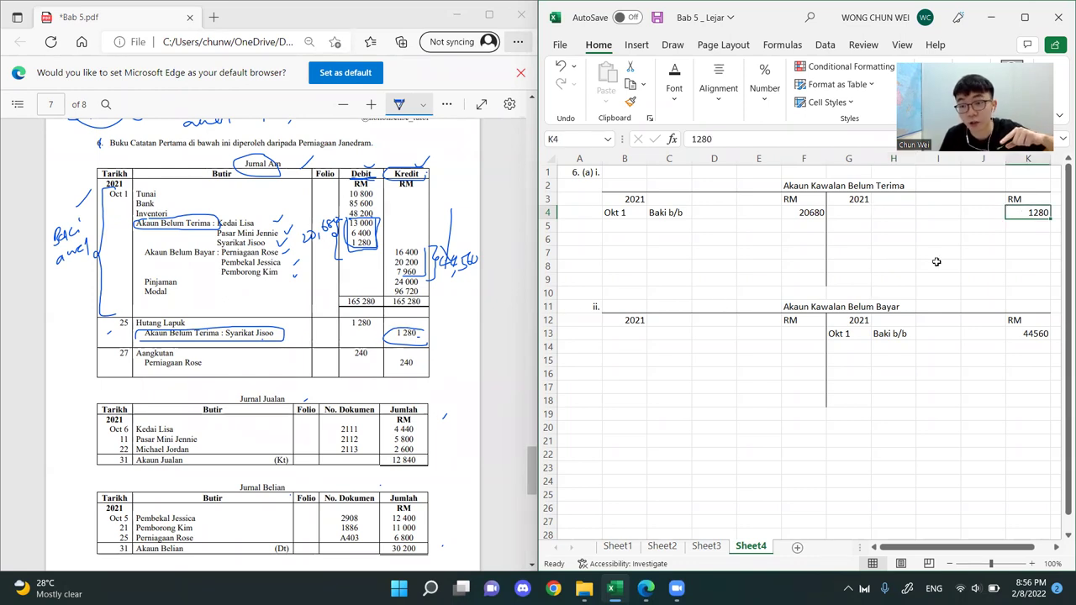
pyautogui.click(893, 212)
pyautogui.doubleClick(892, 215)
pyautogui.moveTo(894, 214); pyautogui.dragTo(956, 220)
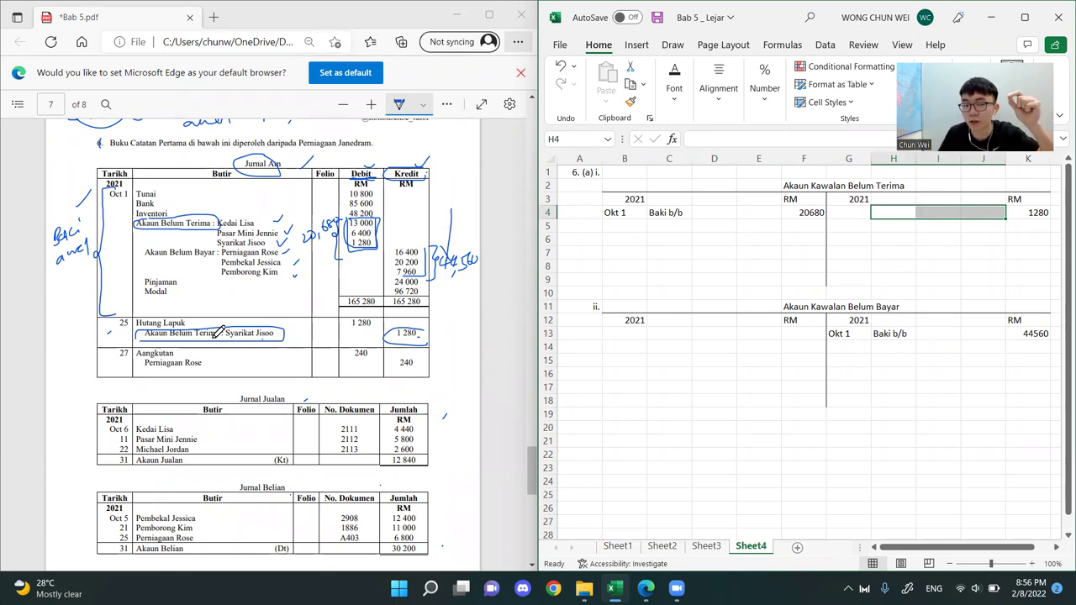
# Circle Hutang Lapuk in the PDF's Oct 25 journal entry and enter Hutang Lapuk as the details for the 1280 credit
pyautogui.click(190, 309)
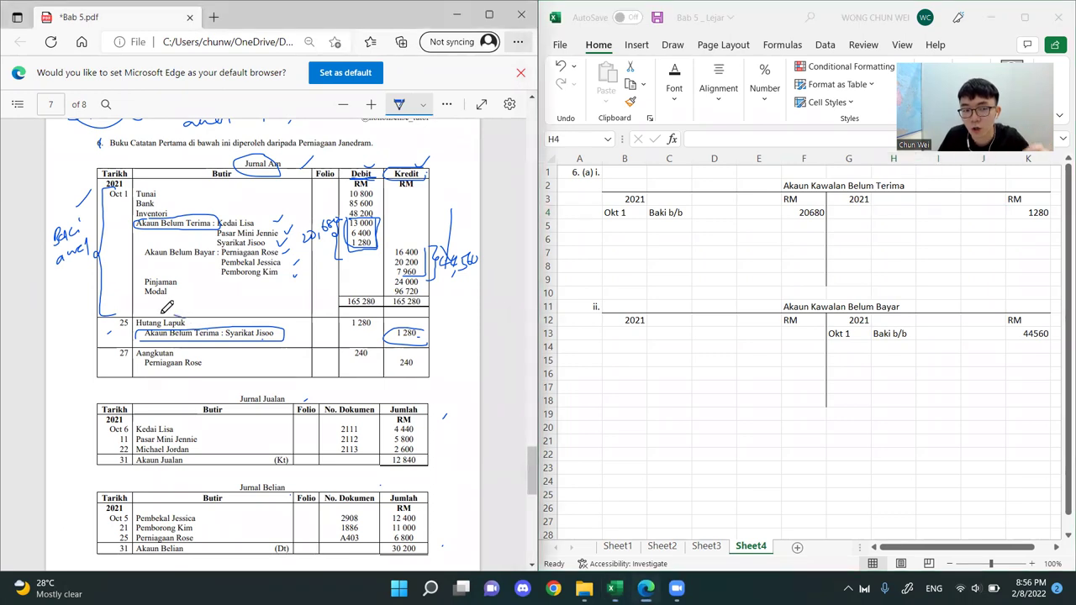
pyautogui.click(893, 213)
pyautogui.write('Hutan')
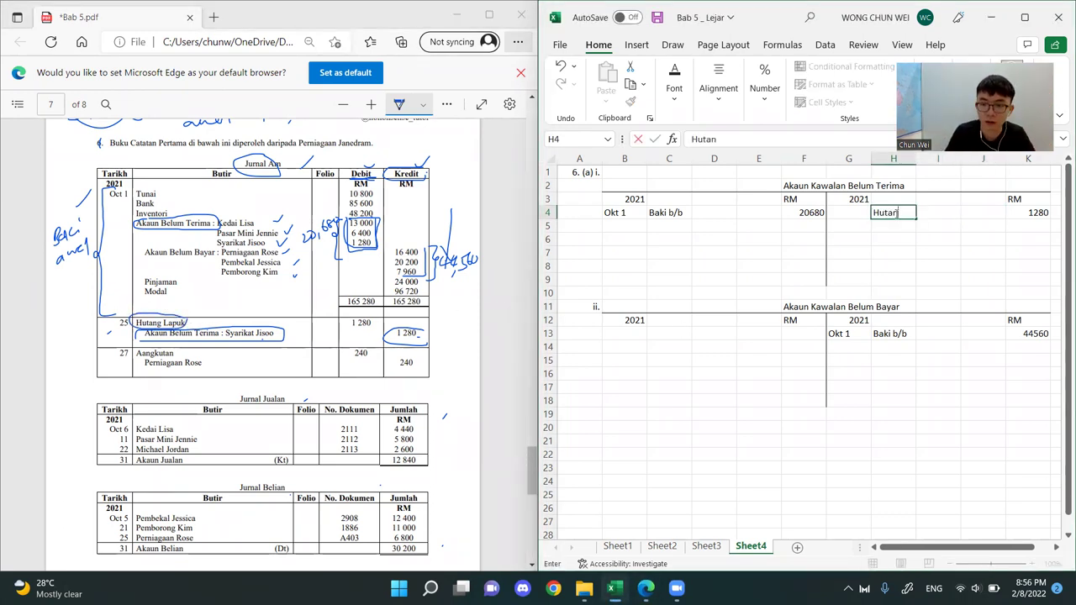
pyautogui.write('g Lapuk')
pyautogui.press('BackSpace')
pyautogui.press('BackSpace')
pyautogui.press('BackSpace')
pyautogui.press('BackSpace')
pyautogui.write('q')
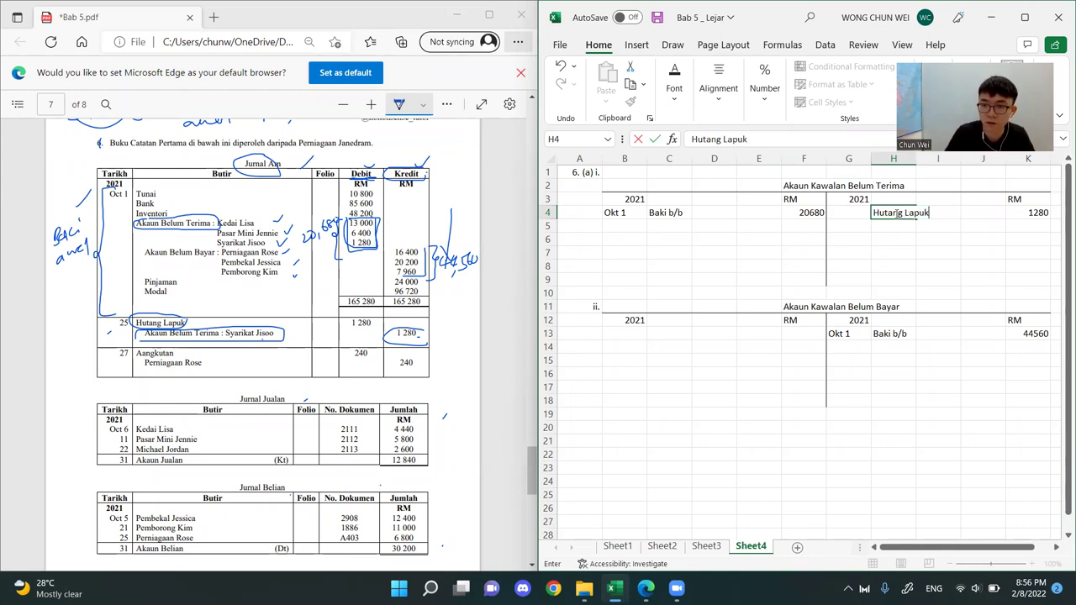
# Date the Hutang Lapuk credit entry Okt 31 in the receivables control account and review the completed row
pyautogui.press('Left')
pyautogui.press('Left')
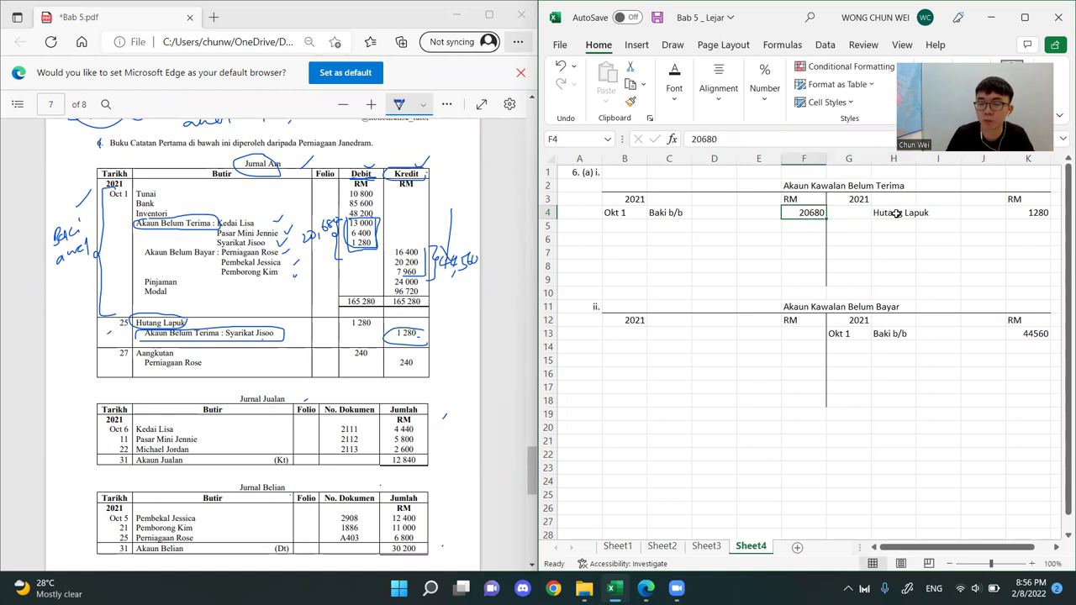
pyautogui.press('Right')
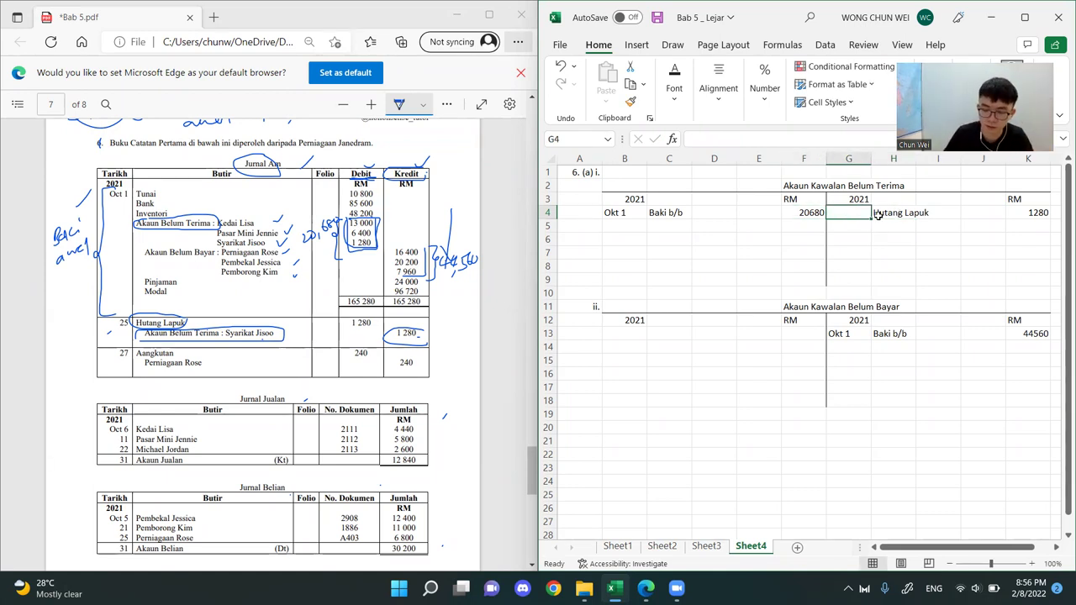
pyautogui.write("'Okt 30")
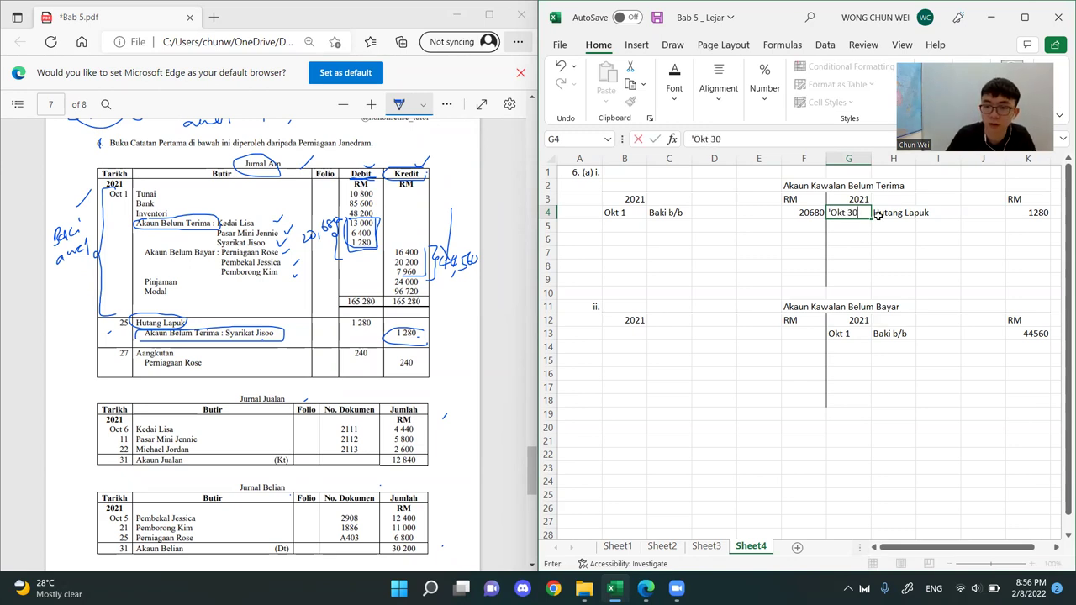
pyautogui.press('Return')
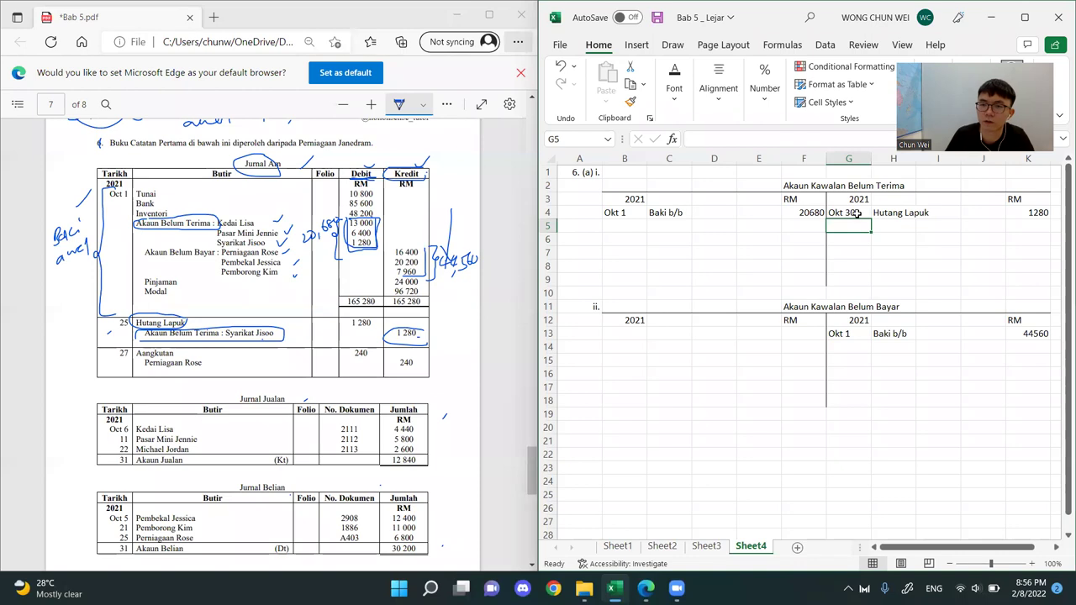
pyautogui.doubleClick(854, 212)
pyautogui.press('BackSpace')
pyautogui.write('1')
pyautogui.press('Return')
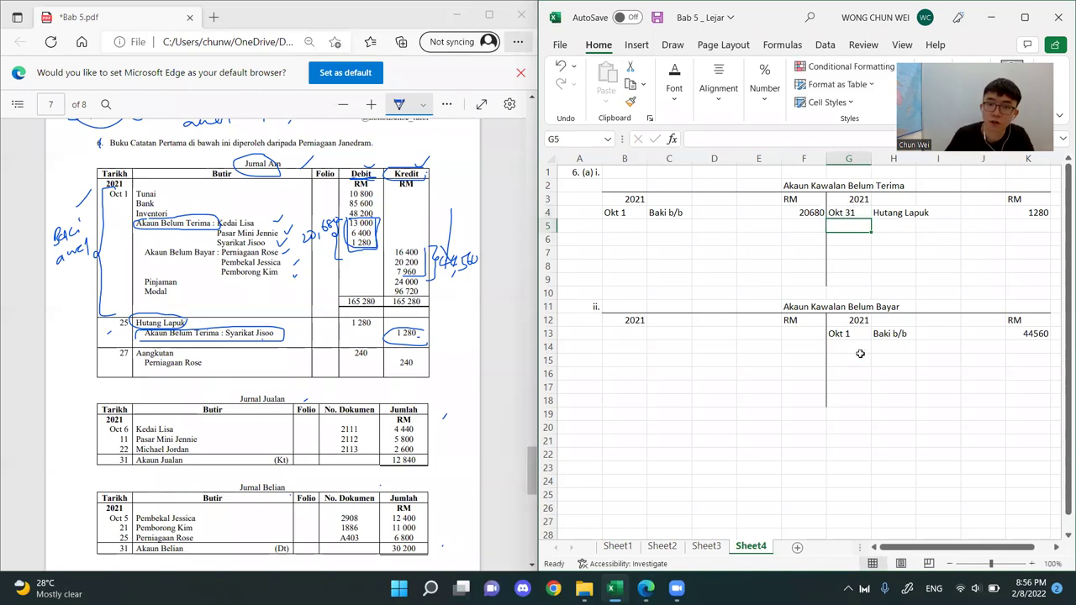
pyautogui.click(947, 278)
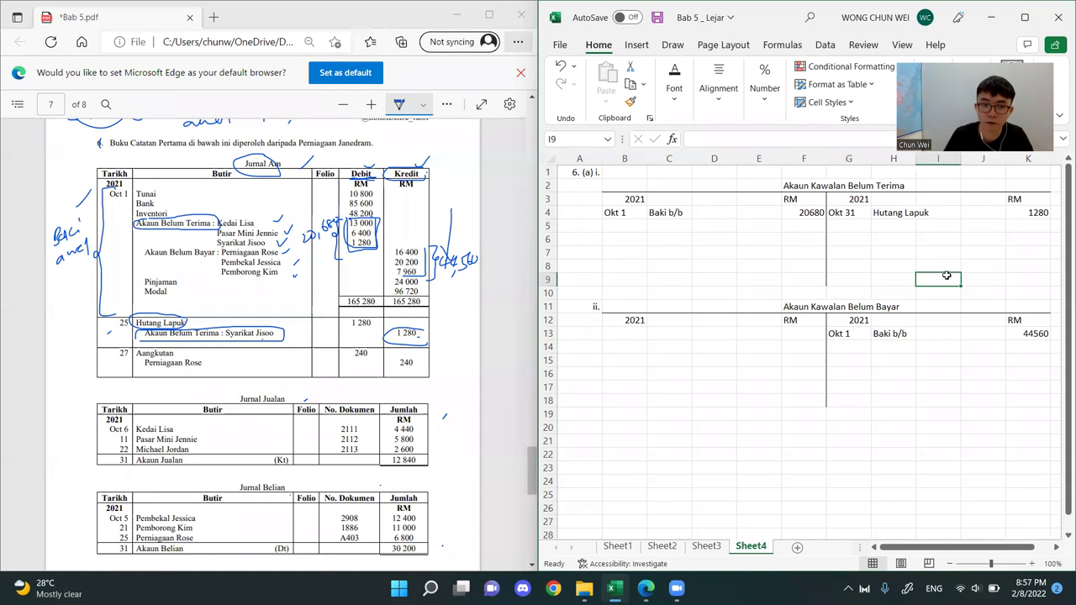
pyautogui.click(970, 243)
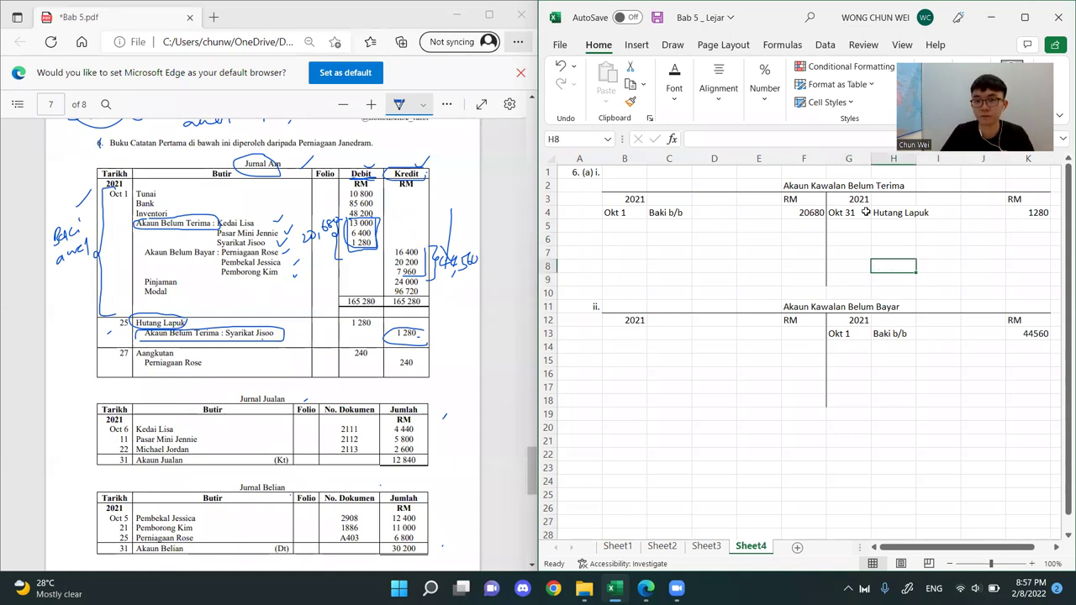
pyautogui.moveTo(847, 214); pyautogui.dragTo(1034, 215)
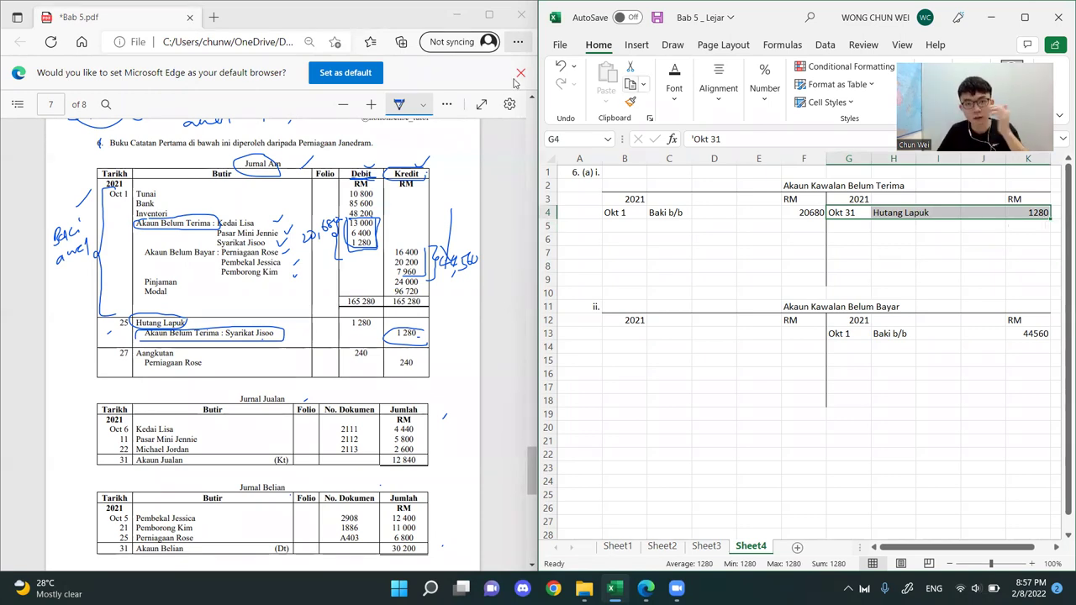
# Find the Akaun Kawalan Belum Terima format on page 2 of the PDF and compare it with the sheet's receivables account
pyautogui.click(482, 111)
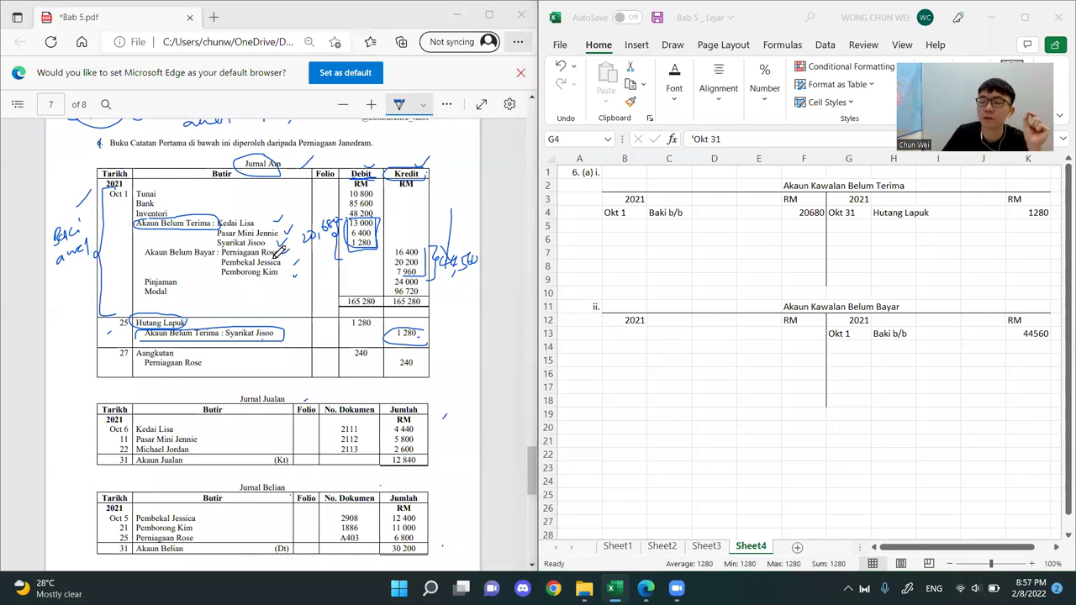
pyautogui.scroll(5, 279, 252)
pyautogui.scroll(20, 279, 252)
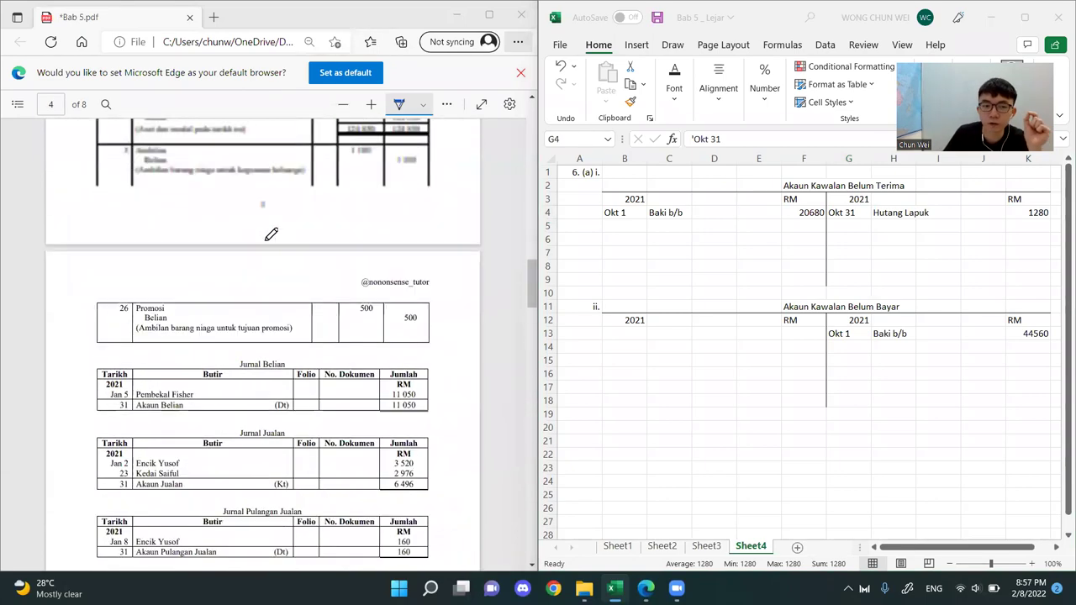
pyautogui.scroll(15, 266, 218)
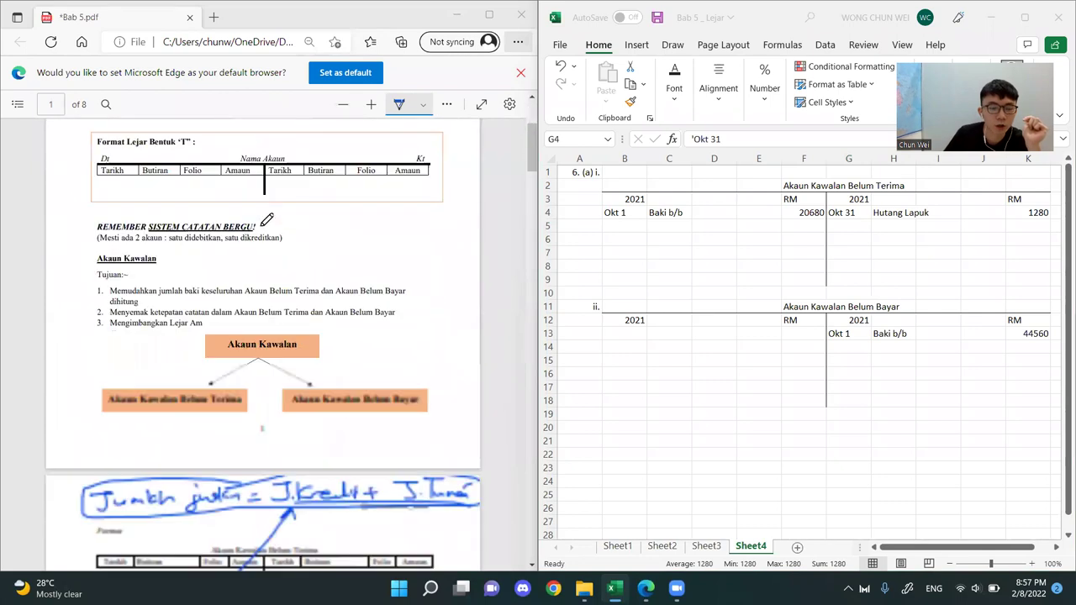
pyautogui.scroll(-6, 265, 218)
pyautogui.scroll(5, 265, 218)
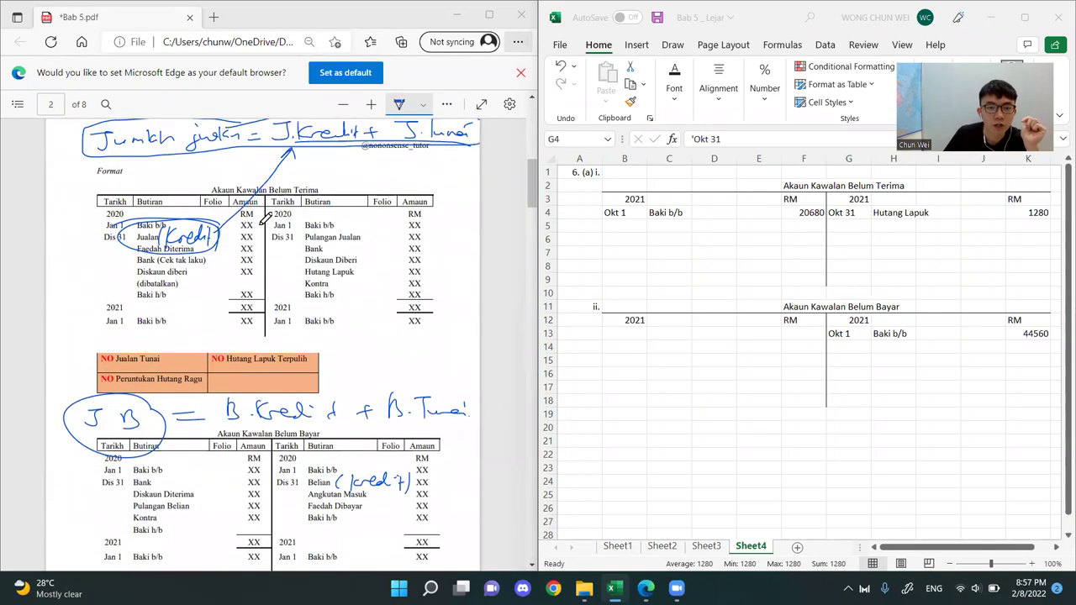
pyautogui.click(832, 210)
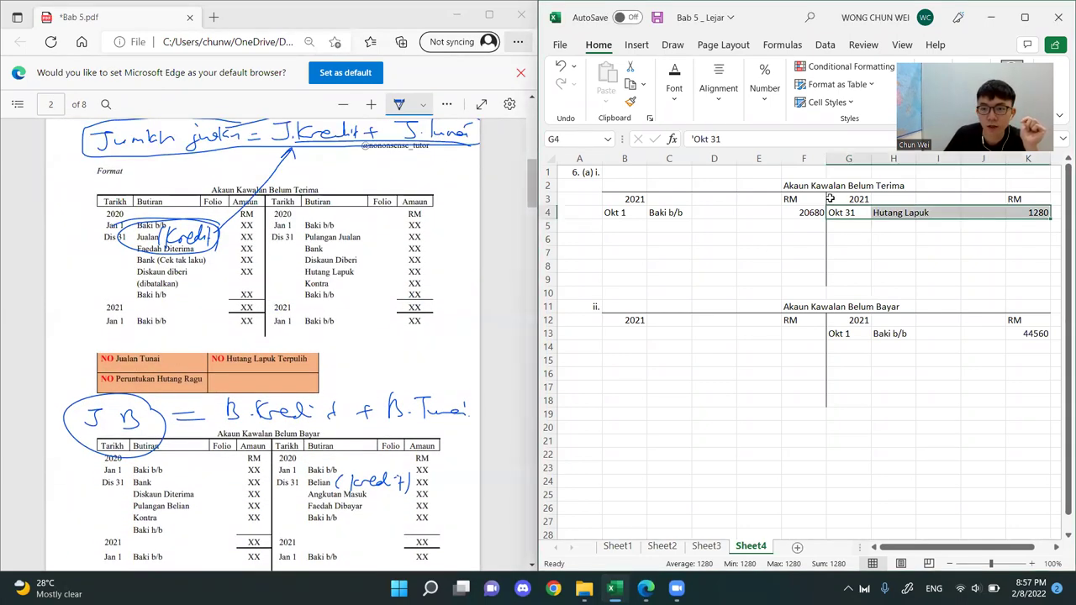
pyautogui.click(795, 186)
pyautogui.moveTo(824, 187); pyautogui.dragTo(904, 197)
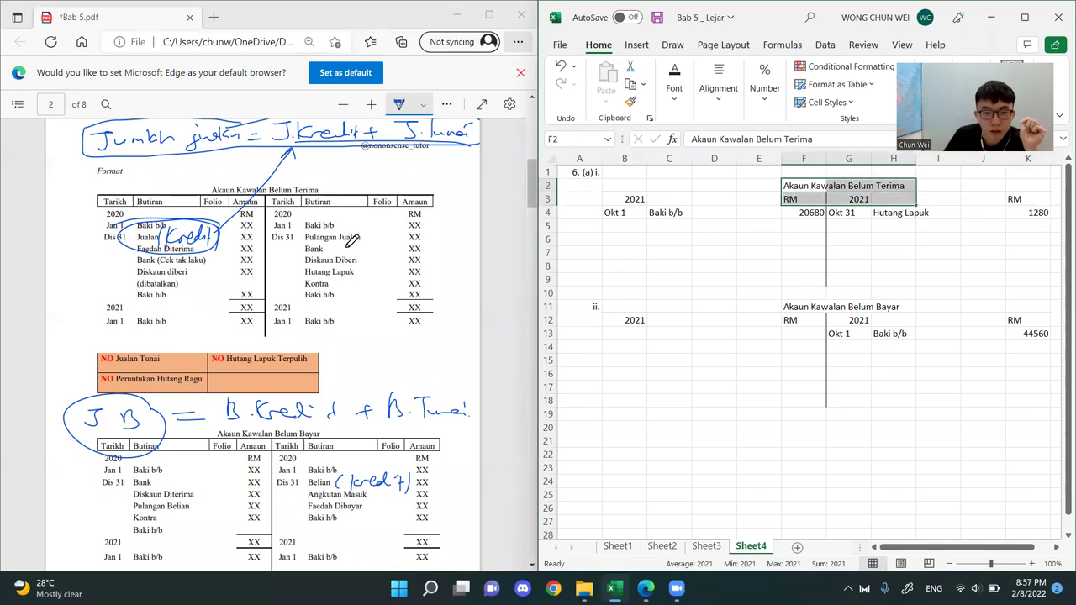
# Circle Hutang Lapuk on the credit side of the PDF's receivables format and write K above its Amaun column
pyautogui.moveTo(351, 261)
pyautogui.mouseDown()
pyautogui.moveTo(294, 268)
pyautogui.moveTo(354, 270)
pyautogui.mouseUp()
pyautogui.moveTo(425, 190)
pyautogui.mouseDown()
pyautogui.moveTo(426, 176)
pyautogui.moveTo(446, 192)
pyautogui.mouseUp()
pyautogui.click(881, 220)
pyautogui.moveTo(882, 217)
pyautogui.mouseDown()
pyautogui.moveTo(990, 255)
pyautogui.moveTo(992, 281)
pyautogui.mouseUp()
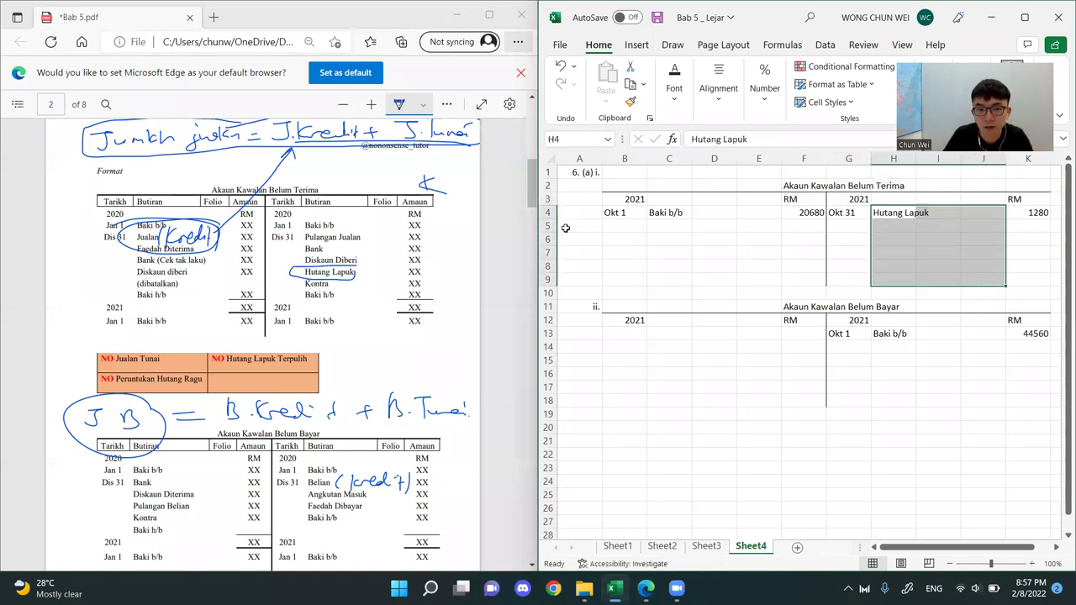
pyautogui.click(424, 244)
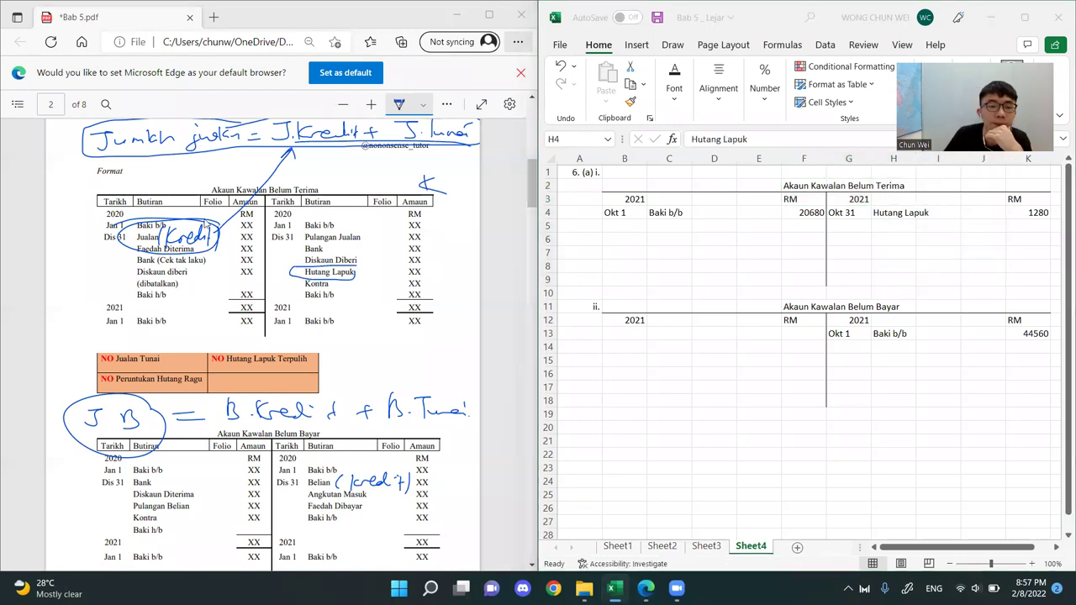
# Return to the Jurnal Am on page 7 of the PDF, circle Perniagaan Rose and underline Akaun Belum Bayar in the Oct 1 entry
pyautogui.scroll(-20, 229, 227)
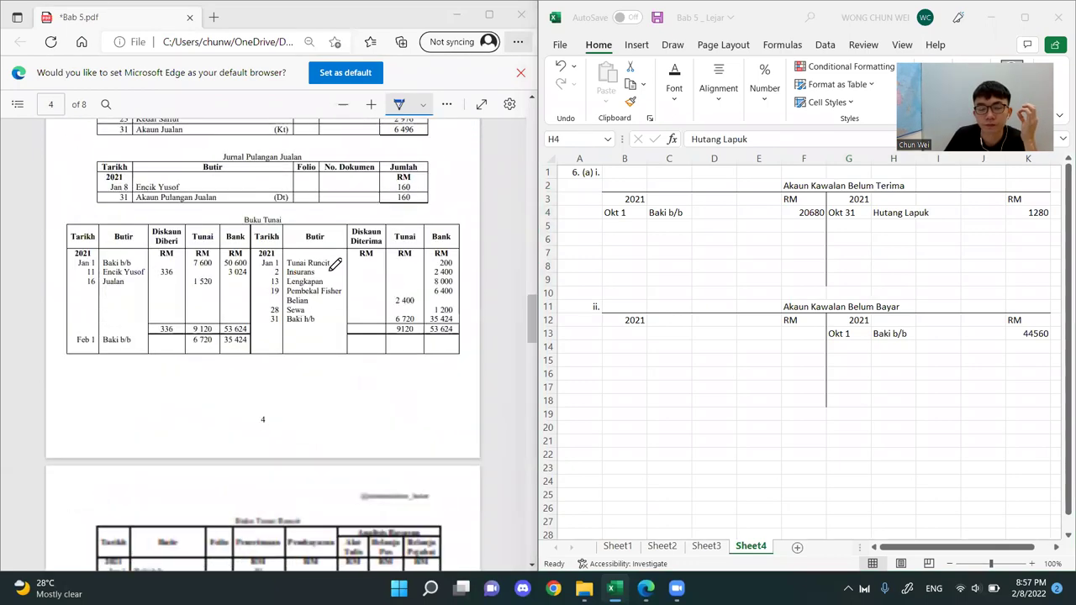
pyautogui.scroll(-15, 342, 265)
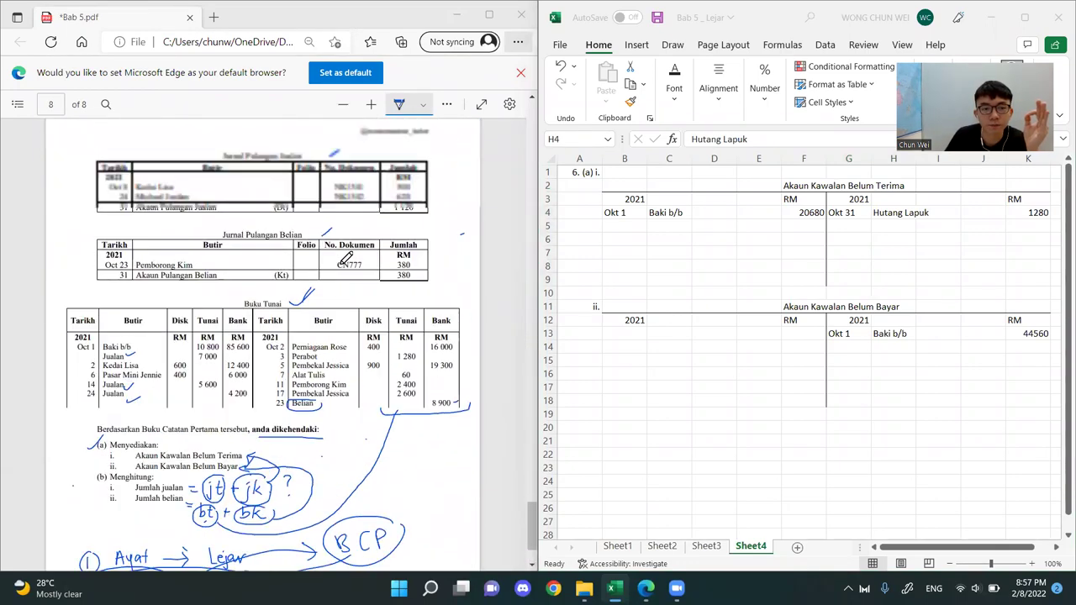
pyautogui.scroll(8, 345, 258)
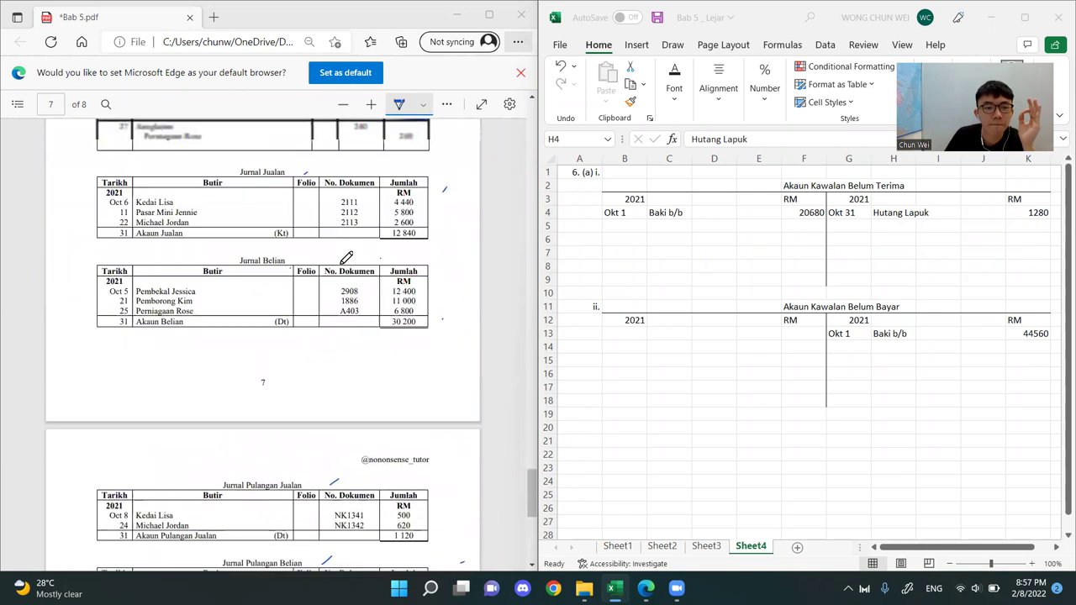
pyautogui.scroll(1, 346, 258)
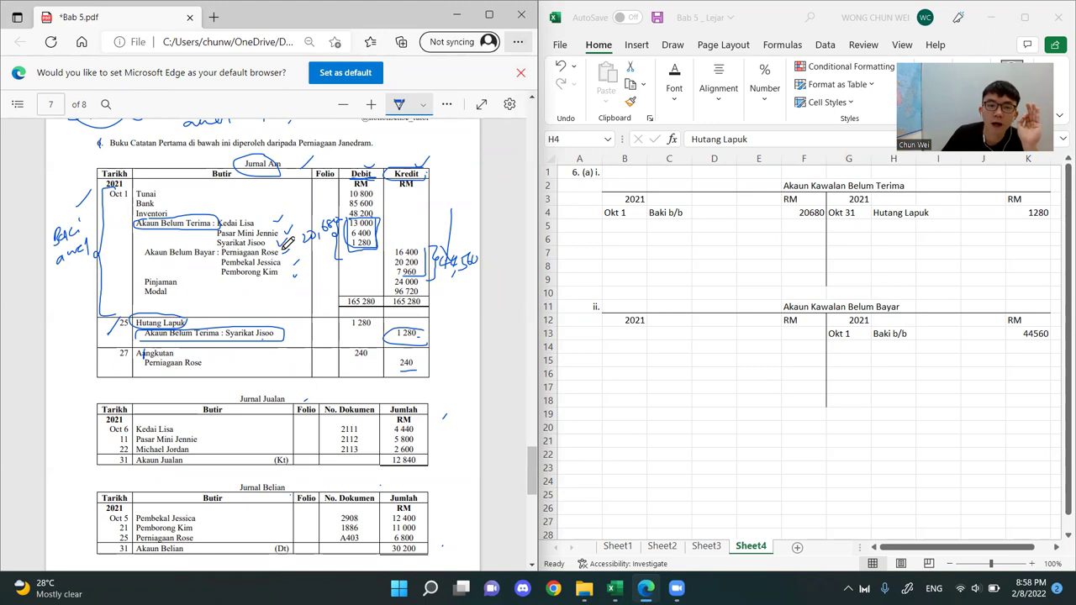
pyautogui.moveTo(281, 244)
pyautogui.mouseDown()
pyautogui.moveTo(219, 248)
pyautogui.moveTo(282, 251)
pyautogui.mouseUp()
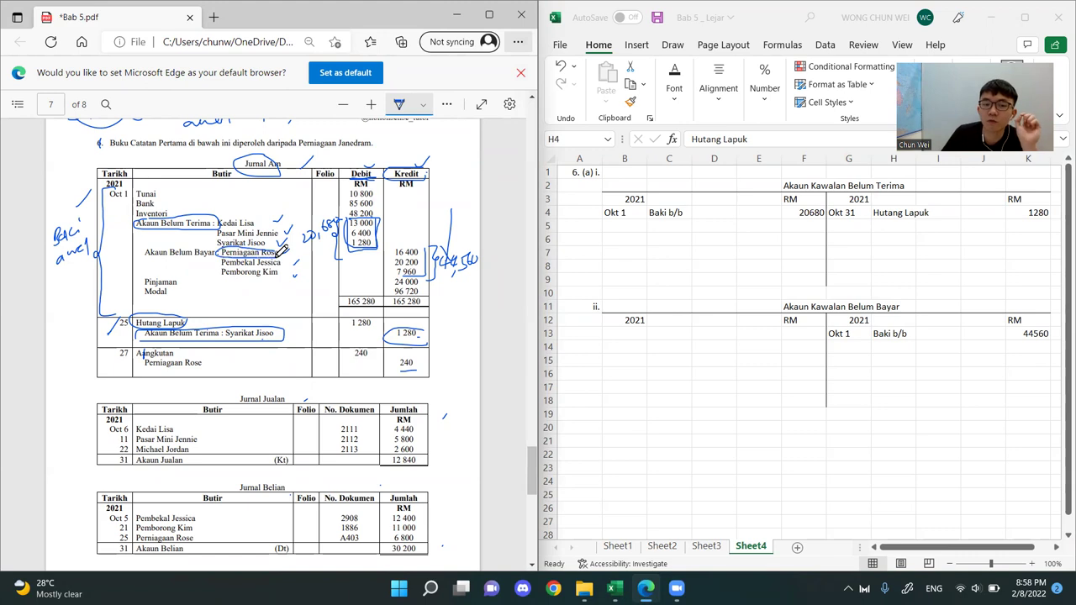
pyautogui.moveTo(145, 261); pyautogui.dragTo(213, 262)
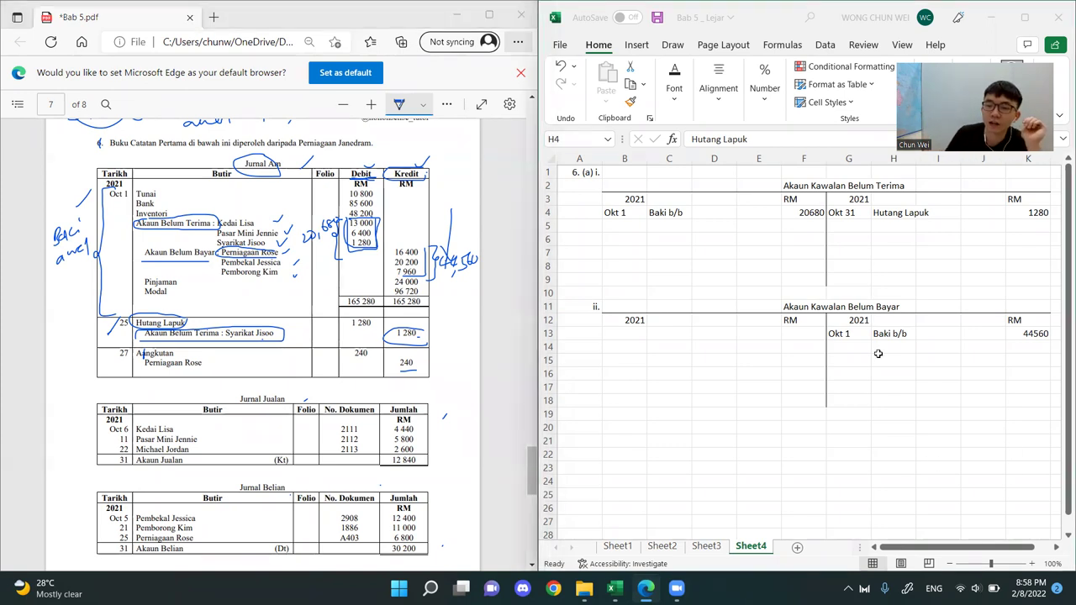
# Circle the 240 credit in the PDF's Oct 27 entry and enter 240 on the credit side of Akaun Kawalan Belum Bayar
pyautogui.moveTo(822, 307); pyautogui.dragTo(883, 307)
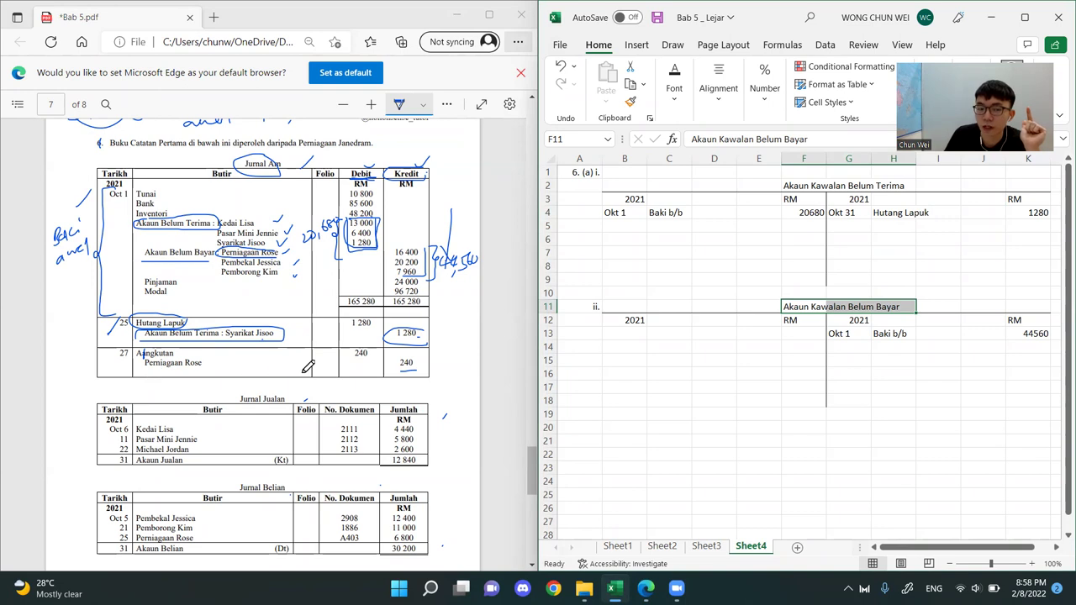
pyautogui.moveTo(119, 351)
pyautogui.mouseDown()
pyautogui.moveTo(116, 363)
pyautogui.moveTo(130, 357)
pyautogui.moveTo(140, 370)
pyautogui.moveTo(154, 357)
pyautogui.mouseUp()
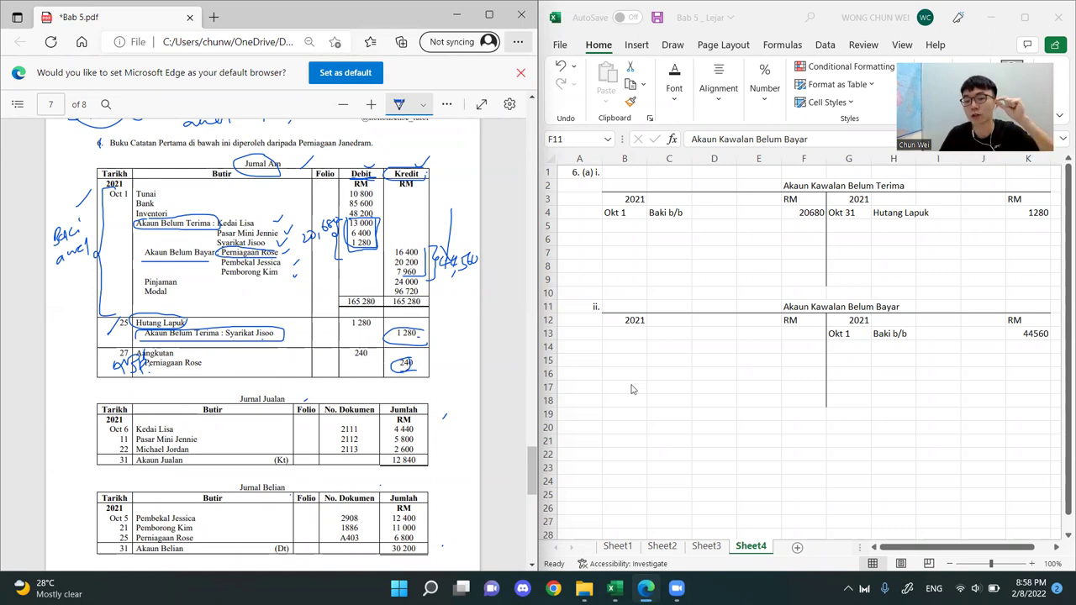
pyautogui.click(854, 300)
pyautogui.click(1027, 347)
pyautogui.moveTo(1027, 306); pyautogui.dragTo(848, 353)
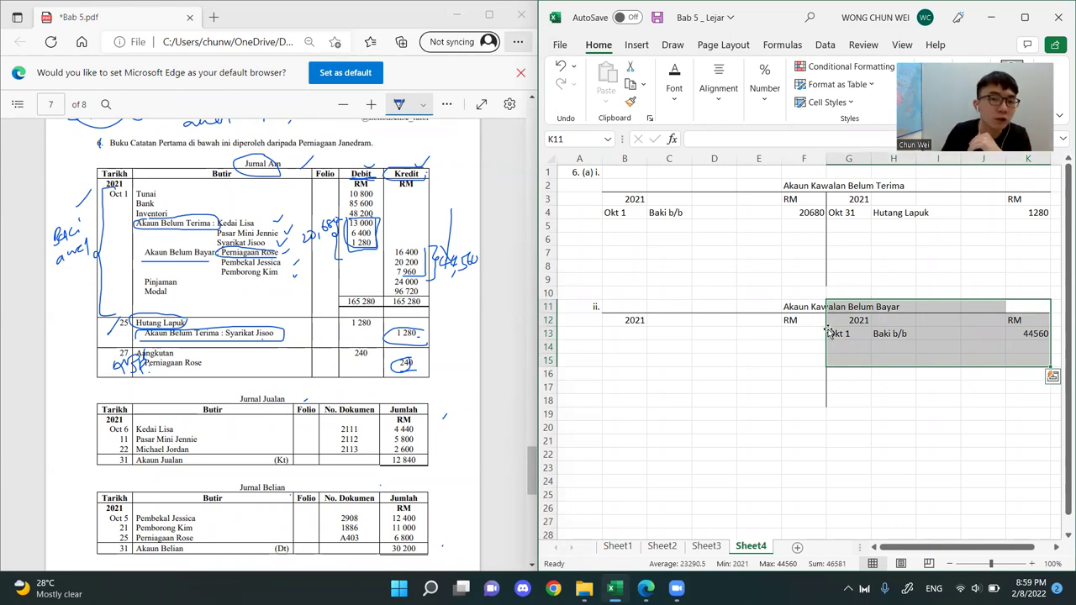
pyautogui.click(945, 345)
pyautogui.click(1023, 343)
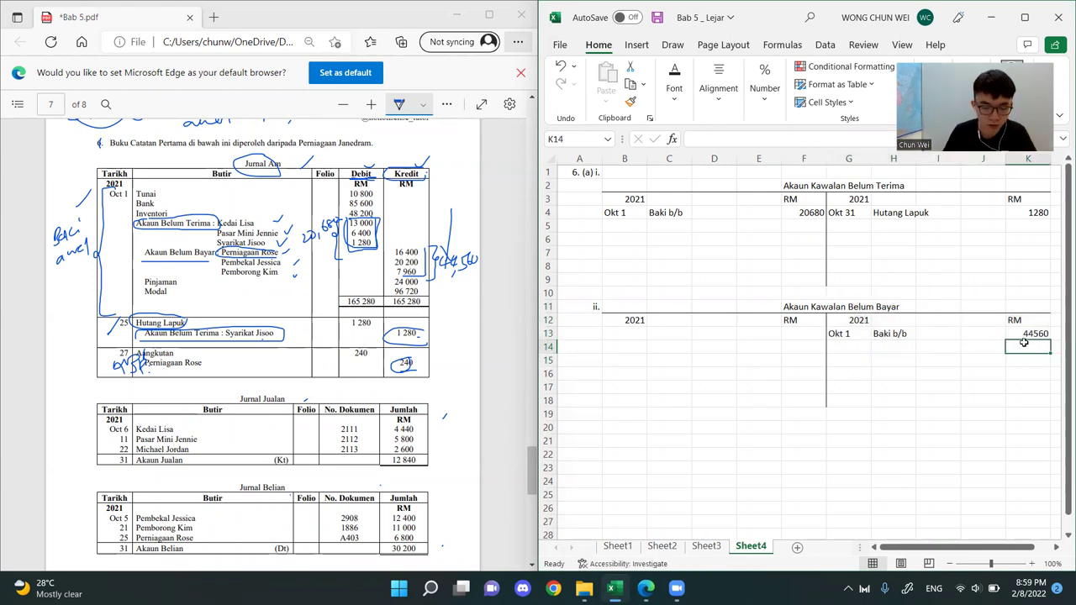
pyautogui.write('240')
pyautogui.press('Return')
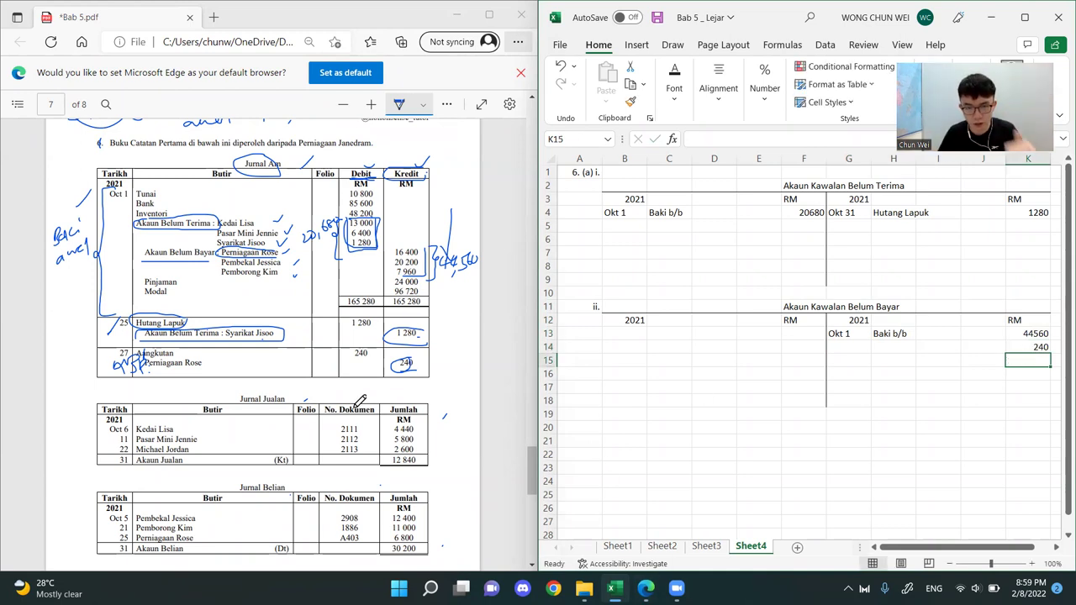
# Circle Angkutan in the PDF's Oct 27 entry and enter Angkutan as the details for the payables account's 240 credit
pyautogui.click(897, 347)
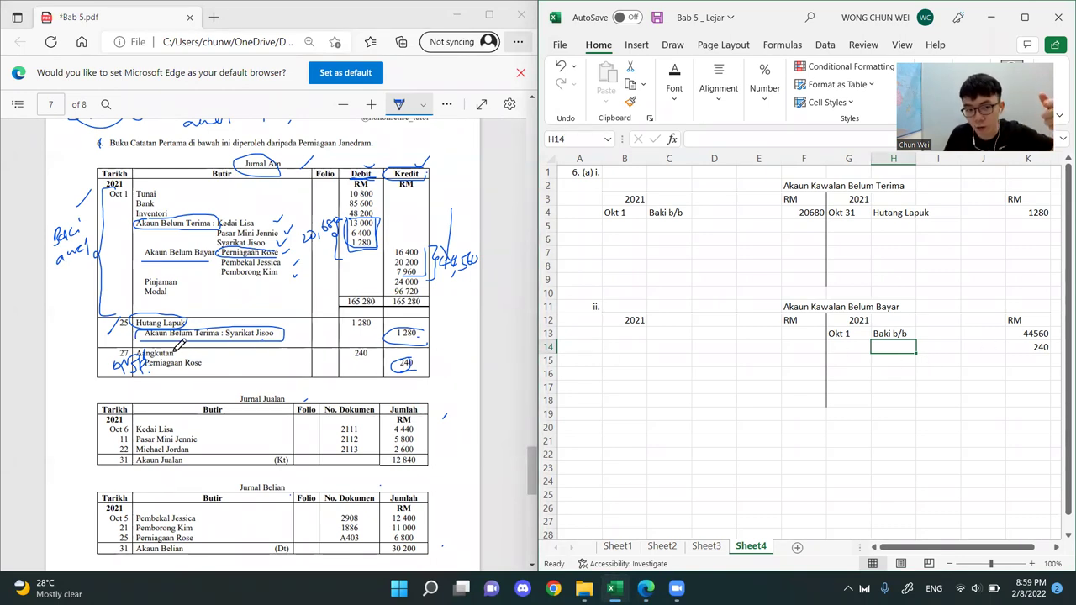
pyautogui.click(177, 349)
pyautogui.moveTo(178, 350); pyautogui.dragTo(134, 358)
pyautogui.click(884, 344)
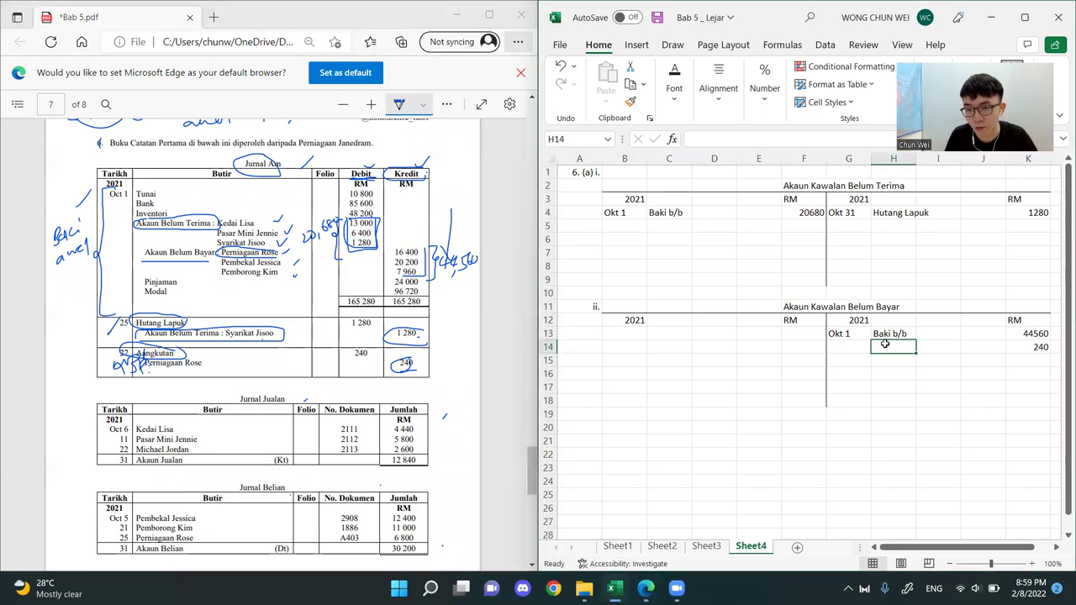
pyautogui.write('Angkutan')
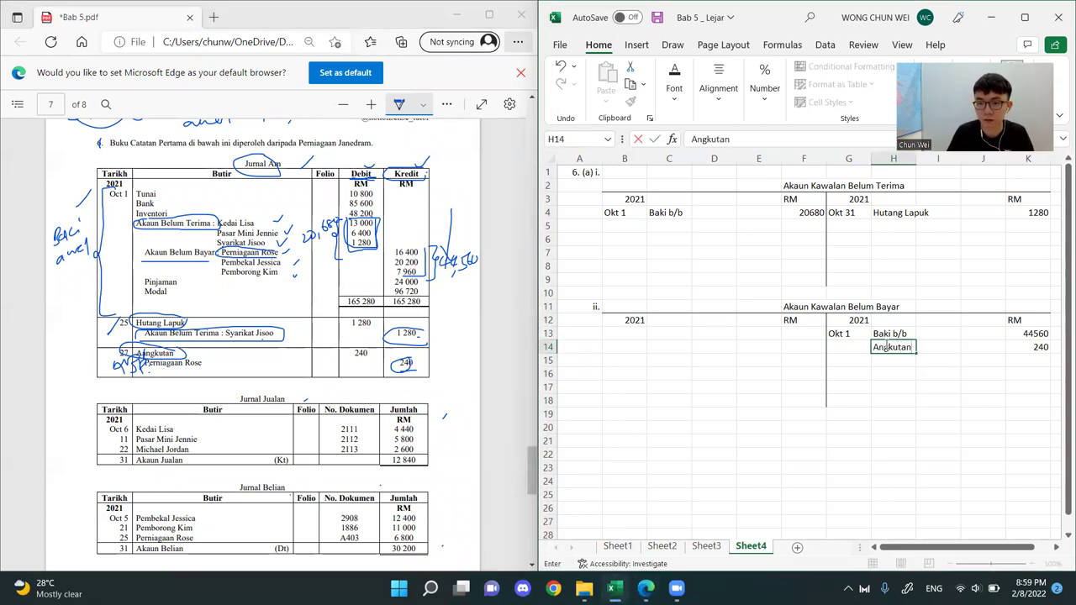
pyautogui.press('Return')
# Date the Angkutan credit entry Okt 31 in the payables control account, then shorten the date to 31
pyautogui.press('Left')
pyautogui.press('Up')
pyautogui.write("'Ok")
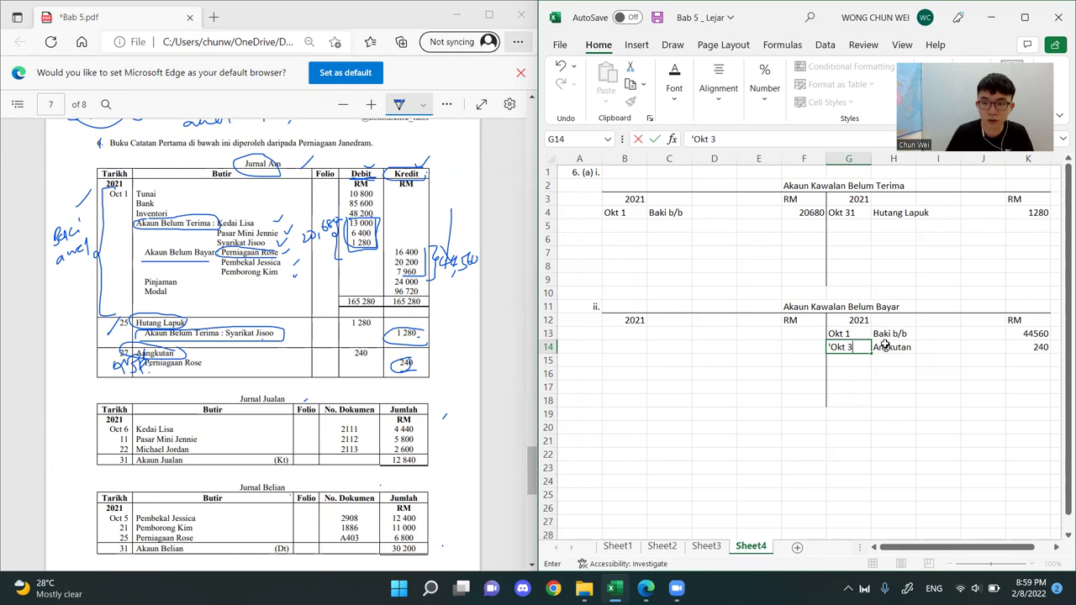
pyautogui.press('Return')
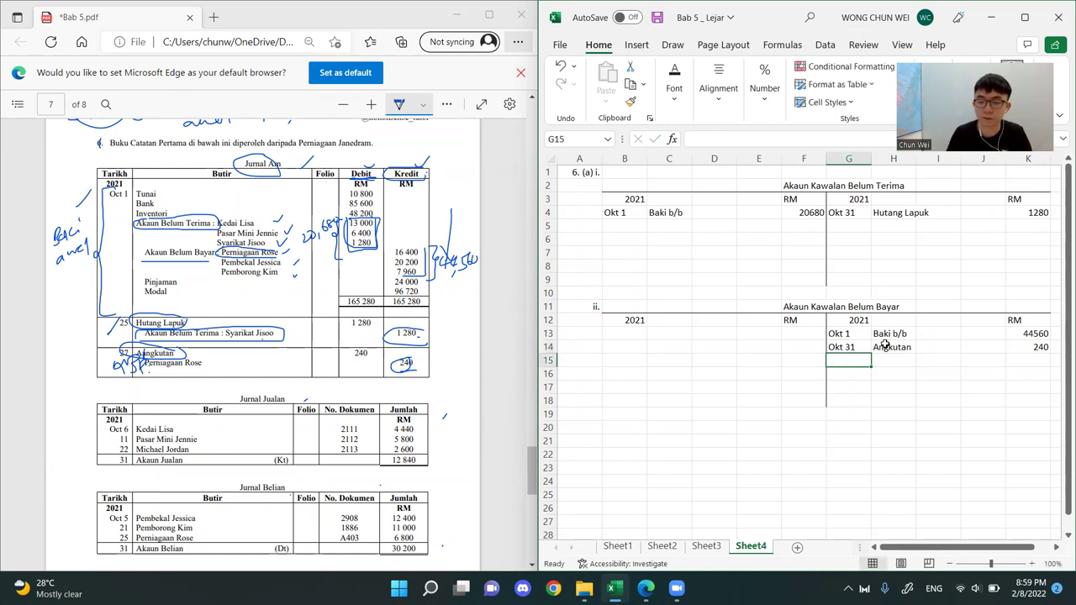
pyautogui.doubleClick(849, 347)
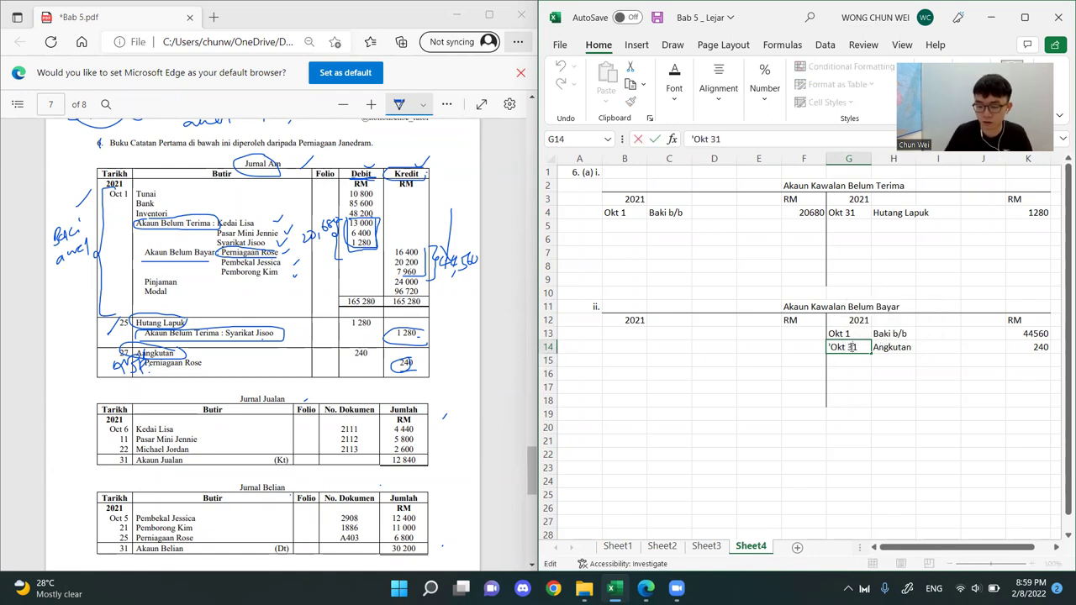
pyautogui.press('BackSpace')
pyautogui.press('BackSpace')
pyautogui.press('BackSpace')
pyautogui.press('BackSpace')
pyautogui.press('BackSpace')
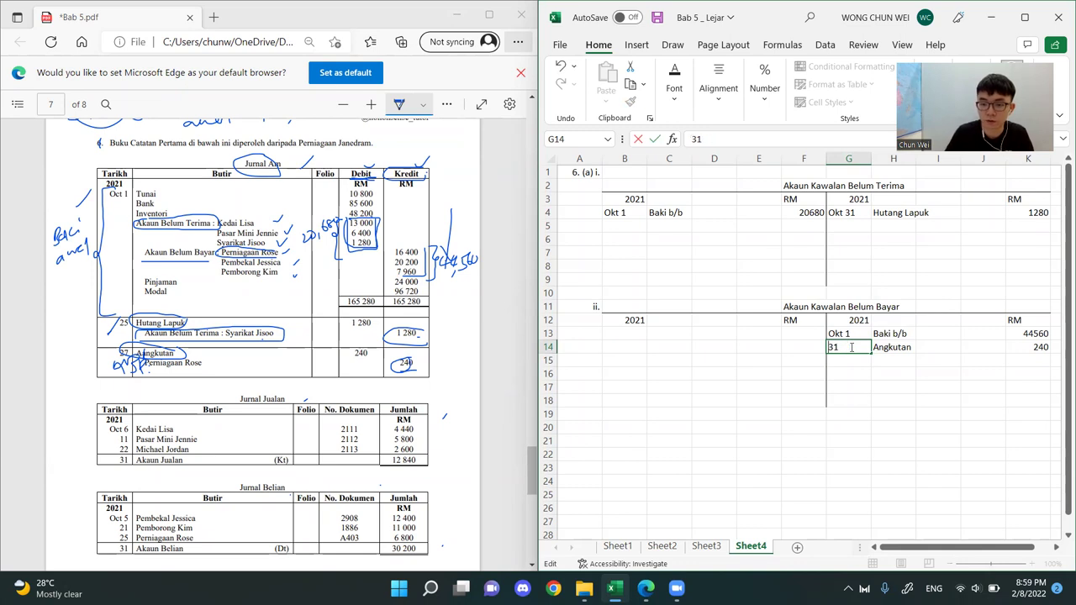
pyautogui.press('Return')
pyautogui.click(952, 429)
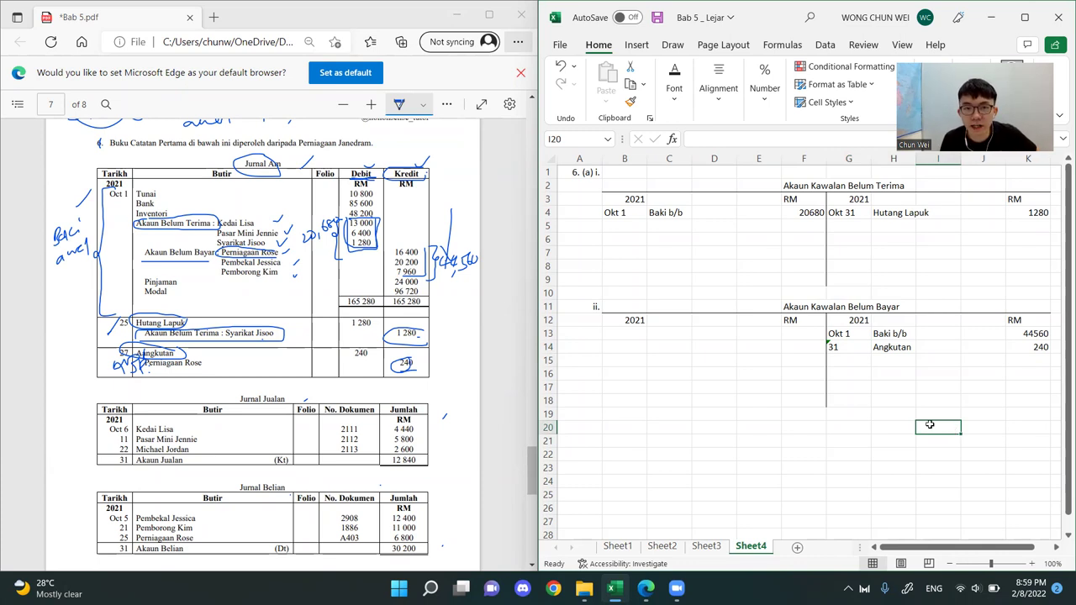
# Cross out the individual customer rows in the PDF's Jurnal Jualan, circle the Akaun Jualan total row and write Kredit beside it
pyautogui.scroll(-3, 274, 319)
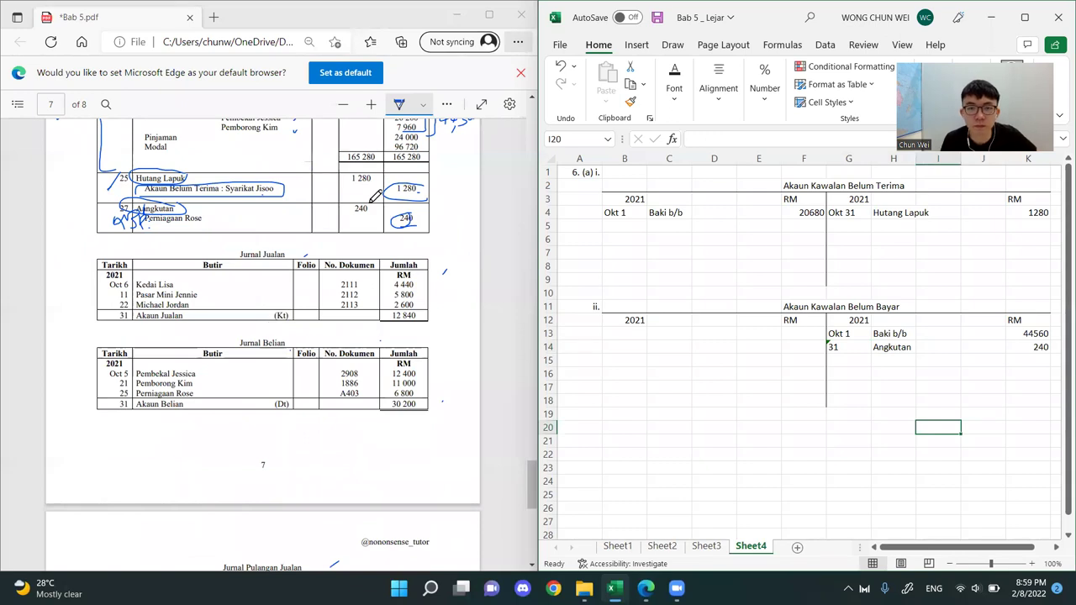
pyautogui.click(509, 72)
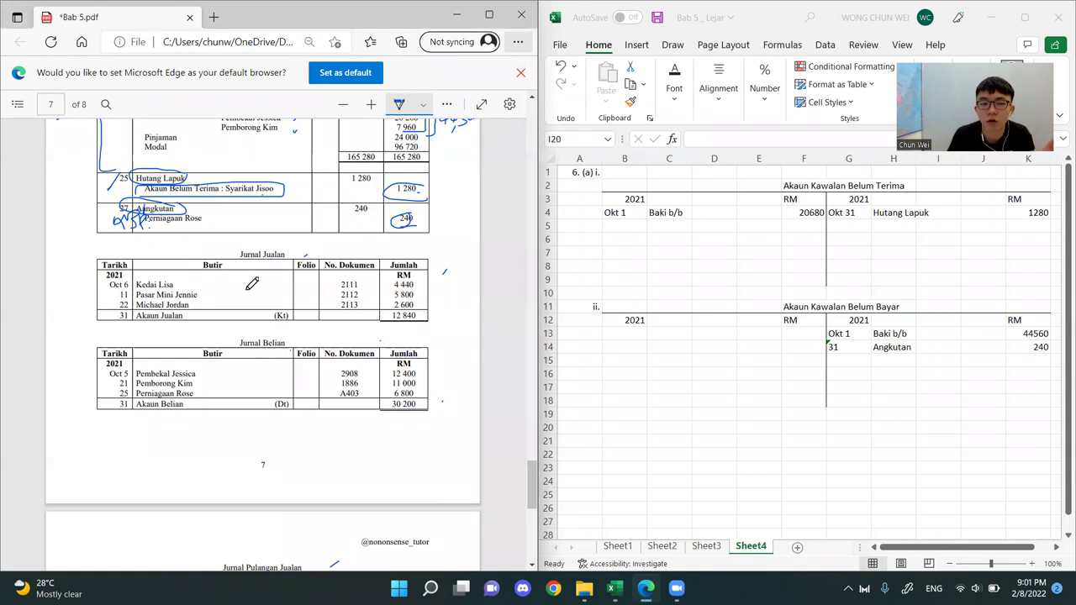
pyautogui.moveTo(420, 281)
pyautogui.mouseDown()
pyautogui.moveTo(269, 300)
pyautogui.moveTo(113, 292)
pyautogui.moveTo(450, 293)
pyautogui.moveTo(420, 269)
pyautogui.moveTo(391, 275)
pyautogui.mouseUp()
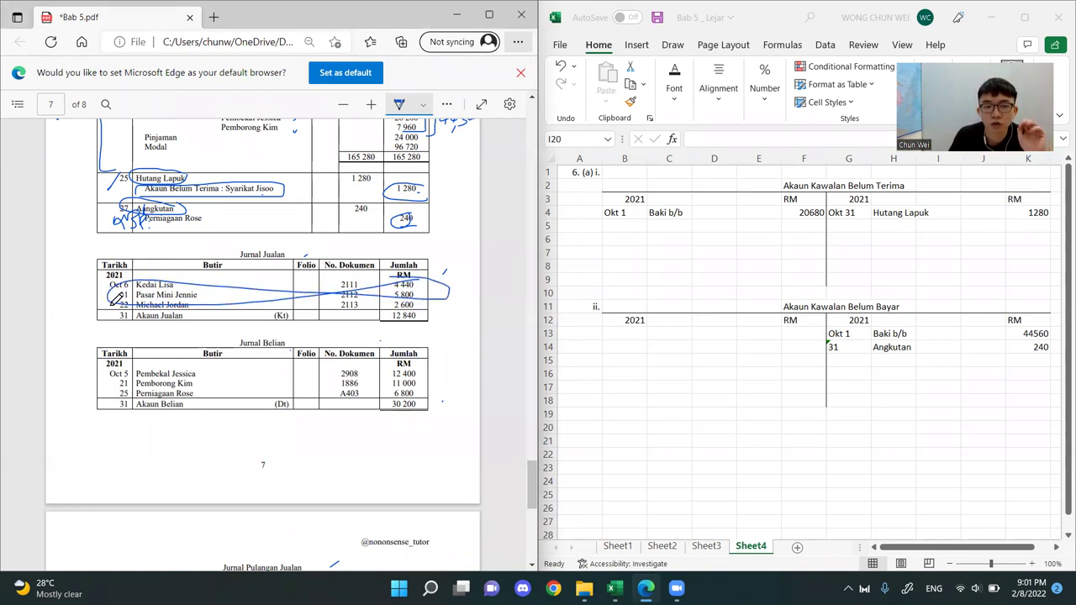
pyautogui.moveTo(182, 307)
pyautogui.mouseDown()
pyautogui.moveTo(118, 304)
pyautogui.moveTo(141, 323)
pyautogui.moveTo(412, 327)
pyautogui.moveTo(418, 304)
pyautogui.moveTo(182, 308)
pyautogui.mouseUp()
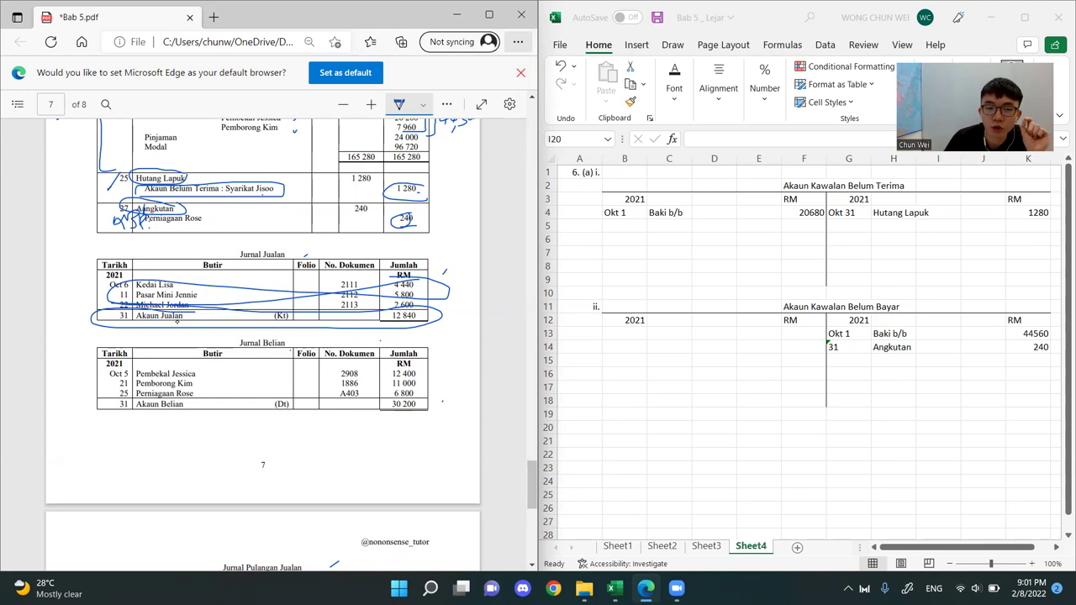
pyautogui.moveTo(193, 306)
pyautogui.mouseDown()
pyautogui.moveTo(201, 323)
pyautogui.moveTo(228, 316)
pyautogui.moveTo(236, 334)
pyautogui.mouseUp()
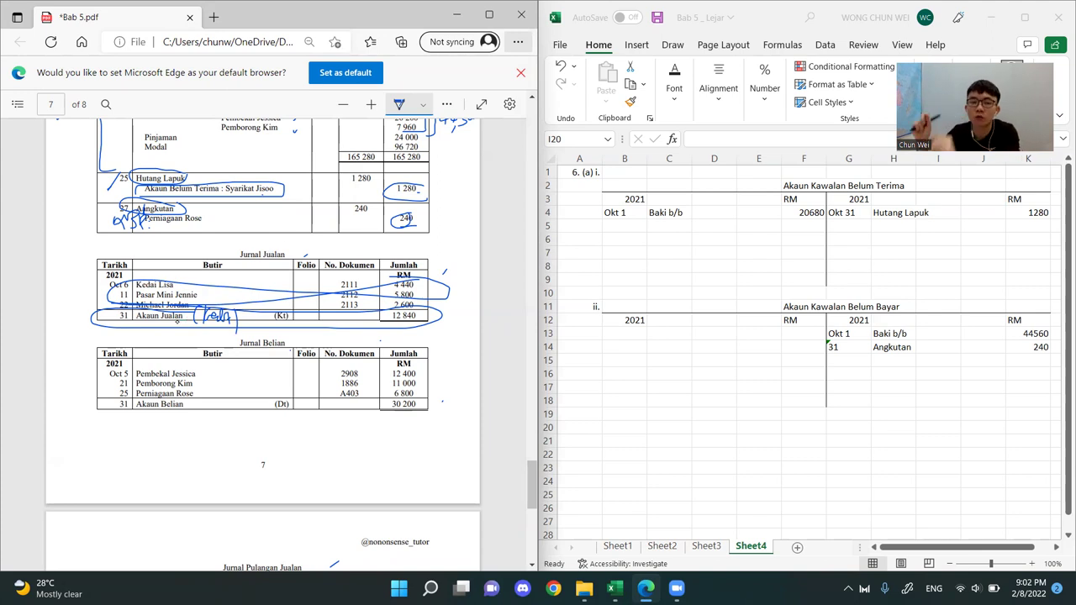
pyautogui.moveTo(277, 245); pyautogui.dragTo(290, 244)
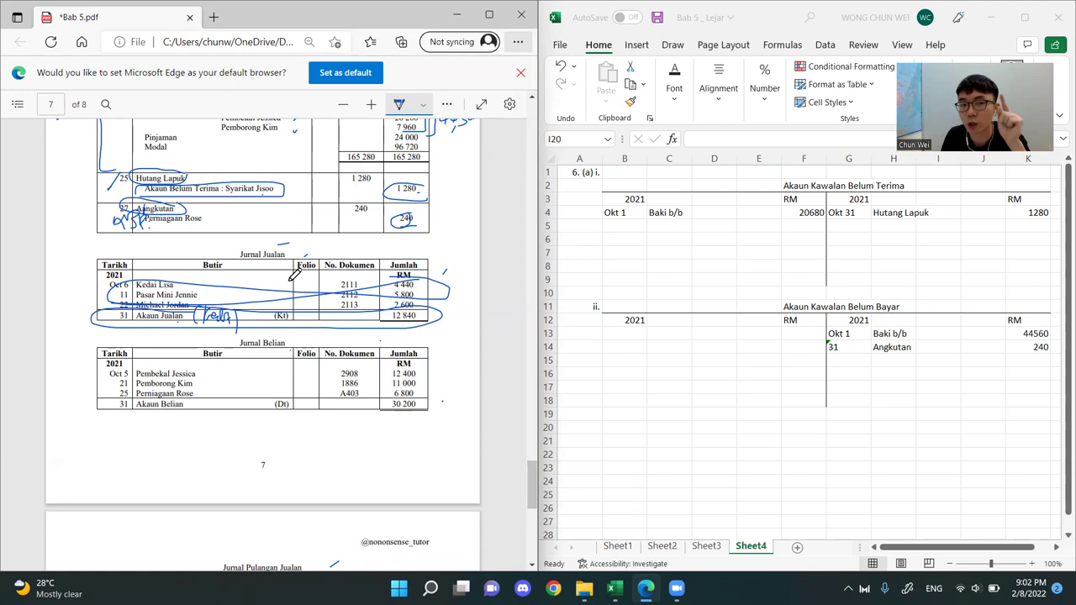
# Circle Belian in the PDF's Jurnal Belian heading and write Kredit beside its Akaun Belian total row
pyautogui.scroll(-6, 298, 274)
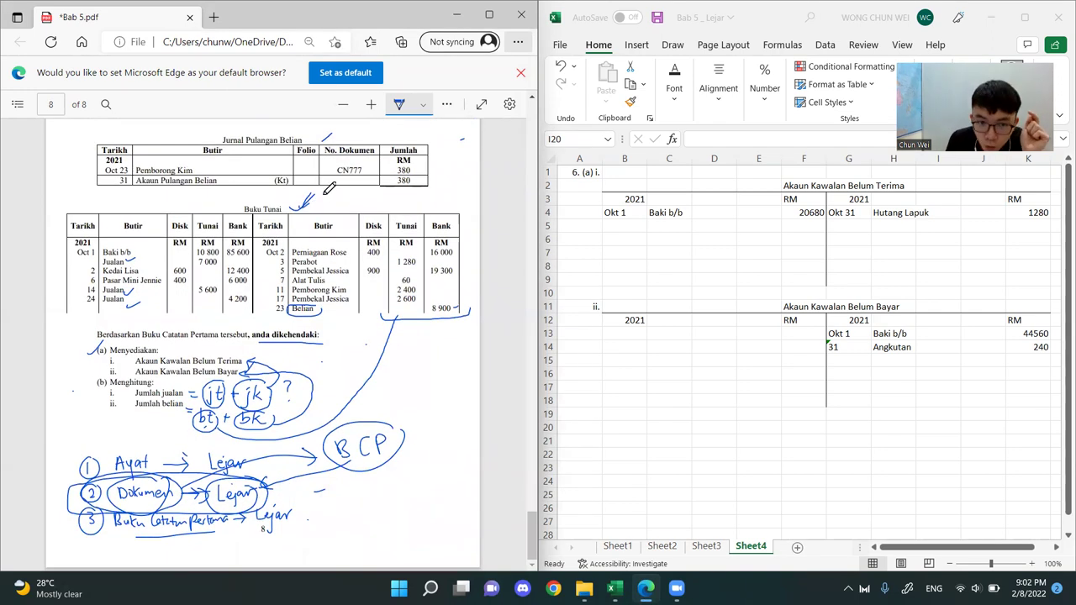
pyautogui.scroll(6, 379, 256)
pyautogui.scroll(2, 377, 256)
pyautogui.scroll(-2, 370, 265)
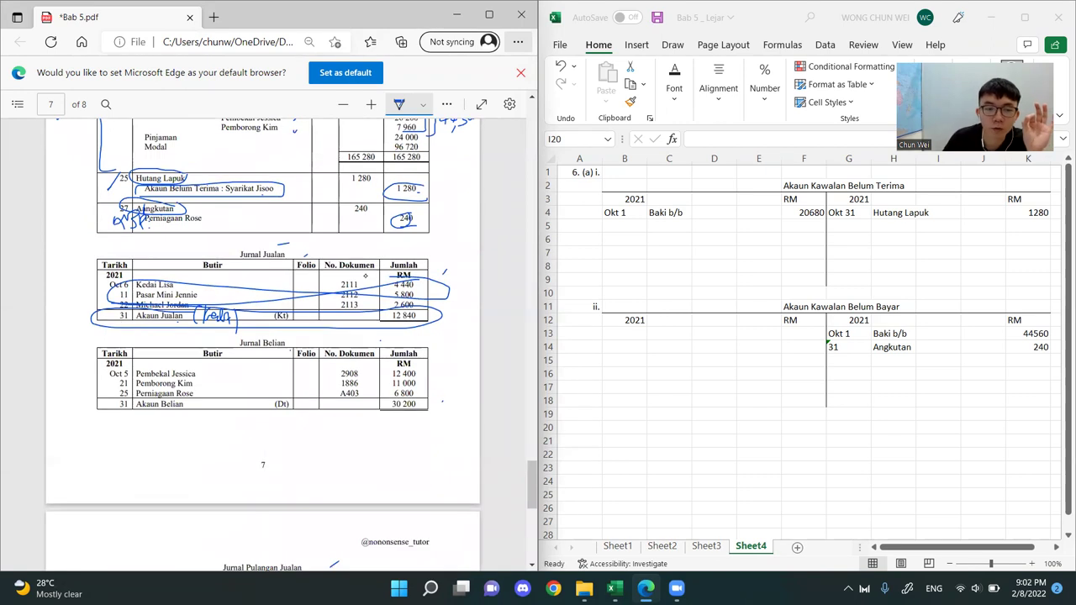
pyautogui.moveTo(283, 339)
pyautogui.mouseDown()
pyautogui.moveTo(245, 356)
pyautogui.moveTo(281, 351)
pyautogui.mouseUp()
pyautogui.moveTo(214, 410)
pyautogui.mouseDown()
pyautogui.moveTo(243, 400)
pyautogui.moveTo(200, 391)
pyautogui.moveTo(212, 410)
pyautogui.mouseUp()
pyautogui.moveTo(246, 400); pyautogui.dragTo(235, 432)
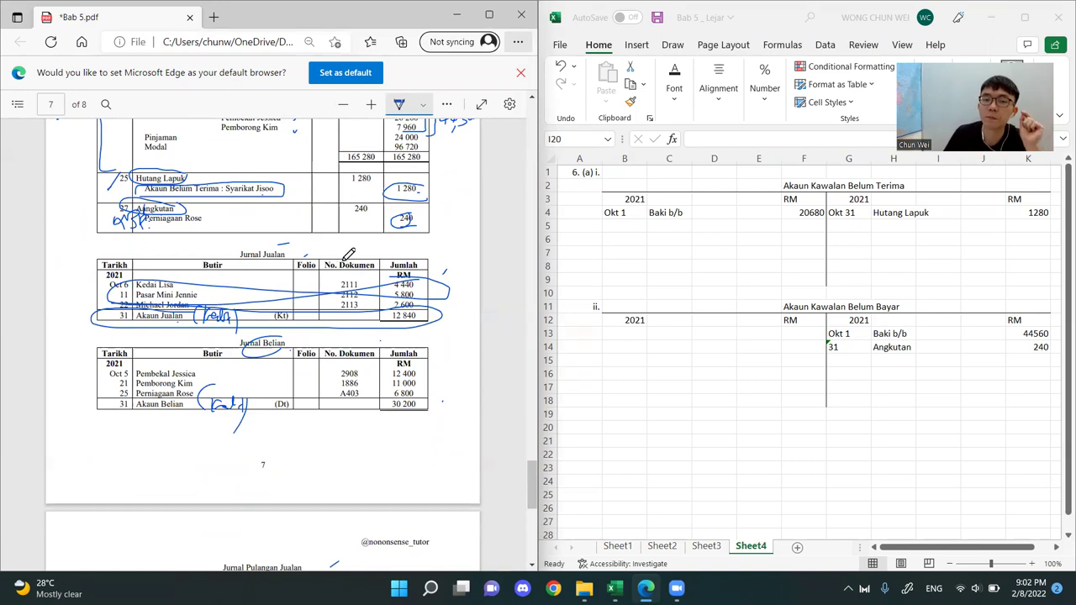
# Highlight the debit side of the receivables control account in the sheet and circle (Kt) in the Jurnal Jualan's Akaun Jualan row
pyautogui.scroll(-3, 350, 257)
pyautogui.scroll(-6, 348, 256)
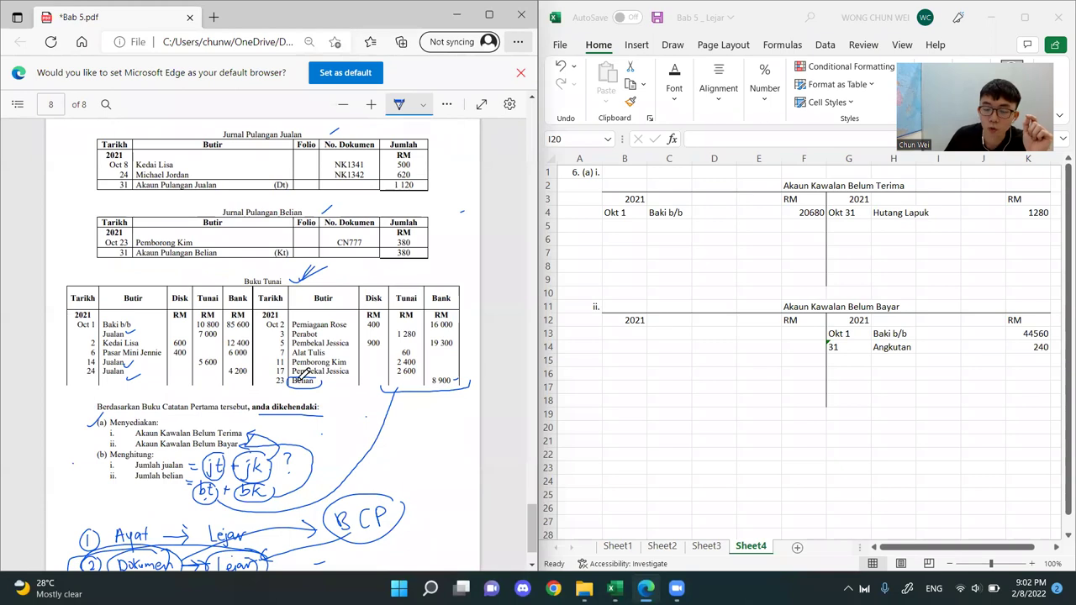
pyautogui.scroll(12, 405, 387)
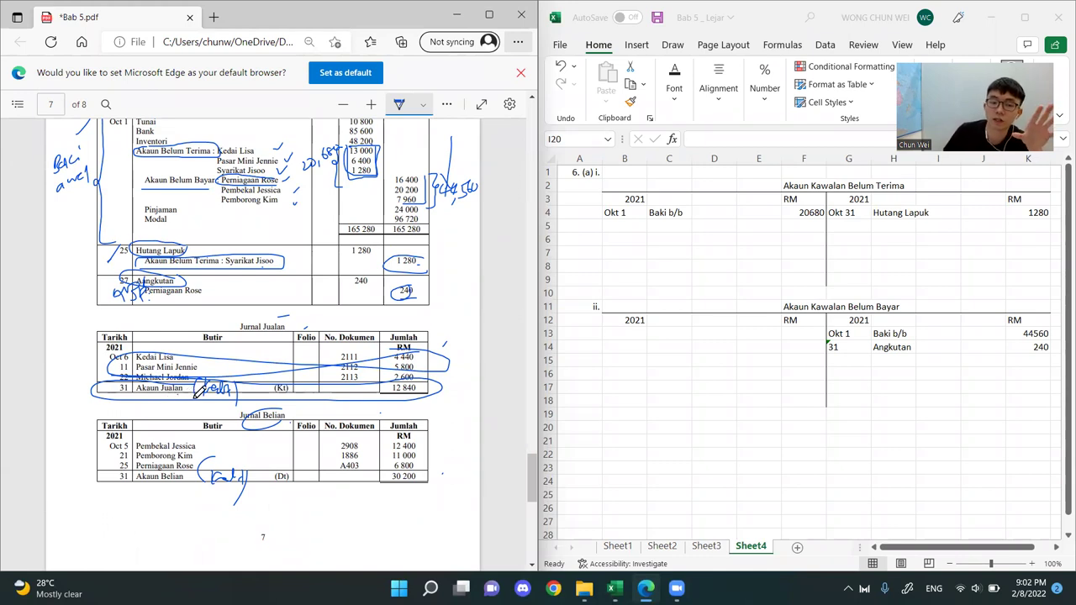
pyautogui.click(622, 397)
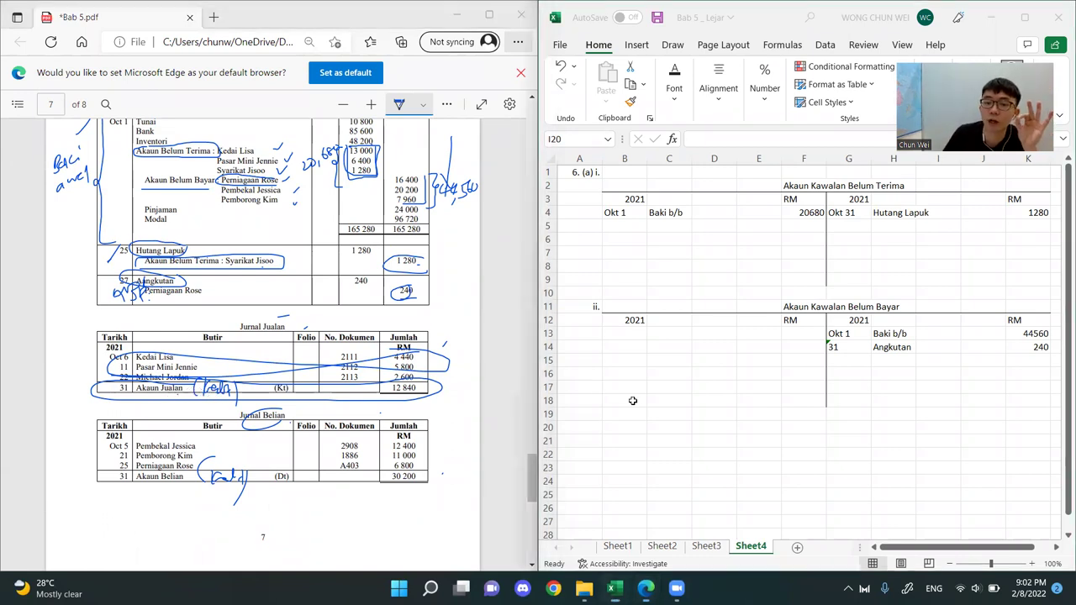
pyautogui.click(815, 252)
pyautogui.moveTo(812, 188); pyautogui.dragTo(659, 279)
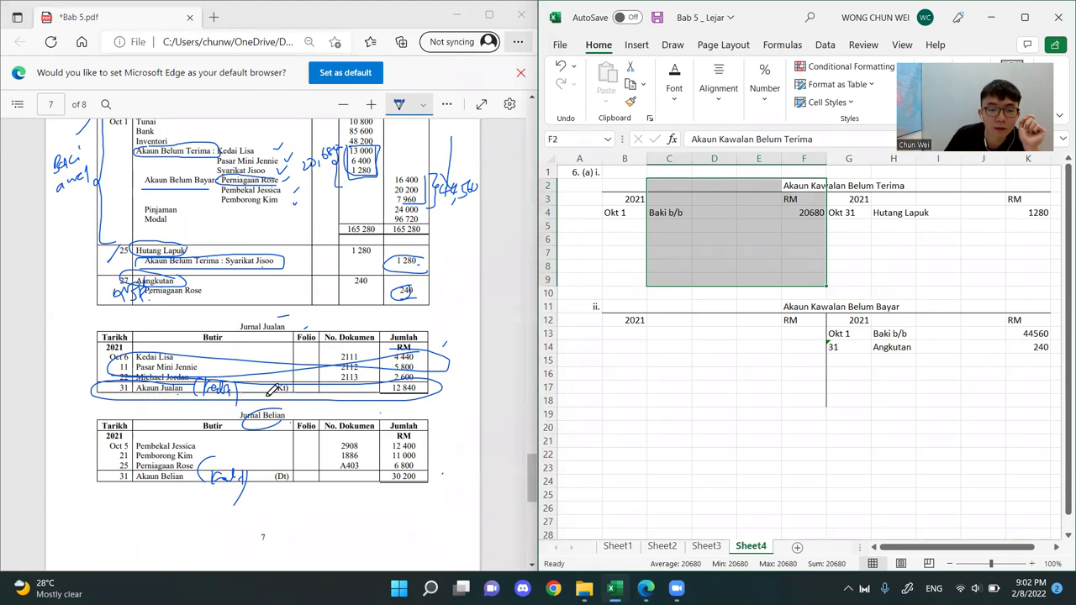
pyautogui.click(287, 377)
pyautogui.moveTo(286, 378)
pyautogui.mouseDown()
pyautogui.moveTo(271, 389)
pyautogui.moveTo(290, 383)
pyautogui.mouseUp()
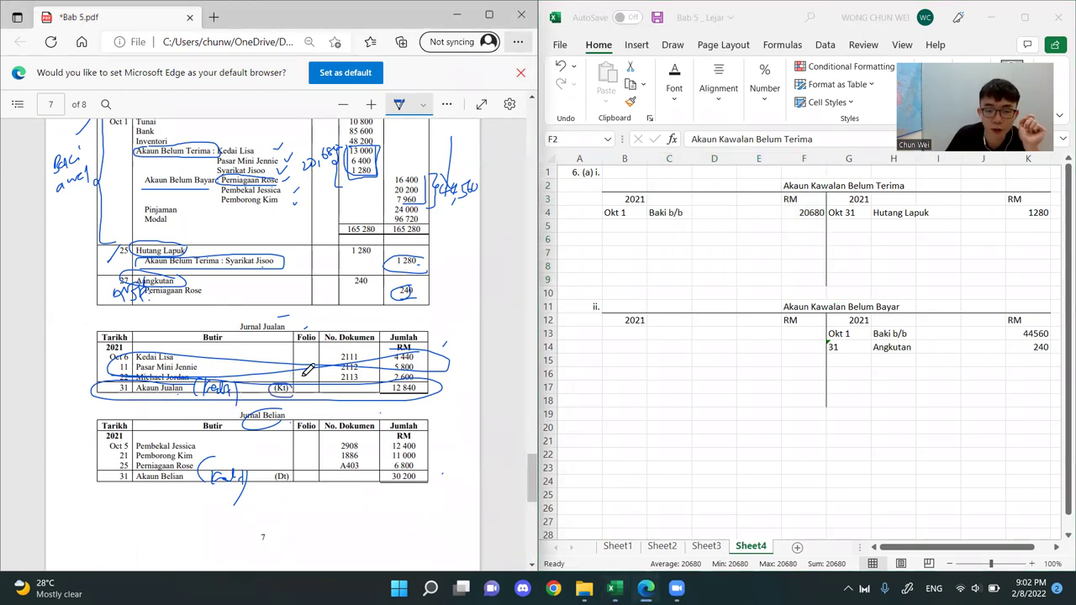
# Sketch an Ak Jualan T-account below the PDF's Jurnal Belian and write ABT on its credit side
pyautogui.moveTo(108, 499)
pyautogui.mouseDown()
pyautogui.moveTo(103, 520)
pyautogui.moveTo(123, 519)
pyautogui.mouseUp()
pyautogui.moveTo(140, 499)
pyautogui.mouseDown()
pyautogui.moveTo(144, 521)
pyautogui.moveTo(179, 509)
pyautogui.mouseUp()
pyautogui.moveTo(98, 530); pyautogui.dragTo(180, 524)
pyautogui.moveTo(147, 527); pyautogui.dragTo(148, 551)
pyautogui.moveTo(220, 525); pyautogui.dragTo(213, 535)
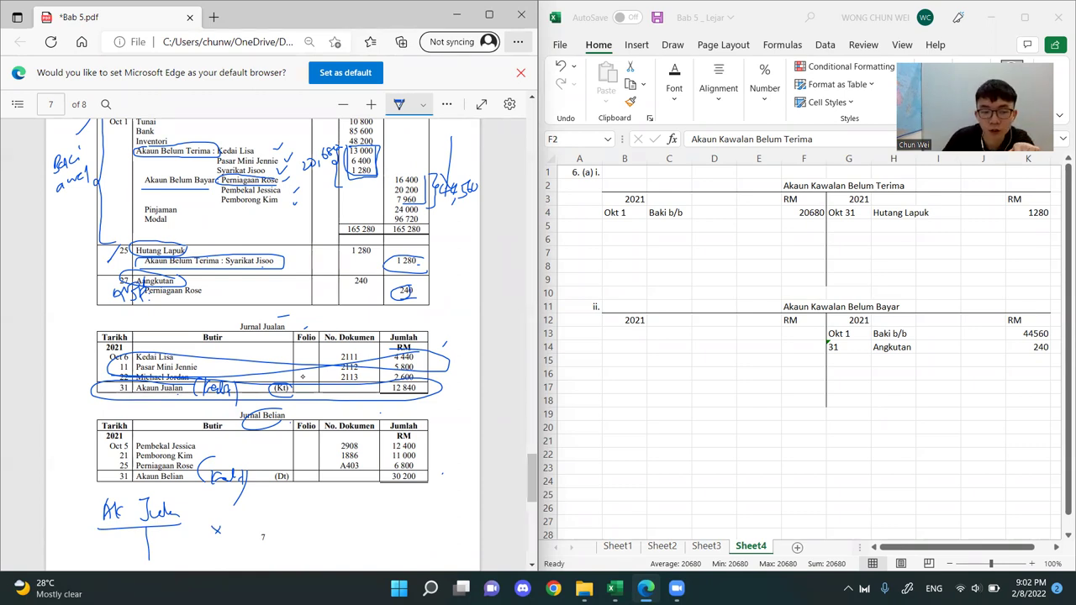
pyautogui.moveTo(164, 543)
pyautogui.mouseDown()
pyautogui.moveTo(173, 529)
pyautogui.moveTo(178, 541)
pyautogui.mouseUp()
pyautogui.moveTo(185, 528); pyautogui.dragTo(196, 527)
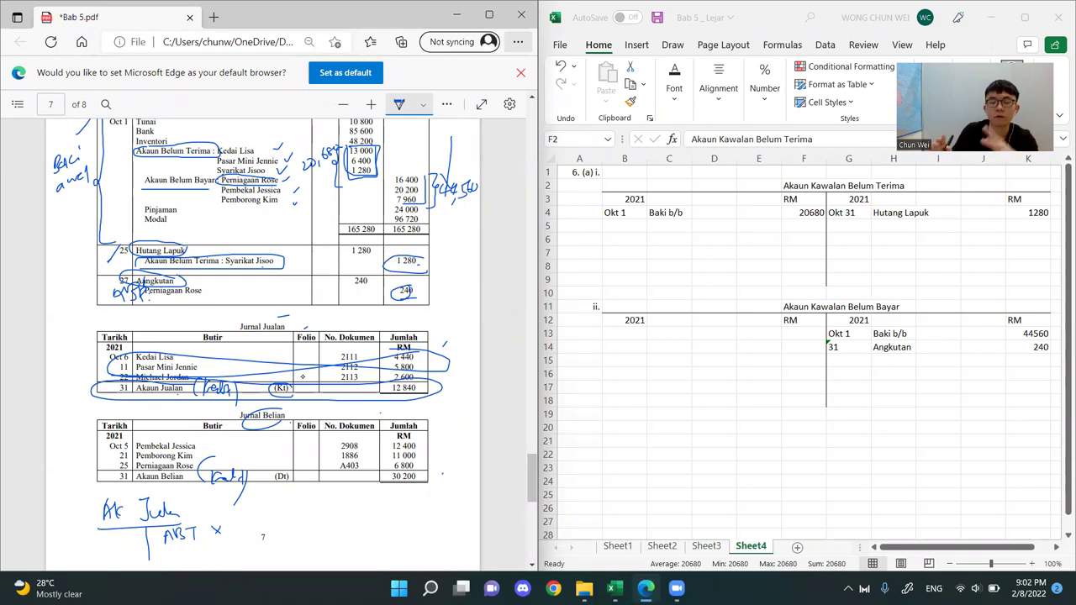
# Write (K) beside the PDF's Ak Jualan T-account and highlight the debit side of the sheet's receivables control account
pyautogui.moveTo(220, 502); pyautogui.dragTo(215, 519)
pyautogui.moveTo(228, 500); pyautogui.dragTo(230, 519)
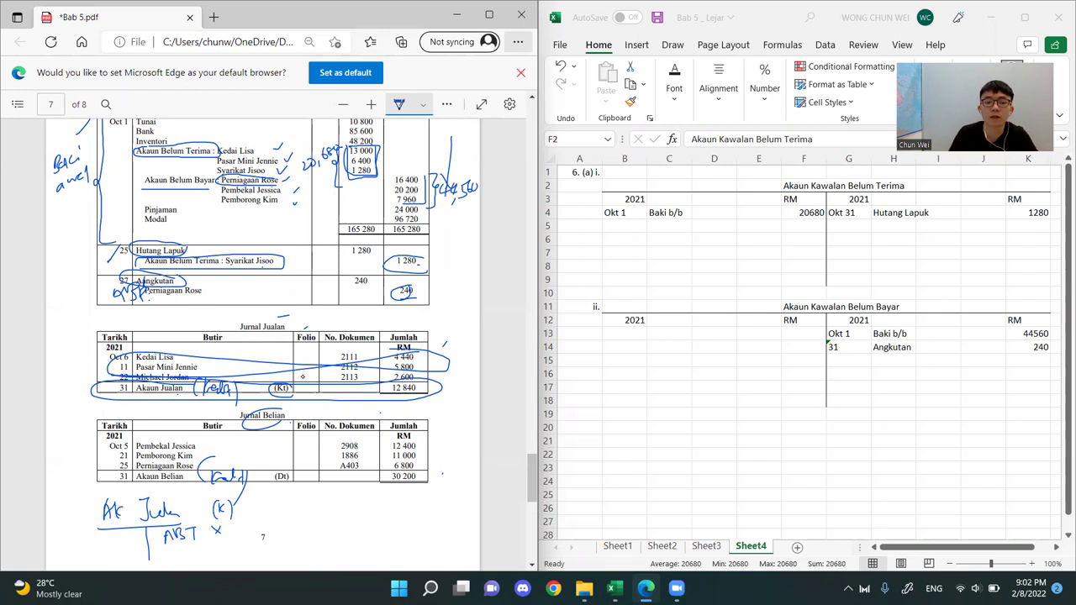
pyautogui.moveTo(664, 282); pyautogui.dragTo(827, 238)
pyautogui.click(813, 186)
# Enter Jualan with RM 12840 on the debit side of Akaun Kawalan Belum Terima, below Baki b/b
pyautogui.click(653, 225)
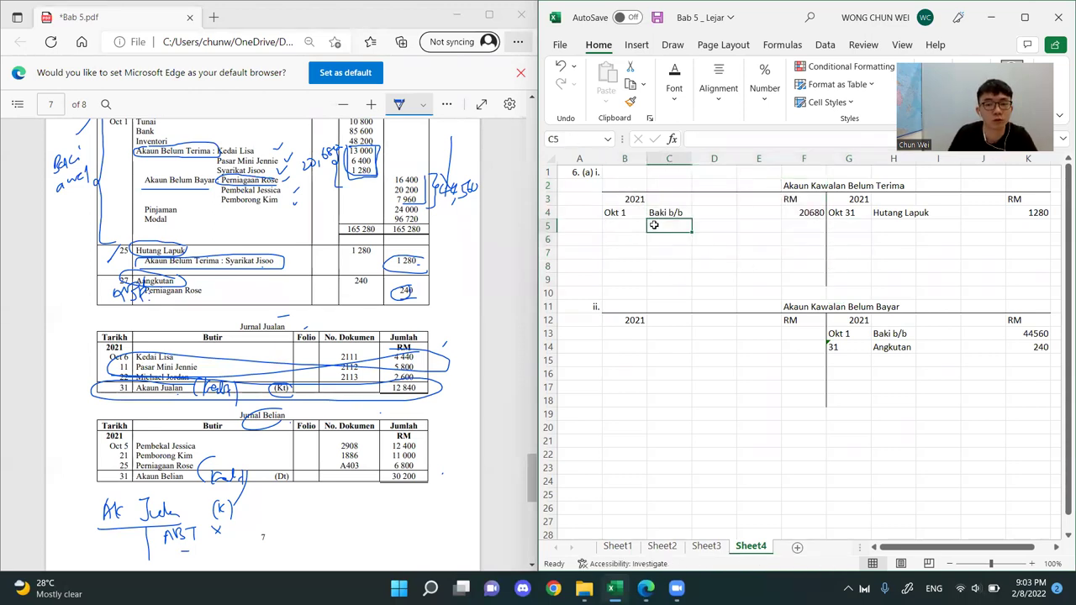
pyautogui.write('Jualan')
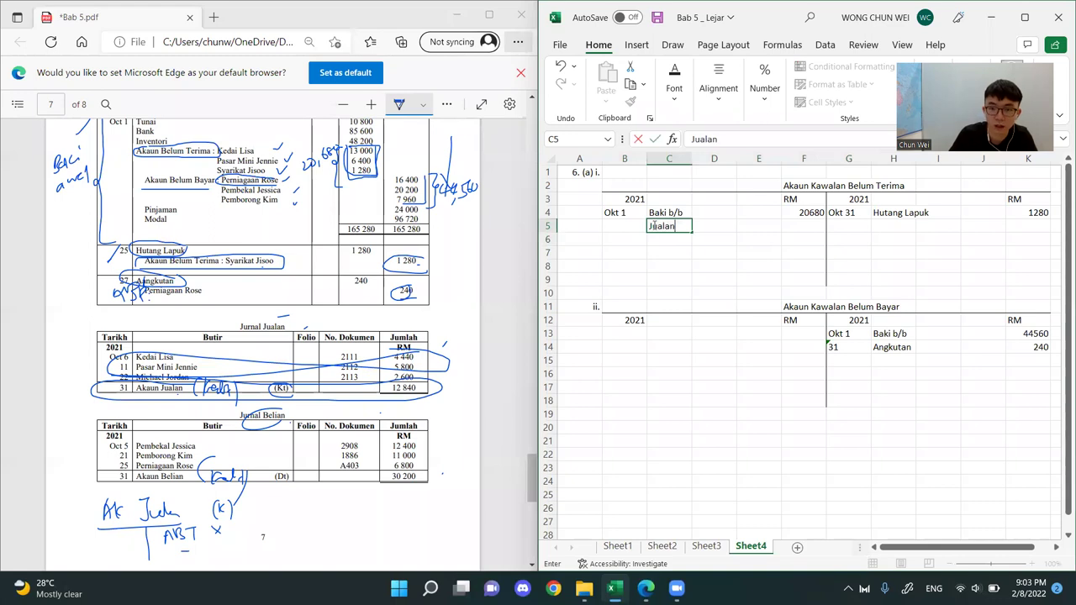
pyautogui.press('Tab')
pyautogui.press('Tab')
pyautogui.press('Tab')
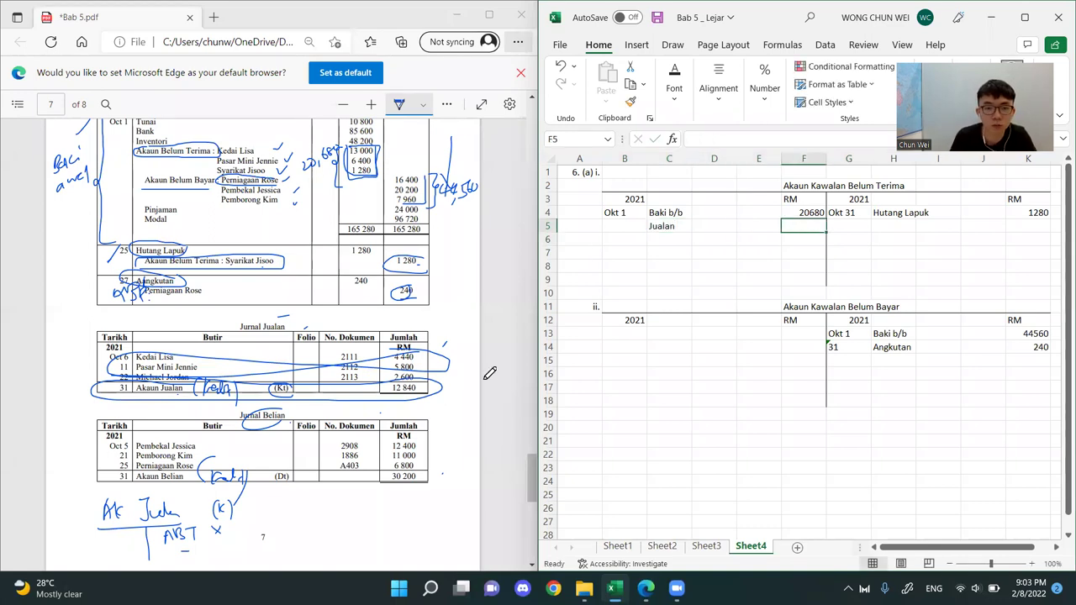
pyautogui.write('12840')
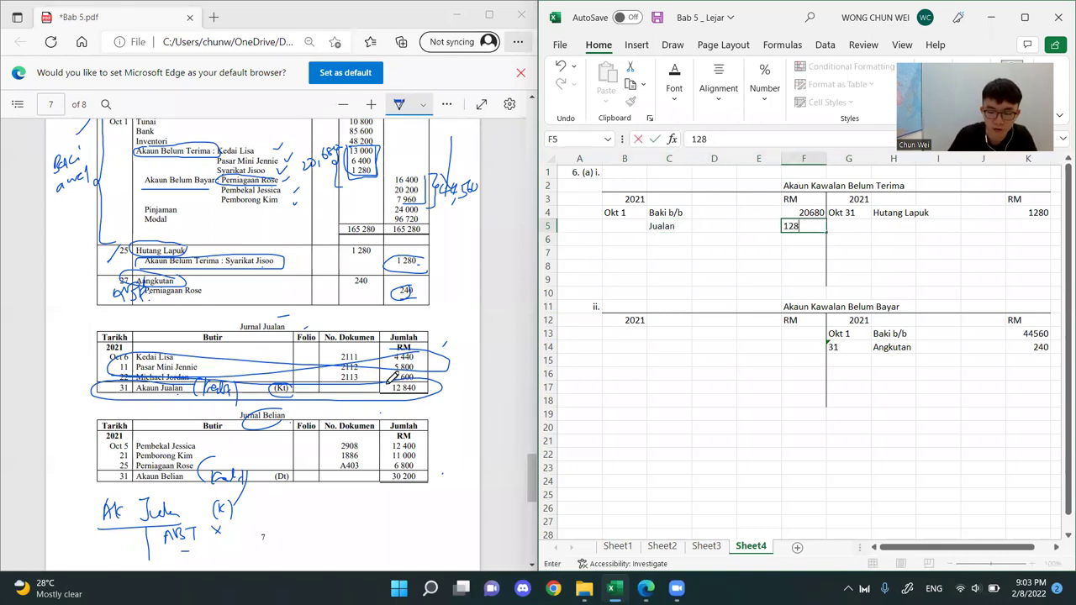
pyautogui.press('Return')
# Date the Jualan entry 31 as a plain number and highlight the whole entry from date to amount
pyautogui.press('Left')
pyautogui.press('Left')
pyautogui.press('Left')
pyautogui.press('Left')
pyautogui.press('Up')
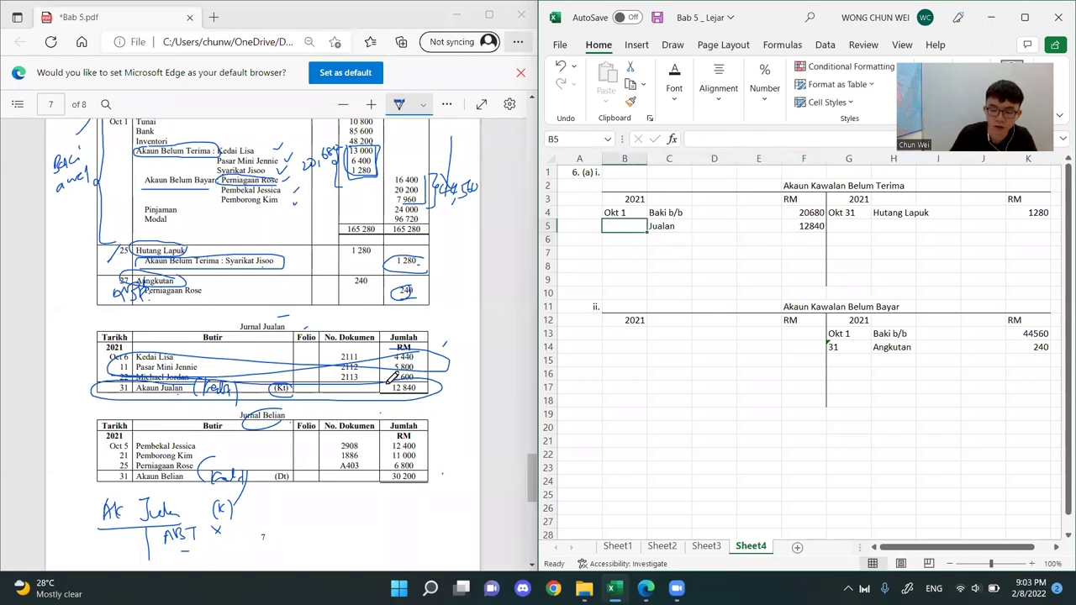
pyautogui.write('31')
pyautogui.press('Return')
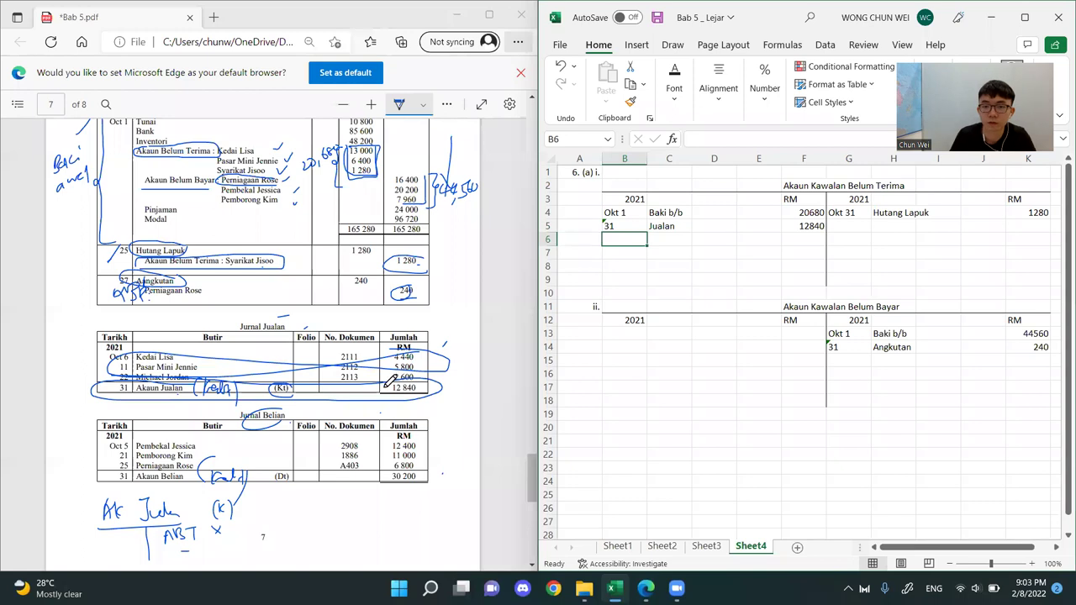
pyautogui.click(619, 226)
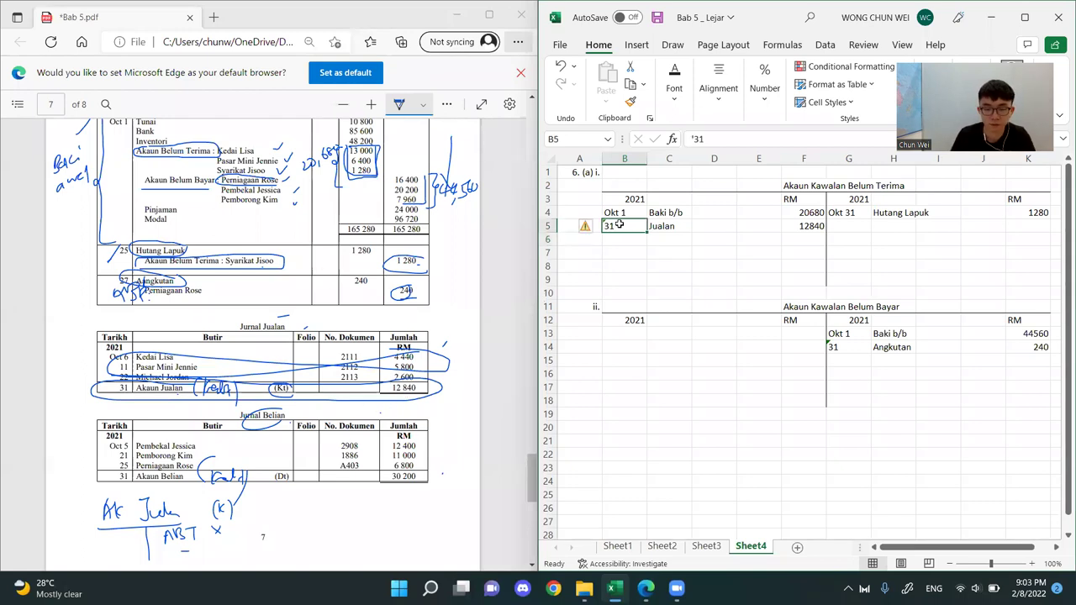
pyautogui.write('31')
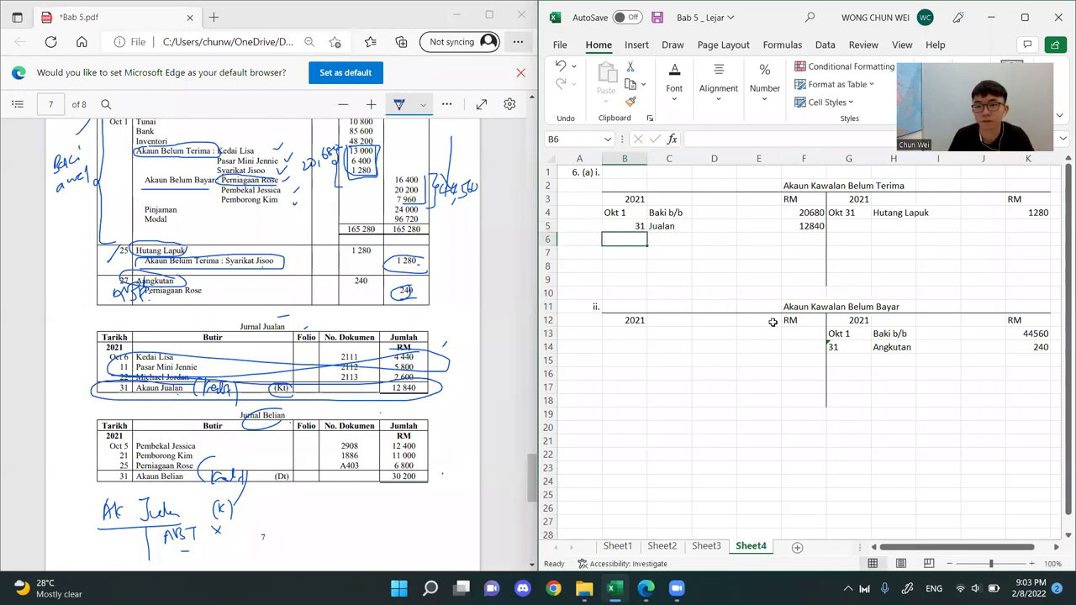
pyautogui.click(762, 414)
pyautogui.moveTo(627, 226); pyautogui.dragTo(790, 227)
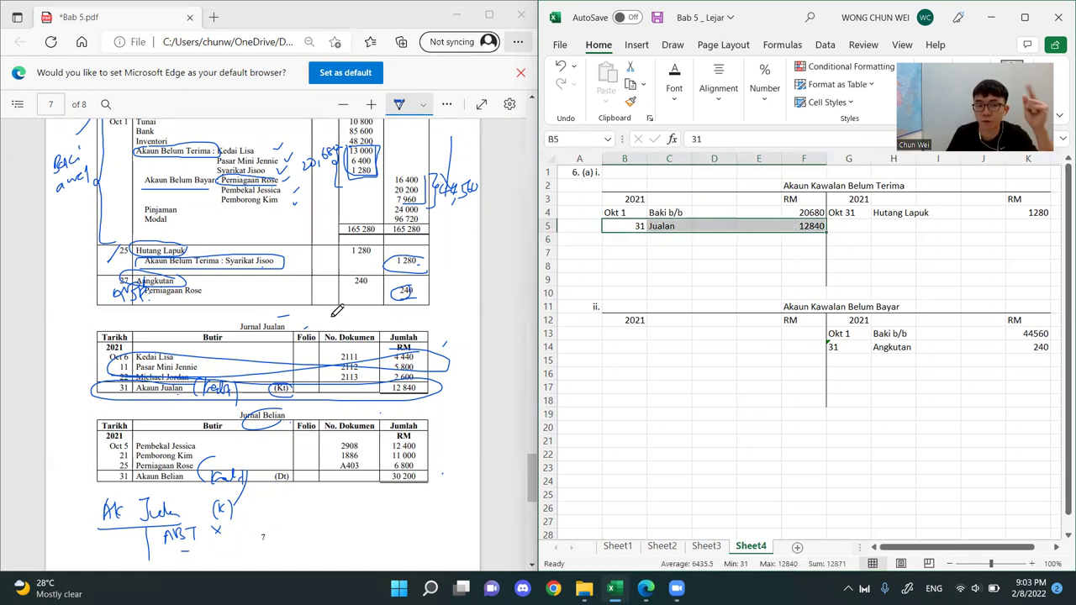
# Circle (Dt) in the PDF's Akaun Belian row and sketch an Akaun Belian T-account below it with an x on its debit side
pyautogui.scroll(-1, 345, 405)
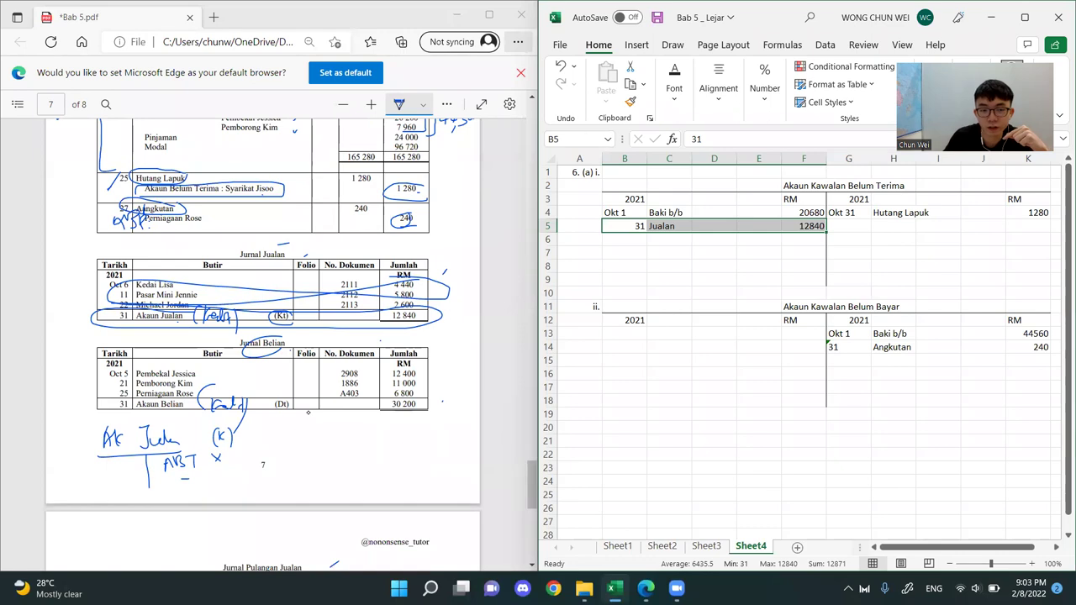
pyautogui.moveTo(287, 398)
pyautogui.mouseDown()
pyautogui.moveTo(278, 414)
pyautogui.moveTo(290, 400)
pyautogui.mouseUp()
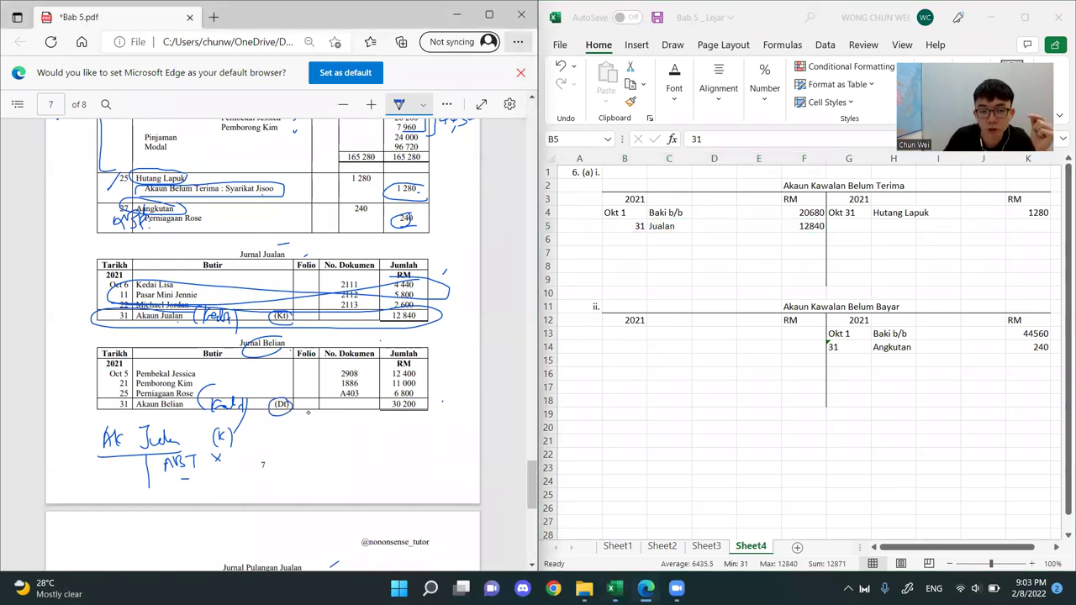
pyautogui.moveTo(357, 437)
pyautogui.mouseDown()
pyautogui.moveTo(366, 424)
pyautogui.moveTo(369, 438)
pyautogui.moveTo(380, 436)
pyautogui.mouseUp()
pyautogui.moveTo(379, 429); pyautogui.dragTo(432, 430)
pyautogui.moveTo(430, 428)
pyautogui.mouseDown()
pyautogui.moveTo(441, 416)
pyautogui.moveTo(449, 426)
pyautogui.mouseUp()
pyautogui.moveTo(444, 423); pyautogui.dragTo(461, 418)
pyautogui.moveTo(320, 439); pyautogui.dragTo(454, 435)
pyautogui.moveTo(409, 443); pyautogui.dragTo(410, 504)
pyautogui.moveTo(381, 448); pyautogui.dragTo(395, 461)
pyautogui.moveTo(395, 448); pyautogui.dragTo(381, 461)
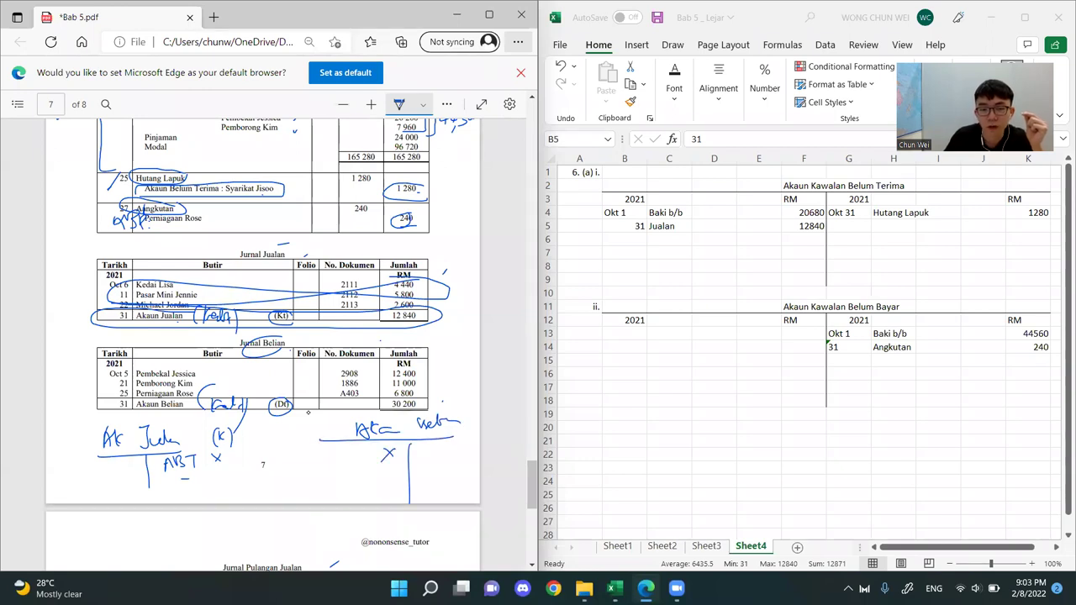
# Write ABB on the debit side of the sketched Akaun Belian, add (D) beside its title, and circle ABB
pyautogui.moveTo(311, 466); pyautogui.dragTo(318, 448)
pyautogui.moveTo(318, 447); pyautogui.dragTo(324, 457)
pyautogui.moveTo(328, 450); pyautogui.dragTo(335, 465)
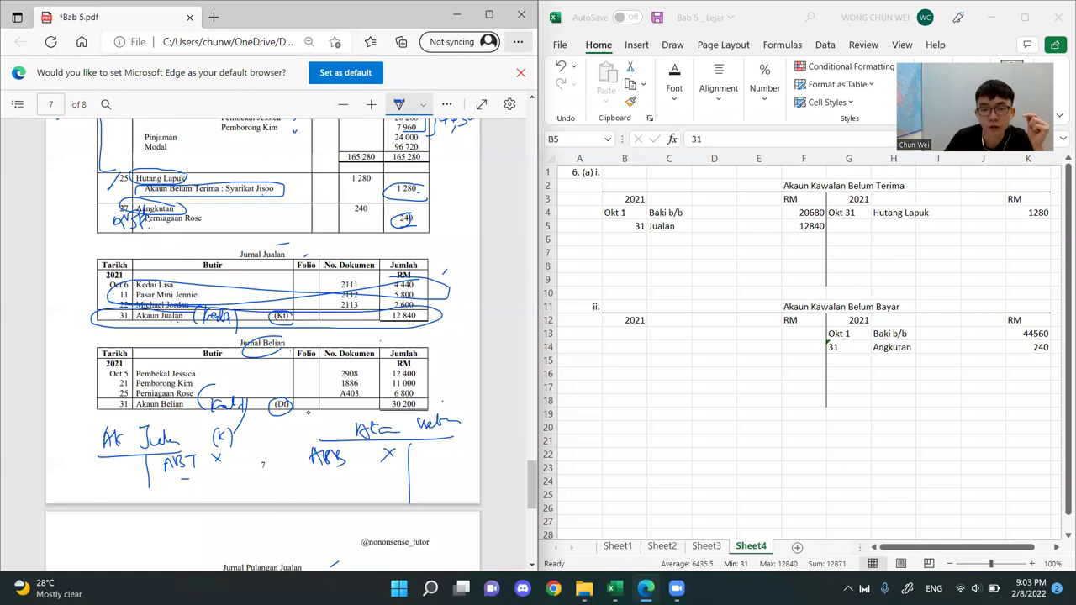
pyautogui.moveTo(318, 418); pyautogui.dragTo(313, 430)
pyautogui.moveTo(327, 418); pyautogui.dragTo(330, 429)
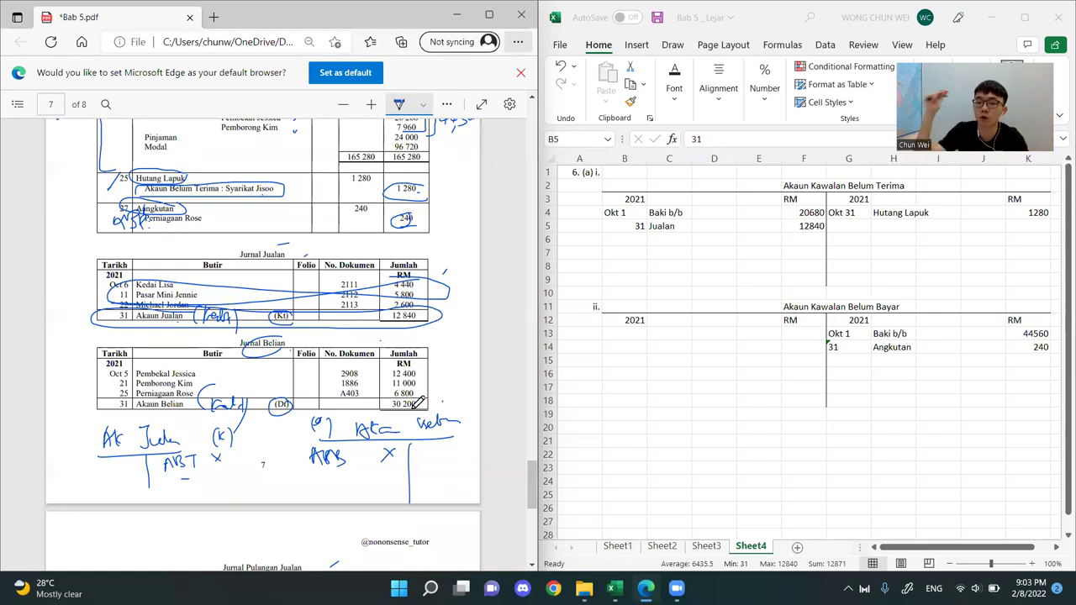
pyautogui.moveTo(340, 449)
pyautogui.mouseDown()
pyautogui.moveTo(313, 443)
pyautogui.moveTo(304, 474)
pyautogui.moveTo(361, 464)
pyautogui.mouseUp()
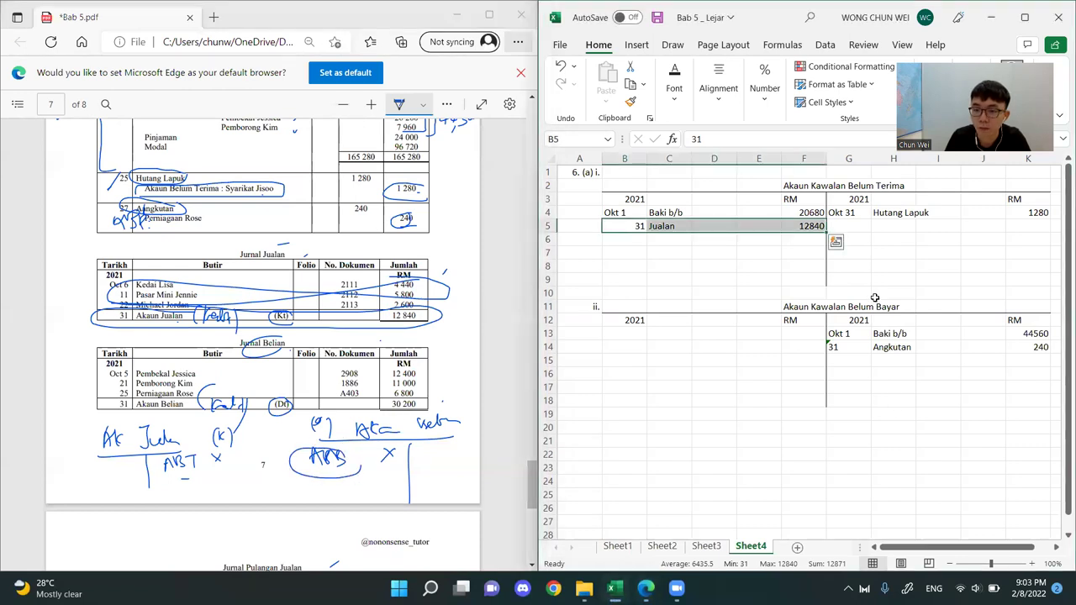
# Enter Belian with RM 30200 on the credit side of the sheet's Akaun Kawalan Belum Bayar, below Angkutan
pyautogui.moveTo(874, 290); pyautogui.dragTo(1051, 444)
pyautogui.click(893, 360)
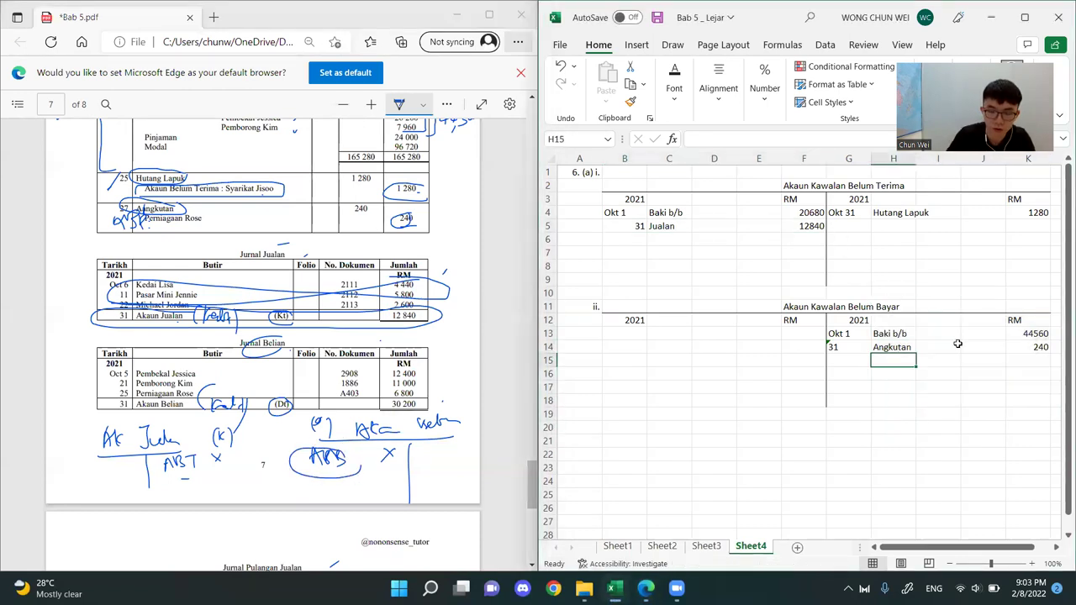
pyautogui.write('Belian')
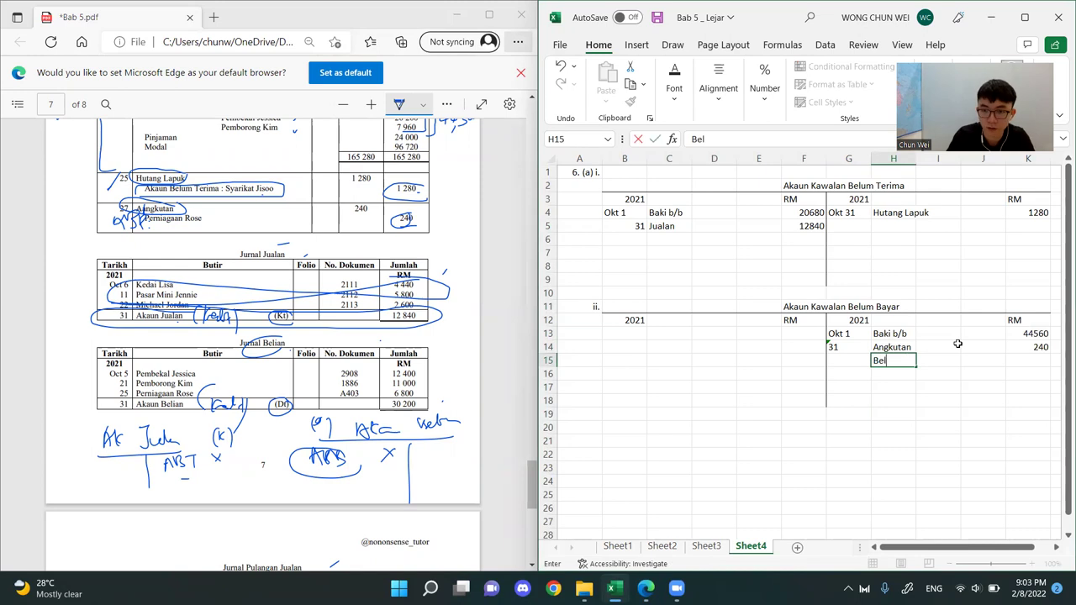
pyautogui.press('Tab')
pyautogui.press('Tab')
pyautogui.press('Tab')
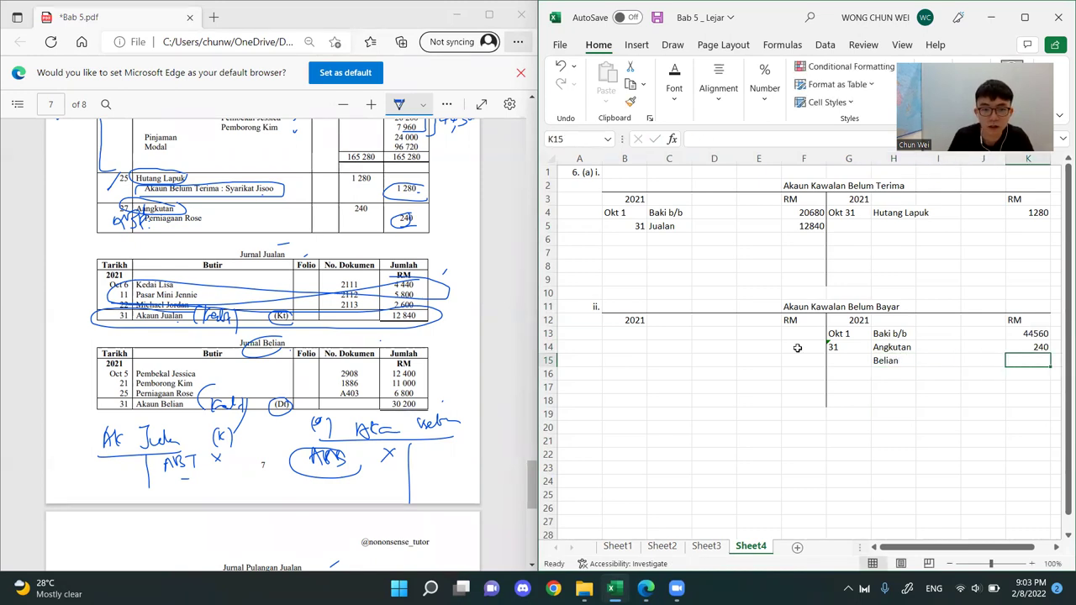
pyautogui.write('30')
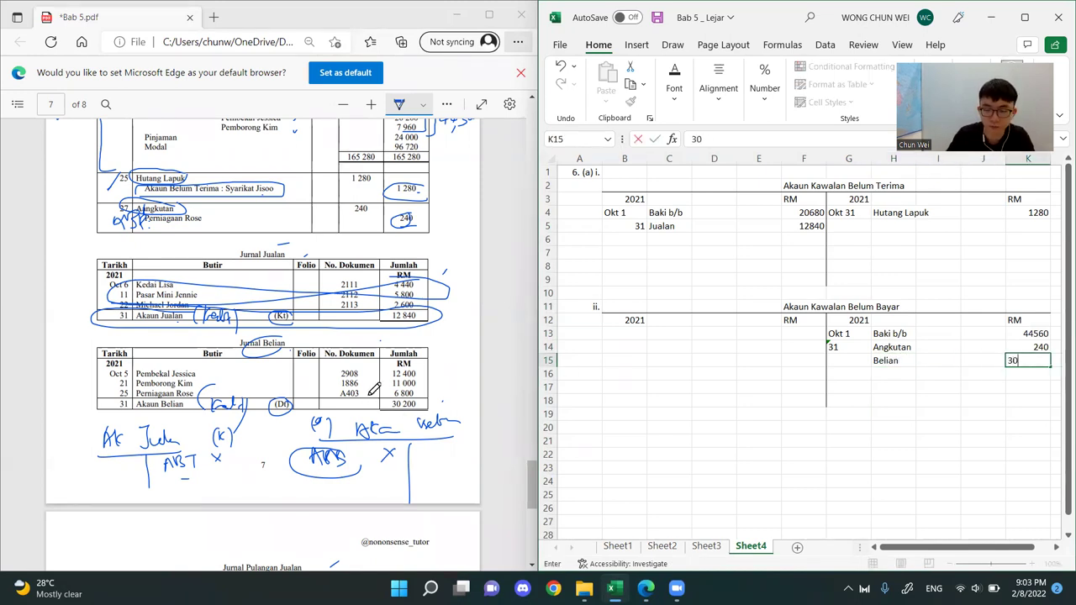
pyautogui.write('200')
pyautogui.press('Return')
# Highlight the Jualan entry on the debit side of Akaun Kawalan Belum Terima
pyautogui.click(686, 425)
pyautogui.click(744, 269)
pyautogui.moveTo(759, 225); pyautogui.dragTo(626, 227)
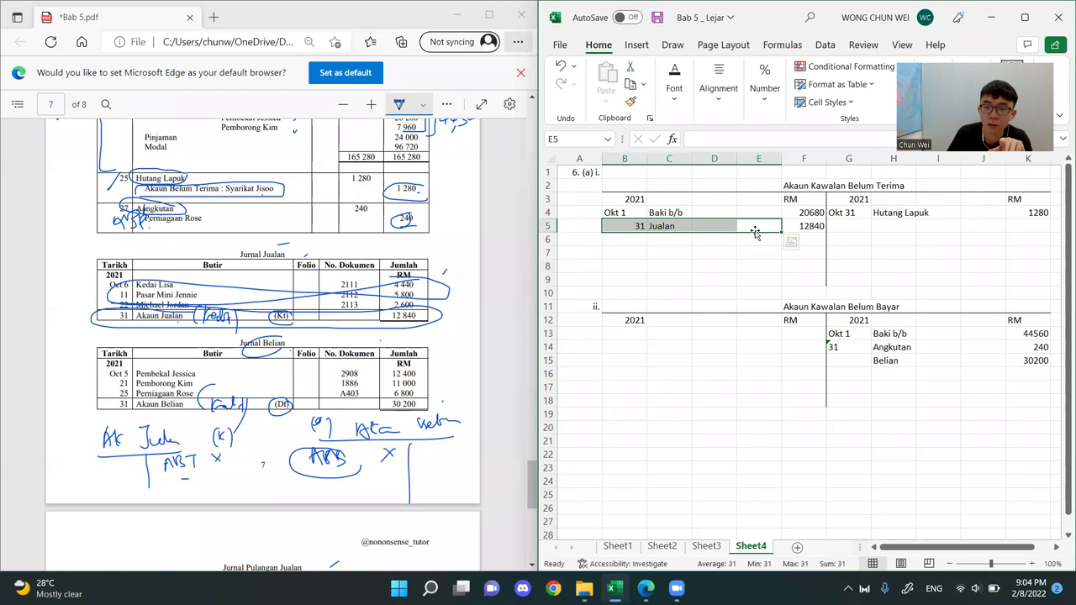
# Mark Jualan as debit and Belian as credit in the PDF's page 2 account formats, and highlight the sheet's payables credit entries
pyautogui.moveTo(532, 486); pyautogui.dragTo(547, 169)
pyautogui.scroll(2, 202, 178)
pyautogui.scroll(-3, 202, 178)
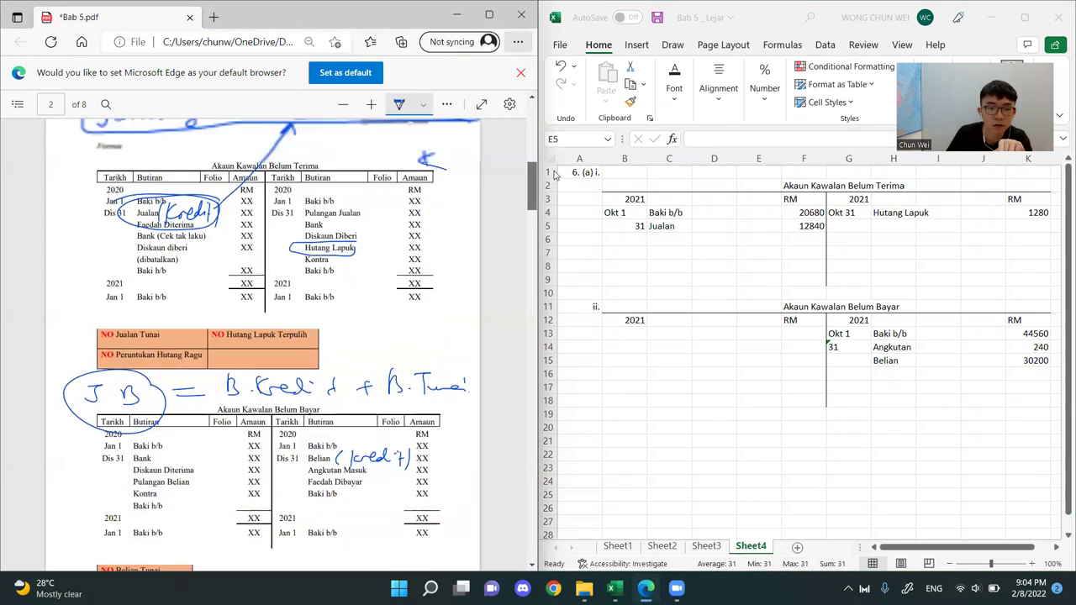
pyautogui.moveTo(129, 171); pyautogui.dragTo(140, 167)
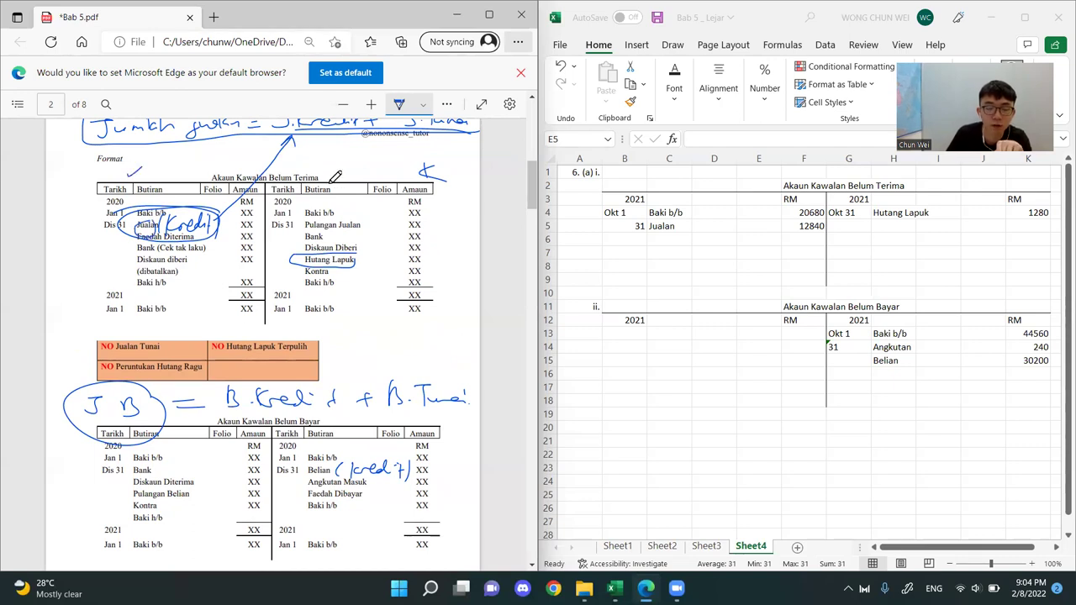
pyautogui.moveTo(343, 472)
pyautogui.mouseDown()
pyautogui.moveTo(324, 464)
pyautogui.moveTo(335, 465)
pyautogui.mouseUp()
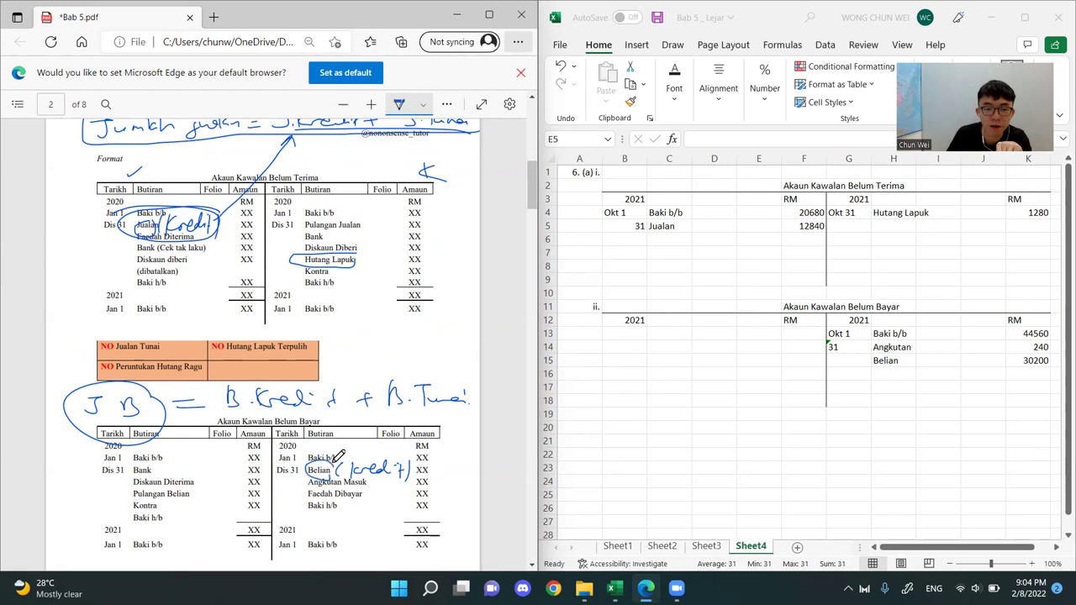
pyautogui.moveTo(424, 414); pyautogui.dragTo(445, 408)
pyautogui.click(928, 440)
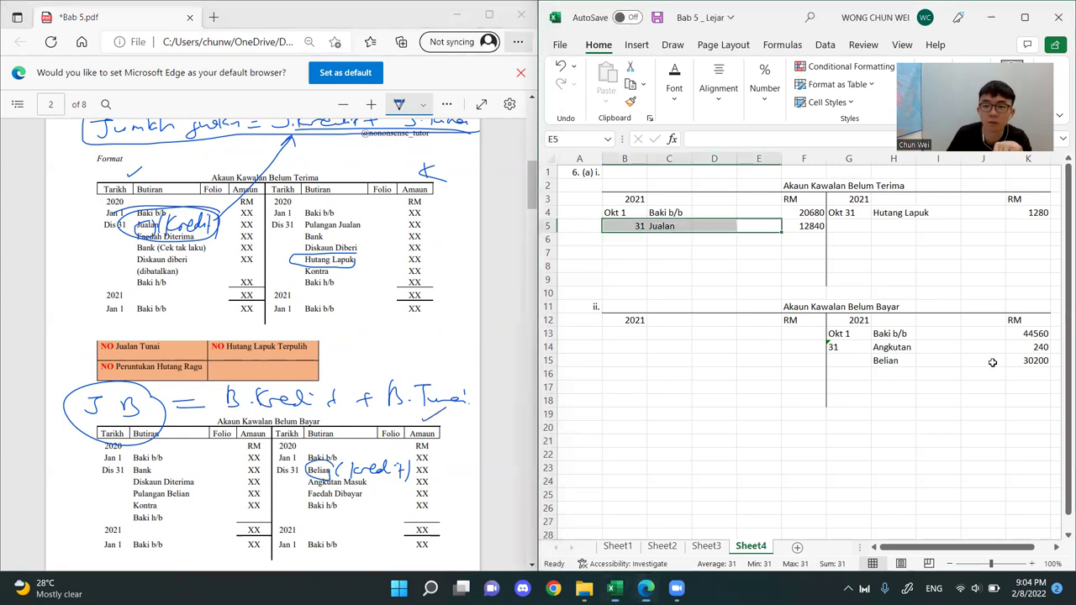
pyautogui.moveTo(1033, 361)
pyautogui.mouseDown()
pyautogui.moveTo(838, 362)
pyautogui.moveTo(838, 321)
pyautogui.mouseUp()
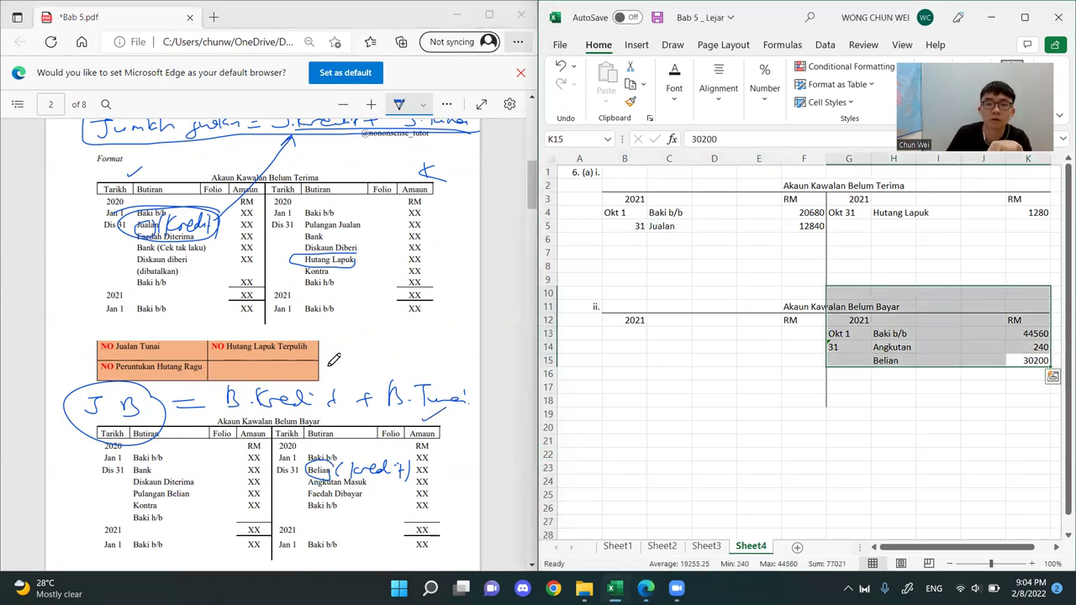
# Circle the Jurnal Pulangan Jualan heading on page 8 of the PDF and underline its Akaun Pulangan Jualan total row
pyautogui.click(389, 332)
pyautogui.moveTo(529, 181); pyautogui.dragTo(532, 218)
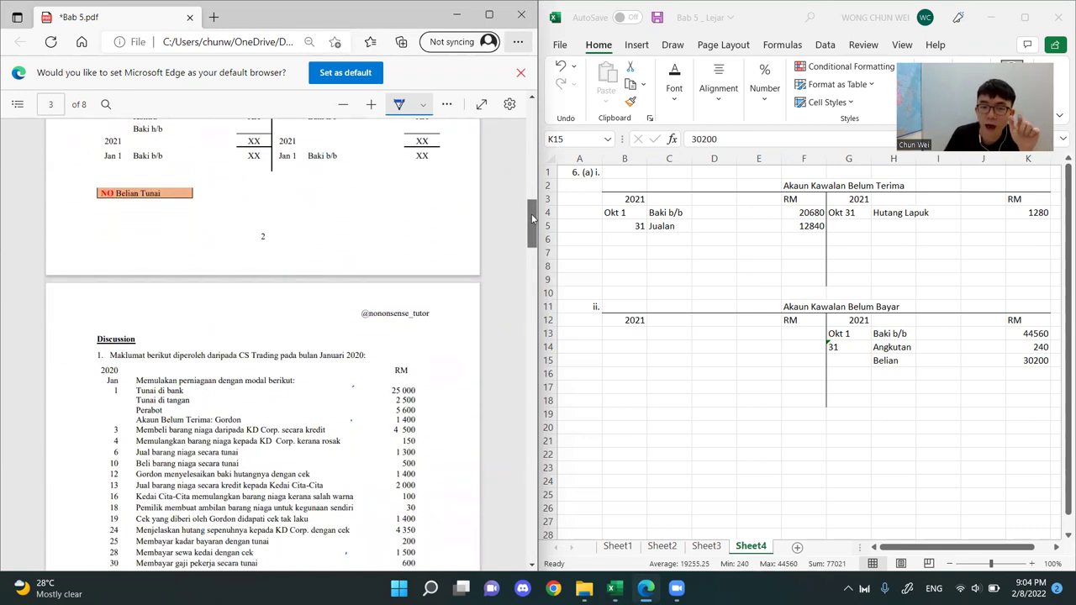
pyautogui.moveTo(531, 218); pyautogui.dragTo(517, 509)
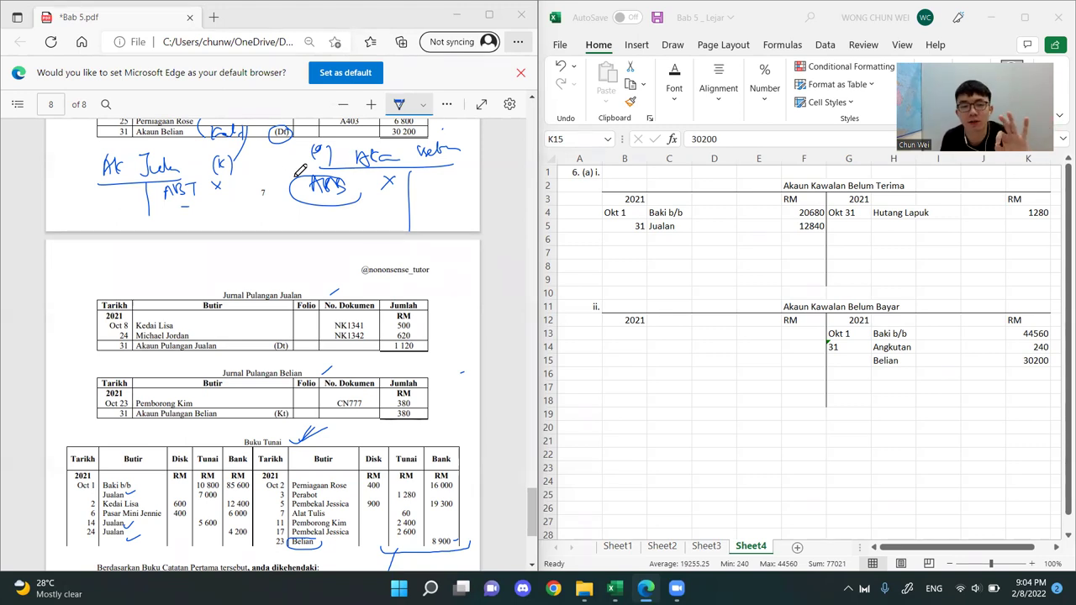
pyautogui.scroll(2, 296, 248)
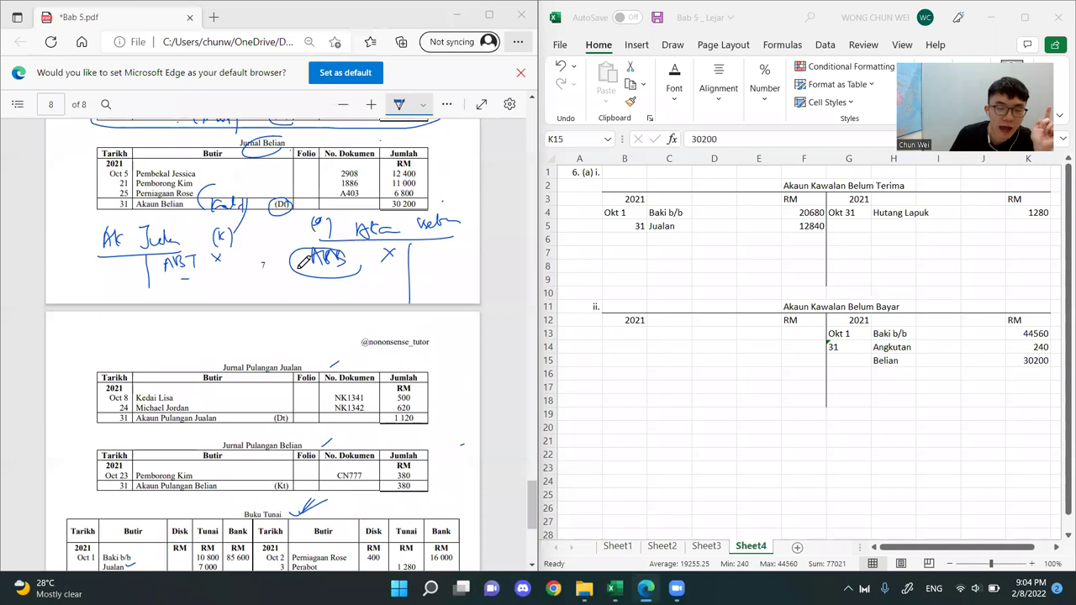
pyautogui.scroll(-4, 303, 262)
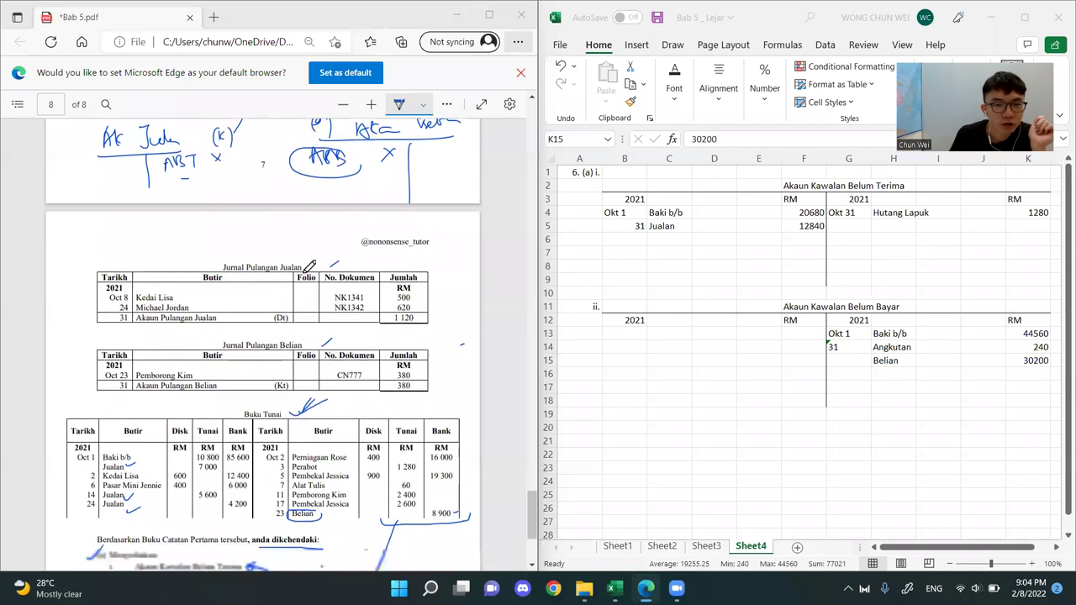
pyautogui.moveTo(302, 208)
pyautogui.mouseDown()
pyautogui.moveTo(197, 206)
pyautogui.moveTo(304, 221)
pyautogui.mouseUp()
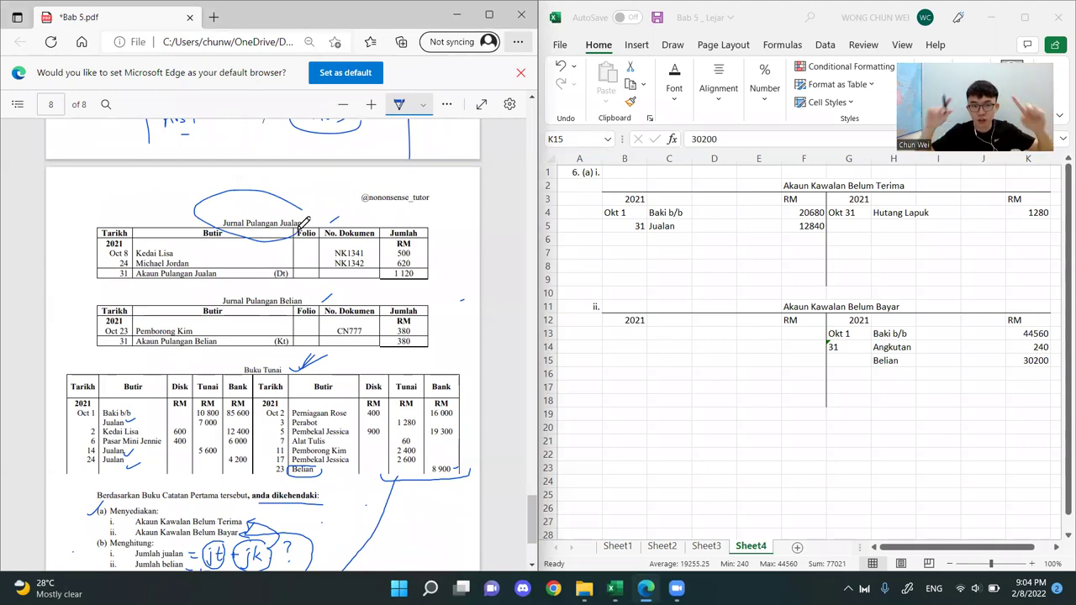
pyautogui.moveTo(148, 282); pyautogui.dragTo(329, 274)
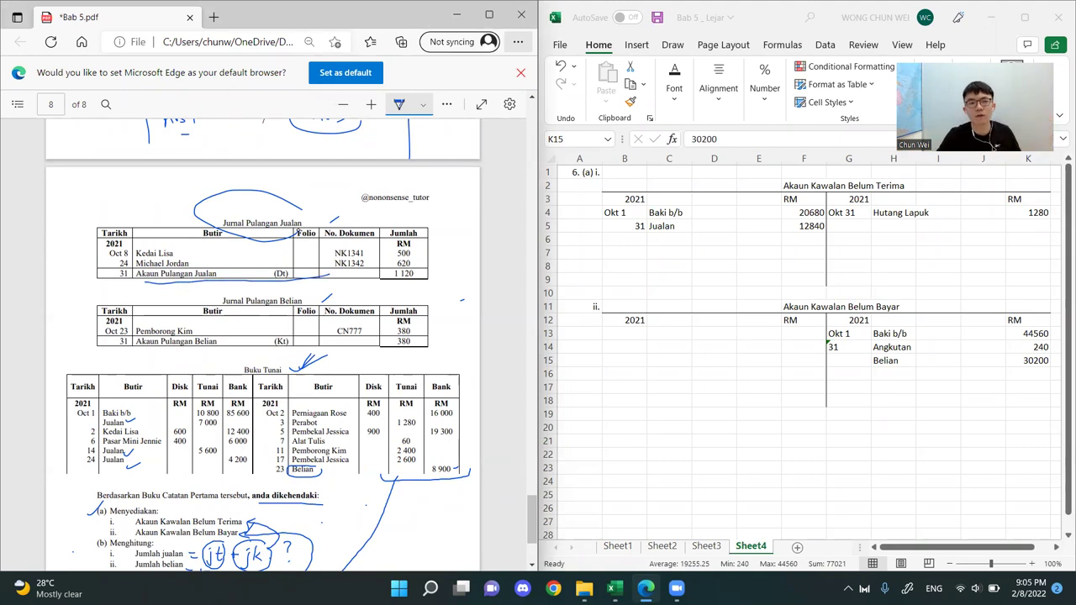
# Sketch an Ak PJ T-account with an x on its debit side, circle (Dt) and Jualan, and write ABT beside the journal's heading
pyautogui.moveTo(87, 176)
pyautogui.mouseDown()
pyautogui.moveTo(88, 186)
pyautogui.moveTo(128, 173)
pyautogui.mouseUp()
pyautogui.moveTo(62, 191)
pyautogui.mouseDown()
pyautogui.moveTo(177, 186)
pyautogui.moveTo(114, 244)
pyautogui.mouseUp()
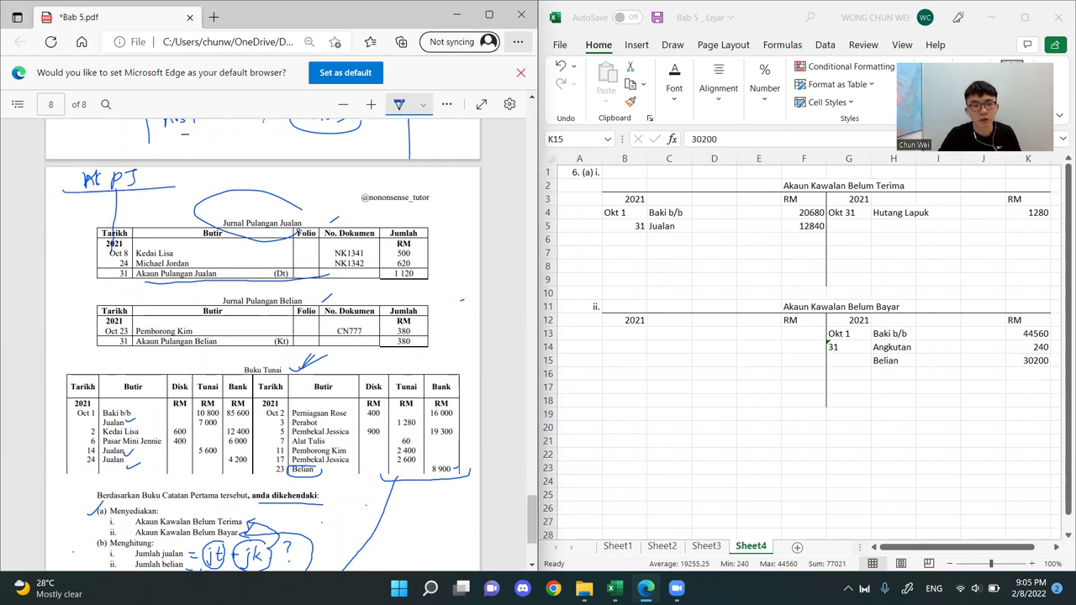
pyautogui.moveTo(285, 268); pyautogui.dragTo(291, 271)
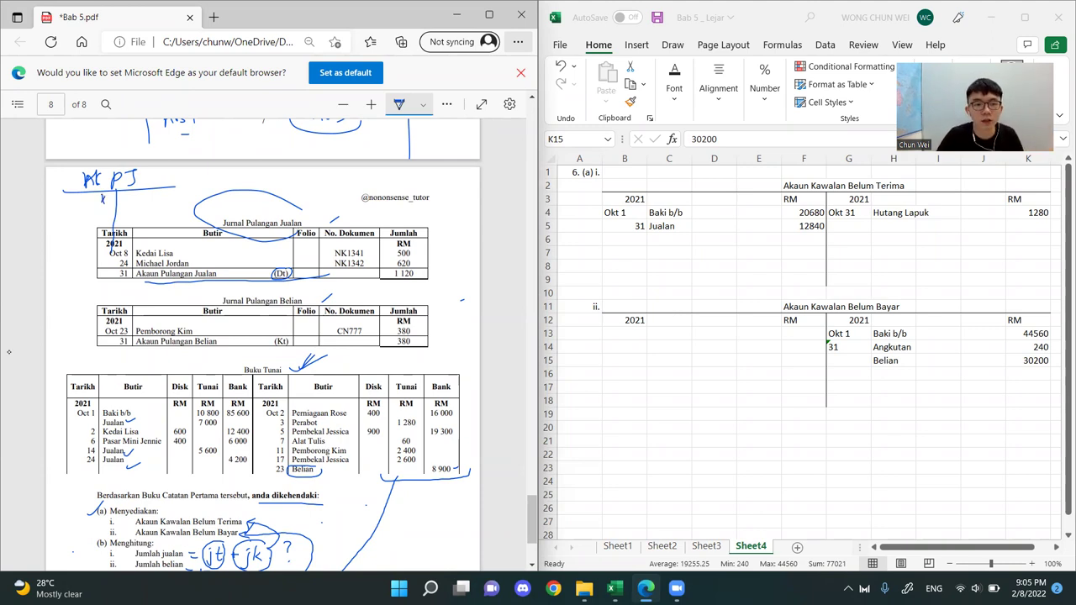
pyautogui.moveTo(304, 215)
pyautogui.mouseDown()
pyautogui.moveTo(289, 234)
pyautogui.moveTo(310, 197)
pyautogui.moveTo(337, 194)
pyautogui.mouseUp()
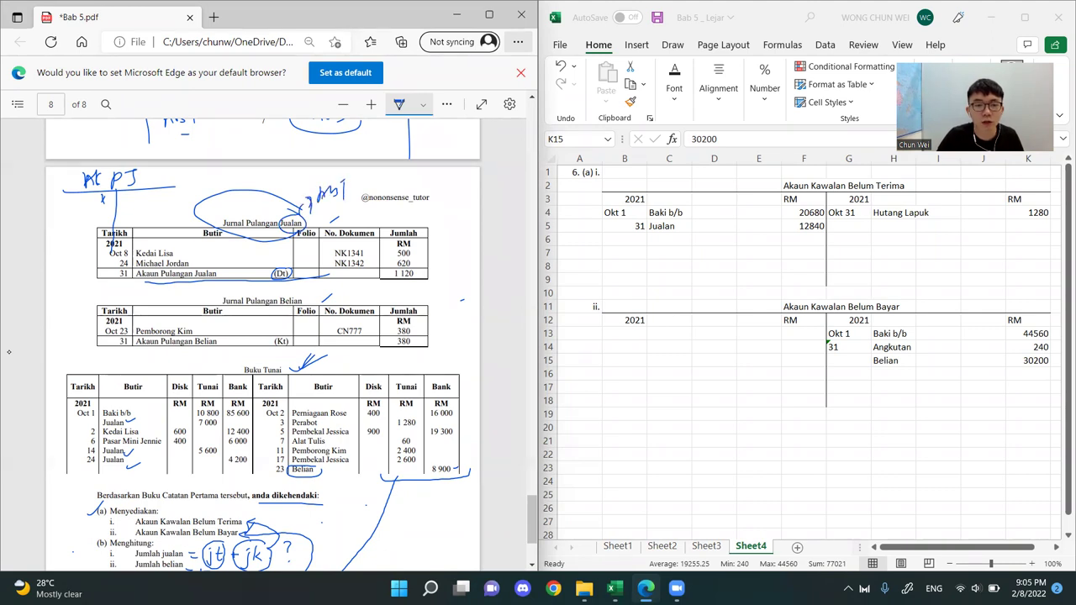
# Write ABT on the debit side of the handwritten Ak PJ T-account and add a debit mark above it
pyautogui.moveTo(63, 197); pyautogui.dragTo(54, 212)
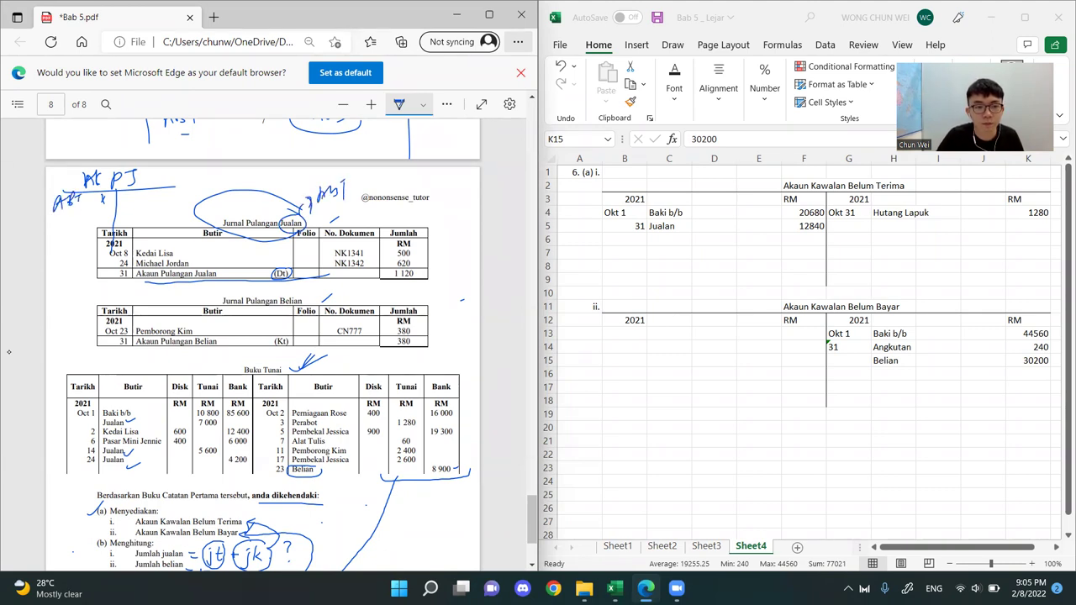
pyautogui.moveTo(59, 178); pyautogui.dragTo(55, 193)
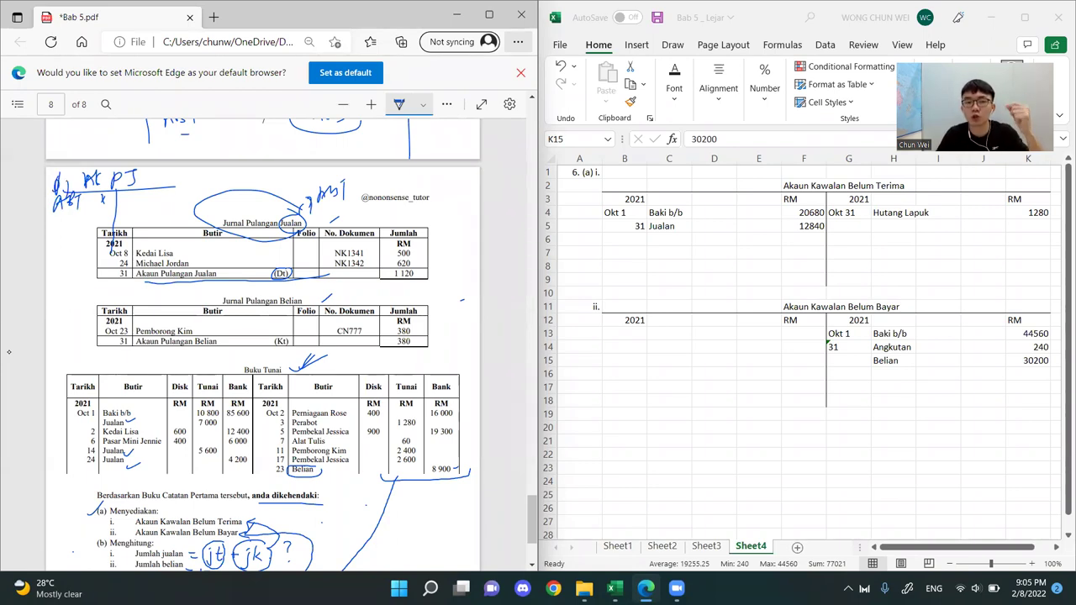
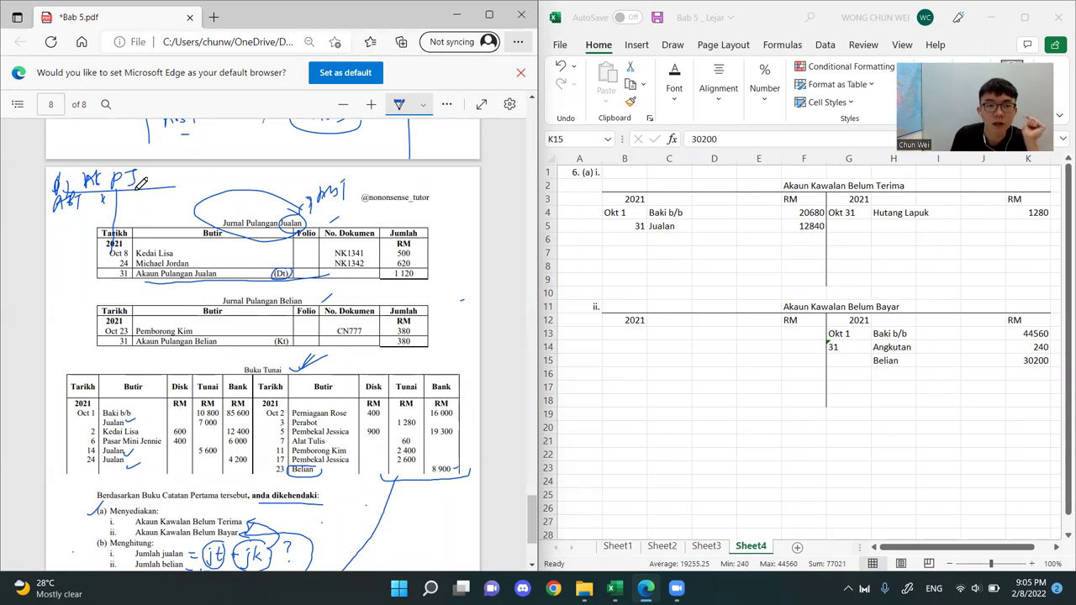
# In the Excel sheet, highlight the credit side of Akaun Kawalan Belum Terima and enter Pulangan Jualan with 1120 below Hutang Lapuk
pyautogui.click(852, 300)
pyautogui.moveTo(860, 177); pyautogui.dragTo(1030, 282)
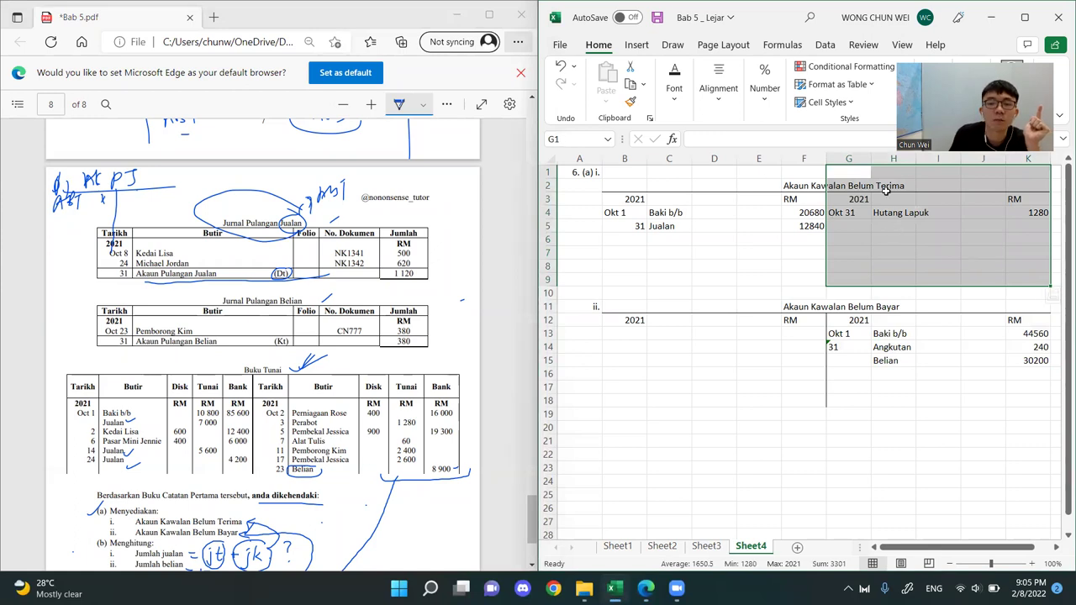
pyautogui.click(900, 227)
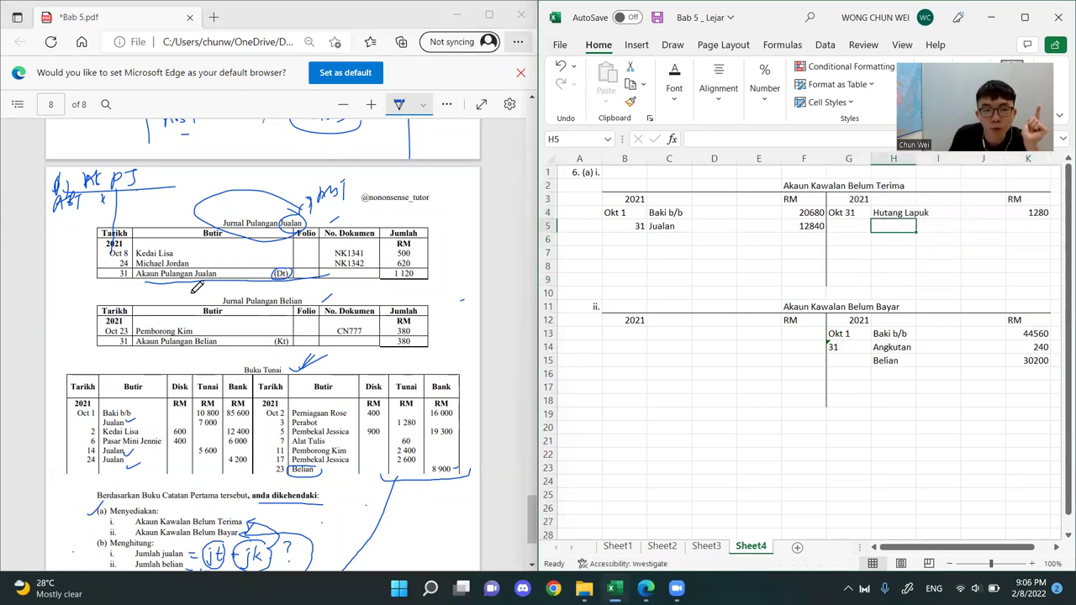
pyautogui.write('Pulangan Jualan')
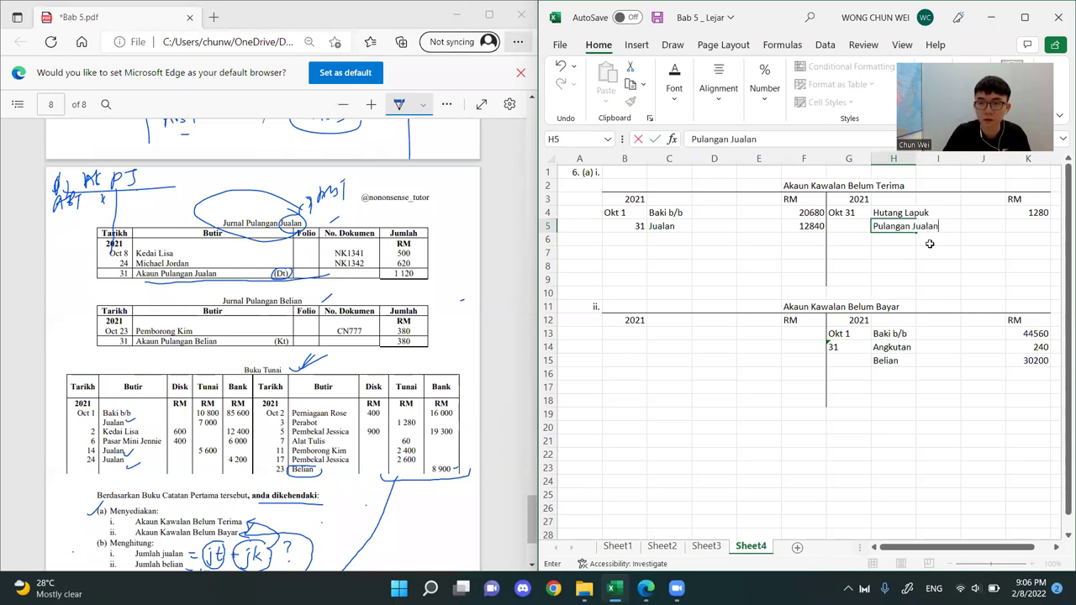
pyautogui.press('Tab')
pyautogui.press('Tab')
pyautogui.press('Tab')
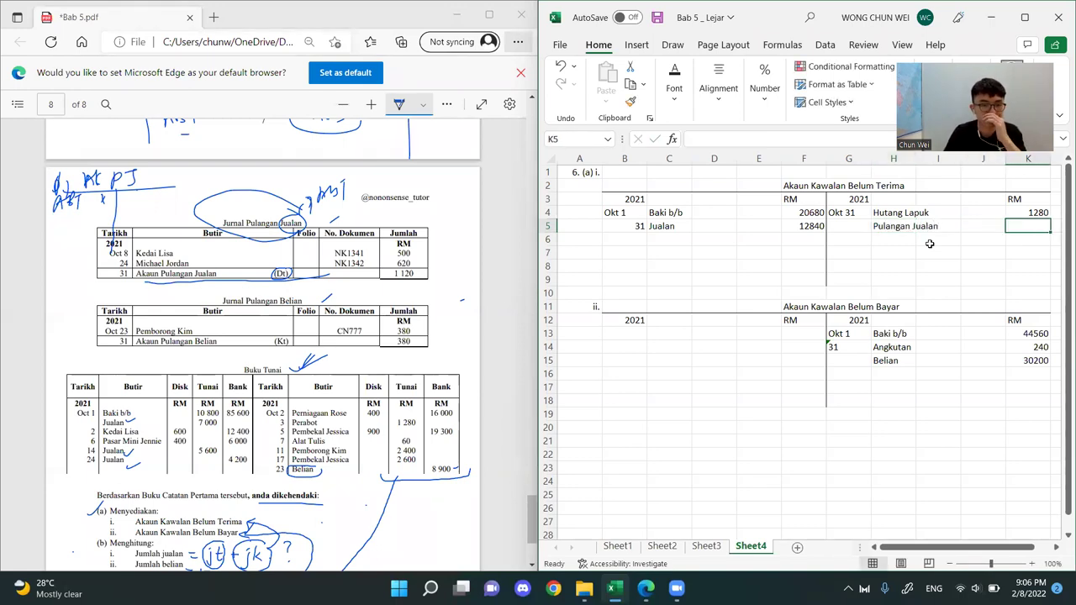
pyautogui.write('1120')
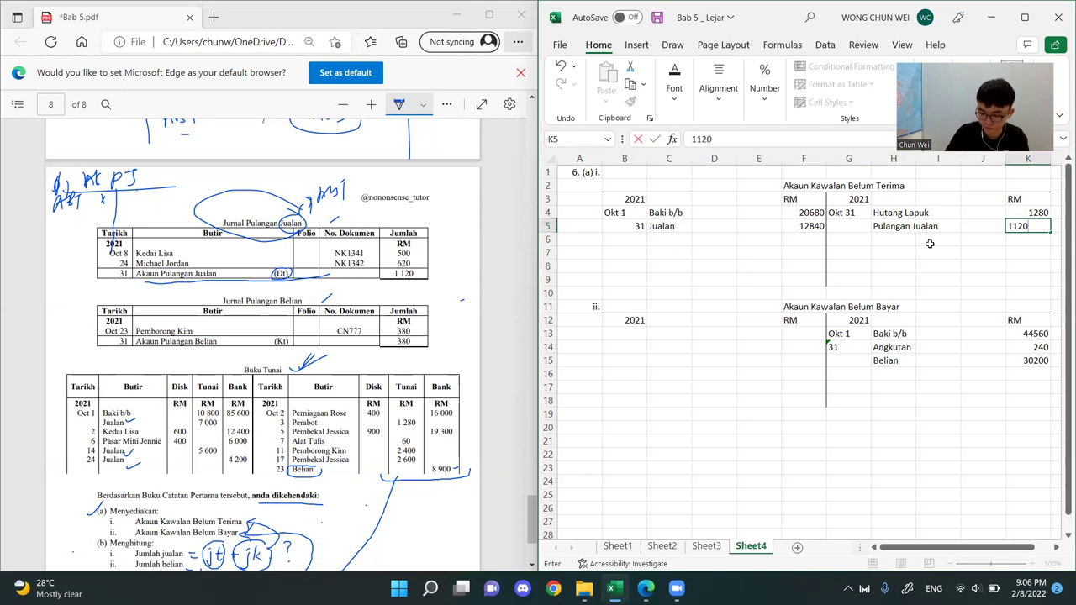
pyautogui.press('Down')
pyautogui.click(898, 256)
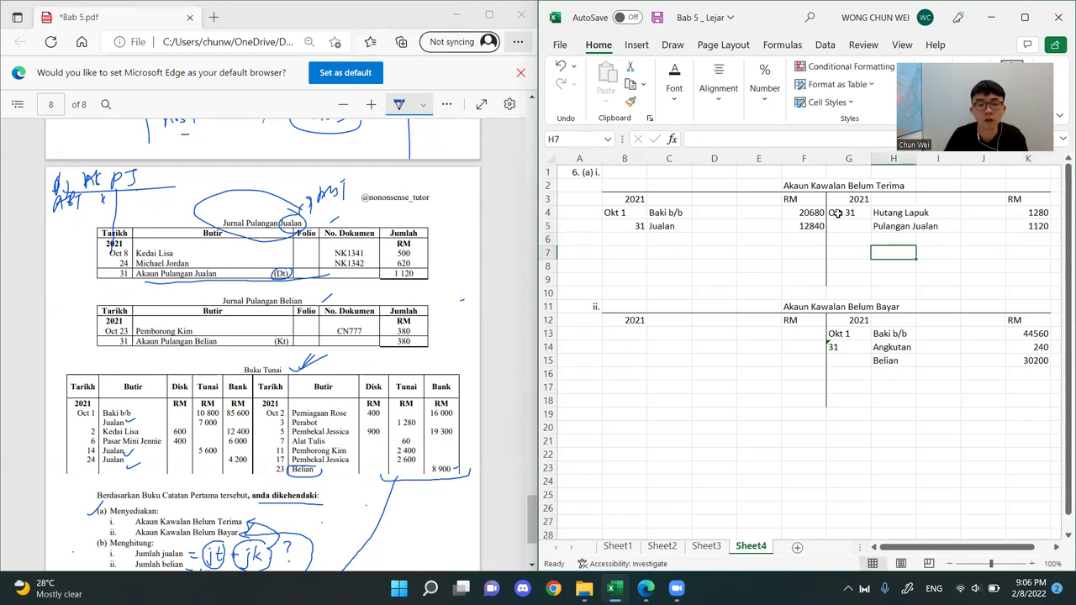
# In the PDF, circle Belian in the Jurnal Pulangan Belian heading and write ABB beside it with an arrow
pyautogui.click(186, 272)
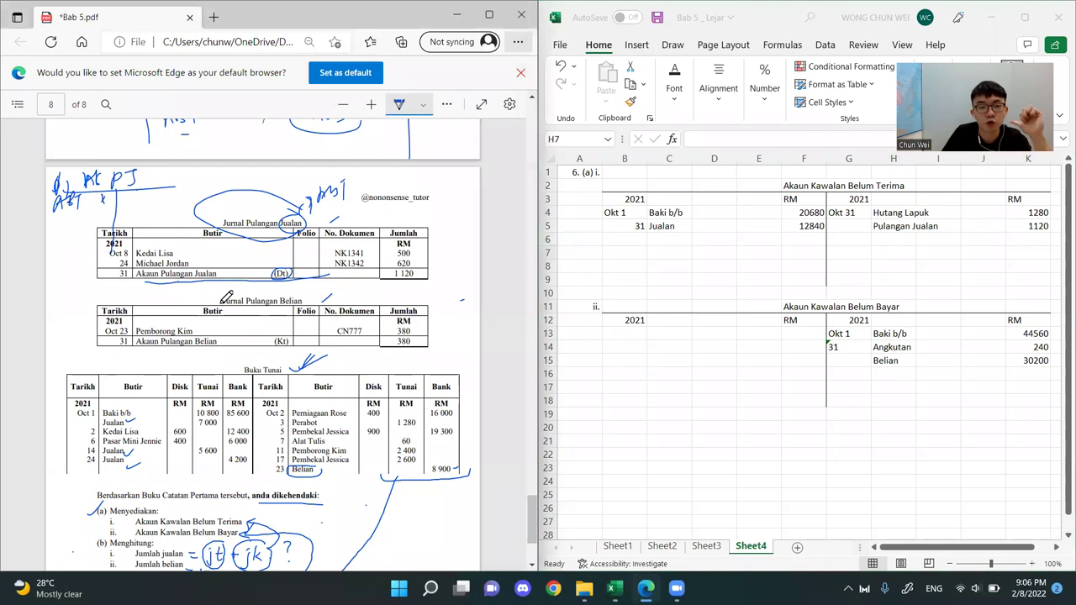
pyautogui.moveTo(281, 301); pyautogui.dragTo(302, 290)
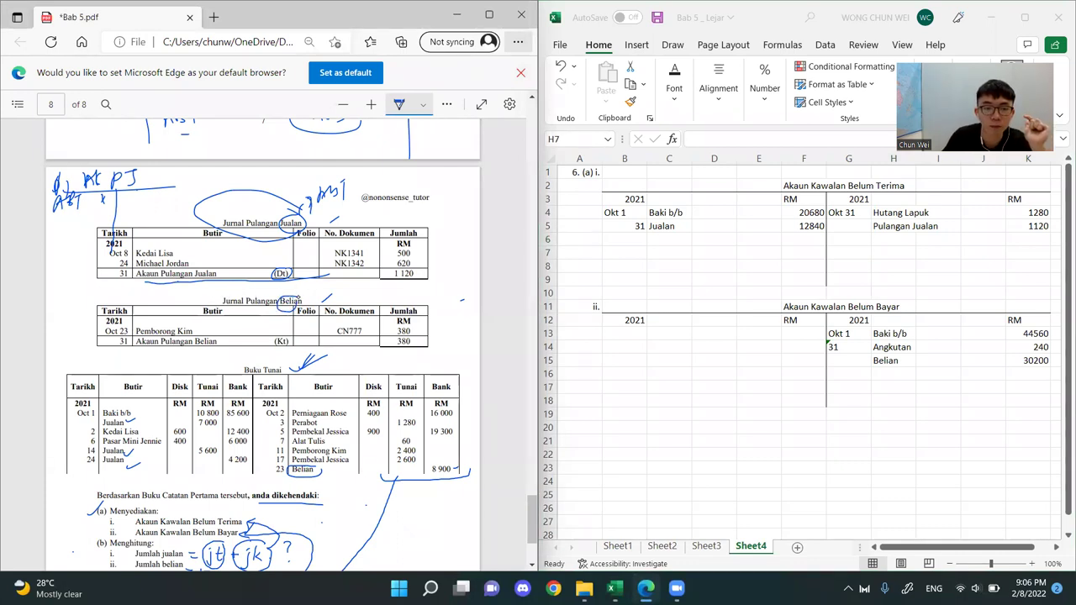
pyautogui.moveTo(304, 296); pyautogui.dragTo(366, 293)
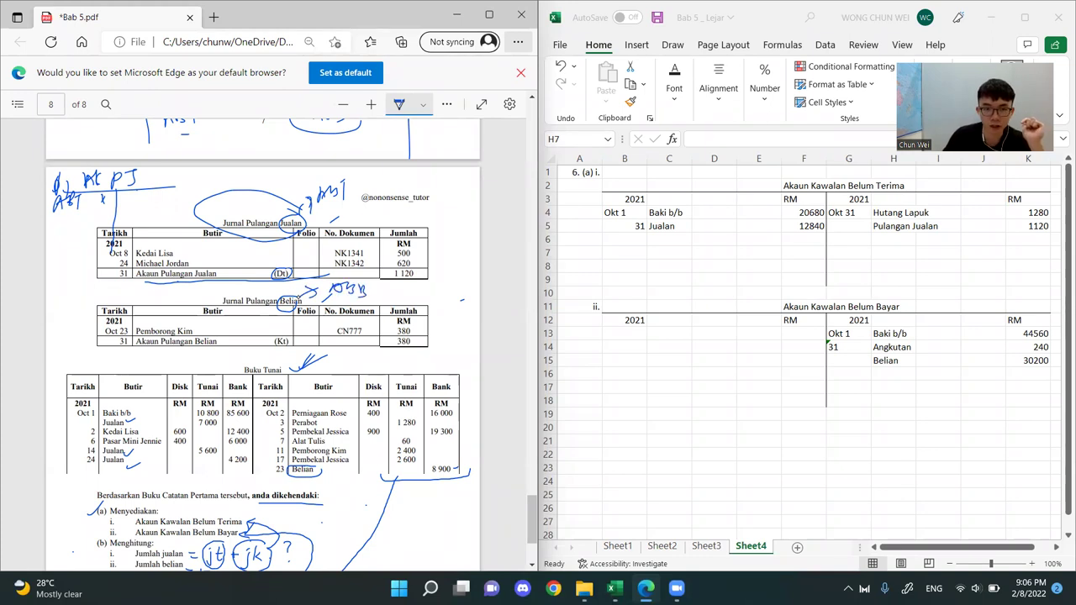
# Sketch an Ak PB T-account beside Jurnal Pulangan Belian, circle (Kt), and put an x on the account's credit side
pyautogui.moveTo(72, 285); pyautogui.dragTo(66, 291)
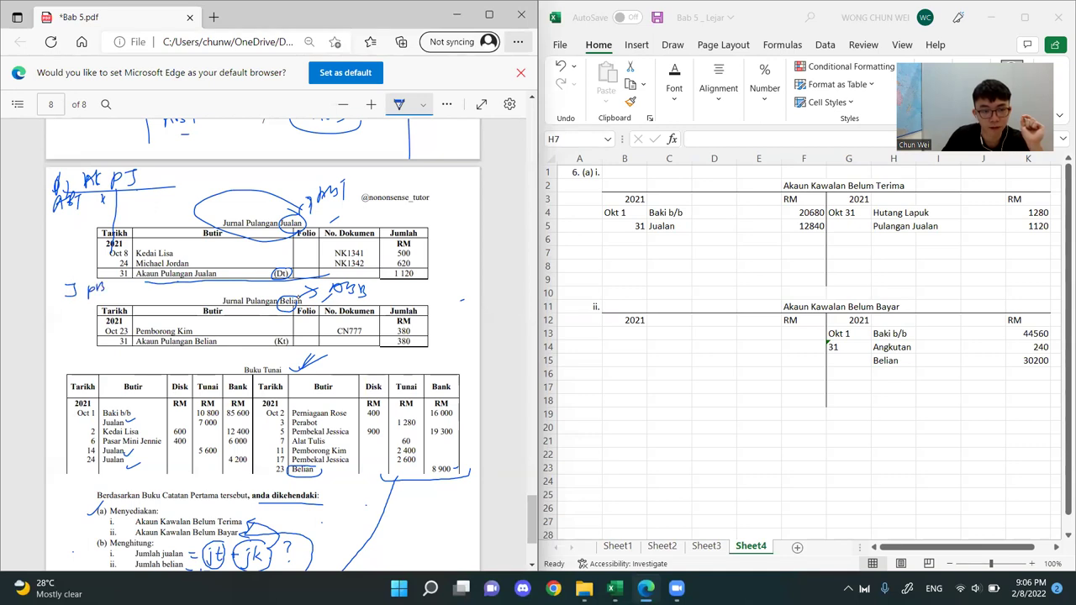
pyautogui.moveTo(68, 299)
pyautogui.mouseDown()
pyautogui.moveTo(79, 284)
pyautogui.moveTo(129, 295)
pyautogui.moveTo(91, 356)
pyautogui.mouseUp()
pyautogui.moveTo(286, 336); pyautogui.dragTo(291, 333)
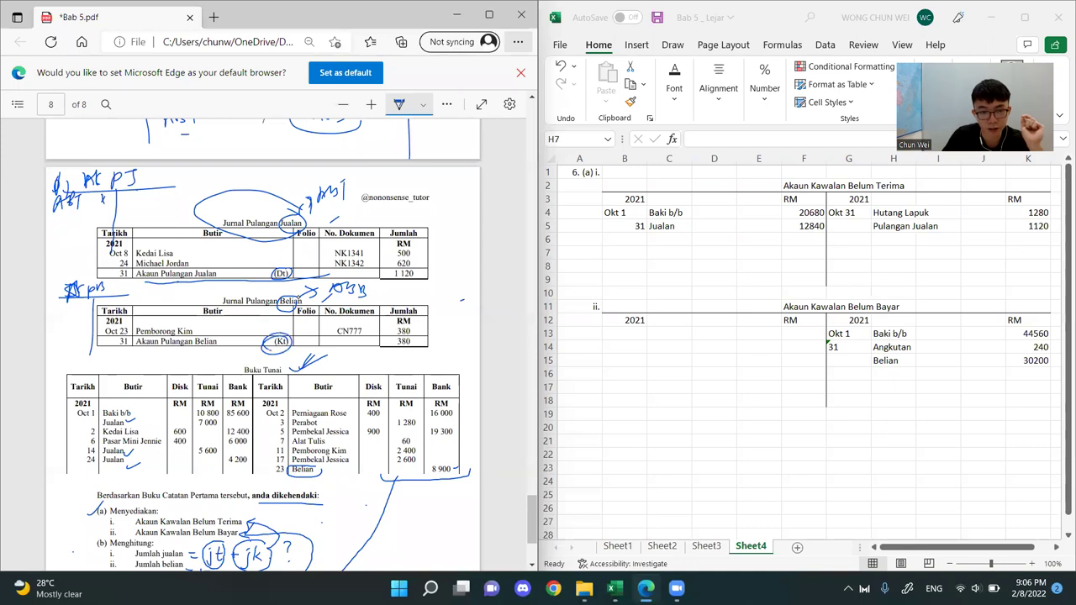
pyautogui.moveTo(137, 292); pyautogui.dragTo(147, 301)
pyautogui.moveTo(147, 293); pyautogui.dragTo(137, 302)
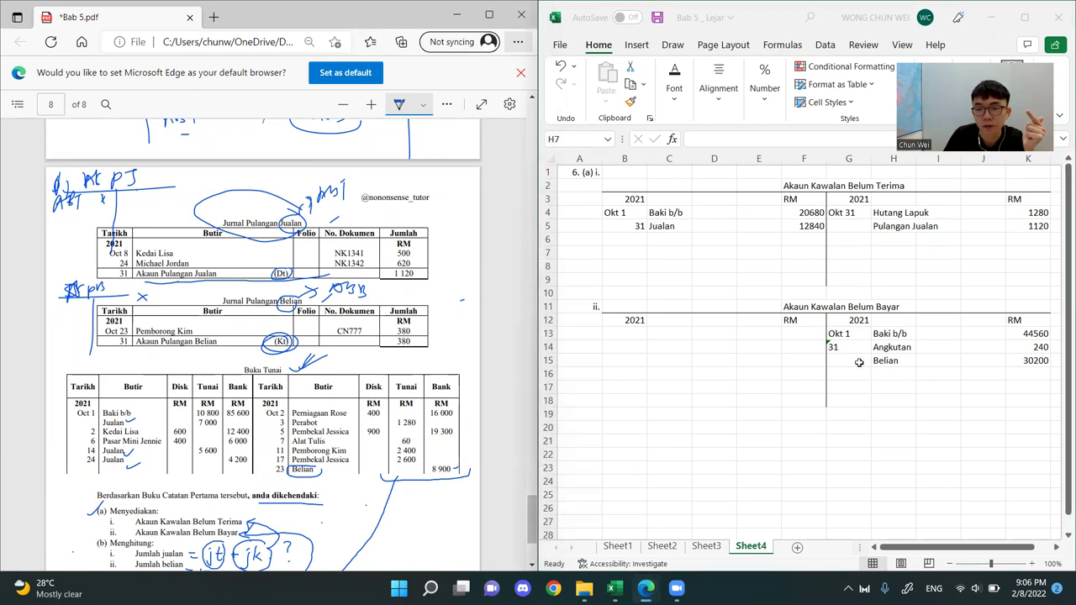
# In the Excel sheet, enter Okt 31 and Pulangan Belian on the debit side of Akaun Kawalan Belum Bayar
pyautogui.moveTo(795, 294); pyautogui.dragTo(580, 402)
pyautogui.click(631, 333)
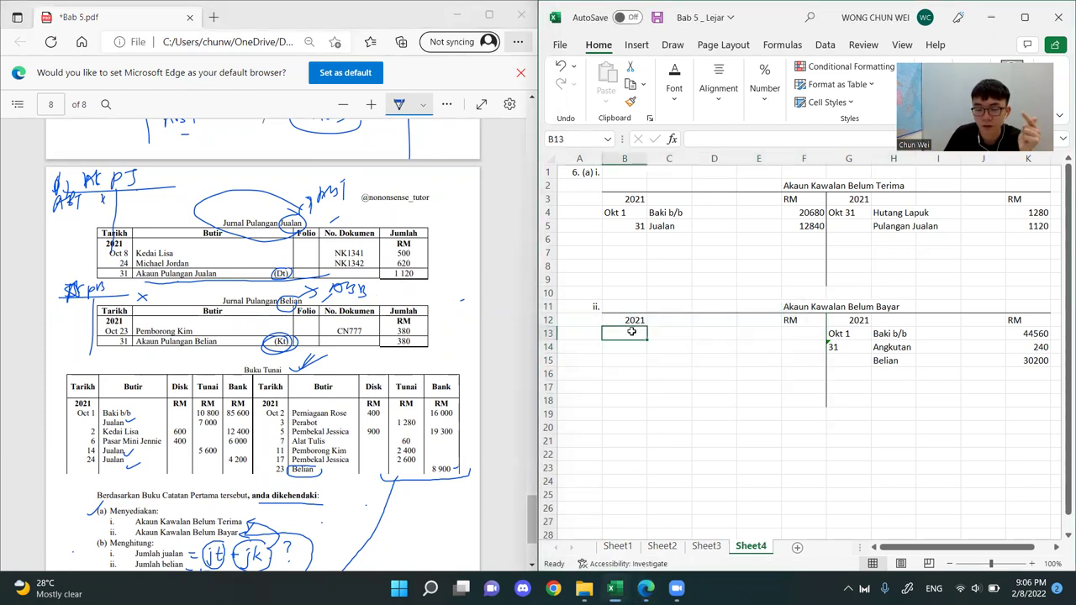
pyautogui.write("'")
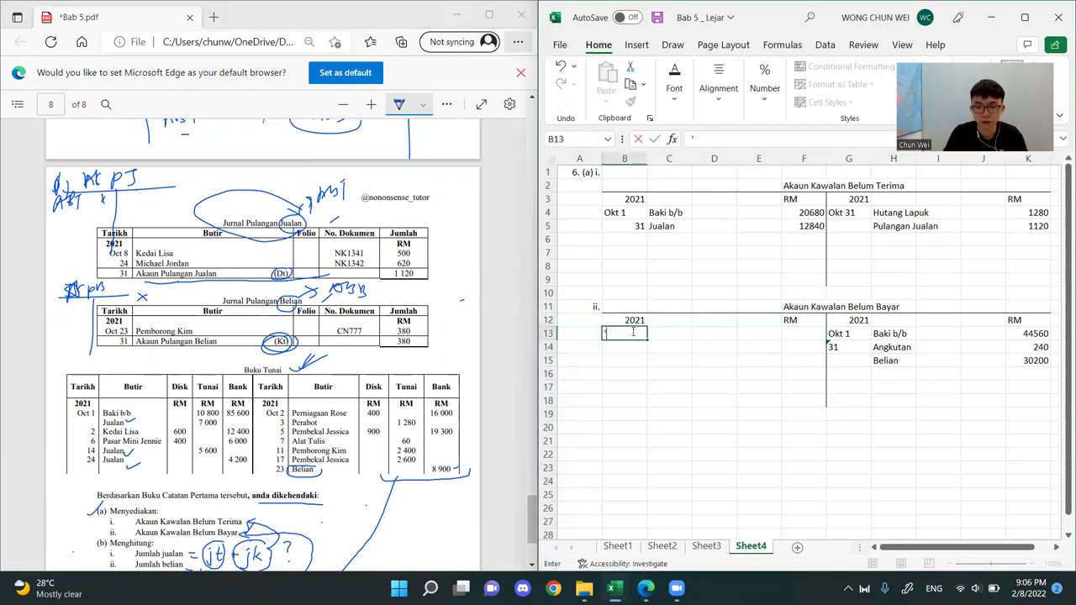
pyautogui.write('Okt 31')
pyautogui.press('Tab')
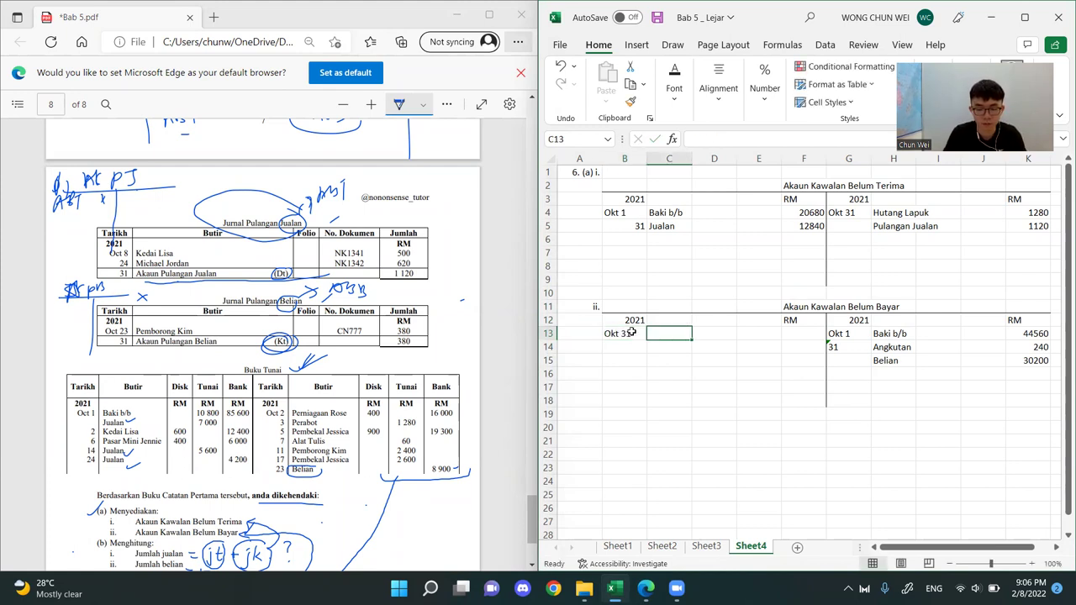
pyautogui.write('Pulan')
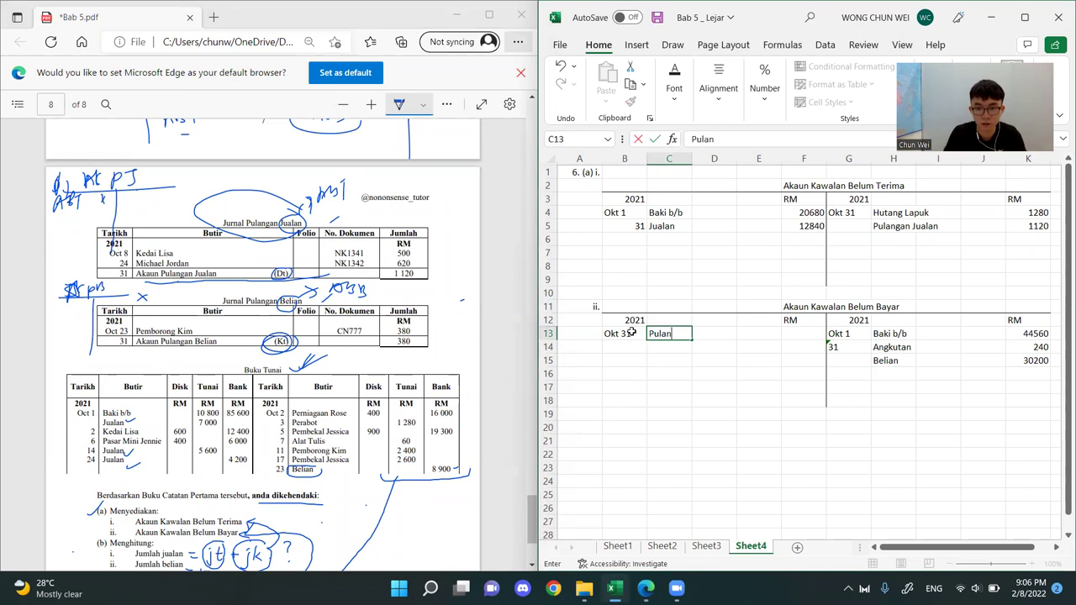
pyautogui.write('gan Belian')
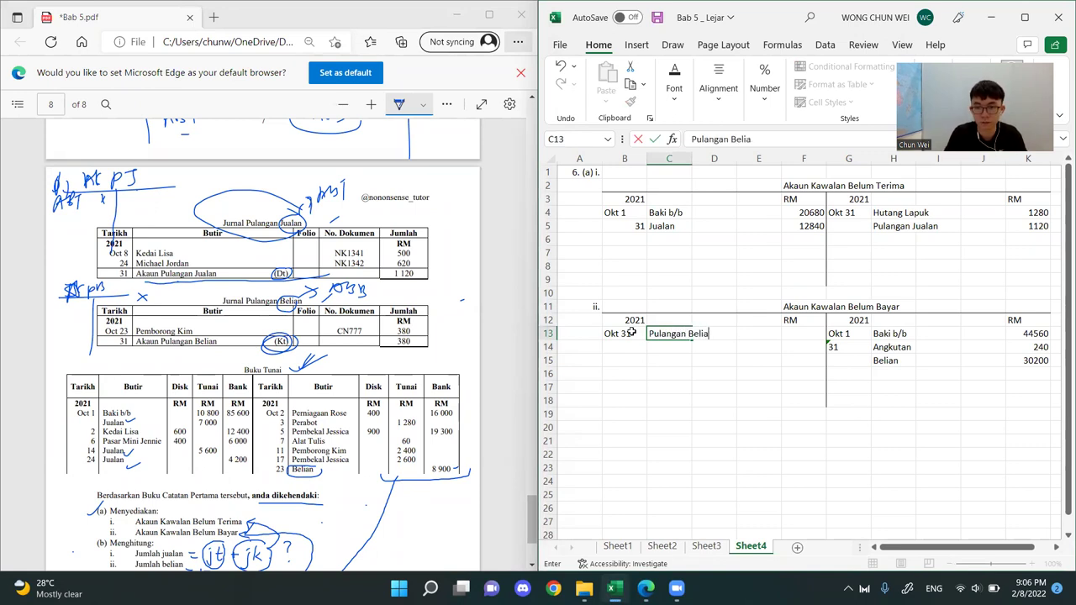
# Circle the Akaun Pulangan Belian total in the PDF and enter 380 as the amount for Pulangan Belian in the sheet
pyautogui.press('Tab')
pyautogui.press('Tab')
pyautogui.press('Tab')
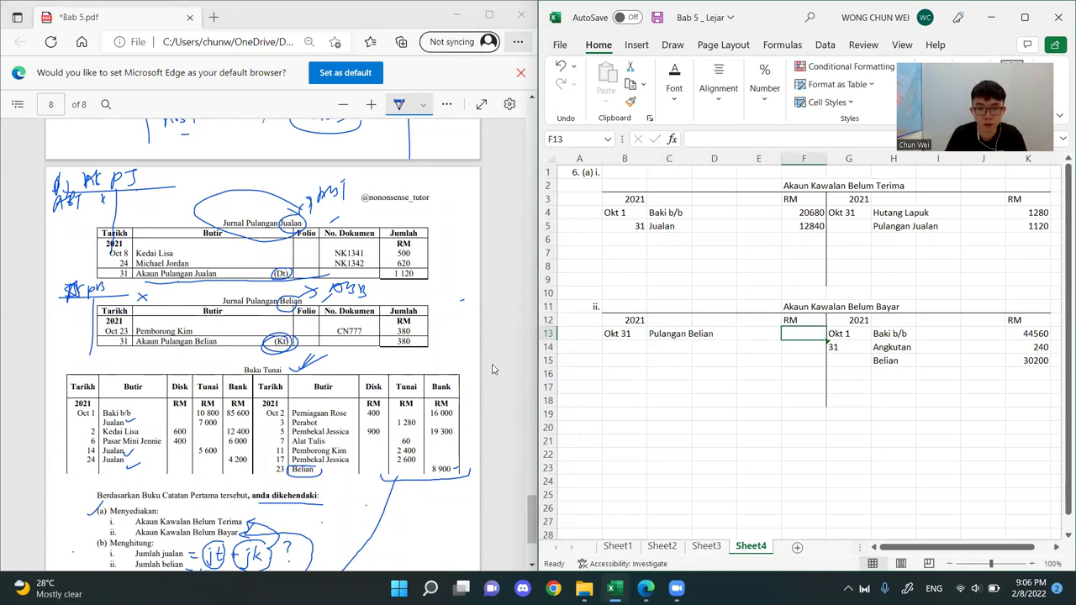
pyautogui.moveTo(402, 337); pyautogui.dragTo(400, 345)
pyautogui.click(803, 335)
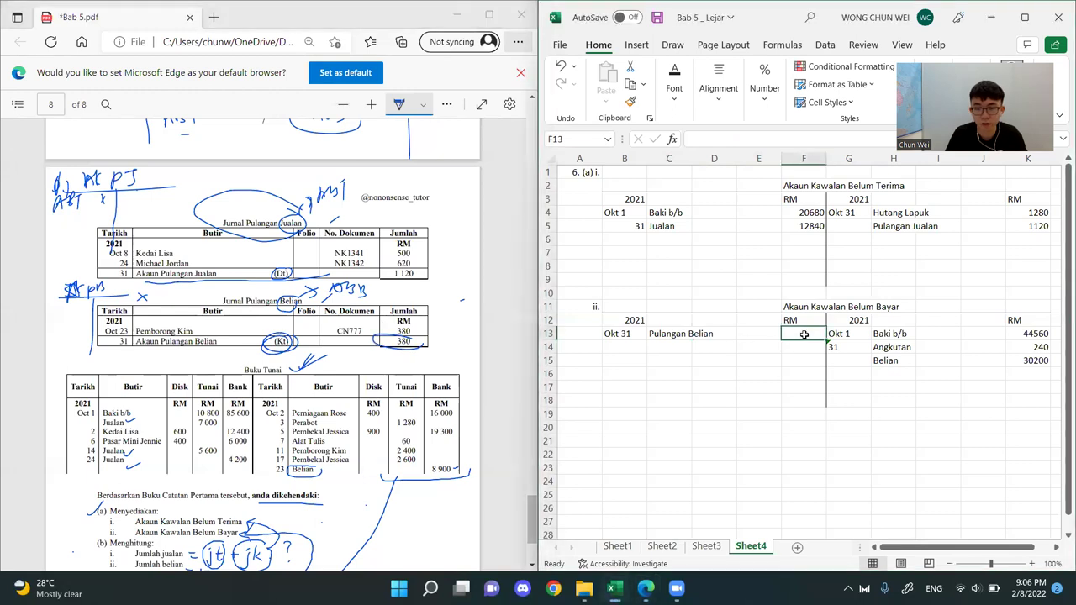
pyautogui.write('380')
pyautogui.press('Return')
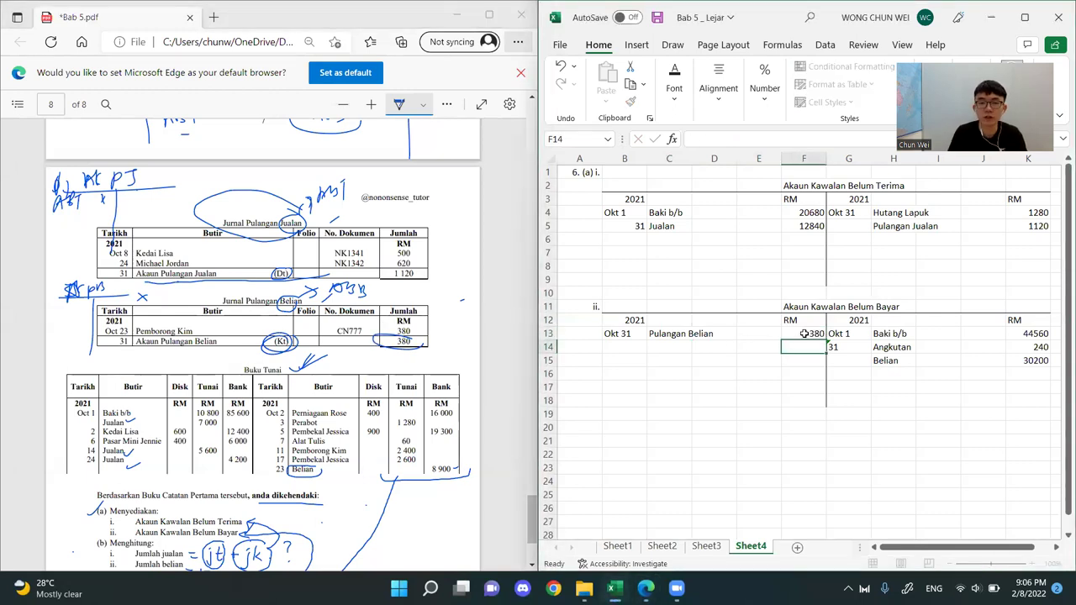
# In the PDF, strike out Jurnal Pulangan Jualan's individual entries, tick both returns journals, and cross out Jurnal Belian's individual amounts, circling its 30 200 total
pyautogui.click(367, 249)
pyautogui.moveTo(114, 250); pyautogui.dragTo(459, 254)
pyautogui.moveTo(430, 343); pyautogui.dragTo(458, 334)
pyautogui.scroll(3, 333, 217)
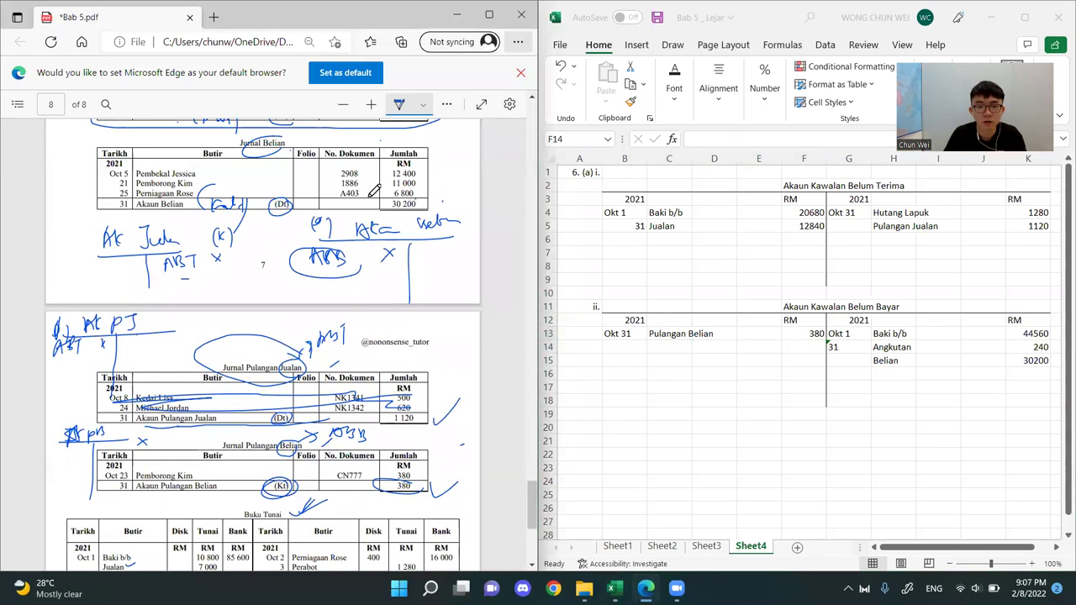
pyautogui.moveTo(379, 178); pyautogui.dragTo(425, 167)
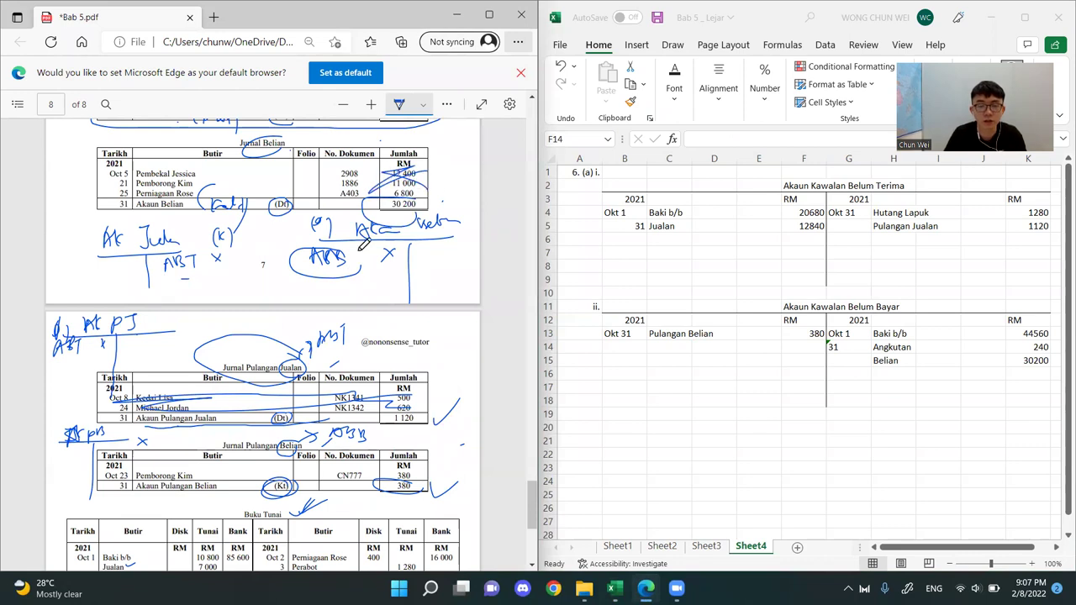
pyautogui.scroll(3, 416, 244)
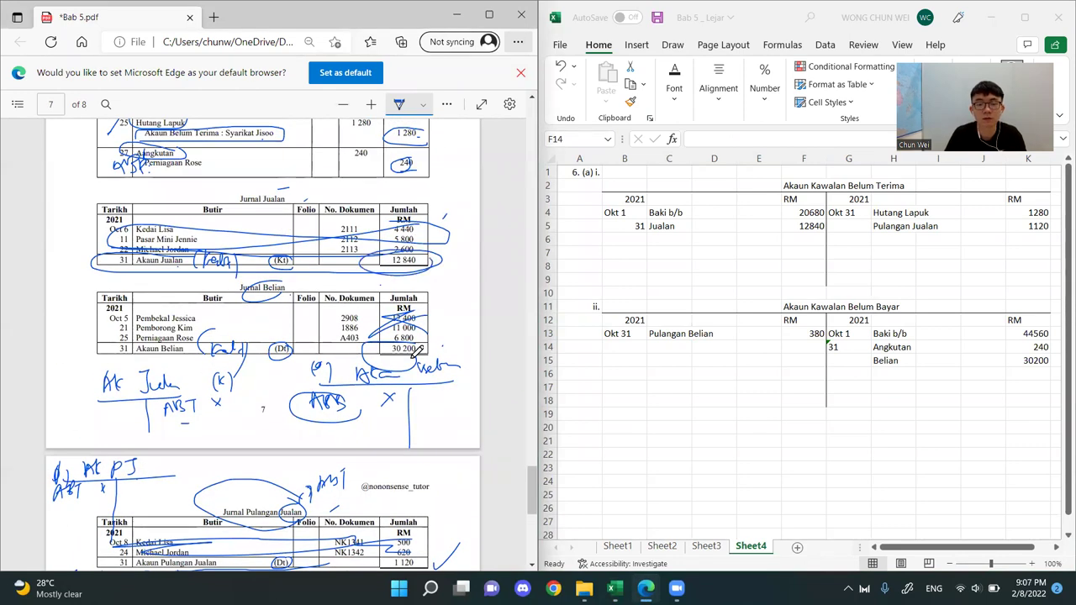
# Circle the Buku Tunai heading on page 8, write a circled Dt above its debit side, and note Tunai beside the first Jualan
pyautogui.scroll(-5, 380, 239)
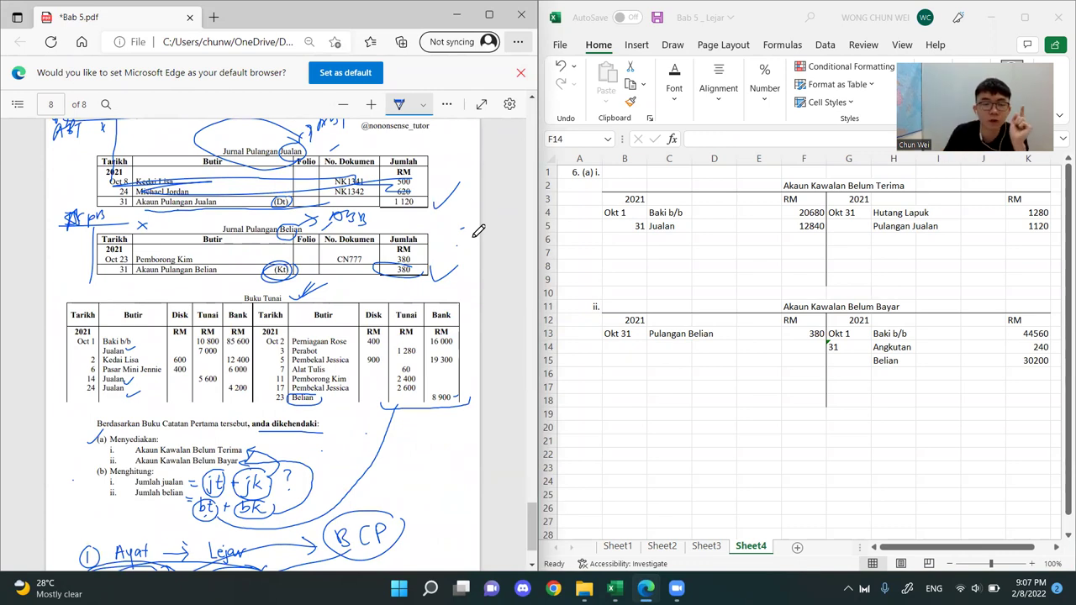
pyautogui.scroll(4, 494, 203)
pyautogui.scroll(-5, 379, 252)
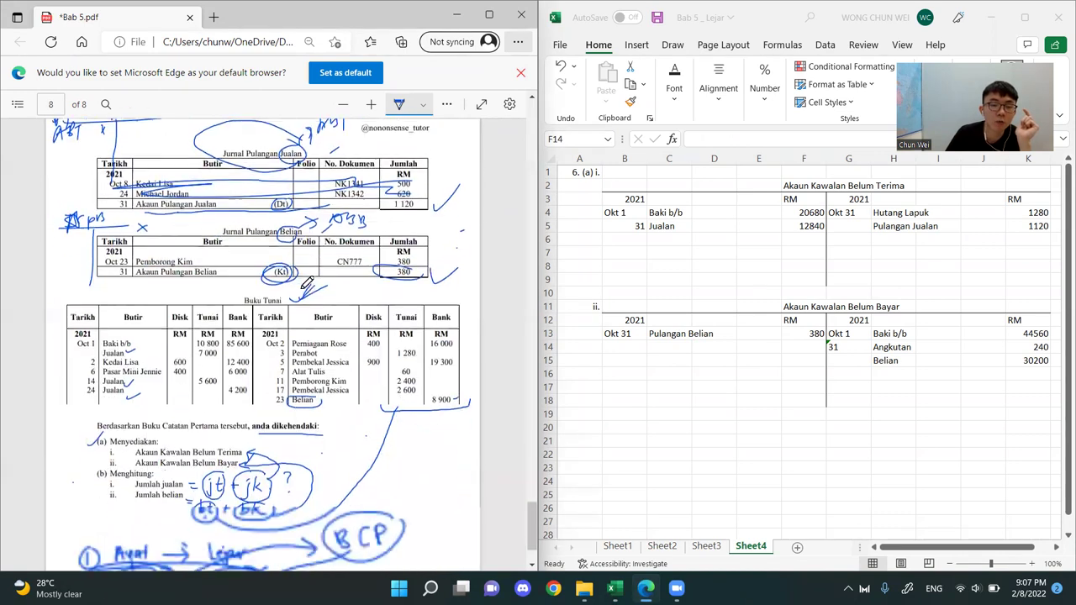
pyautogui.moveTo(244, 224)
pyautogui.mouseDown()
pyautogui.moveTo(269, 213)
pyautogui.moveTo(230, 222)
pyautogui.moveTo(290, 225)
pyautogui.mouseUp()
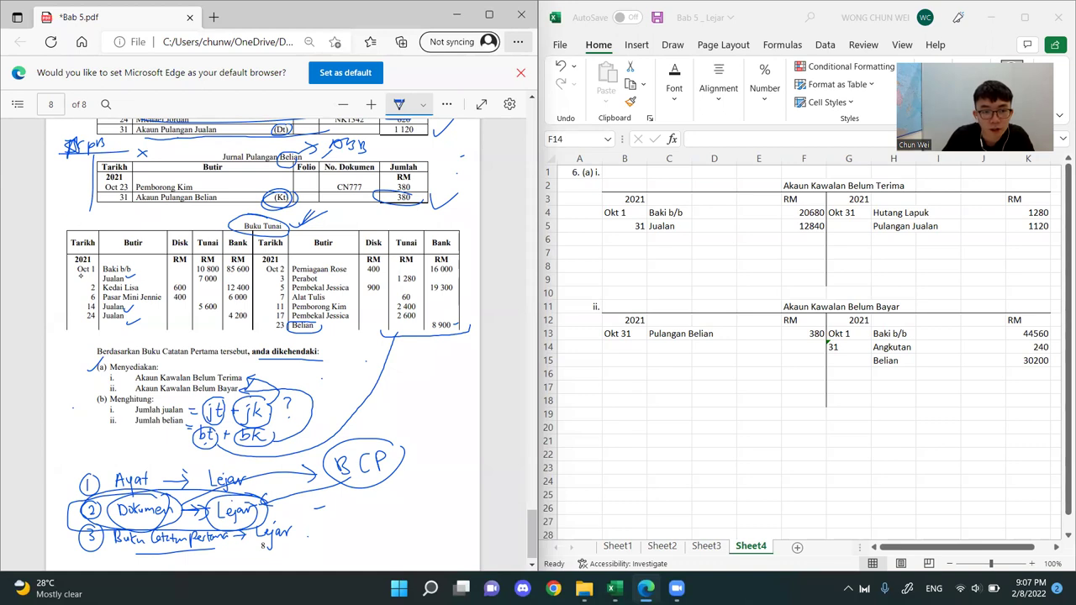
pyautogui.moveTo(85, 209)
pyautogui.mouseDown()
pyautogui.moveTo(59, 232)
pyautogui.moveTo(91, 215)
pyautogui.mouseUp()
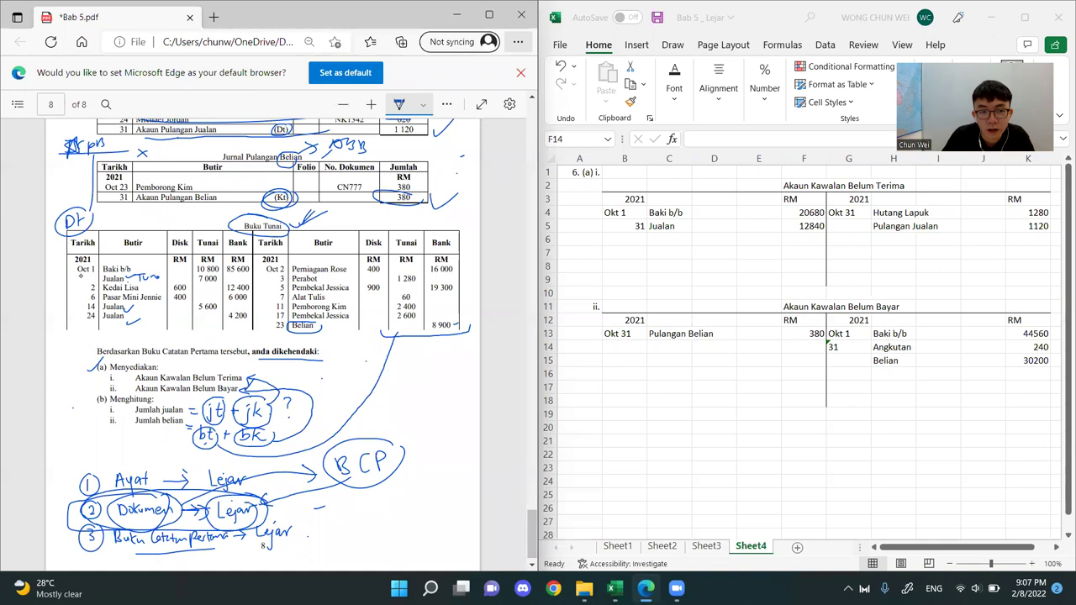
# Highlight Akaun Kawalan Belum Terima in the sheet and review the page 7 journals in the PDF for the receivable and payable names
pyautogui.click(681, 304)
pyautogui.moveTo(669, 186); pyautogui.dragTo(1021, 255)
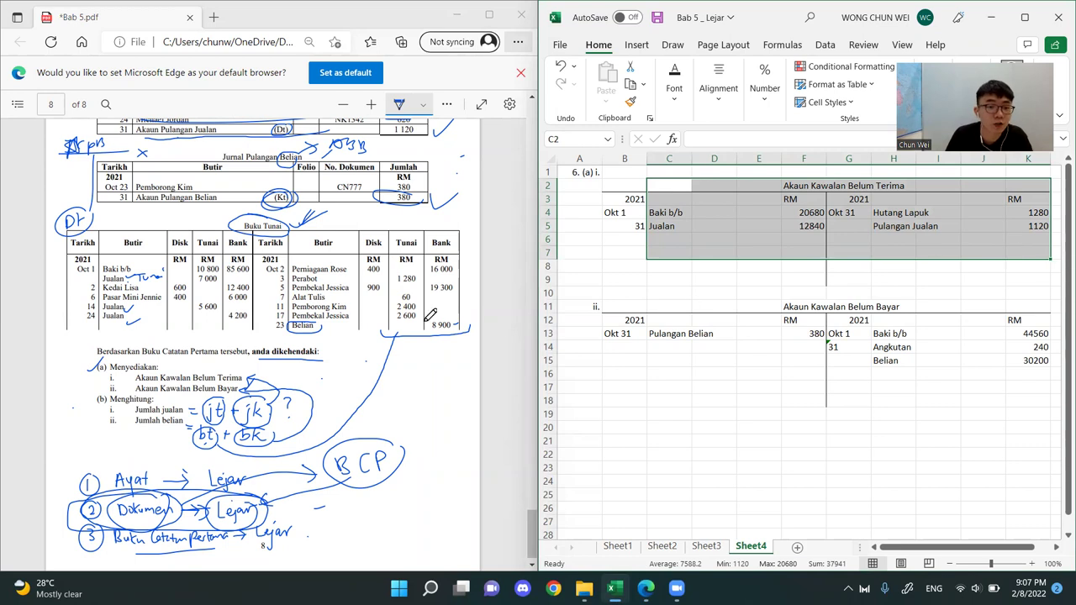
pyautogui.click(204, 258)
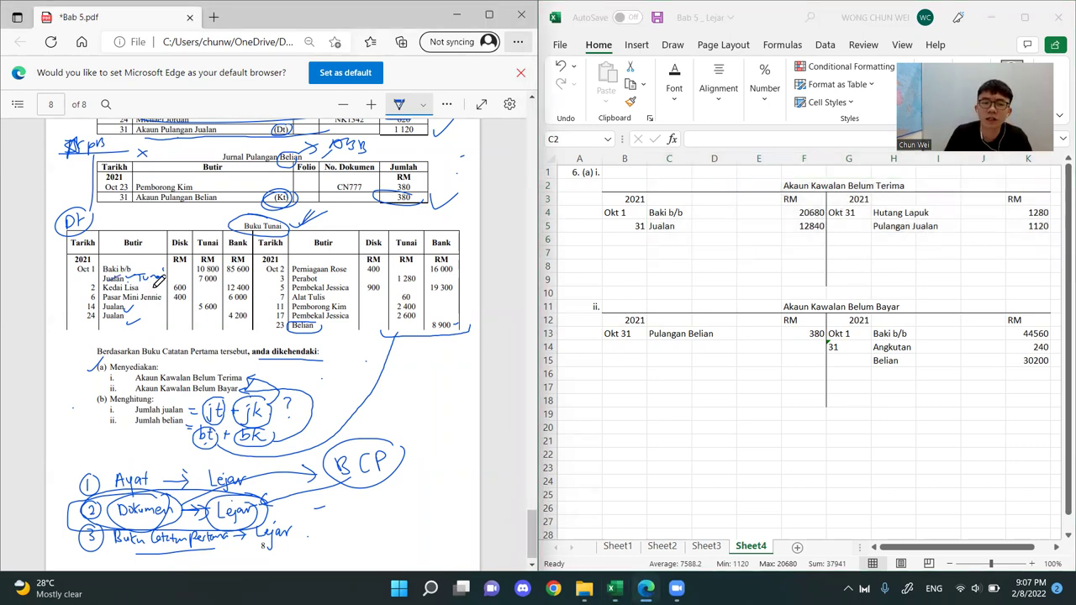
pyautogui.scroll(5, 160, 267)
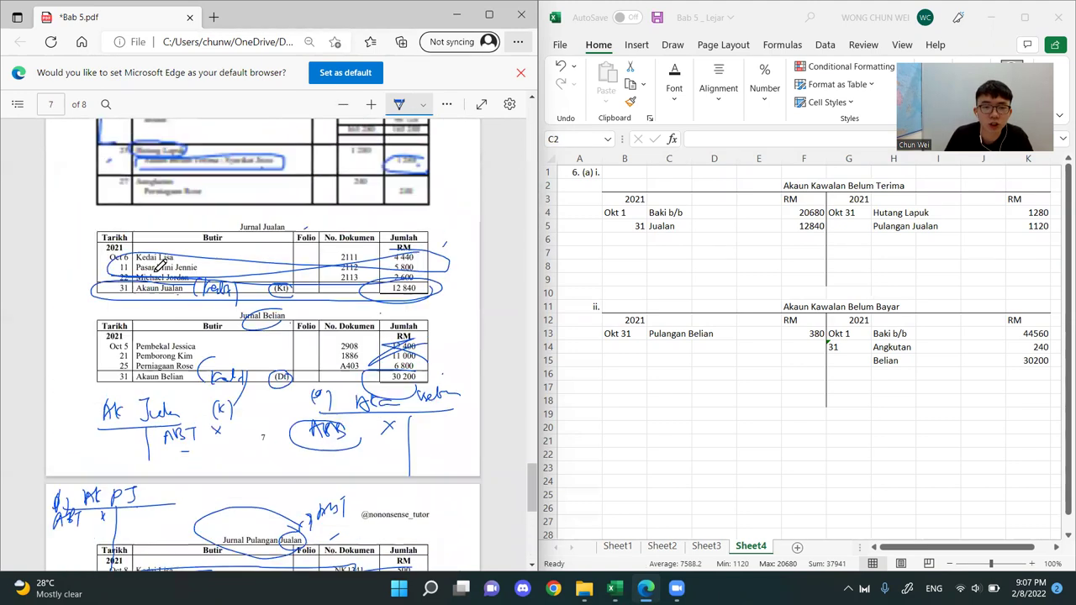
pyautogui.scroll(3, 160, 267)
pyautogui.scroll(-3, 160, 269)
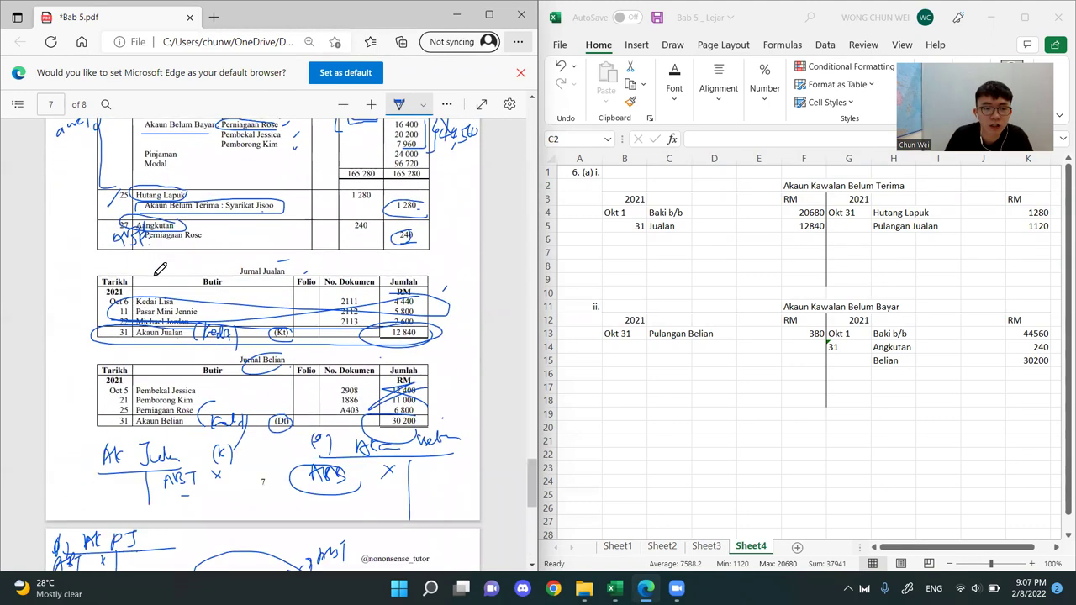
pyautogui.scroll(2, 252, 217)
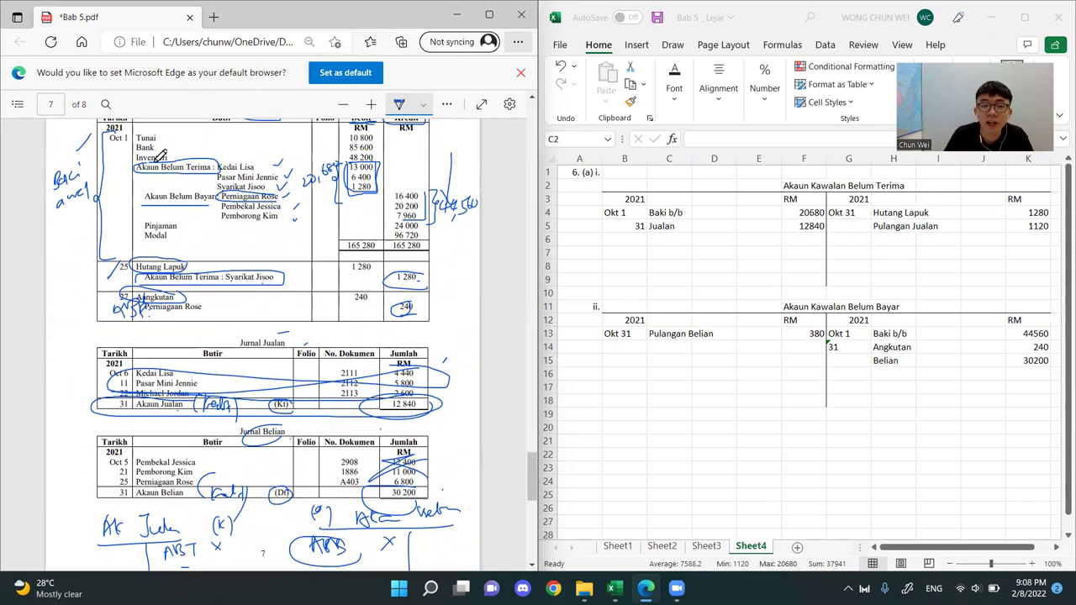
# In the Buku Tunai, note (ABT) beside Kedai Lisa and Pasar Mini Jennie, checking names against Jurnal Am, and T beside the Jualan entries on 14 and 24 October
pyautogui.scroll(-10, 179, 240)
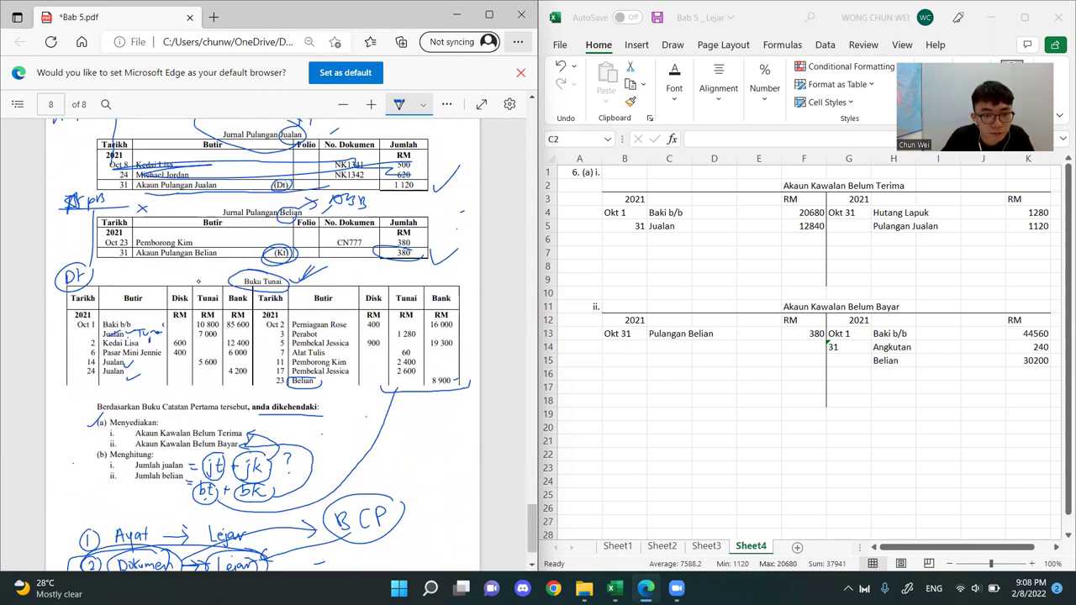
pyautogui.moveTo(155, 336)
pyautogui.mouseDown()
pyautogui.moveTo(167, 344)
pyautogui.moveTo(146, 349)
pyautogui.mouseUp()
pyautogui.moveTo(167, 333); pyautogui.dragTo(171, 346)
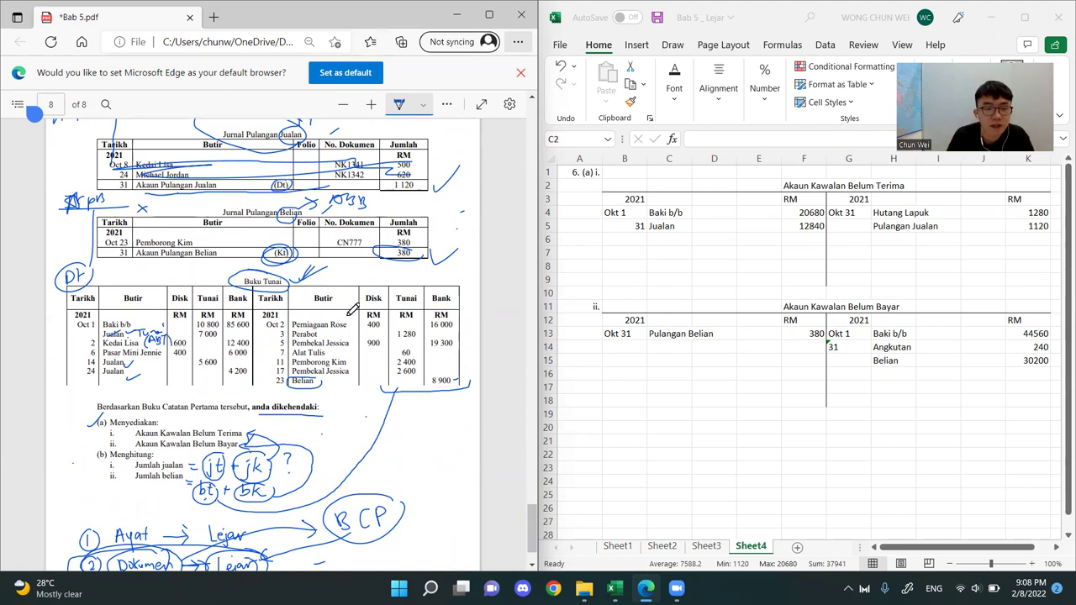
pyautogui.scroll(10, 351, 309)
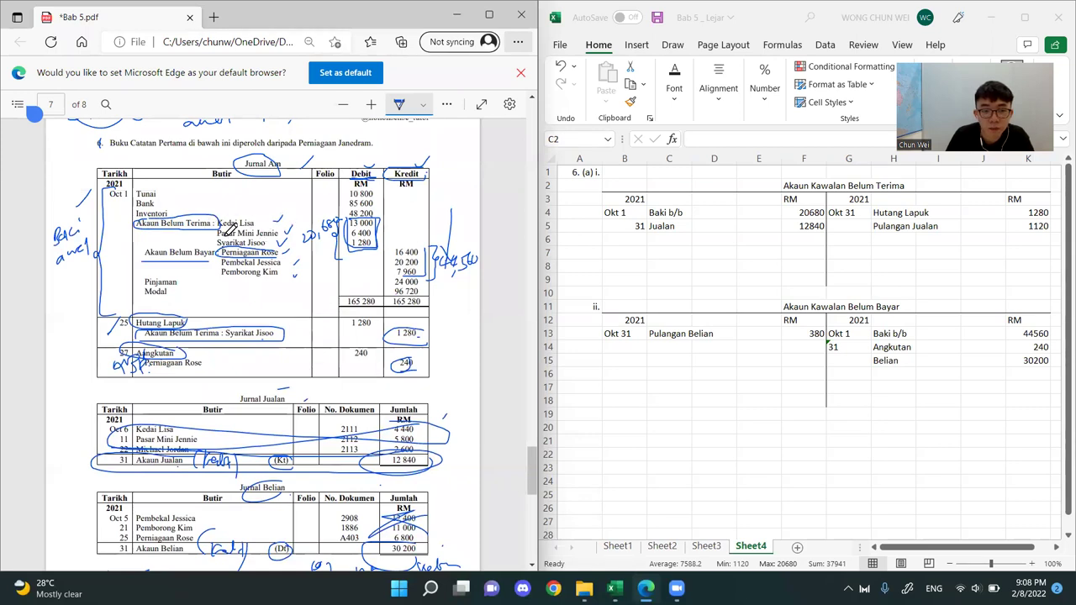
pyautogui.scroll(-8, 223, 261)
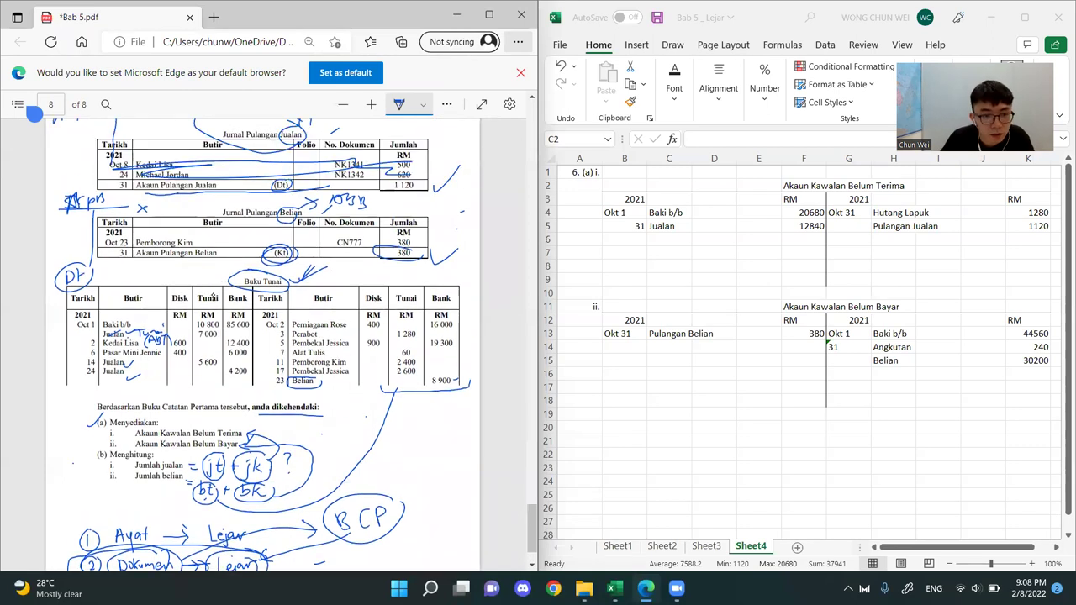
pyautogui.moveTo(159, 348); pyautogui.dragTo(178, 353)
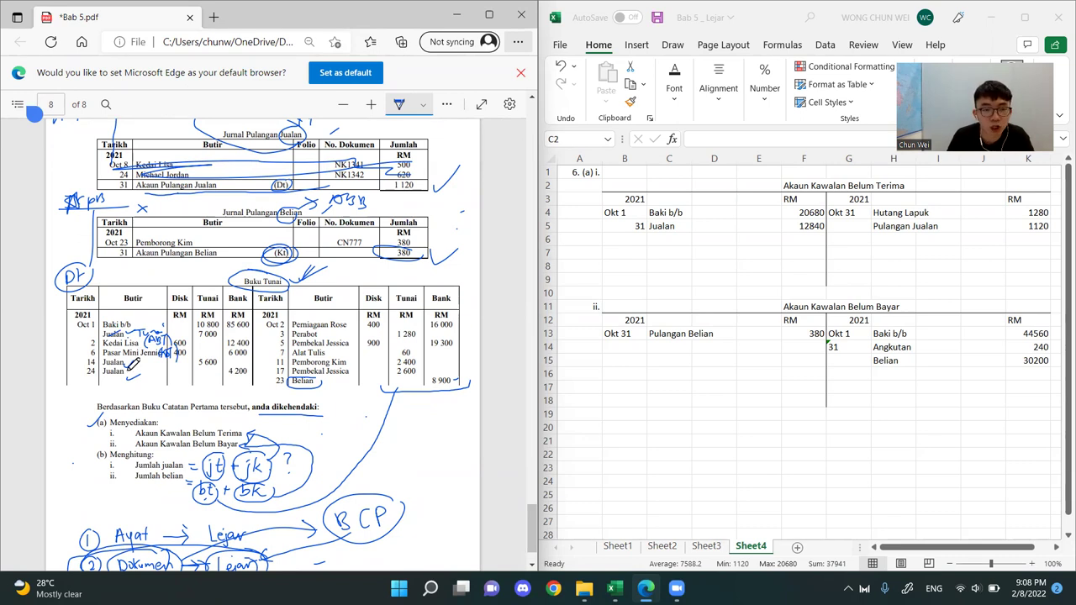
pyautogui.moveTo(127, 377); pyautogui.dragTo(137, 375)
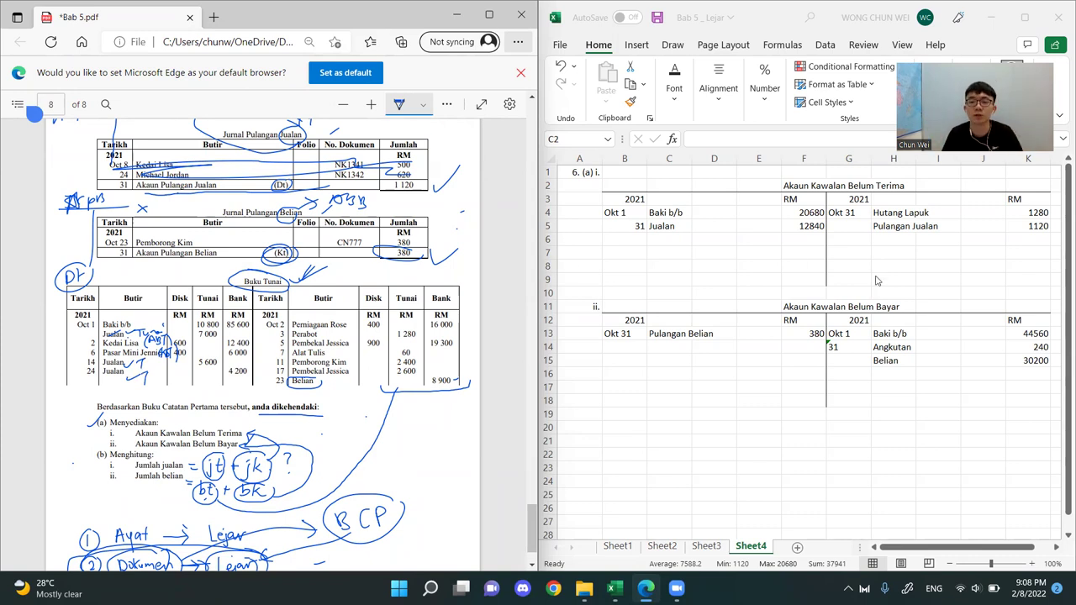
# Select cell E6 in Akaun Kawalan Belum Terima, and in the PDF re-circle Dt and mark the Kedai Lisa row in the Buku Tunai
pyautogui.click(847, 184)
pyautogui.click(767, 237)
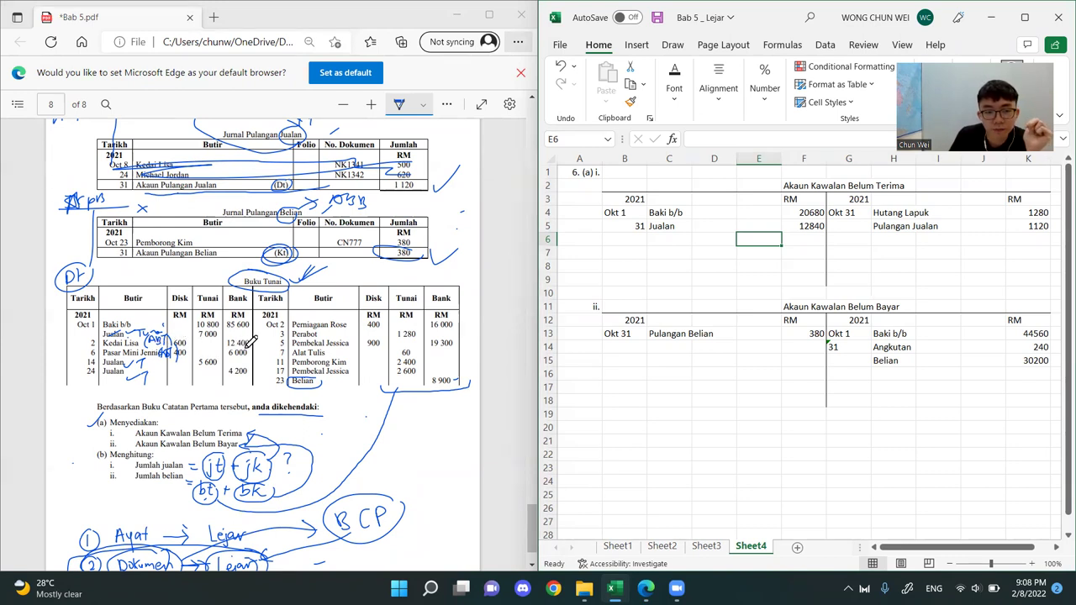
pyautogui.click(93, 338)
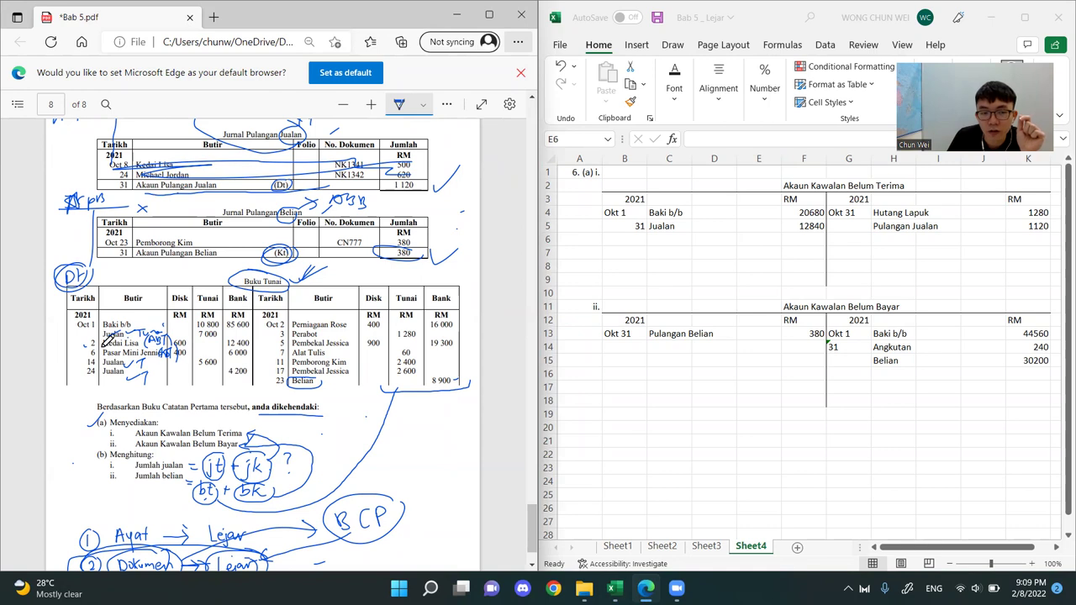
# Erase the handwritten ABT notes beside Kedai Lisa and Pasar Mini Jennie and the T notes beside the Jualan entries in the Buku Tunai
pyautogui.click(448, 104)
pyautogui.click(356, 288)
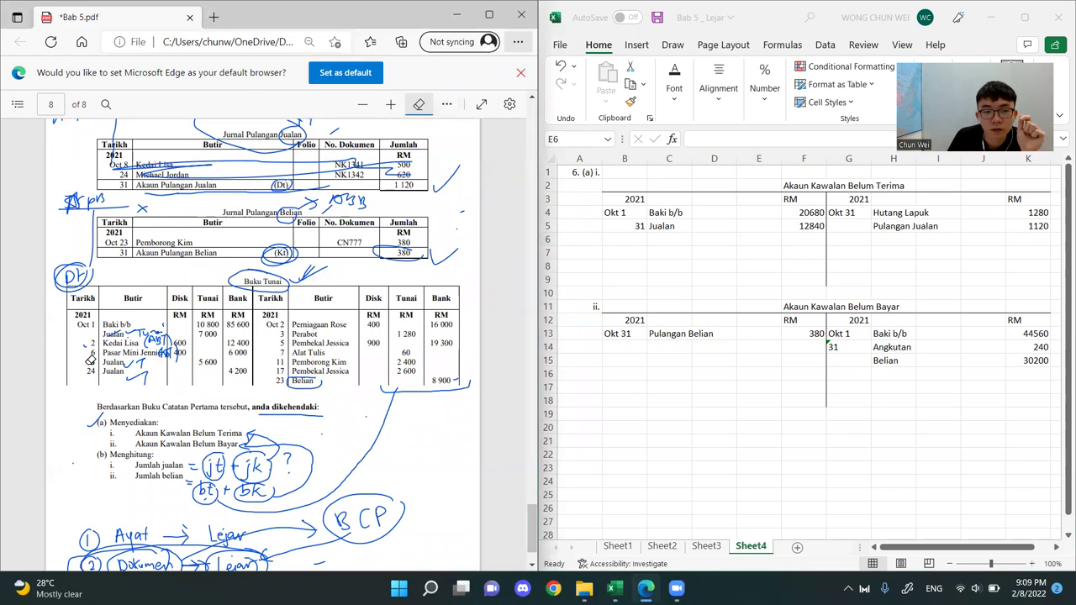
pyautogui.moveTo(127, 384)
pyautogui.mouseDown()
pyautogui.moveTo(168, 352)
pyautogui.moveTo(152, 341)
pyautogui.mouseUp()
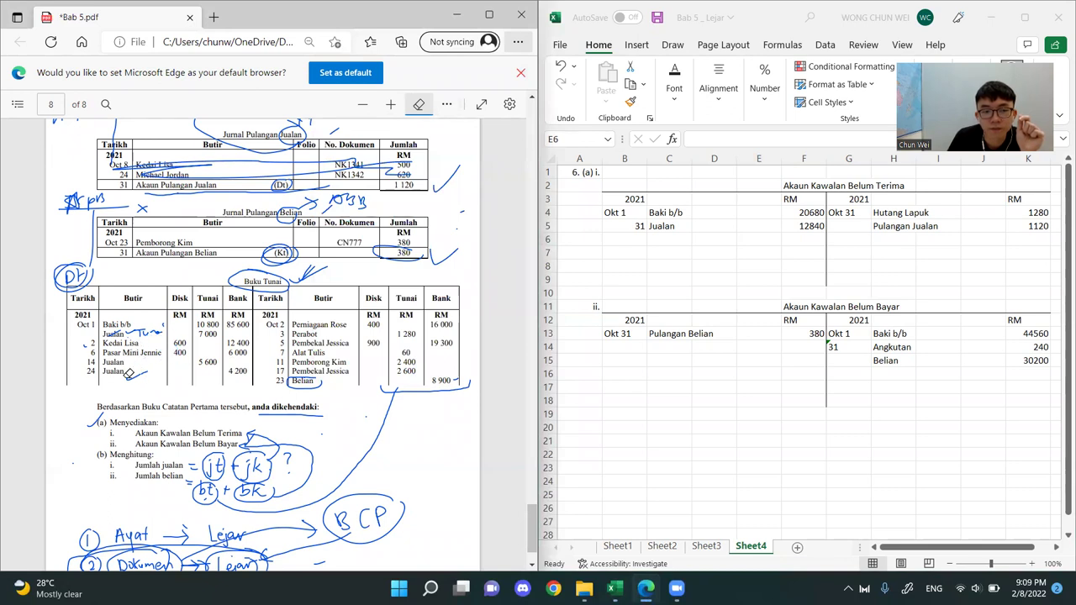
# Erase the handwritten notes beside the Jualan entries in the Buku Tunai and highlight the 2 October receipt row in yellow
pyautogui.moveTo(91, 316)
pyautogui.mouseDown()
pyautogui.moveTo(143, 328)
pyautogui.moveTo(115, 328)
pyautogui.mouseUp()
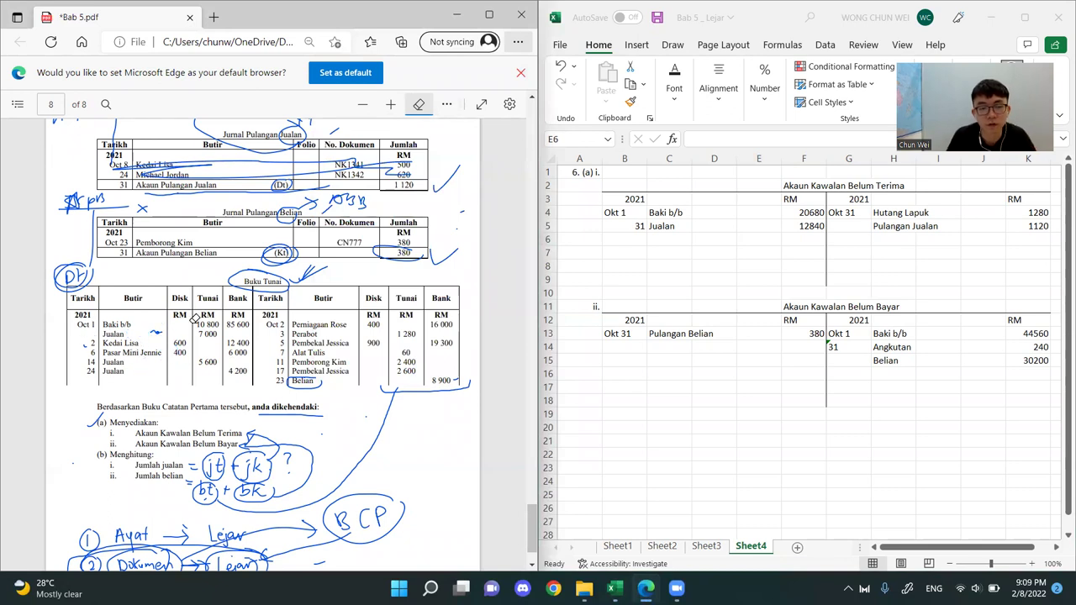
pyautogui.scroll(2, 180, 334)
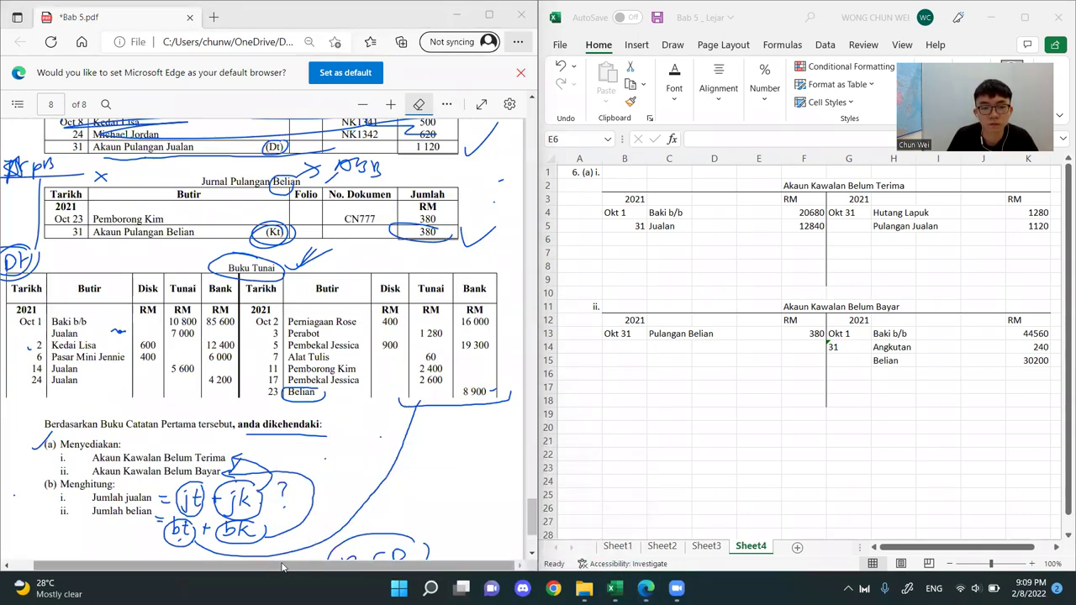
pyautogui.moveTo(221, 565); pyautogui.dragTo(198, 569)
pyautogui.click(446, 104)
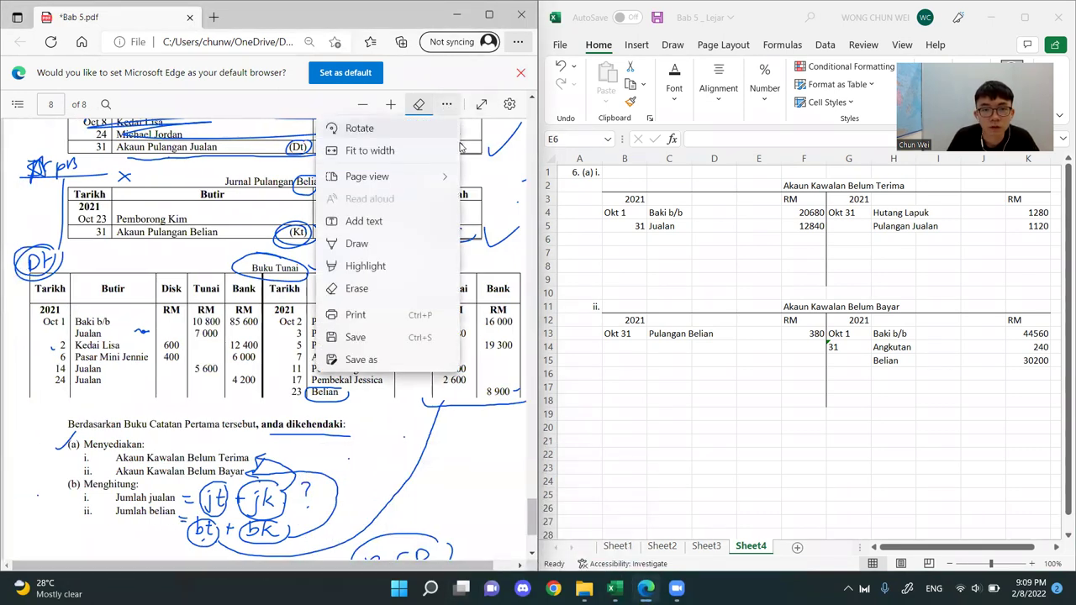
pyautogui.click(375, 266)
pyautogui.moveTo(53, 345); pyautogui.dragTo(264, 346)
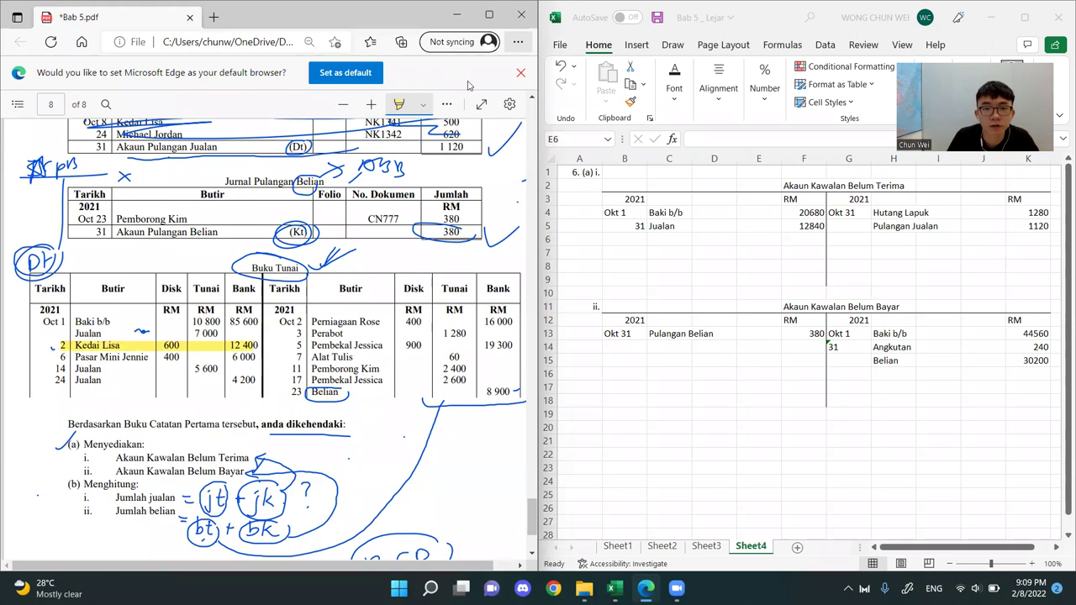
# Handwrite "diberi" above the debit-side Disk column and "diterima" above the credit-side Disk column of the Buku Tunai
pyautogui.click(447, 104)
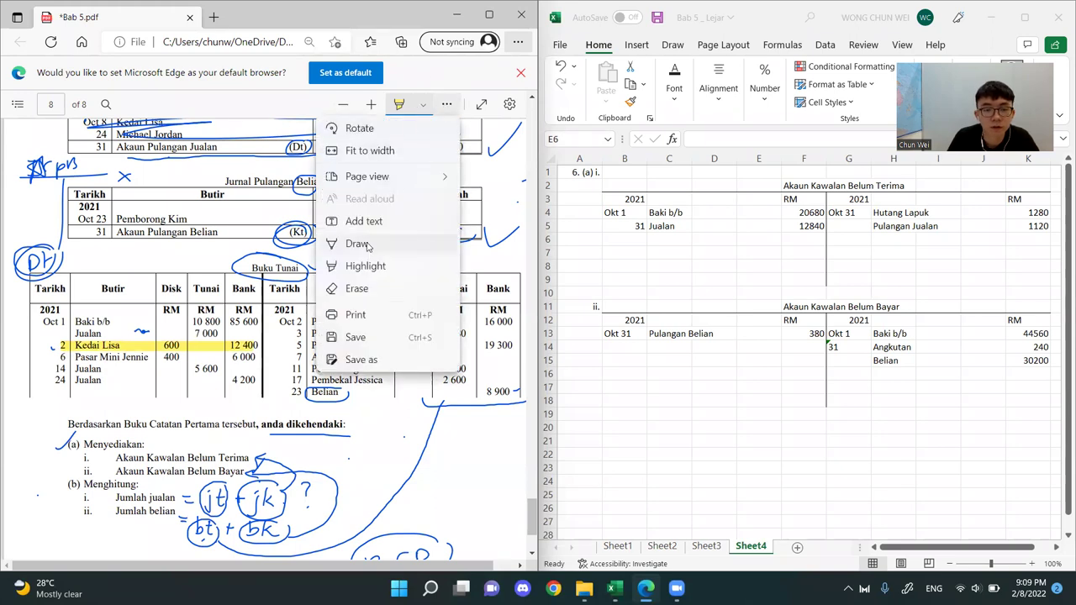
pyautogui.click(357, 244)
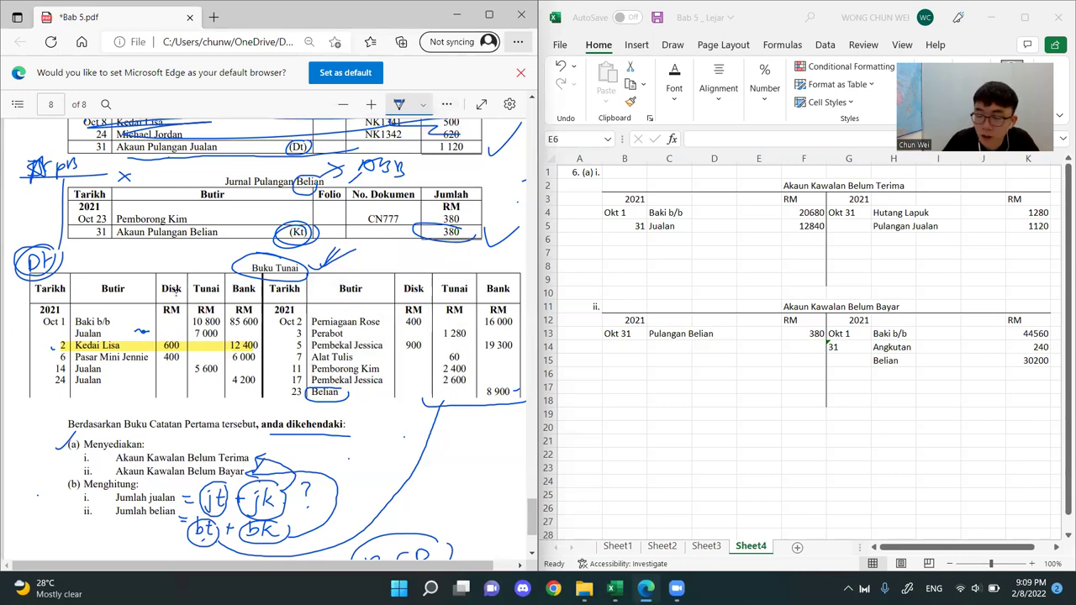
pyautogui.moveTo(155, 256); pyautogui.dragTo(156, 267)
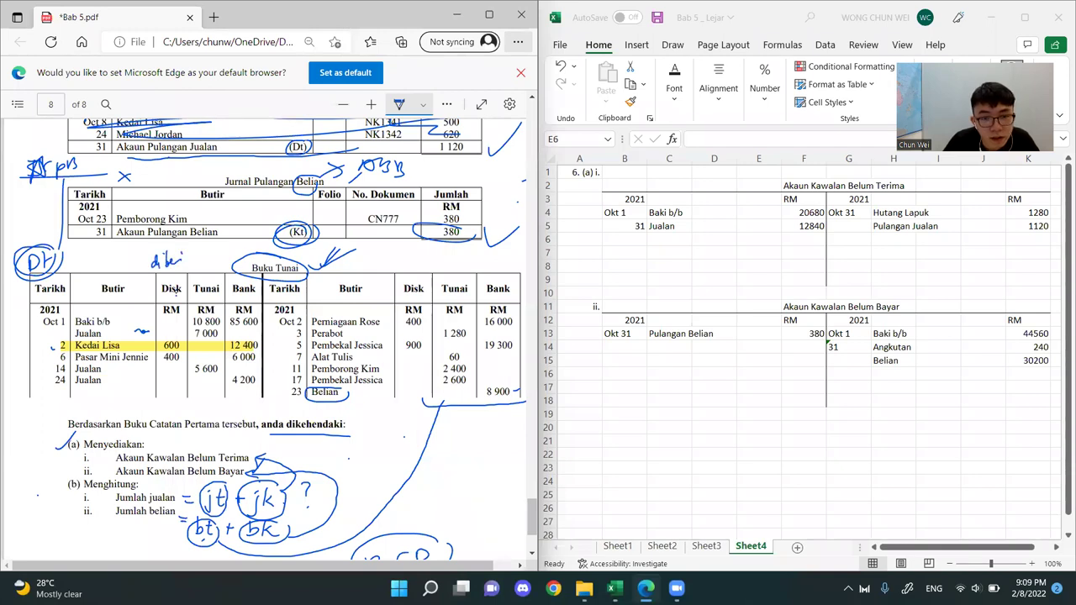
pyautogui.moveTo(431, 262); pyautogui.dragTo(453, 264)
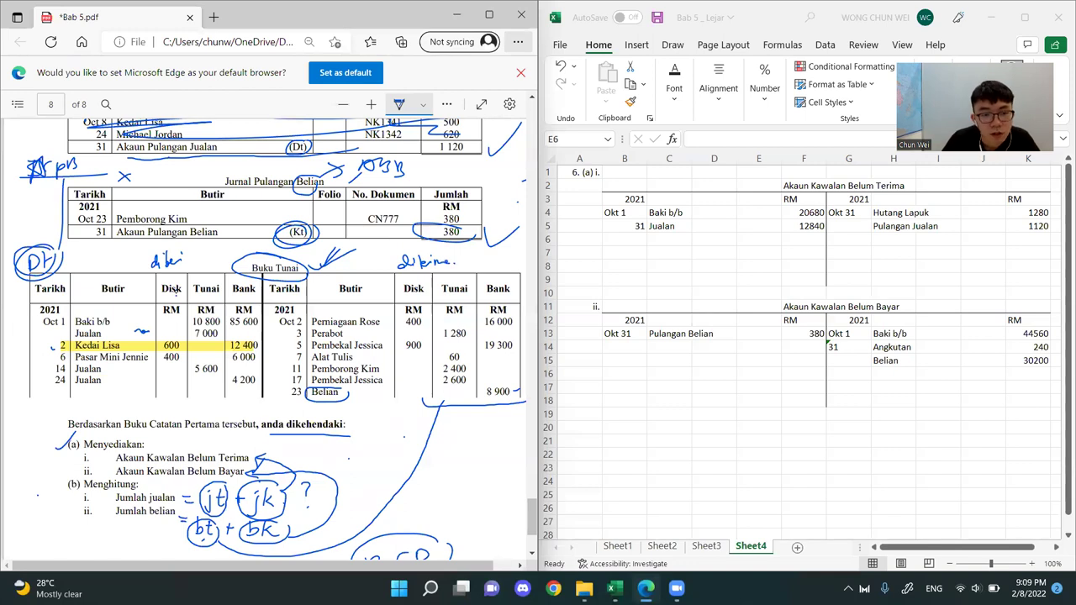
# Mark the discount and bank amounts of the 2 and 6 October receipts, circle the Bank heading and write "In" beside the Dt note
pyautogui.moveTo(179, 347); pyautogui.dragTo(190, 344)
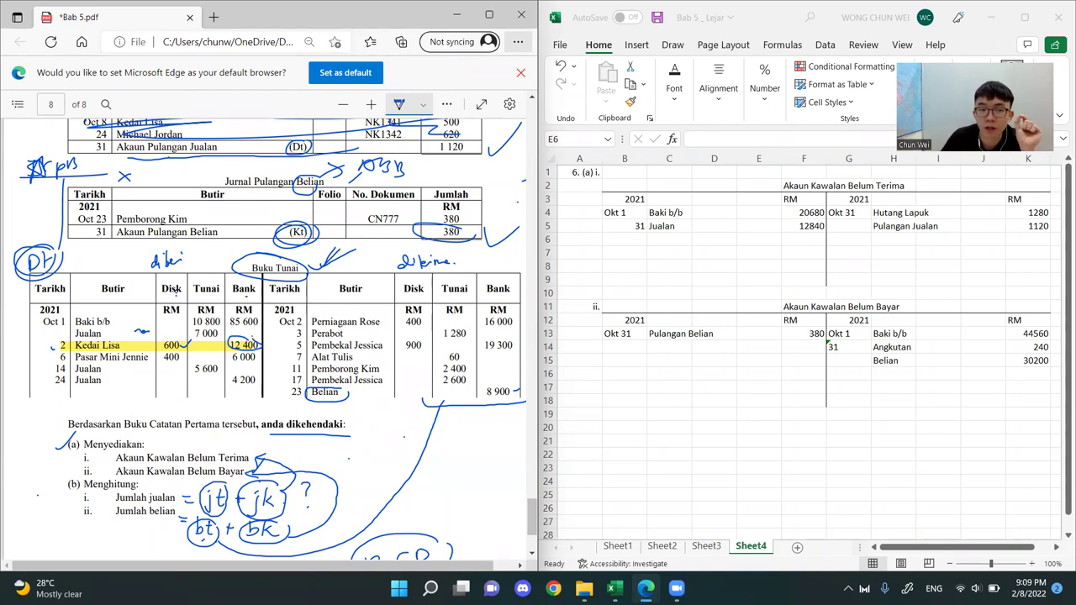
pyautogui.moveTo(252, 280); pyautogui.dragTo(237, 288)
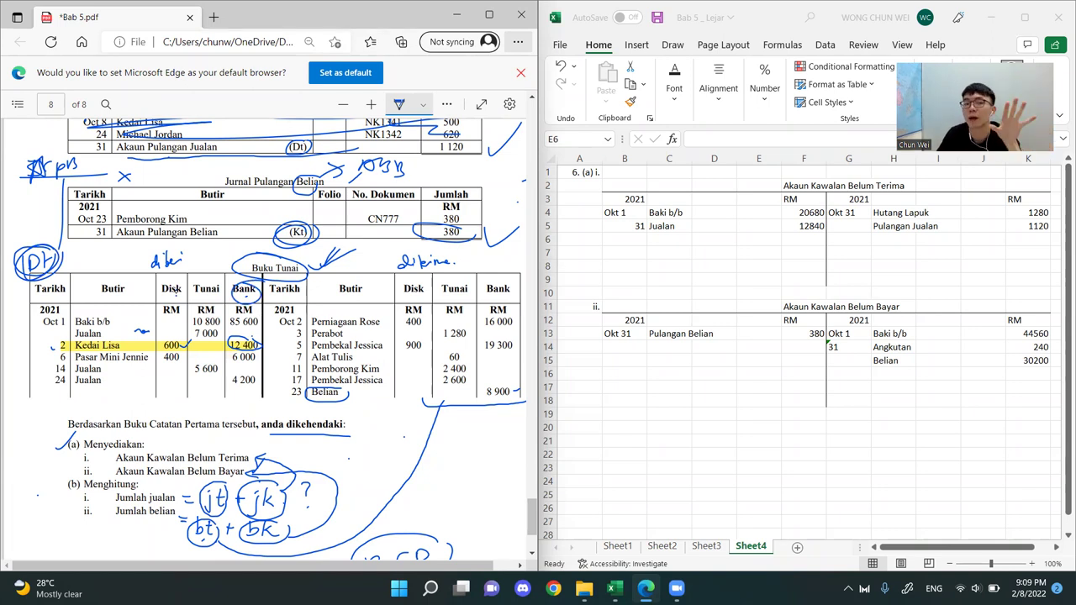
pyautogui.moveTo(61, 261); pyautogui.dragTo(73, 262)
pyautogui.moveTo(78, 253); pyautogui.dragTo(79, 268)
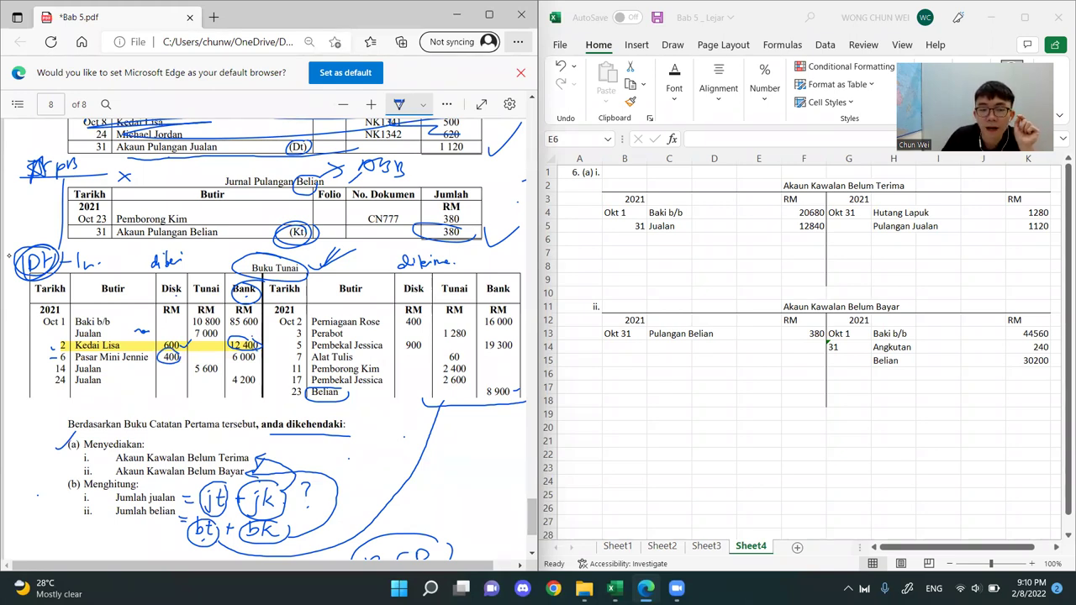
pyautogui.moveTo(230, 351)
pyautogui.mouseDown()
pyautogui.moveTo(253, 368)
pyautogui.moveTo(228, 349)
pyautogui.mouseUp()
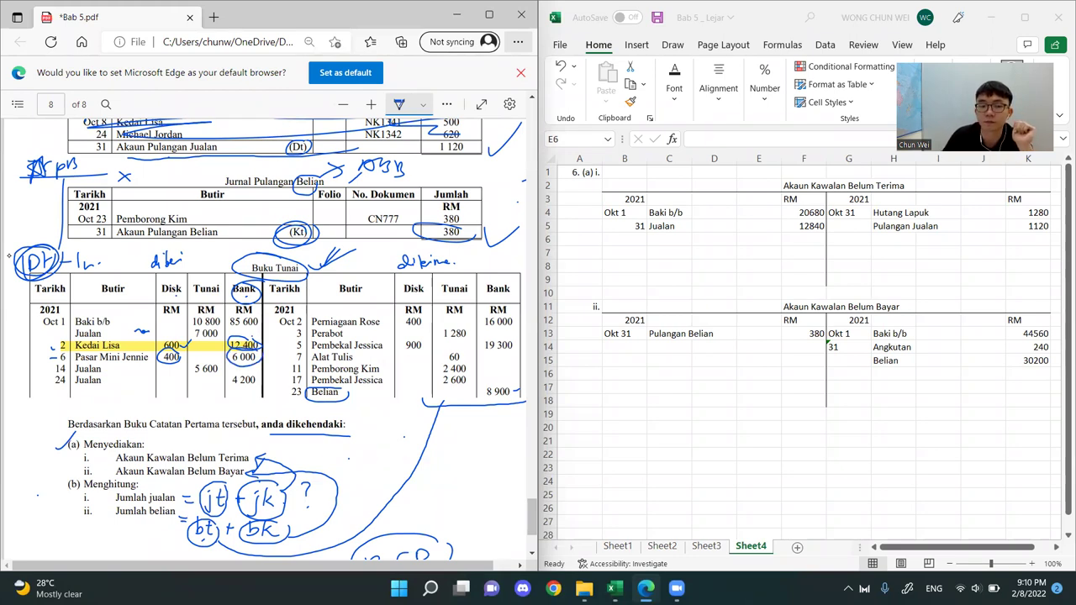
# Box the 2 and 6 October receipt rows and handwrite the totals 18,400 for Bank and 1,000 for Disk below them
pyautogui.moveTo(226, 332); pyautogui.dragTo(183, 335)
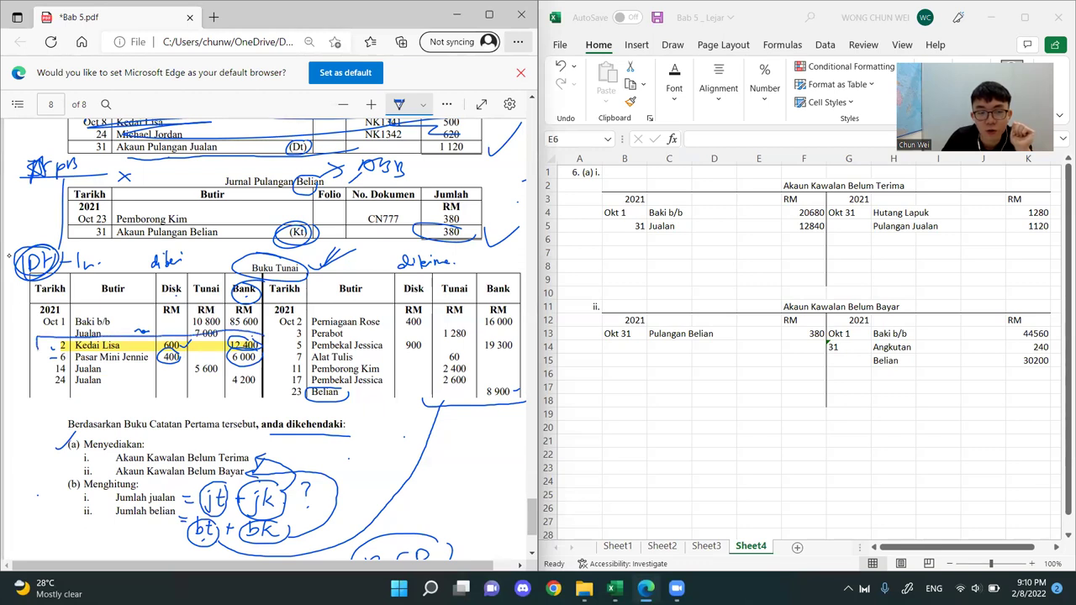
pyautogui.moveTo(143, 364)
pyautogui.mouseDown()
pyautogui.moveTo(242, 367)
pyautogui.moveTo(265, 338)
pyautogui.moveTo(257, 324)
pyautogui.moveTo(229, 370)
pyautogui.moveTo(225, 334)
pyautogui.mouseUp()
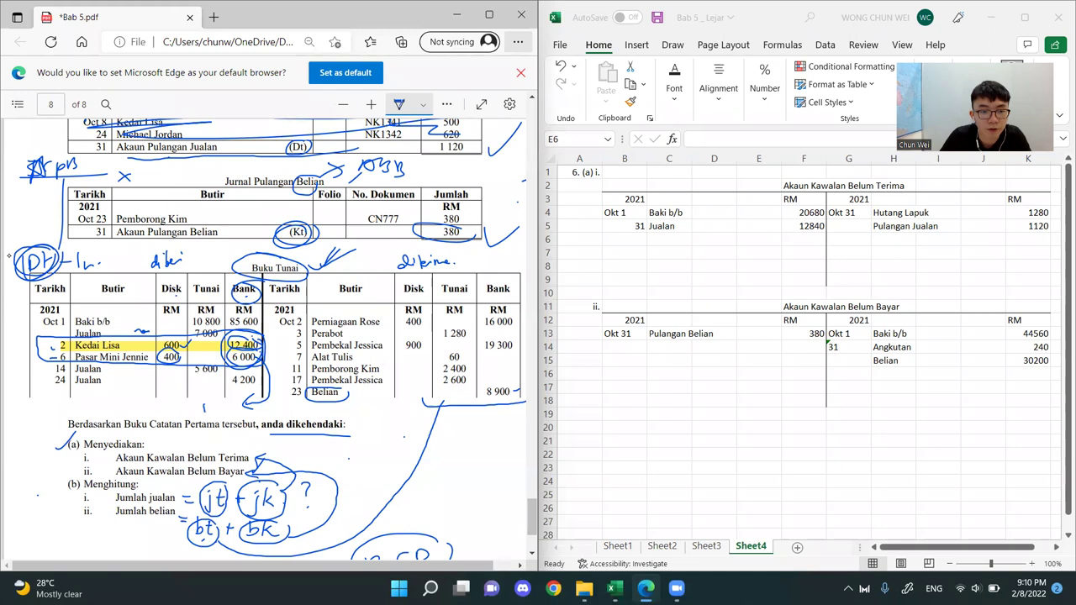
pyautogui.moveTo(219, 403); pyautogui.dragTo(225, 411)
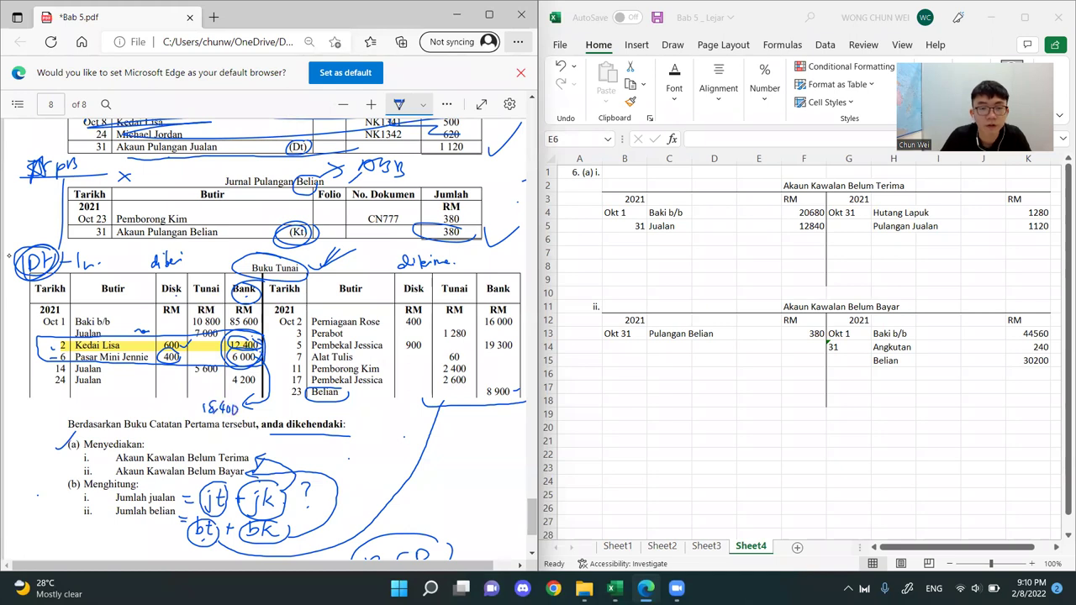
pyautogui.moveTo(172, 342)
pyautogui.mouseDown()
pyautogui.moveTo(167, 361)
pyautogui.moveTo(131, 378)
pyautogui.mouseUp()
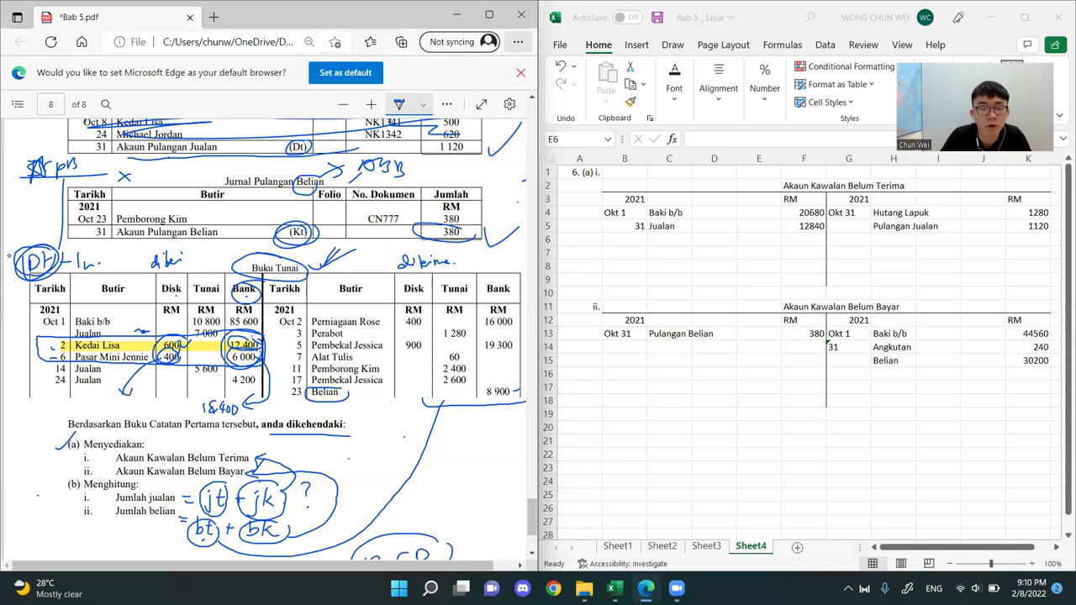
pyautogui.moveTo(120, 401); pyautogui.dragTo(142, 404)
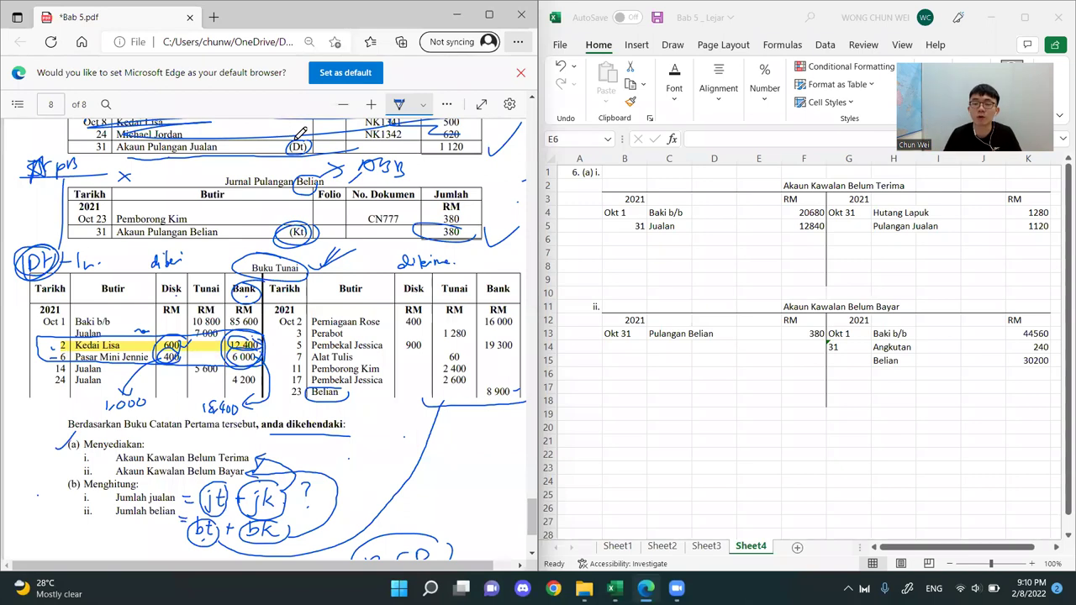
# Tick the debit-side discount column and circle the handwritten Dt note again in the PDF
pyautogui.hotkey('alt', 'Tab')
pyautogui.click(790, 198)
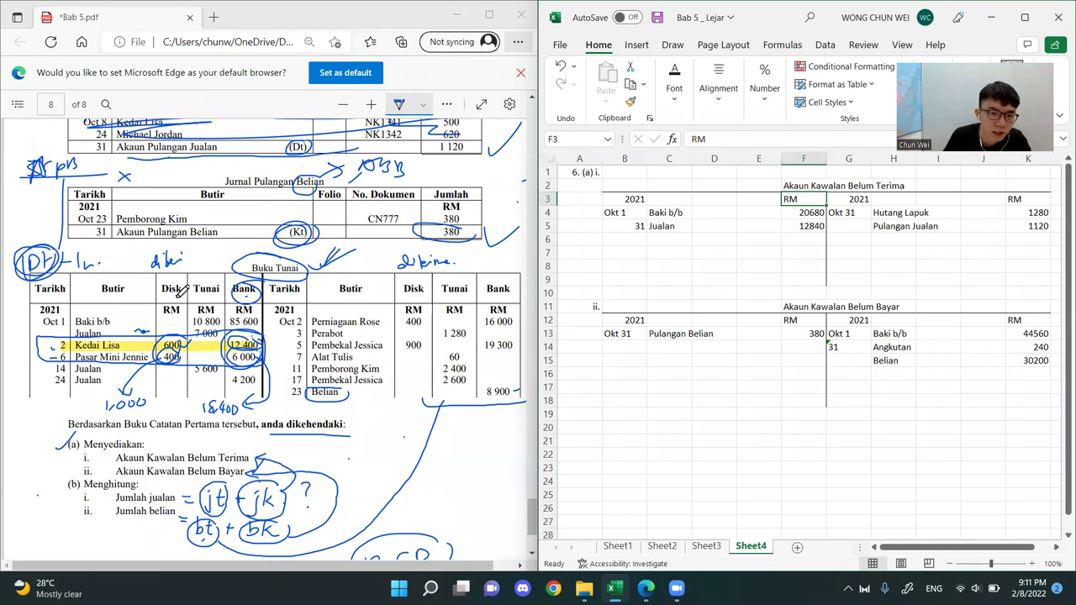
pyautogui.click(176, 286)
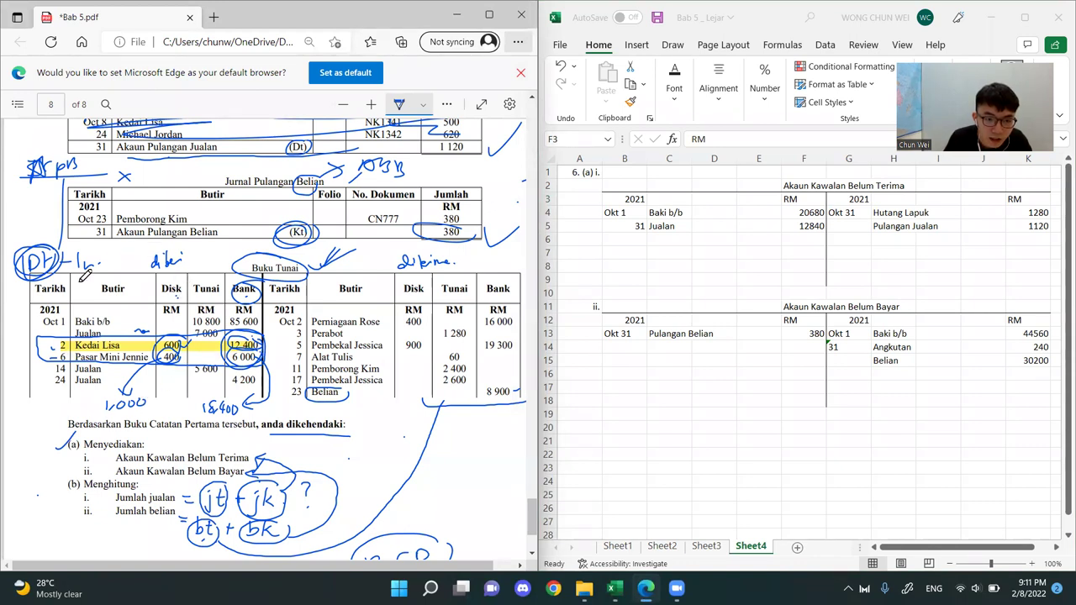
pyautogui.moveTo(34, 271)
pyautogui.mouseDown()
pyautogui.moveTo(53, 244)
pyautogui.moveTo(73, 256)
pyautogui.mouseUp()
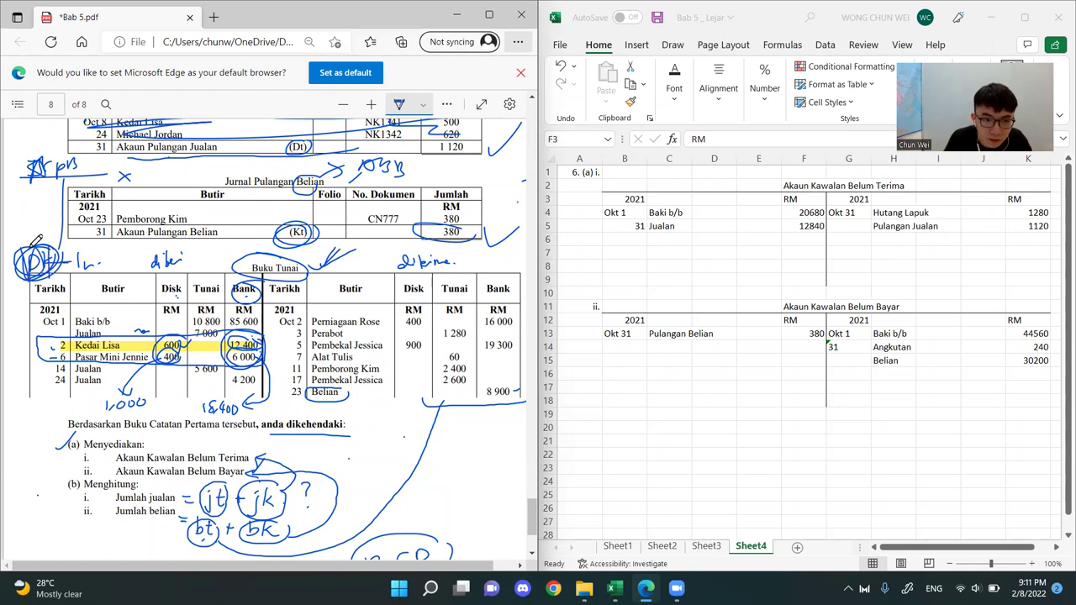
pyautogui.moveTo(28, 244); pyautogui.dragTo(72, 252)
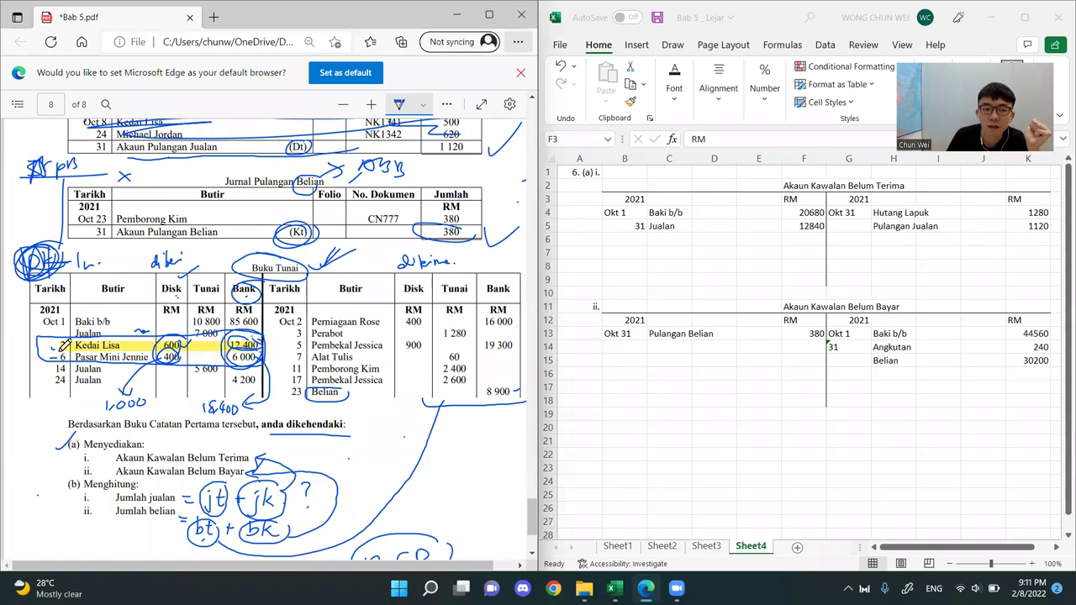
# Enter Diskaun Diberi with 1000 on the credit side of Akaun Kawalan Belum Terima, and circle the handwritten 1,000 in the PDF
pyautogui.click(866, 187)
pyautogui.moveTo(866, 186); pyautogui.dragTo(1038, 292)
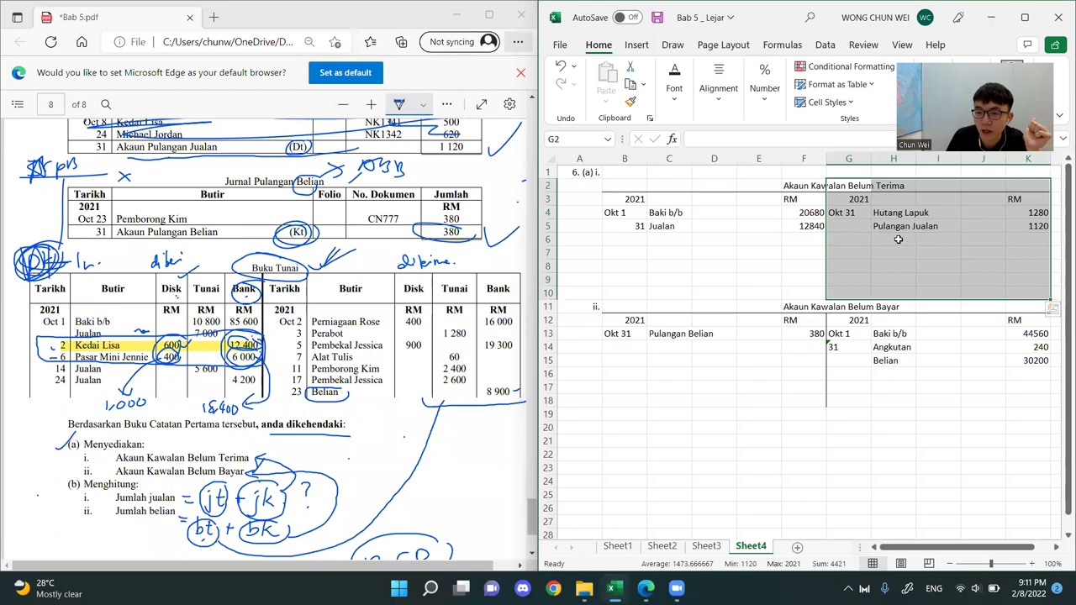
pyautogui.click(901, 239)
pyautogui.write('Disk')
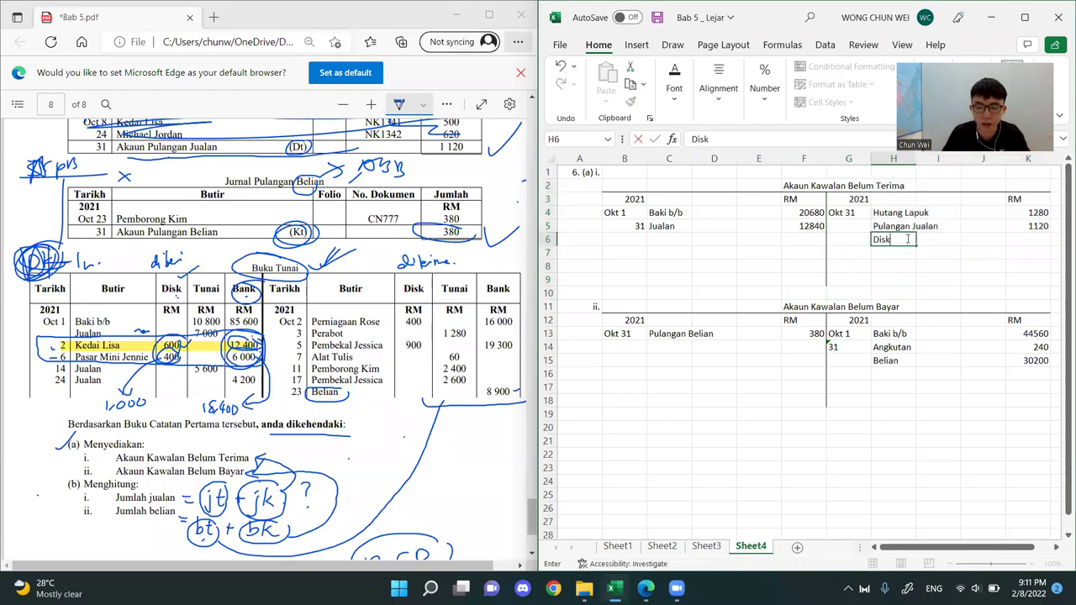
pyautogui.write('aun Diter')
pyautogui.press('BackSpace')
pyautogui.press('BackSpace')
pyautogui.press('BackSpace')
pyautogui.press('BackSpace')
pyautogui.write('beri')
pyautogui.press('Tab')
pyautogui.press('Tab')
pyautogui.press('Tab')
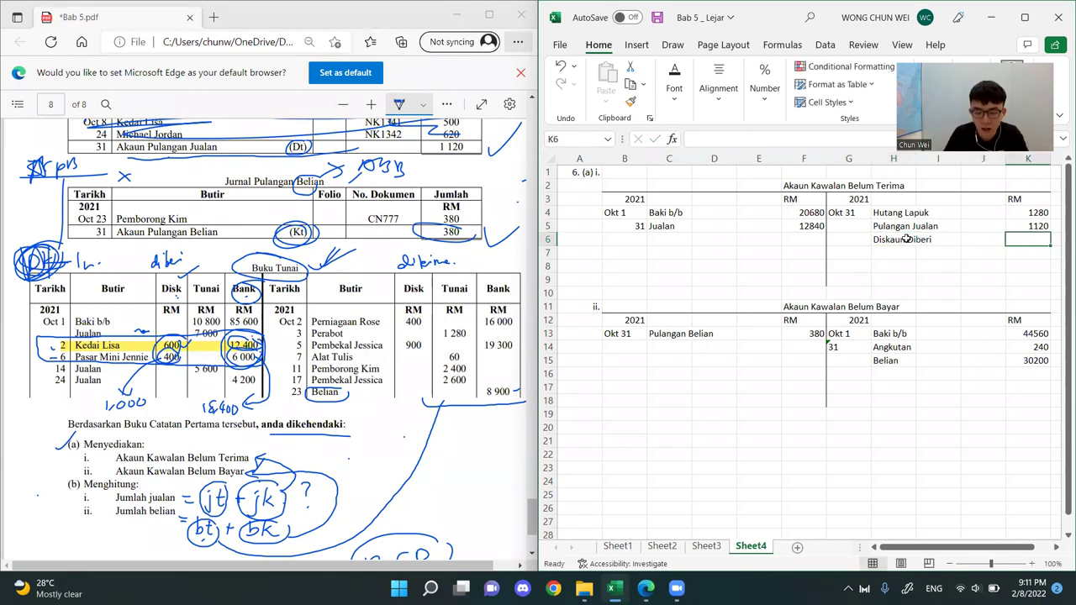
pyautogui.write('1000')
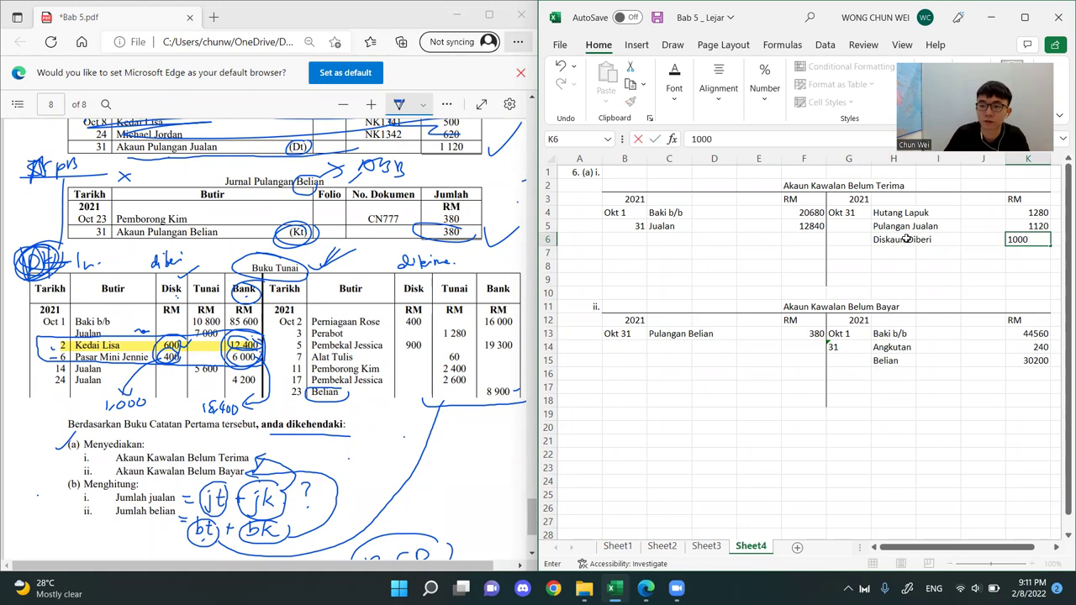
pyautogui.press('Return')
pyautogui.click(164, 392)
pyautogui.moveTo(143, 392); pyautogui.dragTo(158, 382)
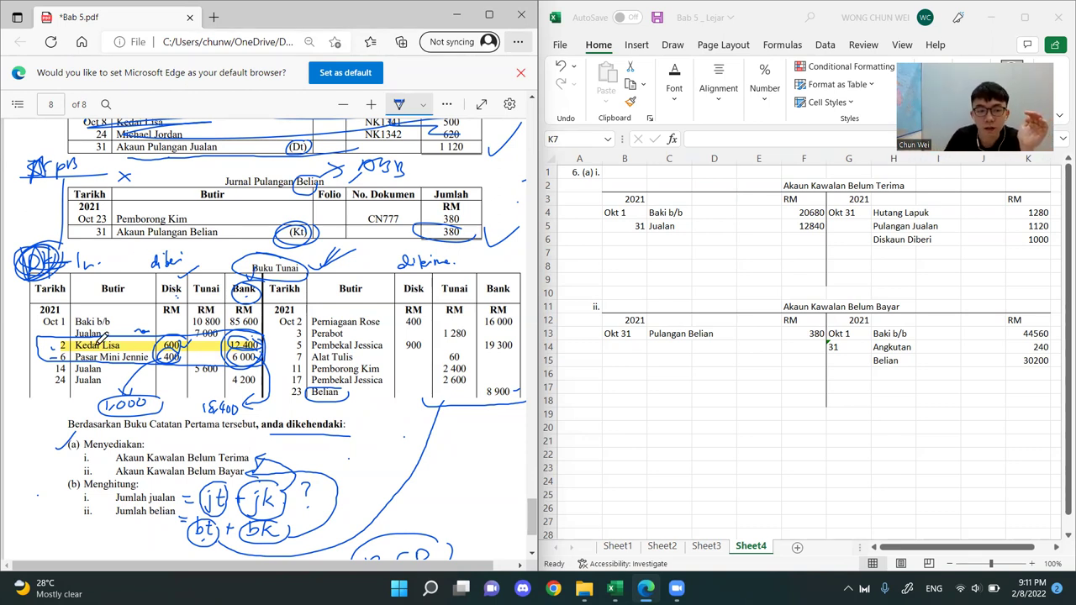
# Enter Bank with 18400 below Diskaun Diberi on the credit side of Akaun Kawalan Belum Terima
pyautogui.moveTo(893, 185); pyautogui.dragTo(902, 262)
pyautogui.click(902, 252)
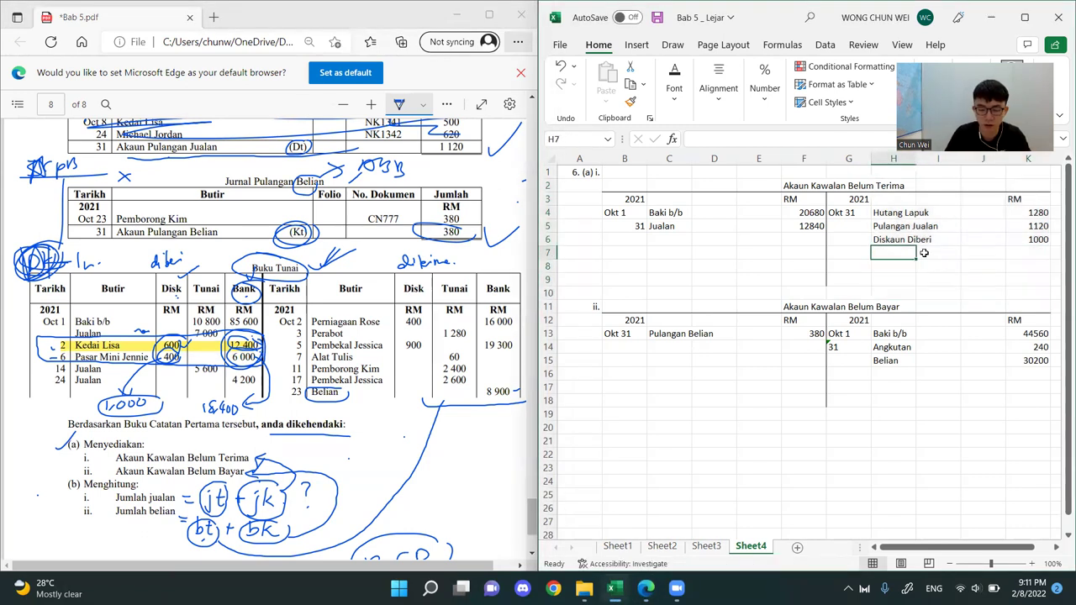
pyautogui.write('Bank')
pyautogui.press('Tab')
pyautogui.press('Tab')
pyautogui.press('Tab')
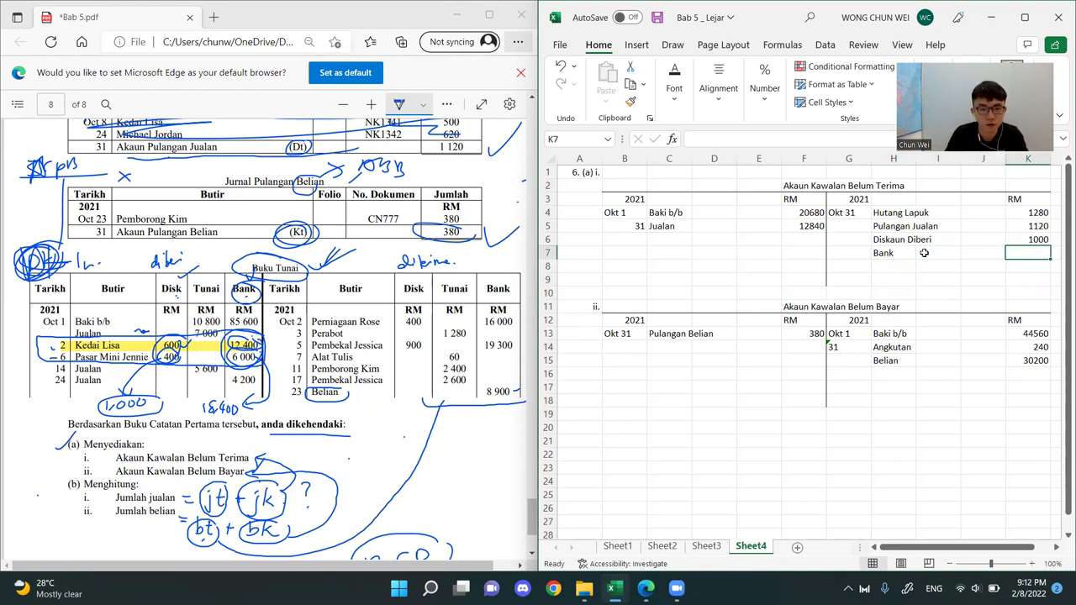
pyautogui.write('18400')
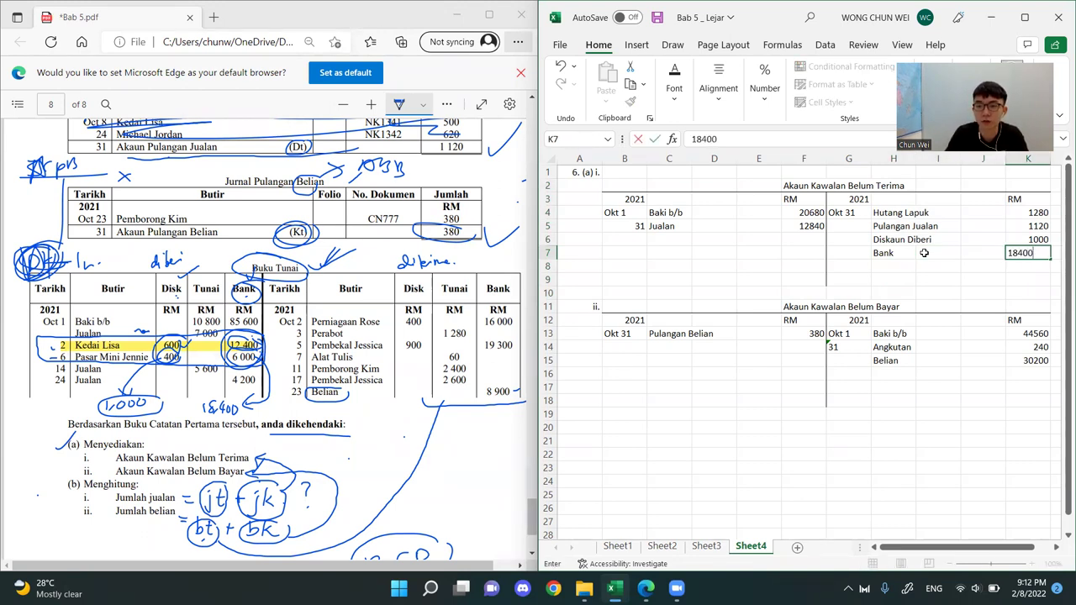
pyautogui.press('Return')
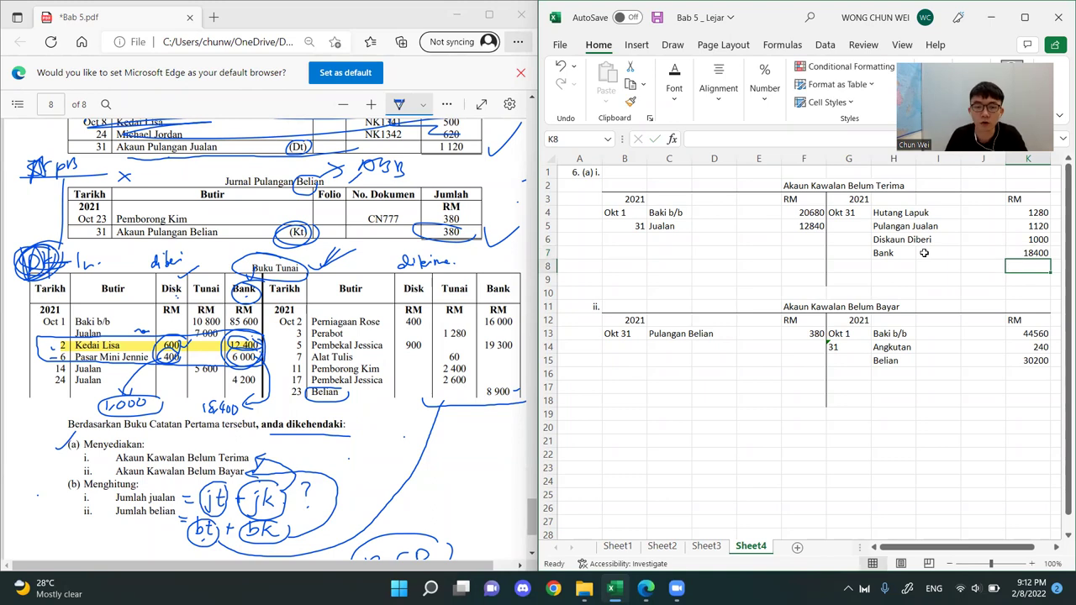
# Mark the Jualan entries in the PDF's Buku Tunai and circle "NO Jualan Tunai" below the Akaun Kawalan Belum Terima format on page 2
pyautogui.click(887, 420)
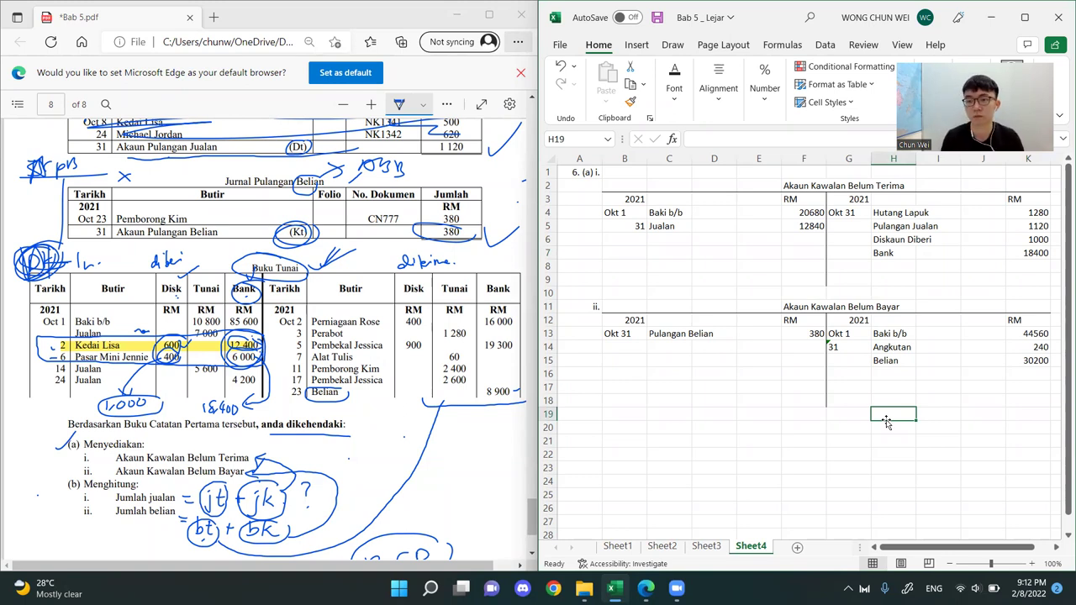
pyautogui.click(881, 69)
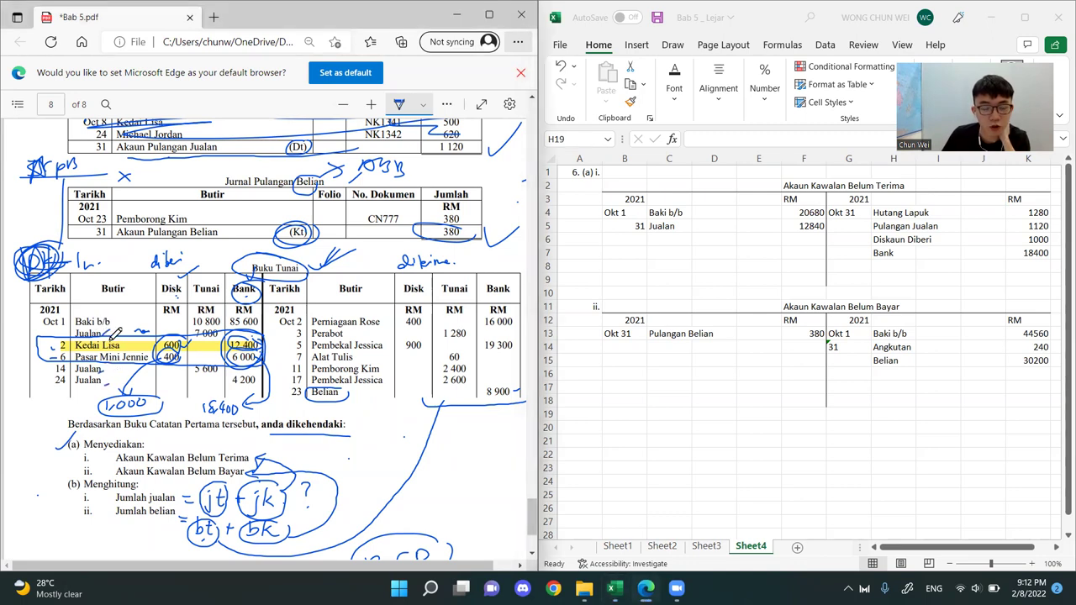
pyautogui.scroll(10, 272, 308)
pyautogui.scroll(20, 272, 307)
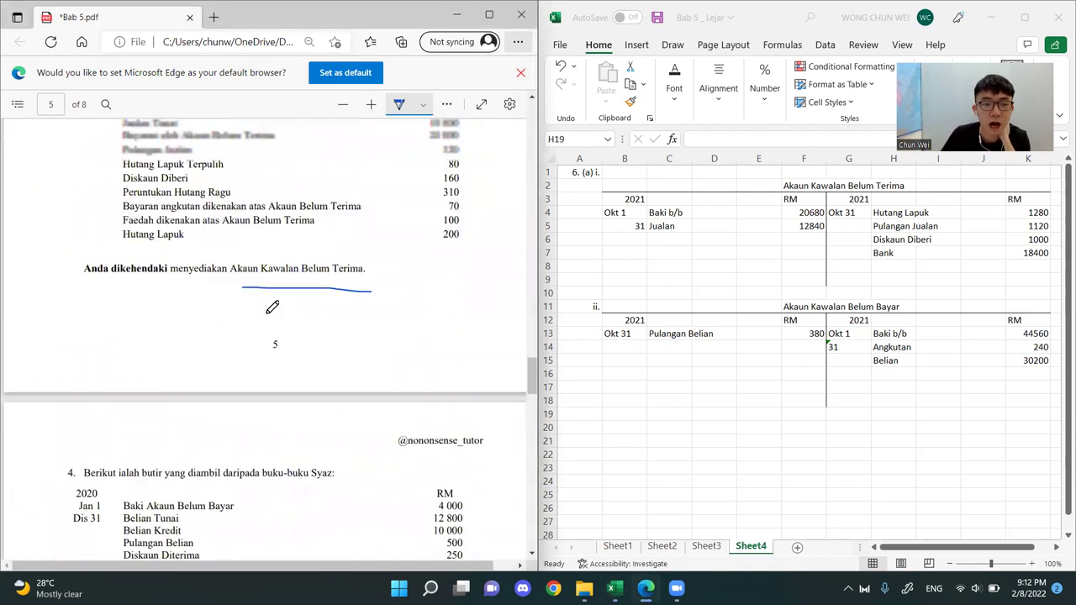
pyautogui.scroll(5, 273, 308)
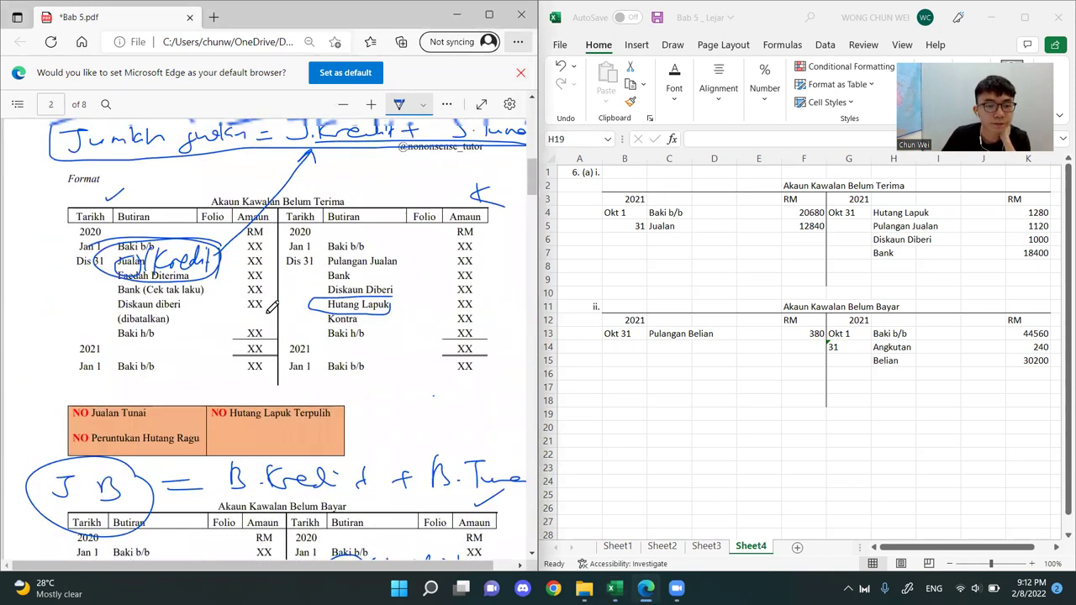
pyautogui.moveTo(78, 353); pyautogui.dragTo(158, 348)
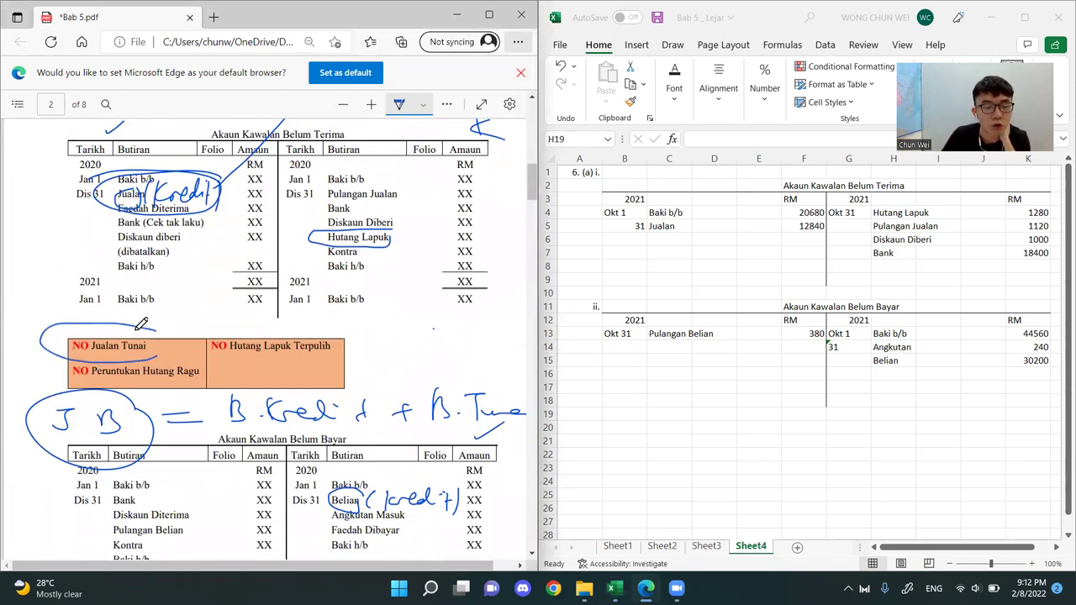
# Tick Pulangan Jualan, Bank and Diskaun Diberi in the PDF's Akaun Kawalan Belum Terima format and compare them with the worksheet's credit-side entries
pyautogui.moveTo(361, 207)
pyautogui.mouseDown()
pyautogui.moveTo(421, 216)
pyautogui.moveTo(423, 185)
pyautogui.mouseUp()
pyautogui.moveTo(878, 227); pyautogui.dragTo(935, 226)
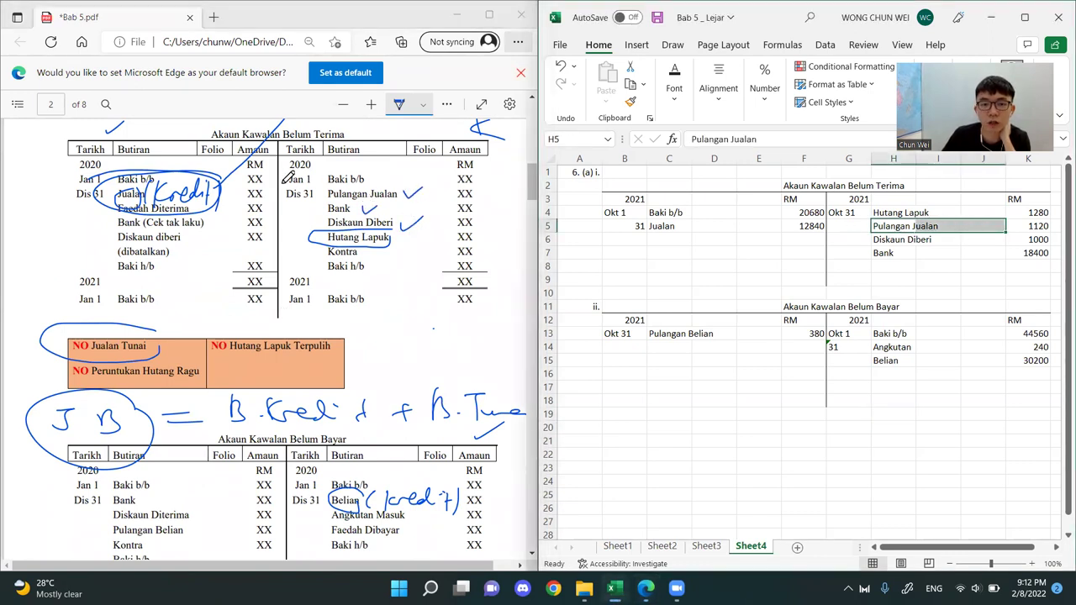
pyautogui.click(893, 253)
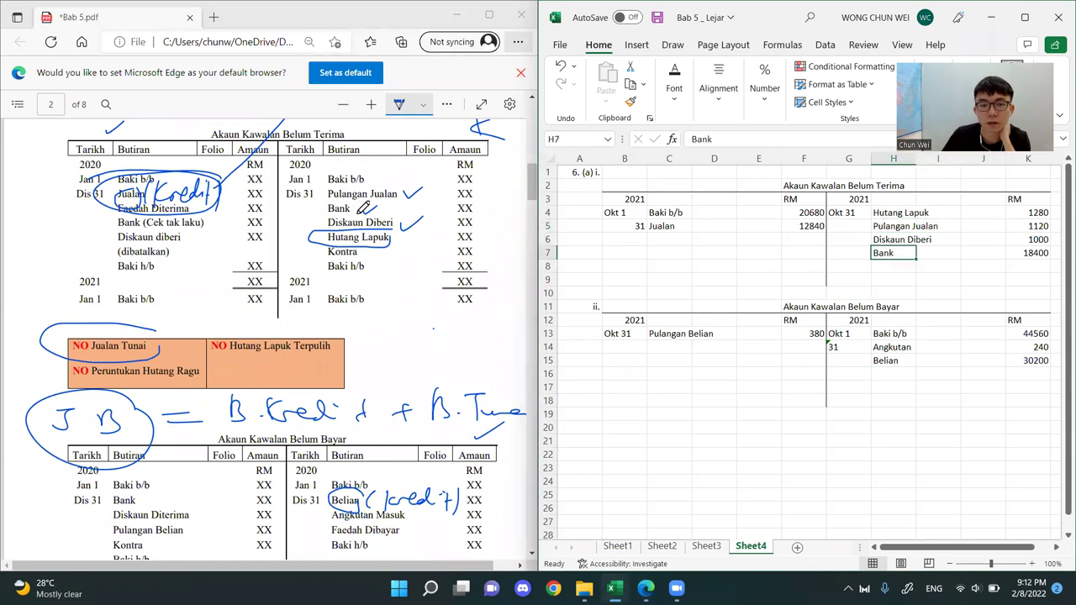
pyautogui.click(900, 239)
pyautogui.moveTo(878, 199); pyautogui.dragTo(1047, 256)
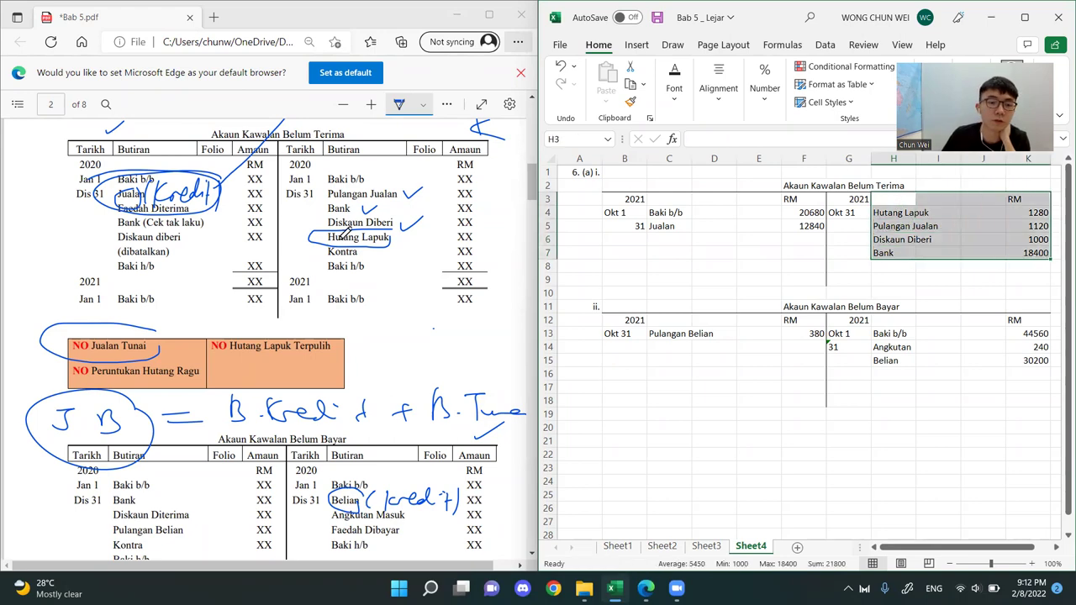
# In the PDF's Buku Tunai credit side, tick the supplier payments, strike out Perabot and Alat Tulis, and label Belian "Tunai" and strike it out
pyautogui.scroll(-8, 162, 303)
pyautogui.scroll(-20, 280, 291)
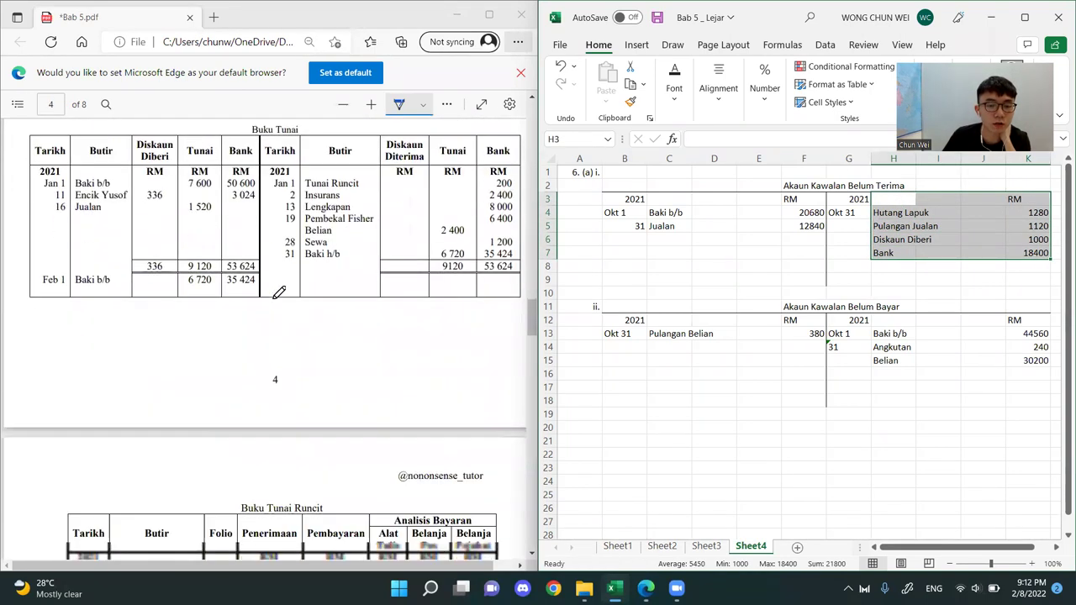
pyautogui.scroll(-5, 271, 292)
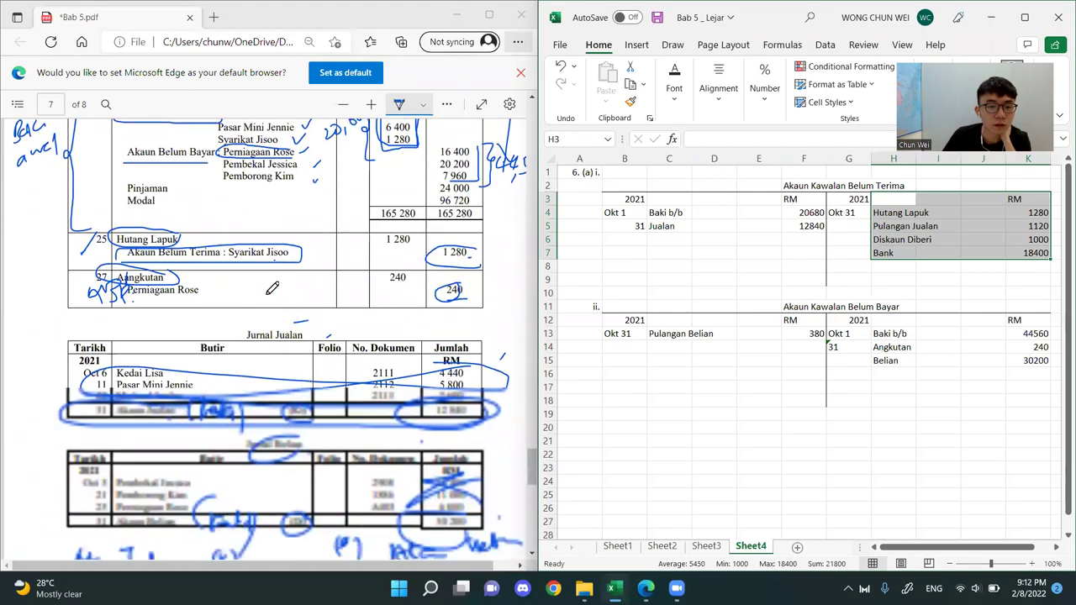
pyautogui.scroll(-10, 274, 285)
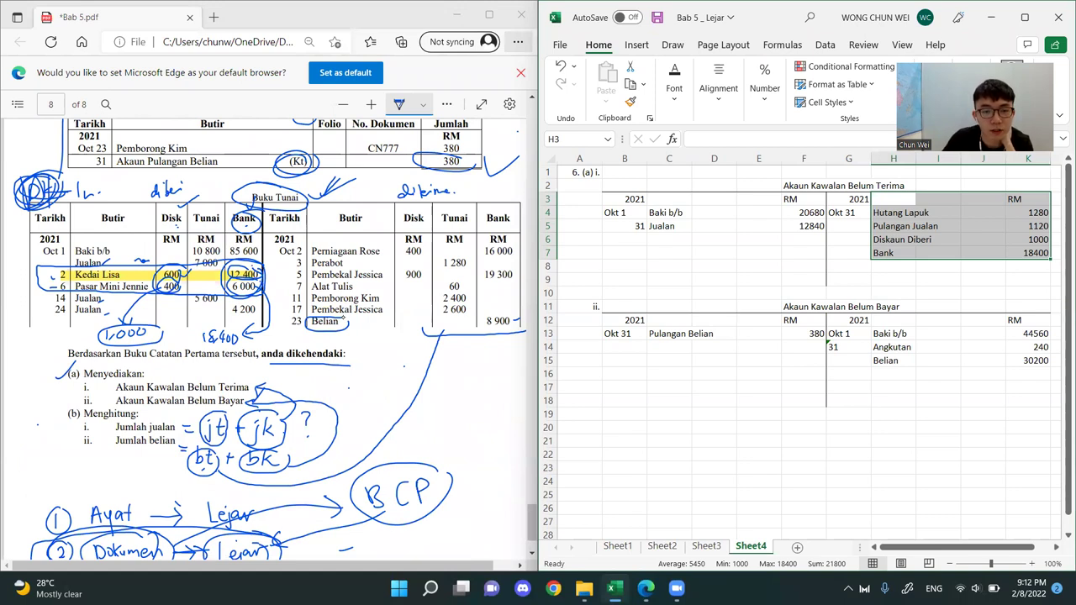
pyautogui.click(386, 249)
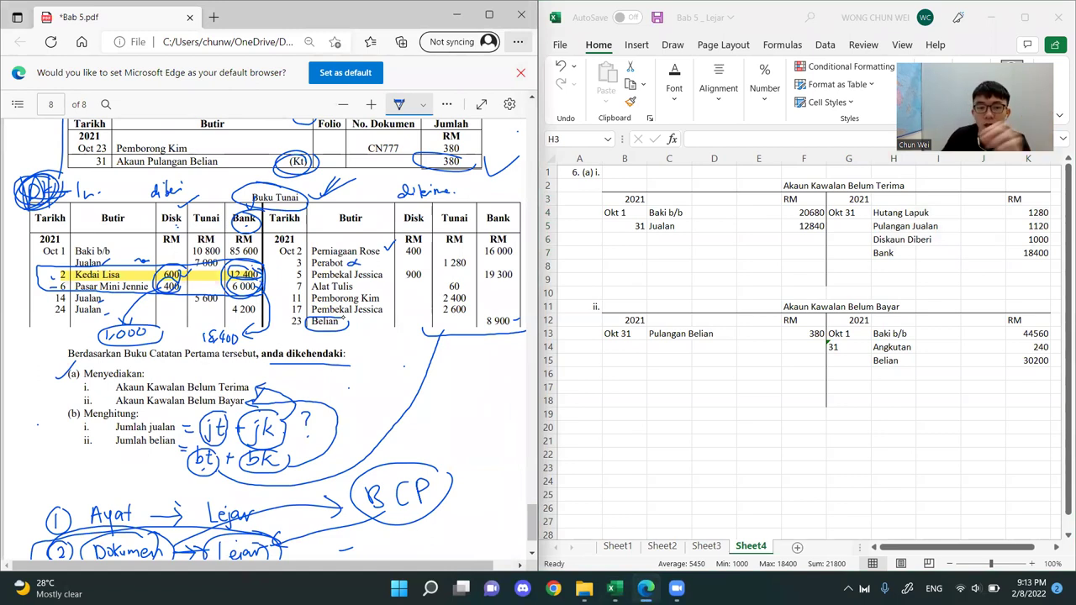
pyautogui.moveTo(389, 264); pyautogui.dragTo(497, 255)
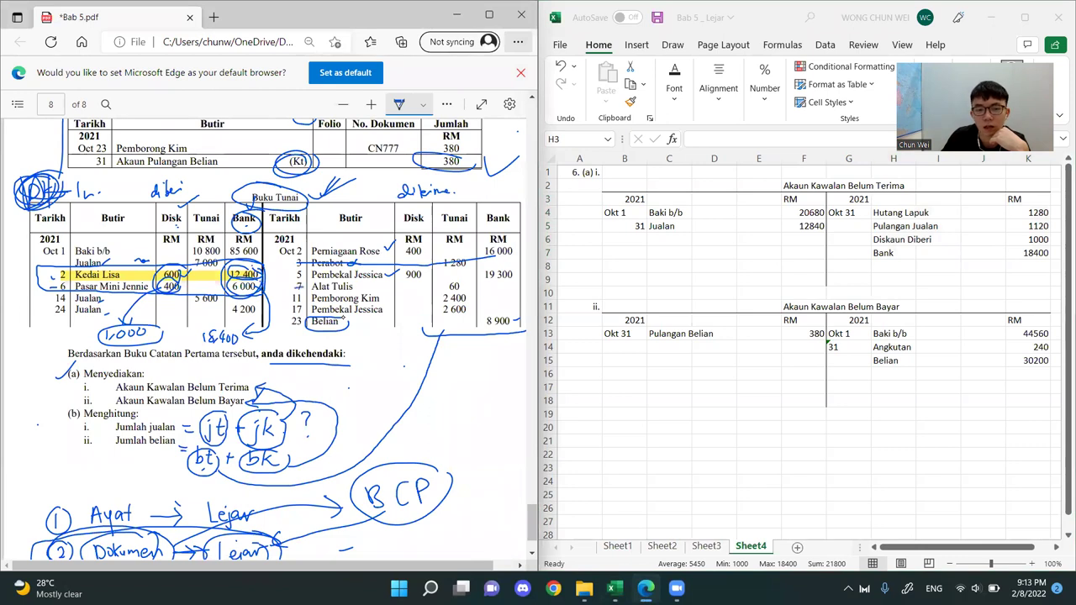
pyautogui.moveTo(355, 288); pyautogui.dragTo(503, 287)
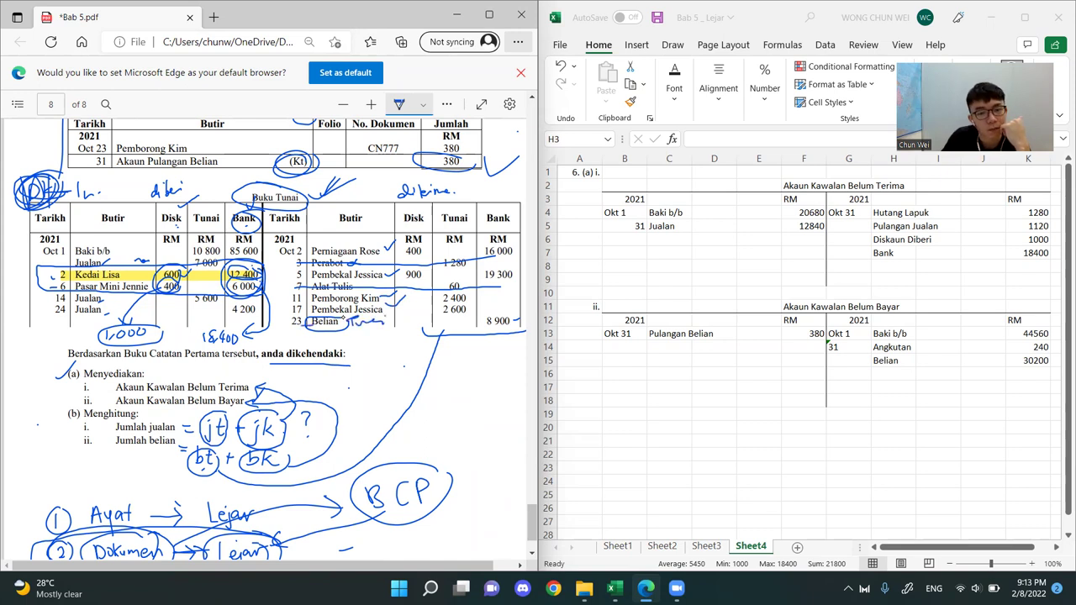
pyautogui.moveTo(369, 322); pyautogui.dragTo(501, 326)
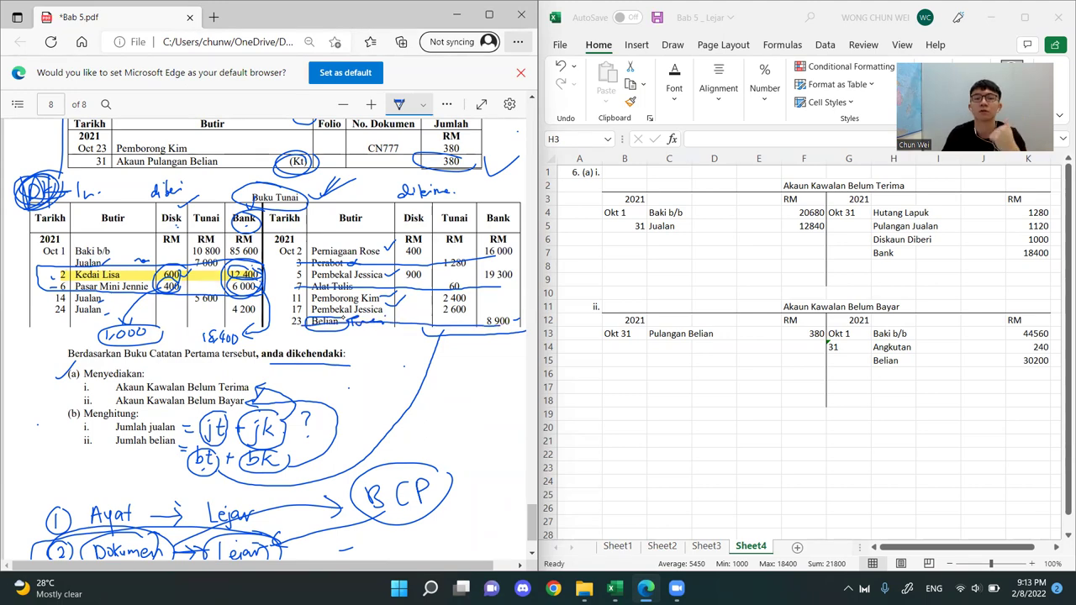
# Circle "NO Belian Tunai" below the Akaun Kawalan Belum Bayar format on page 2 of the PDF
pyautogui.scroll(20, 266, 312)
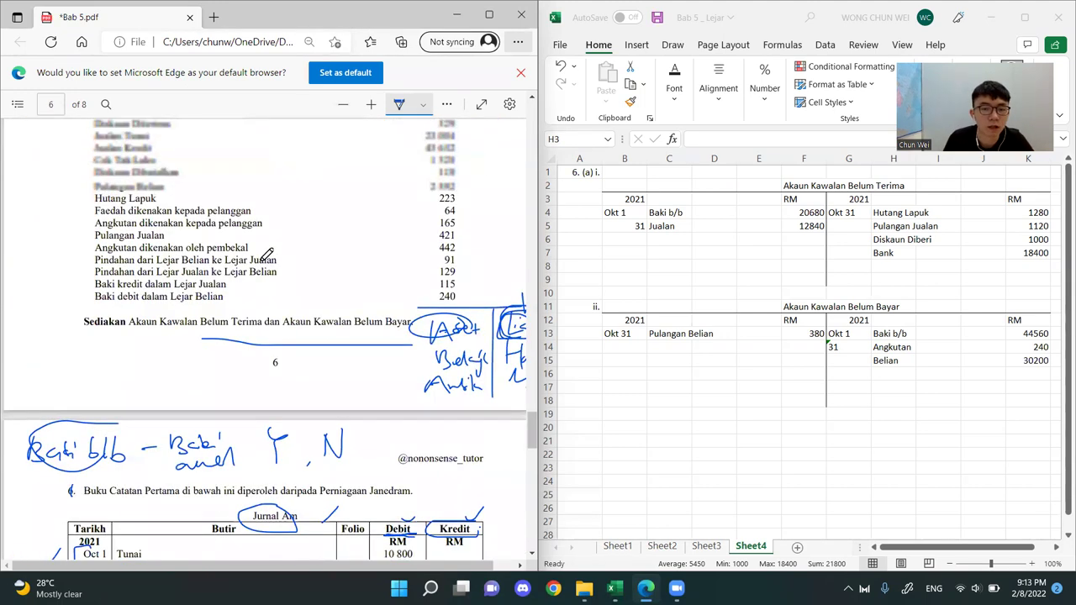
pyautogui.scroll(20, 278, 250)
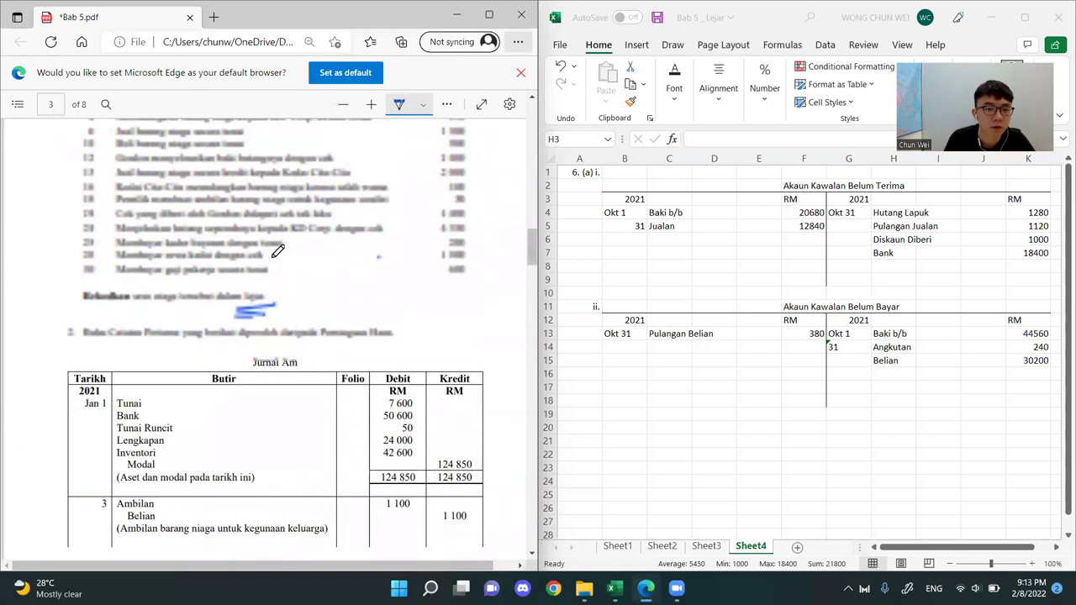
pyautogui.scroll(3, 276, 250)
pyautogui.scroll(-3, 277, 244)
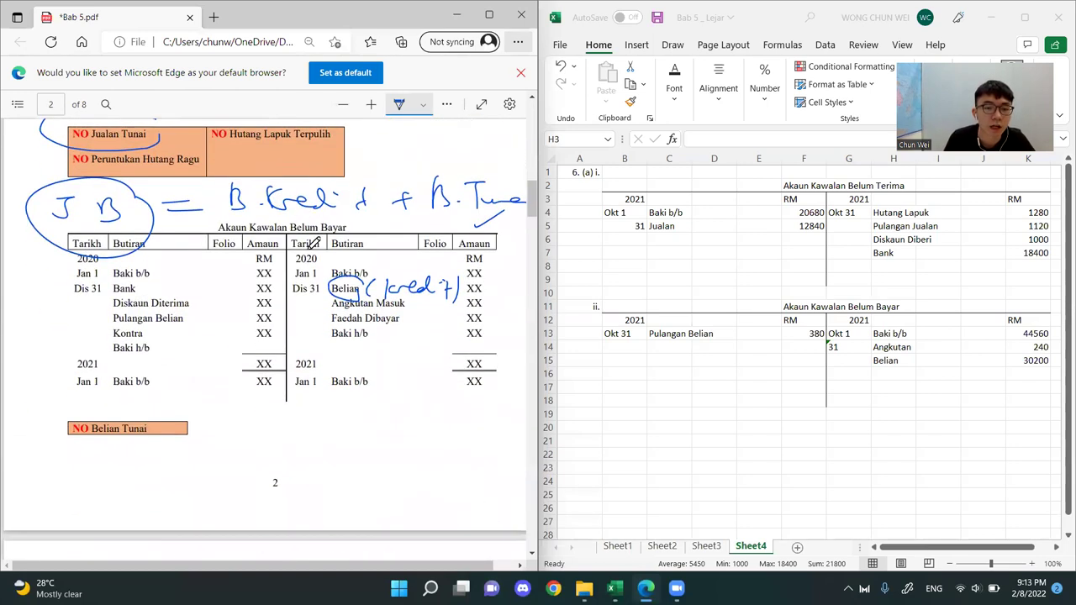
pyautogui.moveTo(181, 412)
pyautogui.mouseDown()
pyautogui.moveTo(69, 430)
pyautogui.moveTo(199, 424)
pyautogui.mouseUp()
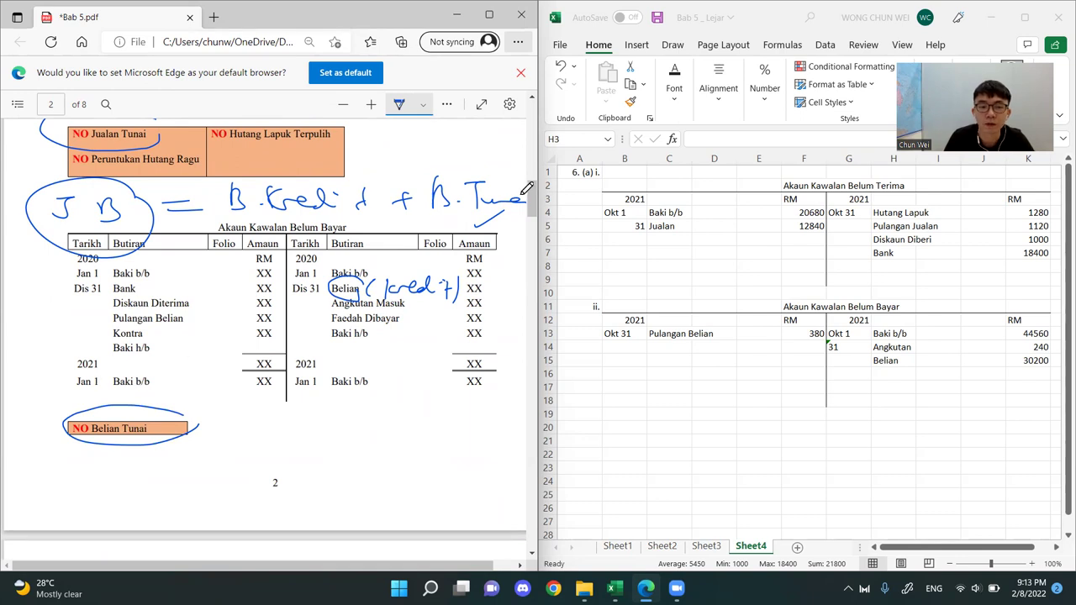
# Return to the Buku Tunai on page 8 of the PDF and set the drawing pen's colour to orange
pyautogui.scroll(-20, 518, 326)
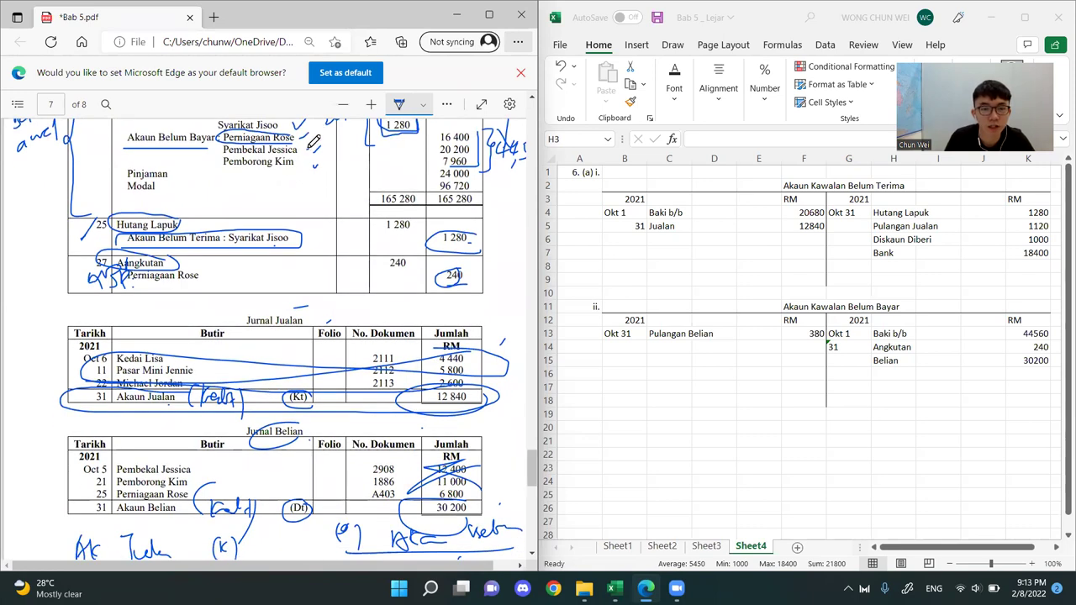
pyautogui.scroll(-6, 277, 269)
pyautogui.scroll(-3, 278, 269)
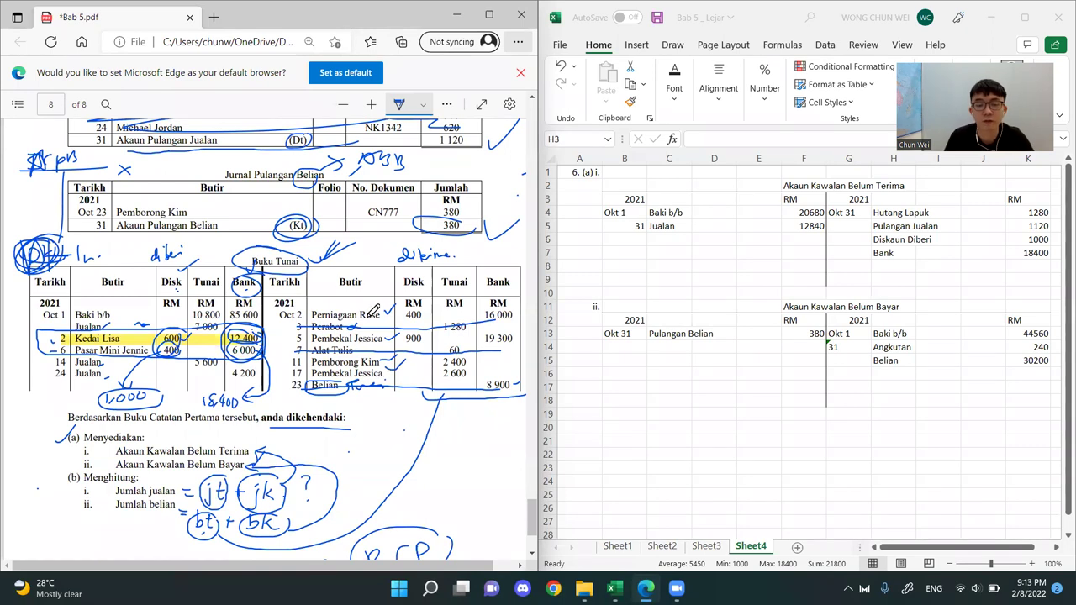
pyautogui.click(899, 395)
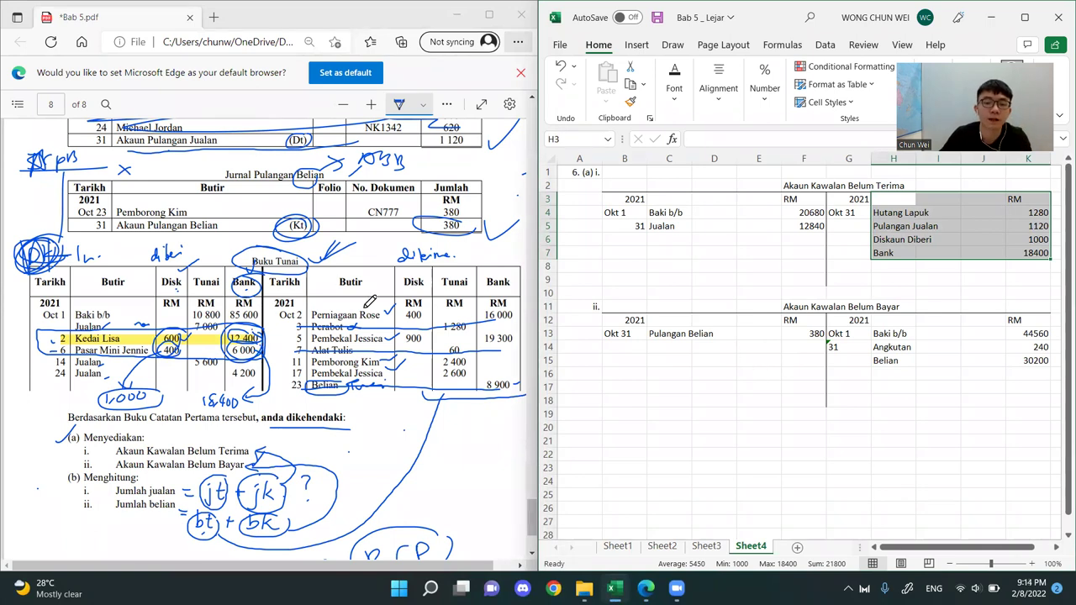
pyautogui.moveTo(538, 271); pyautogui.dragTo(539, 271)
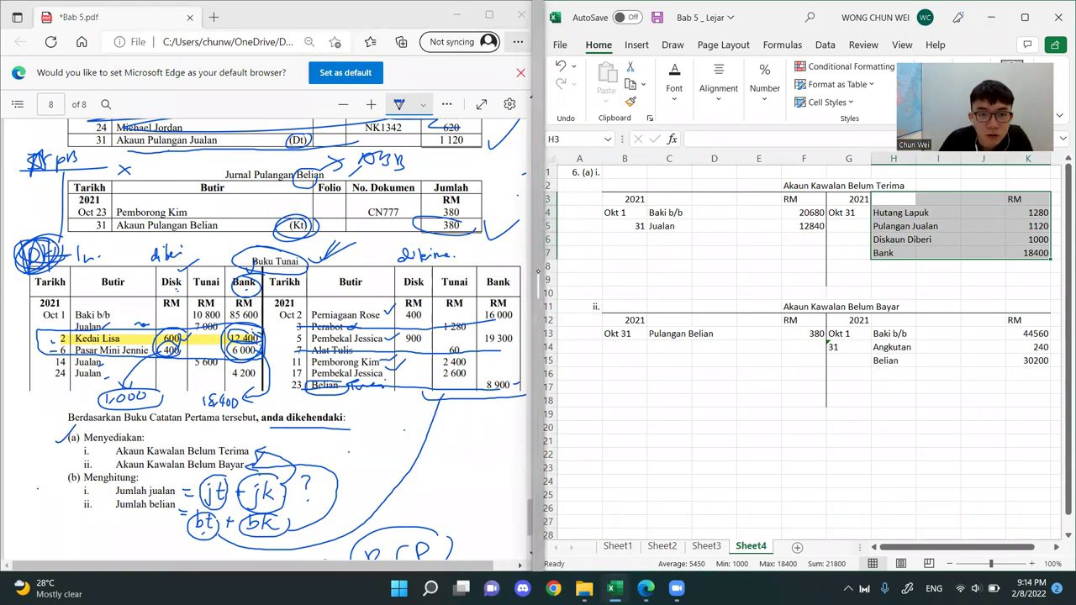
pyautogui.click(423, 103)
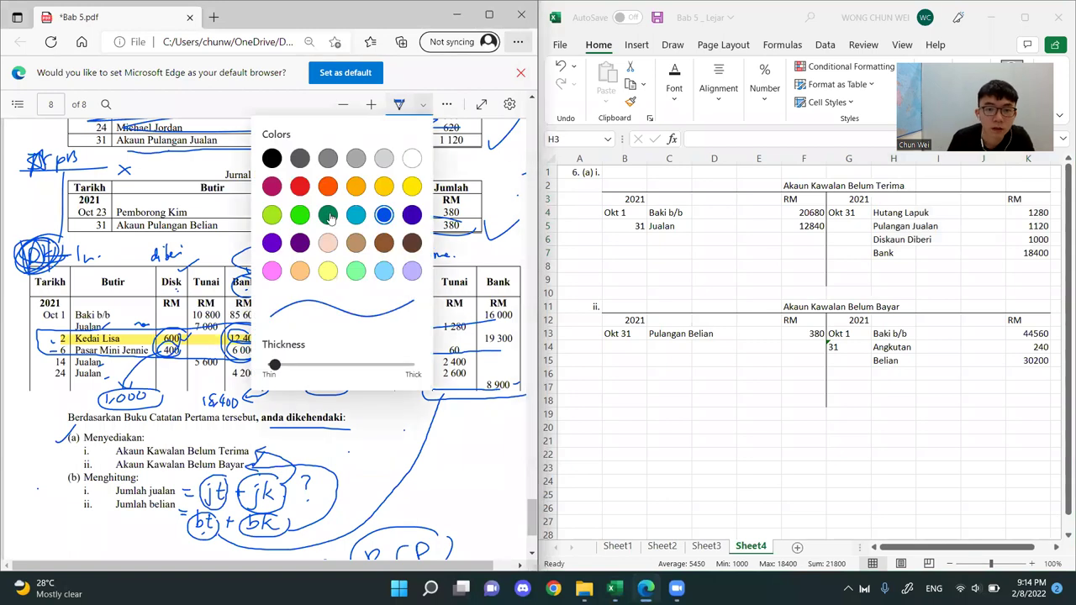
pyautogui.click(356, 186)
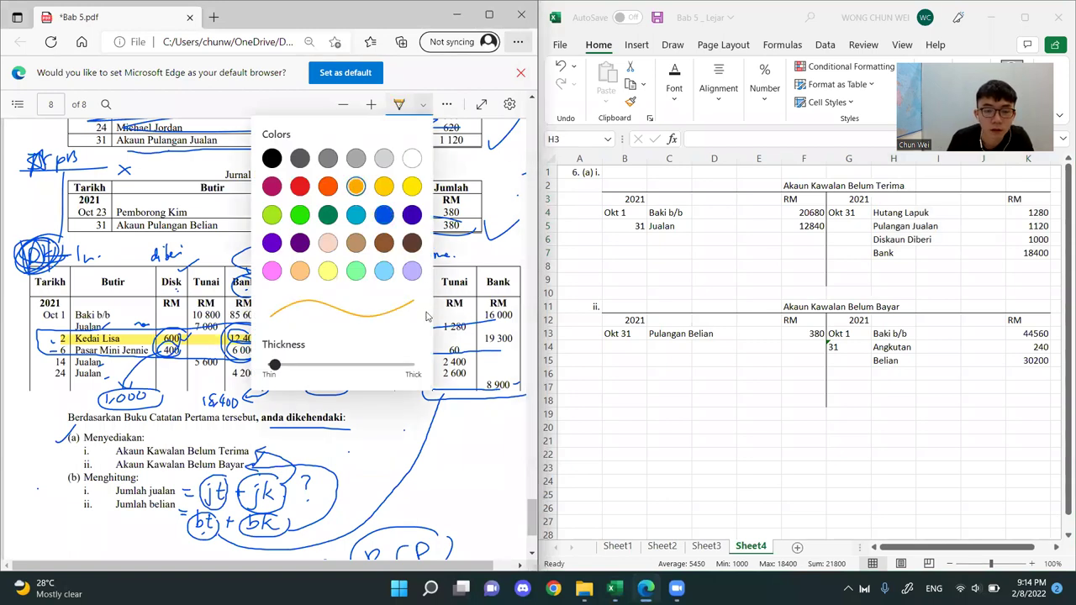
pyautogui.click(477, 323)
# Highlight in yellow the supplier payments of Oct 2, 5, 11 and 17 with their amounts on the Buku Tunai's credit side
pyautogui.click(446, 103)
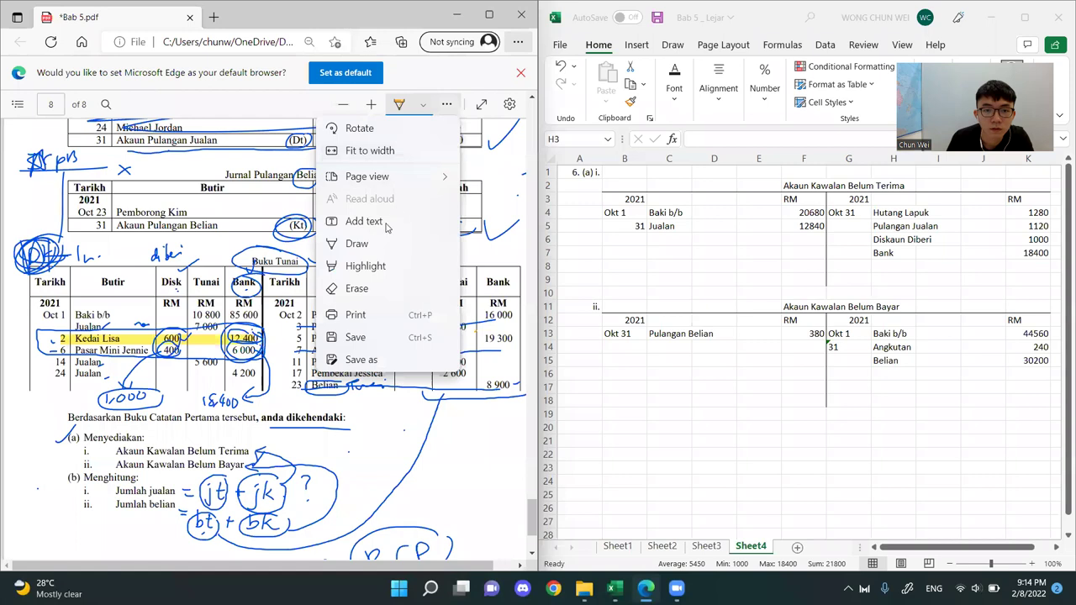
pyautogui.click(377, 264)
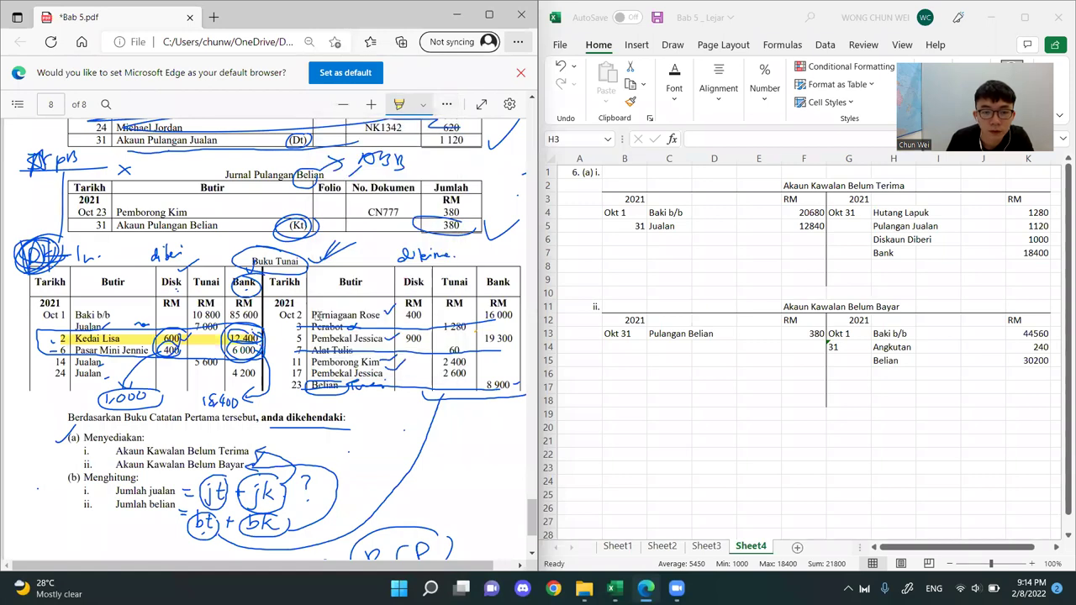
pyautogui.moveTo(316, 314); pyautogui.dragTo(514, 315)
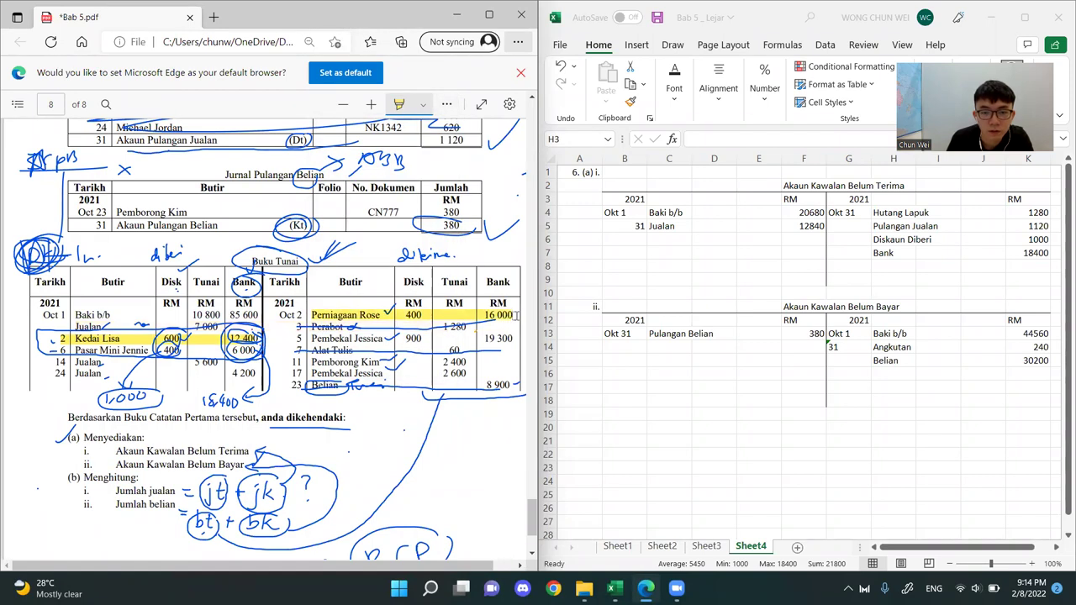
pyautogui.moveTo(310, 338); pyautogui.dragTo(420, 338)
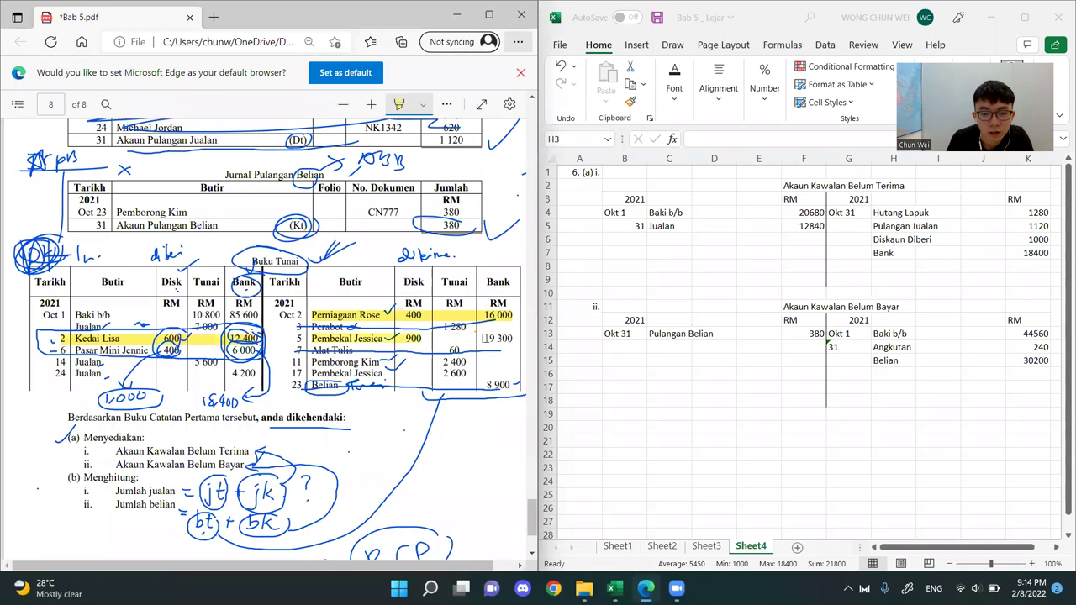
pyautogui.moveTo(485, 338); pyautogui.dragTo(517, 339)
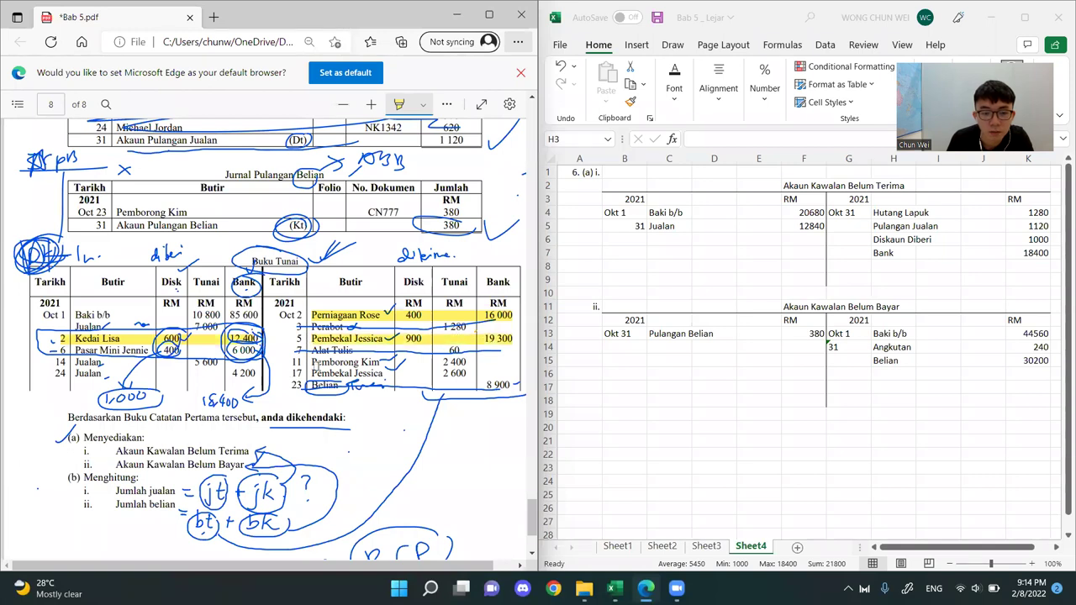
pyautogui.moveTo(314, 353)
pyautogui.mouseDown()
pyautogui.moveTo(309, 363)
pyautogui.moveTo(312, 337)
pyautogui.moveTo(325, 366)
pyautogui.moveTo(311, 364)
pyautogui.moveTo(472, 364)
pyautogui.moveTo(468, 374)
pyautogui.moveTo(471, 363)
pyautogui.mouseUp()
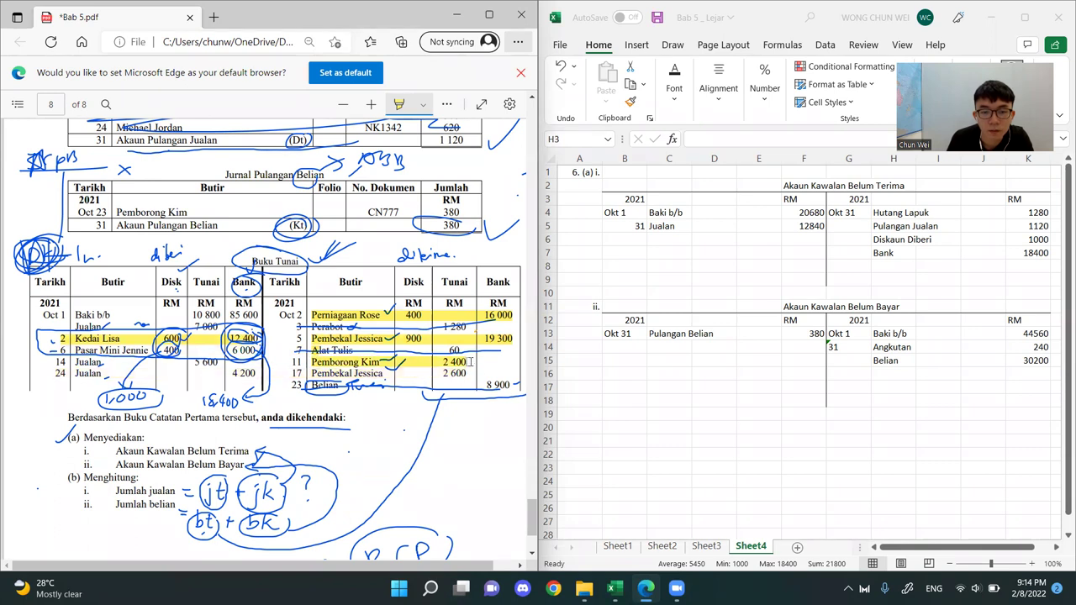
pyautogui.moveTo(313, 374); pyautogui.dragTo(471, 376)
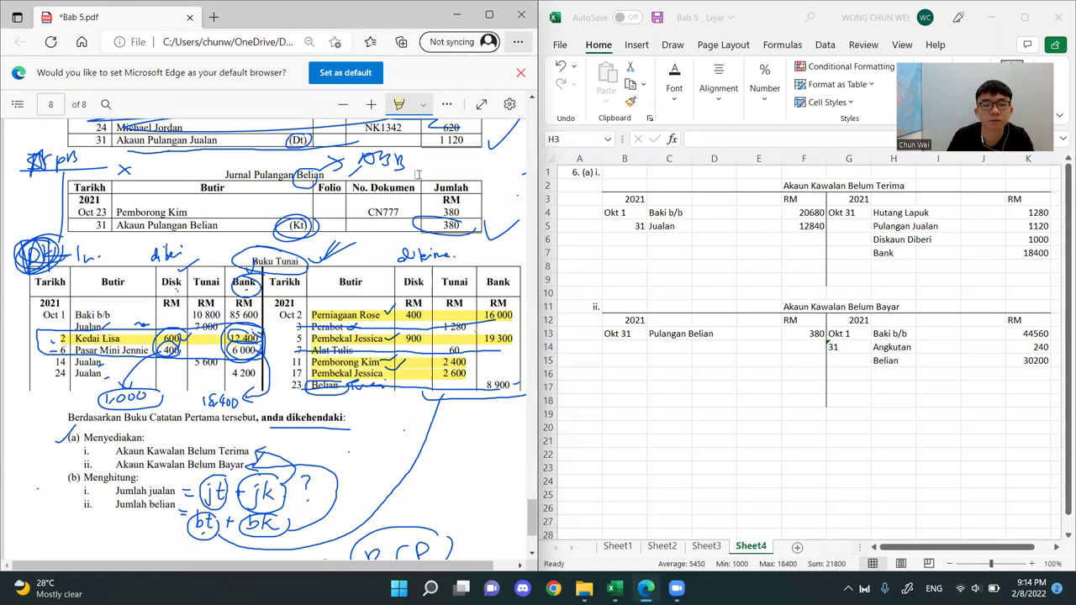
# Draw orange total lines below the credit-side Disk, Tunai and Bank columns and circle the discounts 400 and 900
pyautogui.click(425, 107)
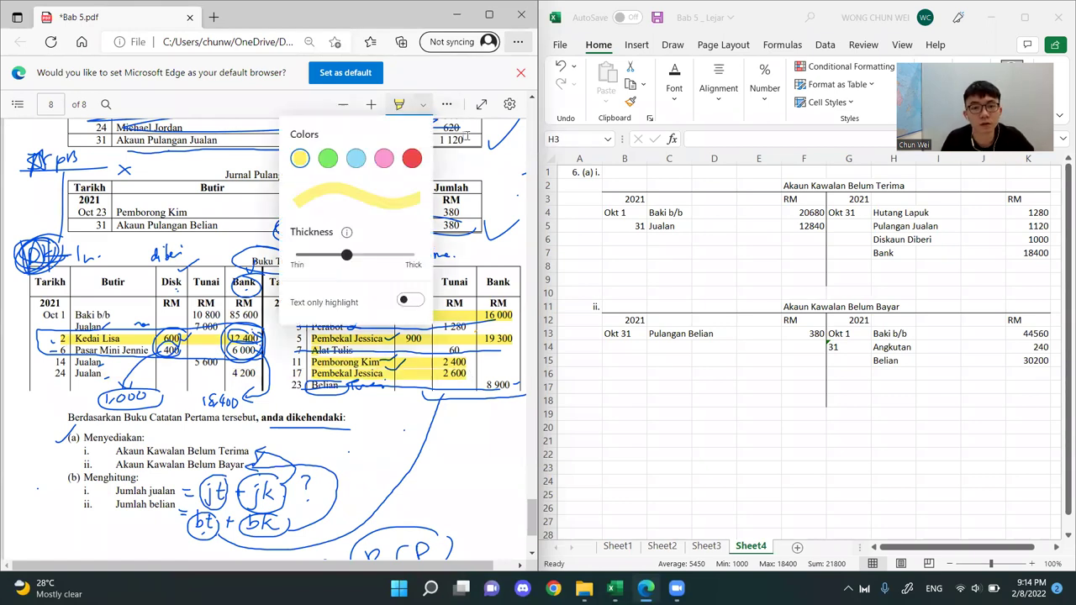
pyautogui.click(446, 104)
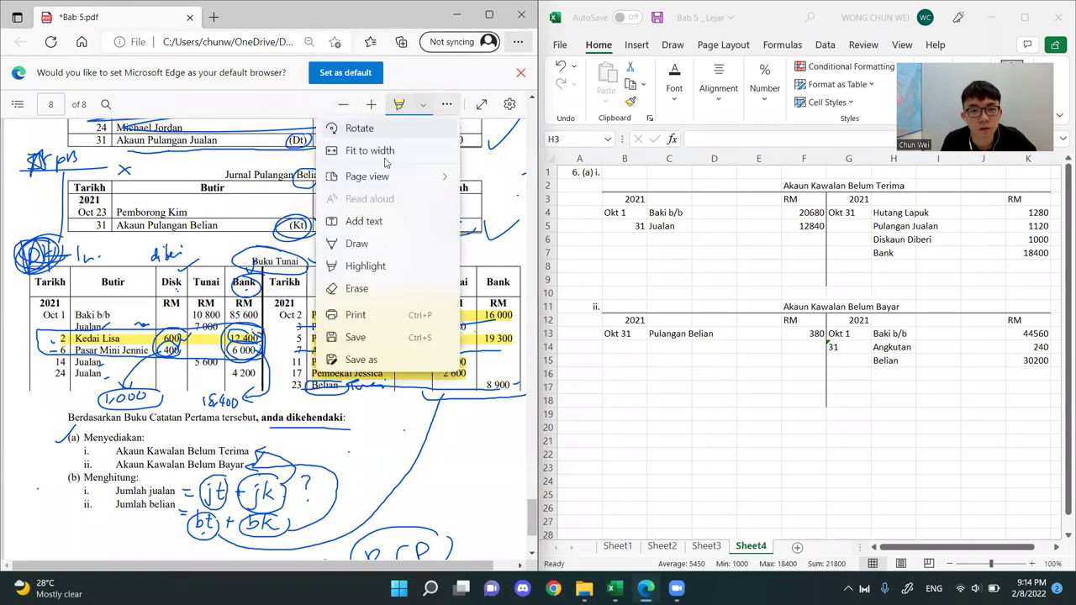
pyautogui.click(357, 244)
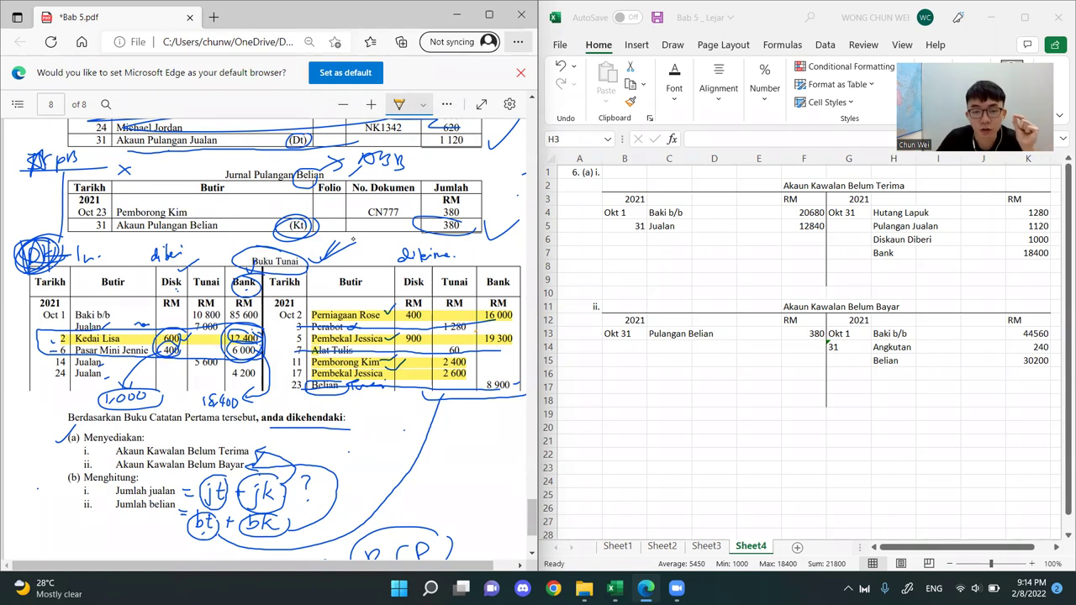
pyautogui.moveTo(393, 402); pyautogui.dragTo(430, 405)
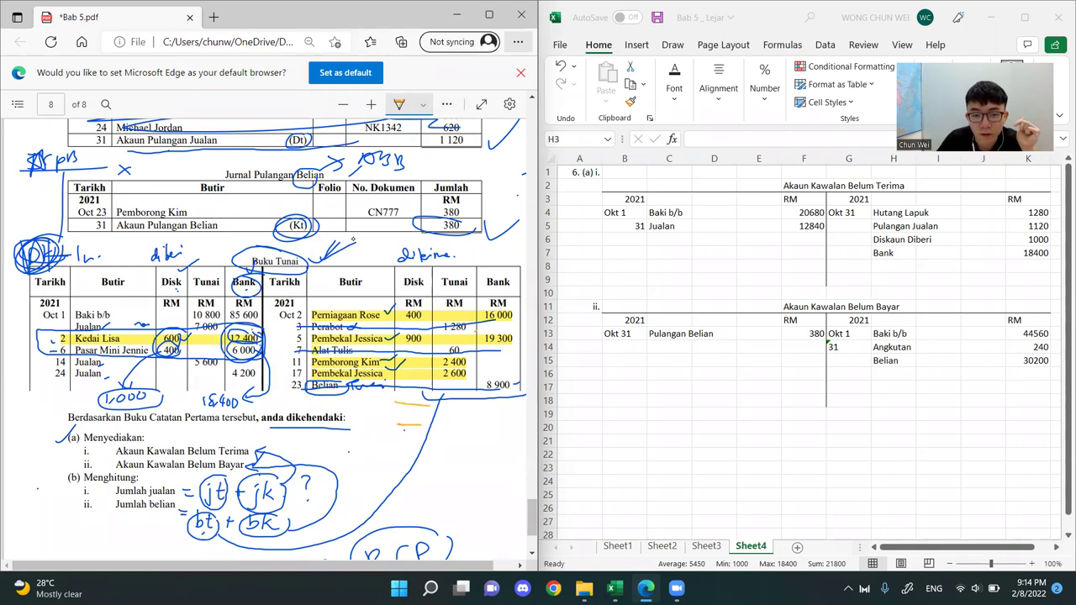
pyautogui.moveTo(490, 430); pyautogui.dragTo(525, 426)
pyautogui.moveTo(491, 452); pyautogui.dragTo(515, 447)
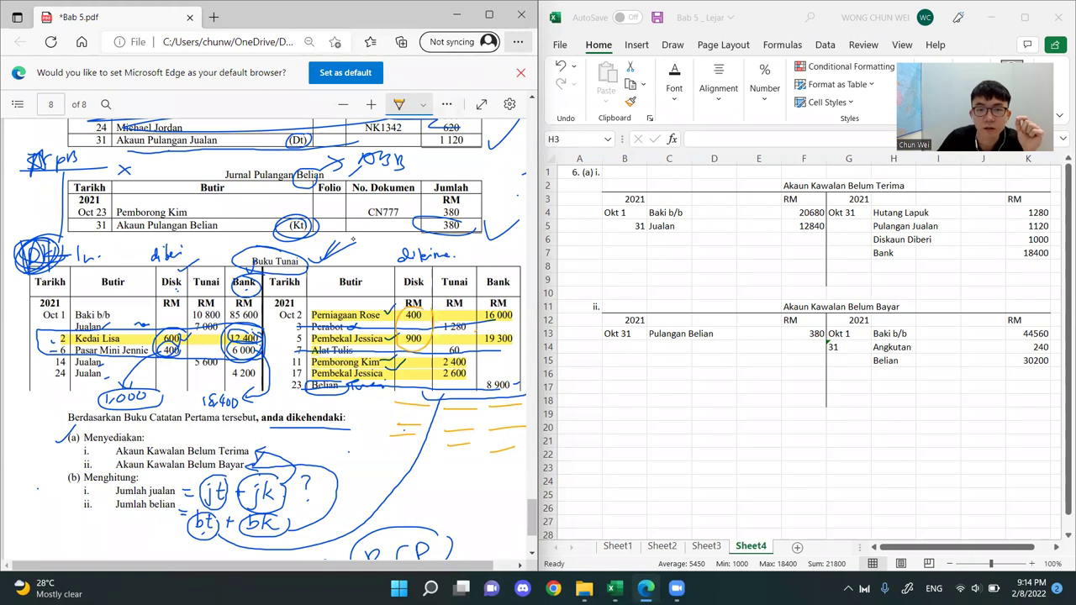
# Switch the pen to blue, write 1,300 below the credit-side Disk column, and scribble between 1 280 and 60 in the Tunai column
pyautogui.click(399, 104)
pyautogui.click(383, 214)
pyautogui.press('Escape')
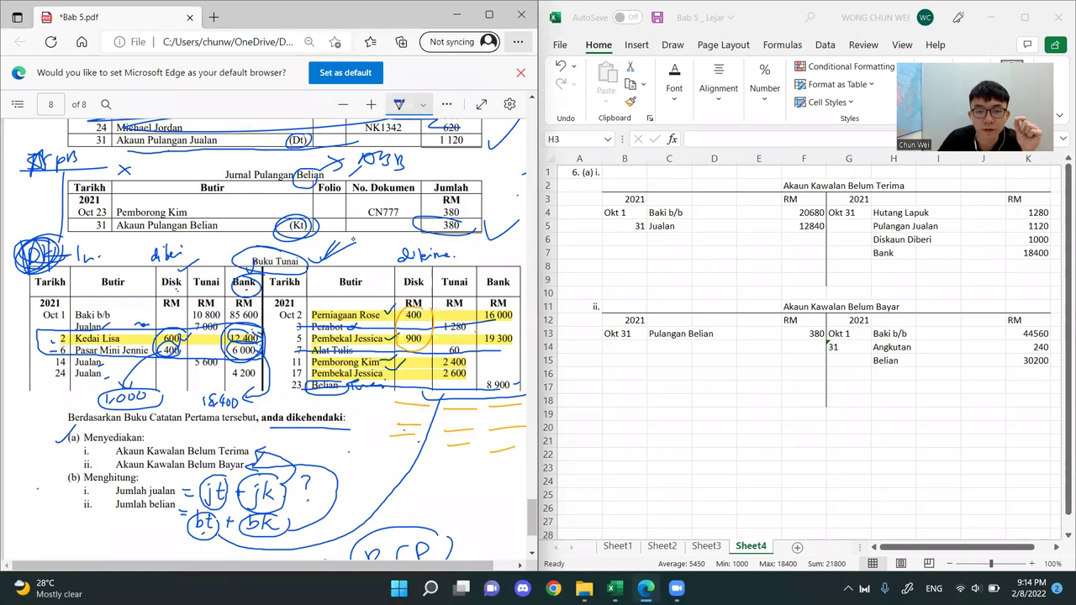
pyautogui.moveTo(421, 411); pyautogui.dragTo(420, 413)
pyautogui.moveTo(428, 410); pyautogui.dragTo(427, 413)
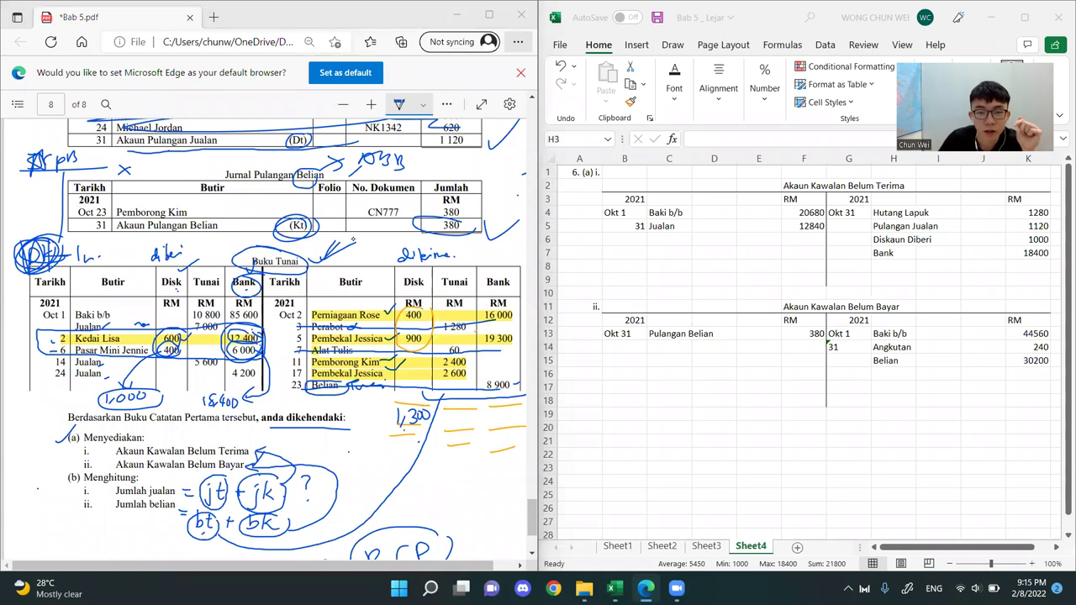
pyautogui.moveTo(443, 336)
pyautogui.mouseDown()
pyautogui.moveTo(454, 327)
pyautogui.moveTo(444, 347)
pyautogui.mouseUp()
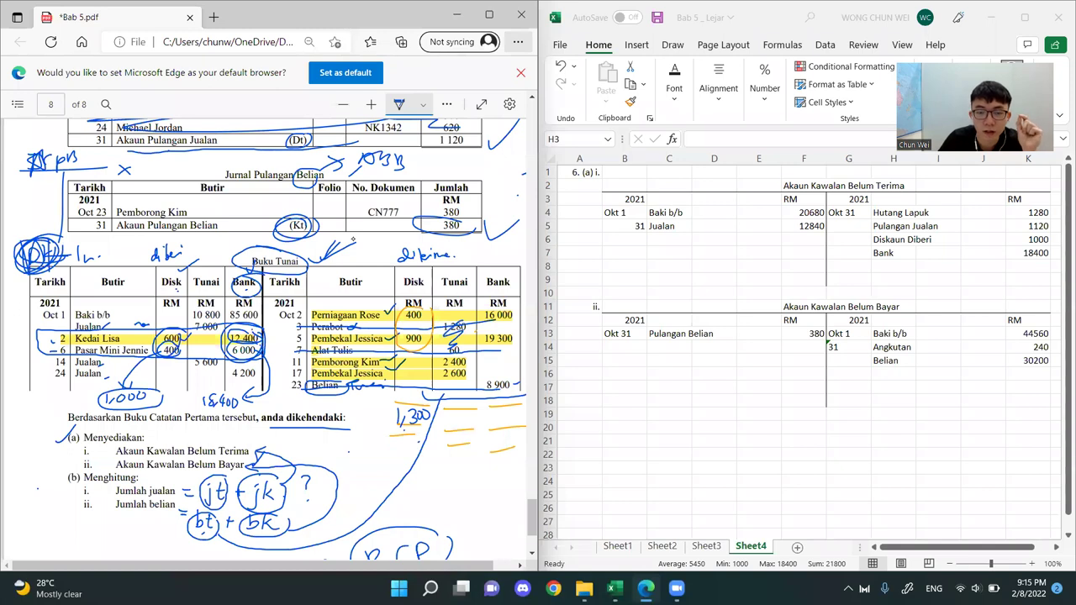
# Circle the credit-side supplier amounts in the Tunai and Bank columns, writing 5,000 and 35,300 on their total lines
pyautogui.moveTo(454, 354)
pyautogui.mouseDown()
pyautogui.moveTo(471, 383)
pyautogui.moveTo(455, 353)
pyautogui.mouseUp()
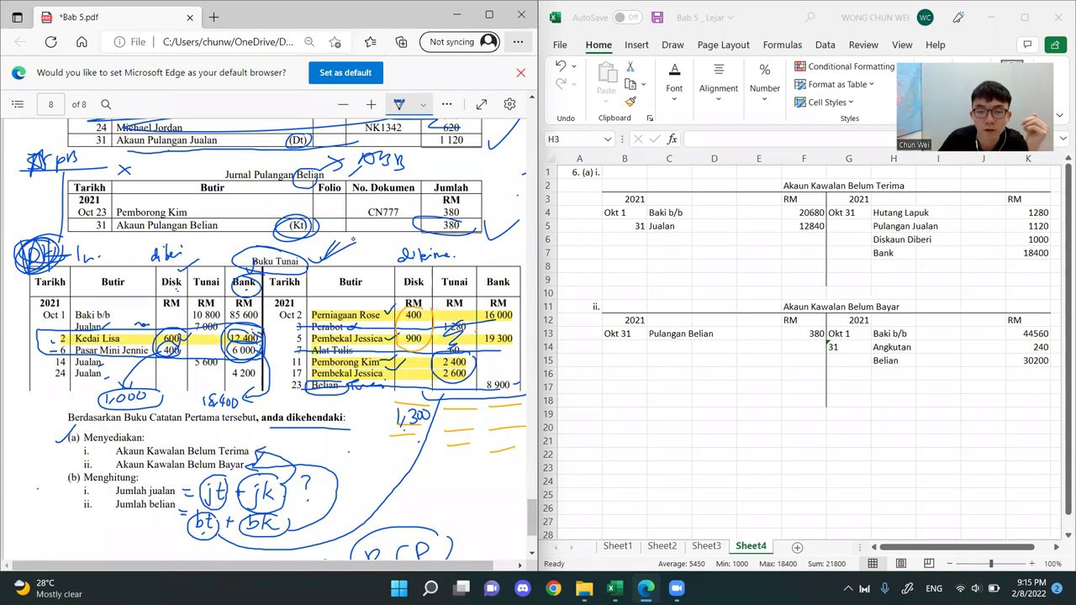
pyautogui.moveTo(463, 418); pyautogui.dragTo(467, 419)
pyautogui.moveTo(475, 417); pyautogui.dragTo(474, 418)
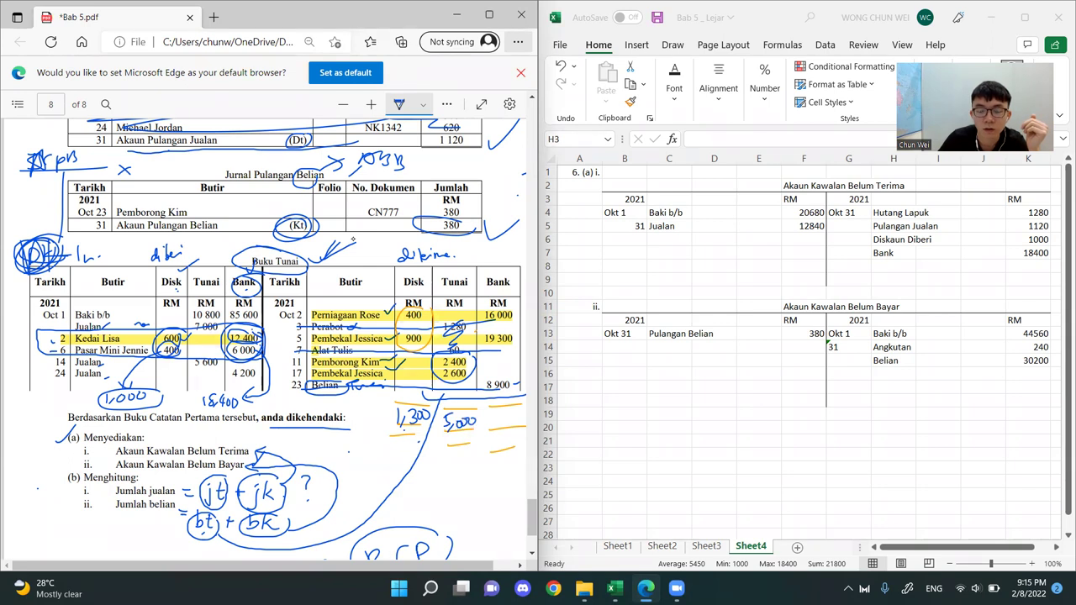
pyautogui.moveTo(484, 359)
pyautogui.mouseDown()
pyautogui.moveTo(511, 316)
pyautogui.moveTo(481, 353)
pyautogui.mouseUp()
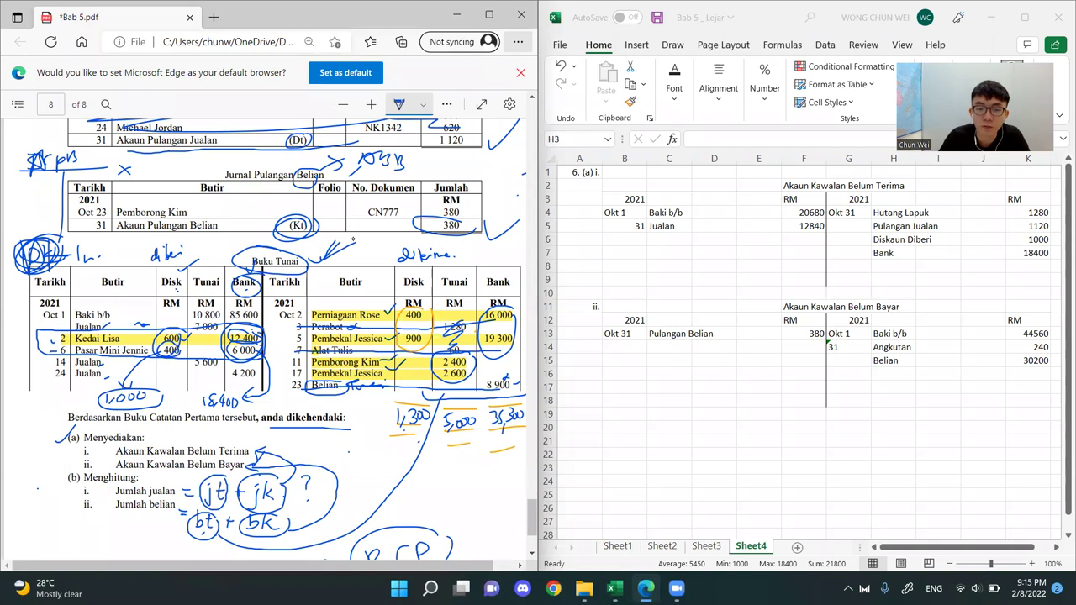
# Write ABB above the Buku Tunai's credit-side supplier entries, then outline the Disk, Tunai and Bank headings and mark them Kt
pyautogui.moveTo(341, 293); pyautogui.dragTo(384, 307)
pyautogui.moveTo(356, 290); pyautogui.dragTo(372, 301)
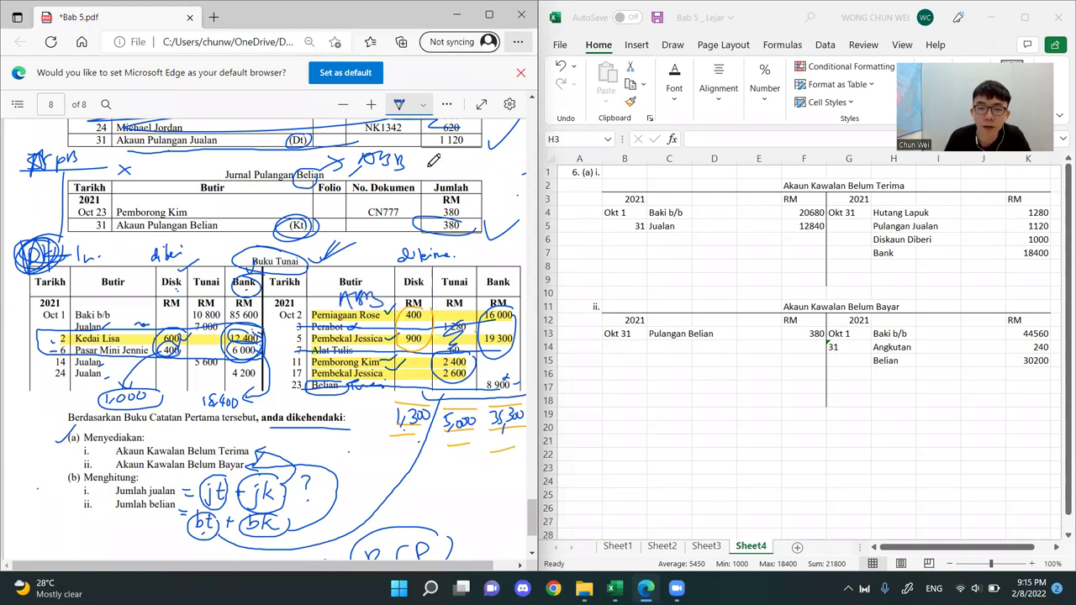
pyautogui.click(803, 308)
pyautogui.moveTo(803, 309); pyautogui.dragTo(903, 309)
pyautogui.click(458, 351)
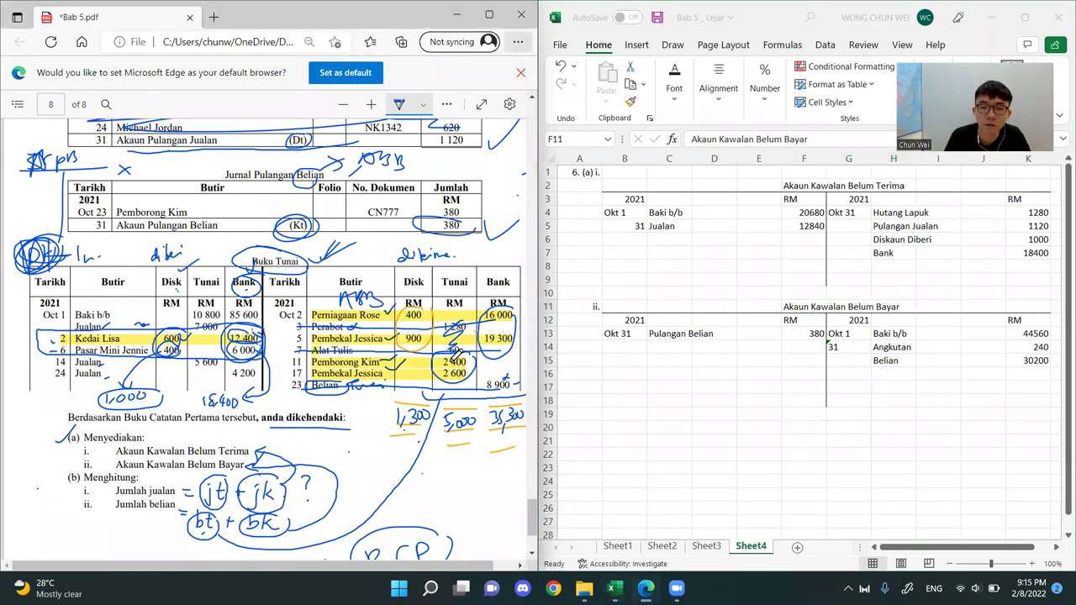
pyautogui.moveTo(473, 262)
pyautogui.mouseDown()
pyautogui.moveTo(405, 290)
pyautogui.moveTo(511, 287)
pyautogui.moveTo(482, 250)
pyautogui.moveTo(493, 261)
pyautogui.mouseUp()
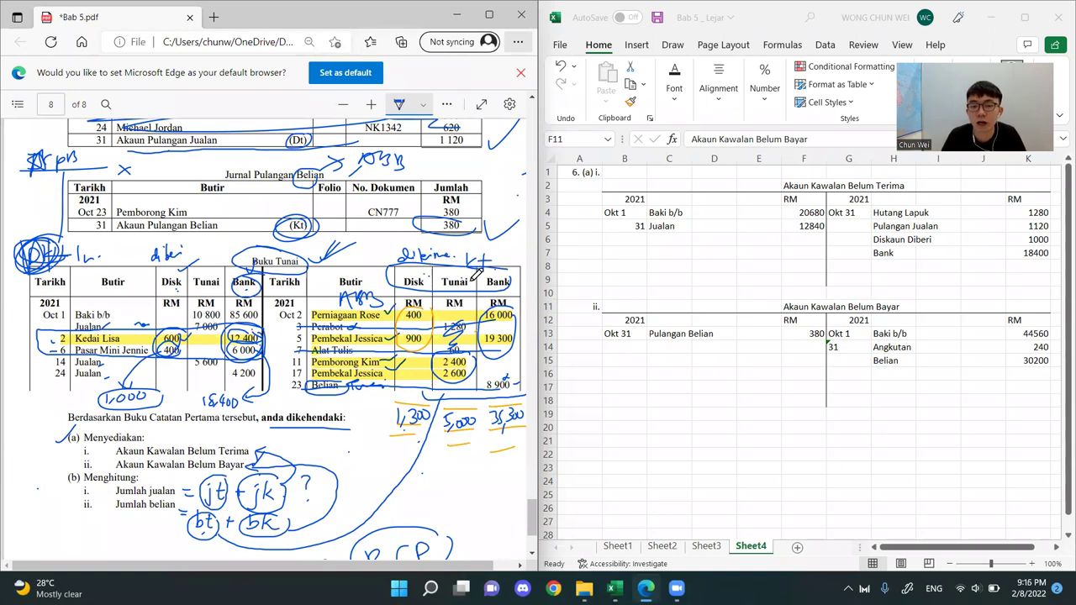
# Enter Diskaun Diterima, Tunai and Bank in C14:C16 on the debit side of the Akaun Kawalan Belum Bayar in Excel
pyautogui.click(786, 308)
pyautogui.moveTo(790, 320); pyautogui.dragTo(593, 423)
pyautogui.click(664, 347)
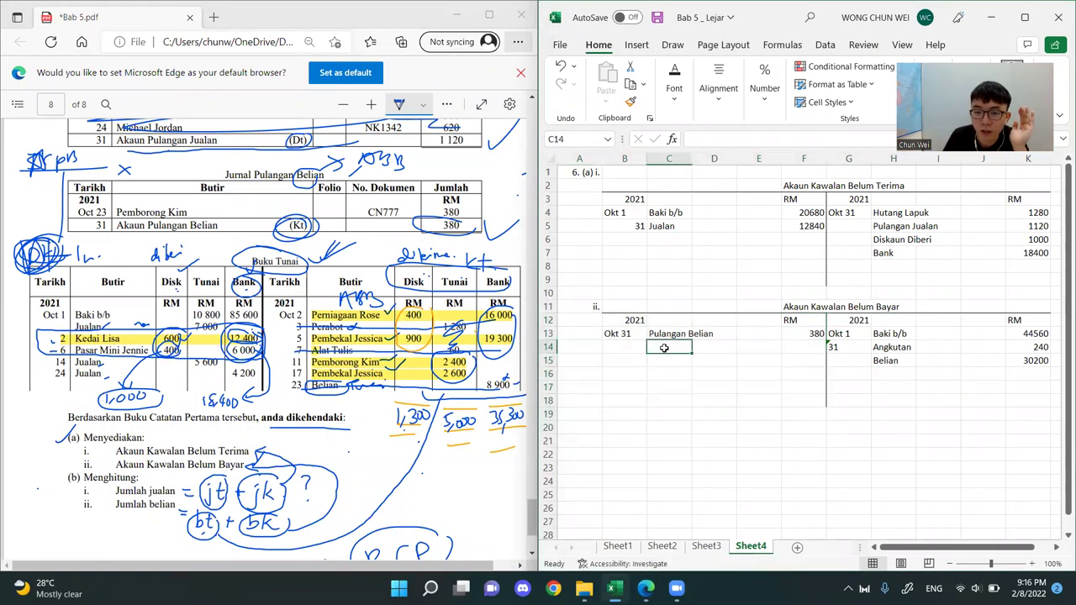
pyautogui.write('Diskaun')
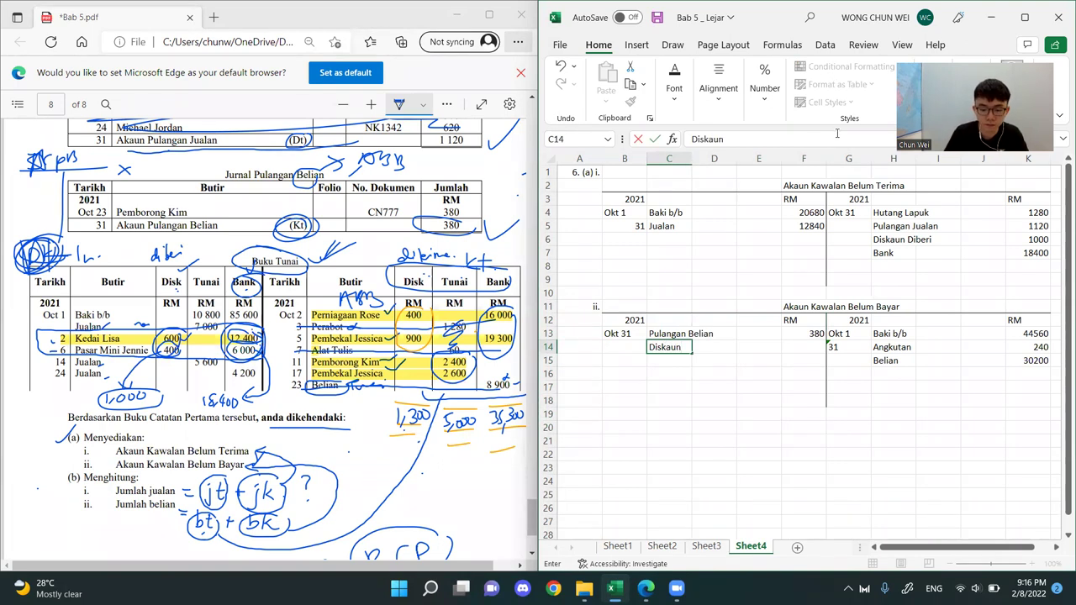
pyautogui.write(' Diterima')
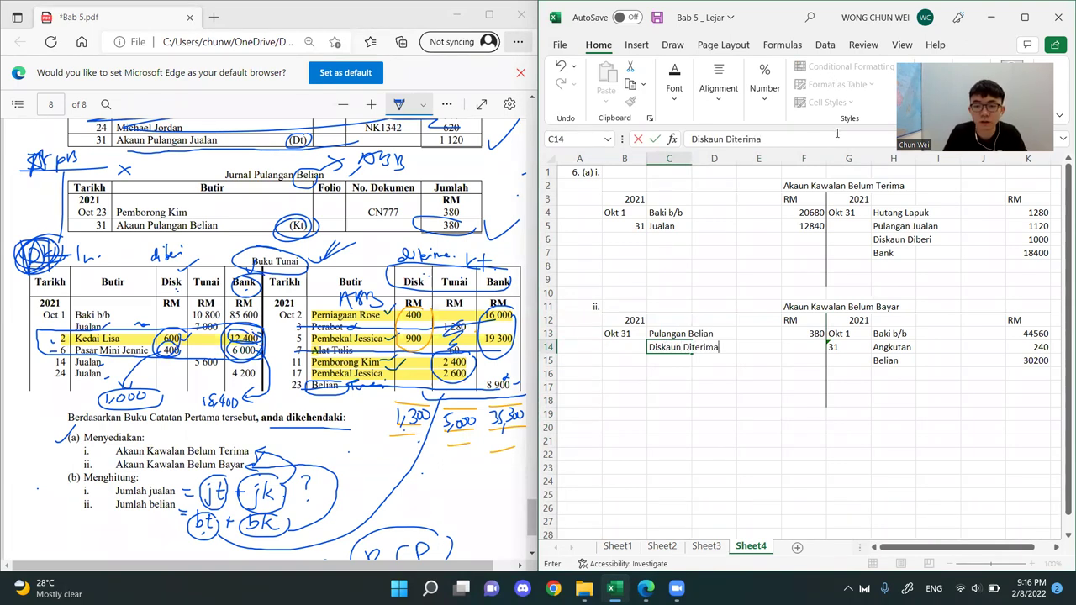
pyautogui.press('Return')
pyautogui.write('Tunai')
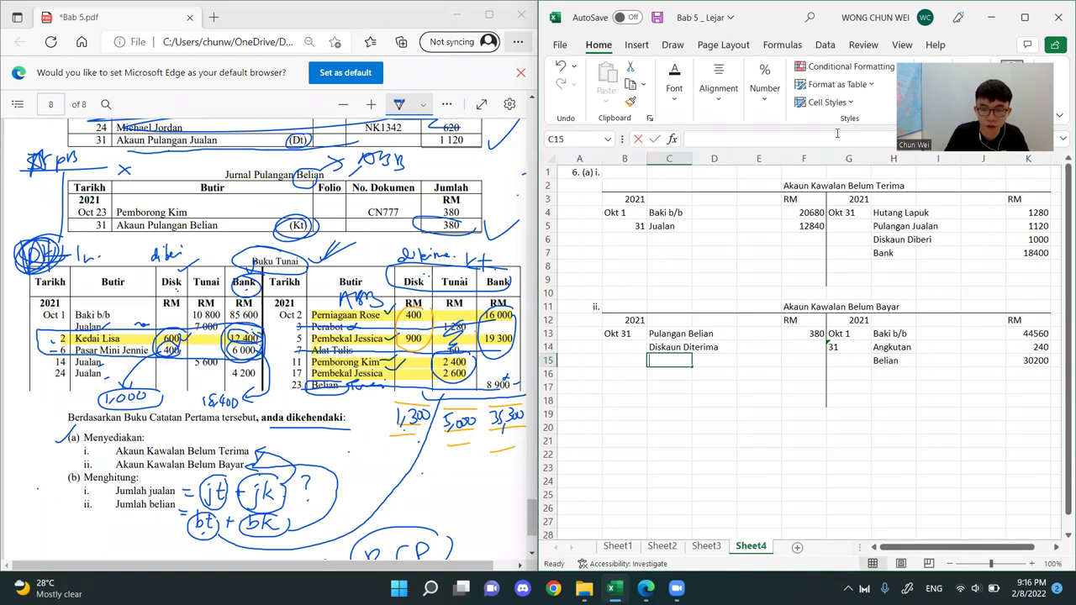
pyautogui.press('Return')
pyautogui.write('Bank')
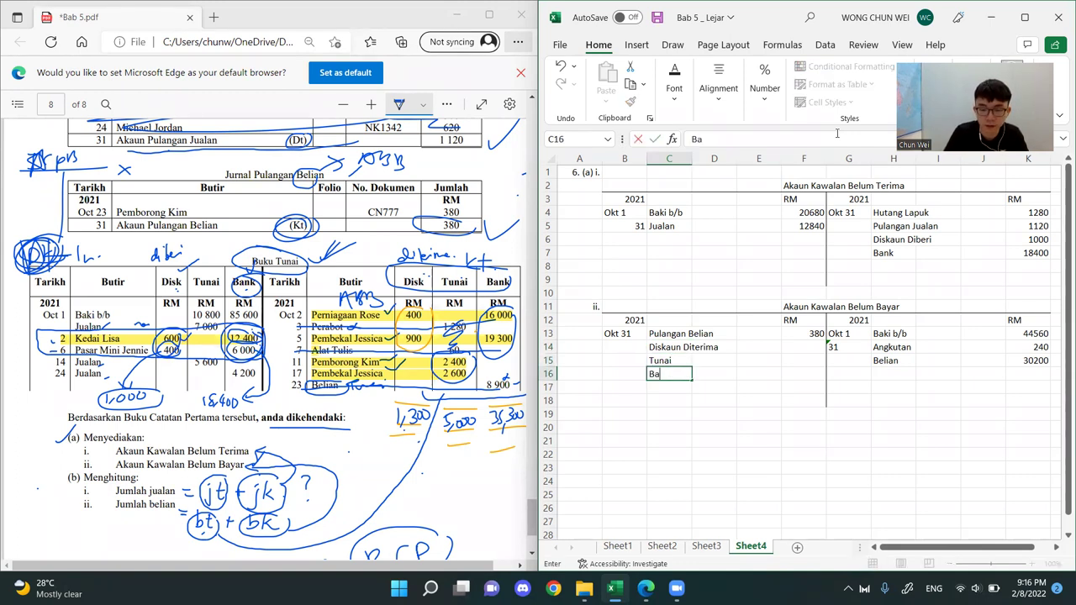
# Enter the debit amounts 1300 for Diskaun Diterima, 5000 for Tunai and 35300 for Bank in F14:F16
pyautogui.press('Tab')
pyautogui.press('Right')
pyautogui.press('Right')
pyautogui.press('Up')
pyautogui.press('Up')
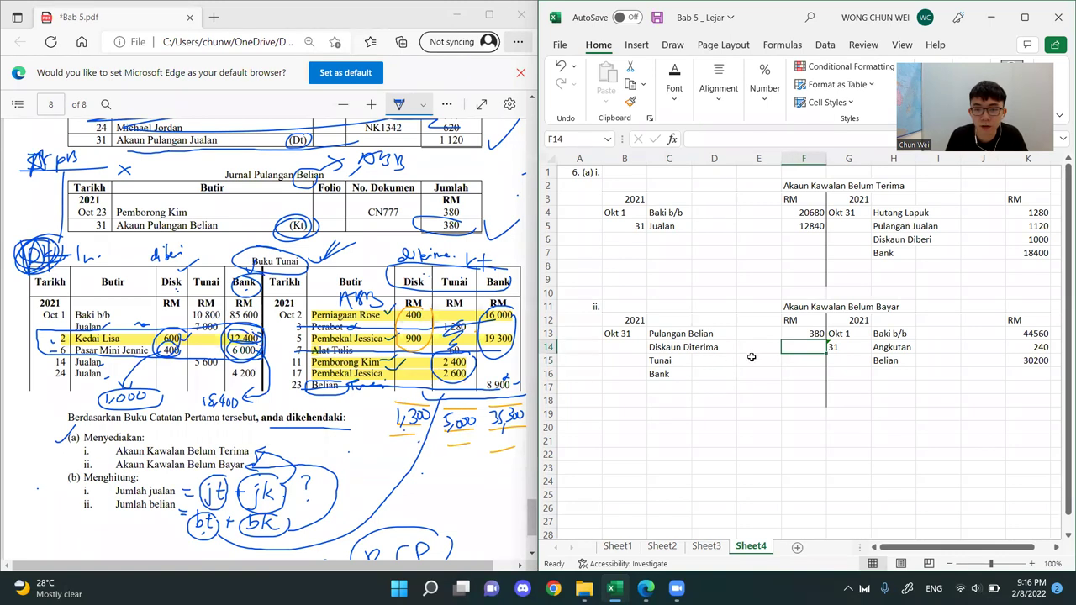
pyautogui.write('1300')
pyautogui.press('Return')
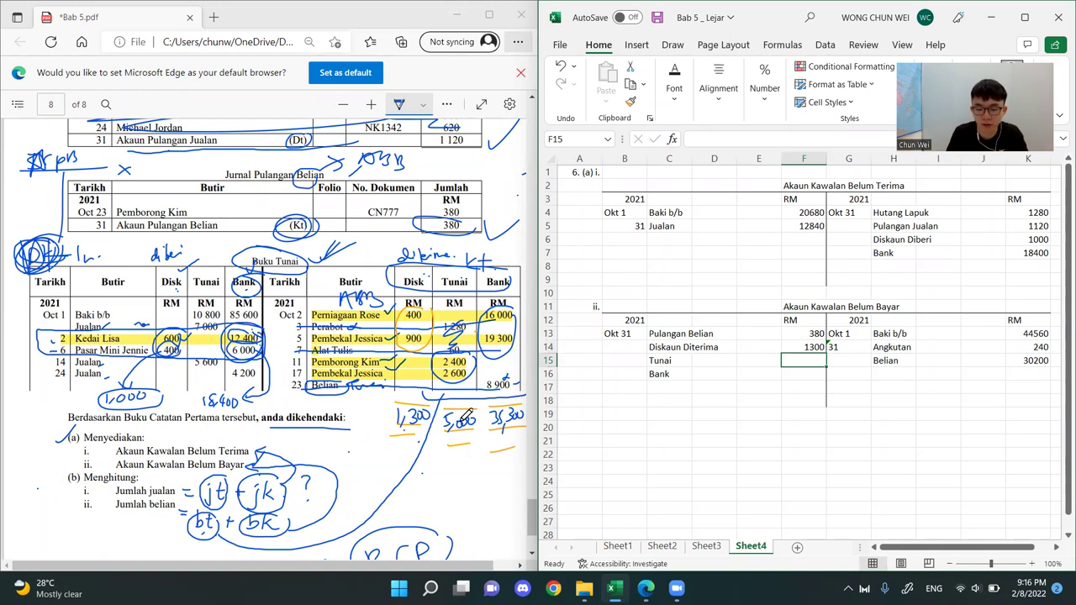
pyautogui.write('5000')
pyautogui.press('Return')
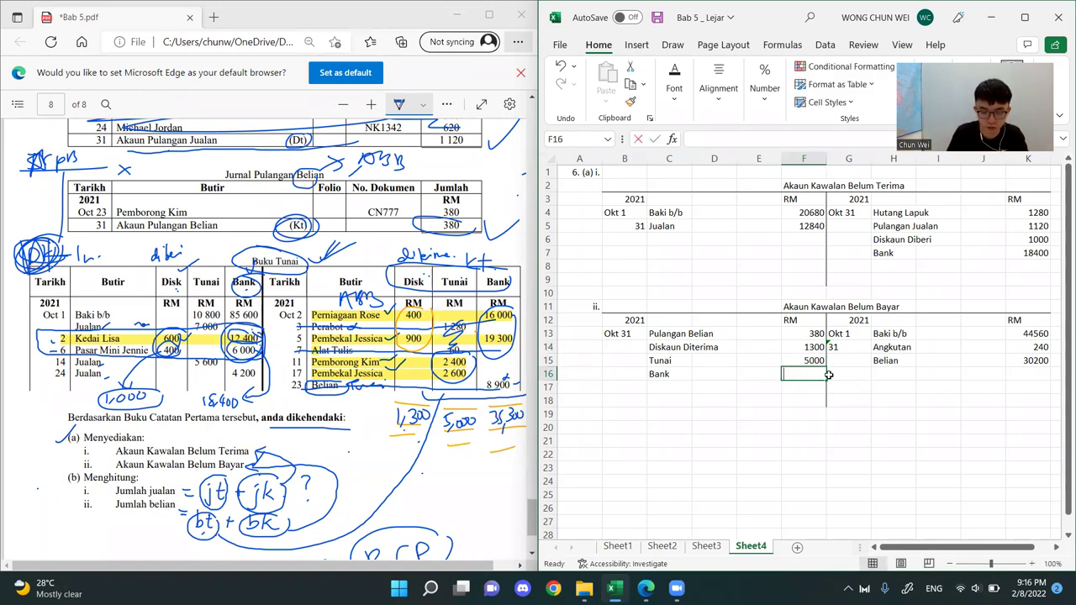
pyautogui.write('35300')
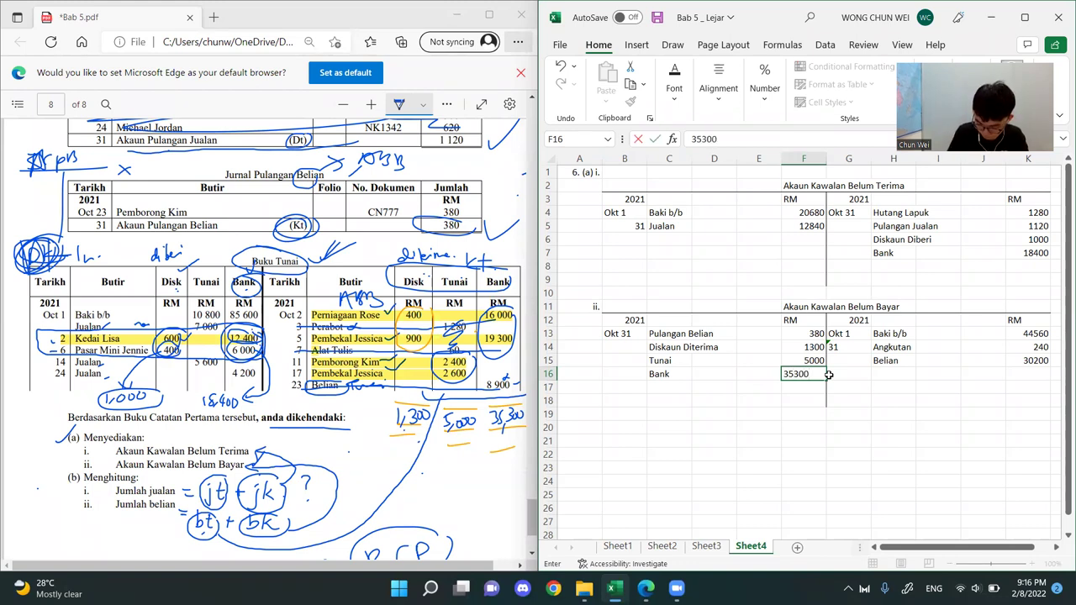
pyautogui.press('Return')
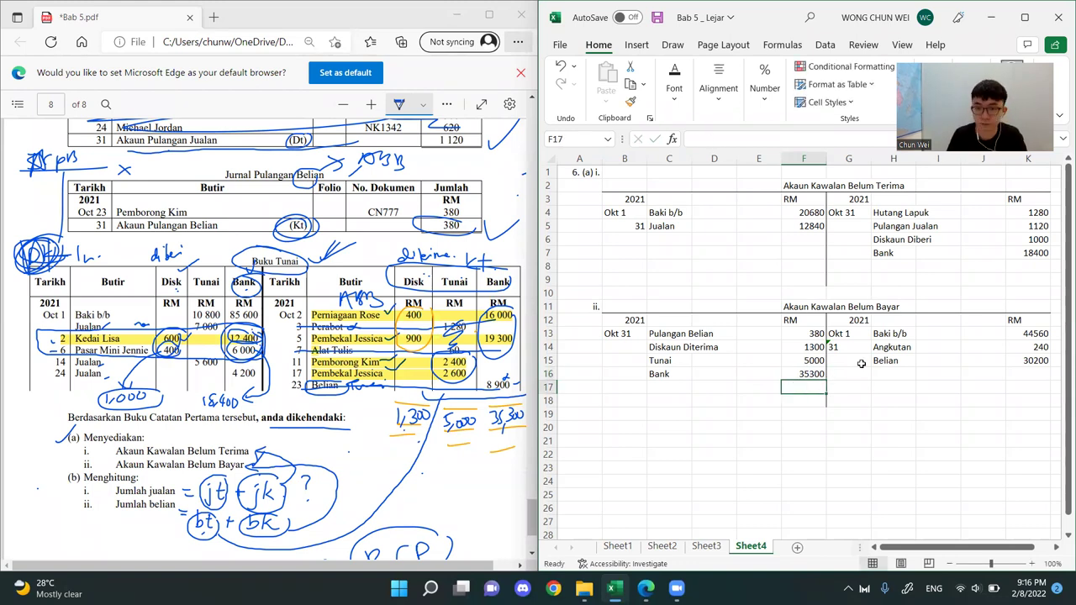
# Tick the 8 900 bank amount in the PDF's Buku Tunai and review the journals and questions on pages 7 and 8
pyautogui.click(908, 442)
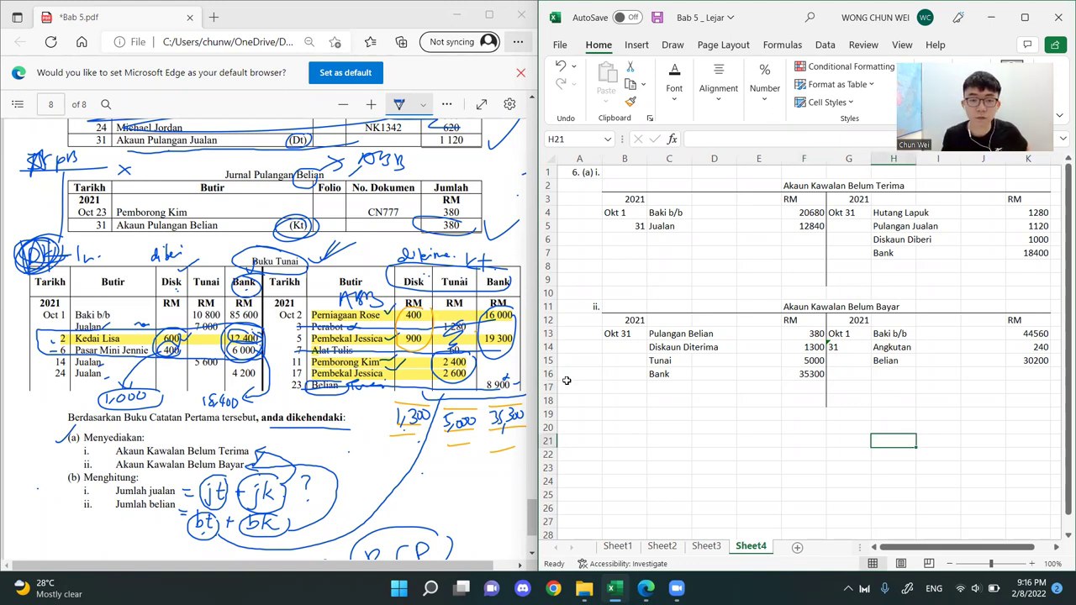
pyautogui.click(487, 326)
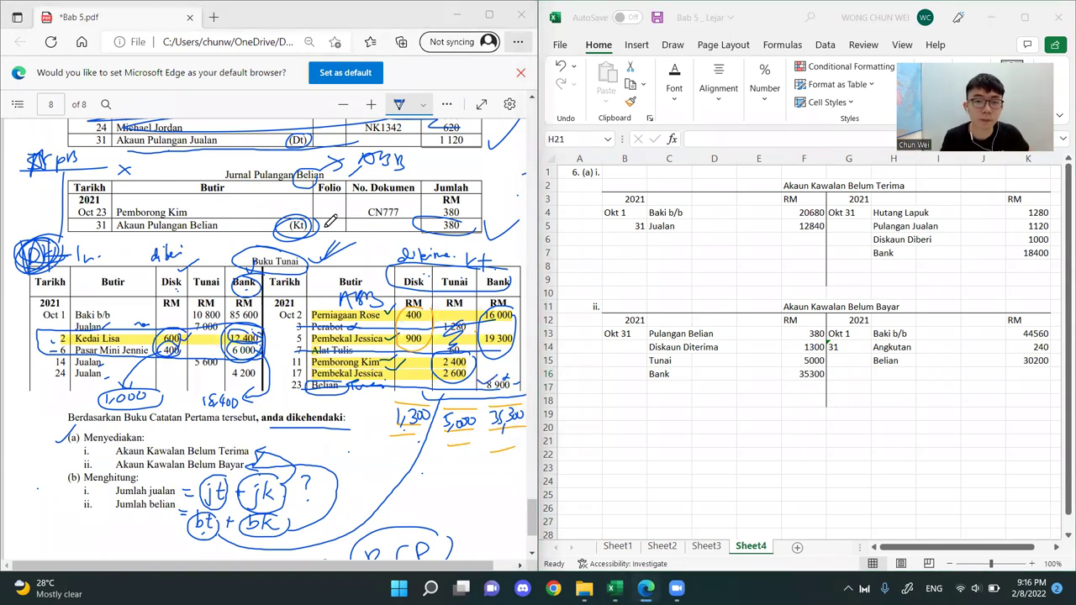
pyautogui.hotkey('alt', 'Tab')
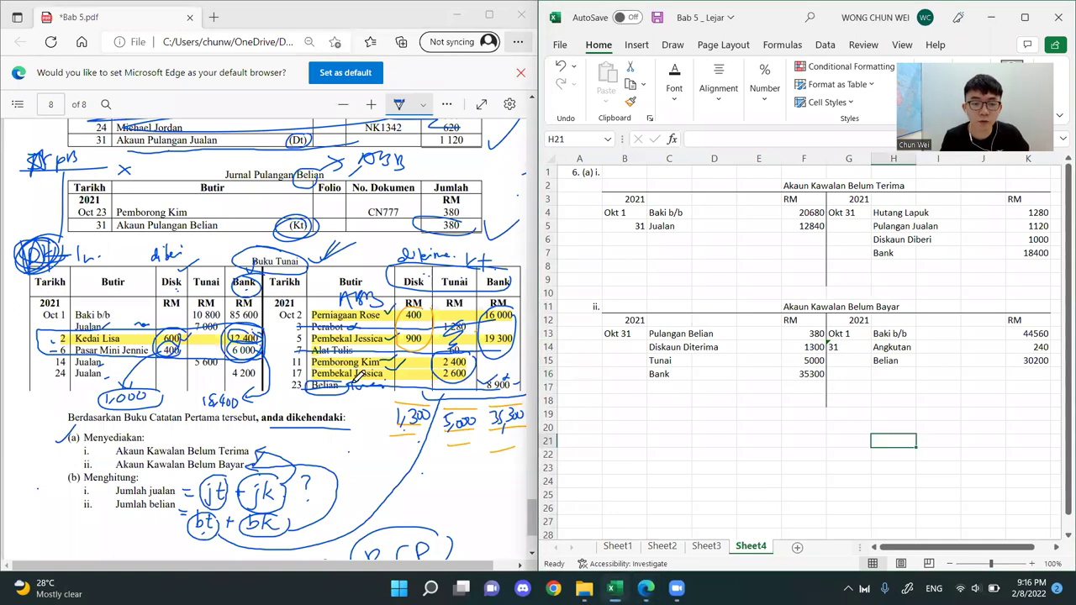
pyautogui.scroll(5, 253, 341)
pyautogui.scroll(3, 254, 341)
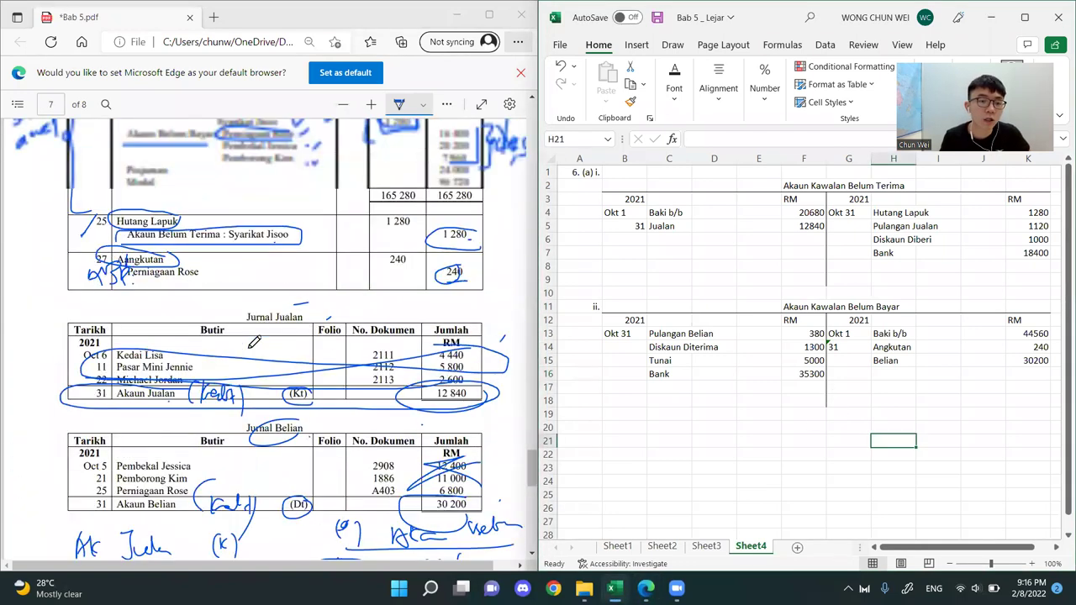
pyautogui.scroll(-3, 280, 357)
pyautogui.scroll(-5, 308, 332)
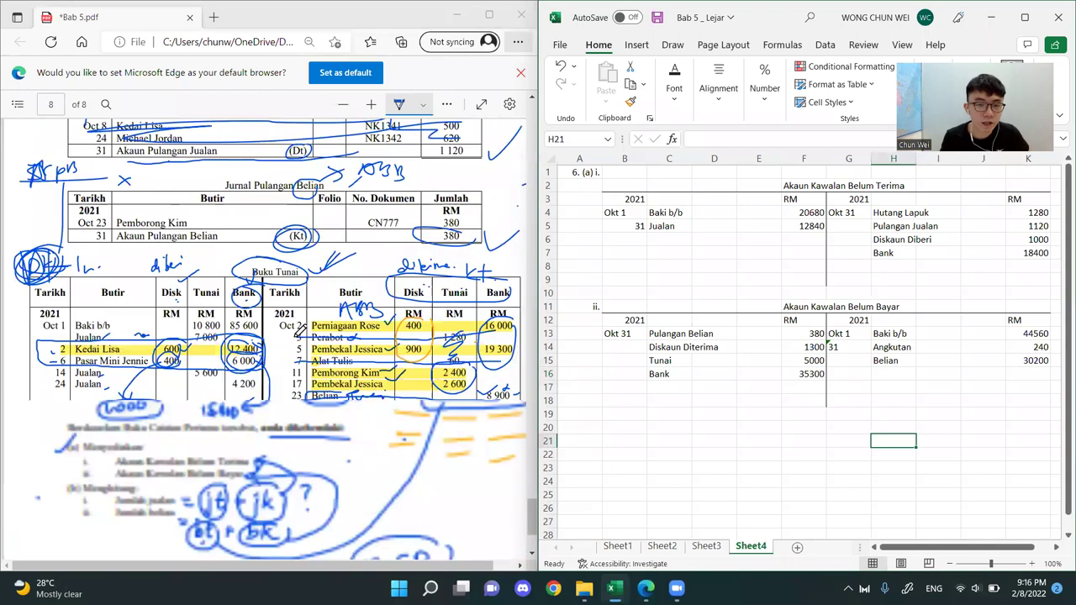
pyautogui.click(887, 386)
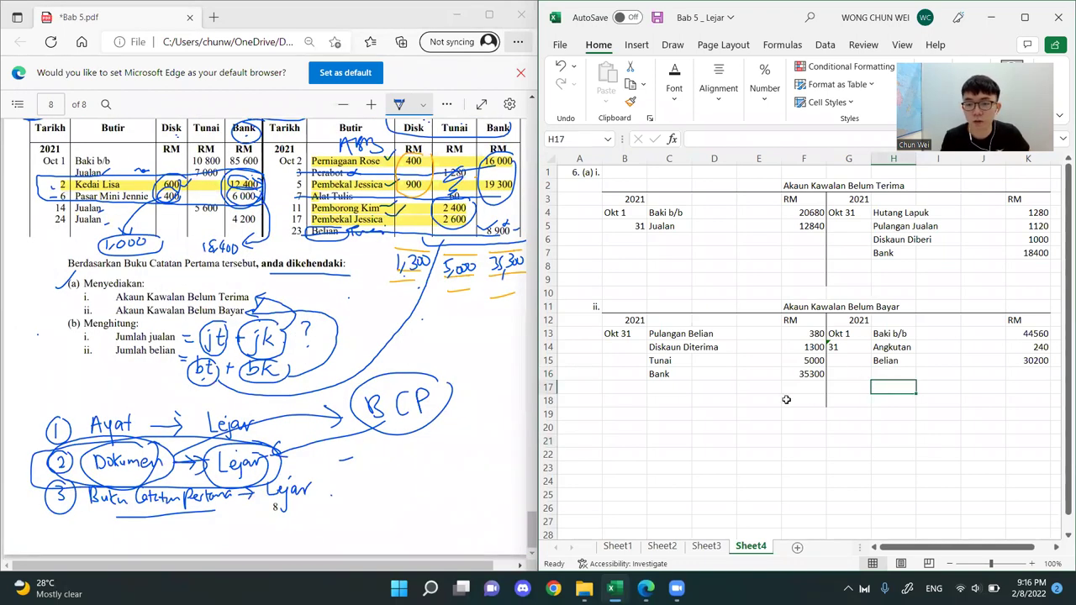
# Insert a blank row at row 8 in the Akaun Kawalan Belum Terima
pyautogui.click(790, 268)
pyautogui.click(965, 267)
pyautogui.click(810, 266)
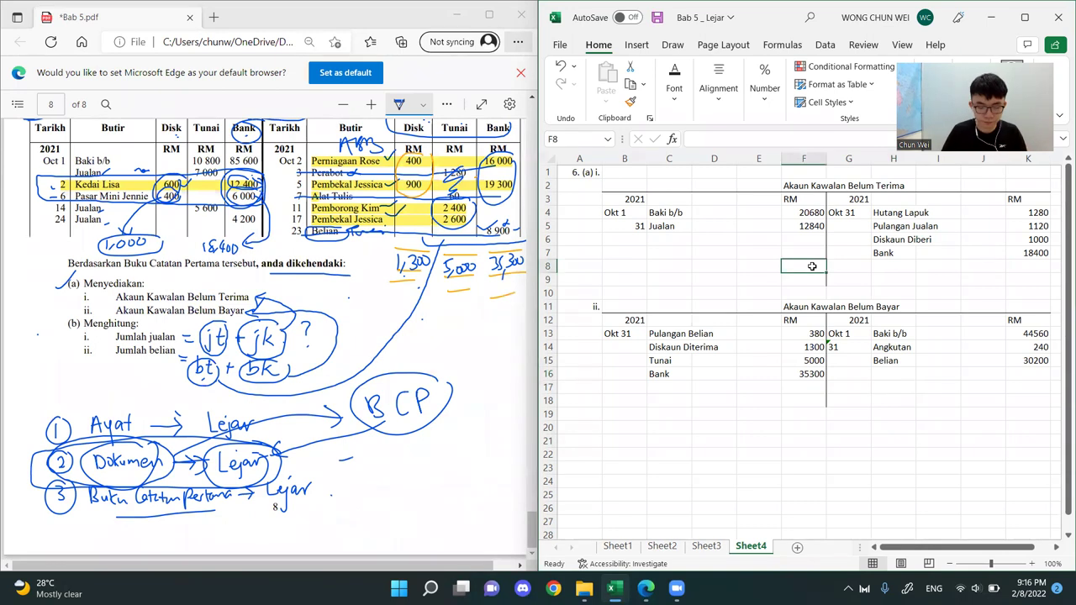
pyautogui.hotkey('shift', 'space')
pyautogui.hotkey('ctrl', 'shift', '=')
# Apply a Top and Double Bottom Border to the total cells F9 and K9 of the Akaun Kawalan Belum Terima
pyautogui.click(872, 281)
pyautogui.click(807, 282)
pyautogui.keyDown('ctrl'); pyautogui.click(1035, 280); pyautogui.keyUp('ctrl')
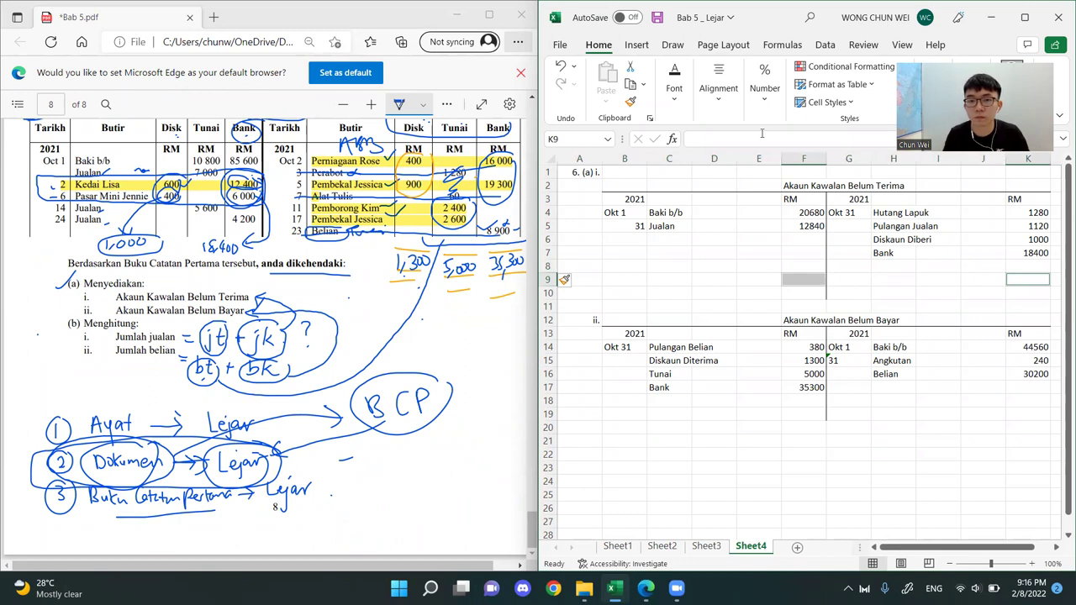
pyautogui.click(685, 111)
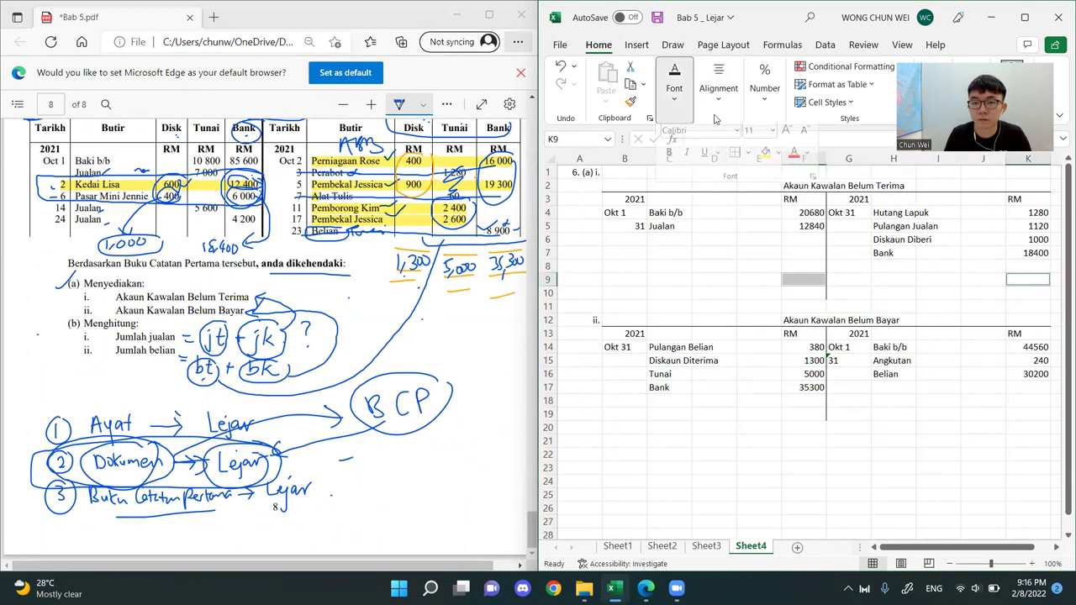
pyautogui.click(748, 160)
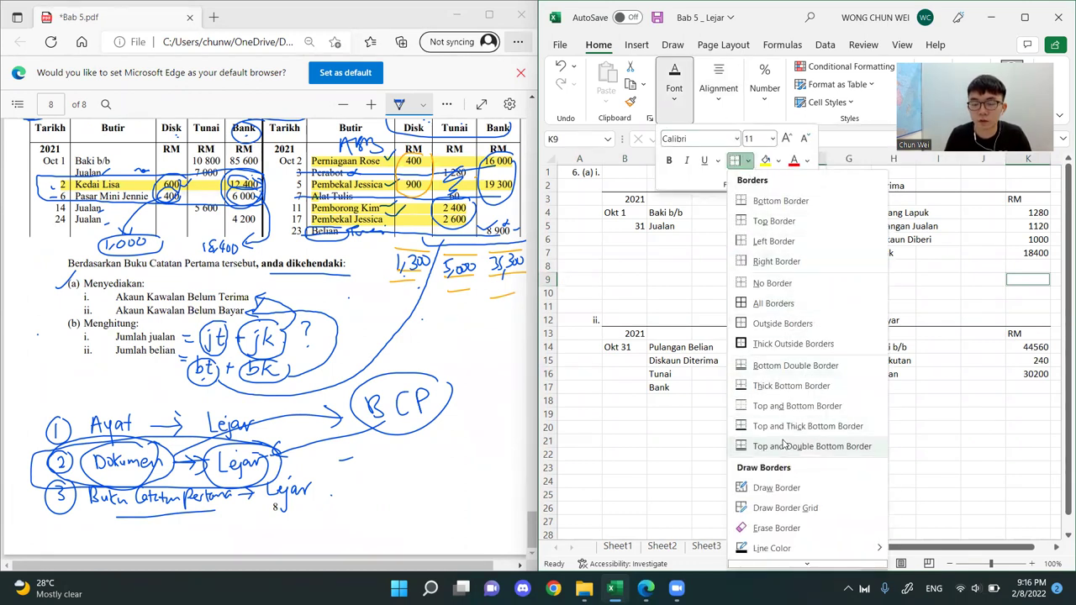
pyautogui.click(783, 445)
pyautogui.click(782, 282)
pyautogui.click(1024, 281)
# Maximize the Excel window and sum F4:F8 into F9 and K4:K8 into K9
pyautogui.click(1026, 16)
pyautogui.click(442, 309)
pyautogui.click(445, 349)
pyautogui.moveTo(266, 212); pyautogui.dragTo(271, 278)
pyautogui.hotkey('alt', '=')
pyautogui.moveTo(501, 263); pyautogui.dragTo(499, 277)
pyautogui.hotkey('alt', '=')
pyautogui.click(623, 265)
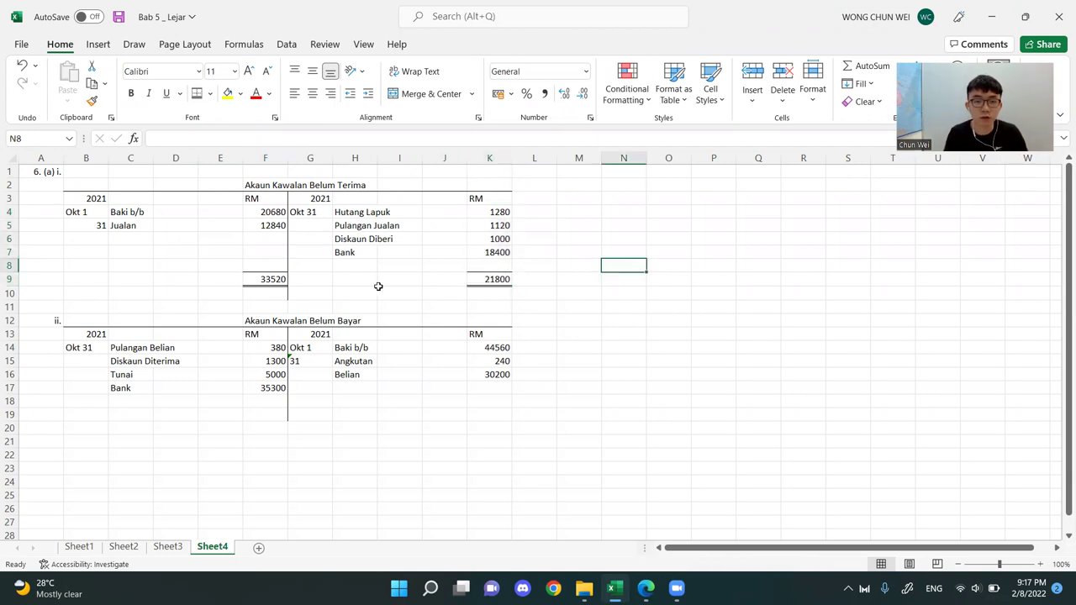
# Clear the credit total in K9 and replace it with the formula =F9 so it takes the debit total
pyautogui.click(265, 278)
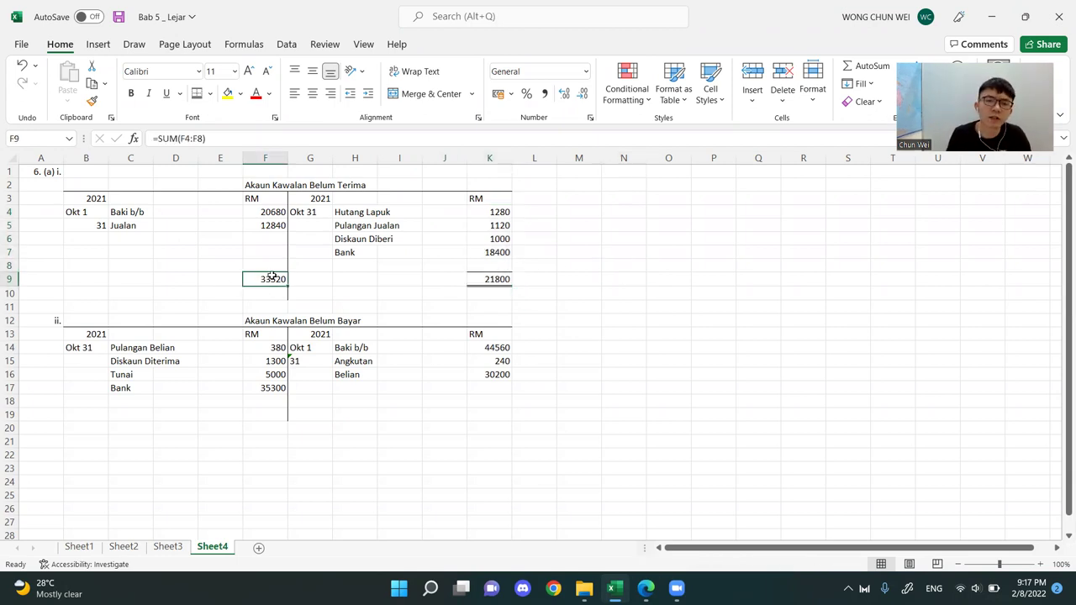
pyautogui.click(494, 279)
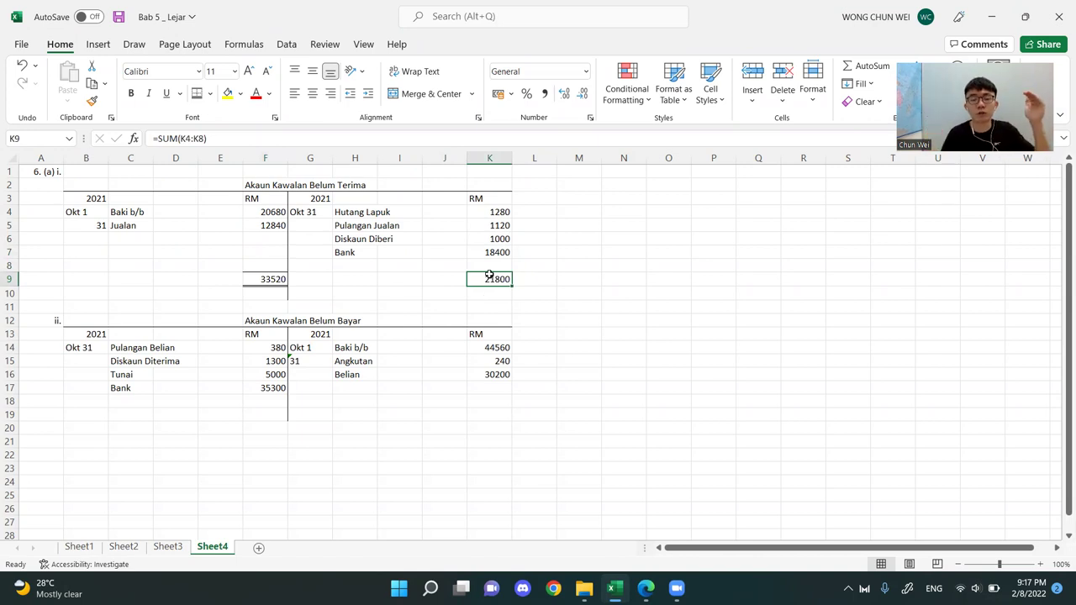
pyautogui.press('Delete')
pyautogui.click(673, 279)
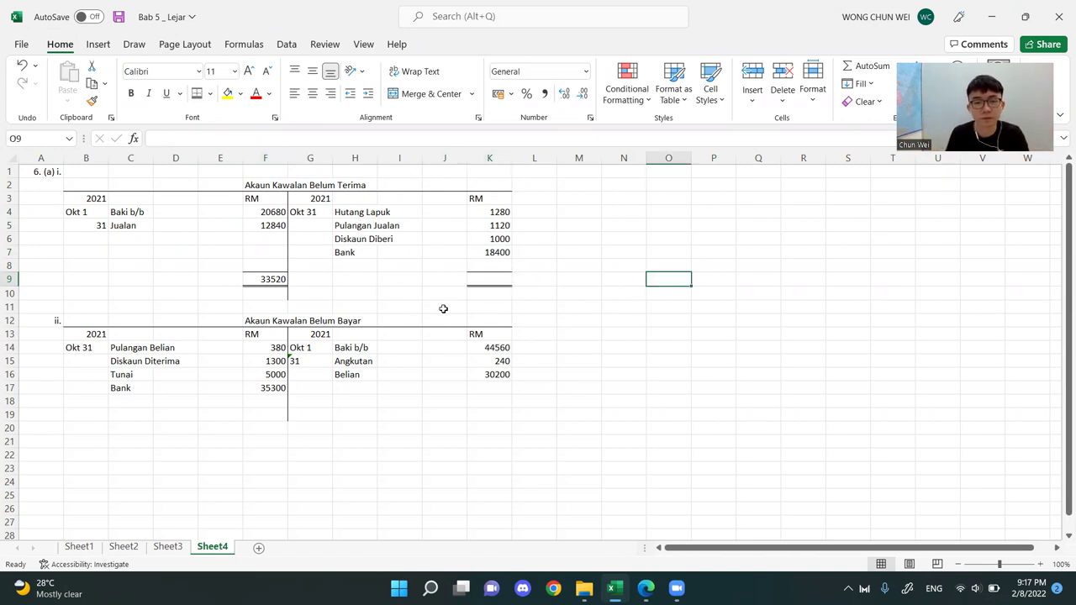
pyautogui.click(495, 279)
pyautogui.write('=')
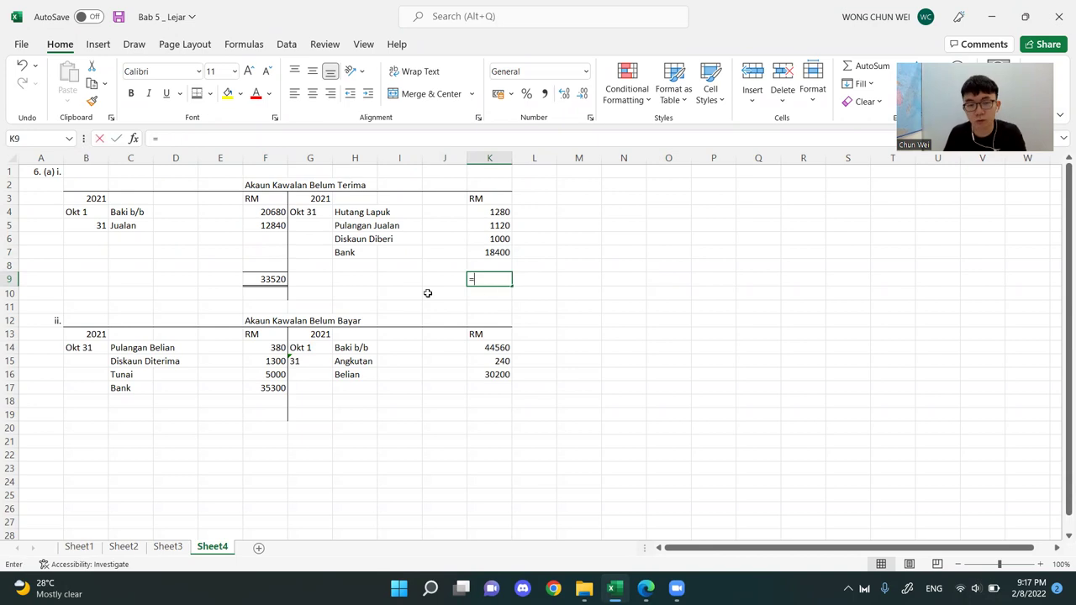
pyautogui.click(268, 281)
pyautogui.press('Return')
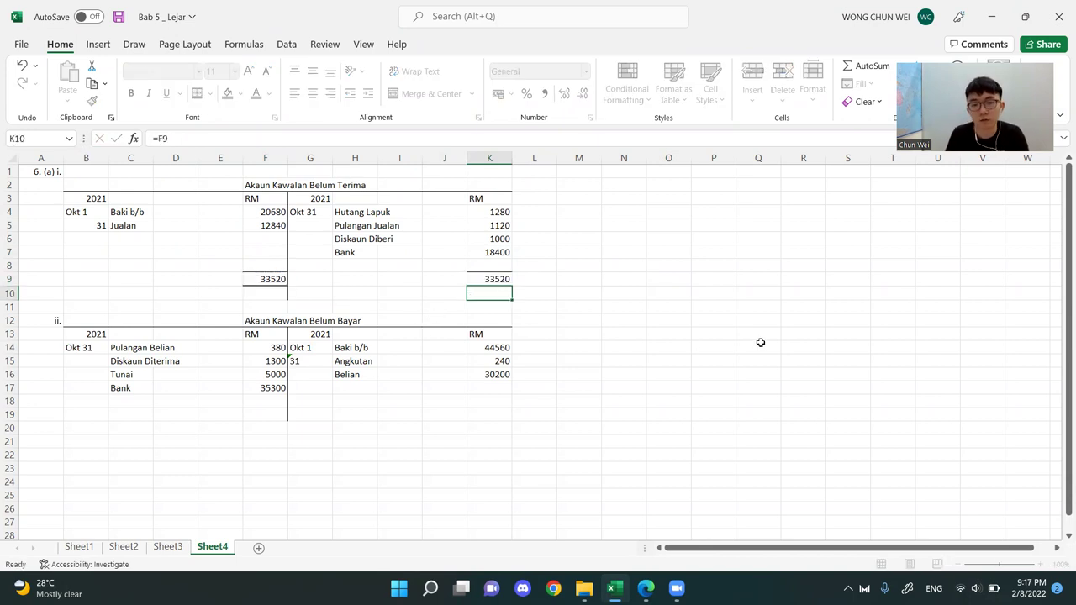
pyautogui.click(748, 350)
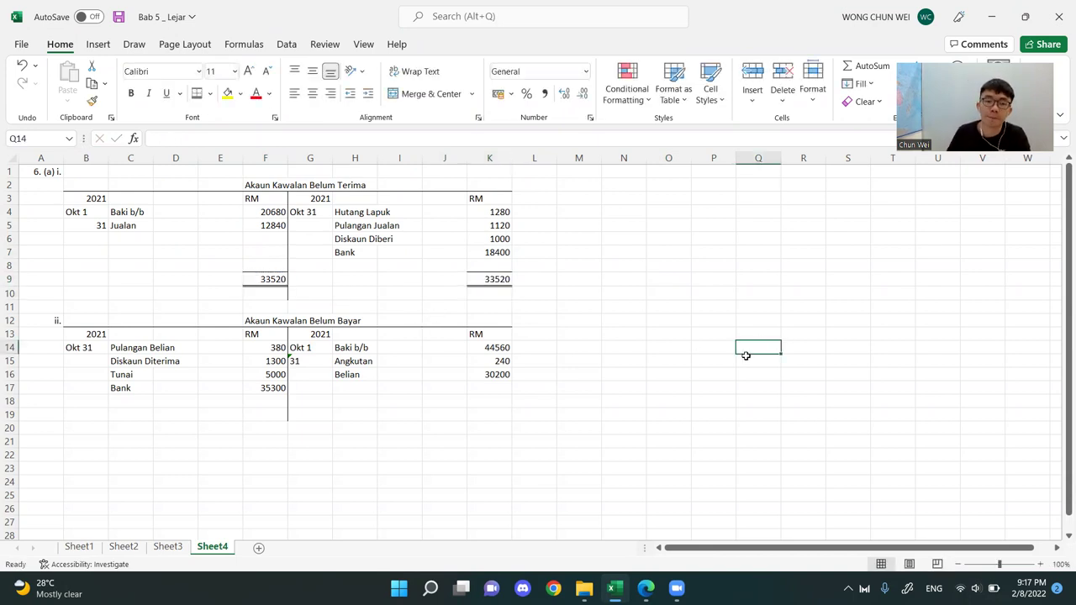
# Calculate the closing balance in K8 of the Akaun Kawalan Belum Terima with the formula =K9-K7-K6-K5-K4
pyautogui.click(486, 262)
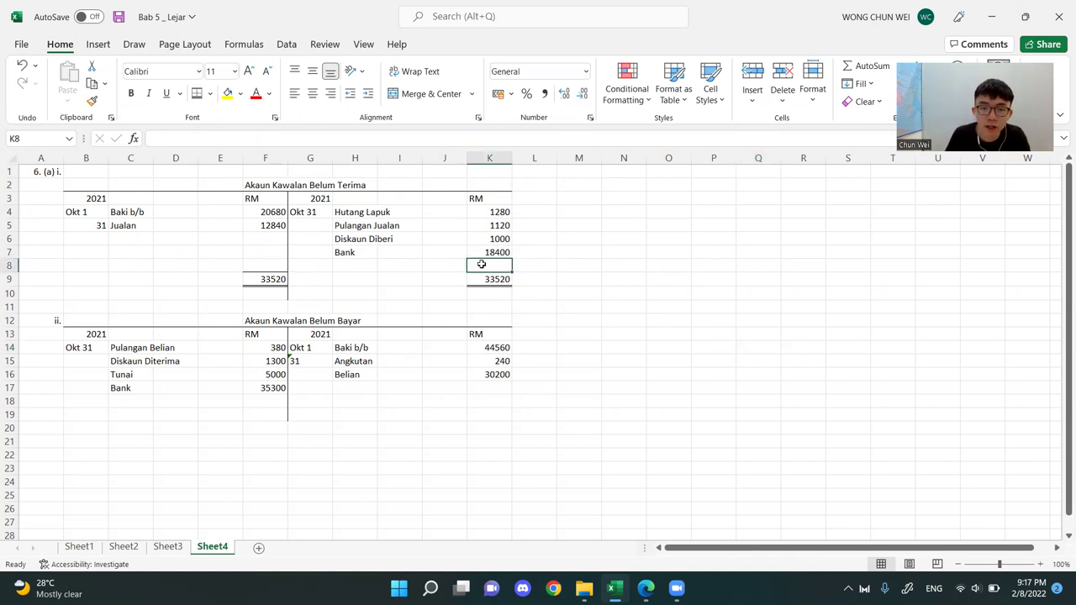
pyautogui.press('Right')
pyautogui.press('Right')
pyautogui.moveTo(500, 209); pyautogui.dragTo(497, 257)
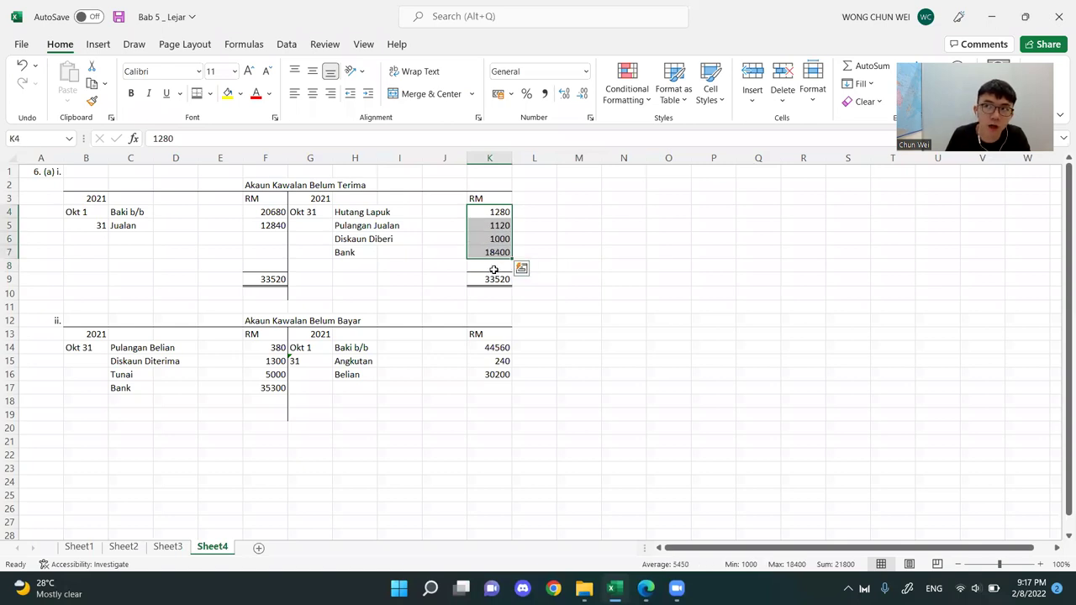
pyautogui.click(498, 266)
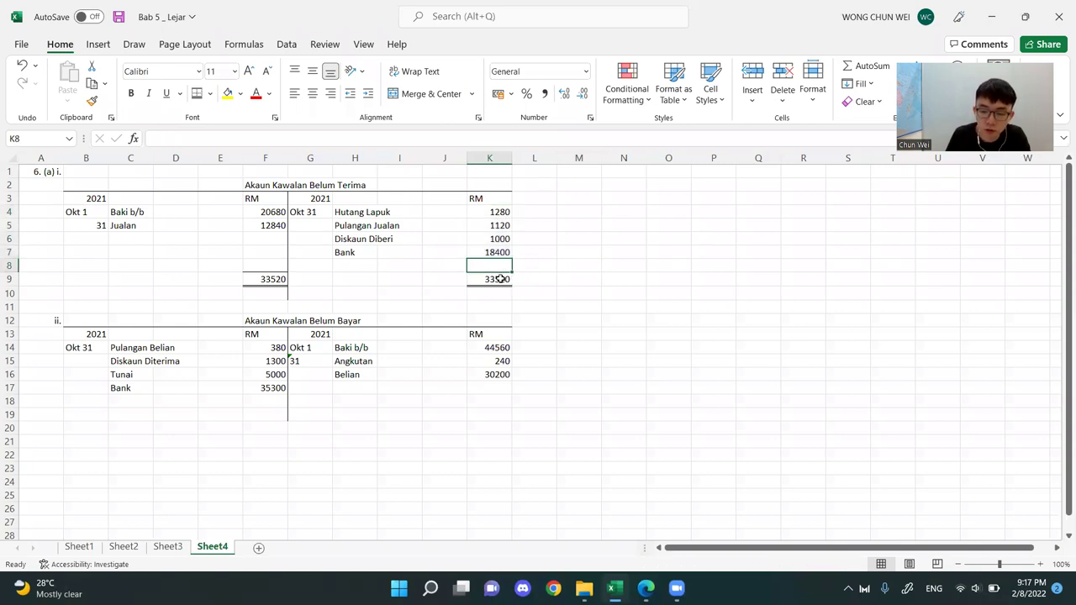
pyautogui.write('=')
pyautogui.click(502, 280)
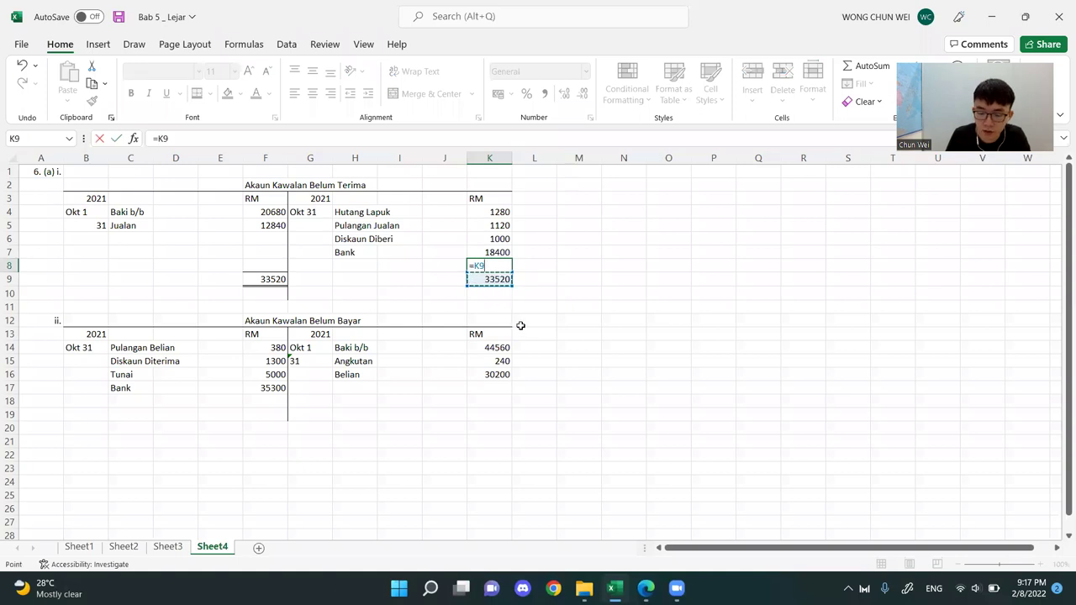
pyautogui.write('-')
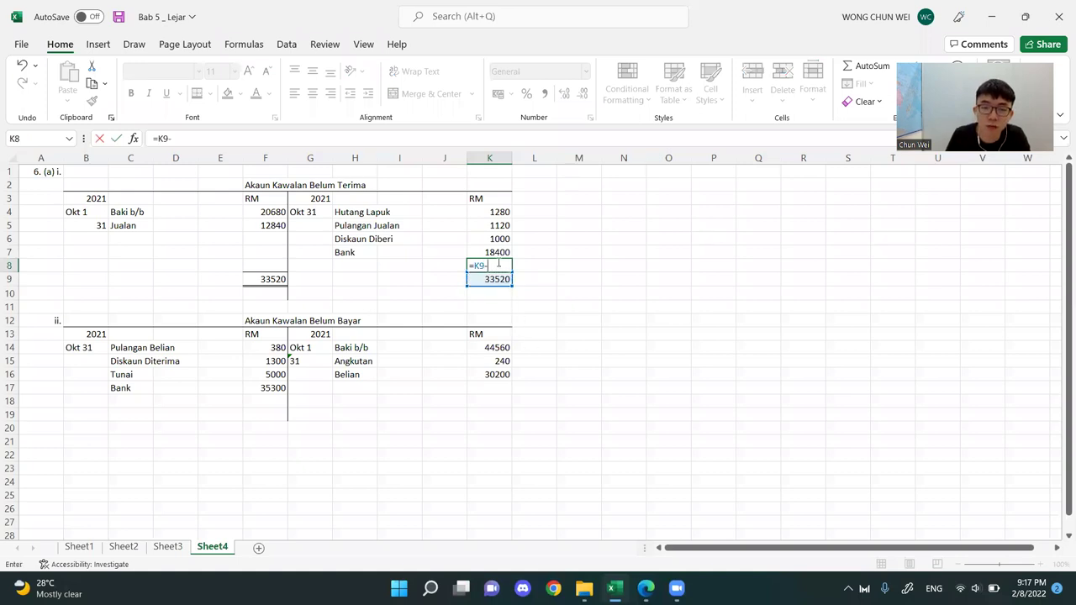
pyautogui.click(497, 252)
pyautogui.write('-')
pyautogui.click(497, 239)
pyautogui.write('-')
pyautogui.click(497, 225)
pyautogui.write('-')
pyautogui.click(502, 213)
pyautogui.press('Return')
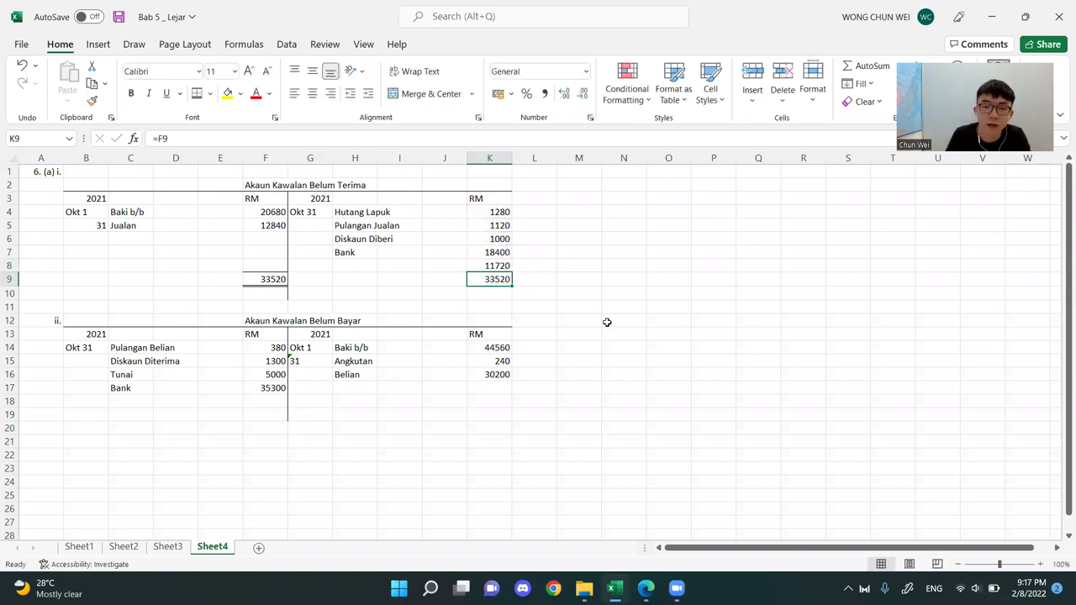
# Label the closing balance row in H8 of the Akaun Kawalan Belum Terima as Baki h/b
pyautogui.click(362, 266)
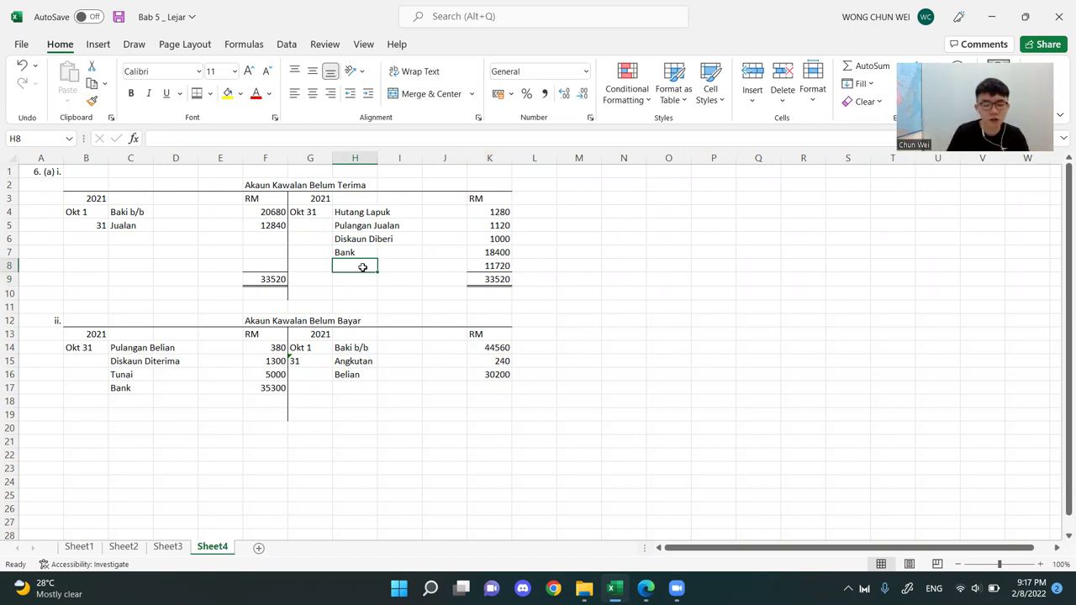
pyautogui.write('Baki')
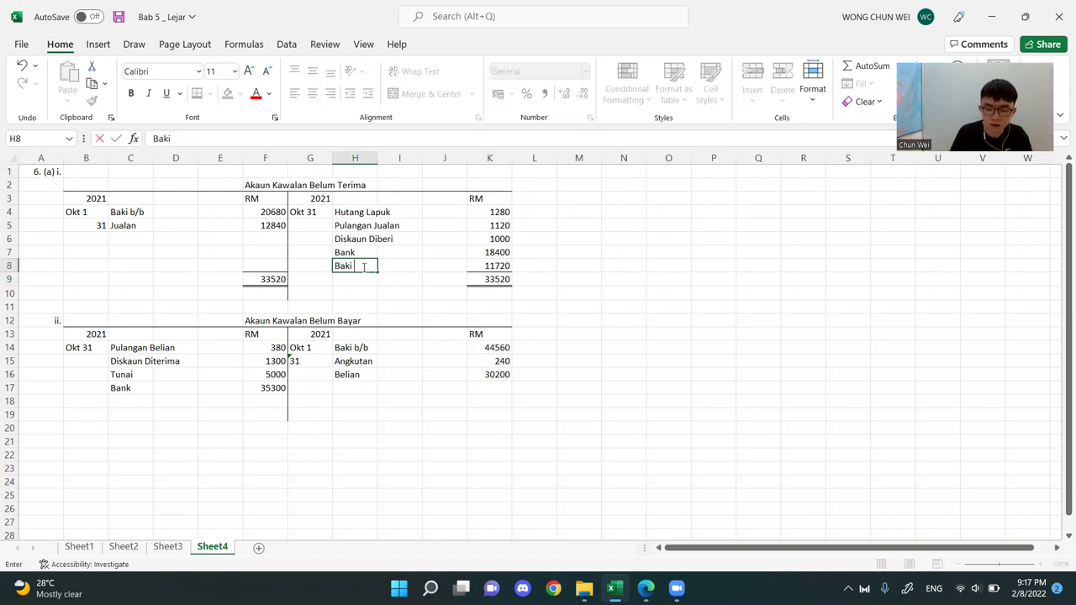
pyautogui.write(' h/b')
pyautogui.press('Return')
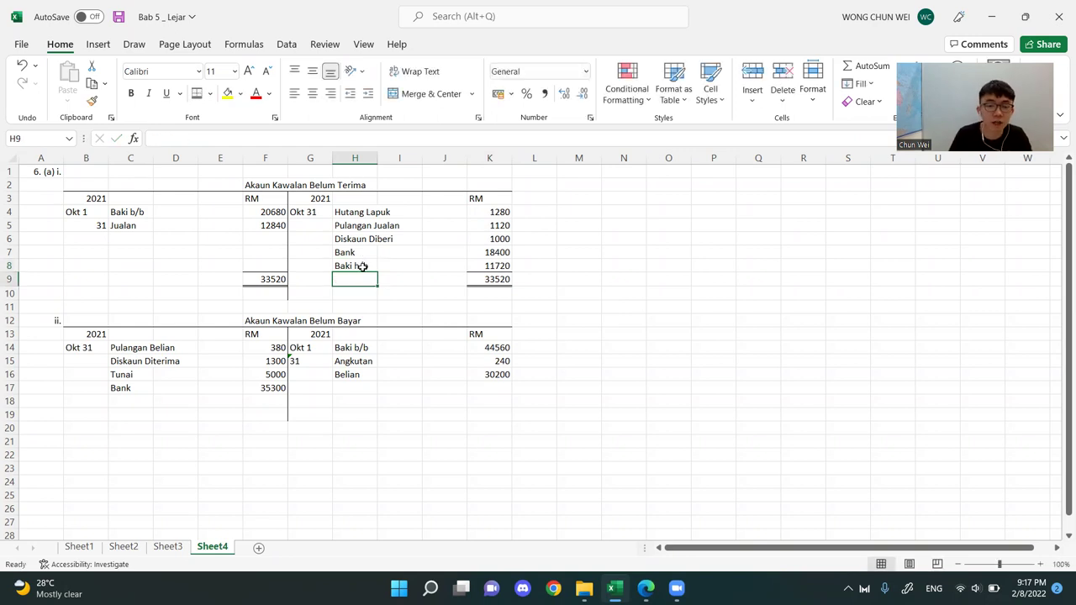
pyautogui.doubleClick(357, 264)
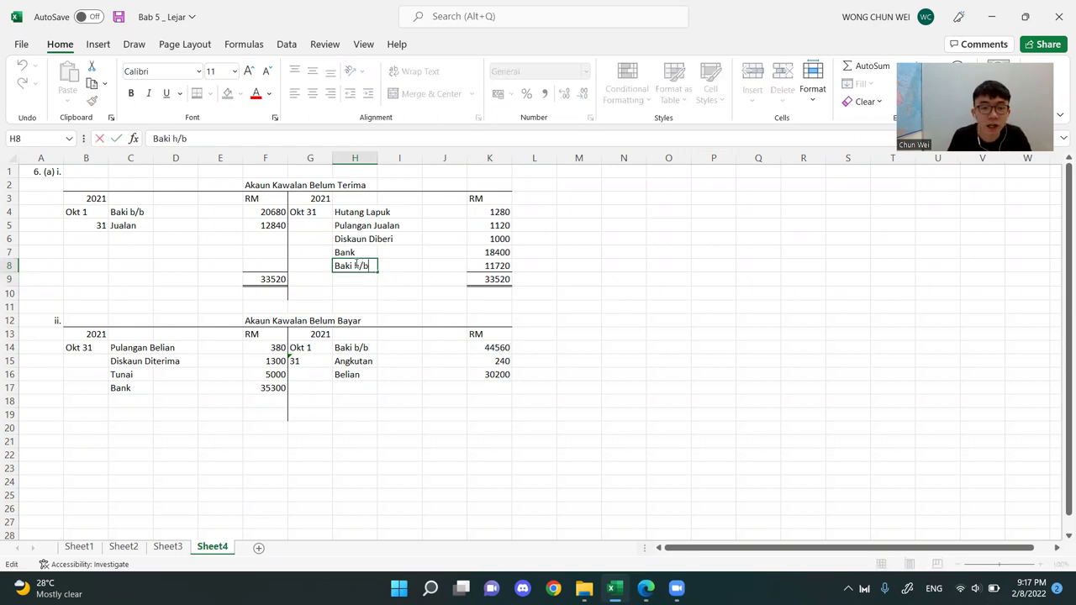
pyautogui.click(389, 305)
pyautogui.click(358, 267)
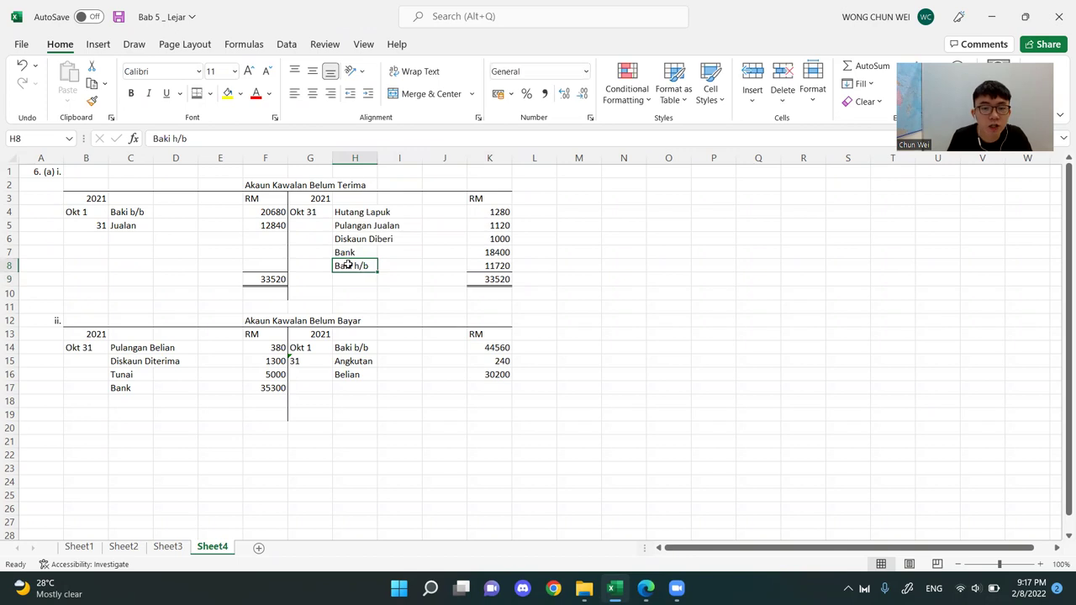
# Enter Baki b/b in C10 on the debit side of the Akaun Kawalan Belum Terima
pyautogui.click(120, 288)
pyautogui.write('Baki ')
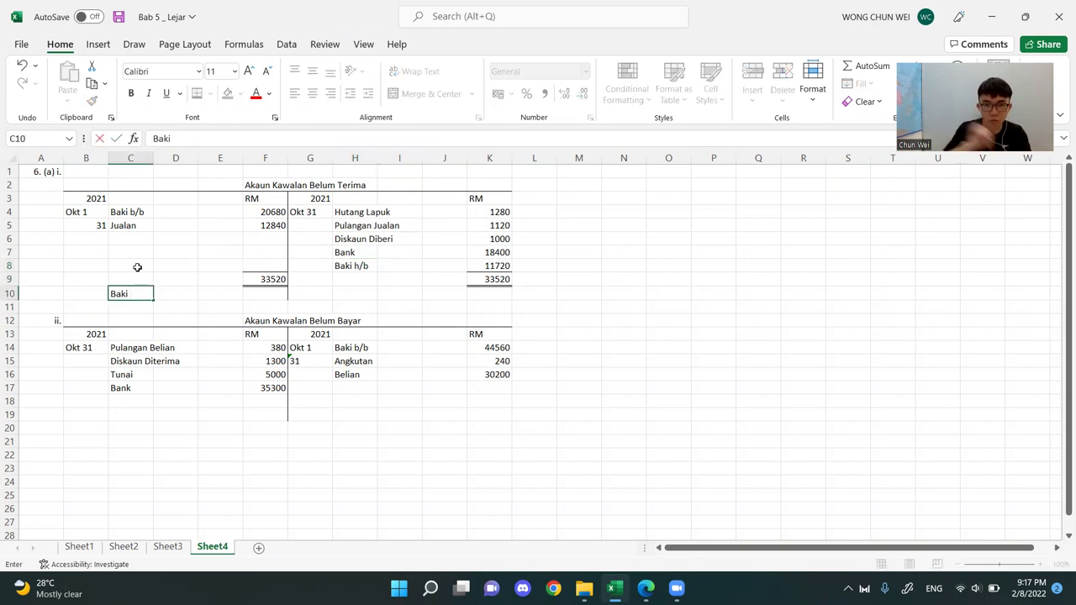
pyautogui.write('b')
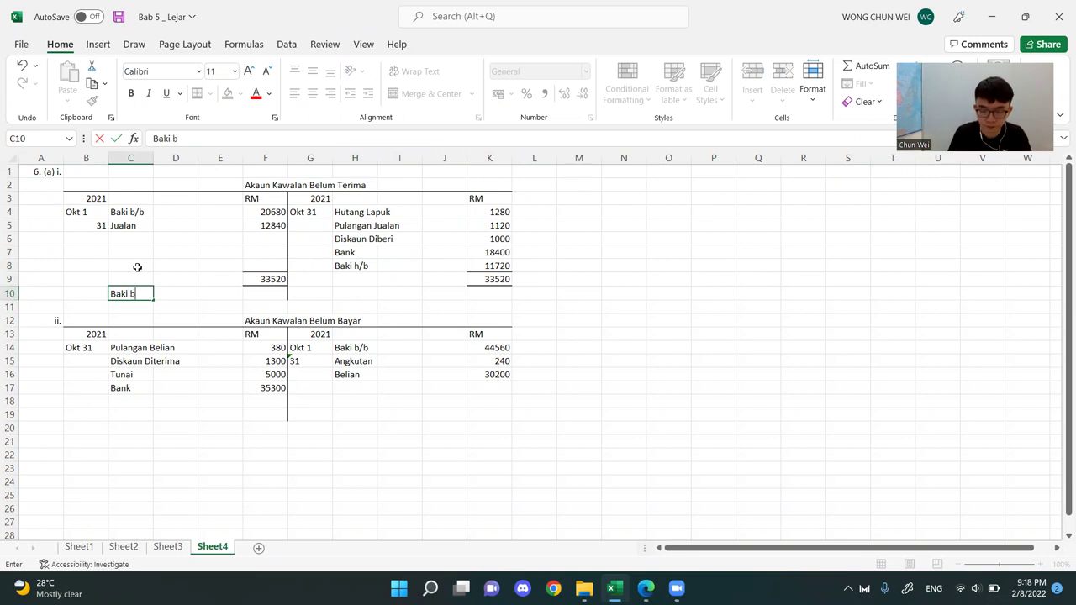
pyautogui.write('/b')
pyautogui.press('Return')
# Enter the opening balance amount 11720 in F10 beside the Baki b/b label
pyautogui.press('Right')
pyautogui.press('Right')
pyautogui.press('Right')
pyautogui.press('Up')
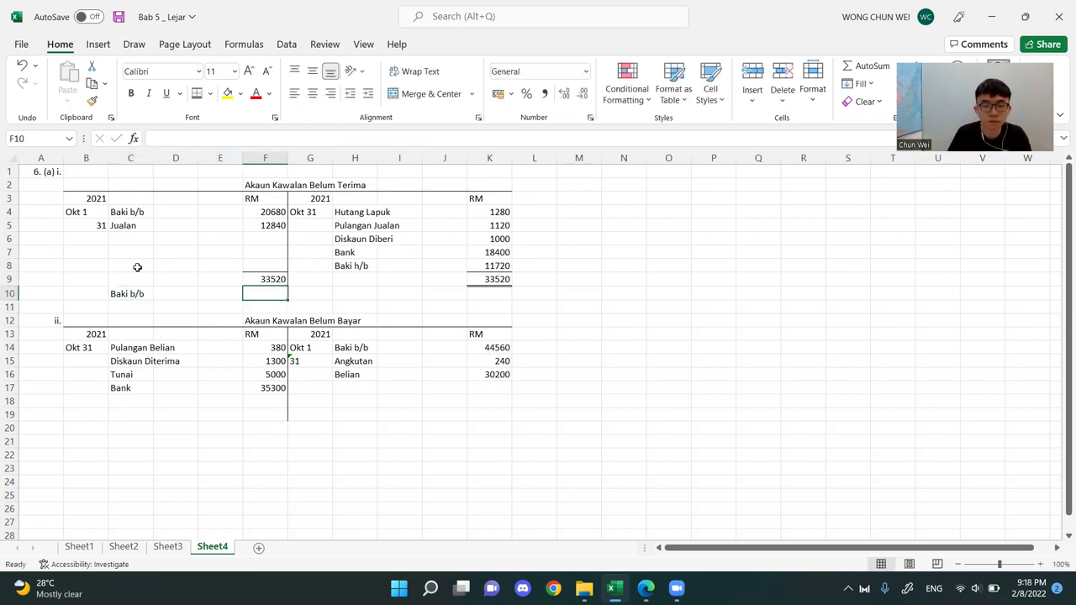
pyautogui.write('=')
pyautogui.press('BackSpace')
pyautogui.write('1')
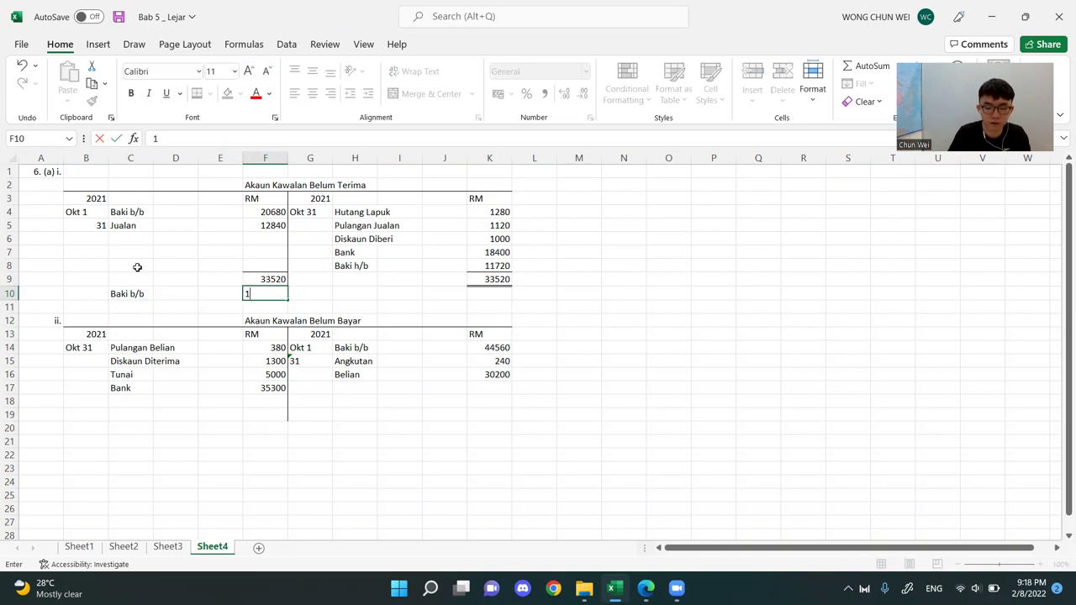
pyautogui.write('1720')
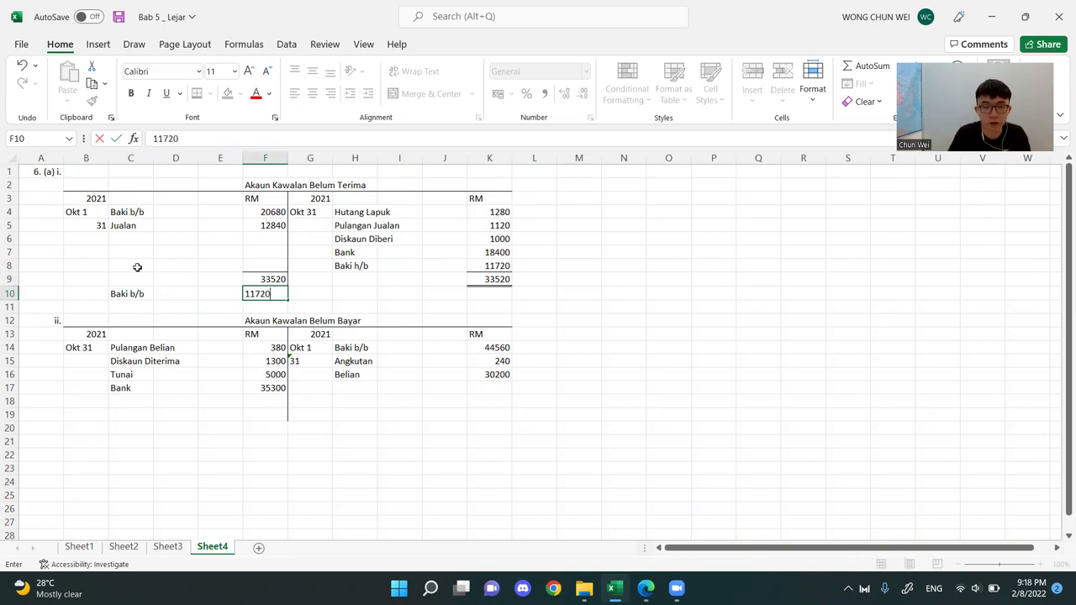
# Enter the date Nov 1 as text in B10 for the Baki b/b entry of the Akaun Kawalan Belum Terima
pyautogui.press('Left')
pyautogui.press('Left')
pyautogui.press('Left')
pyautogui.press('Left')
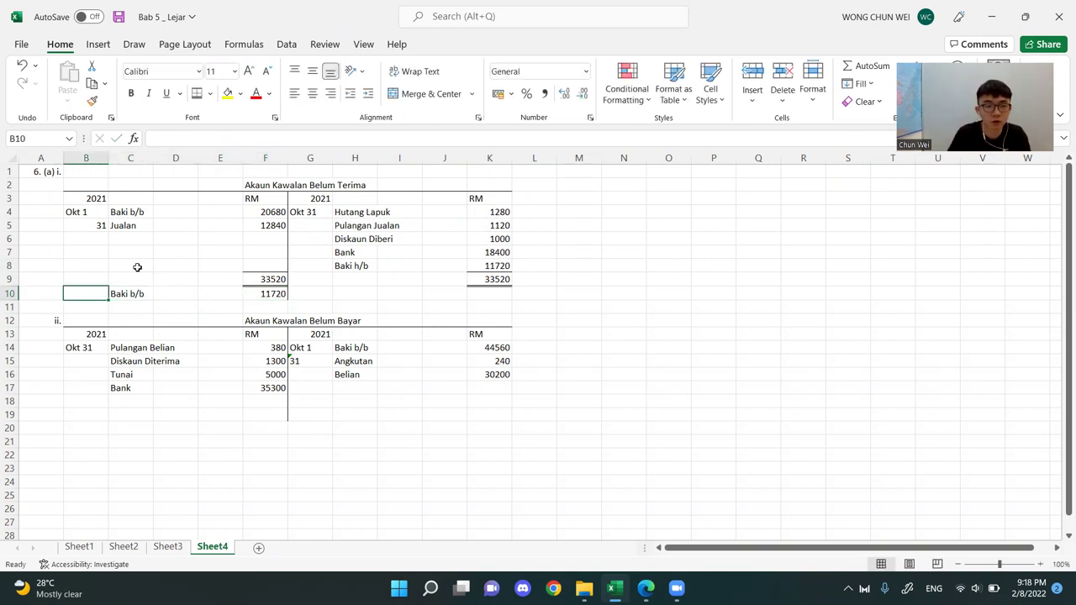
pyautogui.click(324, 224)
pyautogui.click(79, 295)
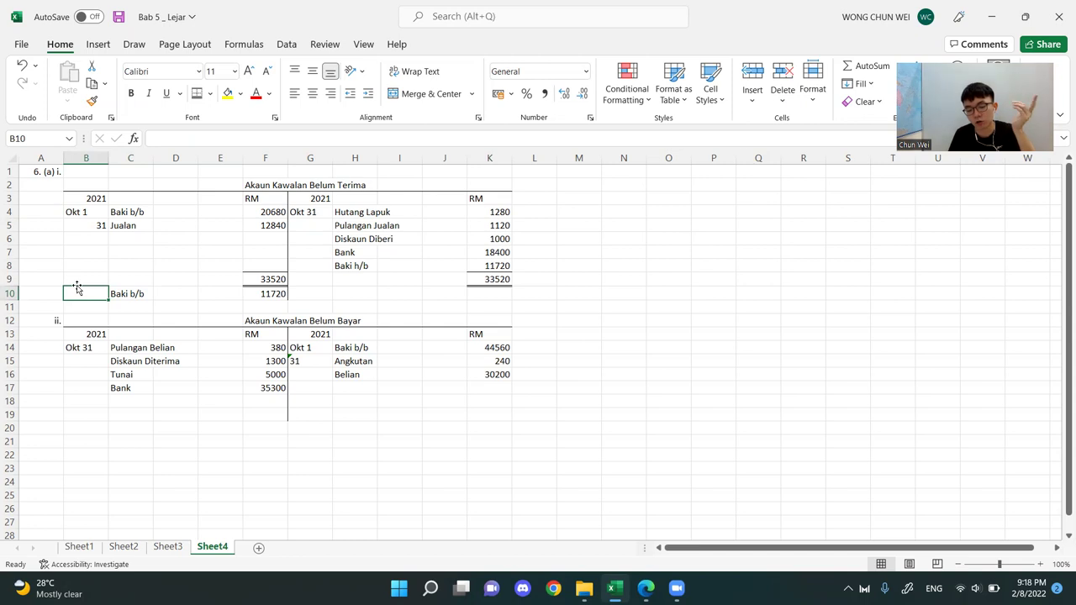
pyautogui.write("'No")
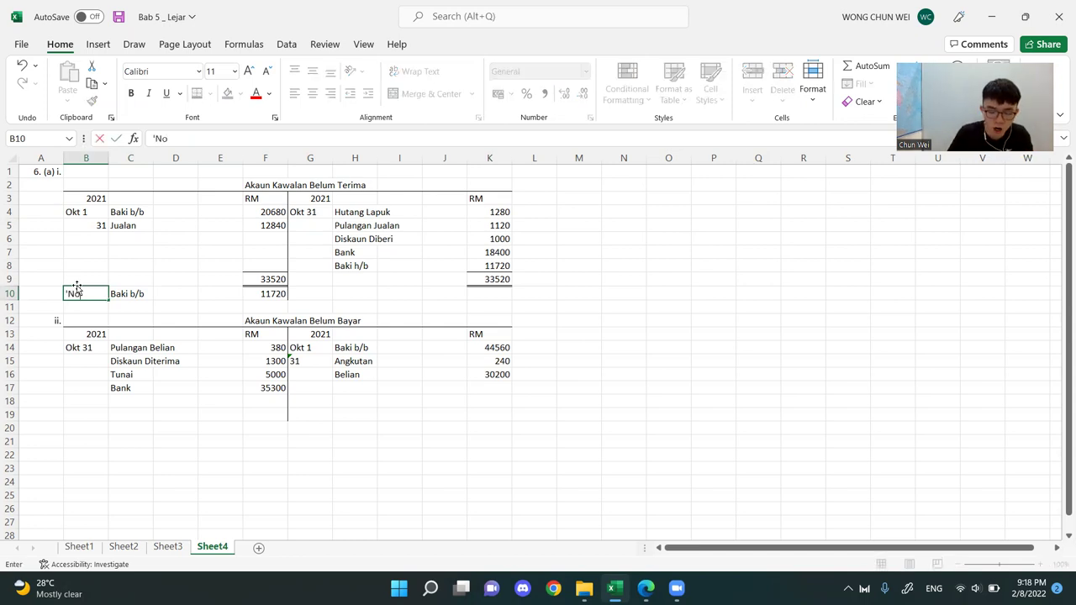
pyautogui.write('v 1')
pyautogui.press('Return')
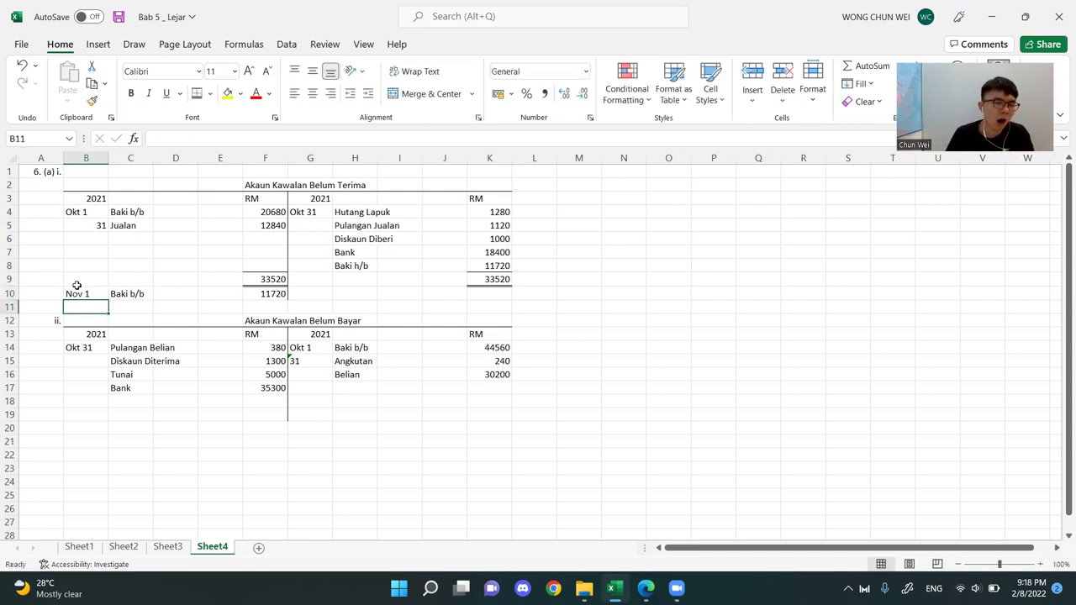
pyautogui.click(723, 292)
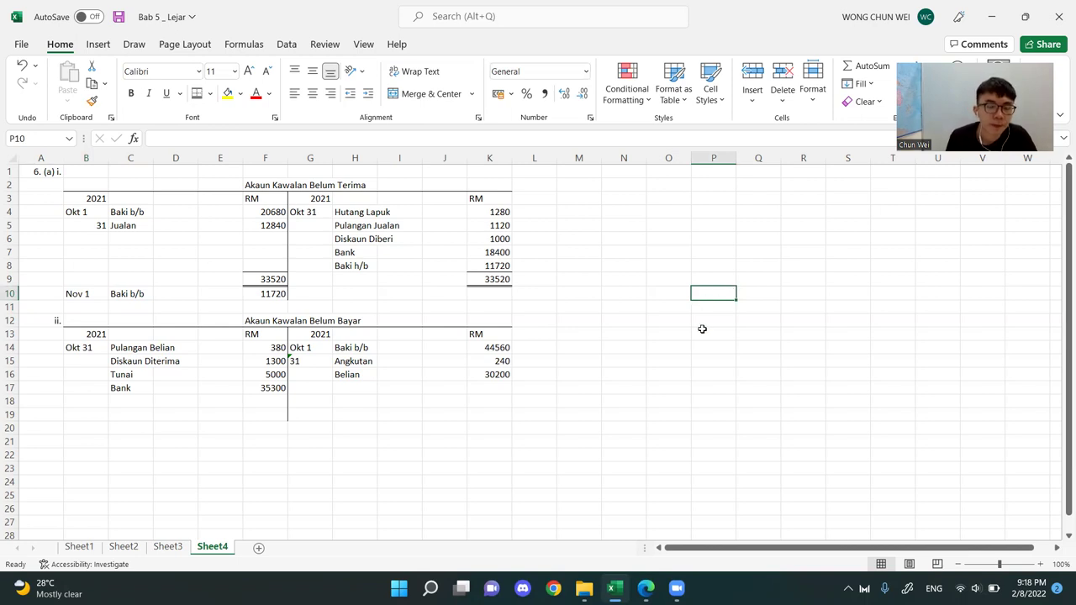
# Insert a blank row at row 18 in the Akaun Kawalan Belum Bayar and apply a Top and Double Bottom Border to F19 and K19
pyautogui.click(345, 255)
pyautogui.moveTo(110, 336); pyautogui.dragTo(496, 391)
pyautogui.click(655, 386)
pyautogui.click(268, 402)
pyautogui.hotkey('shift', 'space')
pyautogui.hotkey('ctrl', 'shift', '=')
pyautogui.press('Down')
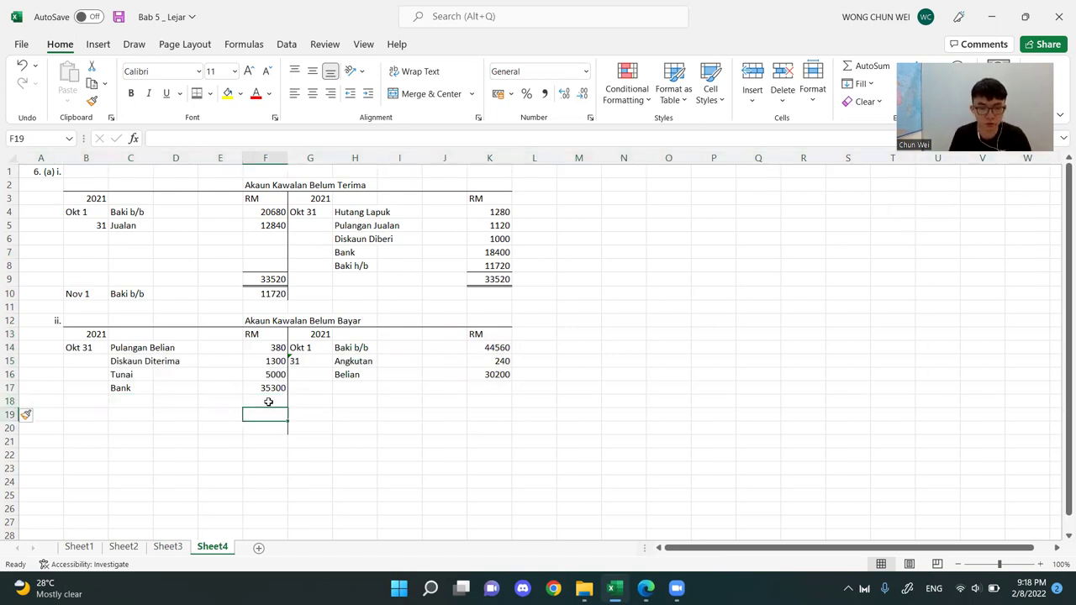
pyautogui.keyDown('ctrl'); pyautogui.click(487, 412); pyautogui.keyUp('ctrl')
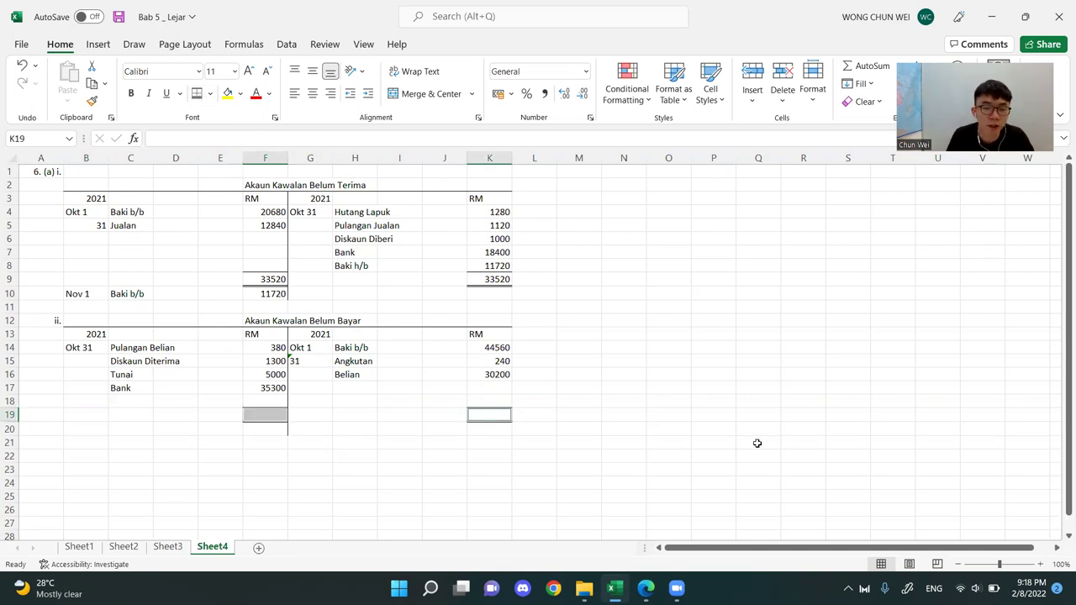
# Sum F14:F18 into F19 and K14:K18 into K19 in the Akaun Kawalan Belum Bayar
pyautogui.moveTo(278, 350); pyautogui.dragTo(274, 412)
pyautogui.hotkey('alt', '=')
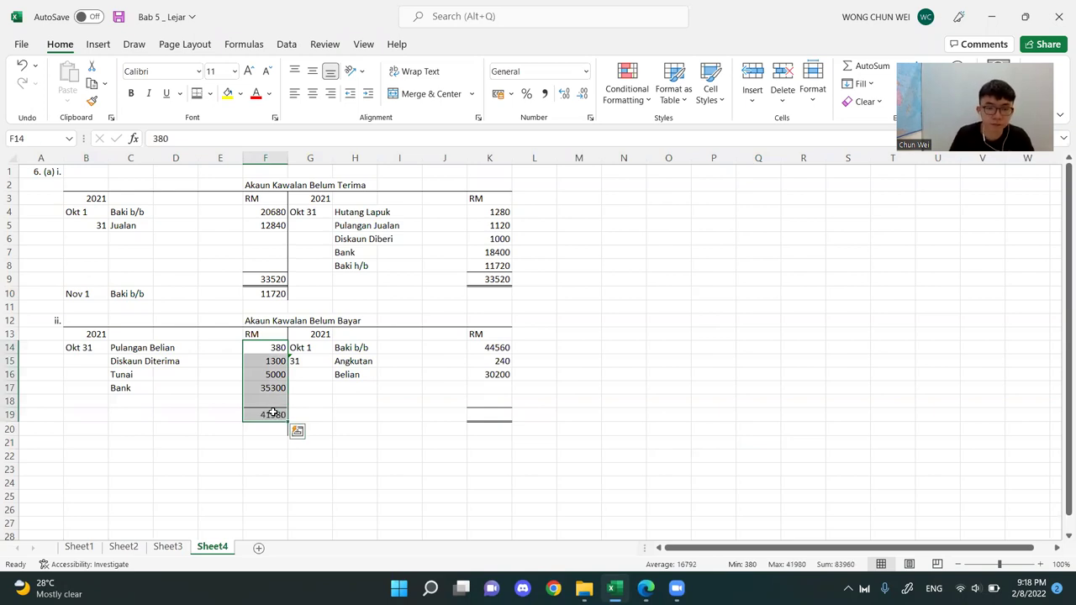
pyautogui.moveTo(500, 347); pyautogui.dragTo(499, 420)
pyautogui.hotkey('alt', '=')
pyautogui.click(626, 389)
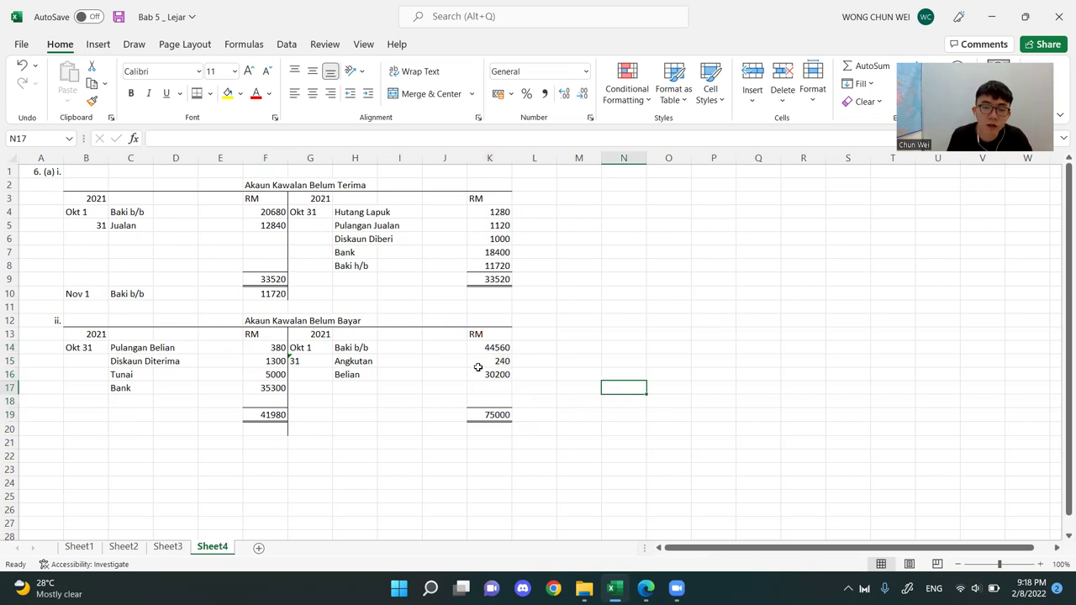
# Replace the debit total in F19 with the formula =K19 so it takes the credit total
pyautogui.click(497, 415)
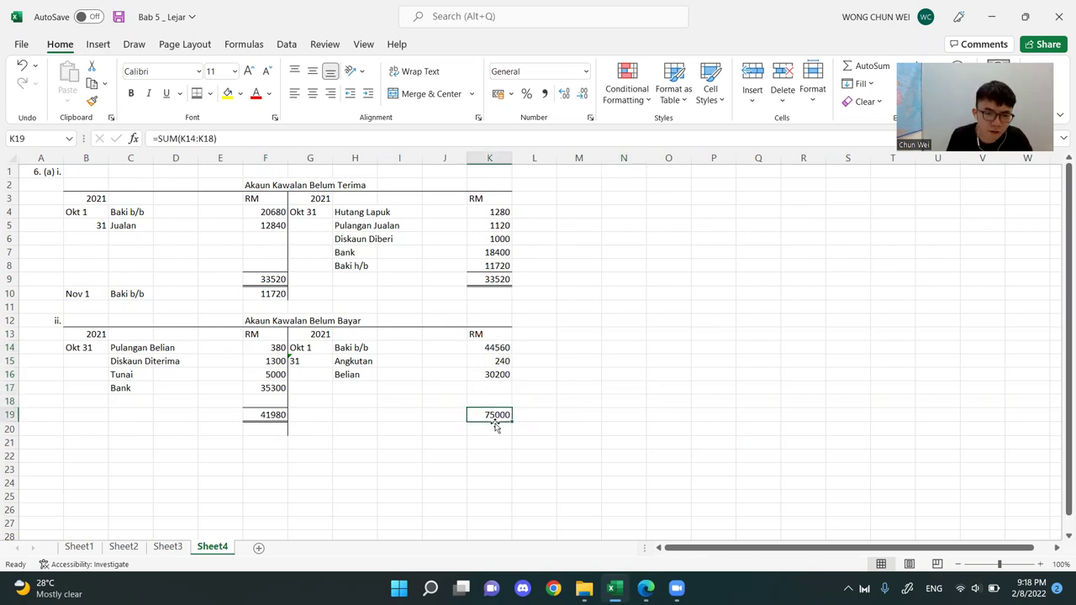
pyautogui.click(264, 414)
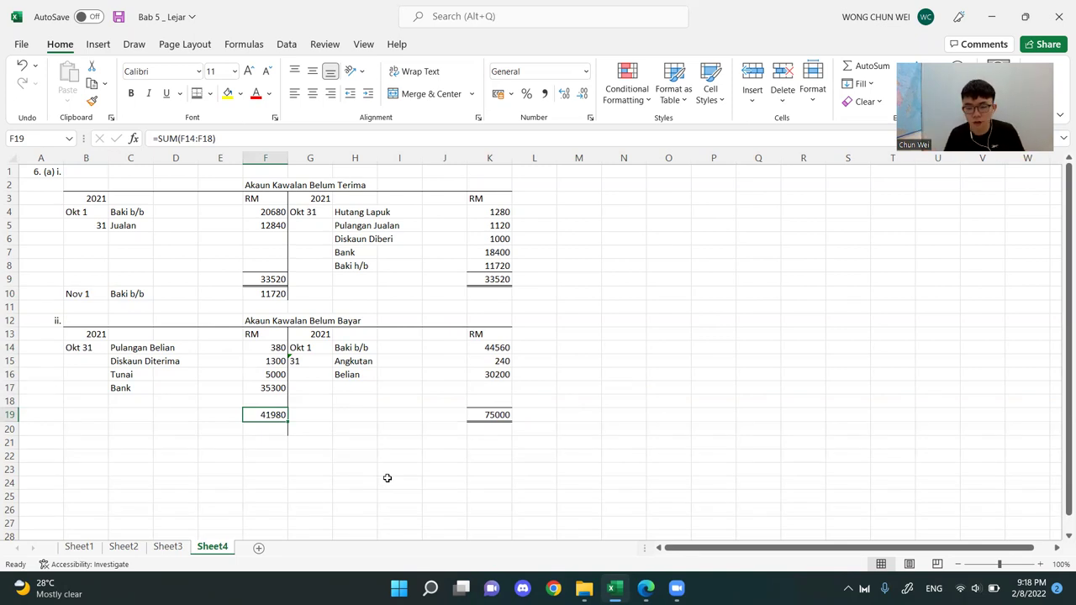
pyautogui.write('=')
pyautogui.click(497, 414)
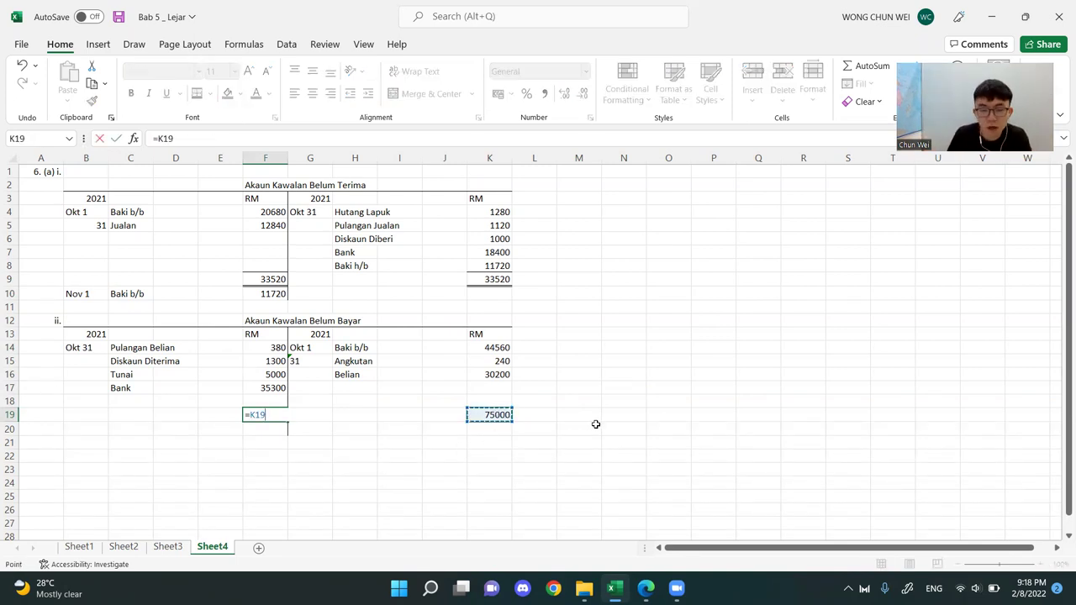
pyautogui.press('Return')
# Calculate the closing balance in F18 of the Akaun Kawalan Belum Bayar with the formula =F19-F17-F16-F15-F14
pyautogui.click(249, 402)
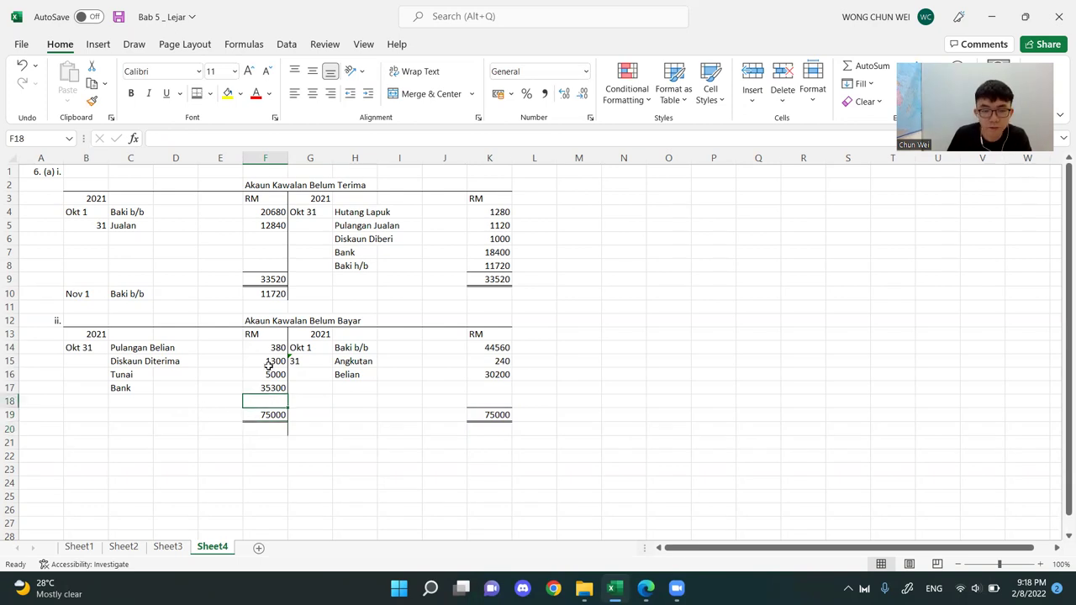
pyautogui.write('=')
pyautogui.click(269, 417)
pyautogui.write('-')
pyautogui.click(271, 387)
pyautogui.write('-')
pyautogui.click(263, 375)
pyautogui.write('-')
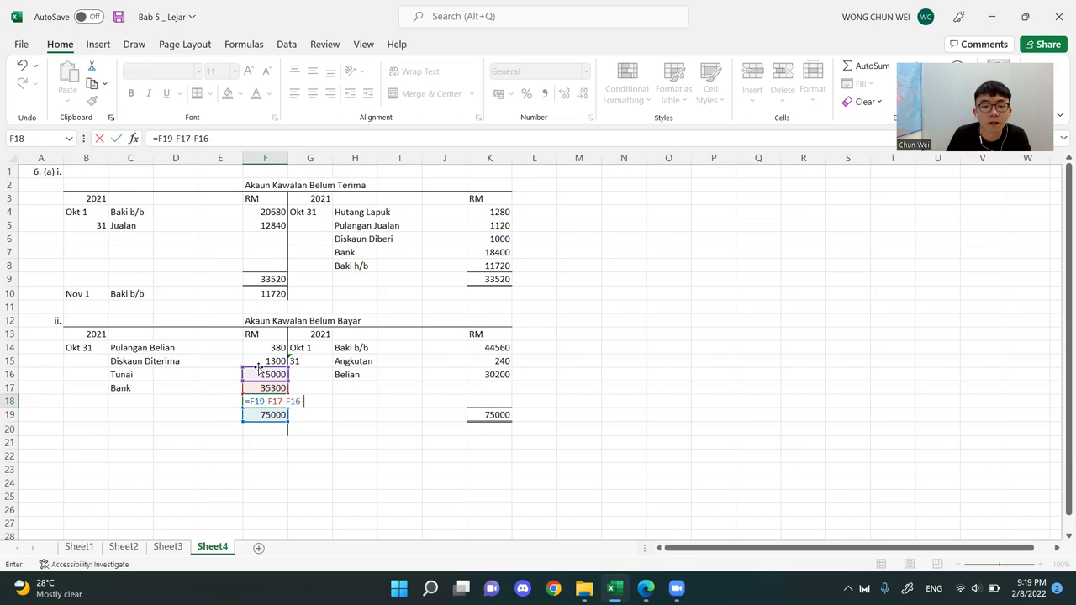
pyautogui.click(261, 362)
pyautogui.write('-')
pyautogui.press('Up')
pyautogui.press('Up')
pyautogui.press('Up')
pyautogui.press('Up')
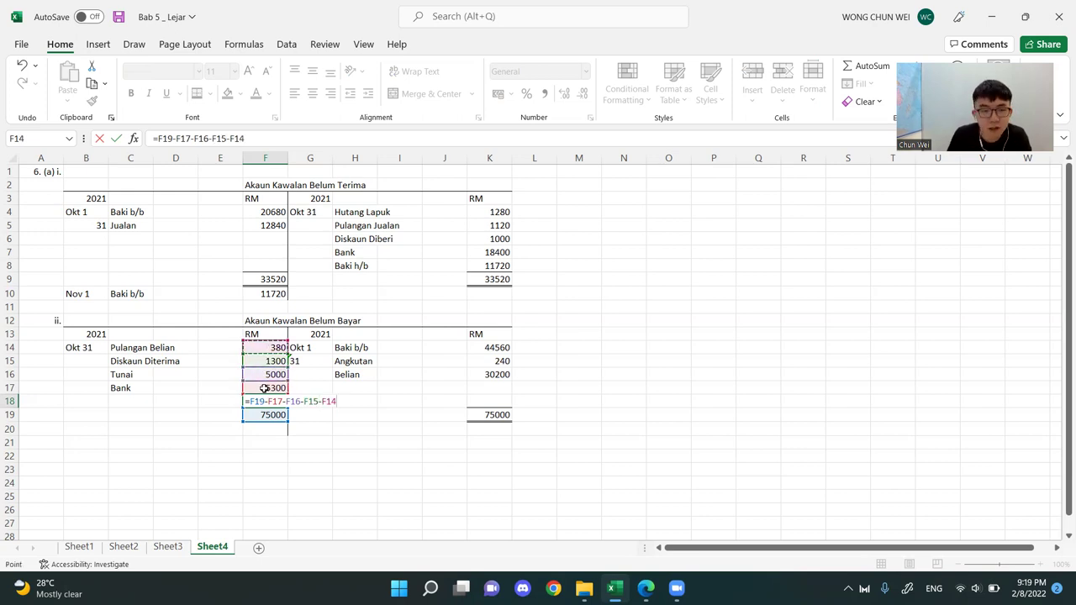
pyautogui.press('Return')
pyautogui.click(490, 389)
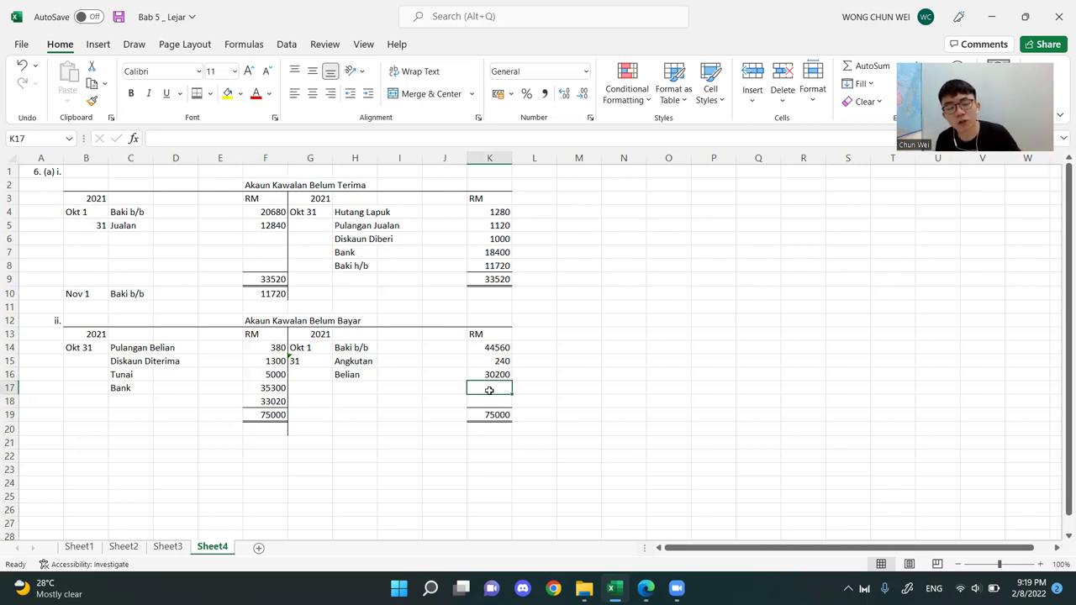
# Label the closing balance row in C18 of the Akaun Kawalan Belum Bayar as Baki h/b
pyautogui.click(142, 403)
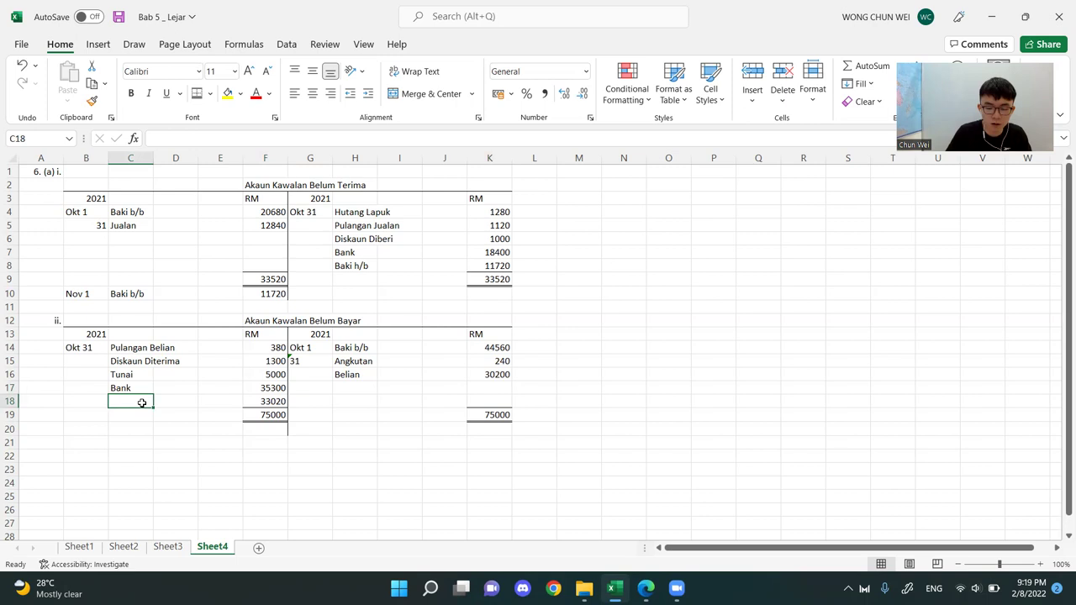
pyautogui.write('Baki h/b')
pyautogui.press('Return')
pyautogui.click(137, 396)
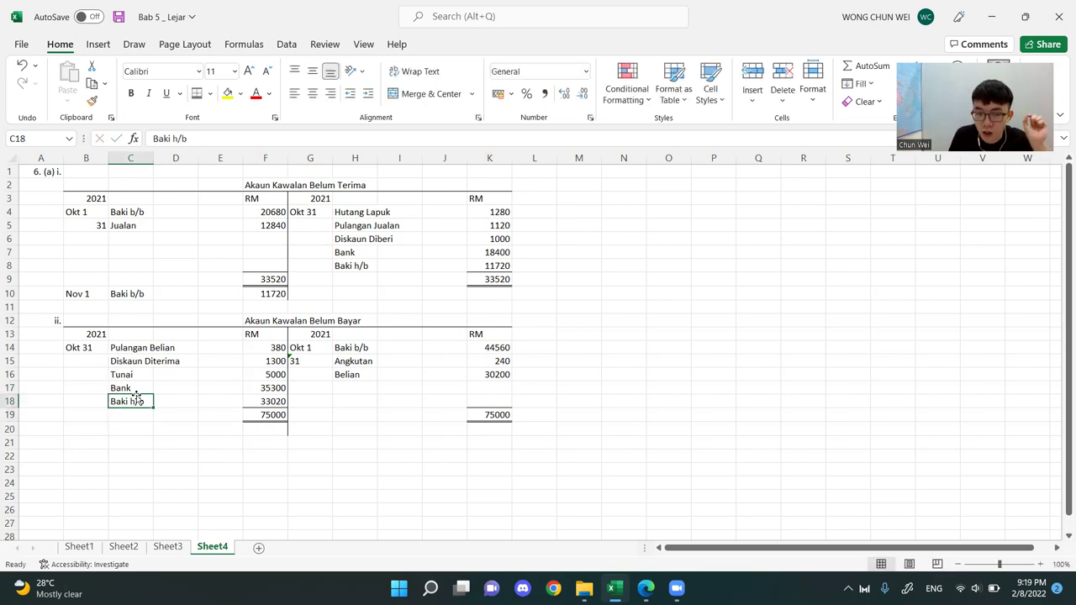
# Carry down the Akaun Kawalan Belum Bayar balance by entering Baki b/b in H20 and the formula =F18 in K20
pyautogui.click(357, 427)
pyautogui.write('Bal')
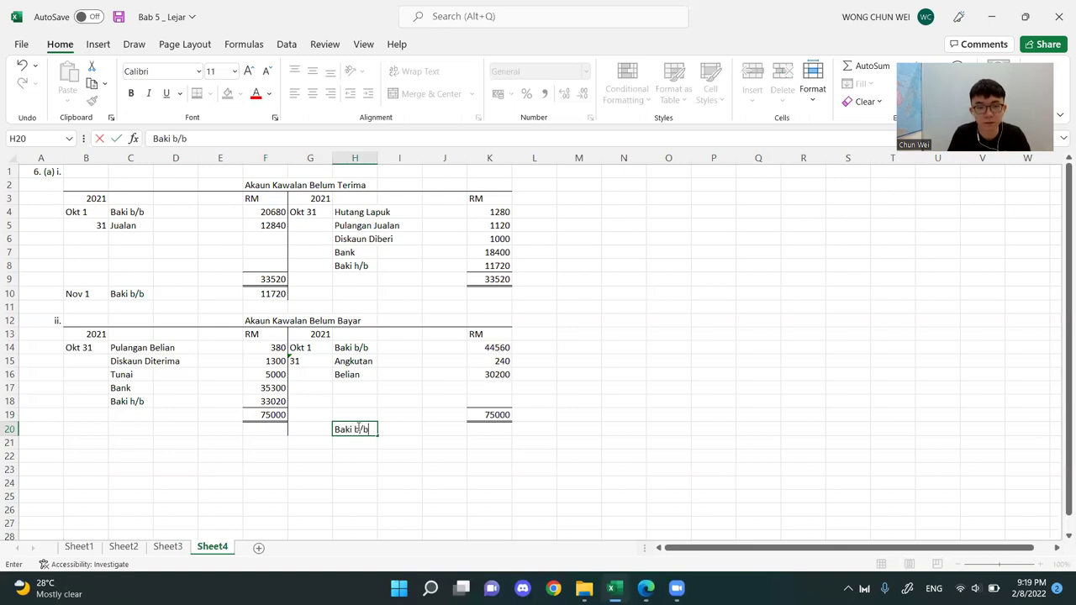
pyautogui.press('Tab')
pyautogui.press('Tab')
pyautogui.press('Tab')
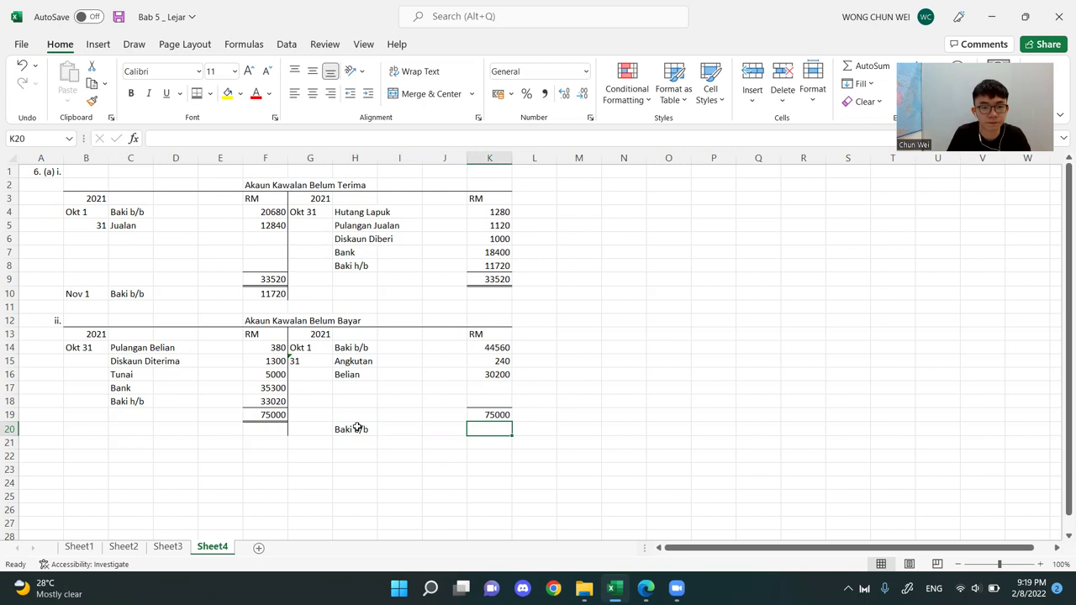
pyautogui.write('=')
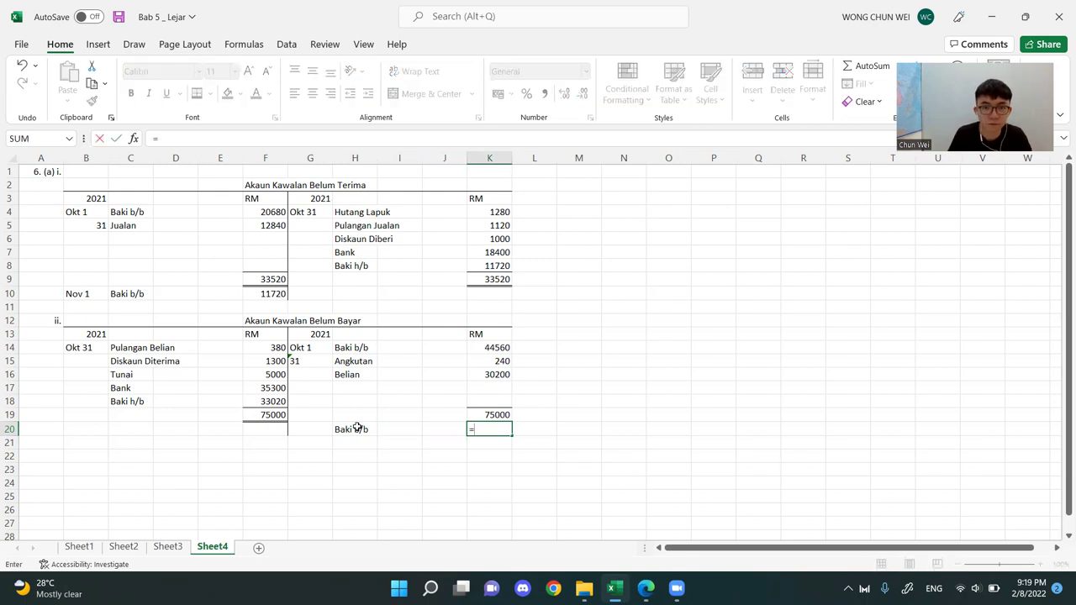
pyautogui.click(269, 401)
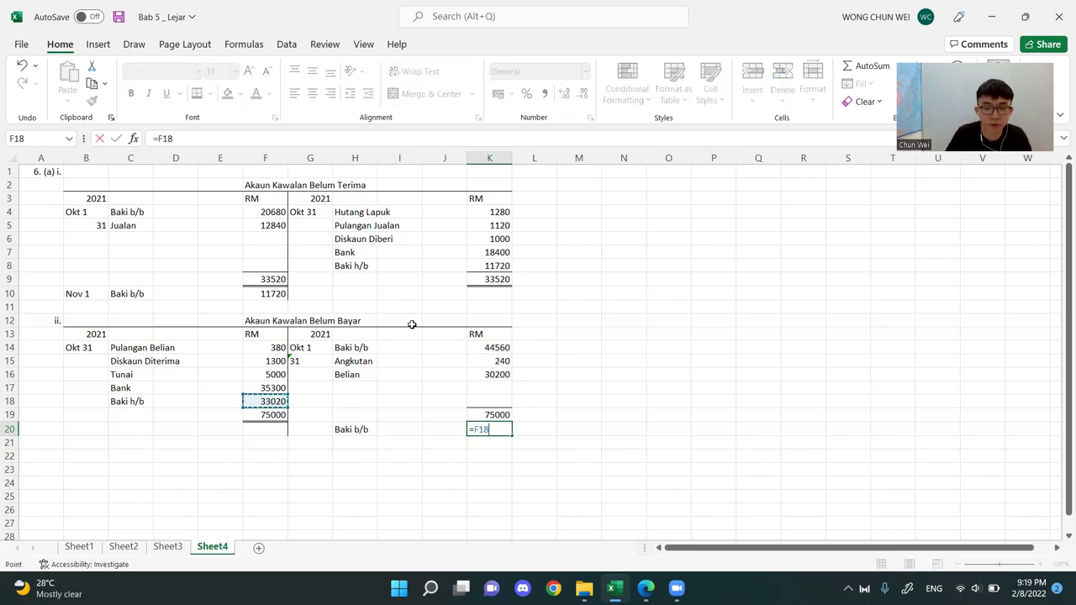
pyautogui.press('Return')
pyautogui.click(712, 384)
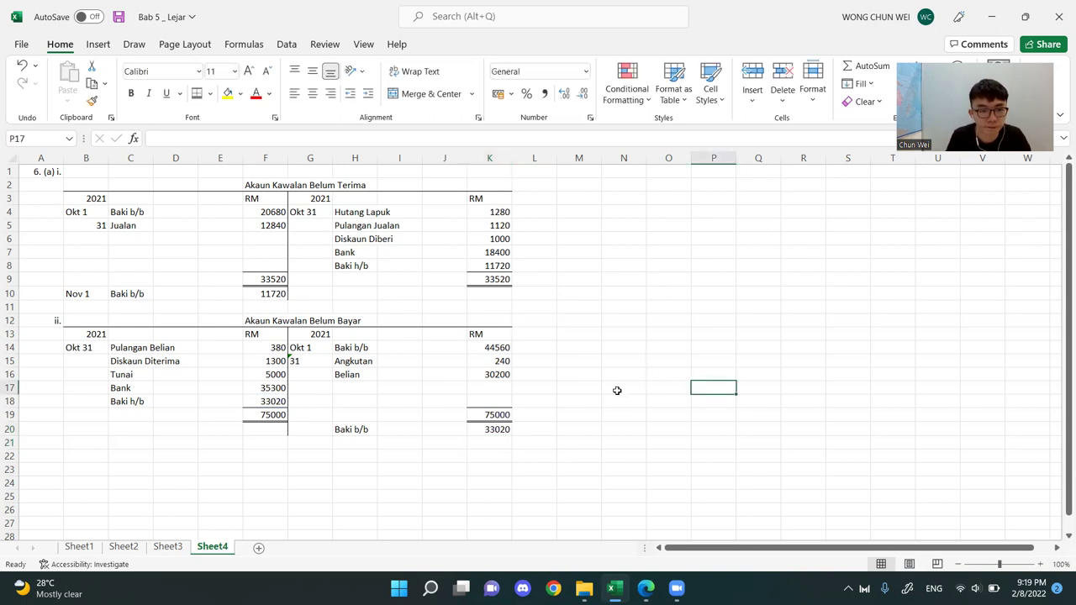
# Remove the leading apostrophe from the date 31 in G15 so it is stored as a number
pyautogui.doubleClick(302, 361)
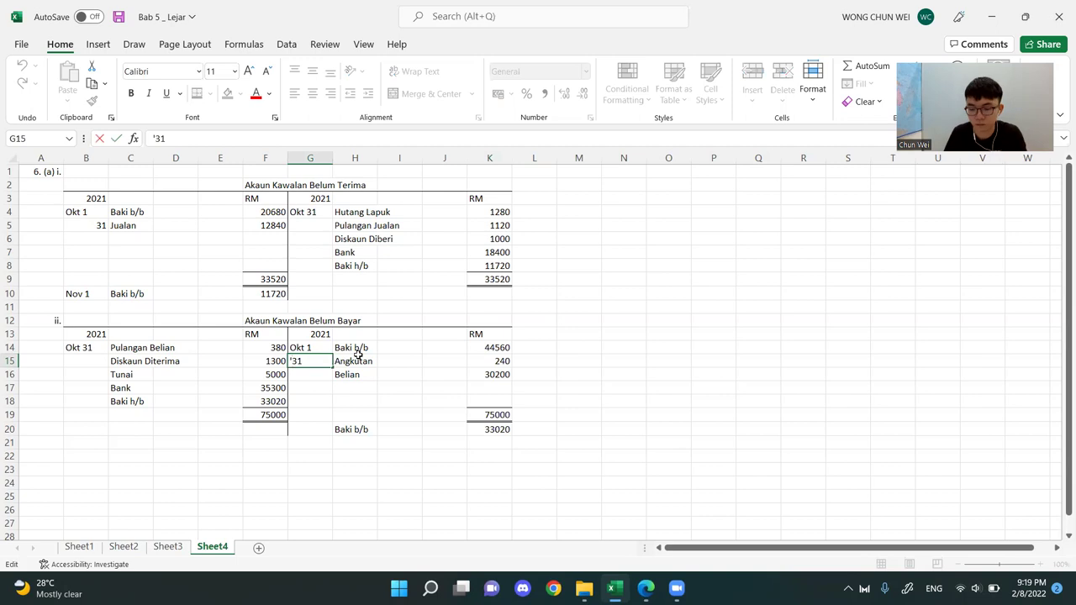
pyautogui.press('Home')
pyautogui.press('Delete')
pyautogui.press('Return')
pyautogui.click(624, 307)
# Enter the date Nov 1 as text in G20 for the balance carried down in the Akaun Kawalan Belum Bayar
pyautogui.click(313, 426)
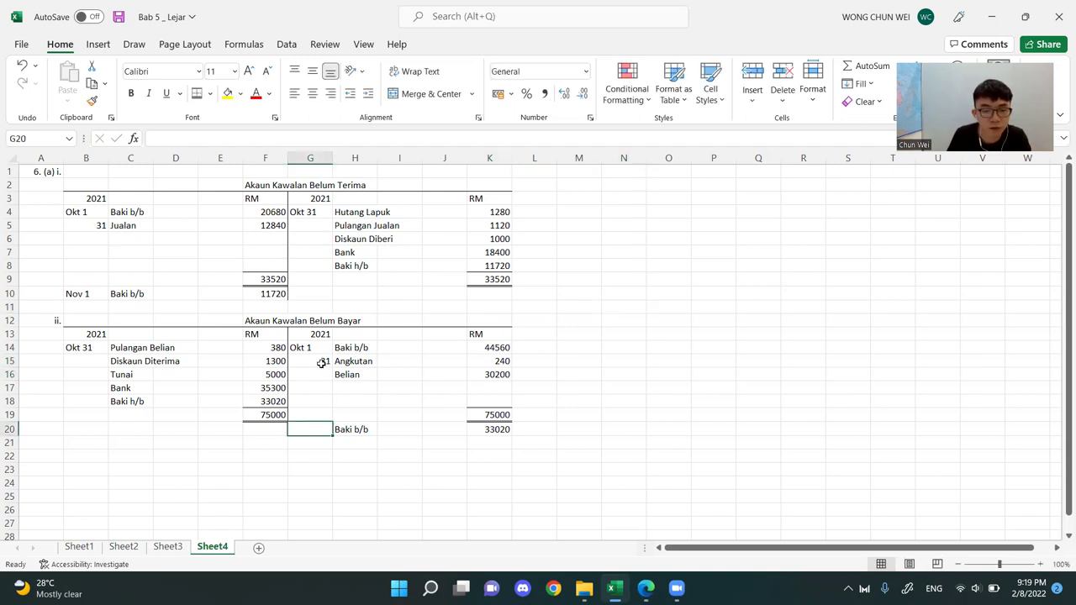
pyautogui.write("'Nov 1")
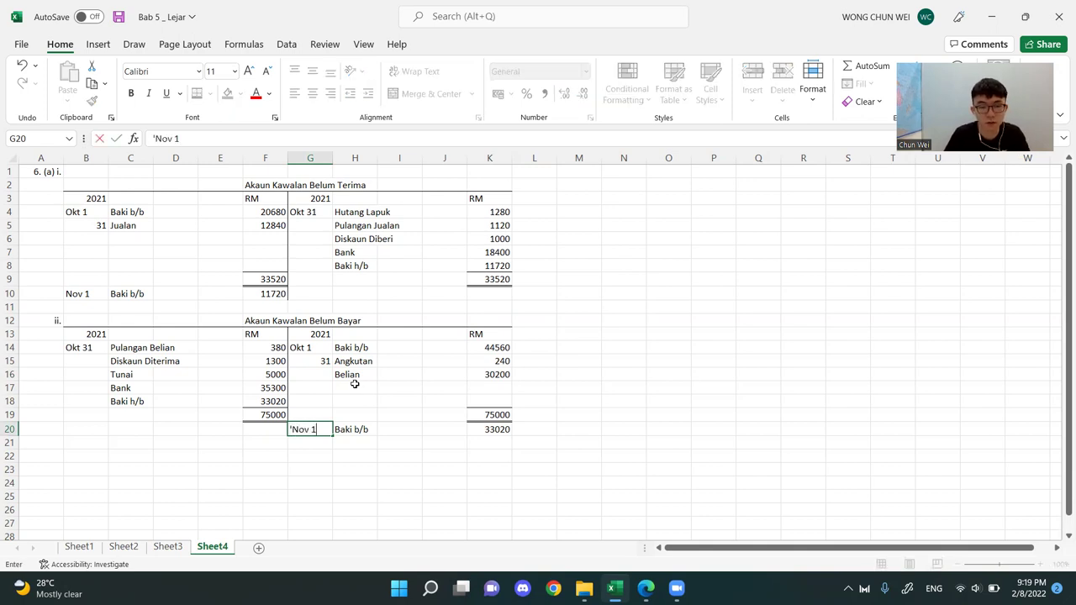
pyautogui.press('Return')
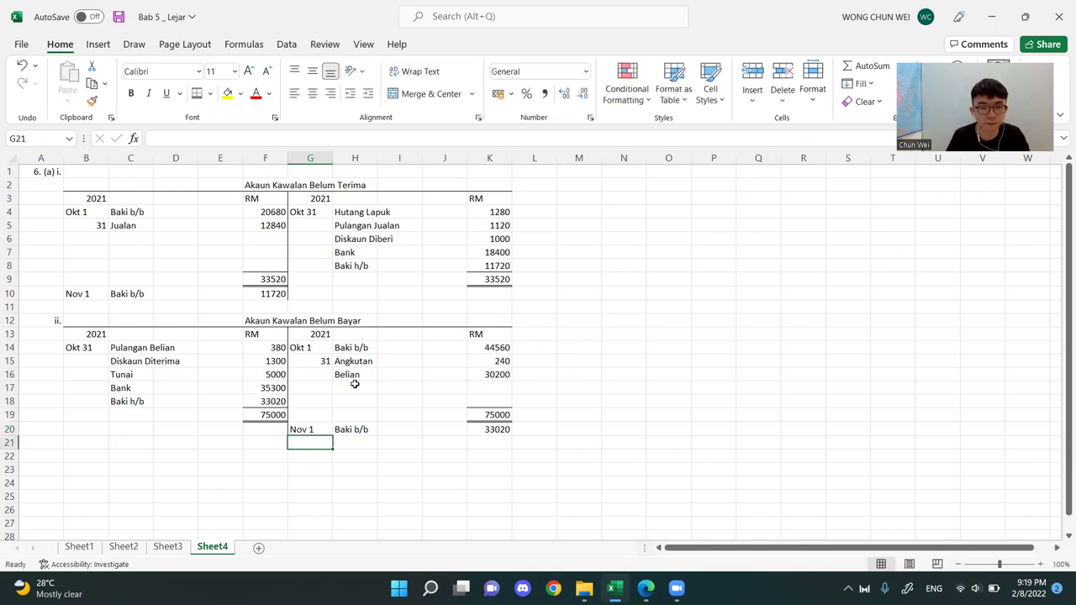
pyautogui.click(860, 375)
# Right-align the credit-side dates of both control accounts in G14:G20 and G4
pyautogui.moveTo(314, 199); pyautogui.dragTo(302, 416)
pyautogui.moveTo(308, 348); pyautogui.dragTo(307, 429)
pyautogui.click(330, 95)
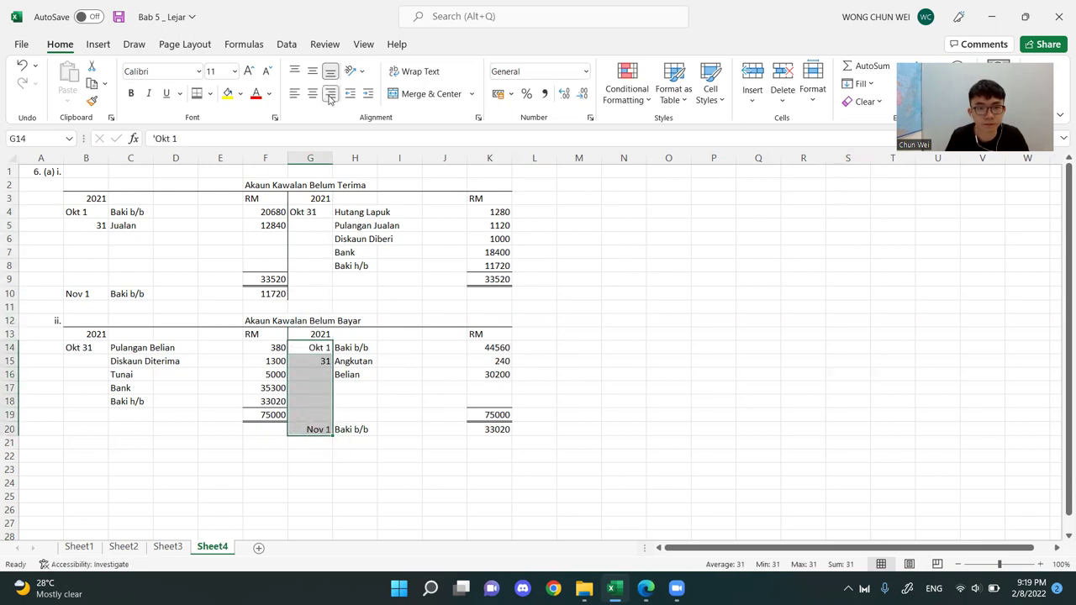
pyautogui.click(317, 212)
pyautogui.click(330, 94)
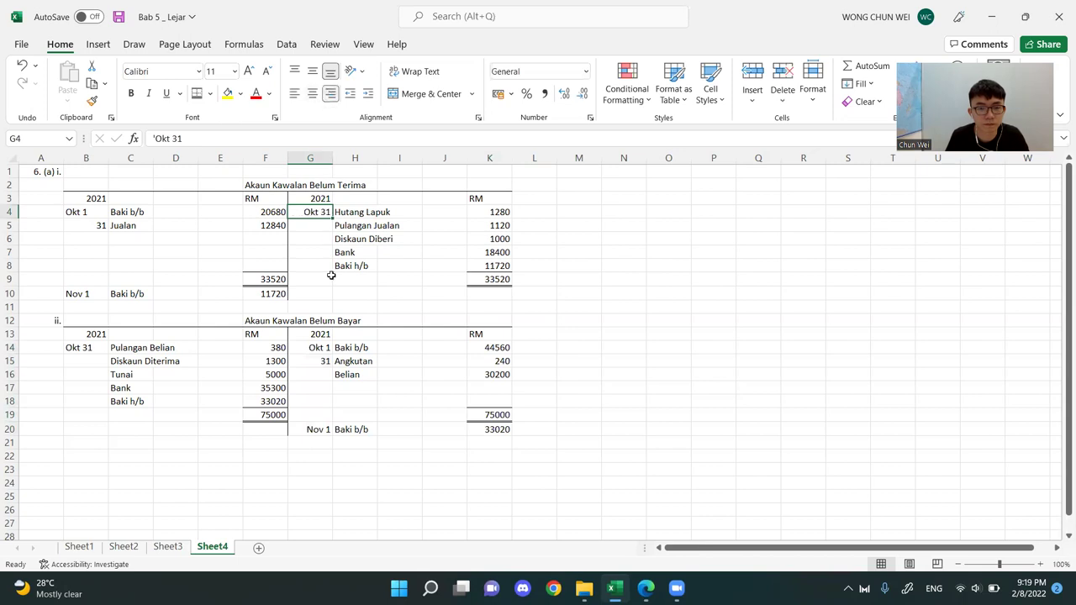
# Right-align the debit-side dates of both control accounts in B4:B10 and B14
pyautogui.moveTo(86, 213); pyautogui.dragTo(85, 296)
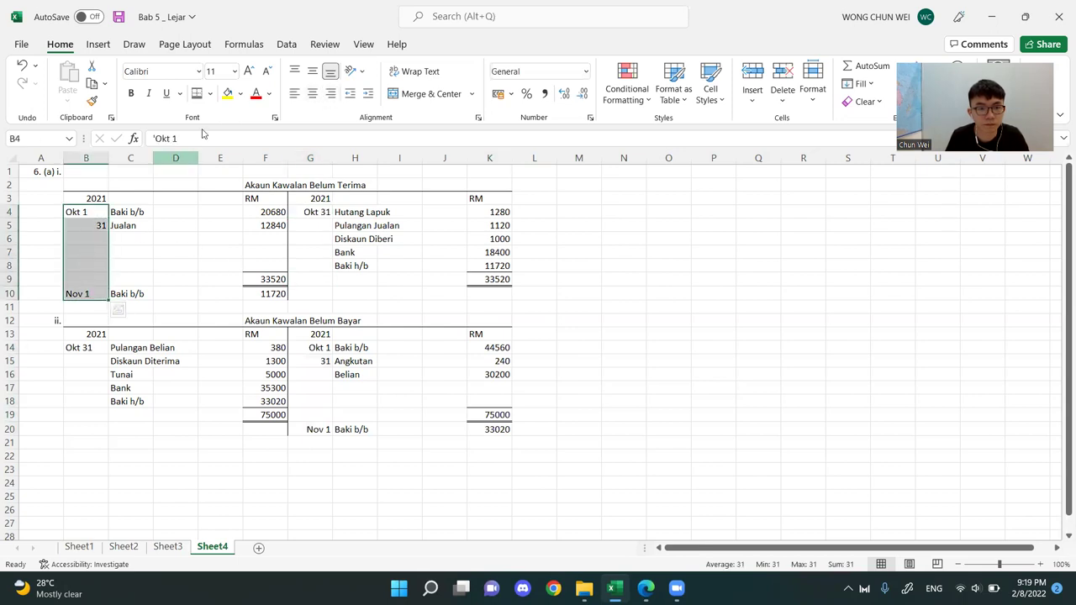
pyautogui.click(330, 94)
pyautogui.click(136, 357)
pyautogui.click(91, 348)
pyautogui.click(330, 94)
pyautogui.click(642, 277)
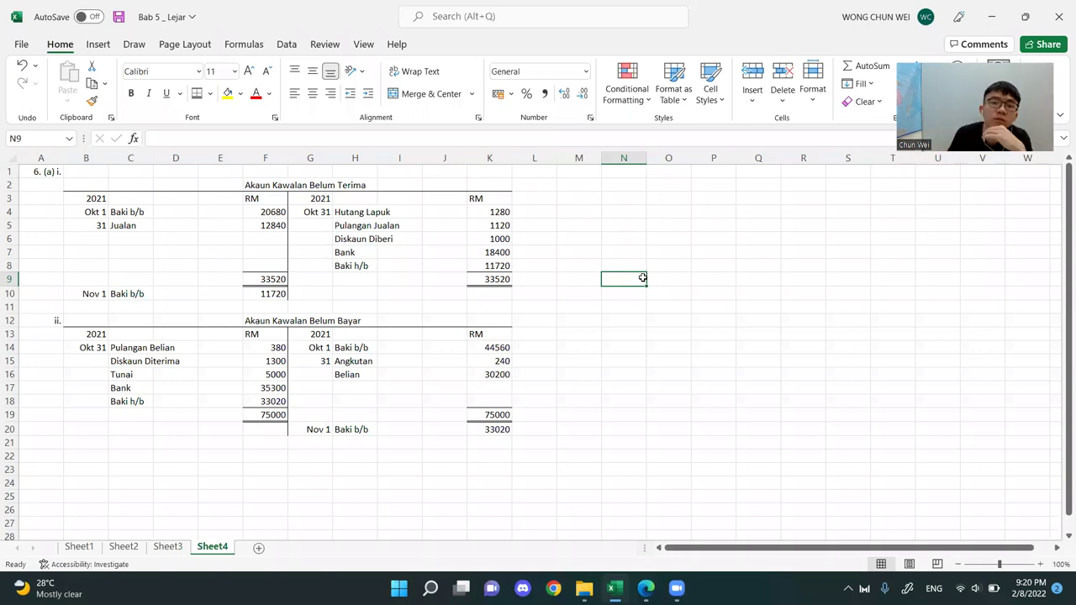
pyautogui.click(538, 173)
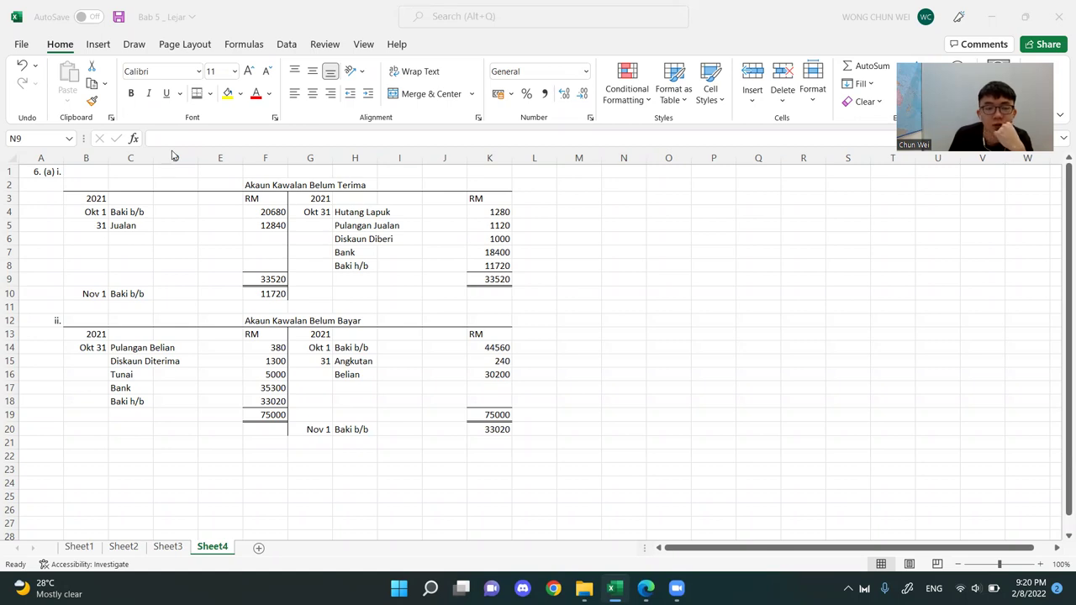
pyautogui.moveTo(86, 172); pyautogui.dragTo(509, 430)
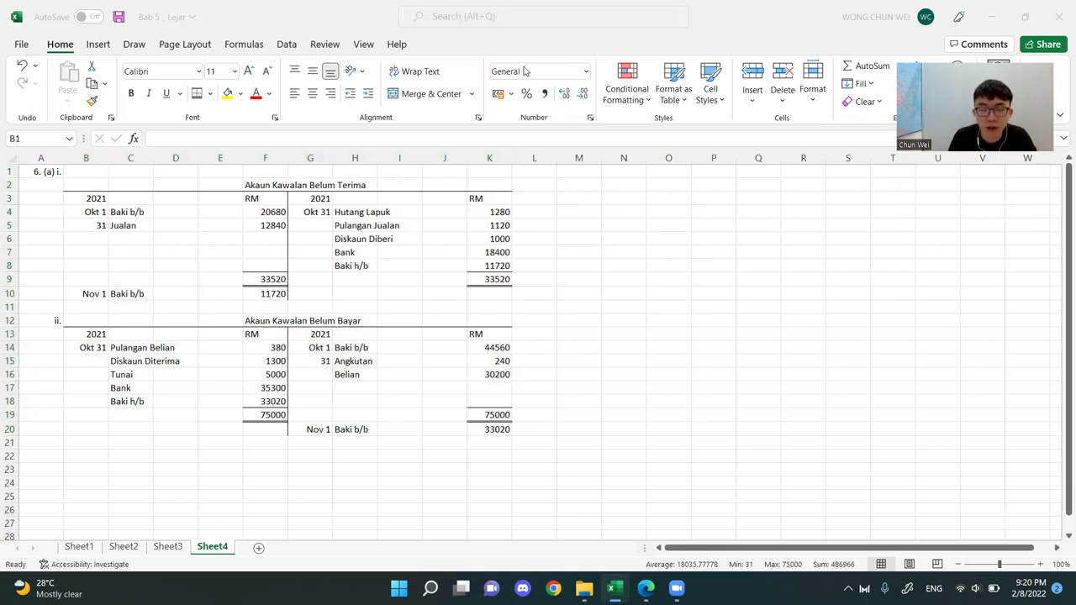
pyautogui.click(48, 442)
pyautogui.click(46, 455)
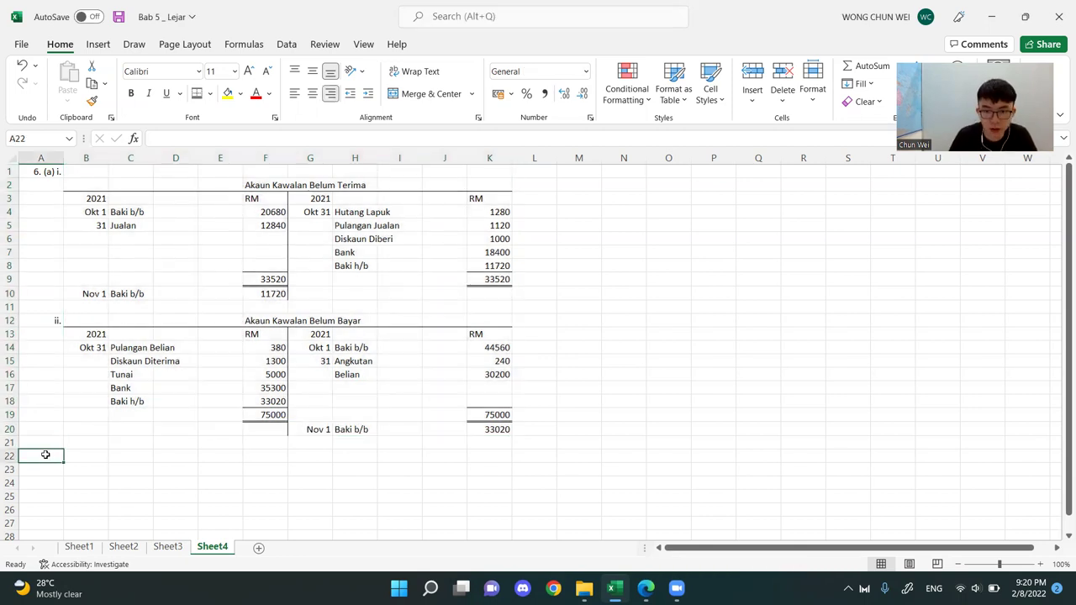
# Place the workbook beside Bab 5.pdf in Edge and circle the (b) of the Menghitung question in ink
pyautogui.press('super+Down')
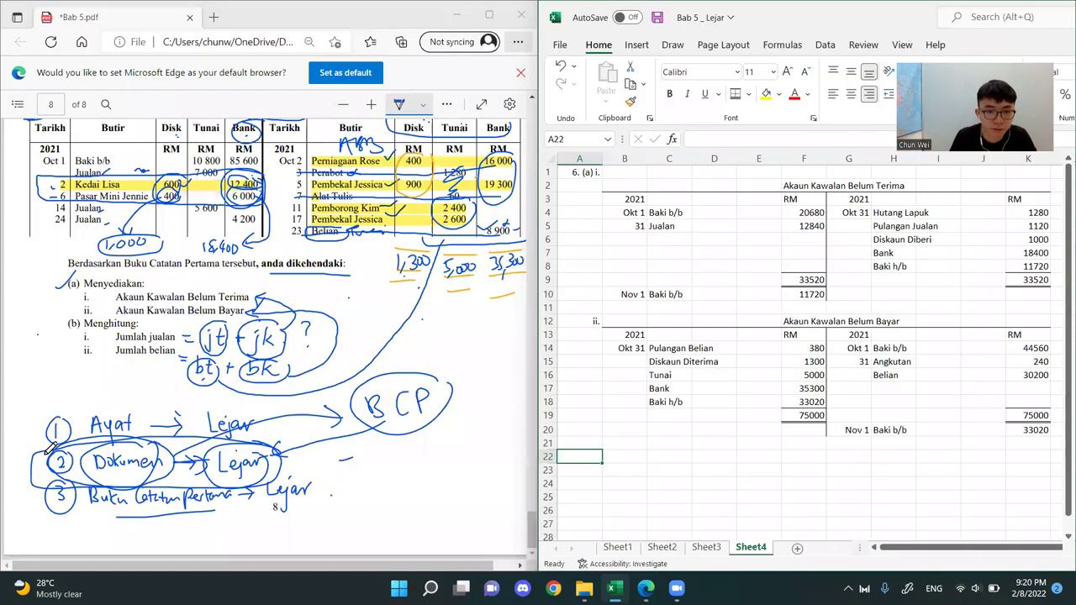
pyautogui.click(94, 388)
pyautogui.moveTo(79, 316); pyautogui.dragTo(81, 318)
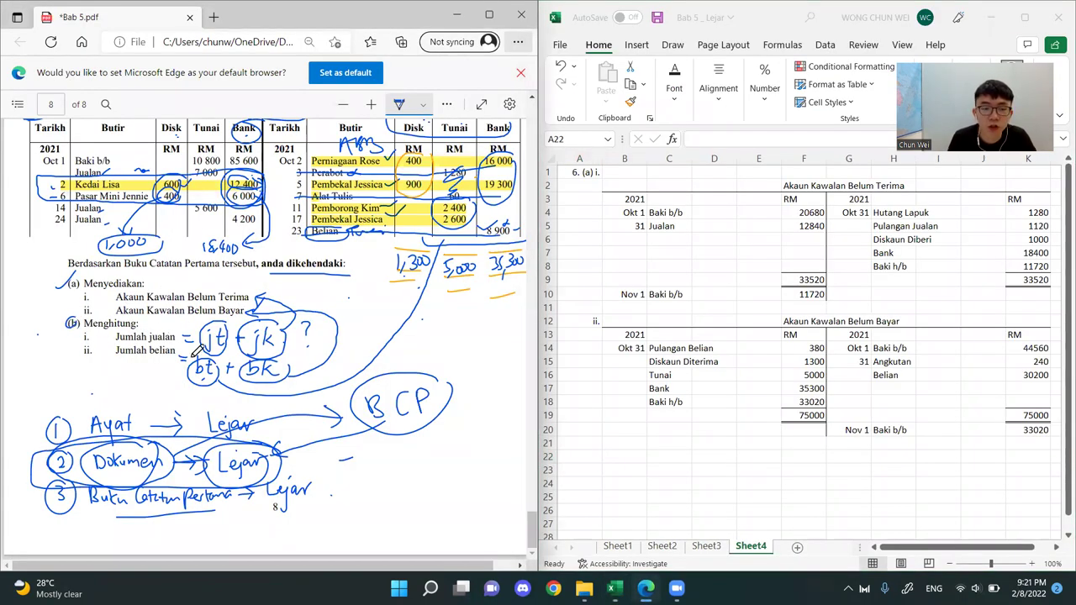
# Switch back to Excel and enter the question label (b) i. in A22 below the control accounts
pyautogui.hotkey('alt', 'Tab')
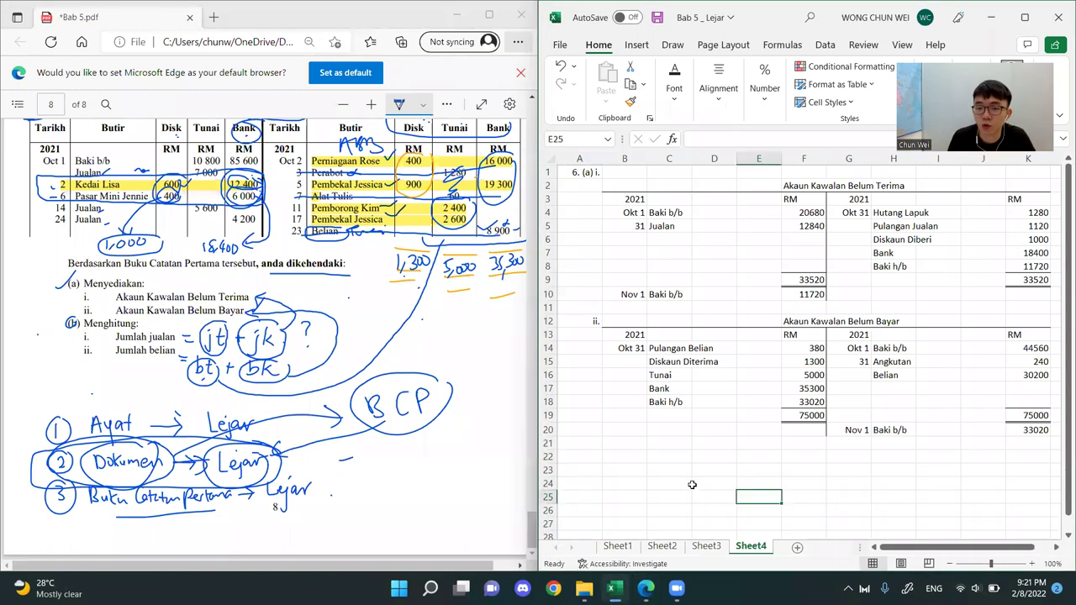
pyautogui.click(687, 459)
pyautogui.click(587, 459)
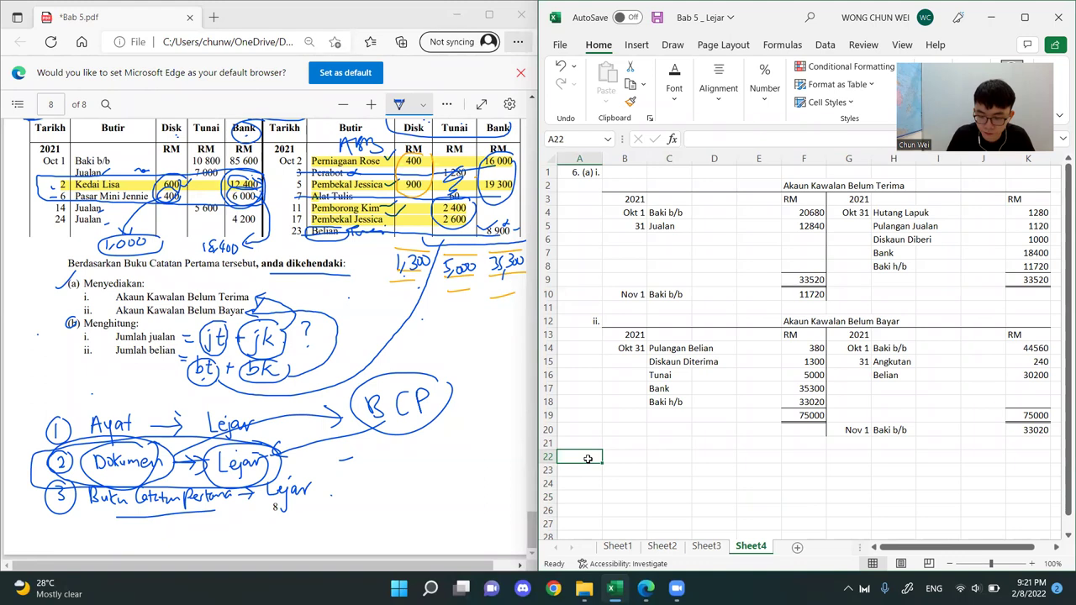
pyautogui.write("'")
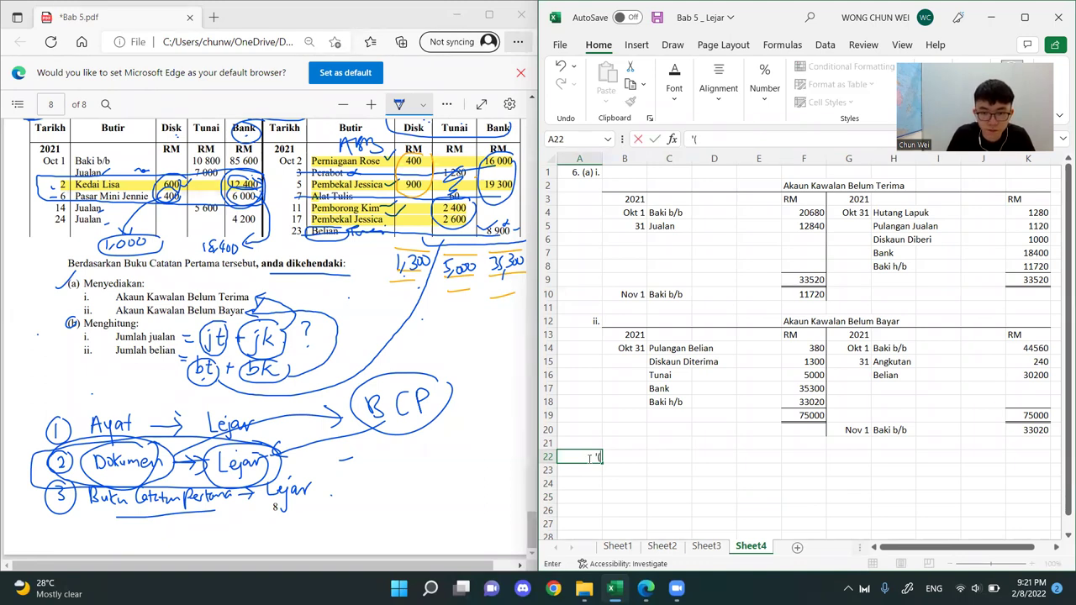
pyautogui.write('(b')
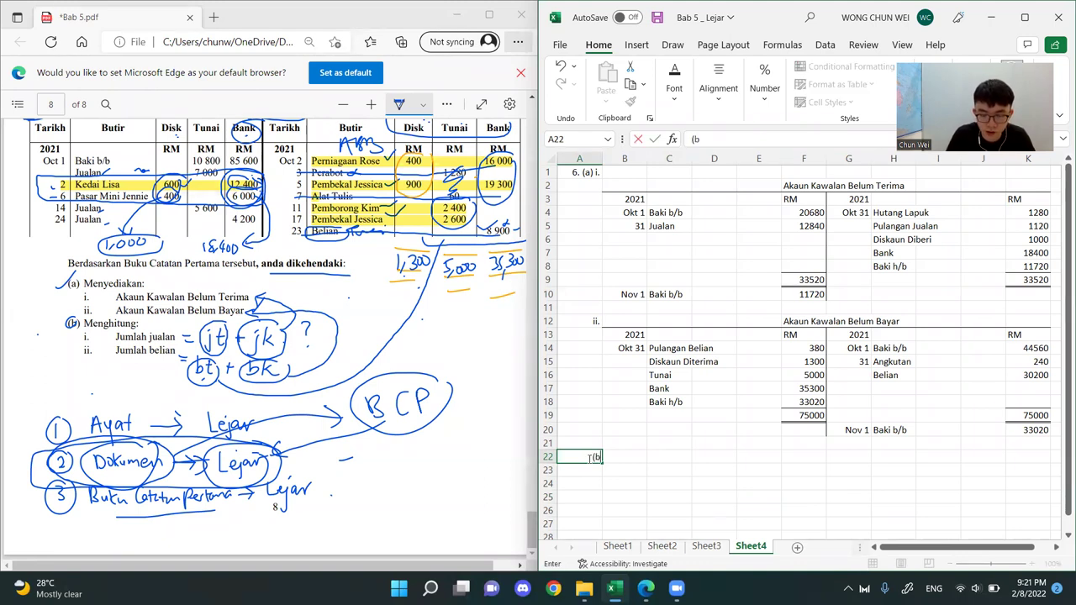
pyautogui.write(' i.')
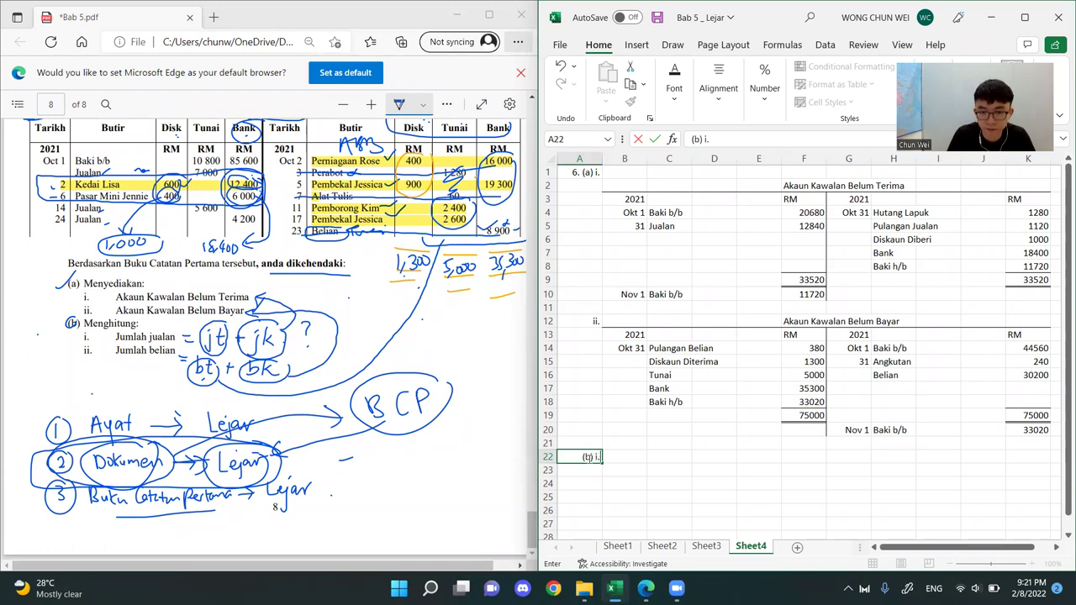
pyautogui.press('Return')
# Enter the heading Jumlah Jualan in B22 beside the question label
pyautogui.click(627, 456)
pyautogui.write('Jumlah')
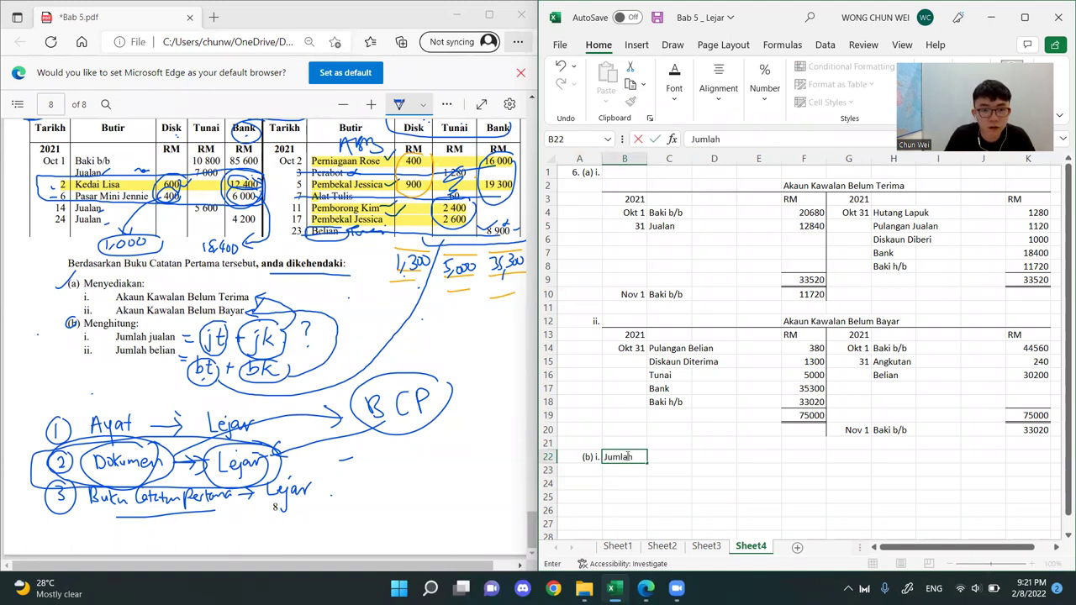
pyautogui.write(' Jualan')
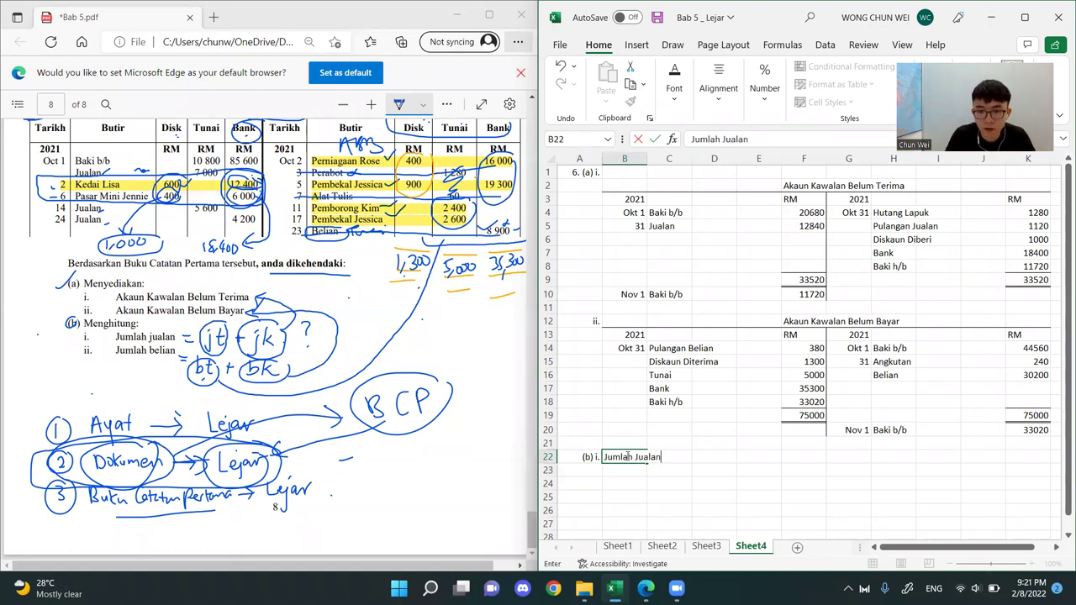
pyautogui.press('Return')
# Write the total sales formula as text in B23: = Jualan Tunai + Jualan Kredit
pyautogui.write("'=")
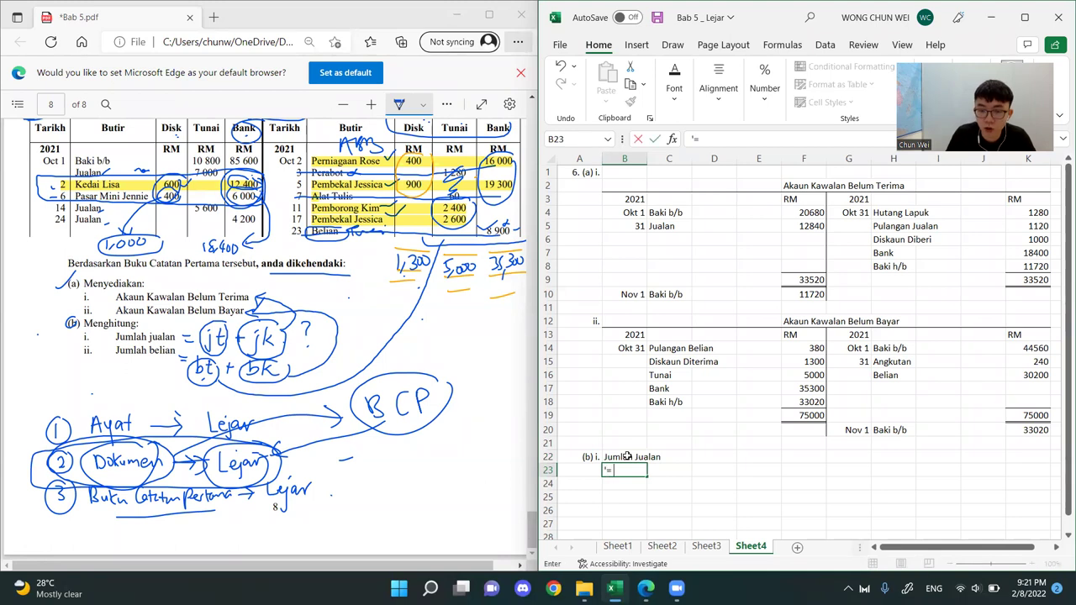
pyautogui.write(' Jual')
pyautogui.press('BackSpace')
pyautogui.press('BackSpace')
pyautogui.press('BackSpace')
pyautogui.write('alan Tuna')
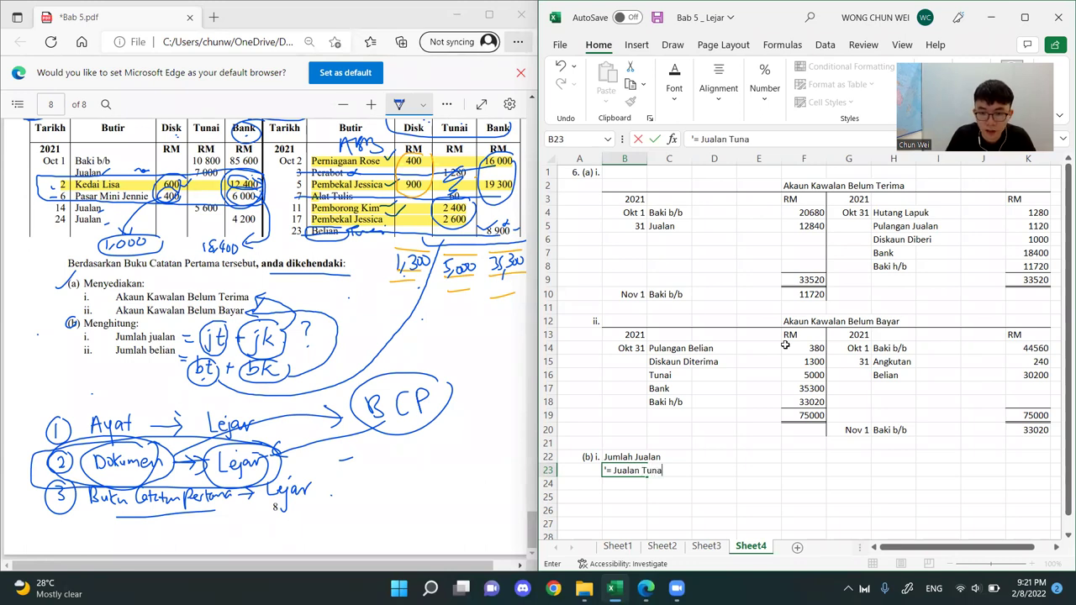
pyautogui.write('i +')
pyautogui.write(' Jualan')
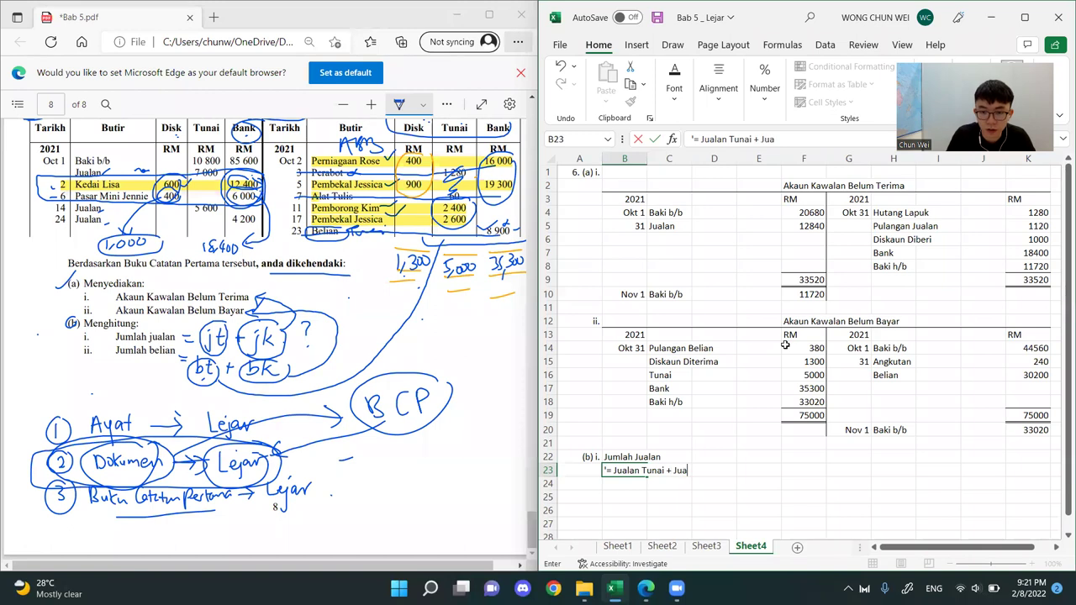
pyautogui.write(' Kredit')
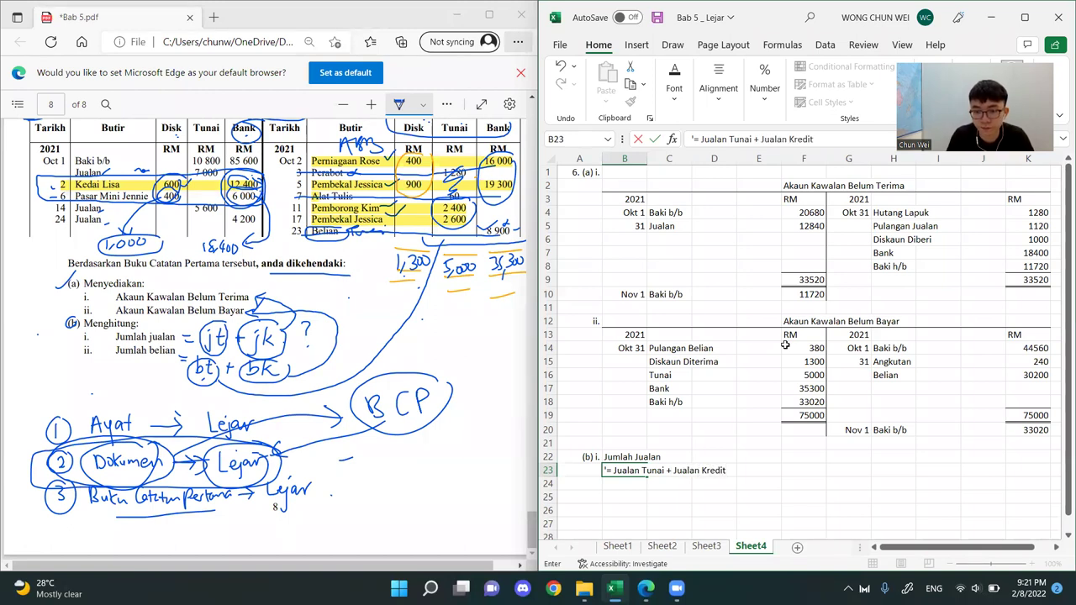
pyautogui.press('Return')
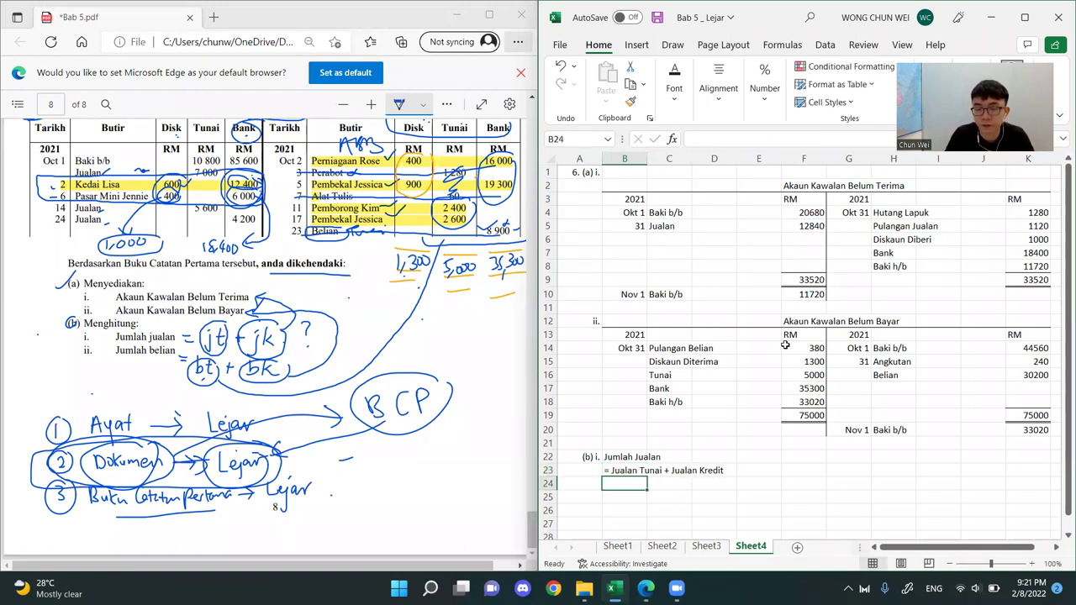
# Start the calculation line in B24 with an equals sign entered as text
pyautogui.write("'")
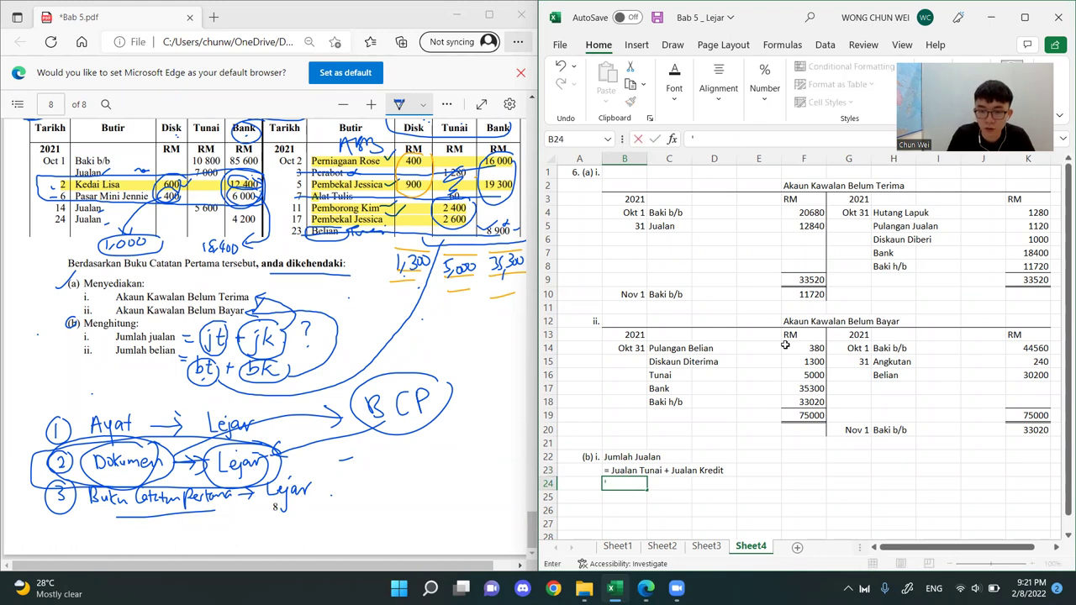
pyautogui.write('=')
pyautogui.press('Return')
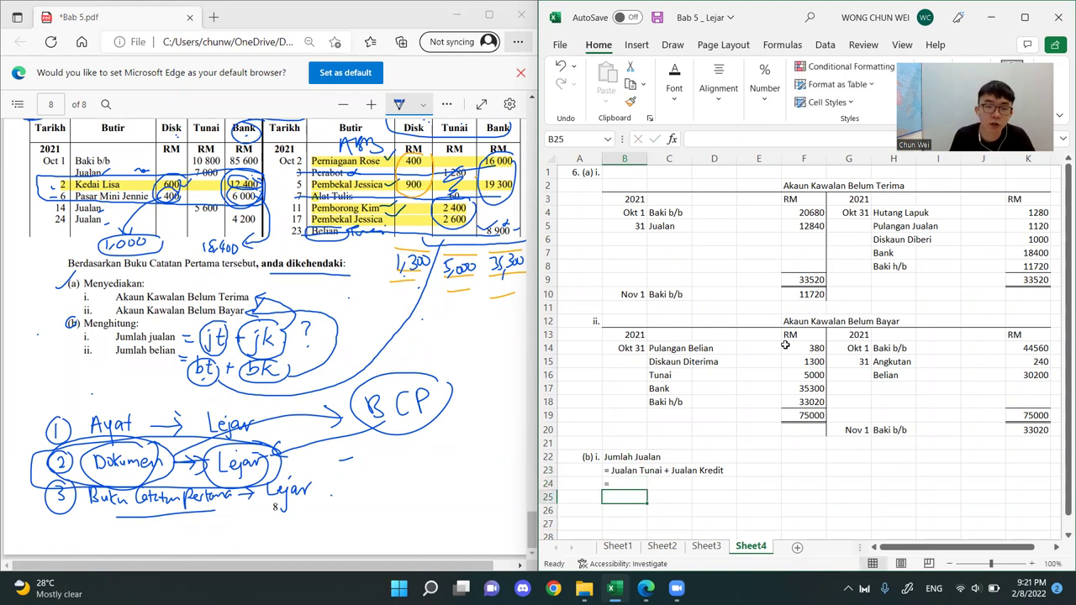
# Switch to the Bab 5 PDF and erase the highlights and pen marks over the Buku Tunai entries
pyautogui.scroll(3, 196, 298)
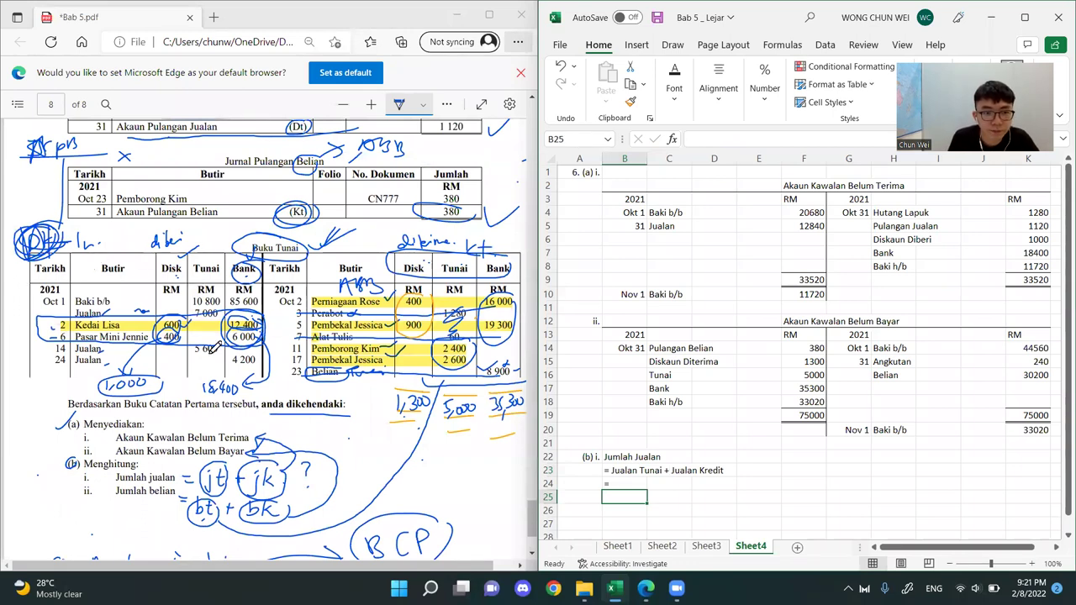
pyautogui.click(304, 229)
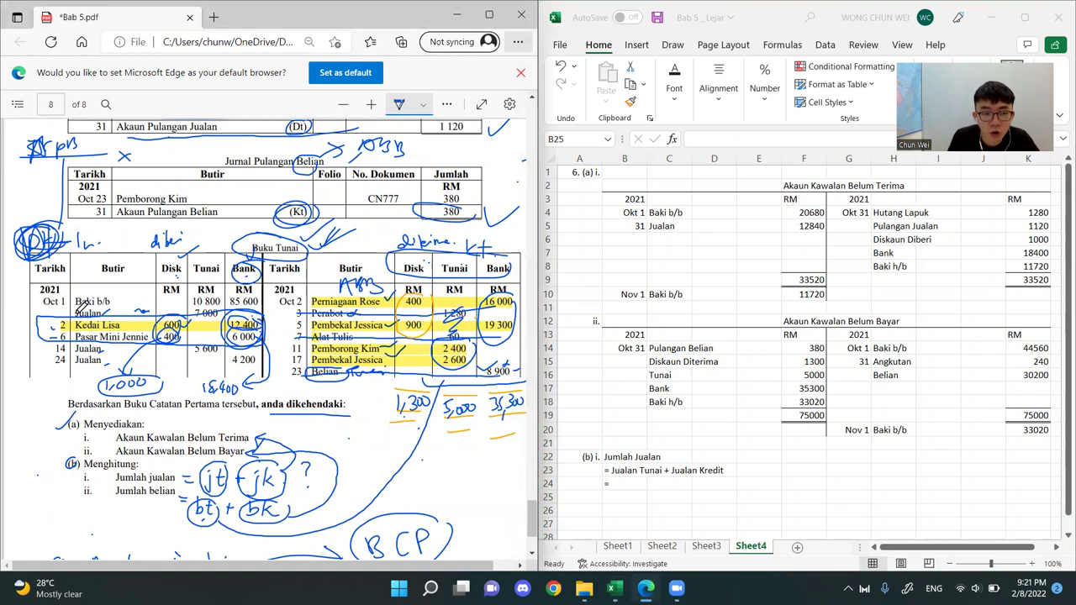
pyautogui.click(447, 104)
pyautogui.click(353, 288)
pyautogui.moveTo(51, 325); pyautogui.dragTo(61, 353)
pyautogui.moveTo(179, 384)
pyautogui.mouseDown()
pyautogui.moveTo(215, 355)
pyautogui.moveTo(162, 330)
pyautogui.moveTo(210, 370)
pyautogui.moveTo(278, 367)
pyautogui.moveTo(248, 330)
pyautogui.moveTo(205, 359)
pyautogui.moveTo(387, 307)
pyautogui.moveTo(351, 313)
pyautogui.moveTo(414, 343)
pyautogui.moveTo(380, 344)
pyautogui.moveTo(479, 313)
pyautogui.moveTo(320, 264)
pyautogui.mouseUp()
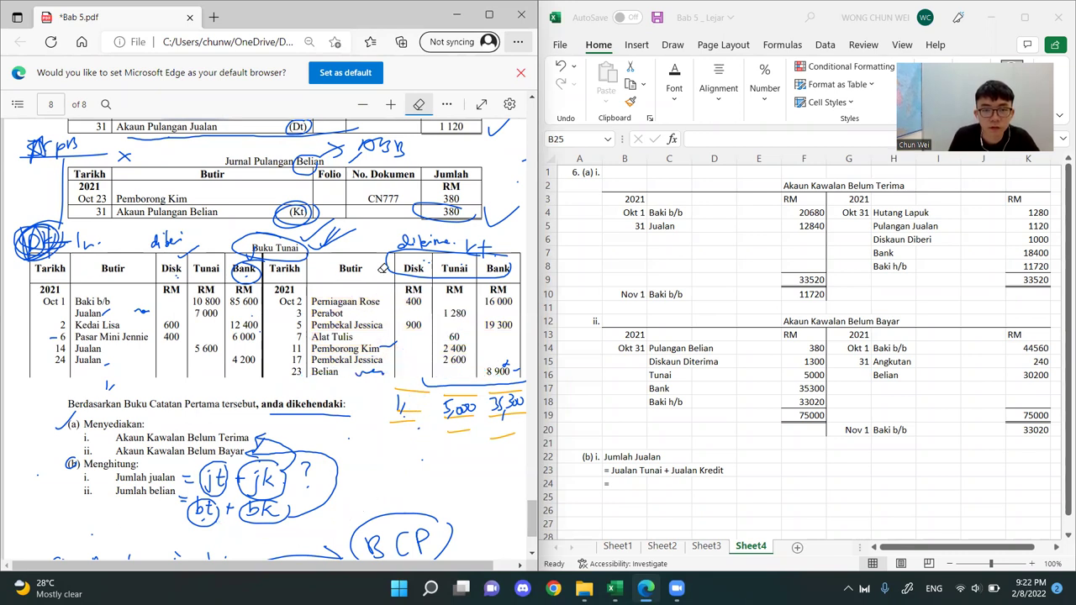
# Highlight the three Jualan entries with their 7 000, 5 600 and 4 200 amounts in the Buku Tunai table
pyautogui.click(447, 106)
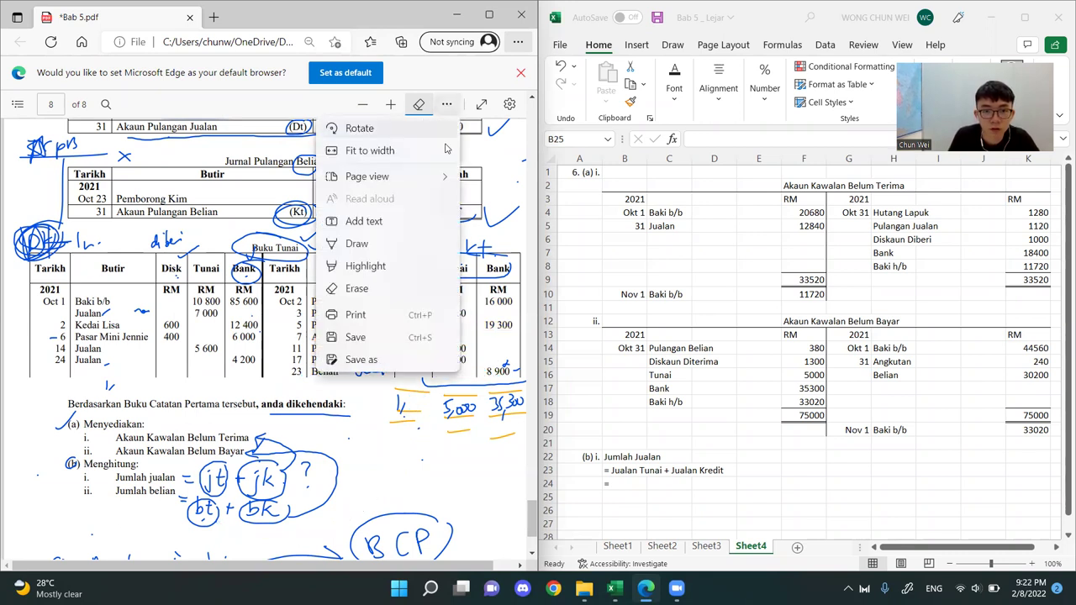
pyautogui.click(392, 266)
pyautogui.moveTo(77, 312); pyautogui.dragTo(225, 312)
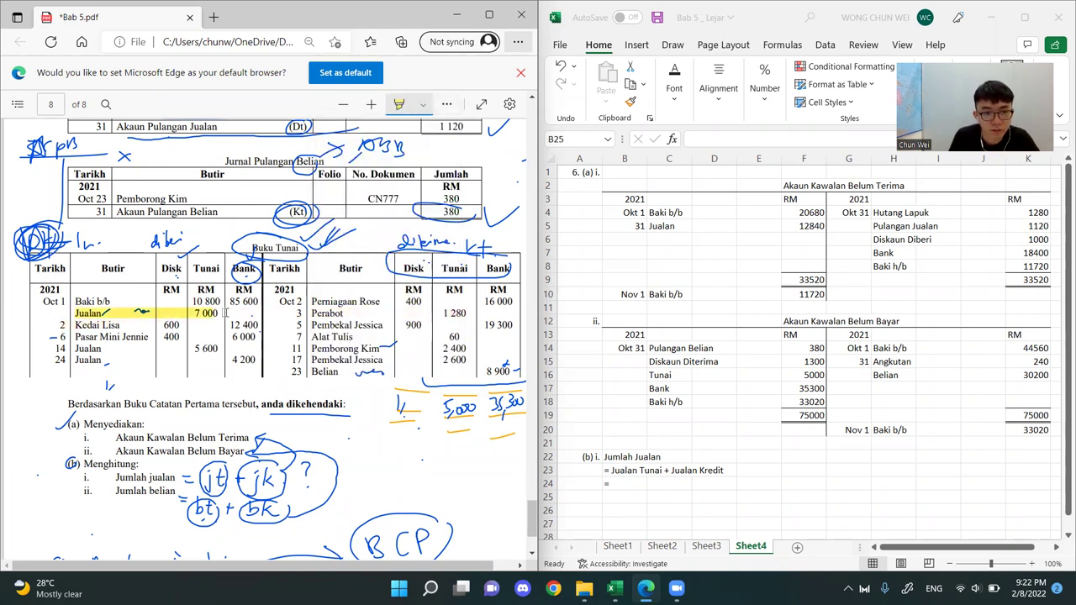
pyautogui.moveTo(77, 348); pyautogui.dragTo(221, 349)
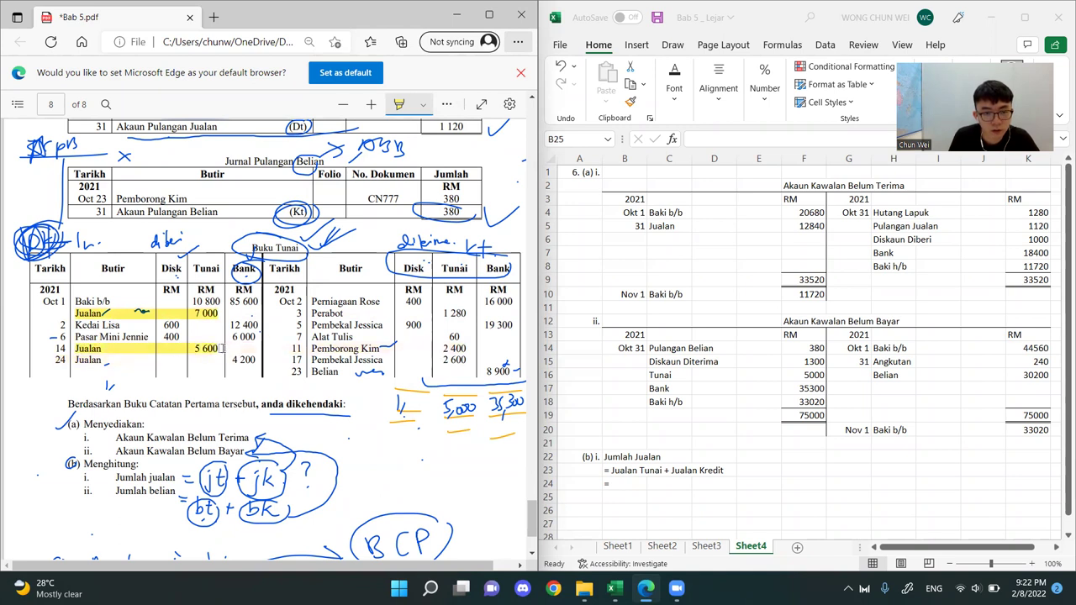
pyautogui.moveTo(73, 360); pyautogui.dragTo(102, 361)
pyautogui.moveTo(263, 359); pyautogui.dragTo(253, 359)
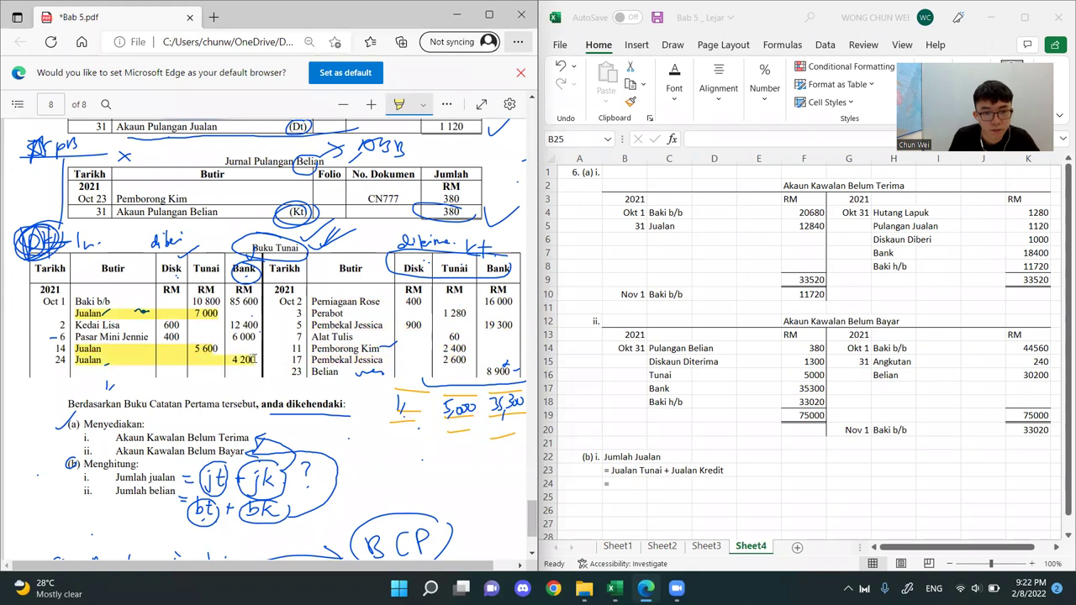
# Circle the cash sales amounts 7 000, 5 600 and 4 200 in Buku Tunai with the Draw pen
pyautogui.click(423, 104)
pyautogui.click(447, 104)
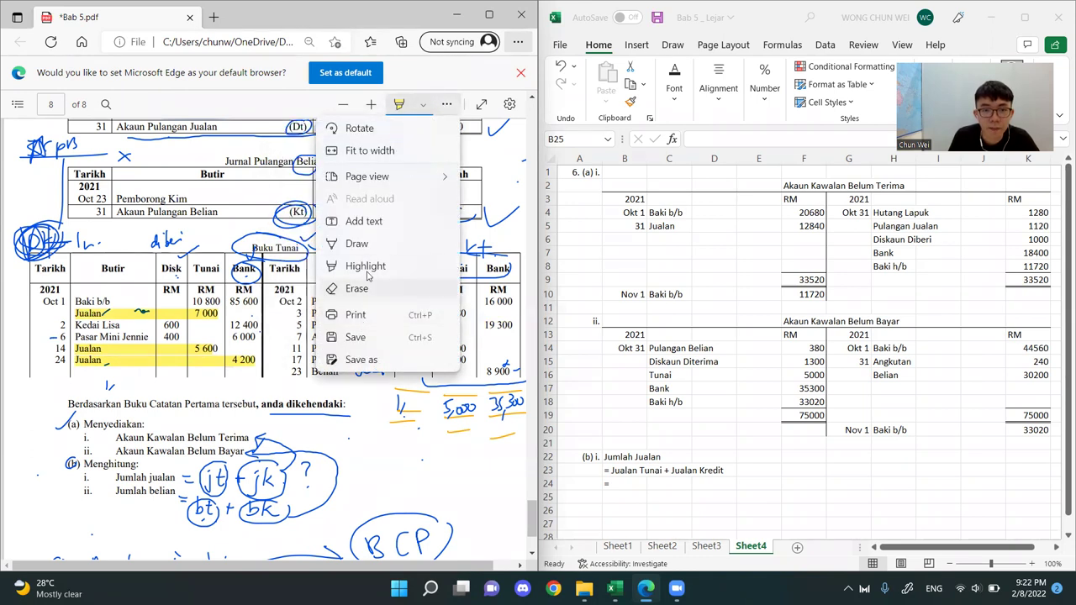
pyautogui.click(358, 243)
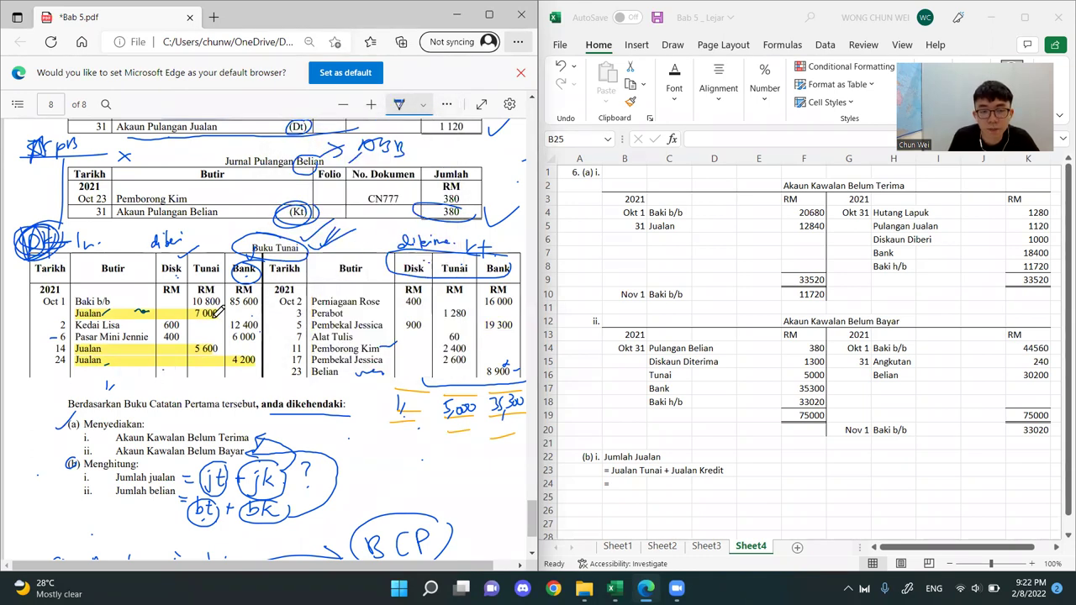
pyautogui.moveTo(215, 305)
pyautogui.mouseDown()
pyautogui.moveTo(200, 353)
pyautogui.moveTo(234, 315)
pyautogui.moveTo(252, 351)
pyautogui.moveTo(246, 366)
pyautogui.moveTo(263, 337)
pyautogui.mouseUp()
pyautogui.click(634, 471)
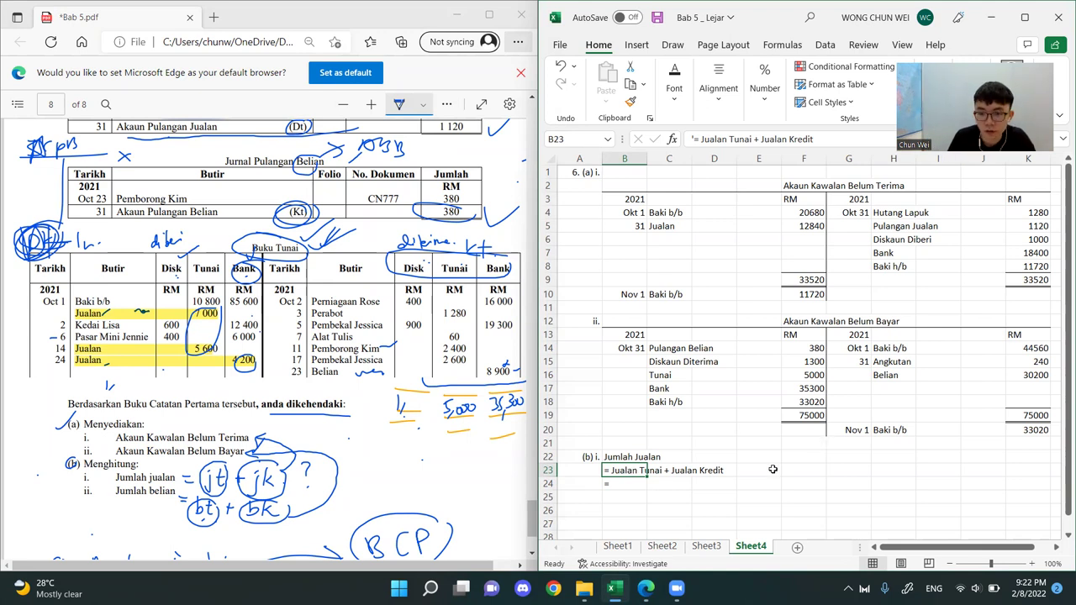
pyautogui.click(807, 472)
pyautogui.click(809, 458)
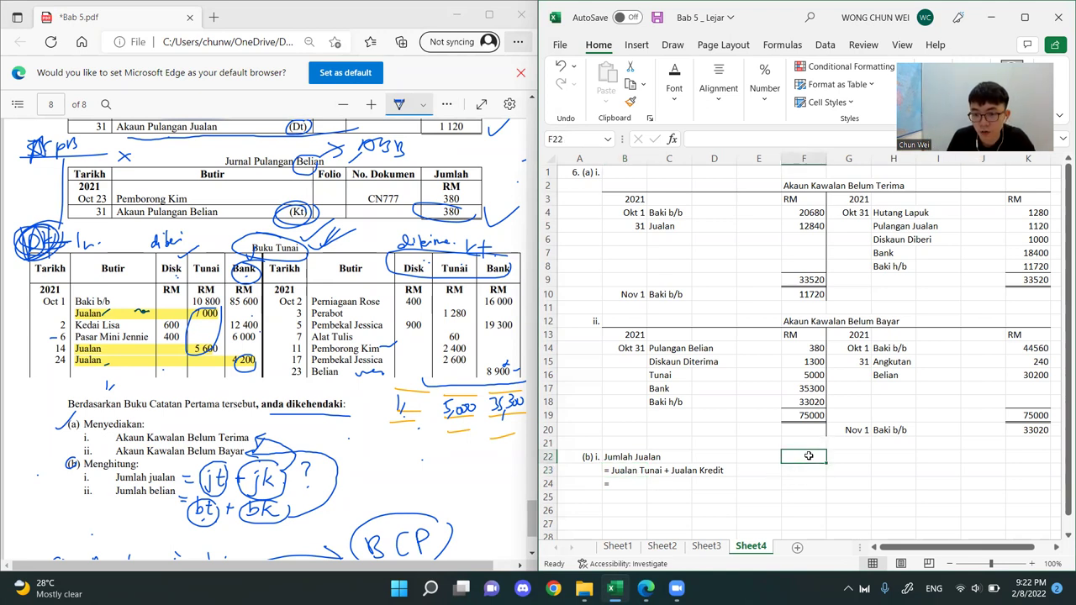
pyautogui.write('Jum')
pyautogui.press('BackSpace')
pyautogui.press('BackSpace')
pyautogui.write('u')
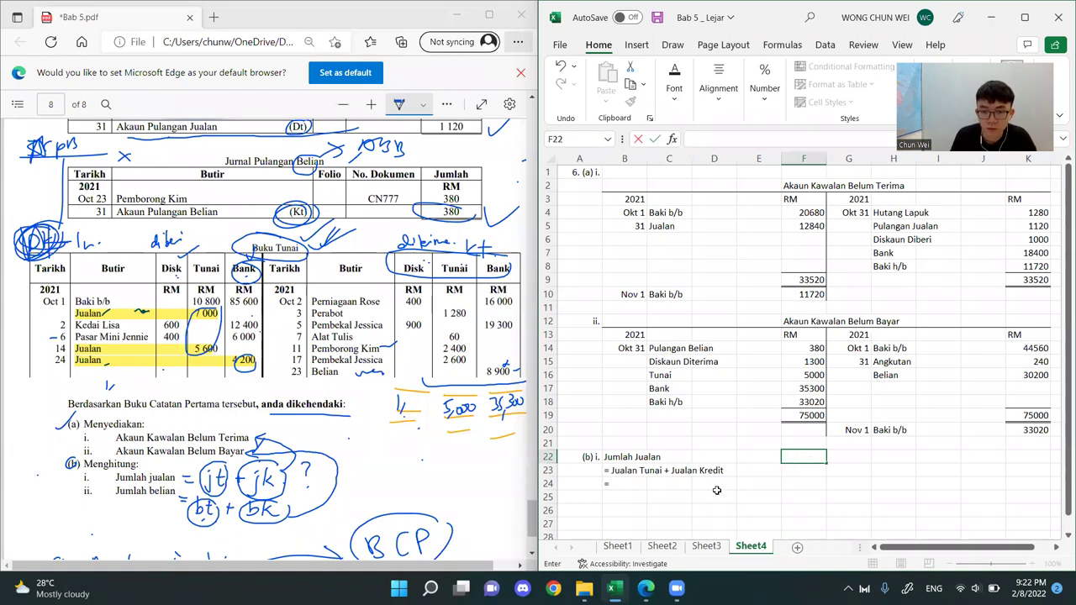
# Write the cash sales working in B26 of the worksheet: Jualan Tunai = 7,000 + 5,600 + 4,200
pyautogui.click(618, 511)
pyautogui.write('Jualan')
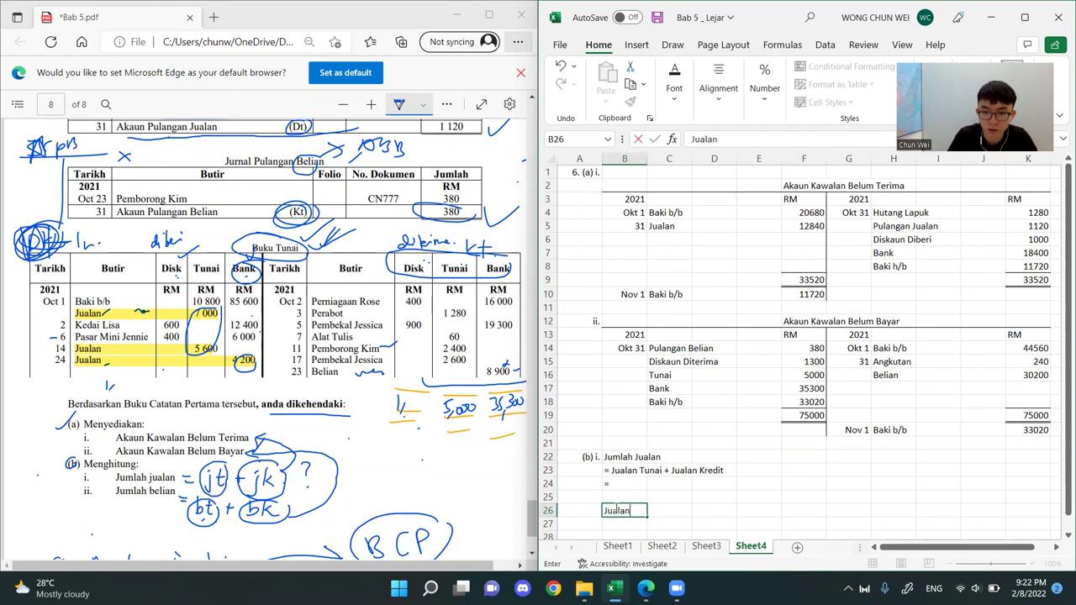
pyautogui.write(' Tunai =')
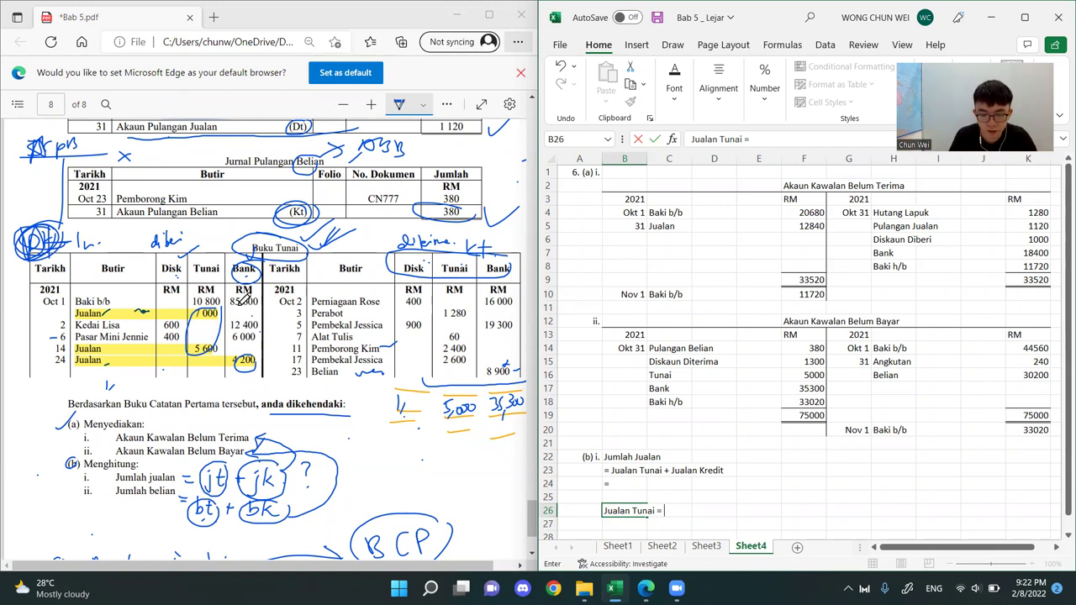
pyautogui.write('7,000')
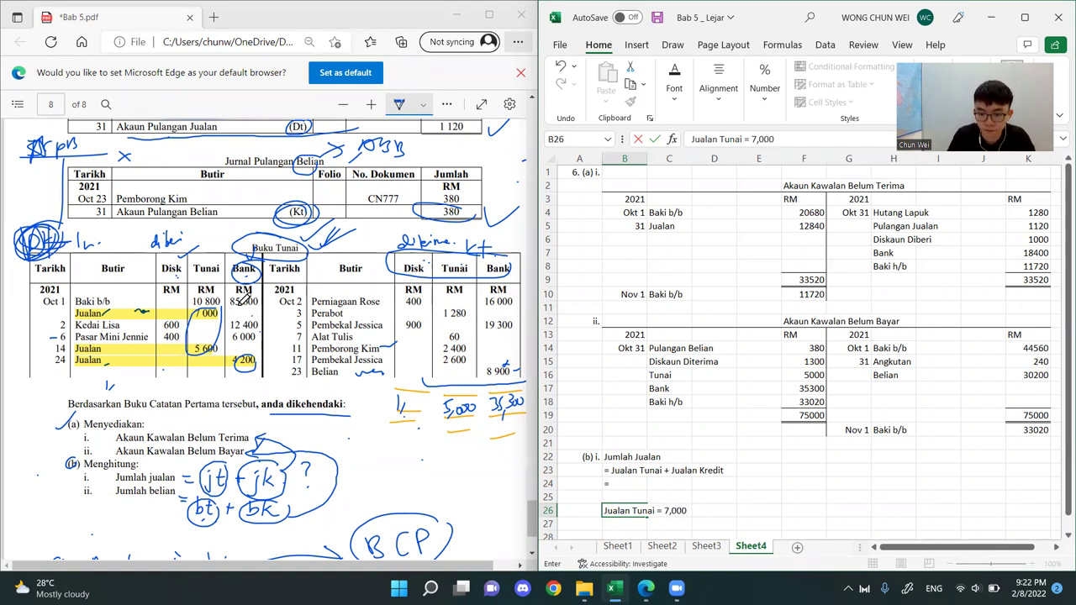
pyautogui.write(' +')
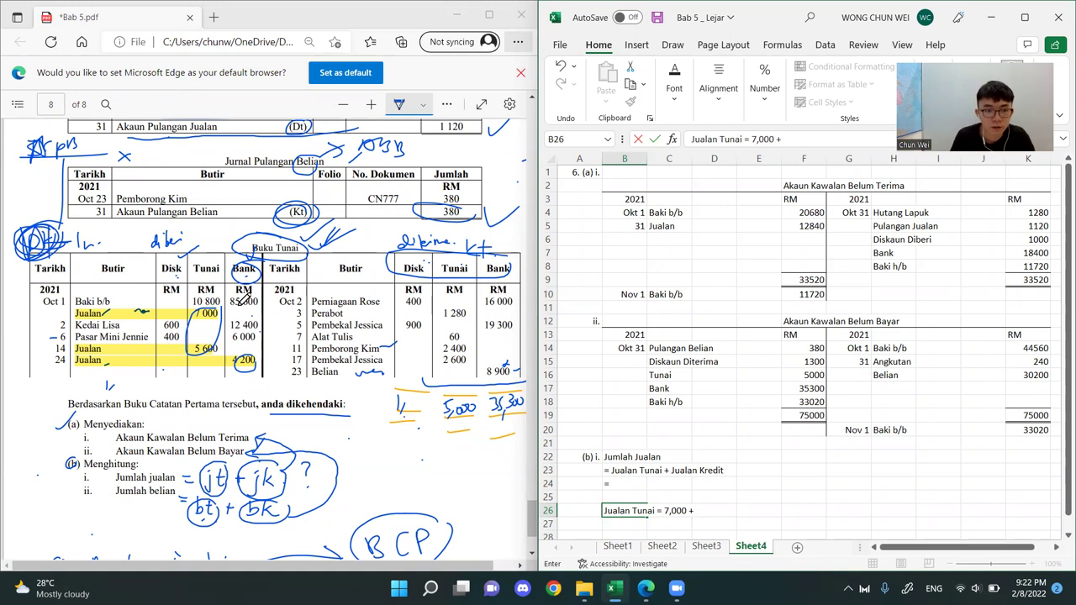
pyautogui.write(' 5,6000')
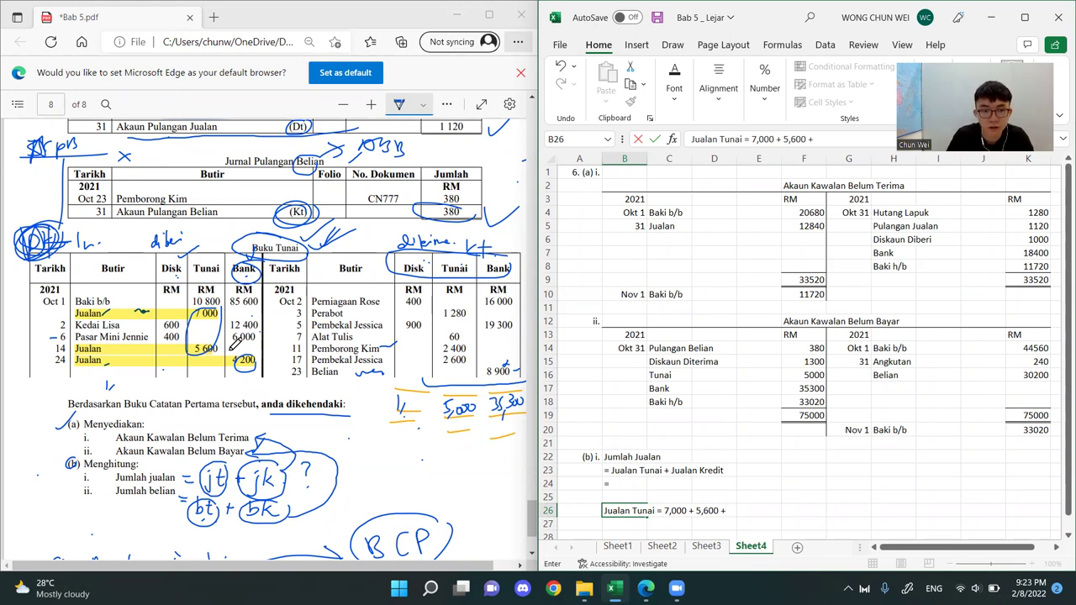
pyautogui.write(' + 4,200')
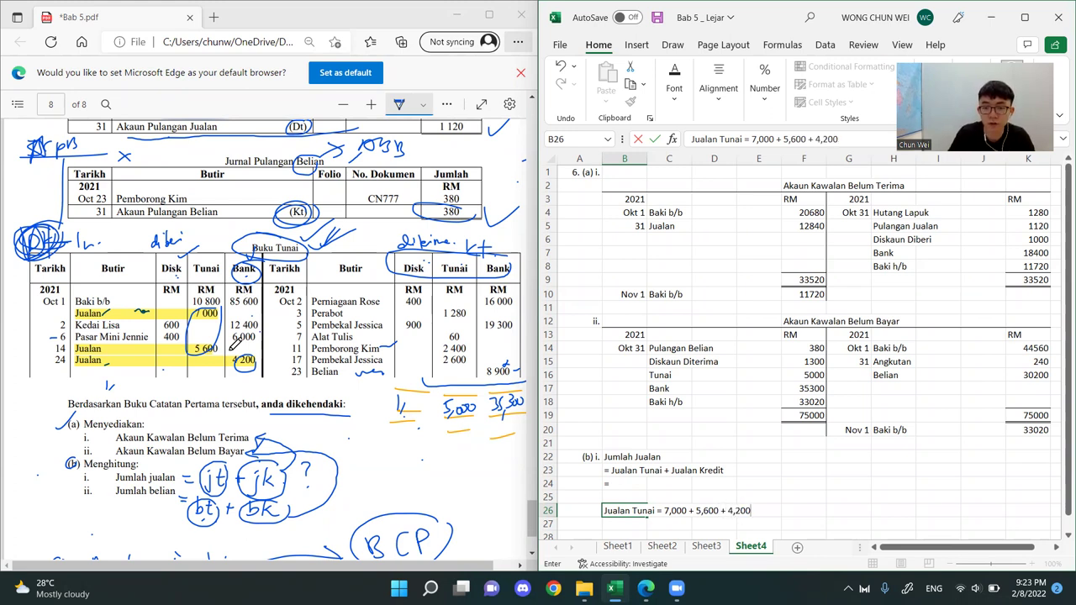
pyautogui.press('Return')
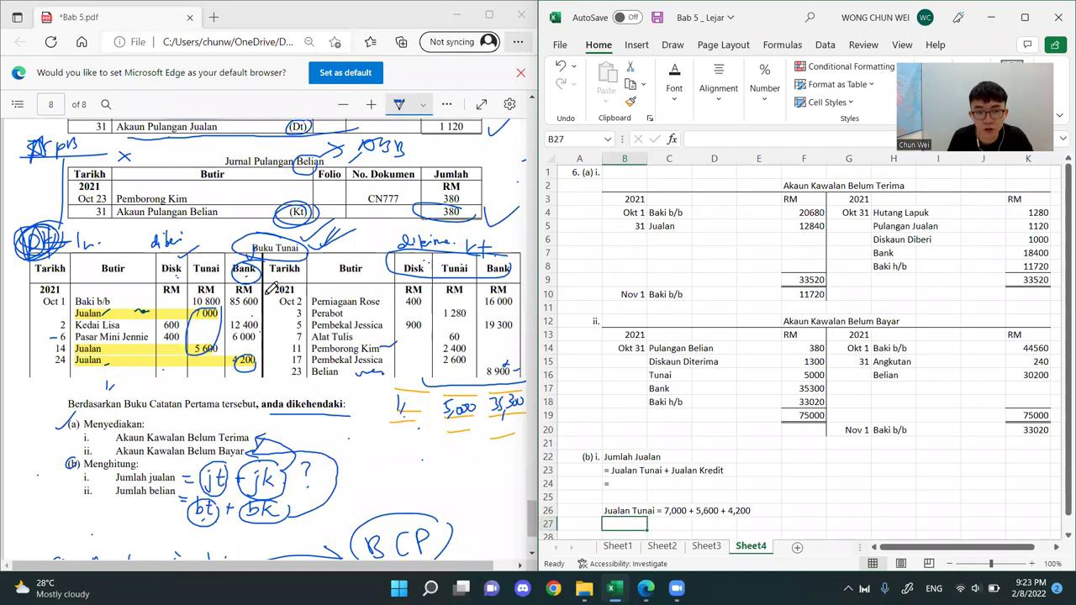
# Circle the first Jualan entry in the PDF's Buku Tunai, and return to Excel to enter = RM16,200 as text in C27
pyautogui.click(89, 296)
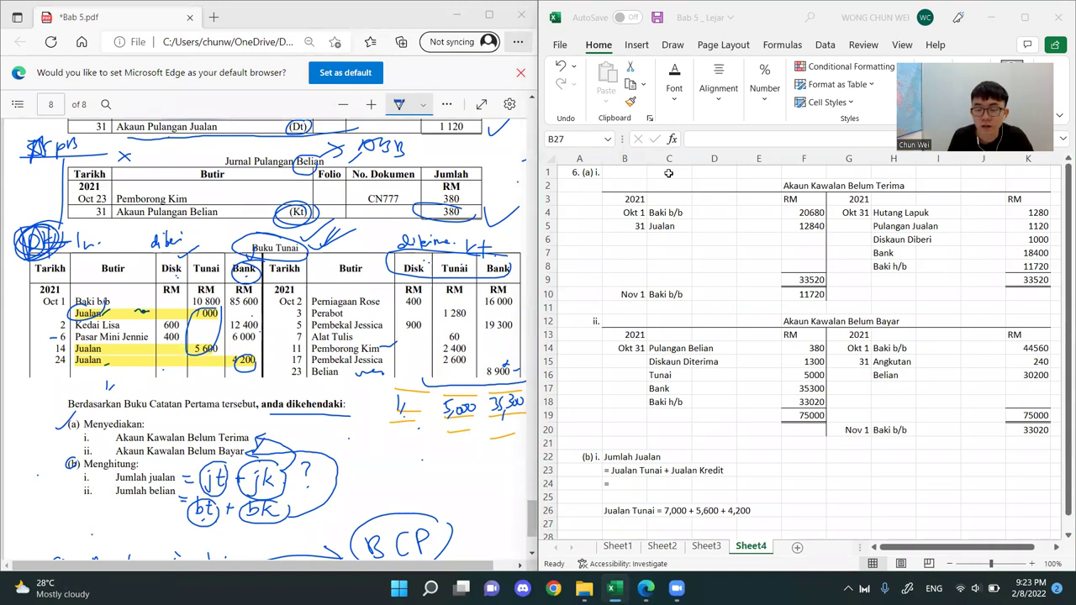
pyautogui.click(666, 521)
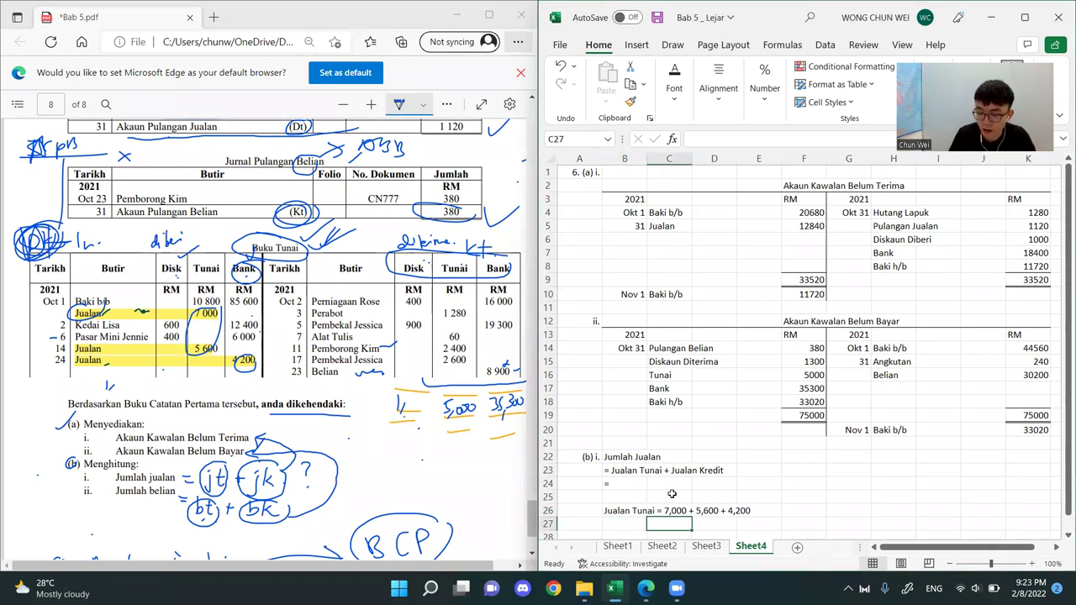
pyautogui.write("'=")
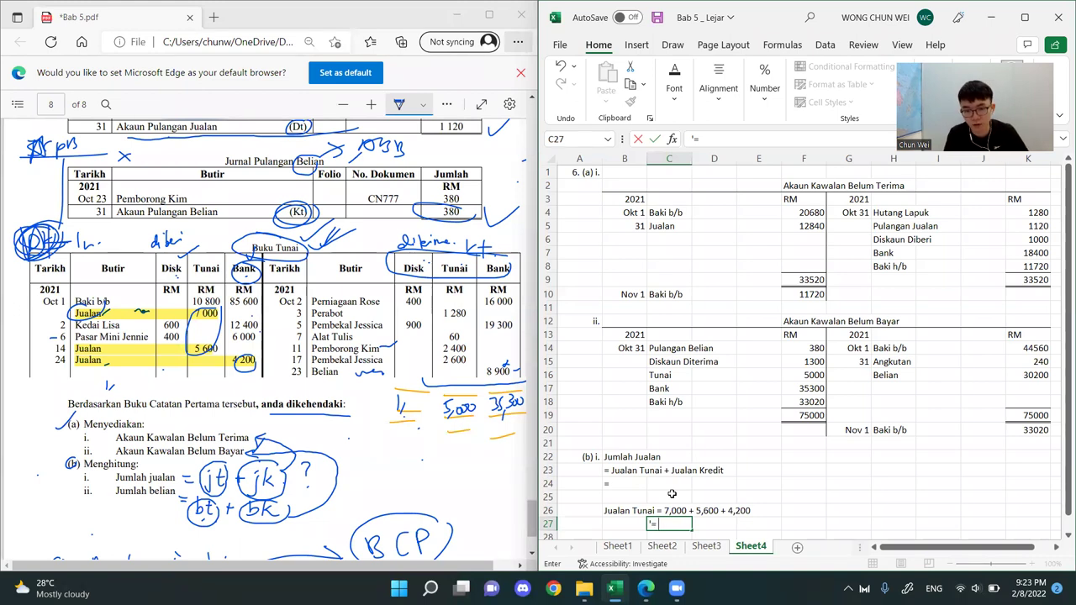
pyautogui.write('RM')
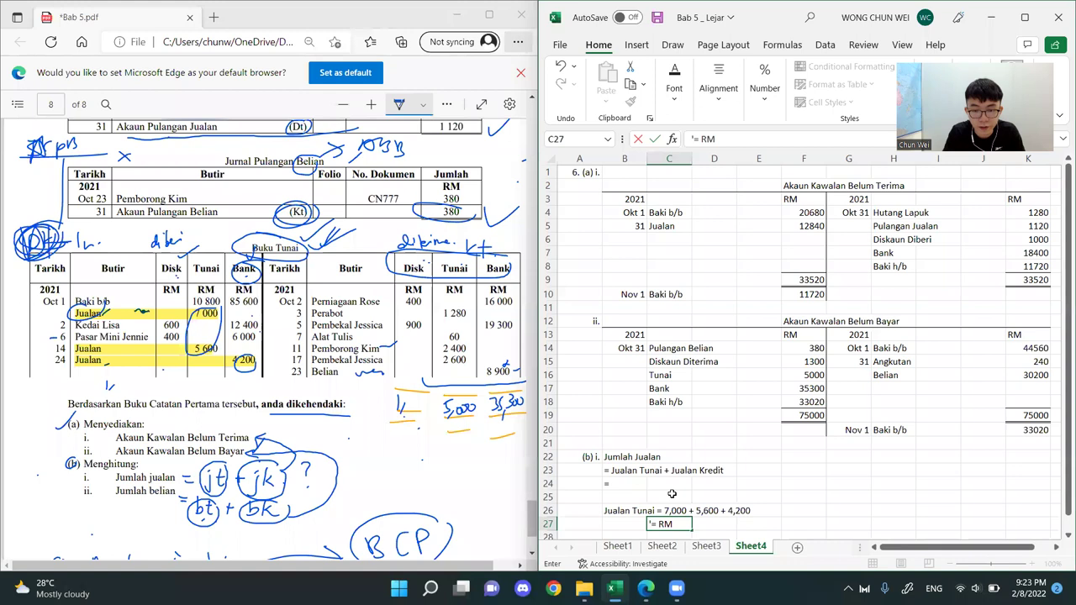
pyautogui.write('16,200')
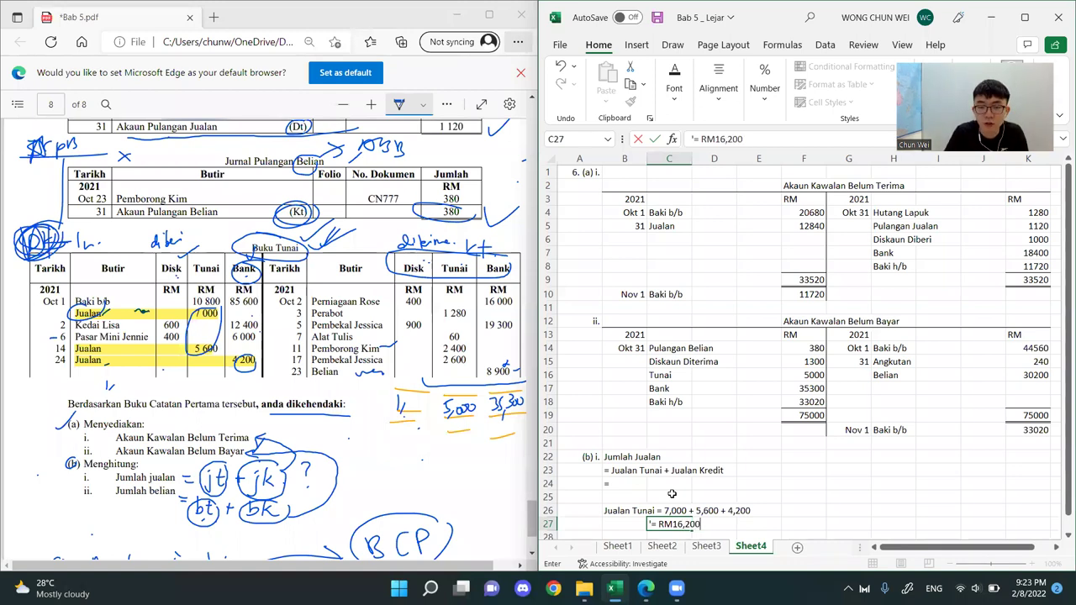
pyautogui.press('Return')
# Move the two-line Jualan Tunai working from B26:C27 to F22:G23, beside the total sales formula
pyautogui.moveTo(637, 497); pyautogui.dragTo(898, 452)
pyautogui.click(874, 497)
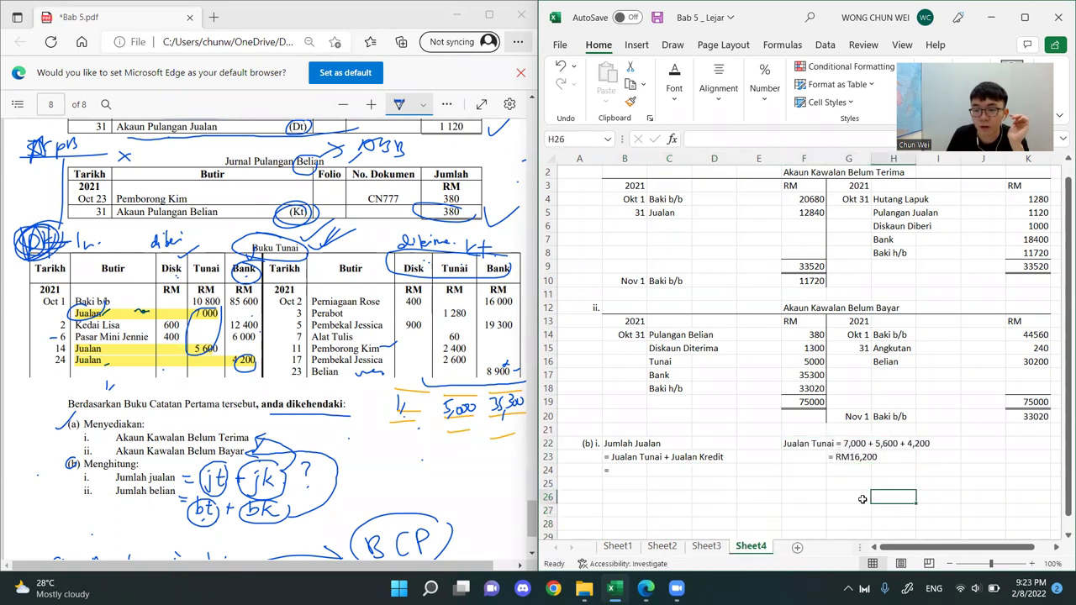
pyautogui.click(809, 443)
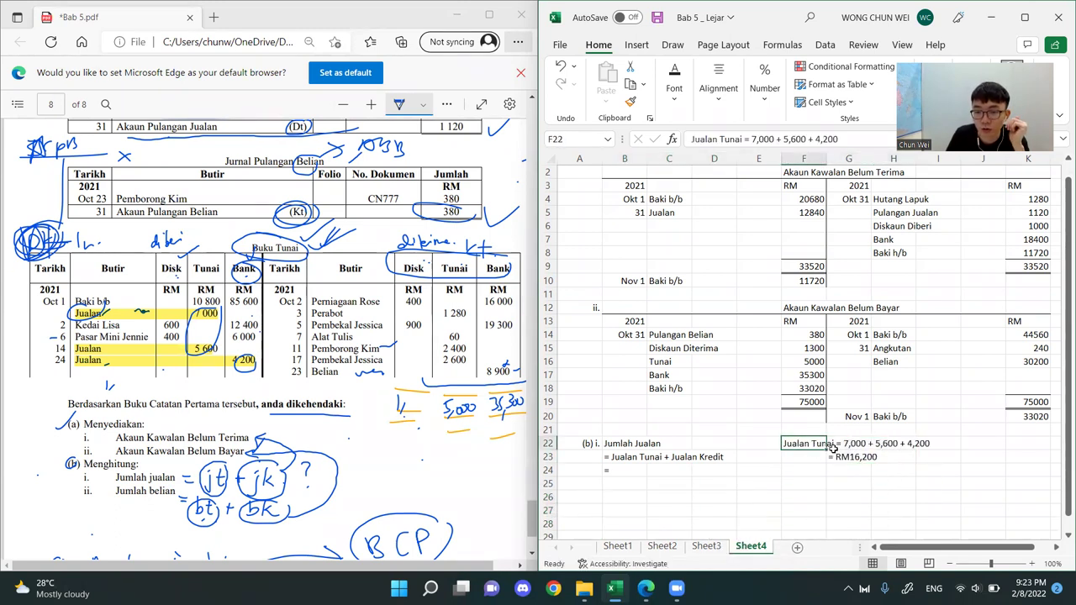
# Continue the total sales calculation in B24 with 16,200 after the equals sign
pyautogui.doubleClick(624, 470)
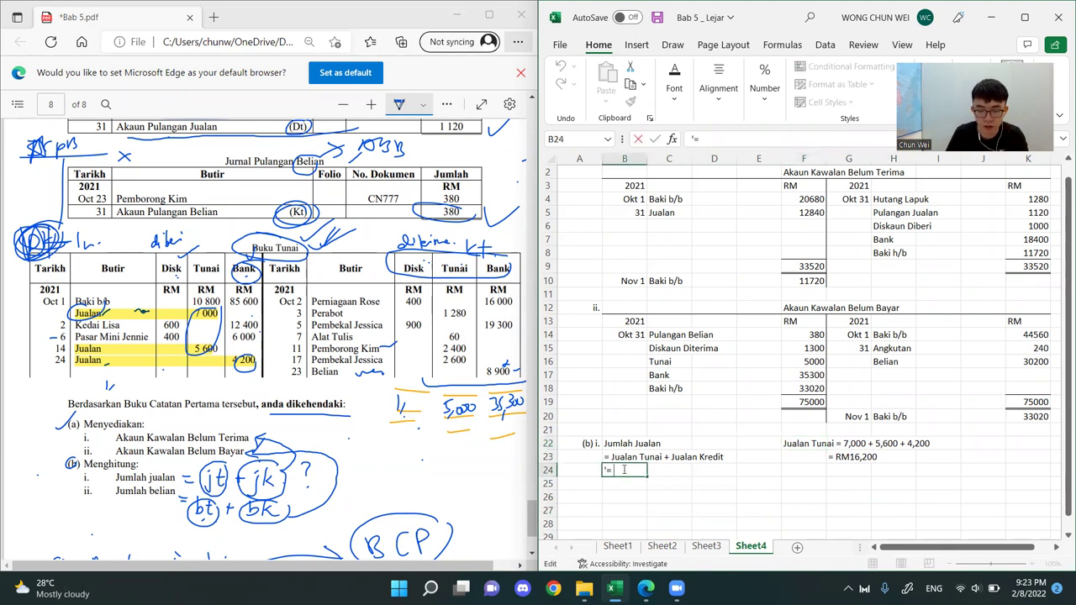
pyautogui.write('16,200')
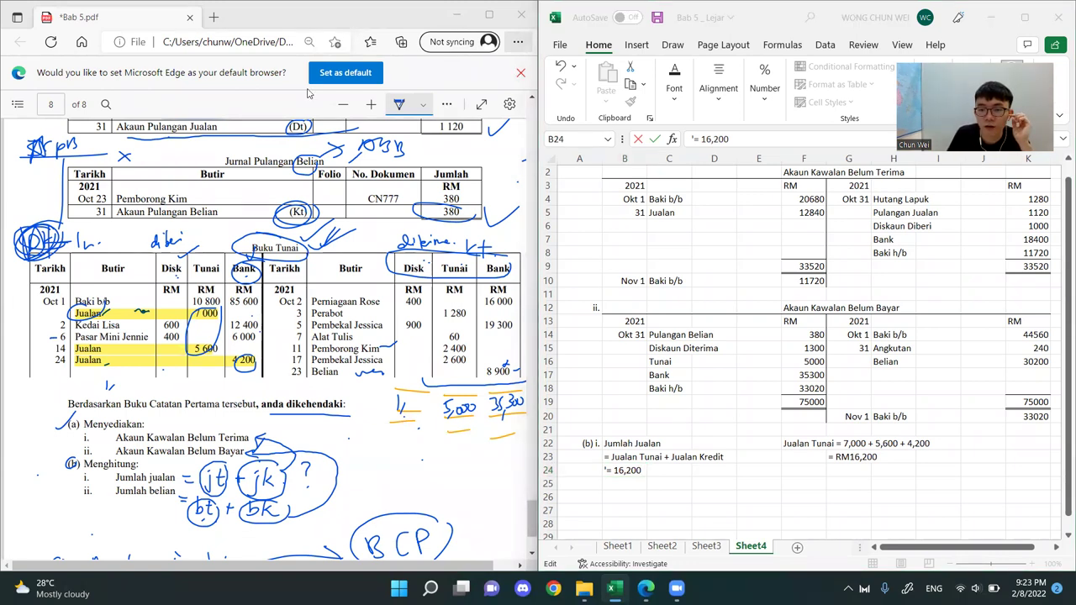
pyautogui.click(645, 470)
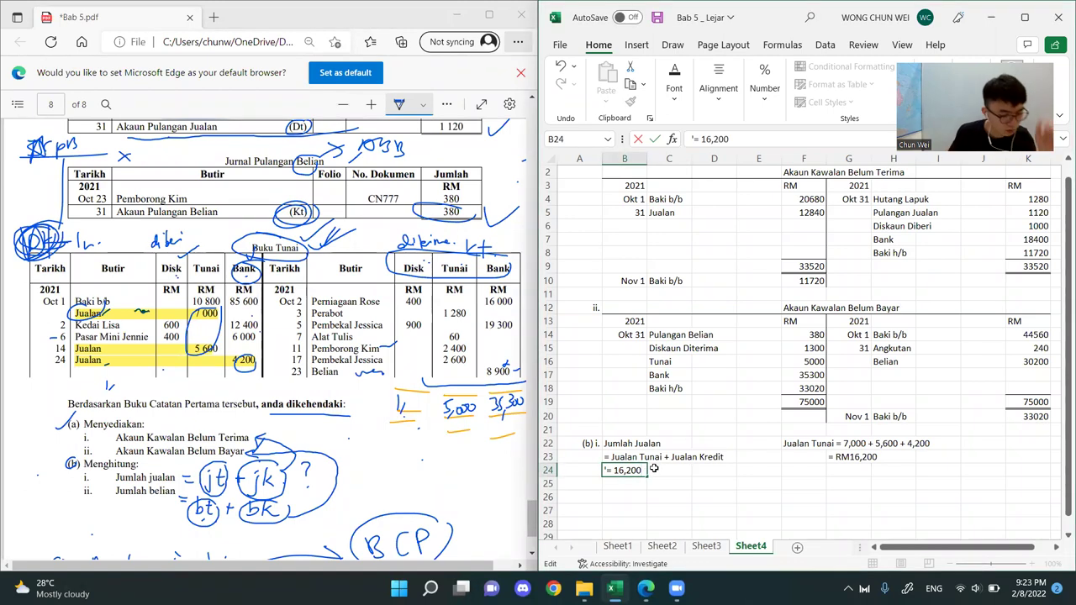
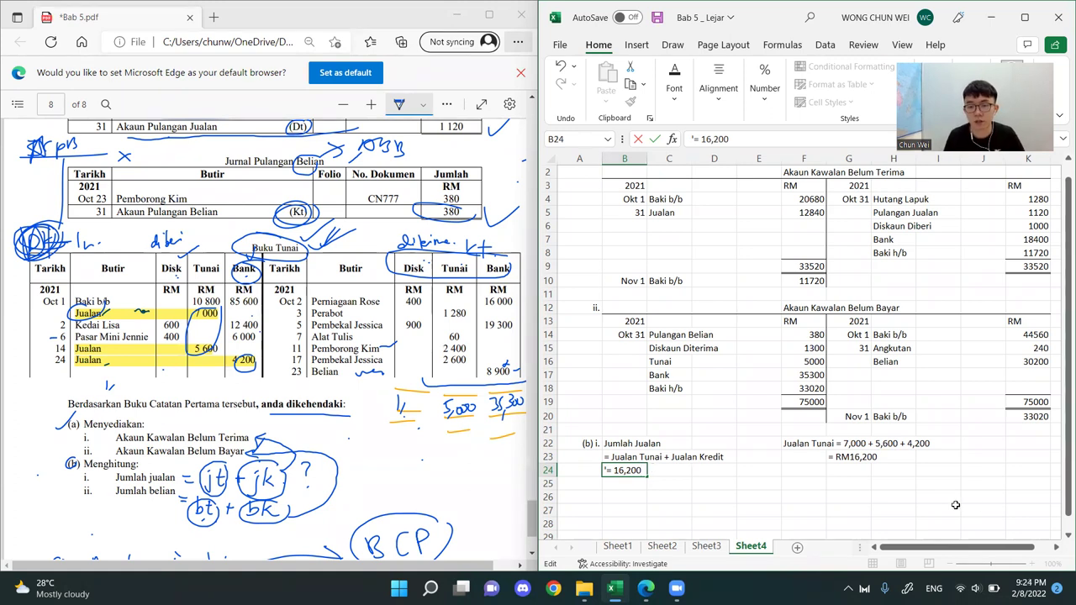
# Correct the cash sales total in G23 to = RM16,800
pyautogui.doubleClick(860, 456)
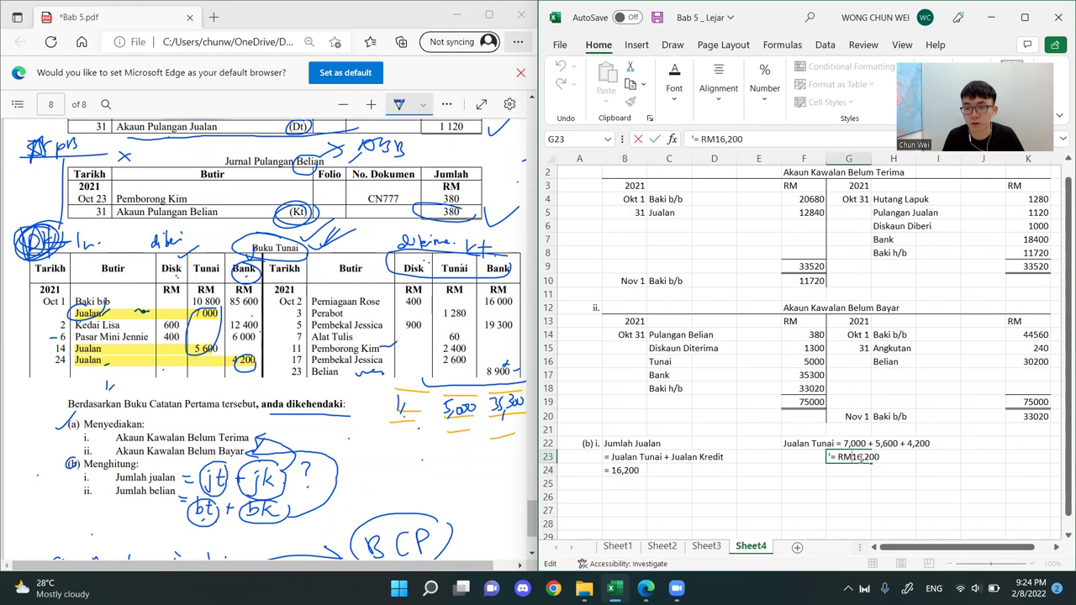
pyautogui.press('Delete')
pyautogui.write('8')
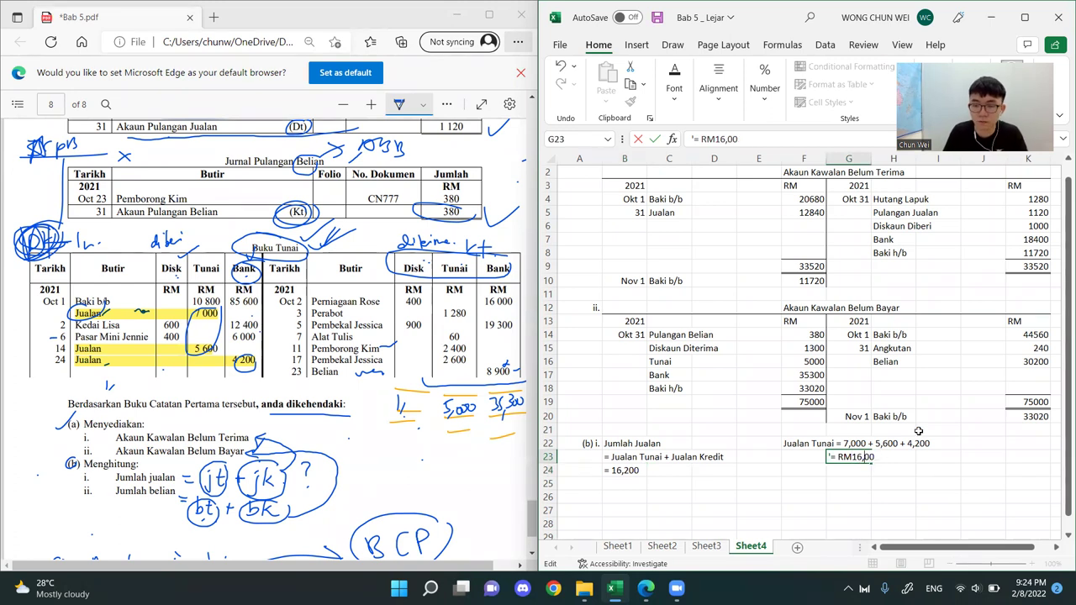
pyautogui.press('Return')
# Correct the cash sales amount in the B24 calculation line to 16,800
pyautogui.doubleClick(623, 470)
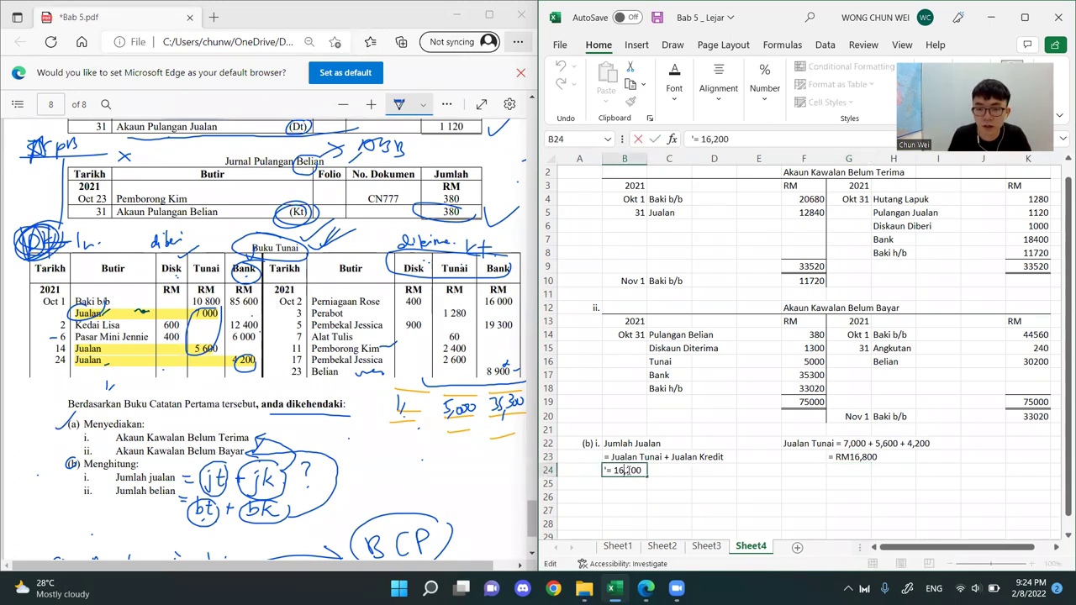
pyautogui.press('Left')
pyautogui.press('Left')
pyautogui.press('BackSpace')
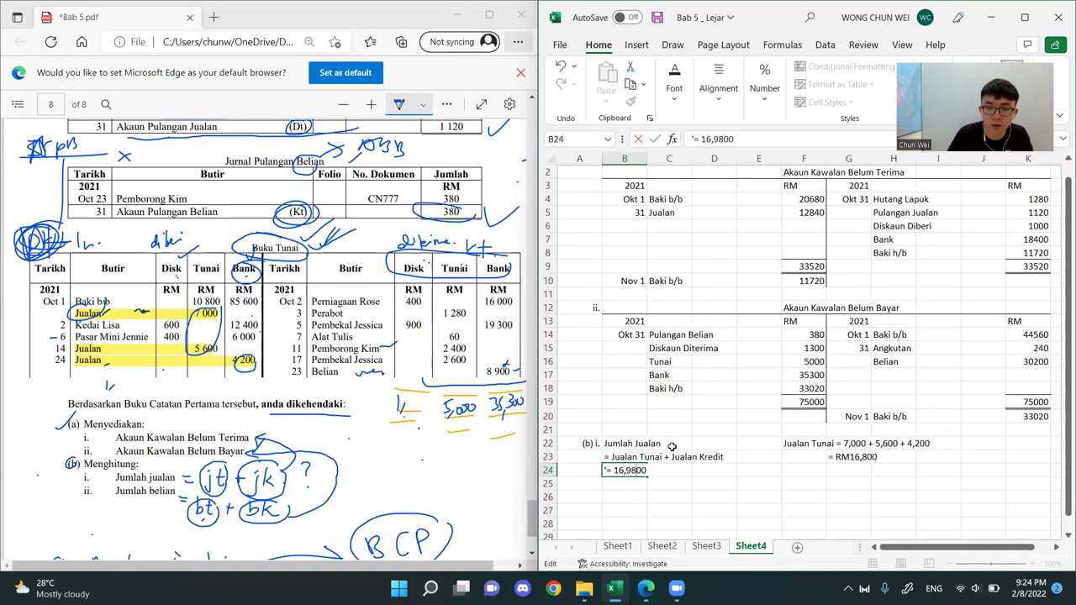
pyautogui.write('8')
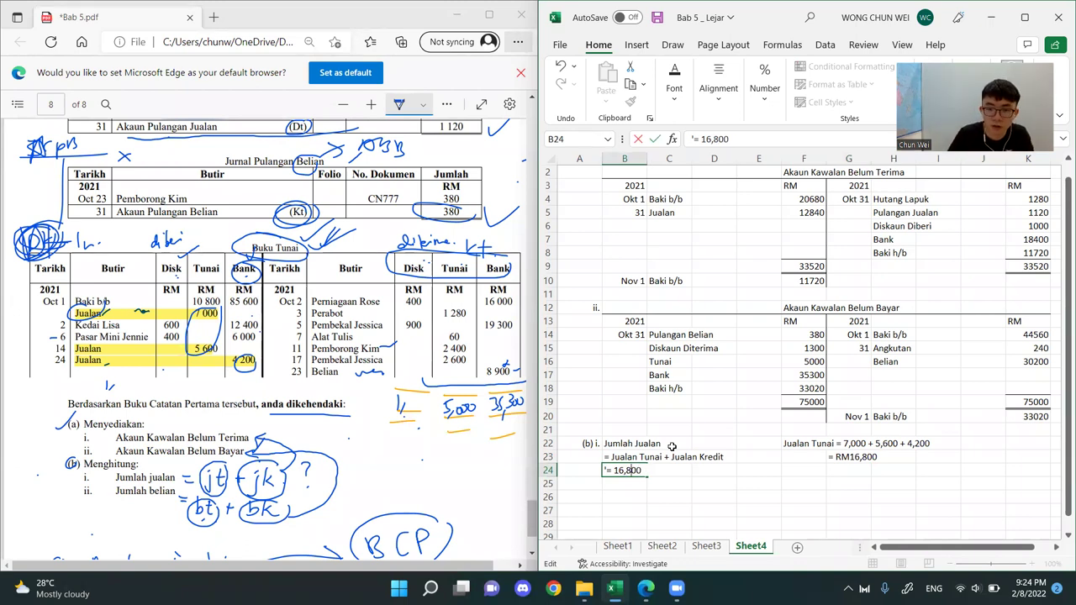
# Add a plus sign after 16,800 in the total sales calculation line in B24
pyautogui.press('Return')
pyautogui.doubleClick(639, 466)
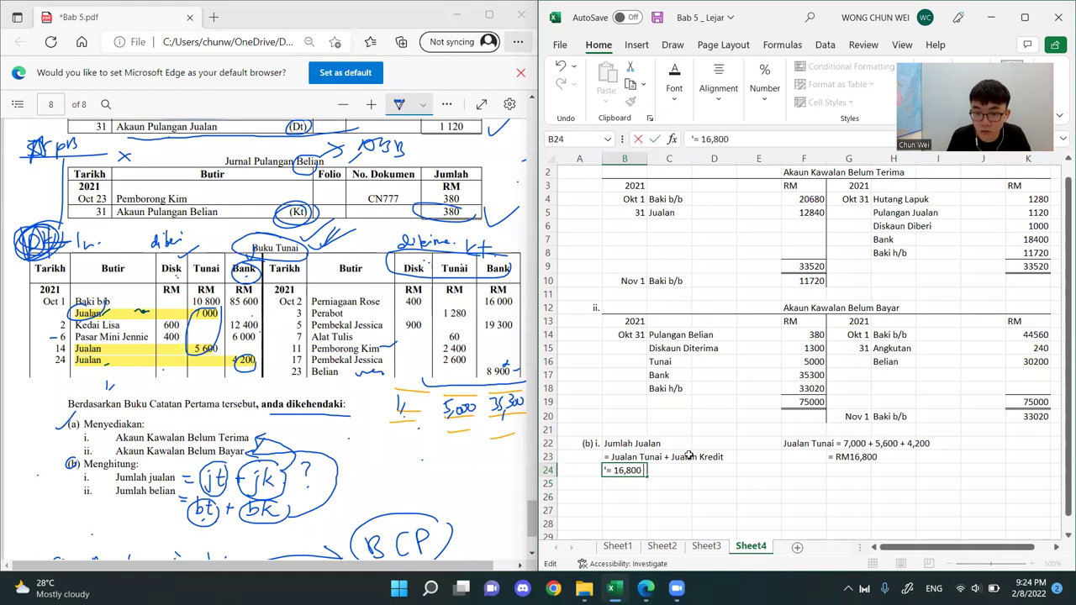
pyautogui.write('+')
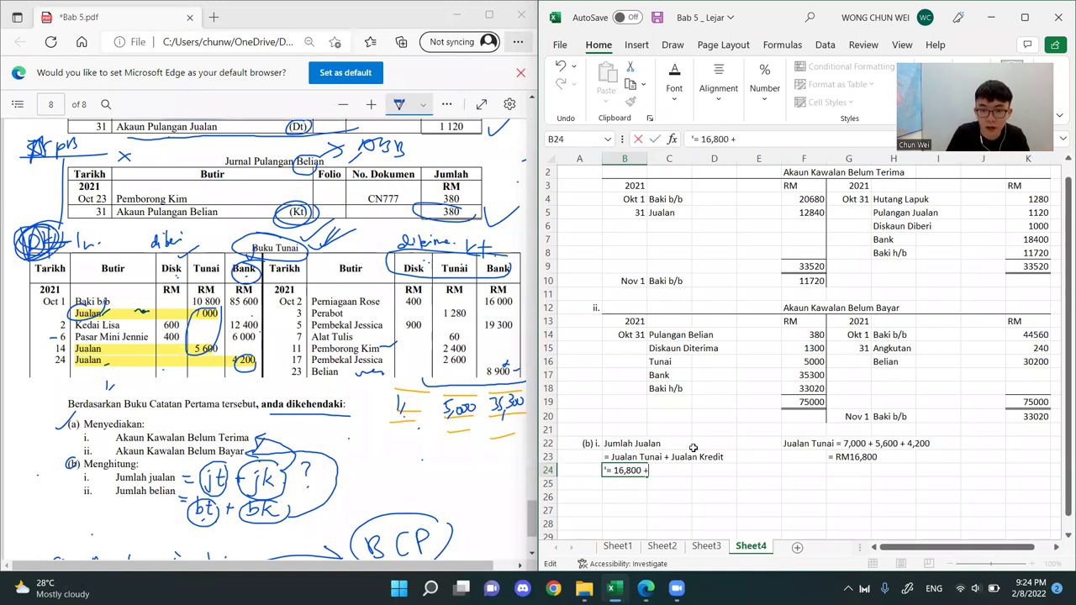
pyautogui.click(714, 485)
# Complete the B24 calculation line with the credit sales amount 12,840 from the Jualan entry in Akaun Kawalan Belum Terima
pyautogui.scroll(1, 690, 451)
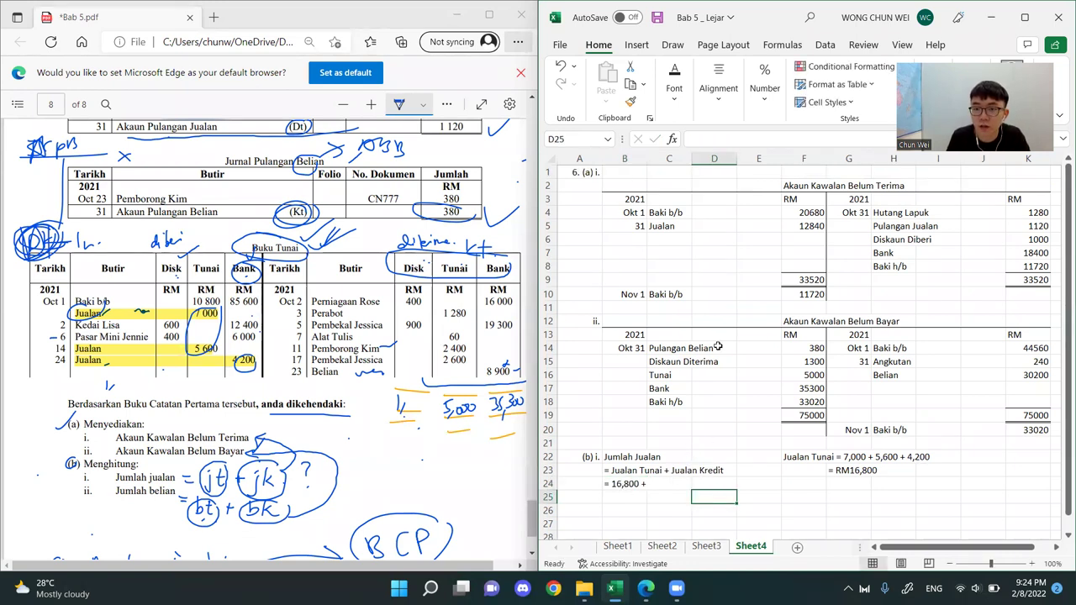
pyautogui.moveTo(661, 227); pyautogui.dragTo(807, 227)
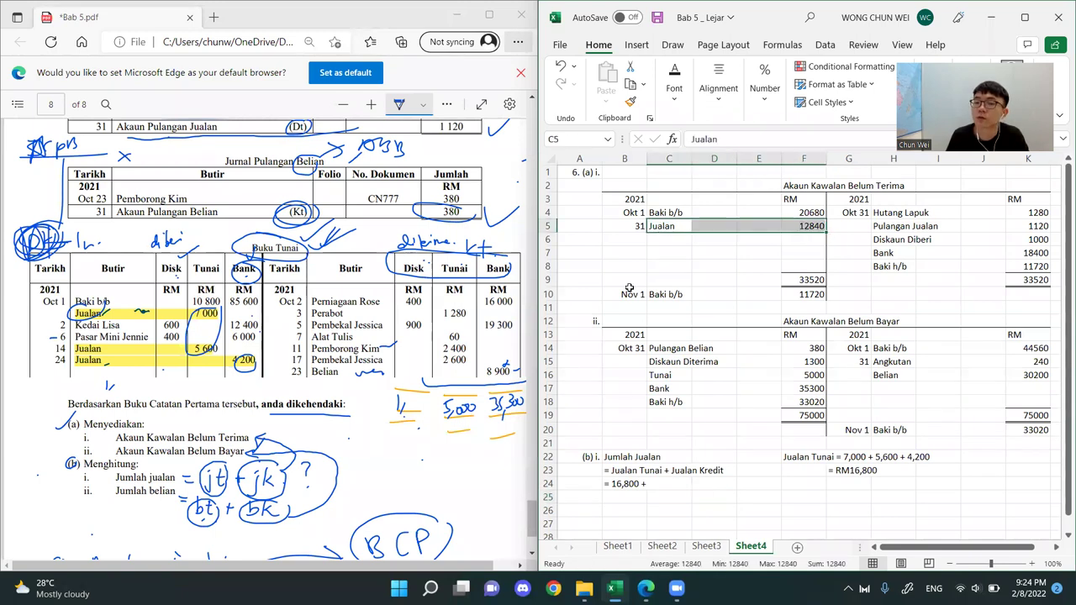
pyautogui.click(803, 293)
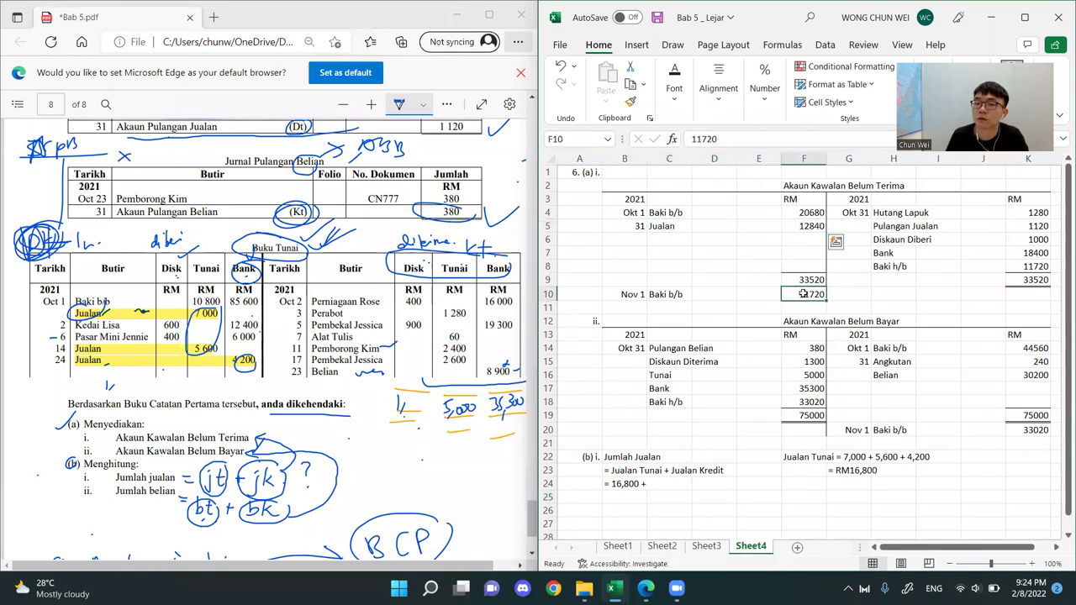
pyautogui.click(664, 224)
pyautogui.moveTo(806, 181)
pyautogui.mouseDown()
pyautogui.moveTo(869, 193)
pyautogui.moveTo(967, 290)
pyautogui.mouseUp()
pyautogui.click(706, 249)
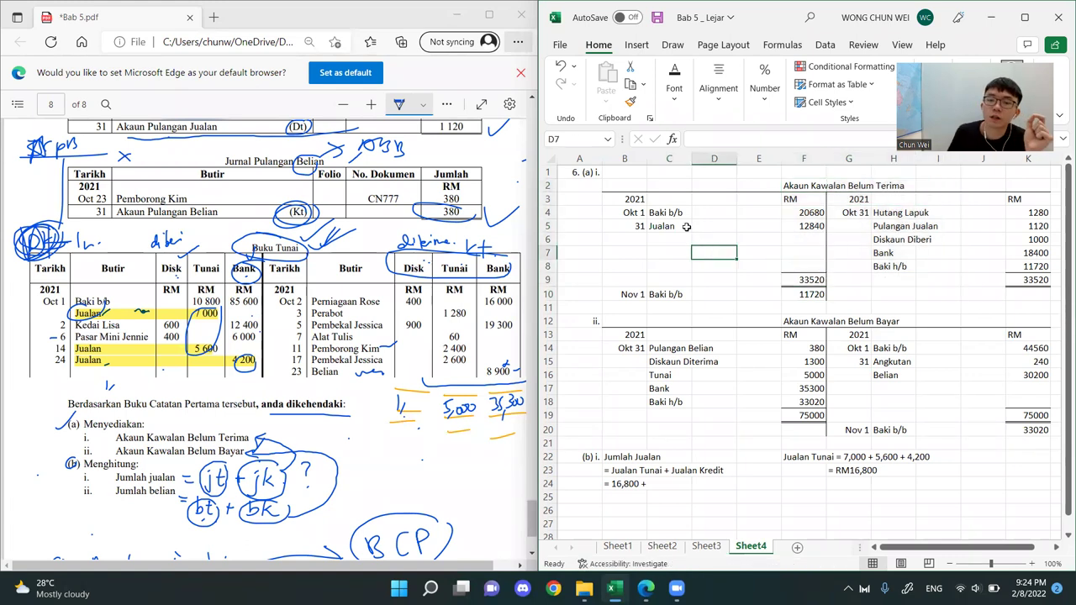
pyautogui.click(685, 227)
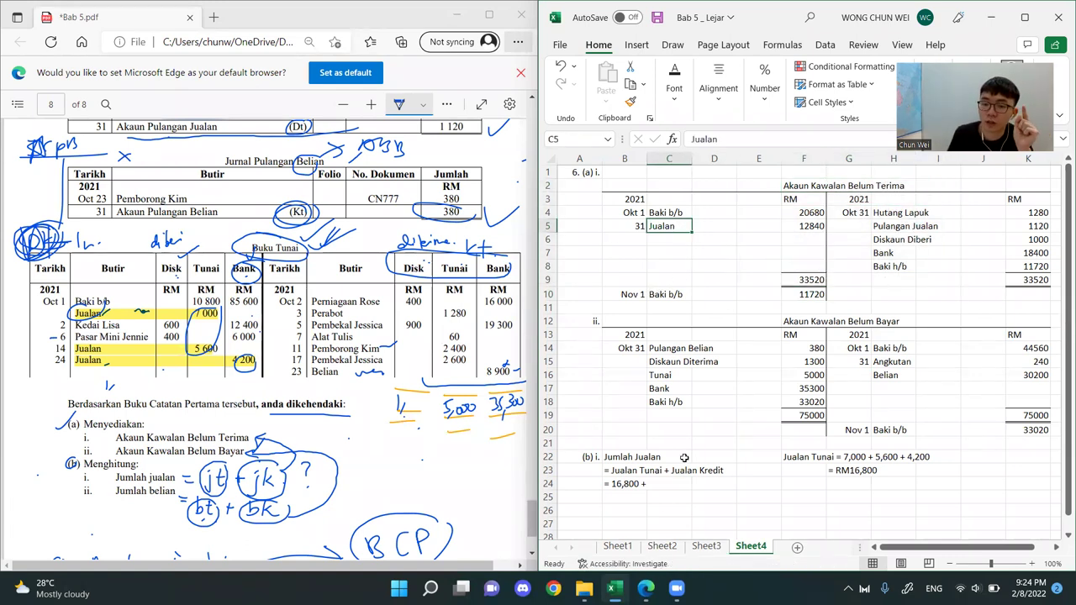
pyautogui.doubleClick(626, 483)
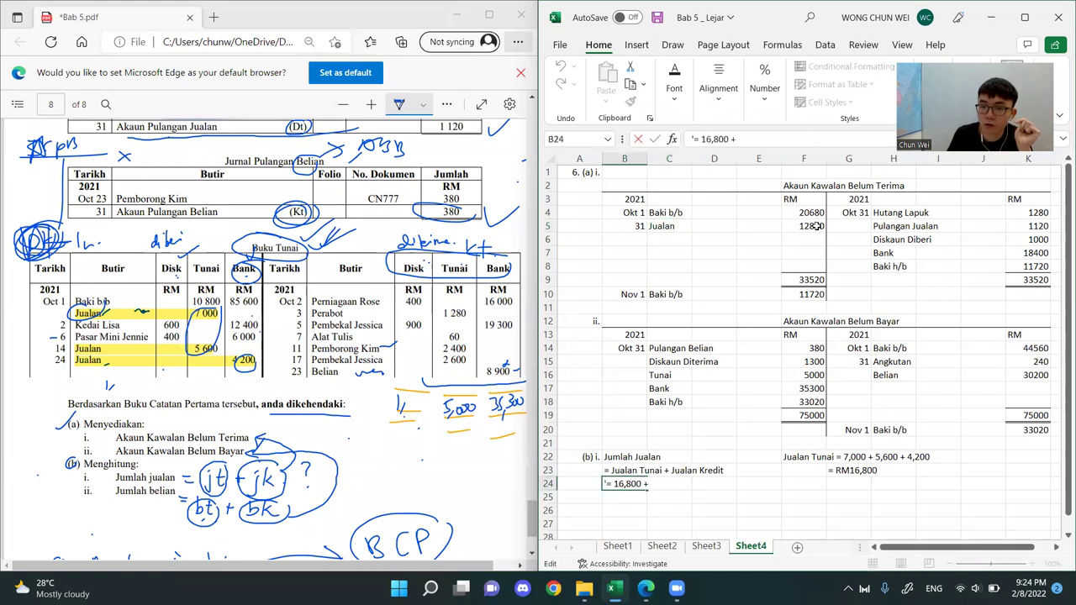
pyautogui.write('12,')
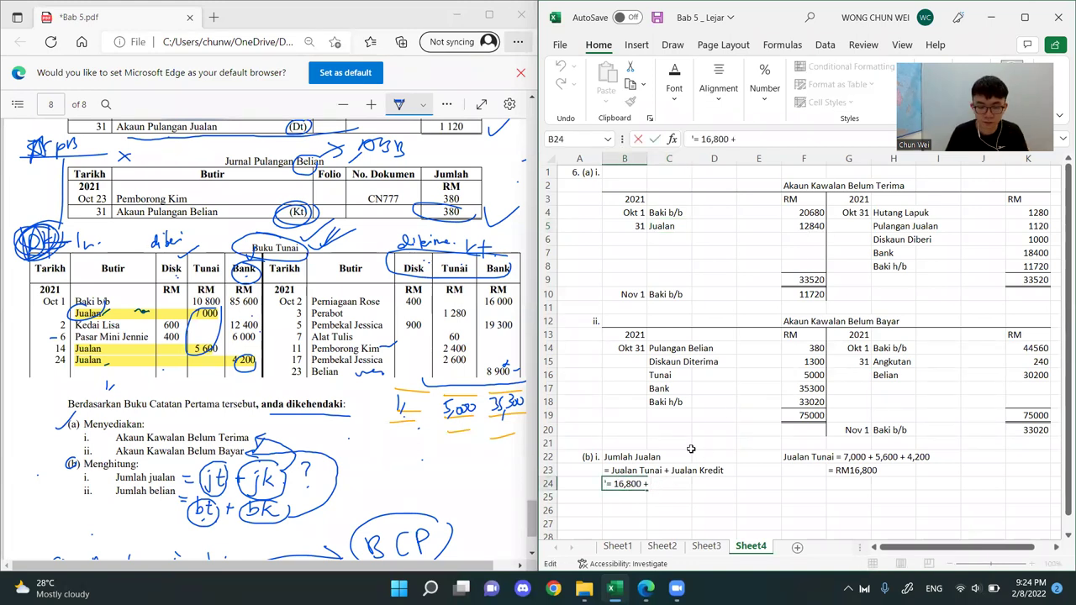
pyautogui.write('8')
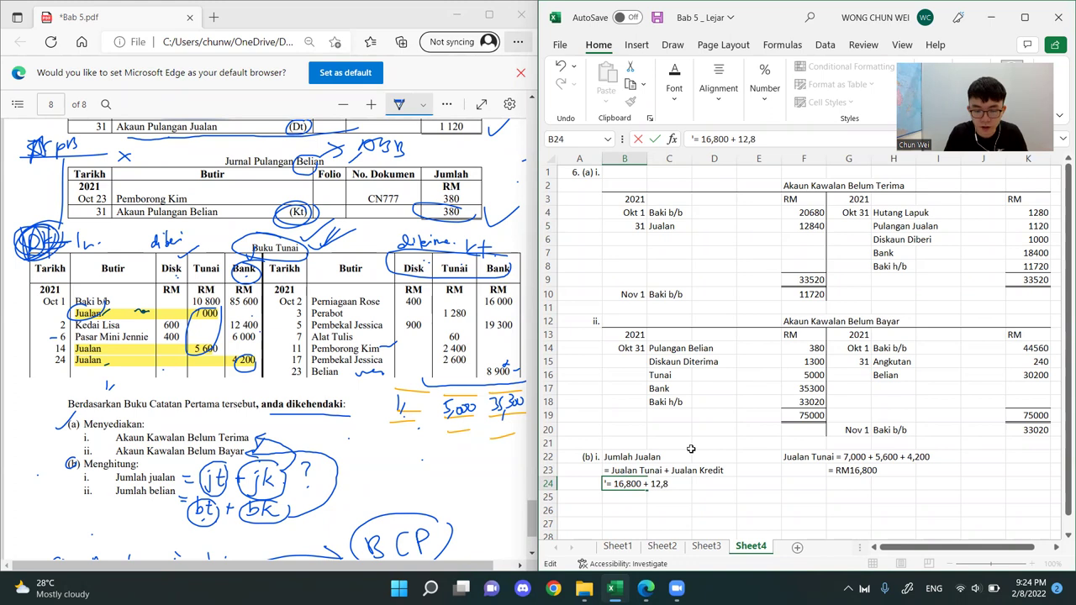
pyautogui.write('40')
pyautogui.press('Return')
# Enter the total sales result = RM29,640 as text in B25
pyautogui.write("'= RM")
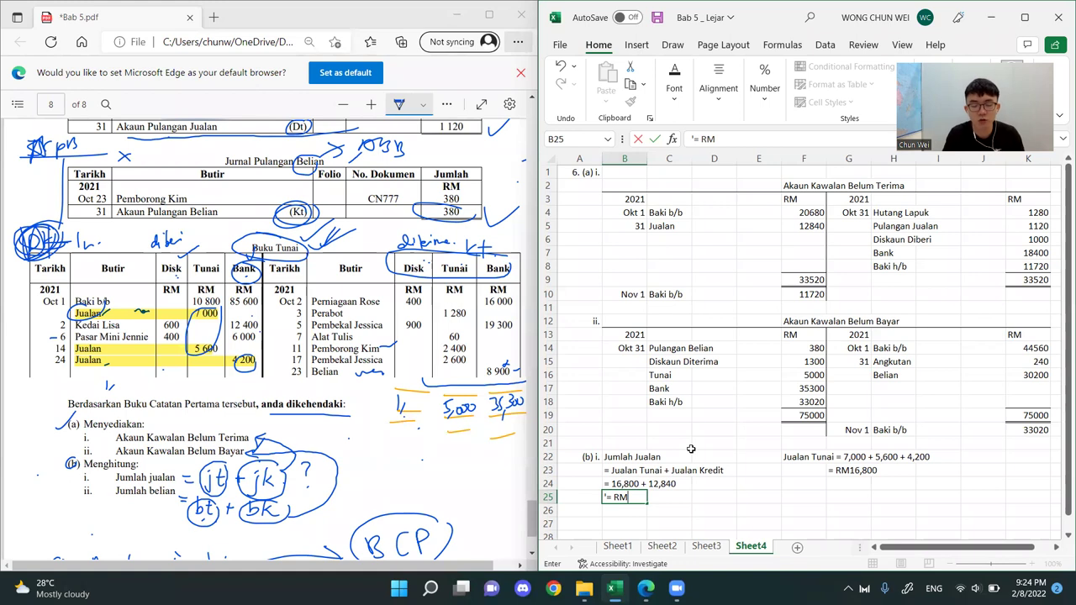
pyautogui.write('29,')
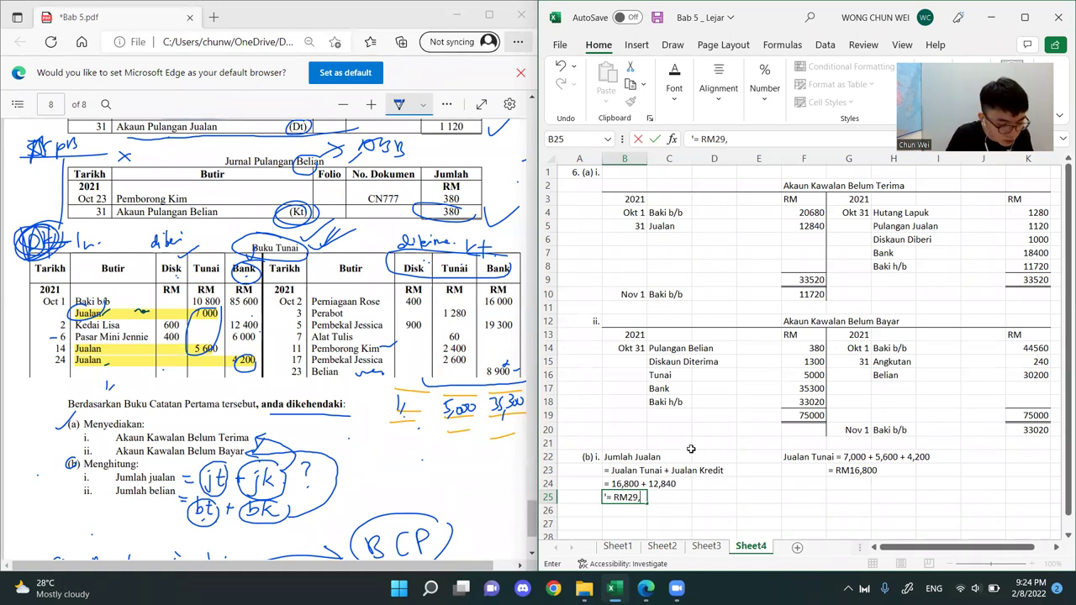
pyautogui.write('640')
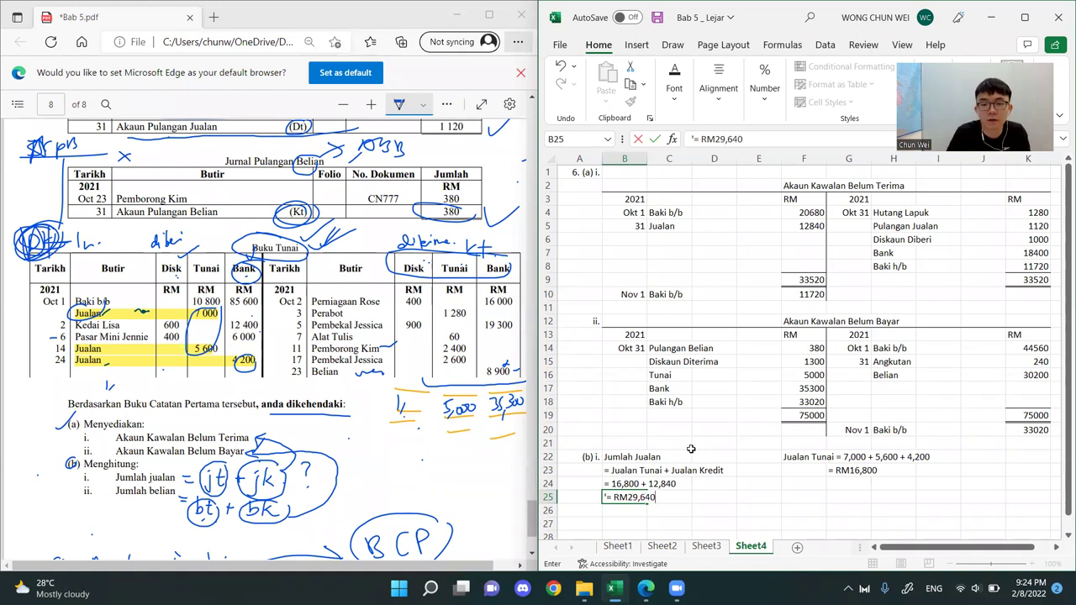
pyautogui.press('Return')
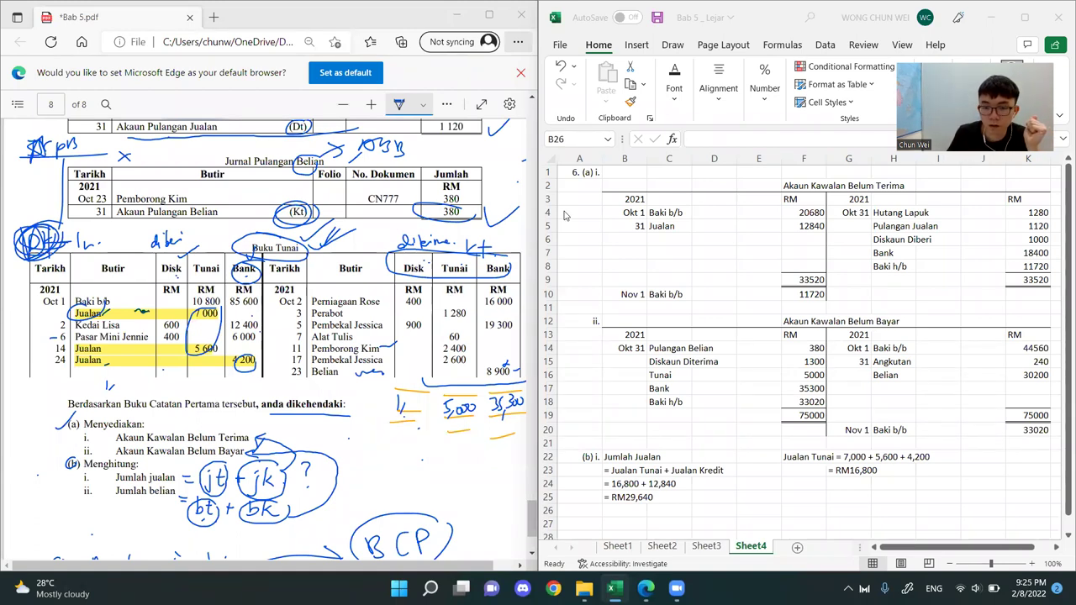
pyautogui.hotkey('alt', 'Tab')
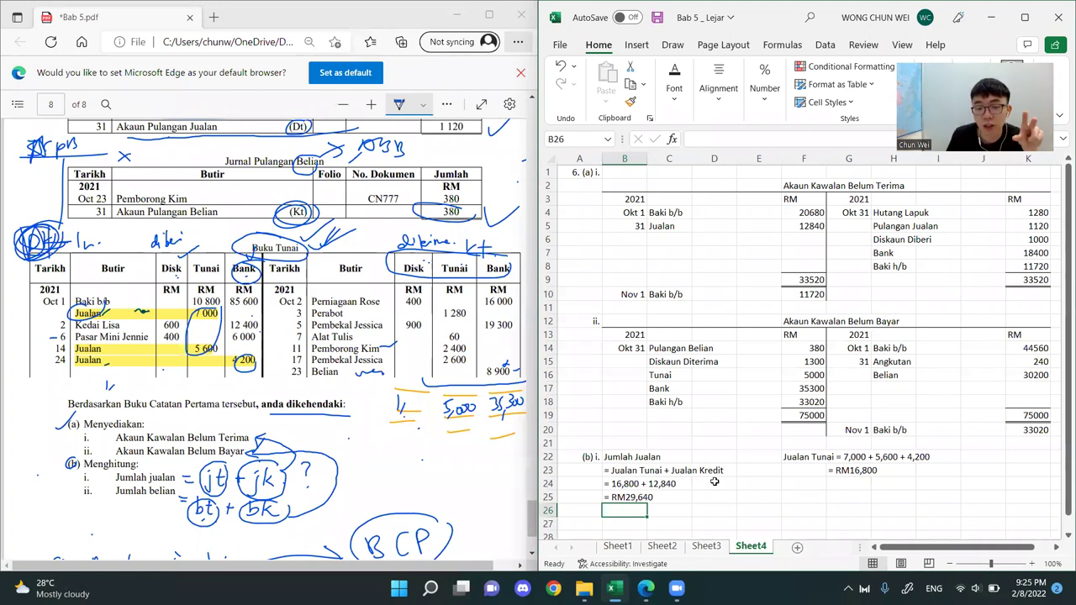
# Start part ii. in A27 and B27 with the heading Jumlah Belian, one blank row below the sales total
pyautogui.scroll(-1, 739, 432)
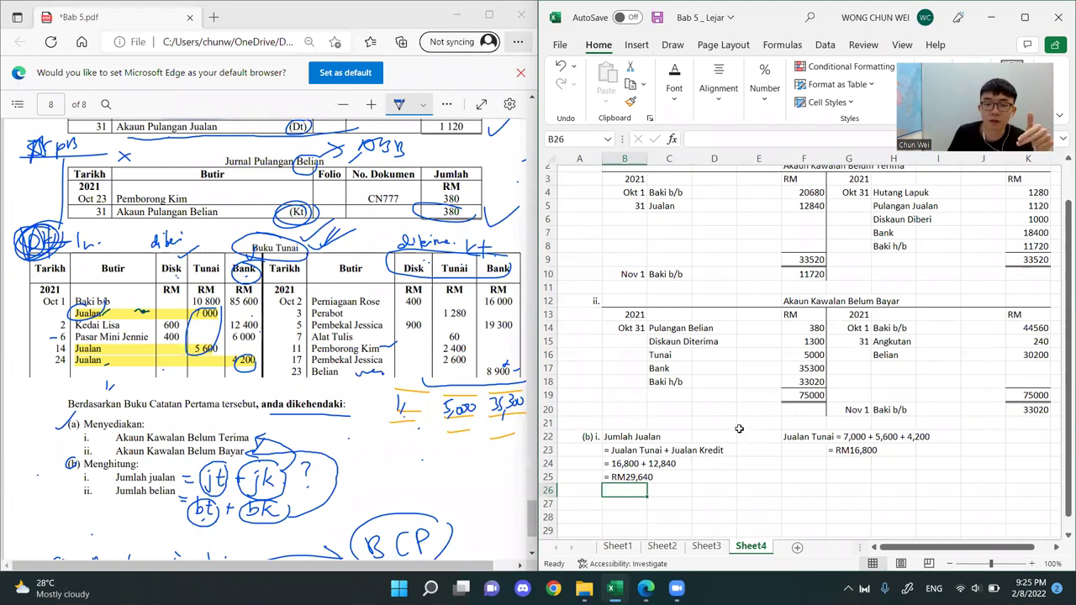
pyautogui.click(590, 480)
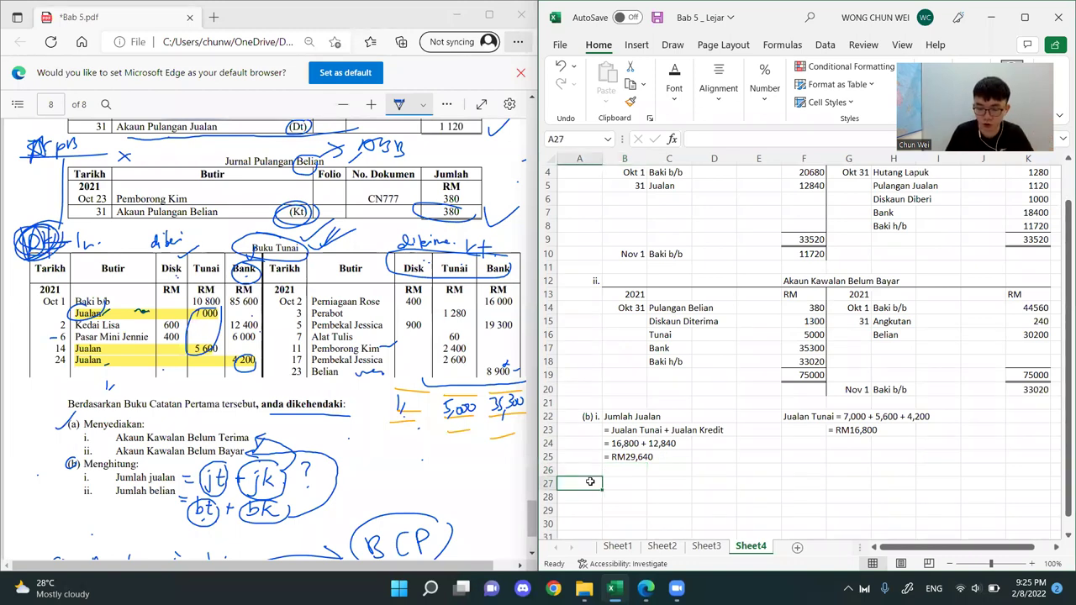
pyautogui.write('ii')
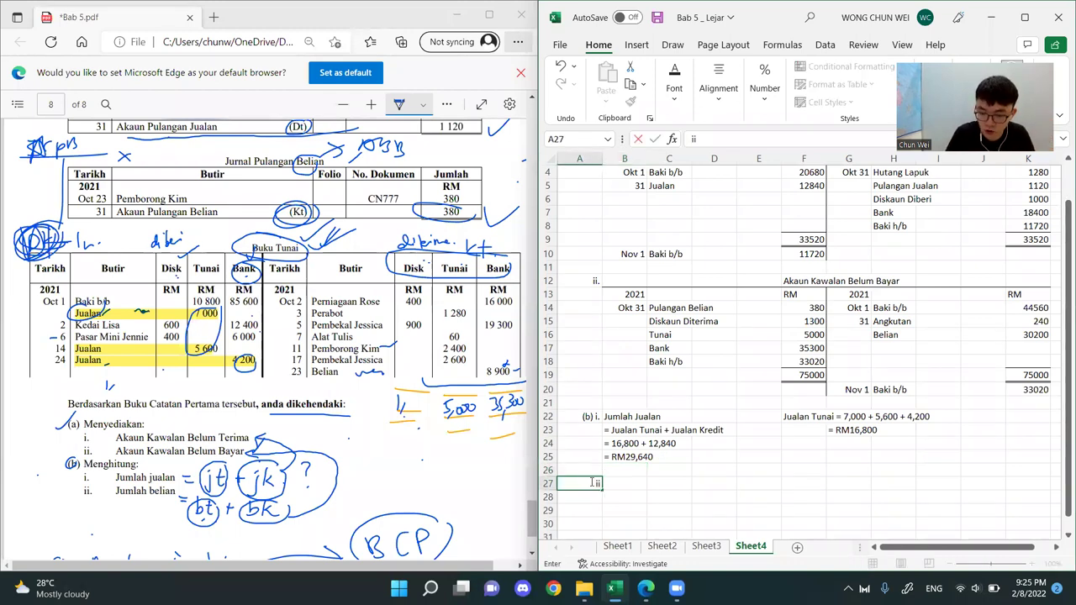
pyautogui.write('.')
pyautogui.press('Tab')
pyautogui.write('JUmlah ')
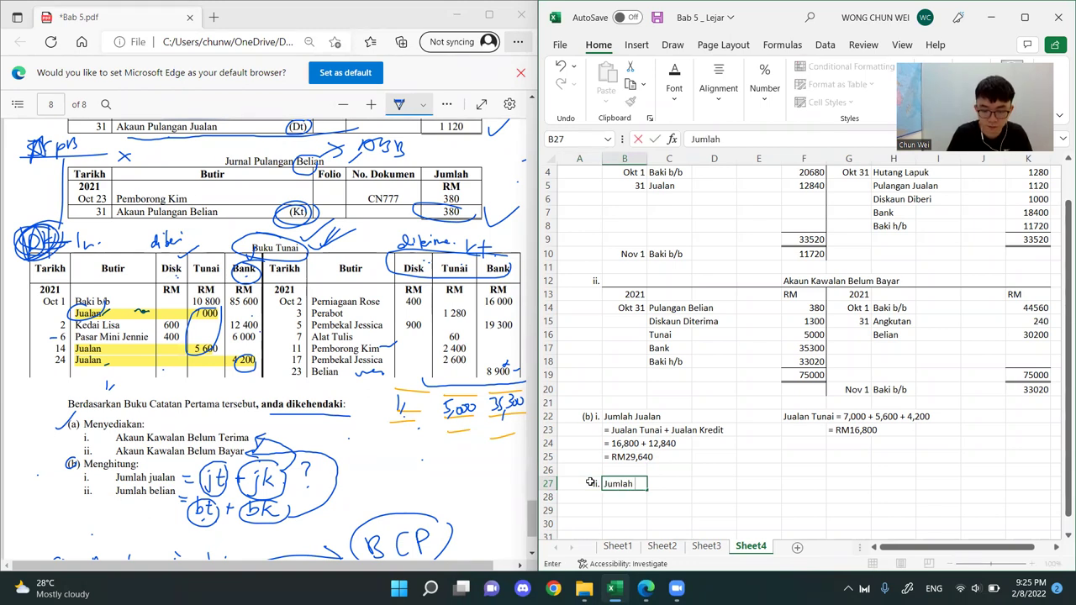
pyautogui.write('Beliua')
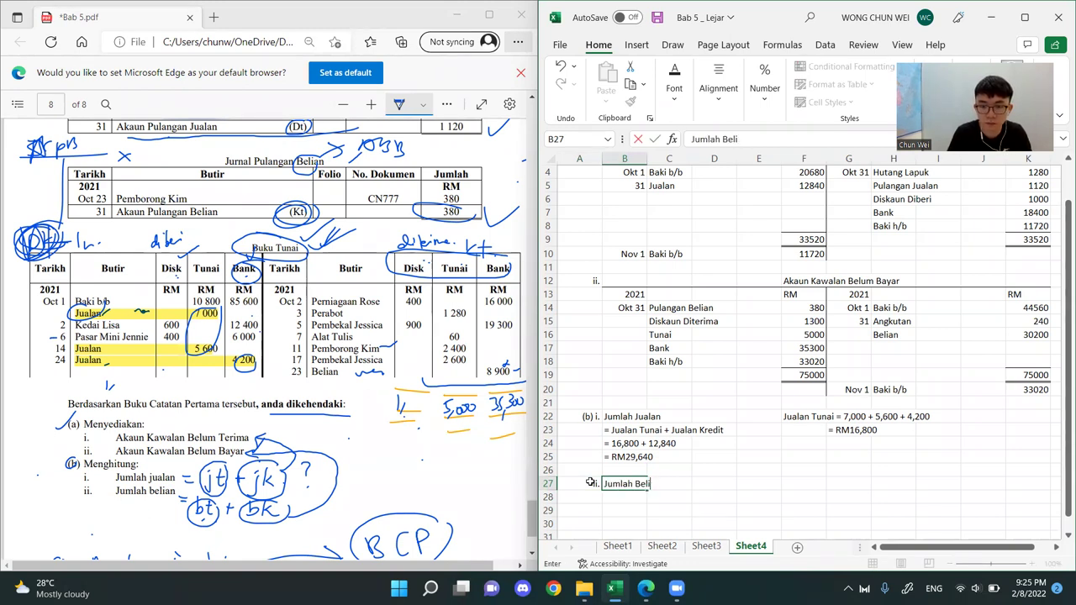
pyautogui.press('Return')
# Review the total sales working, matching the Jualan Kredit term in B23 to the Jualan entry in Akaun Kawalan Belum Terima
pyautogui.click(805, 469)
pyautogui.click(651, 442)
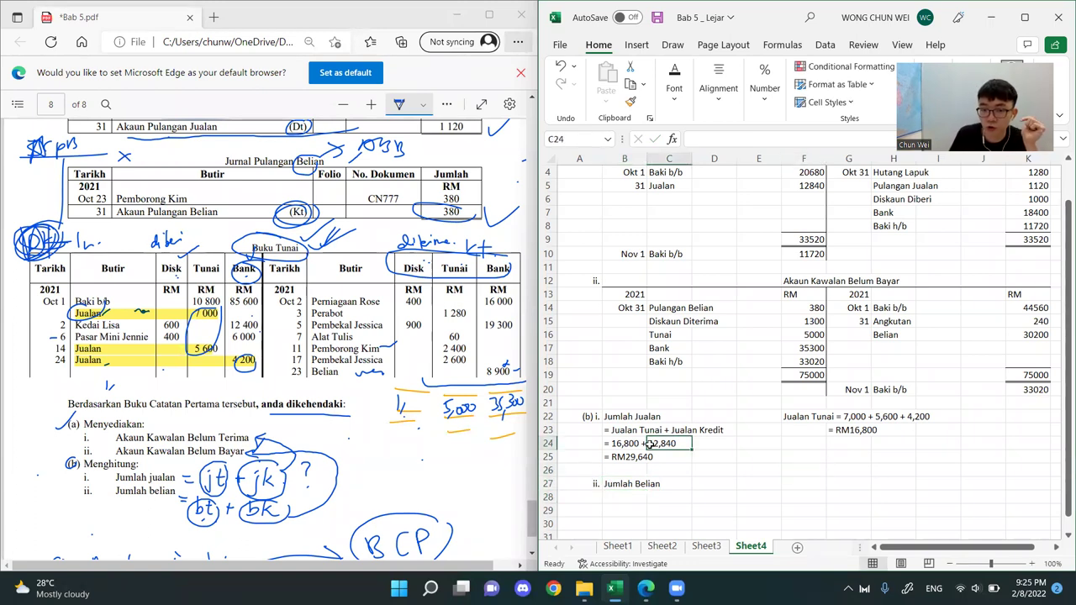
pyautogui.click(629, 461)
pyautogui.click(629, 429)
pyautogui.doubleClick(673, 430)
pyautogui.moveTo(672, 429); pyautogui.dragTo(727, 430)
pyautogui.scroll(1, 728, 370)
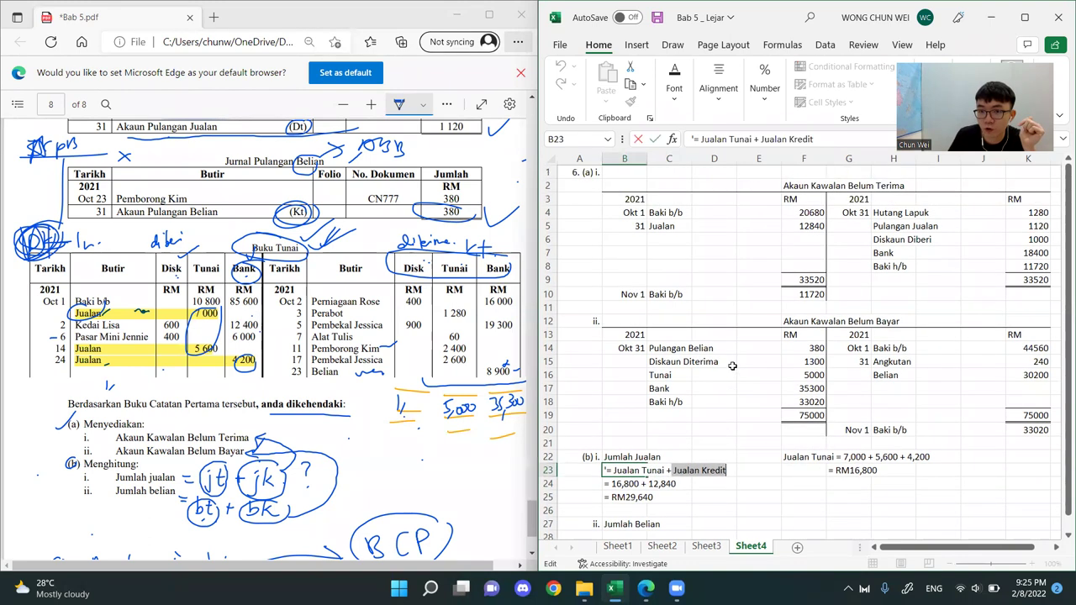
pyautogui.click(668, 227)
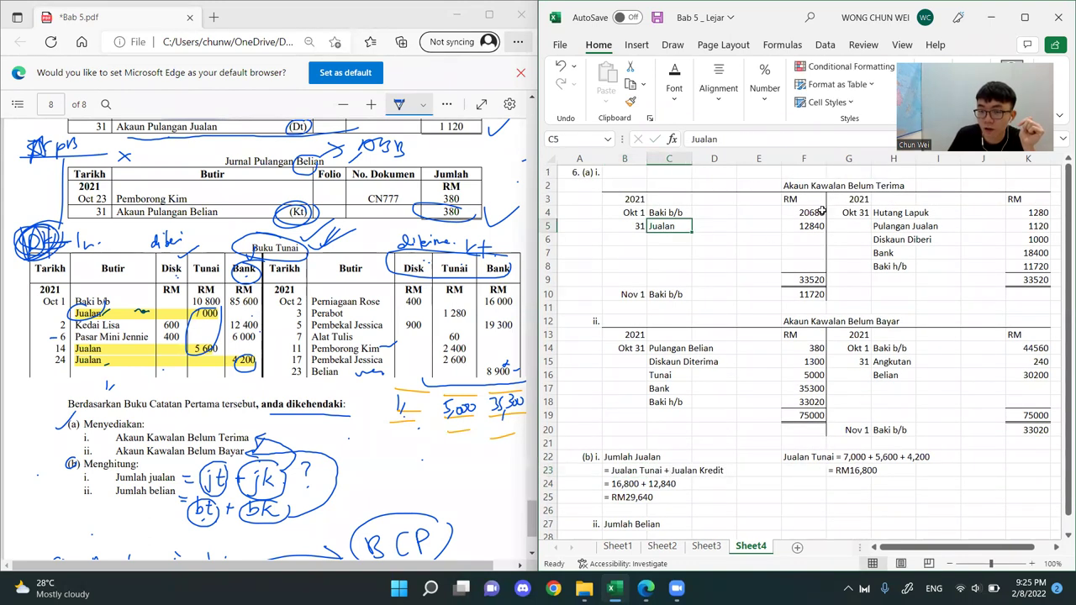
# In the Bab 5 PDF, circle the Jurnal Jualan title and its 12 840 total on page 7 in ink
pyautogui.scroll(5, 180, 292)
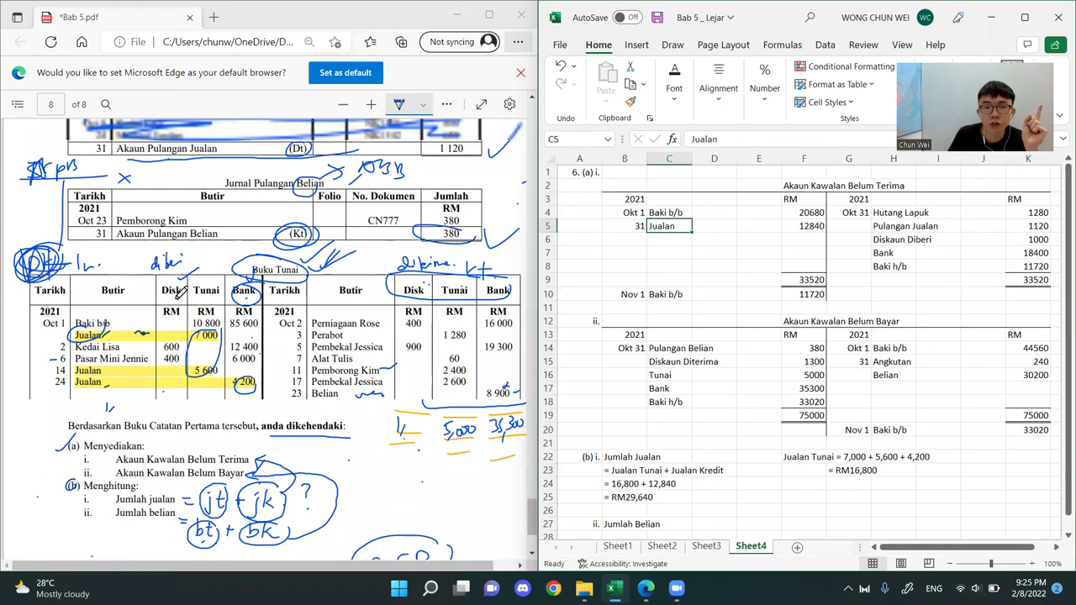
pyautogui.scroll(3, 180, 292)
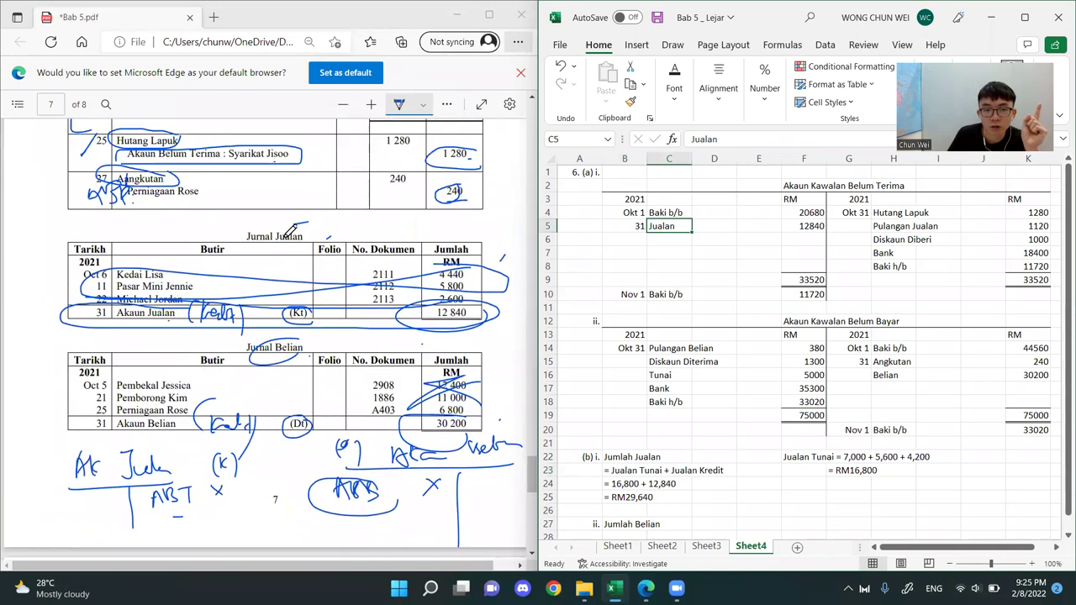
pyautogui.click(263, 219)
pyautogui.moveTo(263, 218)
pyautogui.mouseDown()
pyautogui.moveTo(285, 250)
pyautogui.moveTo(324, 228)
pyautogui.mouseUp()
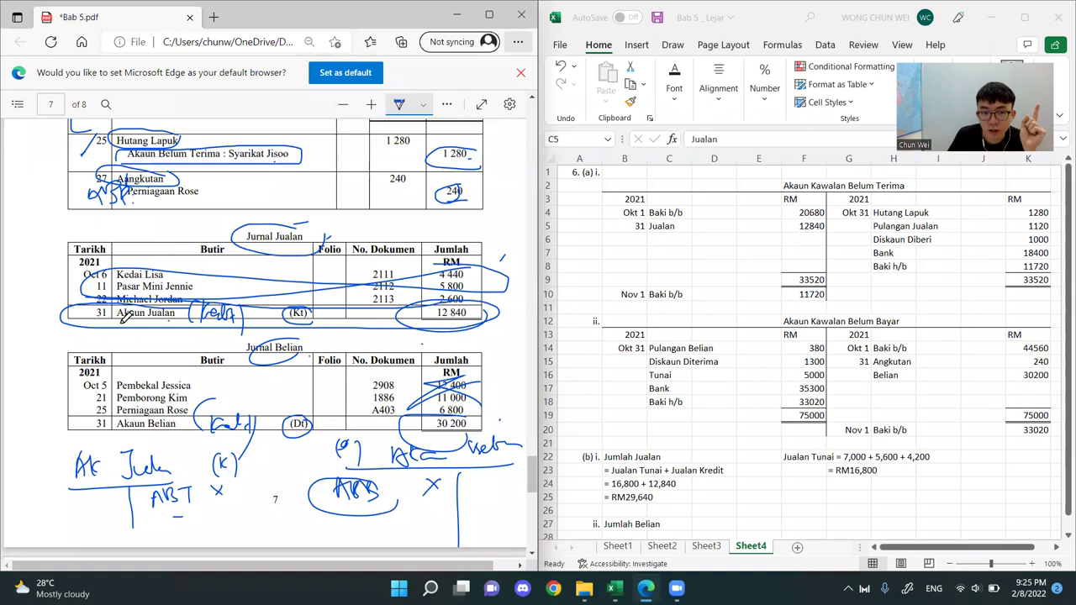
pyautogui.moveTo(464, 304)
pyautogui.mouseDown()
pyautogui.moveTo(432, 294)
pyautogui.moveTo(444, 325)
pyautogui.moveTo(479, 299)
pyautogui.moveTo(432, 305)
pyautogui.mouseUp()
# Compare the 12,840 in the B24 calculation line with the Jualan amount in F5 of the Excel sheet
pyautogui.click(655, 483)
pyautogui.doubleClick(651, 483)
pyautogui.moveTo(650, 483); pyautogui.dragTo(693, 484)
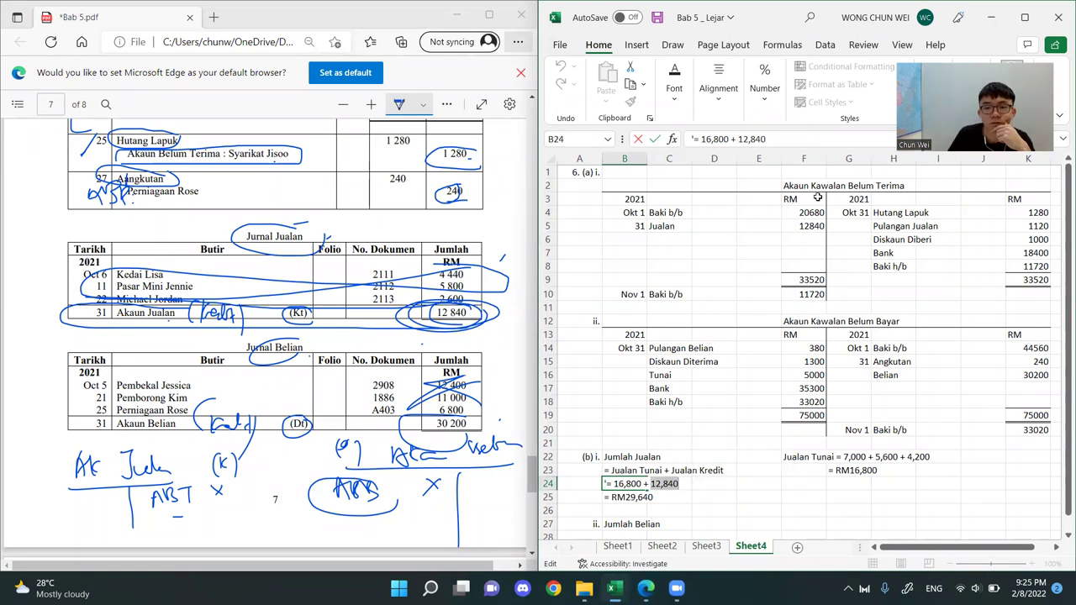
pyautogui.click(811, 224)
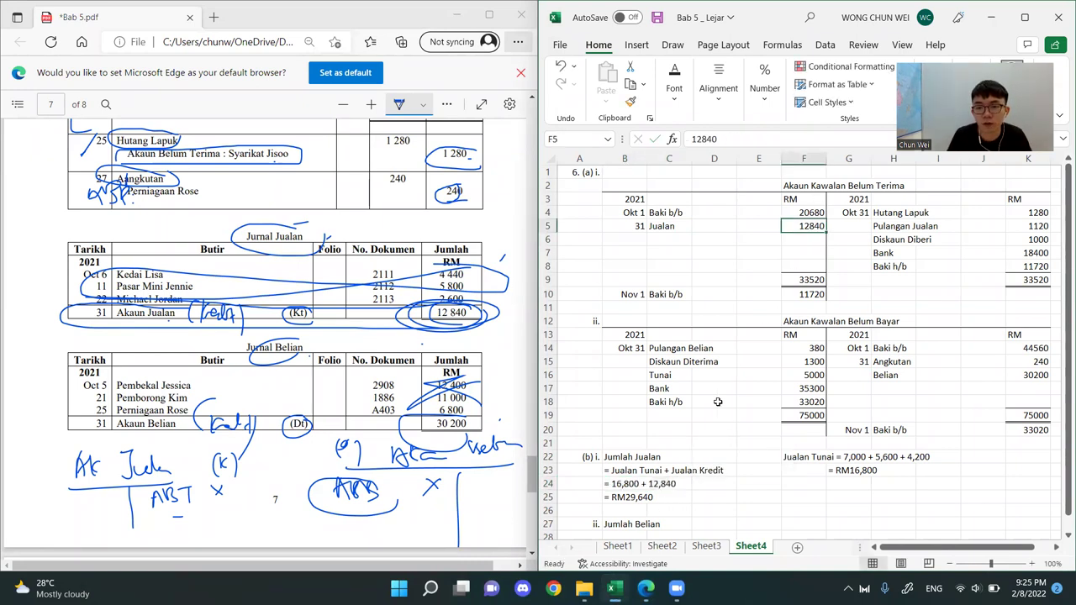
pyautogui.keyDown('ctrl'); pyautogui.click(668, 485); pyautogui.keyUp('ctrl')
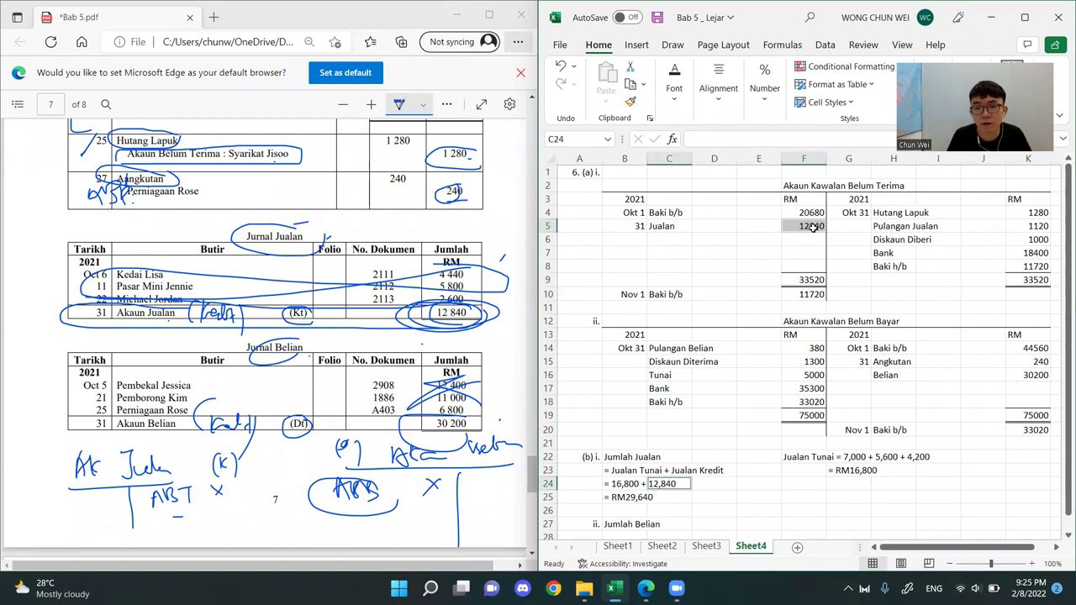
pyautogui.click(754, 414)
# Copy the total sales formula text from B23 into B28, below the Jumlah Belian heading
pyautogui.scroll(-4, 715, 370)
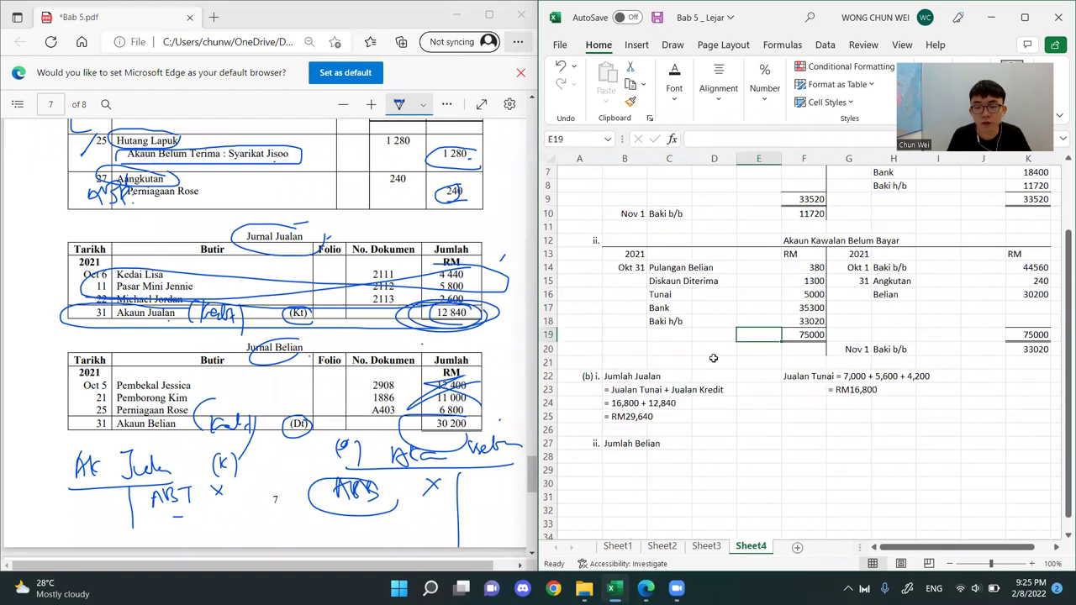
pyautogui.click(615, 364)
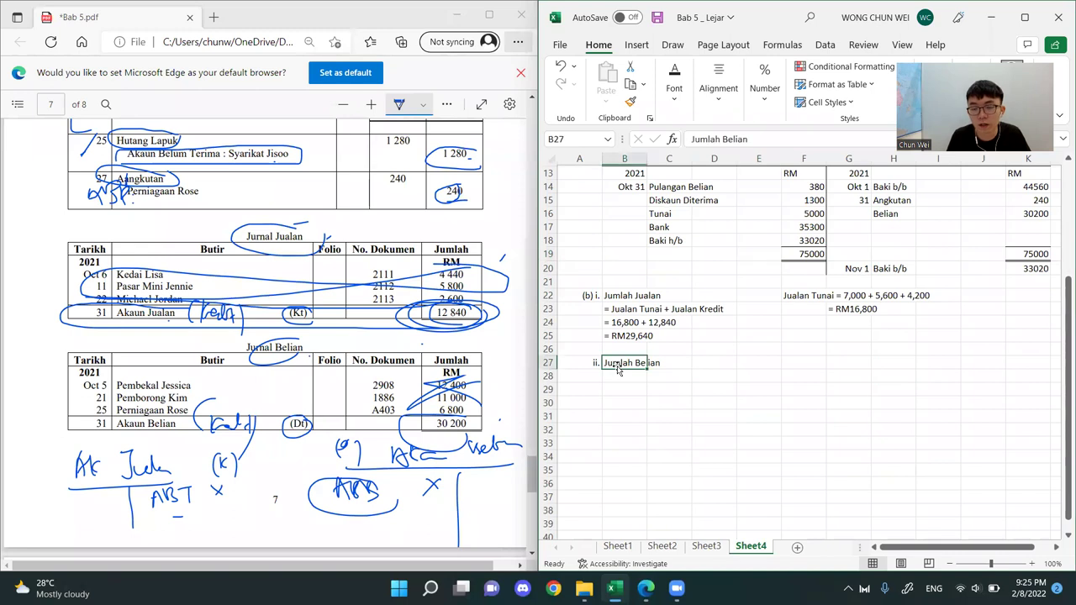
pyautogui.click(631, 309)
pyautogui.hotkey('ctrl', 'c')
pyautogui.click(622, 372)
pyautogui.hotkey('ctrl', 'v')
# Change the first term of the copied formula text in B28 to Belian Tunai
pyautogui.doubleClick(642, 375)
pyautogui.press('BackSpace')
pyautogui.press('BackSpace')
pyautogui.press('BackSpace')
pyautogui.press('BackSpace')
pyautogui.press('BackSpace')
pyautogui.press('BackSpace')
pyautogui.press('BackSpace')
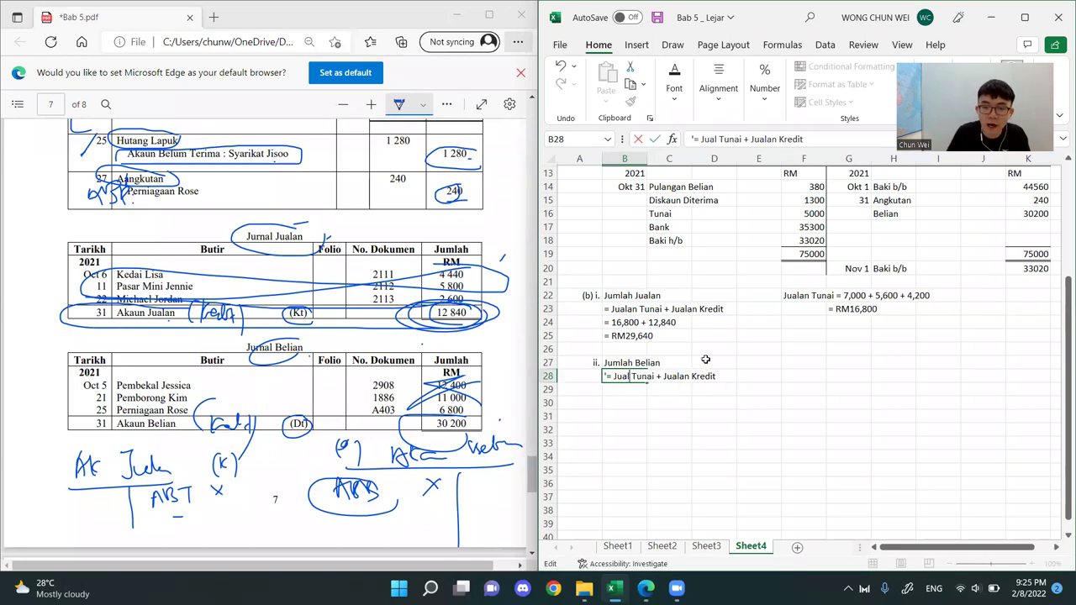
pyautogui.write('Belian')
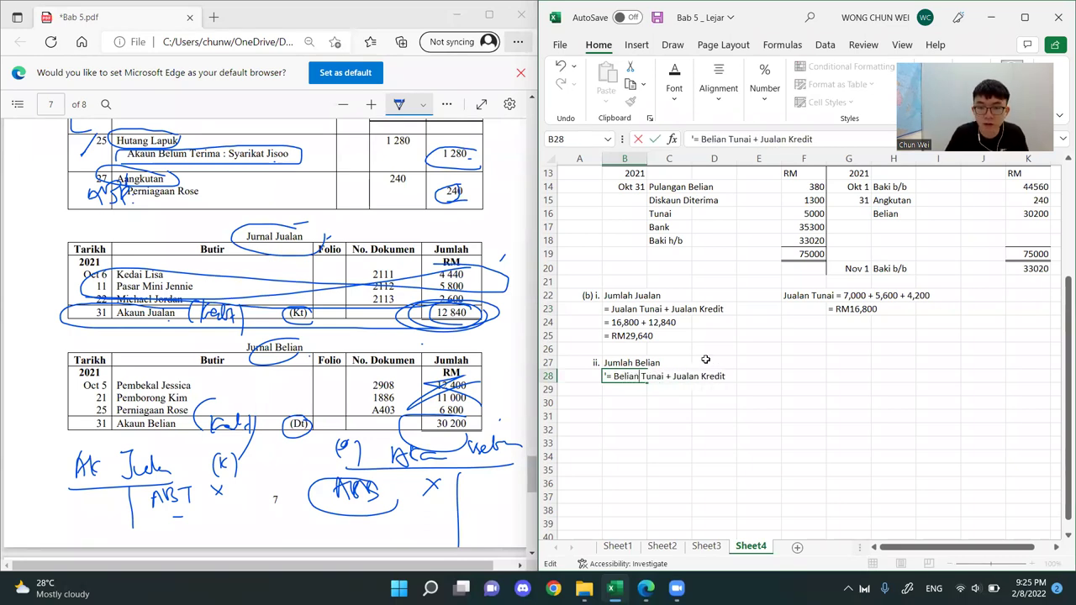
# Change the second term in B28 to Belian Kredit so the line reads = Belian Tunai + Belian Kredit
pyautogui.press('Right')
pyautogui.press('Right')
pyautogui.press('BackSpace')
pyautogui.press('BackSpace')
pyautogui.press('BackSpace')
pyautogui.press('BackSpace')
pyautogui.press('BackSpace')
pyautogui.press('BackSpace')
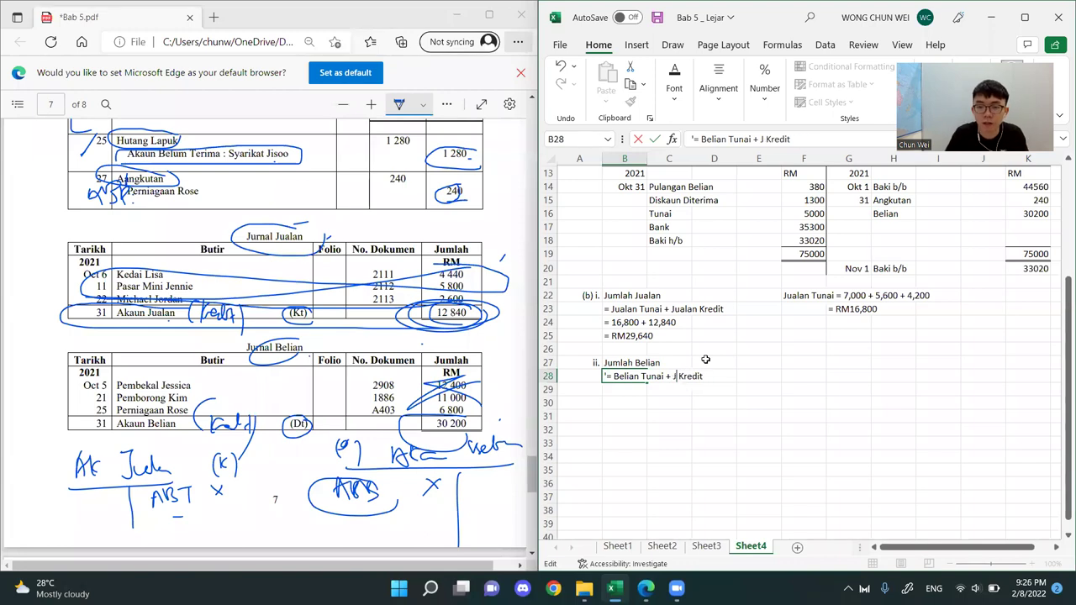
pyautogui.write('Belian')
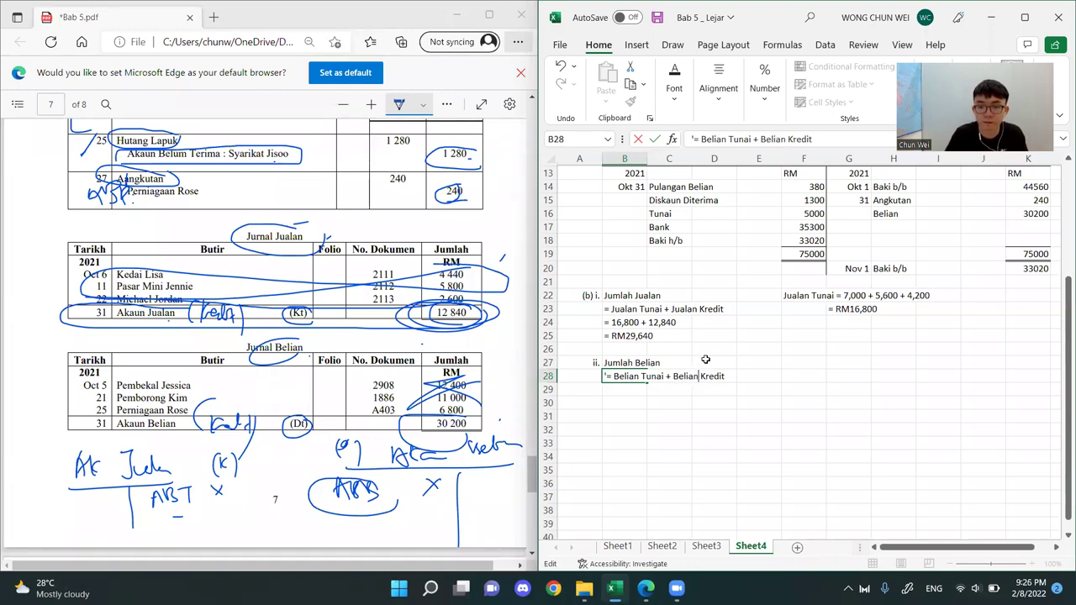
# Accept the purchases formula text in B28 and start the calculation line in B29 with an equals sign stored as text
pyautogui.press('Return')
pyautogui.write("'")
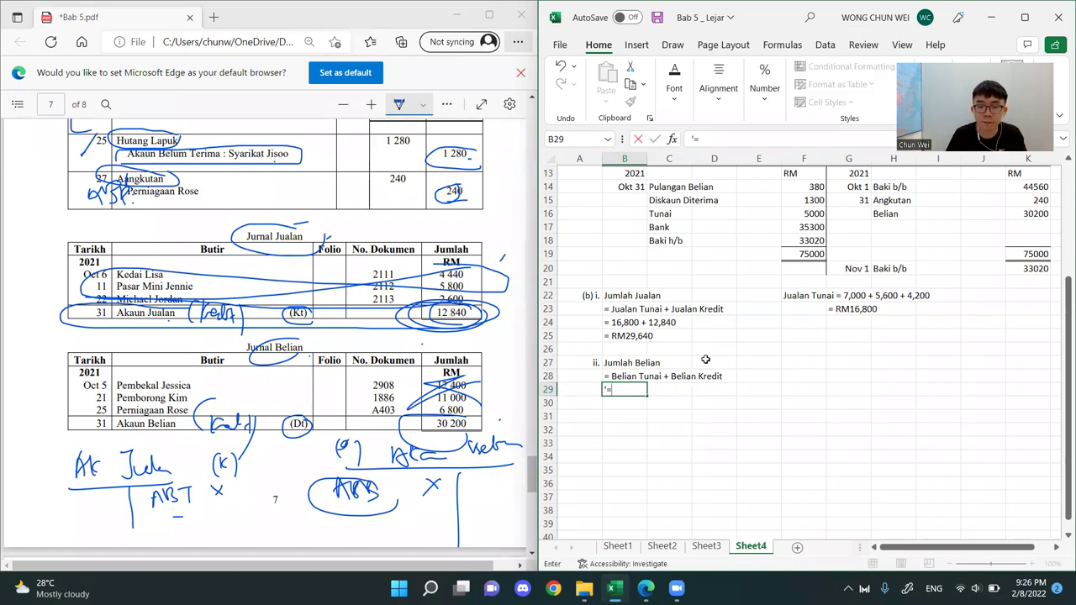
pyautogui.write('=')
pyautogui.click(761, 362)
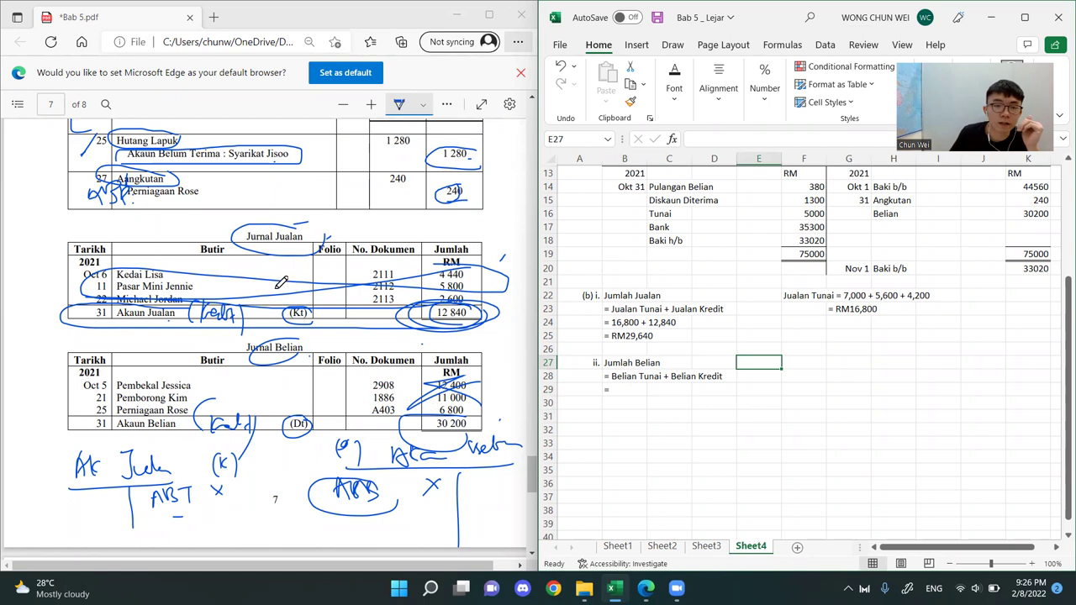
# Circle the credit side of the Buku Tunai in the PDF in ink and outline its day 23 Belian row
pyautogui.scroll(-4, 246, 317)
pyautogui.scroll(-3, 247, 317)
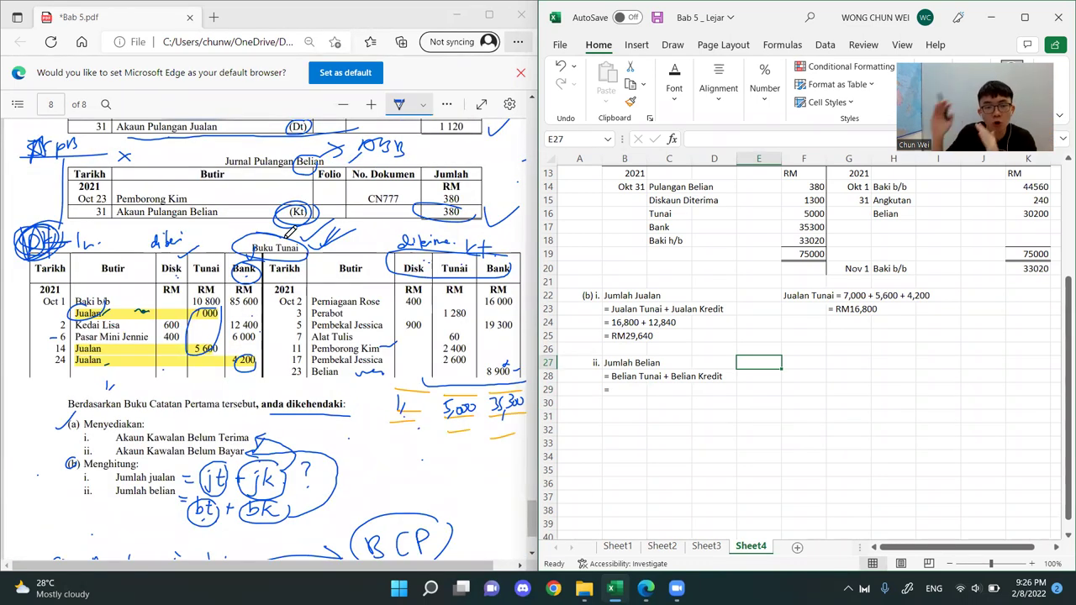
pyautogui.moveTo(303, 398)
pyautogui.mouseDown()
pyautogui.moveTo(299, 378)
pyautogui.moveTo(439, 207)
pyautogui.moveTo(500, 234)
pyautogui.moveTo(443, 397)
pyautogui.moveTo(258, 377)
pyautogui.mouseUp()
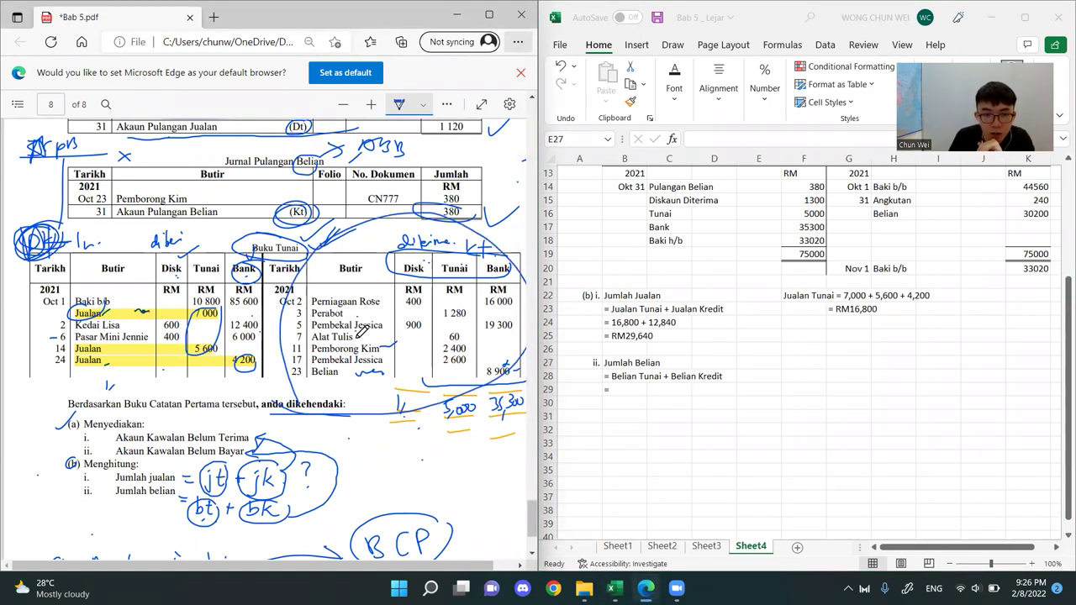
pyautogui.moveTo(336, 374)
pyautogui.mouseDown()
pyautogui.moveTo(509, 378)
pyautogui.moveTo(517, 364)
pyautogui.mouseUp()
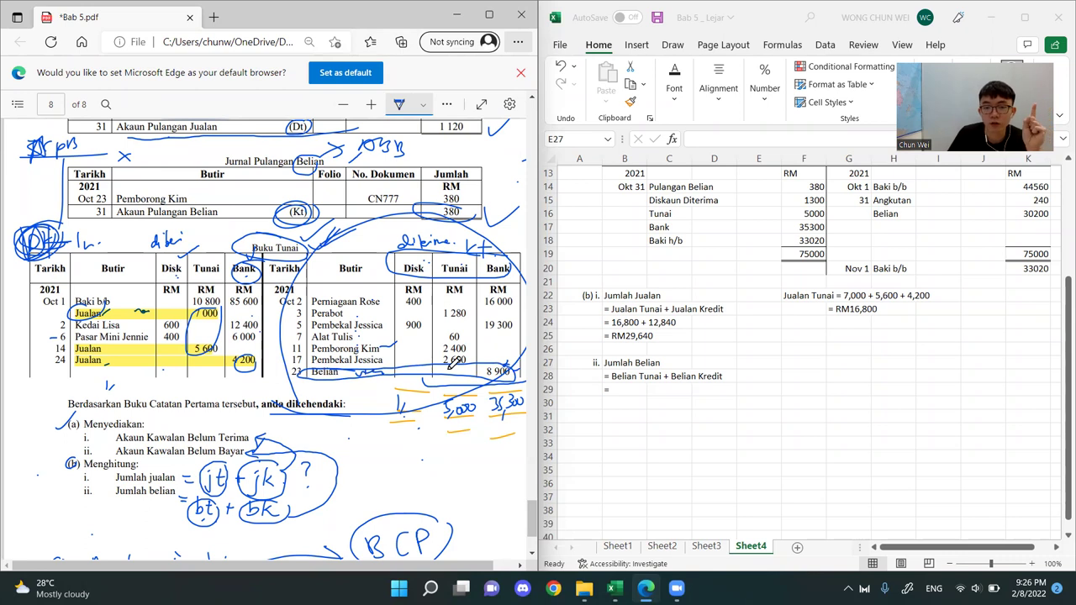
# Complete the total purchases calculation line in B29 as = 8,900 + 30,200, using the Belian amounts from the Buku Tunai and Jurnal Belian
pyautogui.click(634, 391)
pyautogui.doubleClick(629, 389)
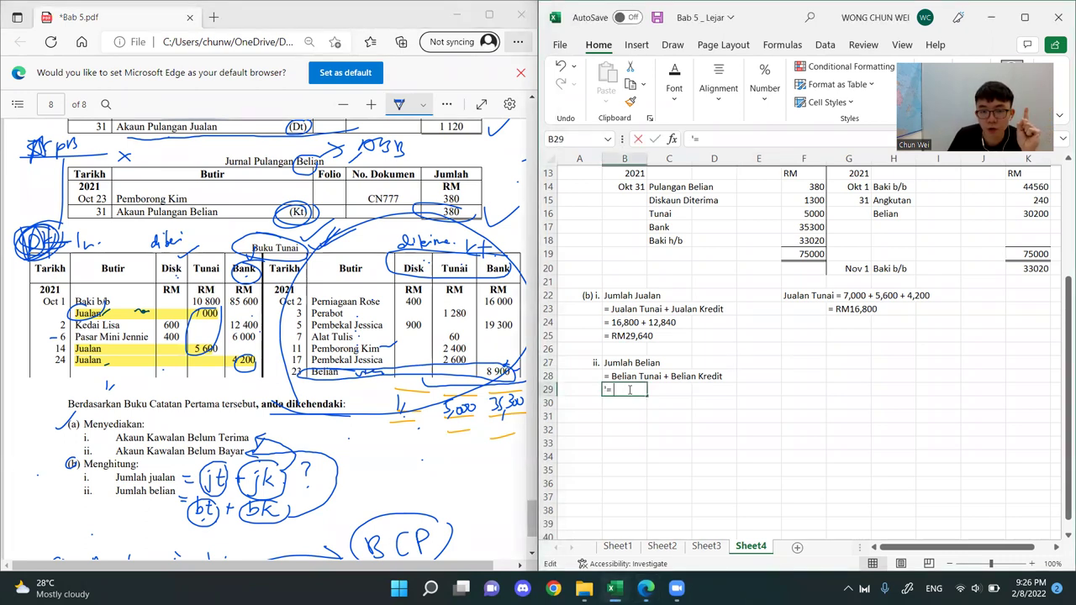
pyautogui.write('8,900 +')
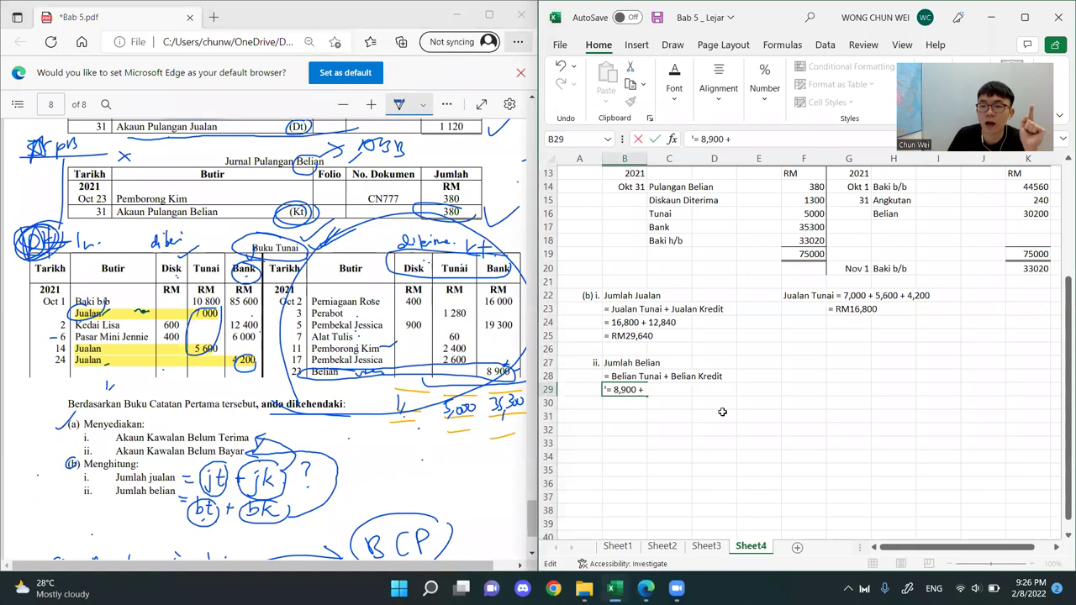
pyautogui.scroll(3, 722, 411)
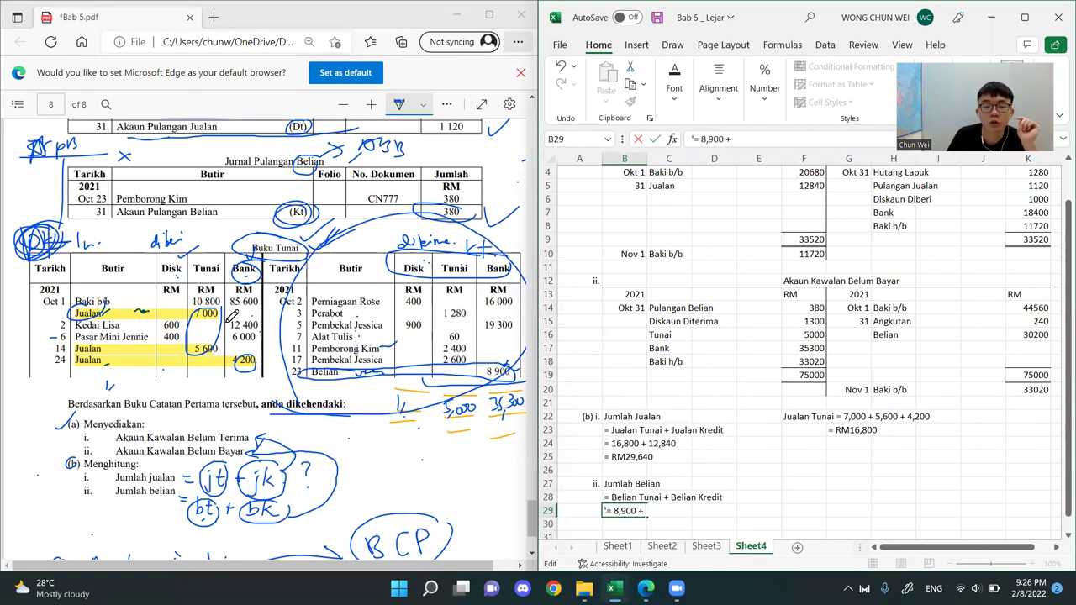
pyautogui.scroll(5, 232, 316)
pyautogui.scroll(5, 232, 316)
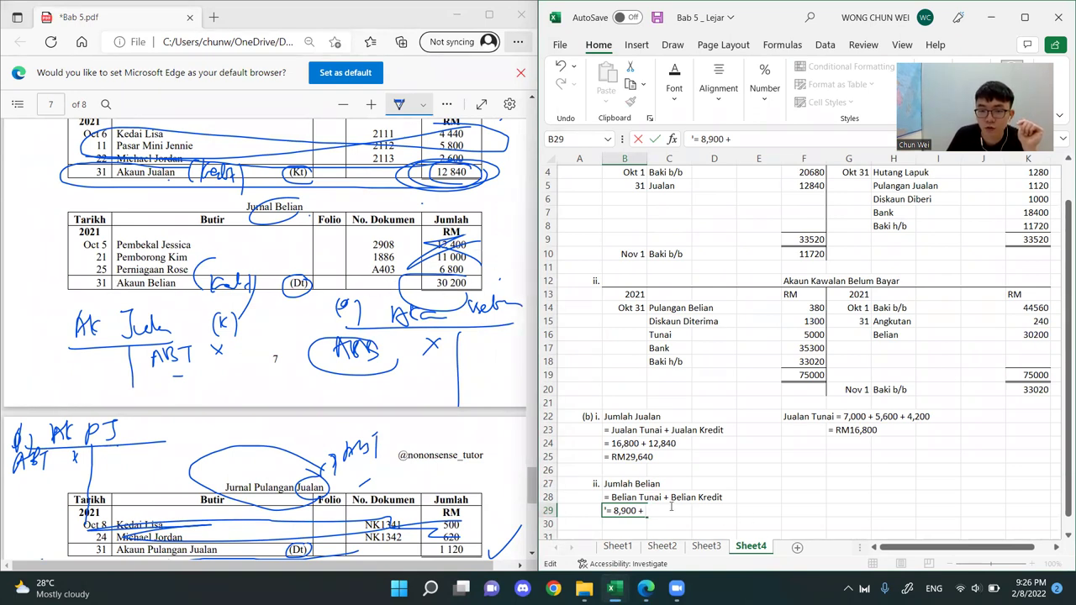
pyautogui.write('30,200')
pyautogui.press('Return')
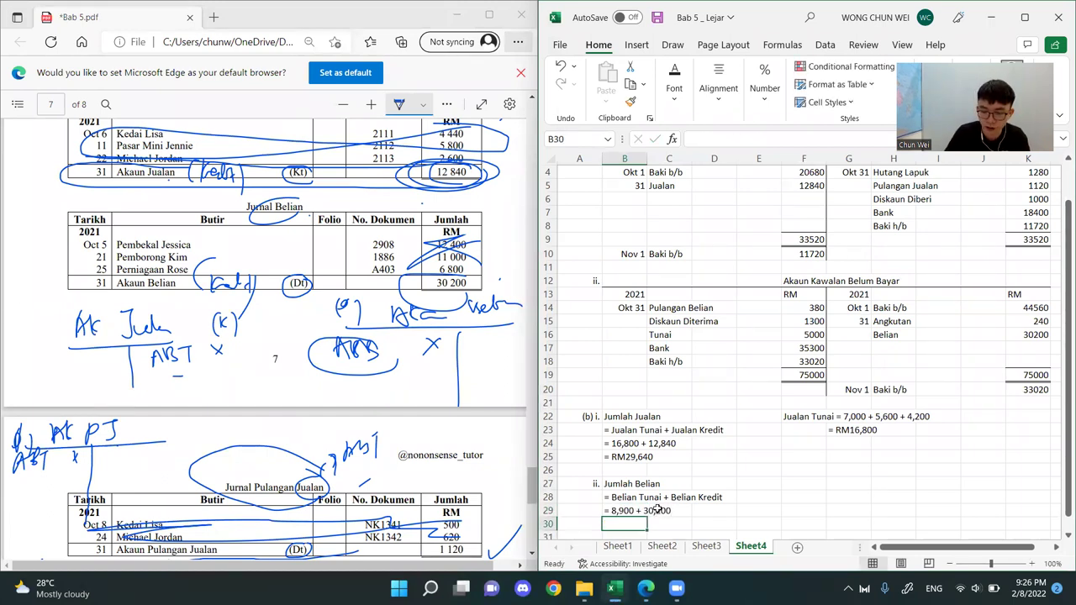
# Enter the total purchases answer in B30 as = RM39,100
pyautogui.write("'=")
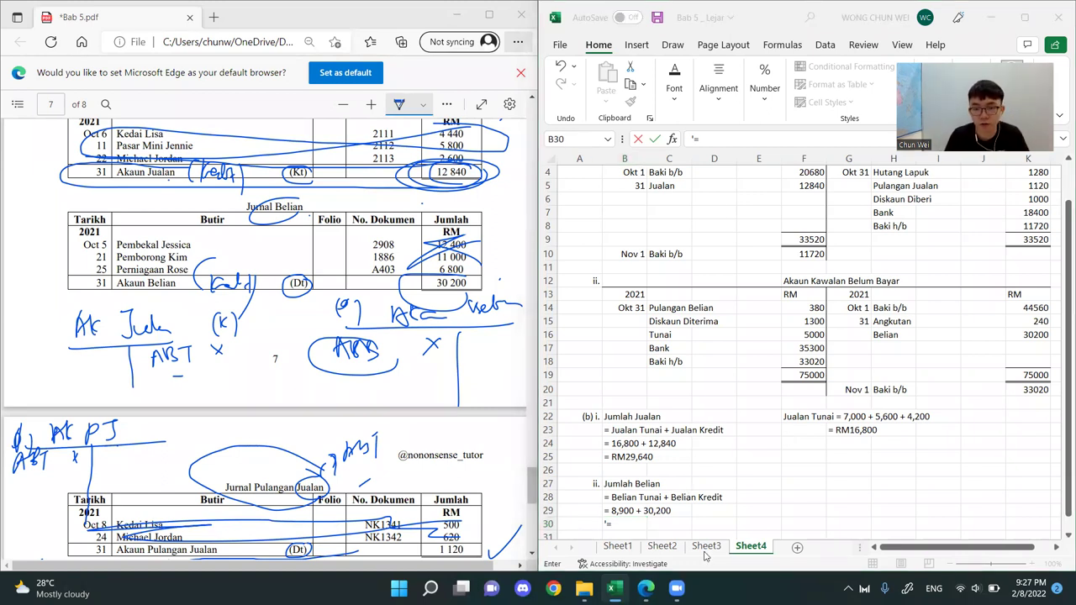
pyautogui.click(629, 527)
pyautogui.write('RM39,100')
pyautogui.press('Return')
pyautogui.click(791, 481)
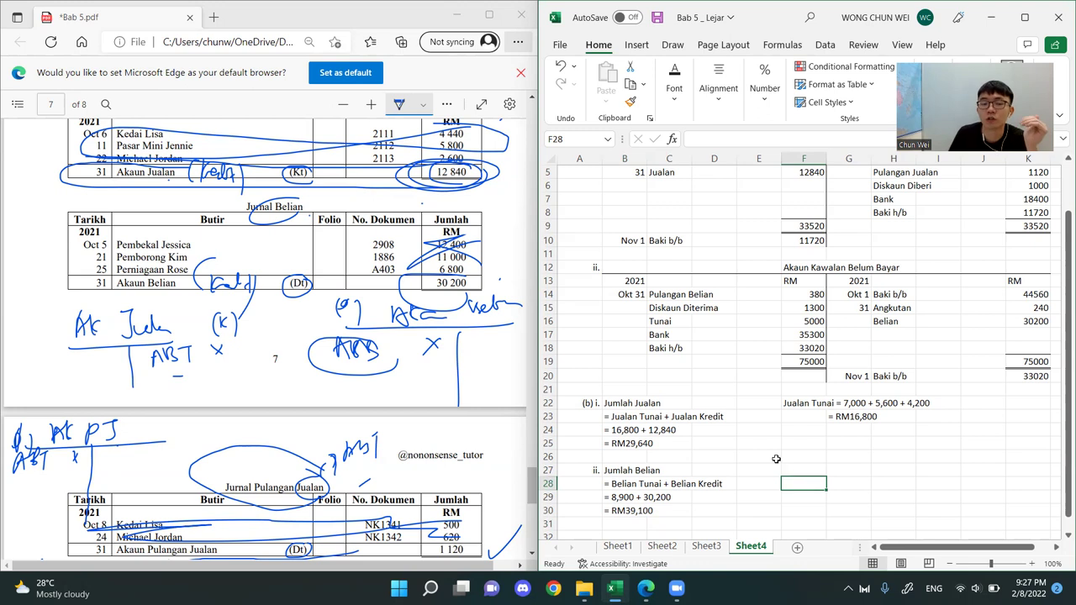
# Examine the RM prefix in the total answers in B25 and B30, and the Belian entry in H16
pyautogui.doubleClick(624, 445)
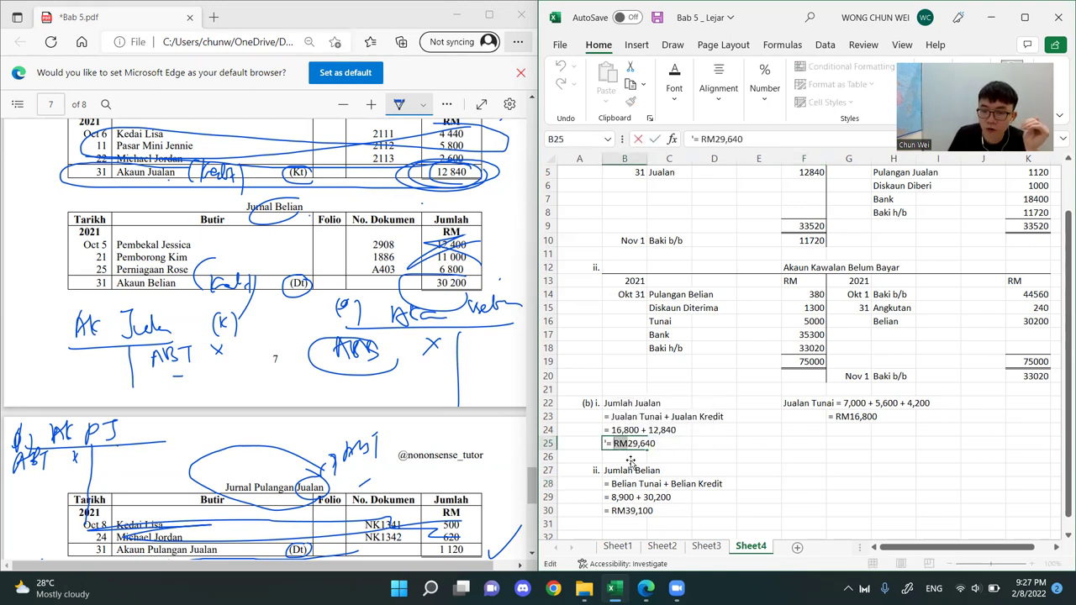
pyautogui.click(635, 460)
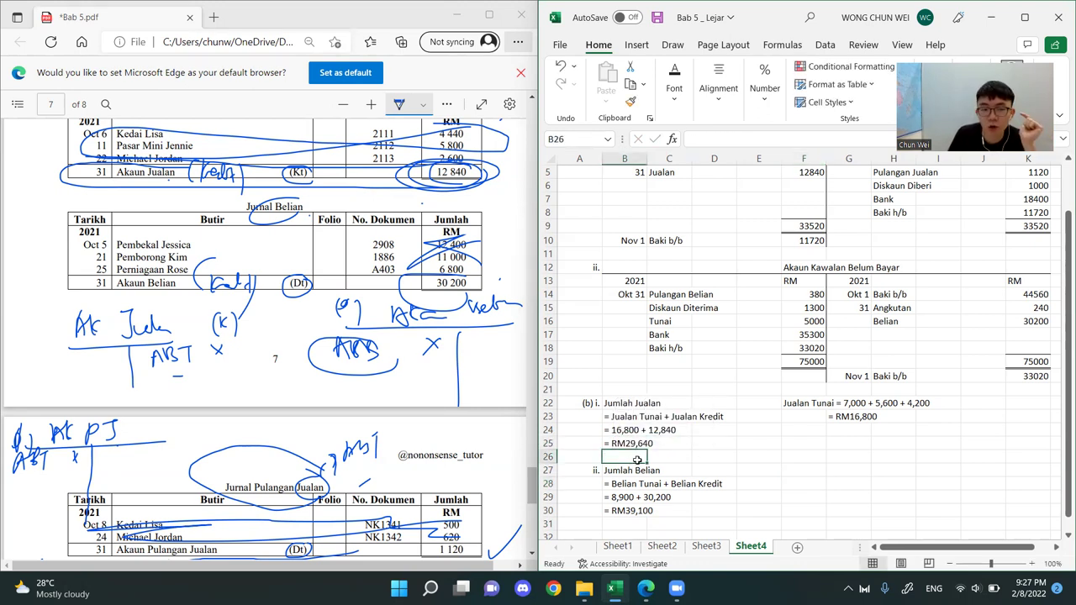
pyautogui.click(643, 515)
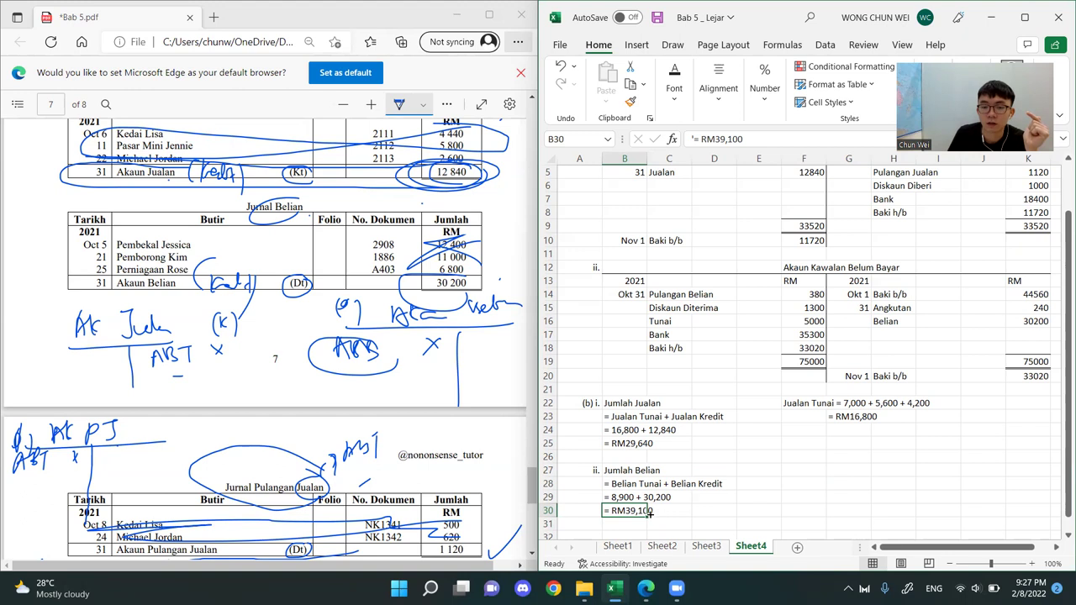
pyautogui.doubleClick(626, 511)
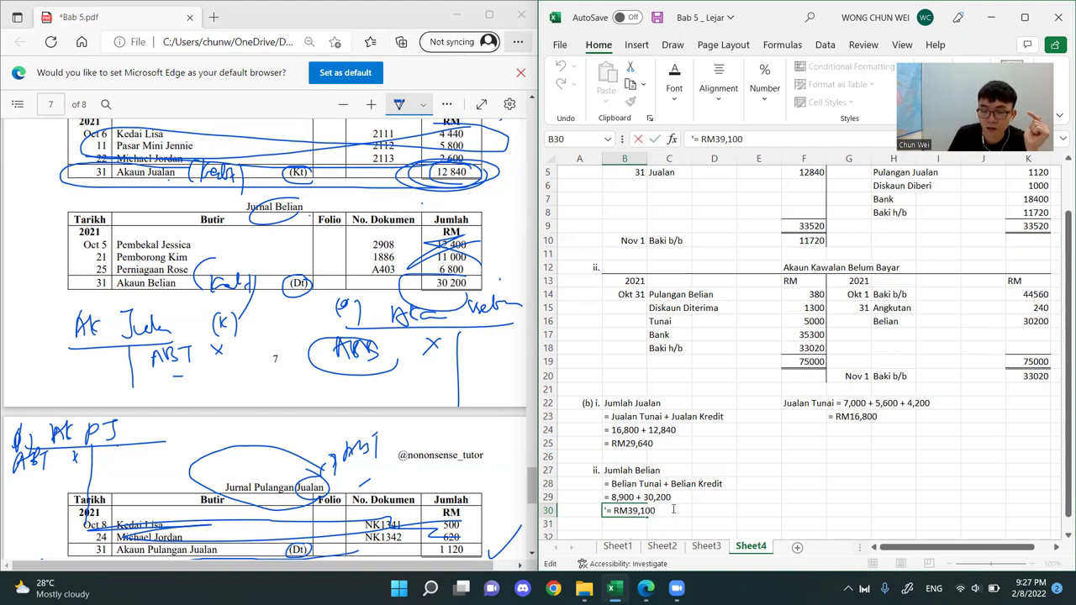
pyautogui.click(708, 510)
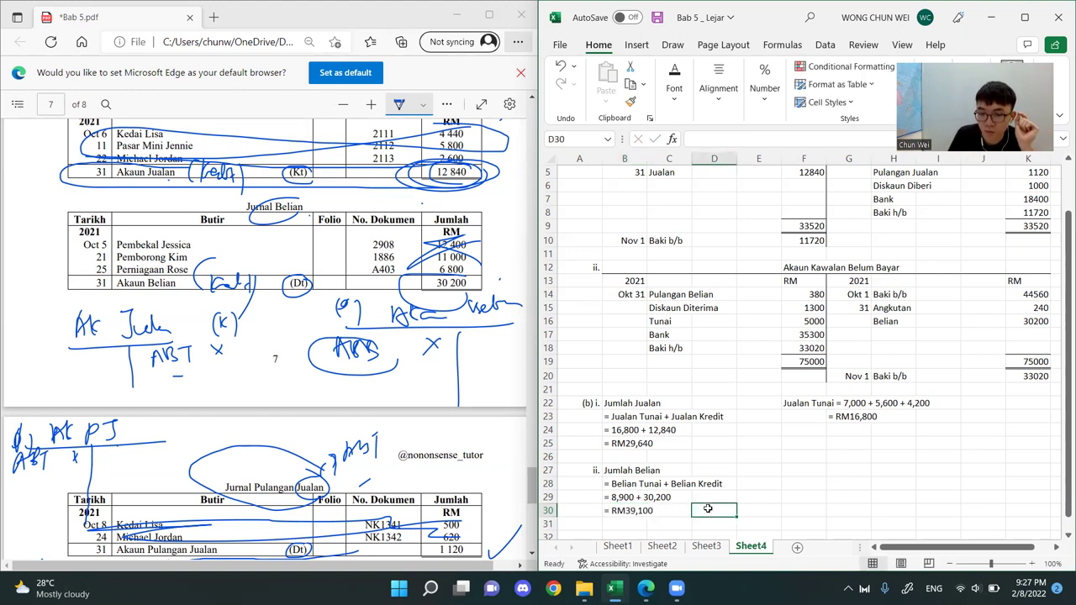
pyautogui.doubleClick(626, 511)
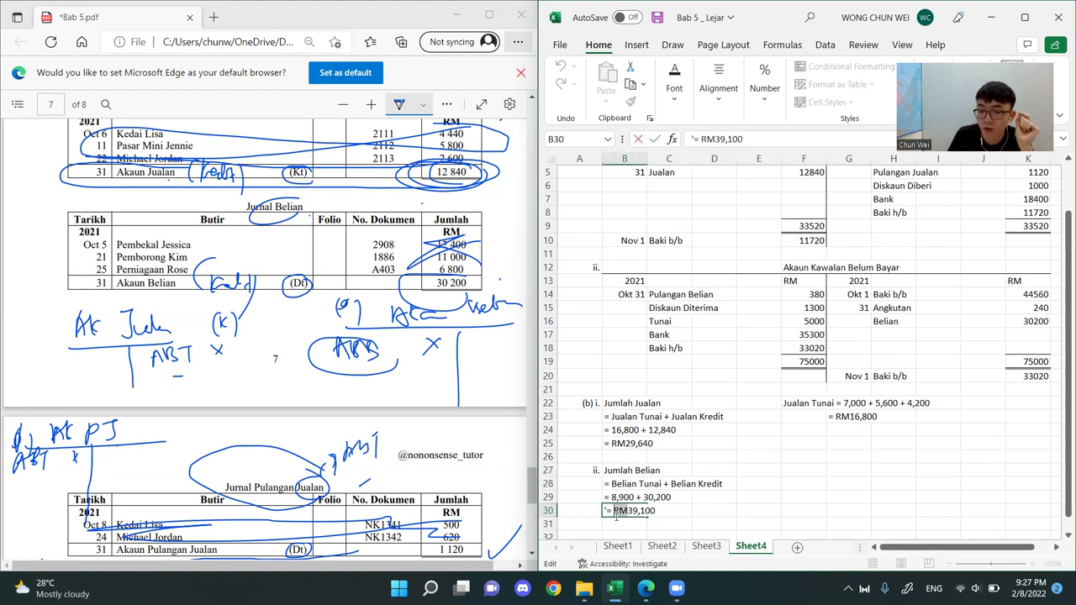
pyautogui.click(767, 507)
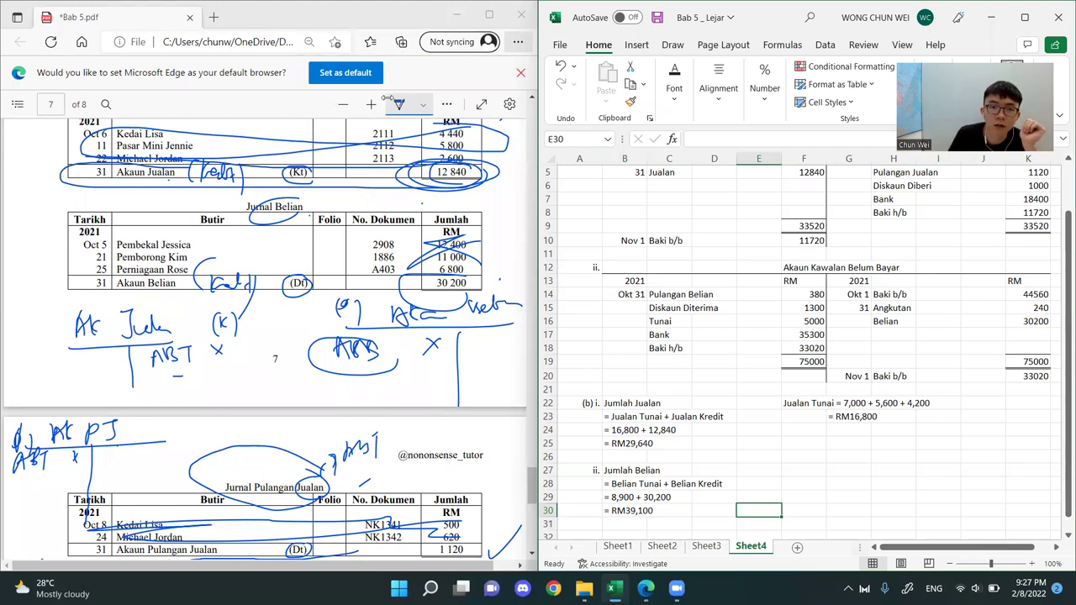
pyautogui.click(629, 440)
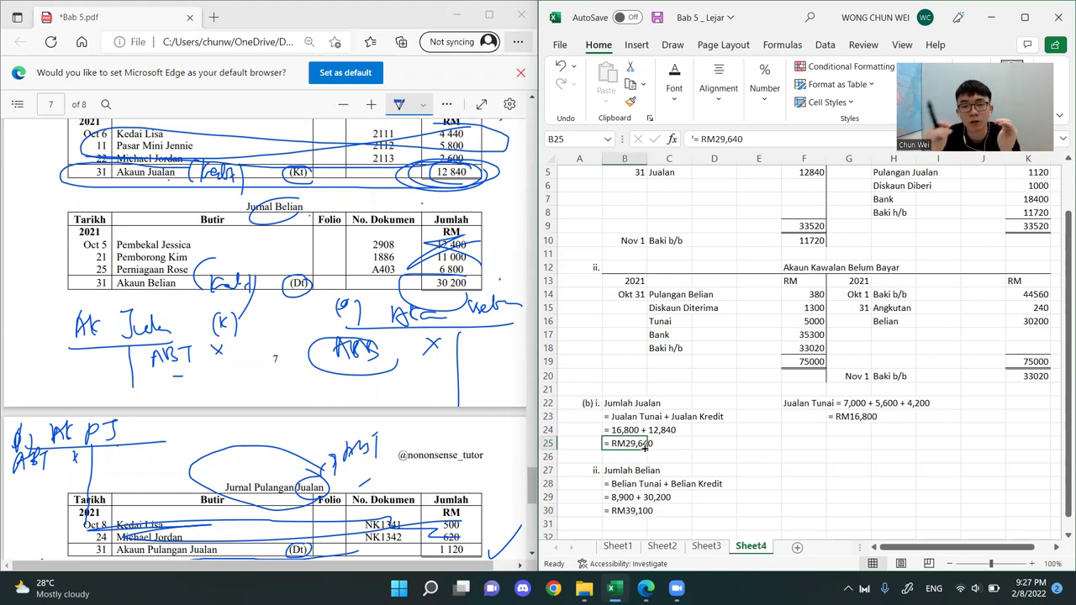
pyautogui.click(896, 321)
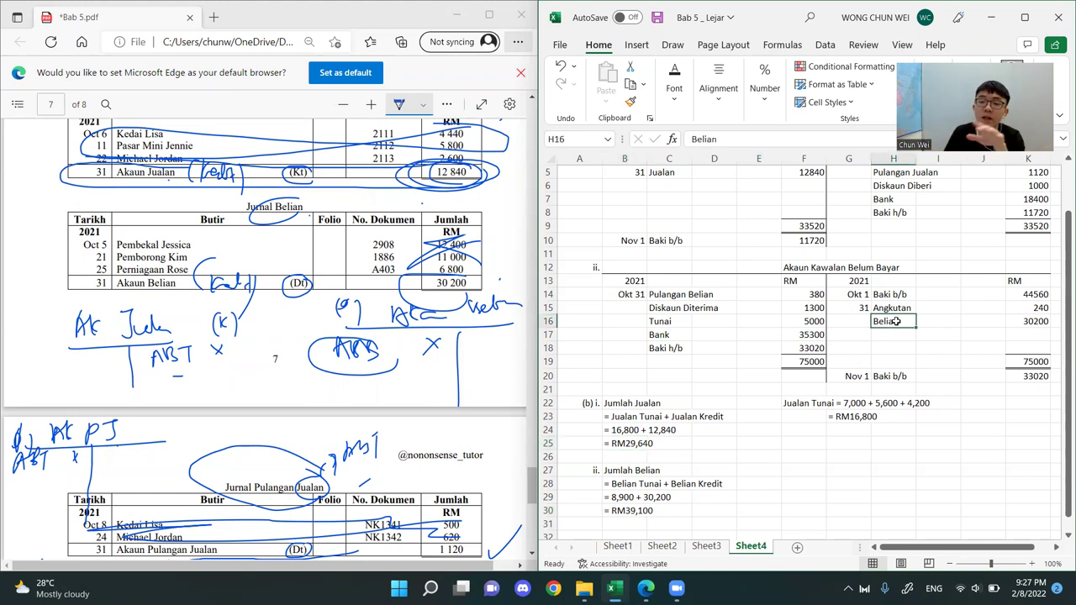
# Draw an open box shape in ink on page 8 of the PDF, below the Buku Tunai totals and beside question (b)
pyautogui.scroll(-8, 353, 285)
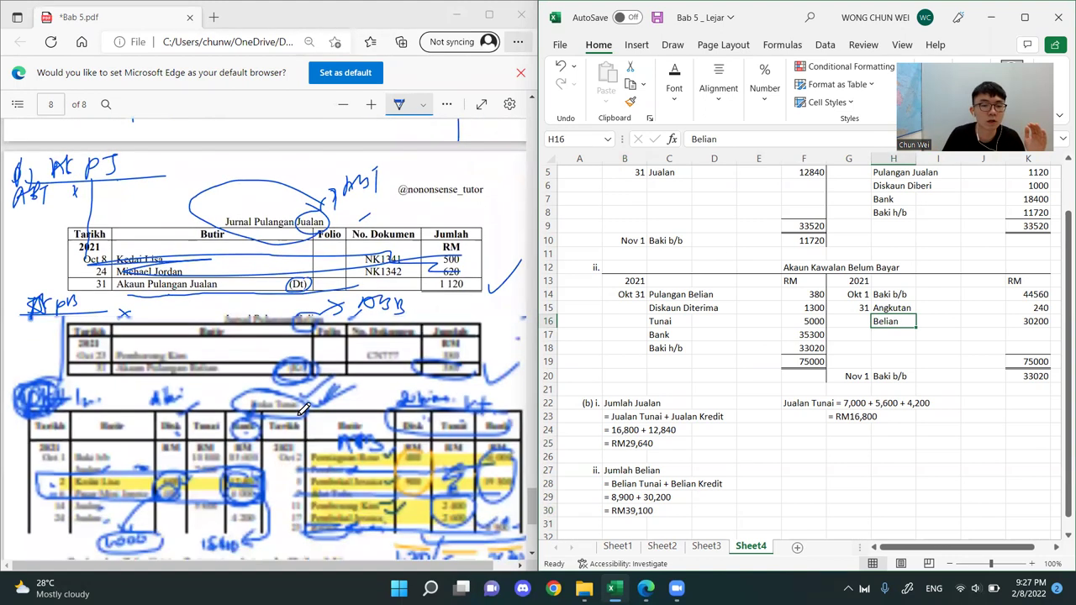
pyautogui.scroll(3, 295, 192)
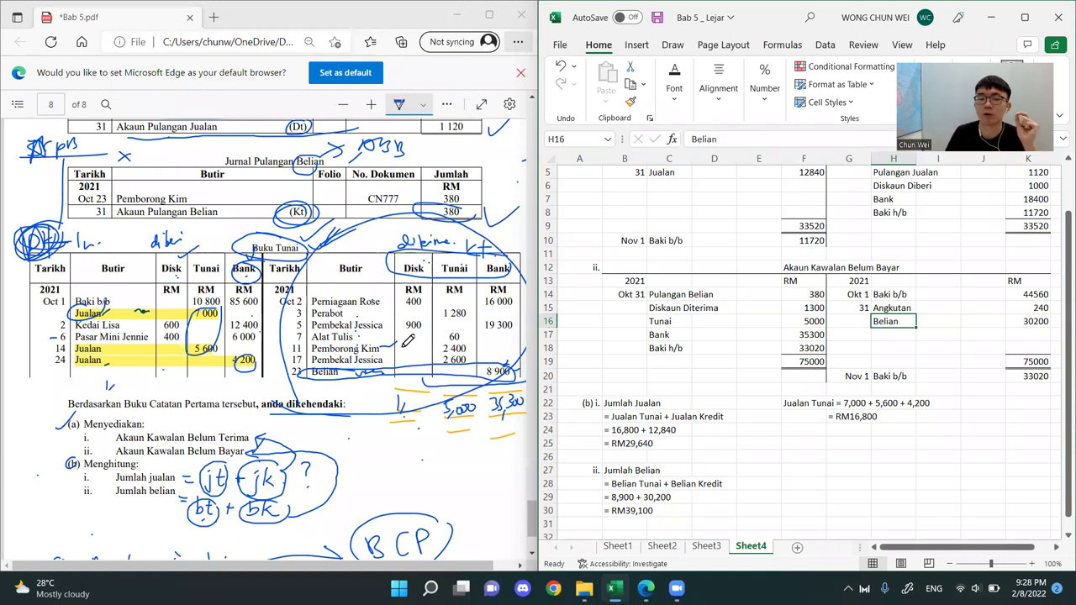
pyautogui.moveTo(390, 457)
pyautogui.mouseDown()
pyautogui.moveTo(449, 457)
pyautogui.moveTo(412, 489)
pyautogui.mouseUp()
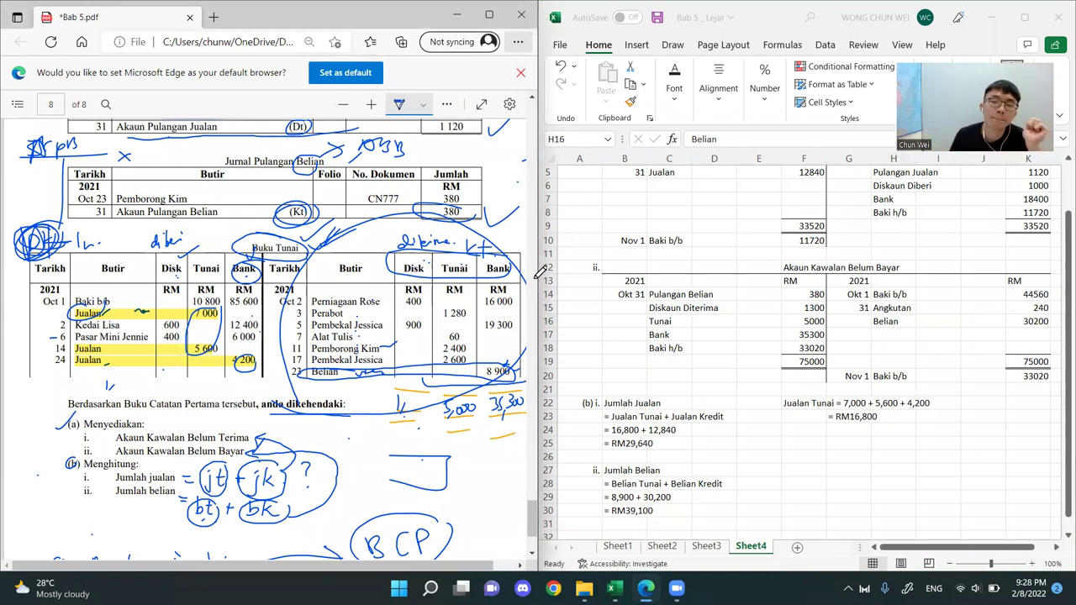
pyautogui.click(539, 130)
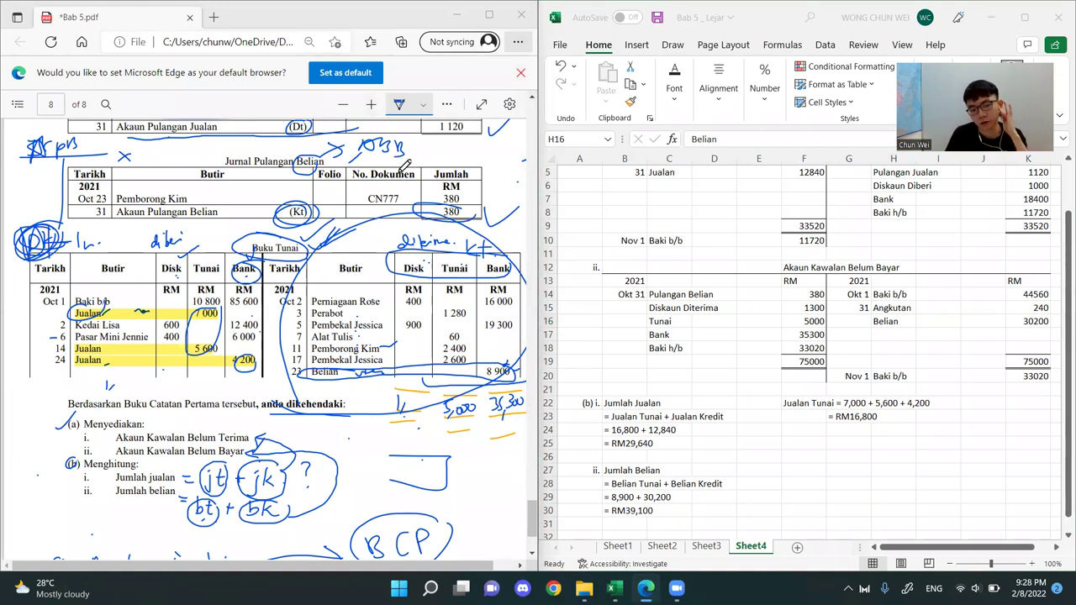
# Review the Buku Tunai, the question parts and the sales, purchases and returns journals on pages 7 and 8 of the PDF
pyautogui.scroll(-3, 415, 264)
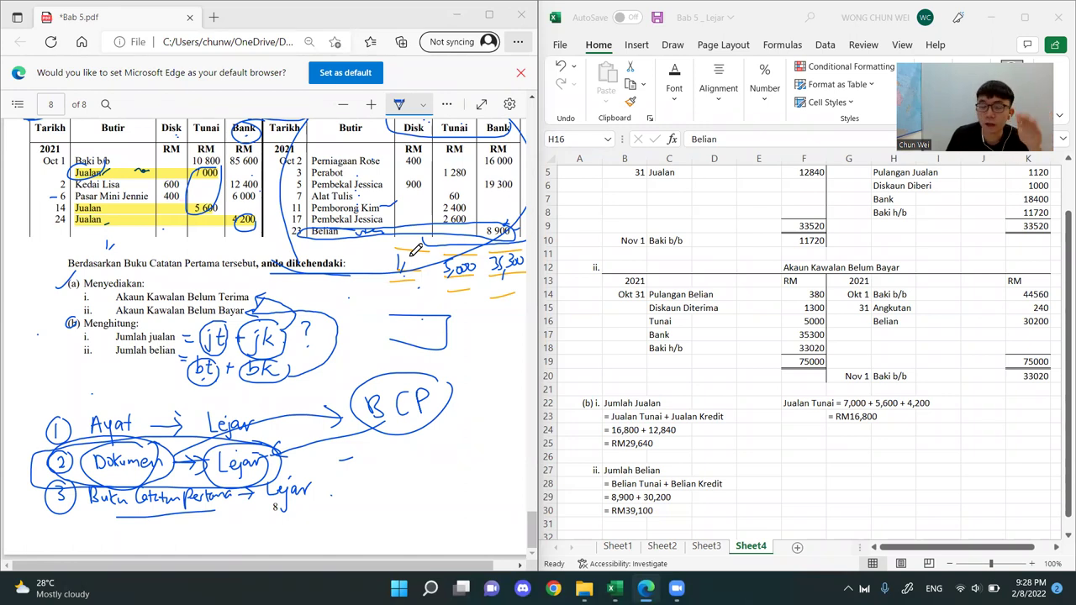
pyautogui.scroll(2, 414, 223)
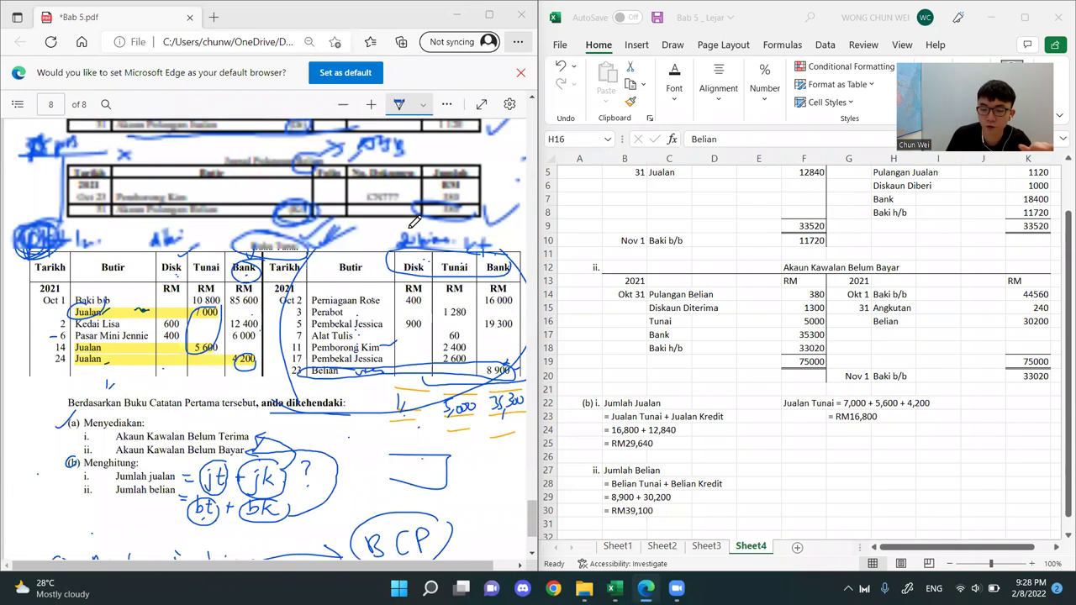
pyautogui.hotkey('alt', 'Tab')
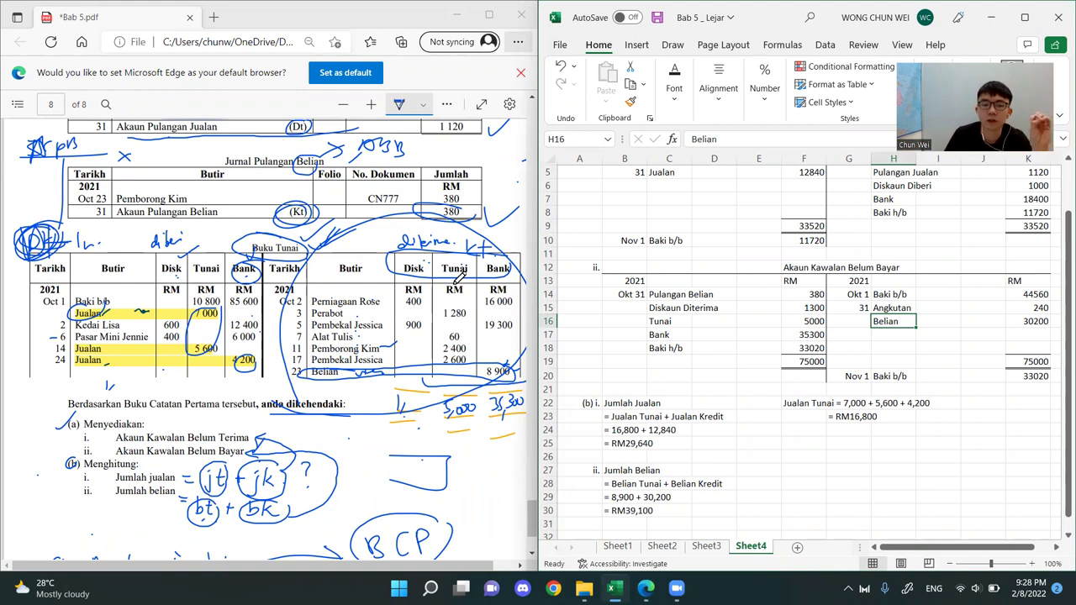
pyautogui.click(509, 95)
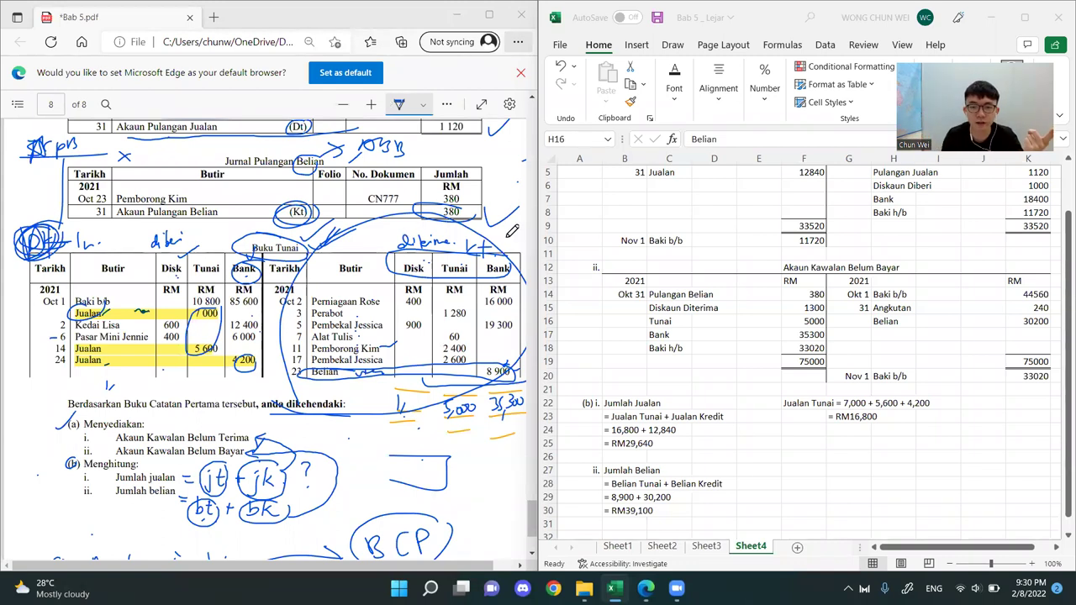
pyautogui.scroll(-3, 343, 359)
pyautogui.scroll(-1, 343, 359)
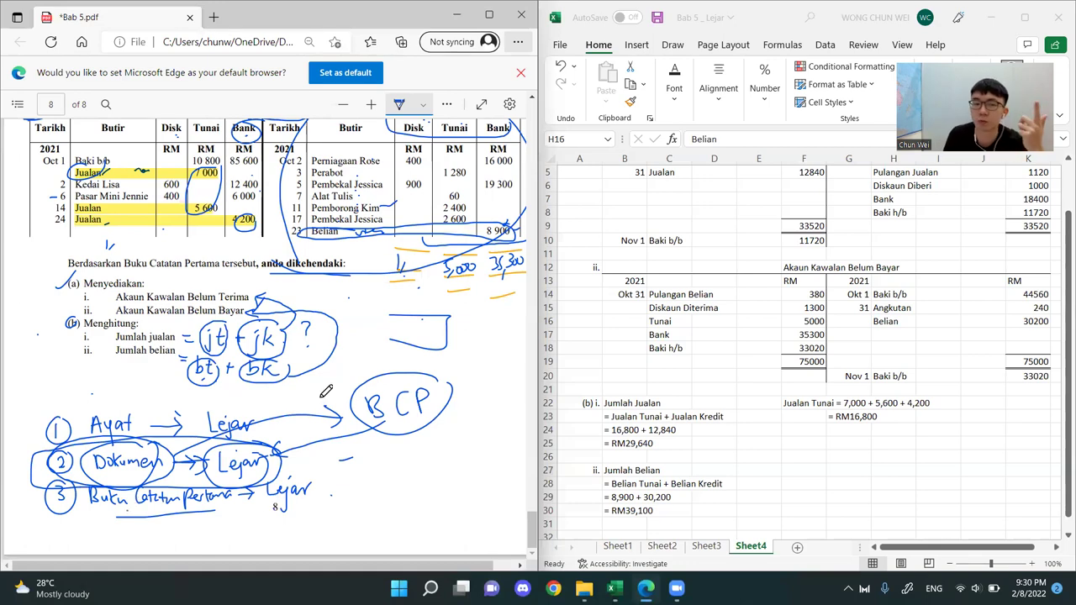
pyautogui.scroll(3, 326, 391)
pyautogui.scroll(5, 269, 361)
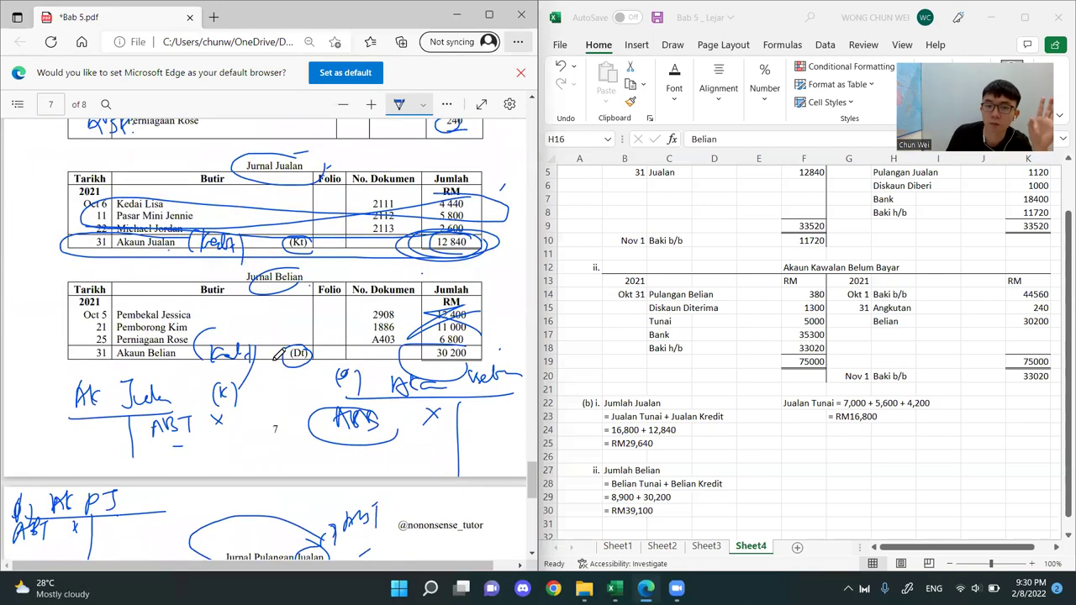
pyautogui.scroll(-3, 302, 374)
pyautogui.scroll(-5, 310, 377)
pyautogui.scroll(2, 311, 380)
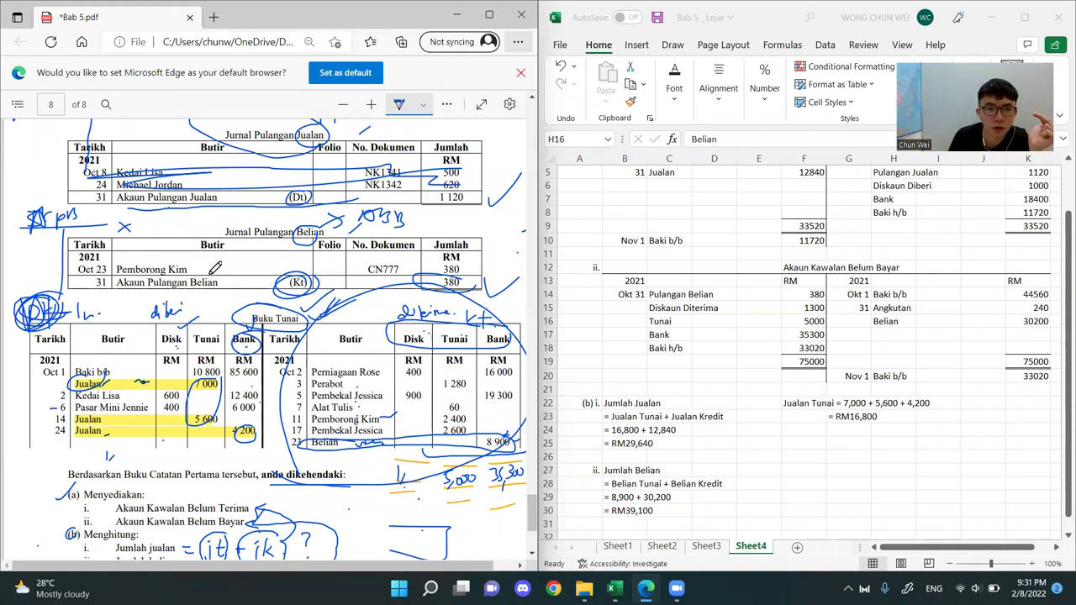
pyautogui.scroll(-3, 249, 275)
pyautogui.scroll(5, 259, 281)
pyautogui.scroll(4, 260, 281)
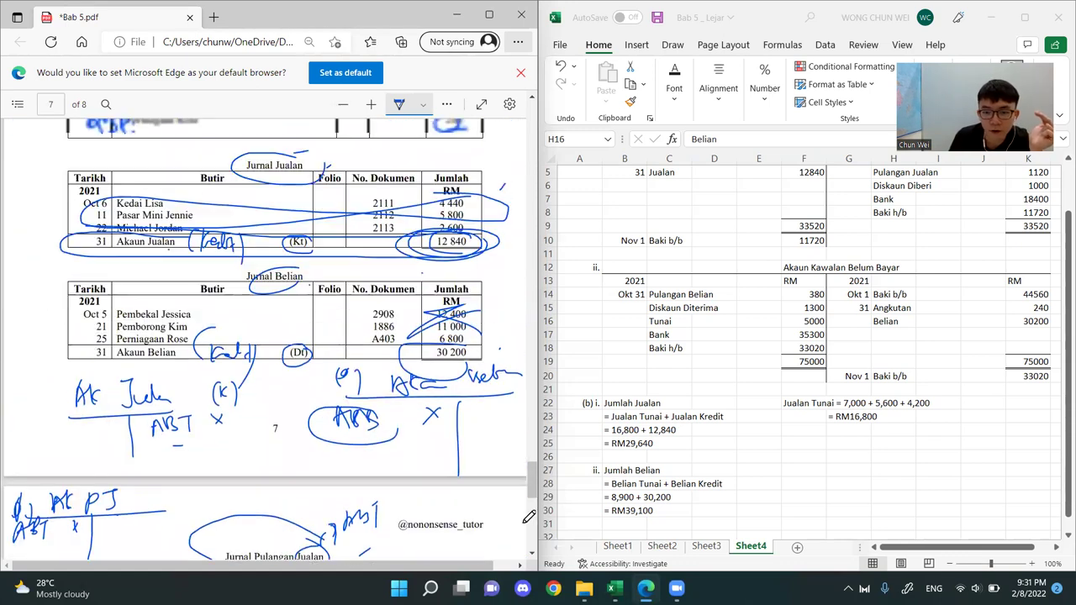
# Switch to the File Explorer window showing the PDF folder of Form 4 notes
pyautogui.moveTo(584, 588)
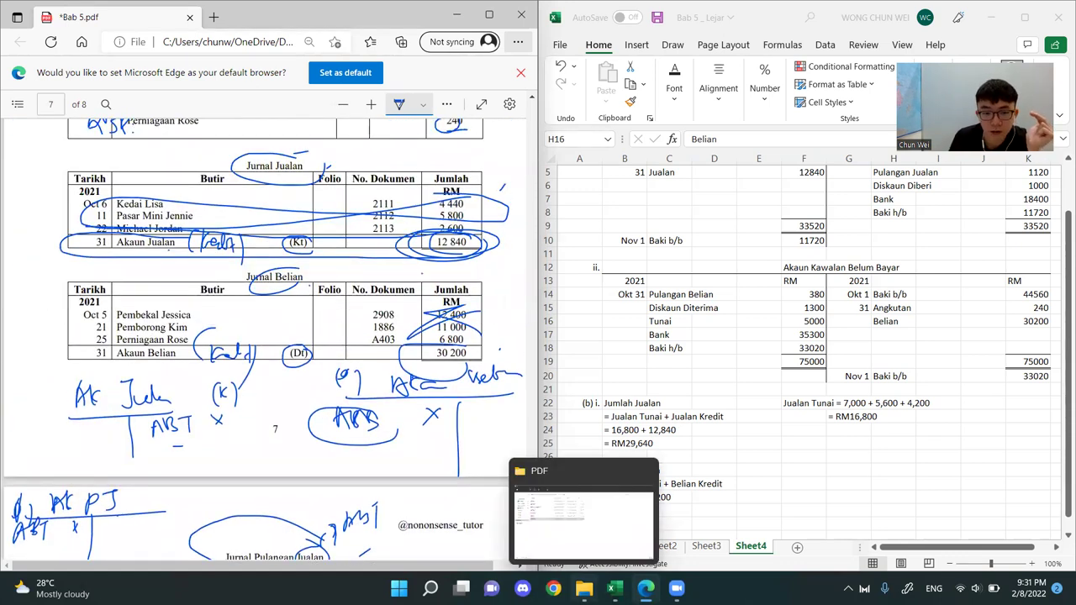
pyautogui.click(584, 517)
pyautogui.click(353, 458)
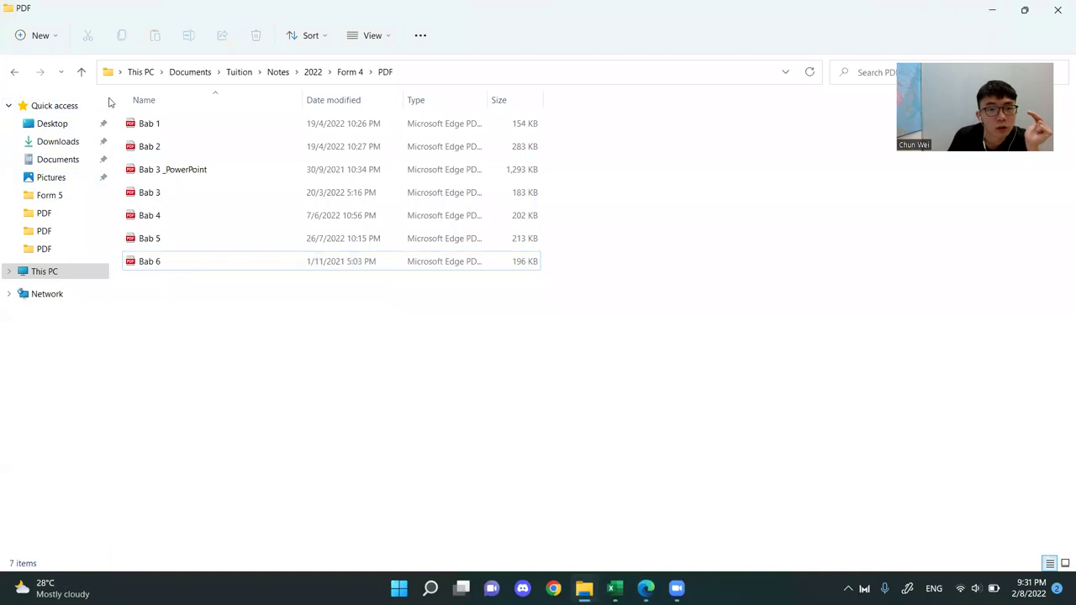
# Open the Bab 6 PDF from the notes folder and move it into its own maximized window, showing the start of page 1
pyautogui.doubleClick(231, 269)
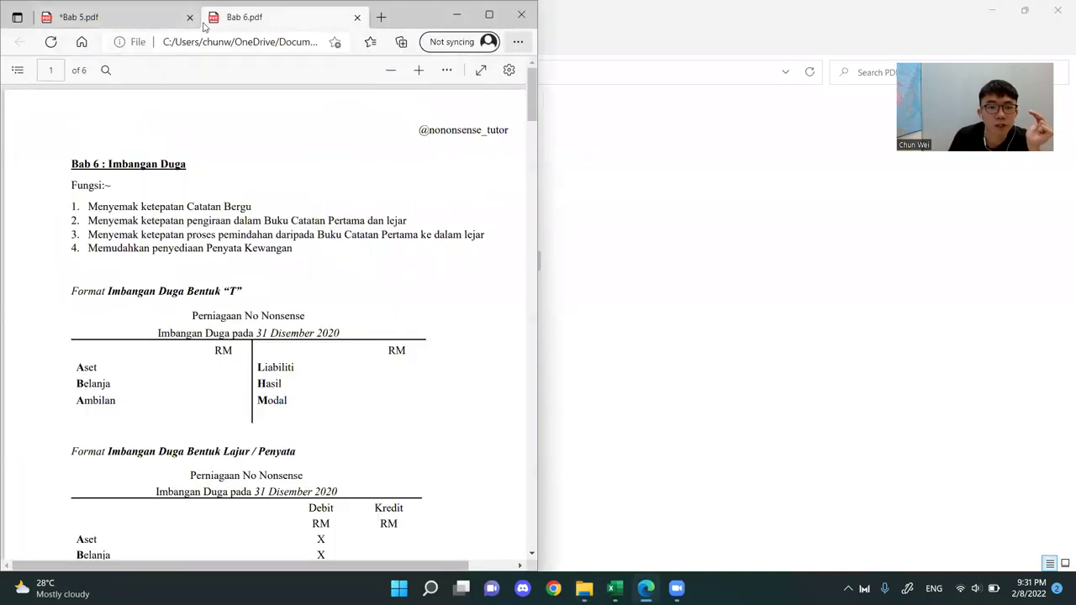
pyautogui.moveTo(205, 28); pyautogui.dragTo(206, 109)
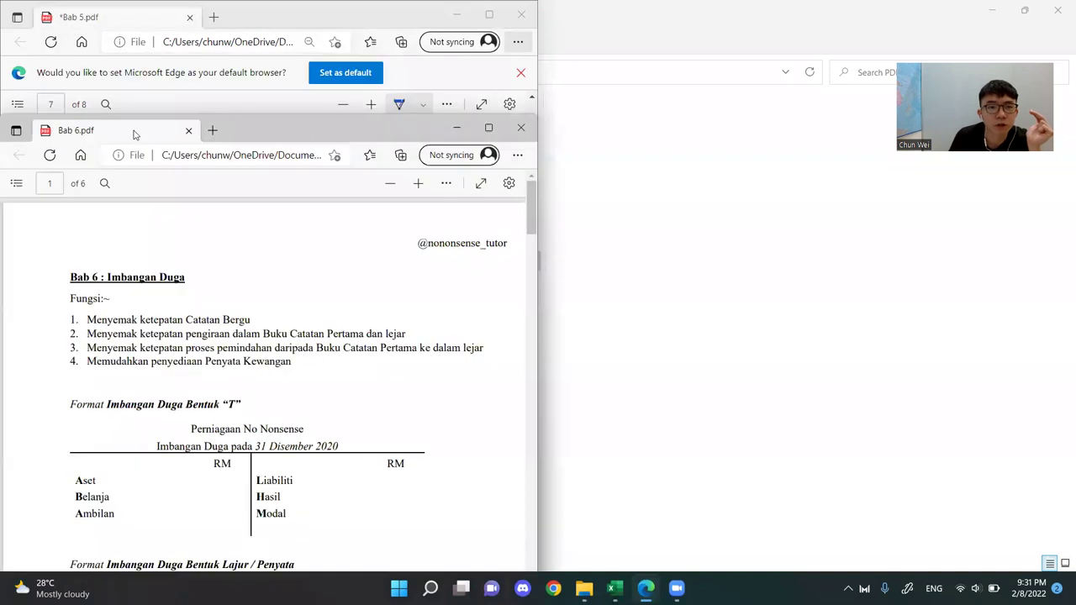
pyautogui.click(488, 128)
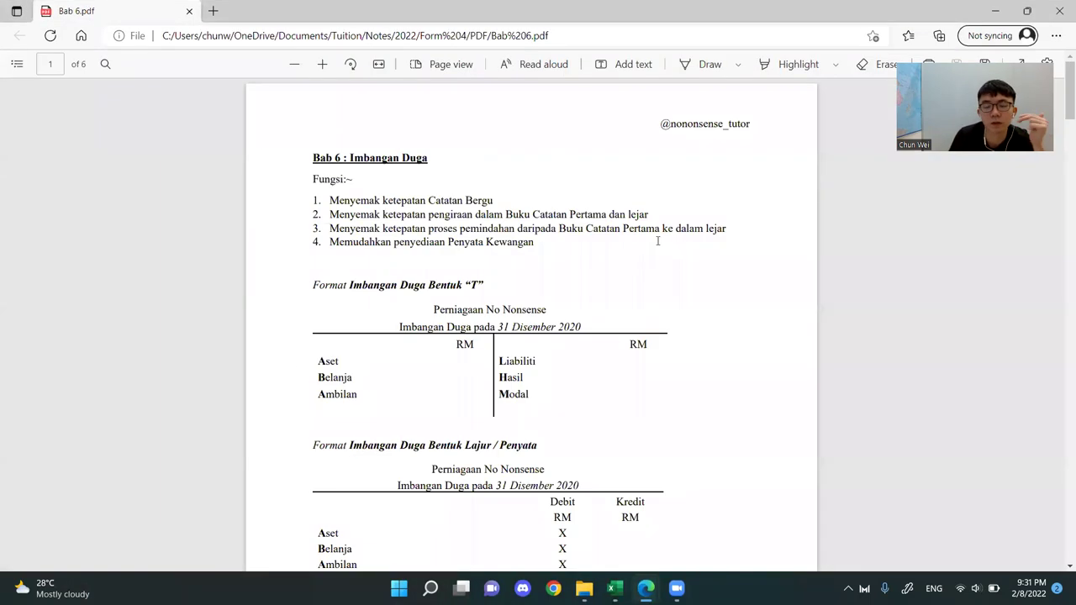
pyautogui.scroll(-4, 617, 372)
pyautogui.scroll(4, 618, 375)
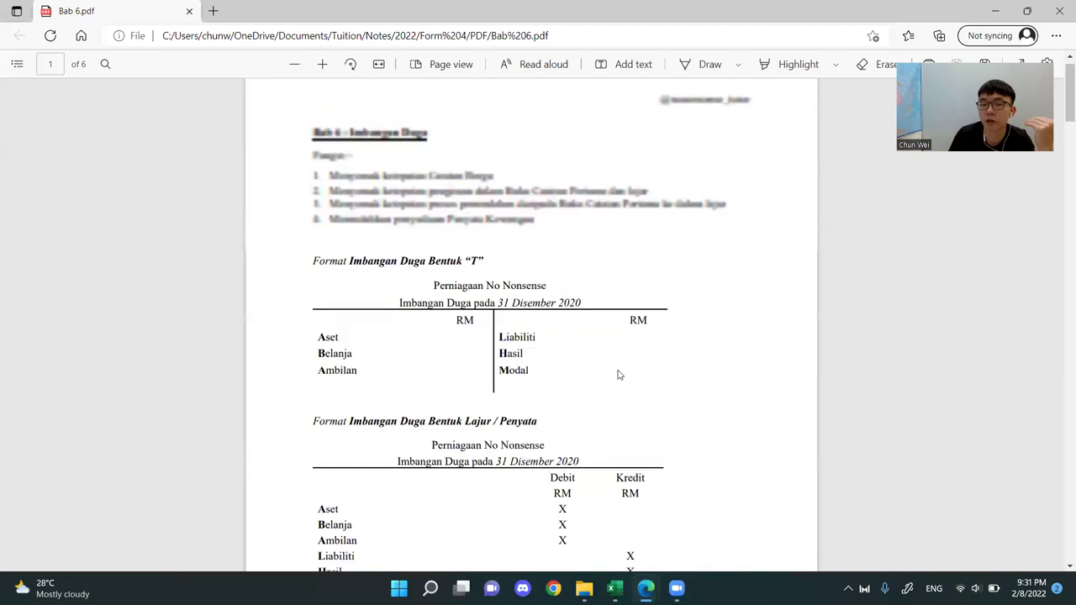
pyautogui.scroll(1, 617, 375)
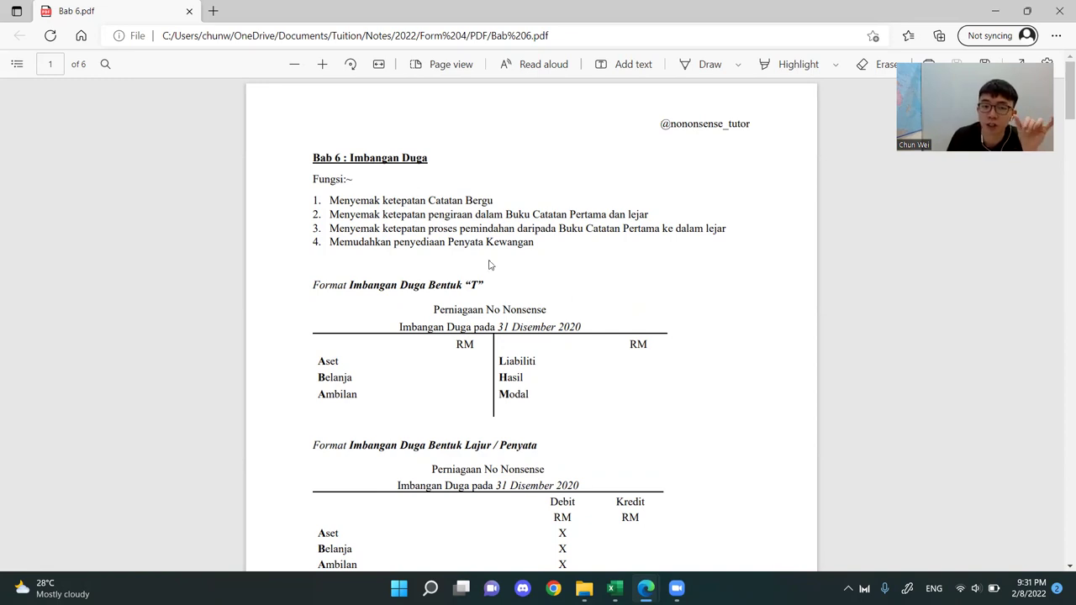
# Underline the heading "Bab 6 : Imbangan Duga" in ink and handwrite "(Trial Balance)" beside it
pyautogui.click(699, 65)
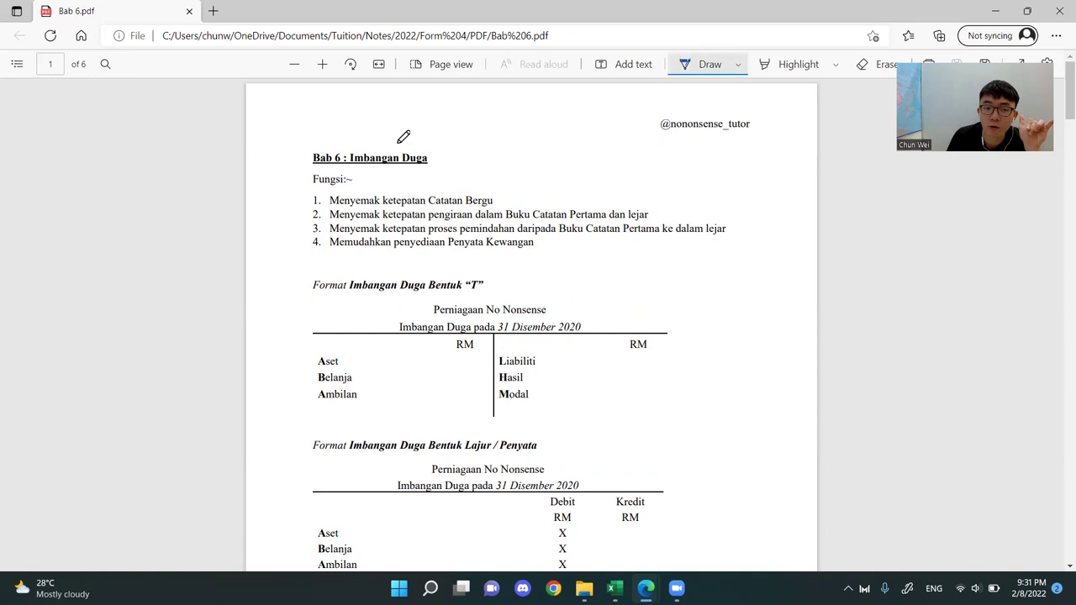
pyautogui.moveTo(304, 171); pyautogui.dragTo(446, 166)
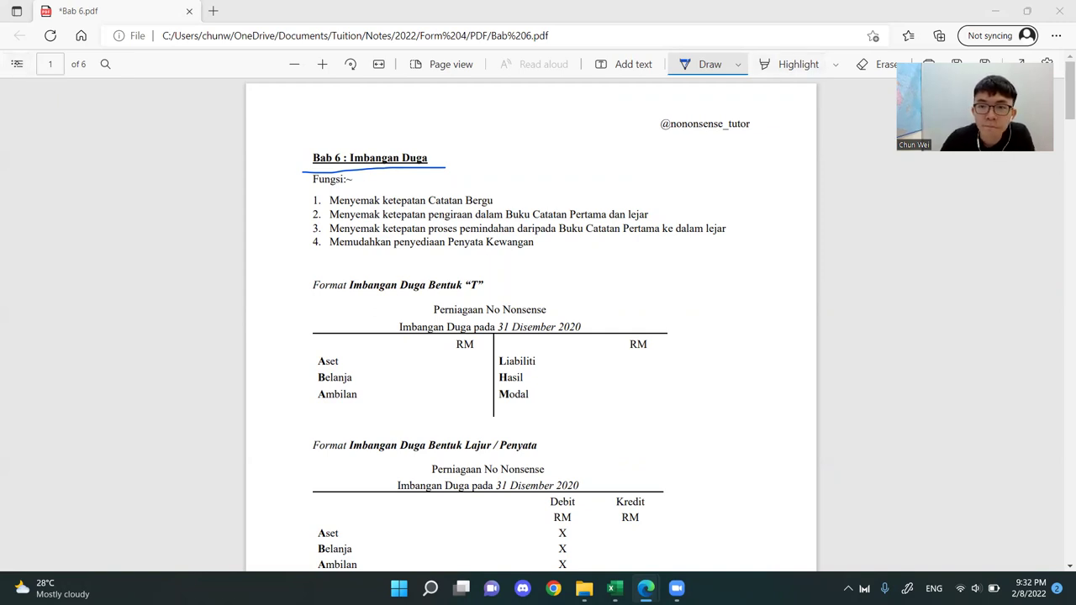
pyautogui.moveTo(442, 123)
pyautogui.mouseDown()
pyautogui.moveTo(435, 160)
pyautogui.moveTo(464, 130)
pyautogui.mouseUp()
pyautogui.moveTo(458, 129)
pyautogui.mouseDown()
pyautogui.moveTo(458, 148)
pyautogui.moveTo(469, 136)
pyautogui.mouseUp()
pyautogui.moveTo(472, 137)
pyautogui.mouseDown()
pyautogui.moveTo(472, 146)
pyautogui.moveTo(510, 146)
pyautogui.mouseUp()
pyautogui.moveTo(511, 130); pyautogui.dragTo(521, 145)
pyautogui.moveTo(528, 136); pyautogui.dragTo(534, 145)
pyautogui.moveTo(539, 131)
pyautogui.mouseDown()
pyautogui.moveTo(539, 144)
pyautogui.moveTo(566, 142)
pyautogui.mouseUp()
pyautogui.moveTo(570, 139)
pyautogui.mouseDown()
pyautogui.moveTo(568, 148)
pyautogui.moveTo(579, 146)
pyautogui.mouseUp()
pyautogui.moveTo(573, 117); pyautogui.dragTo(576, 153)
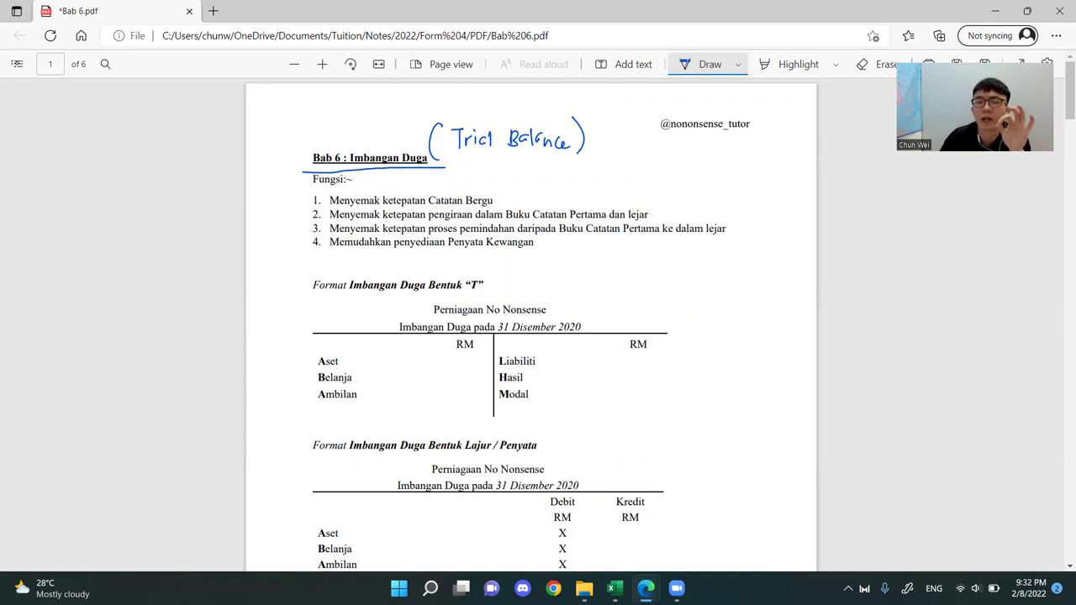
pyautogui.moveTo(629, 160); pyautogui.dragTo(646, 155)
pyautogui.moveTo(654, 153)
pyautogui.mouseDown()
pyautogui.moveTo(654, 173)
pyautogui.moveTo(677, 148)
pyautogui.moveTo(712, 151)
pyautogui.mouseUp()
pyautogui.moveTo(719, 142)
pyautogui.mouseDown()
pyautogui.moveTo(720, 159)
pyautogui.moveTo(738, 143)
pyautogui.mouseUp()
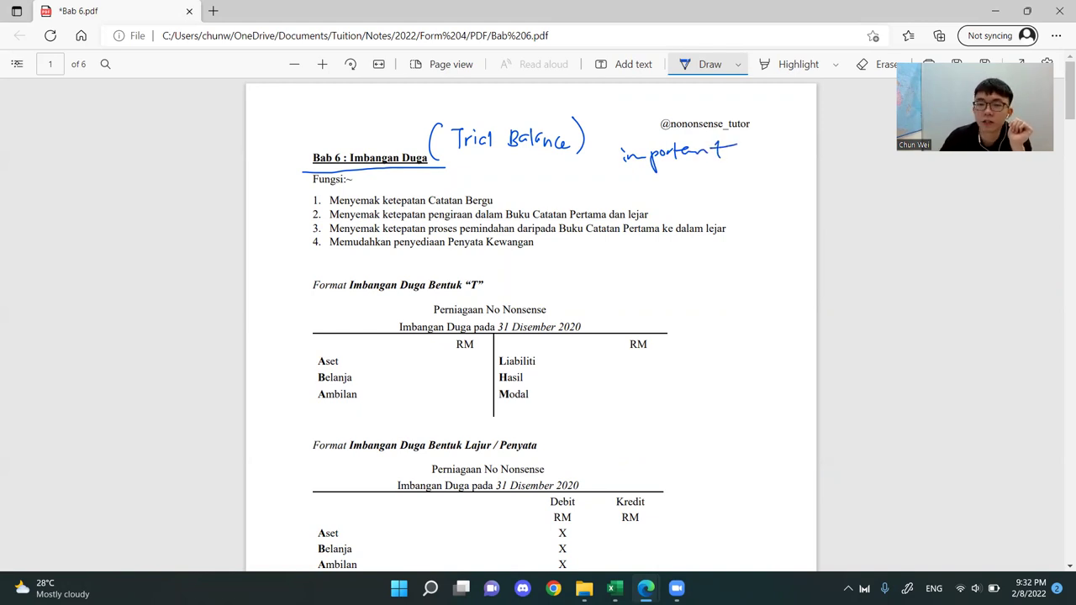